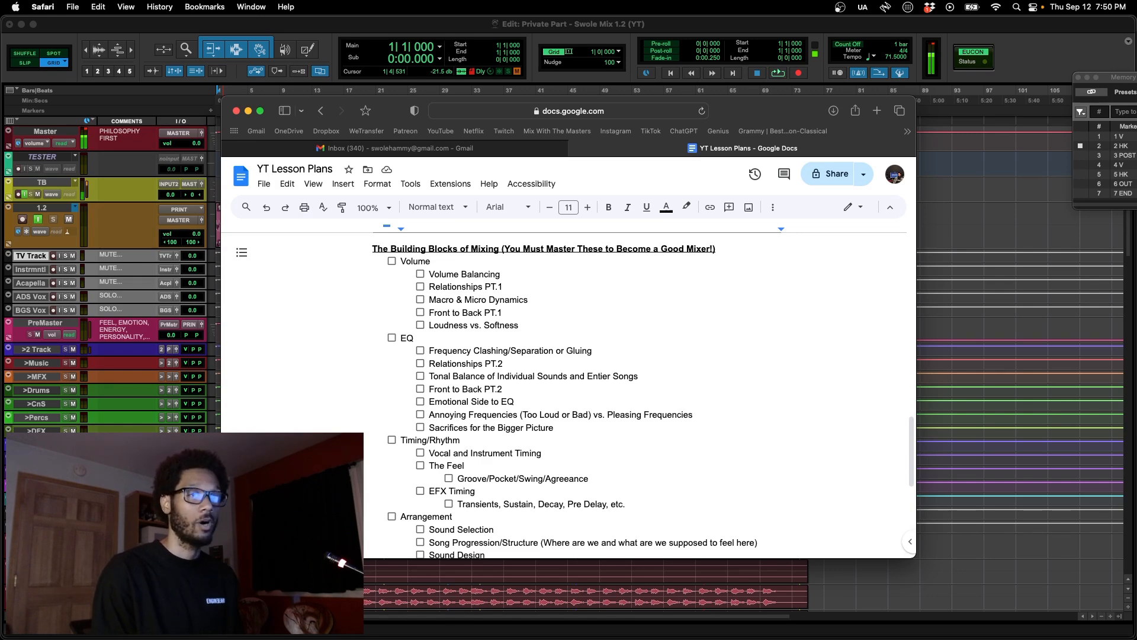
Step: Switch to the Pro Tools mix session and look down its track list to the music tracks
left_click(581, 25)
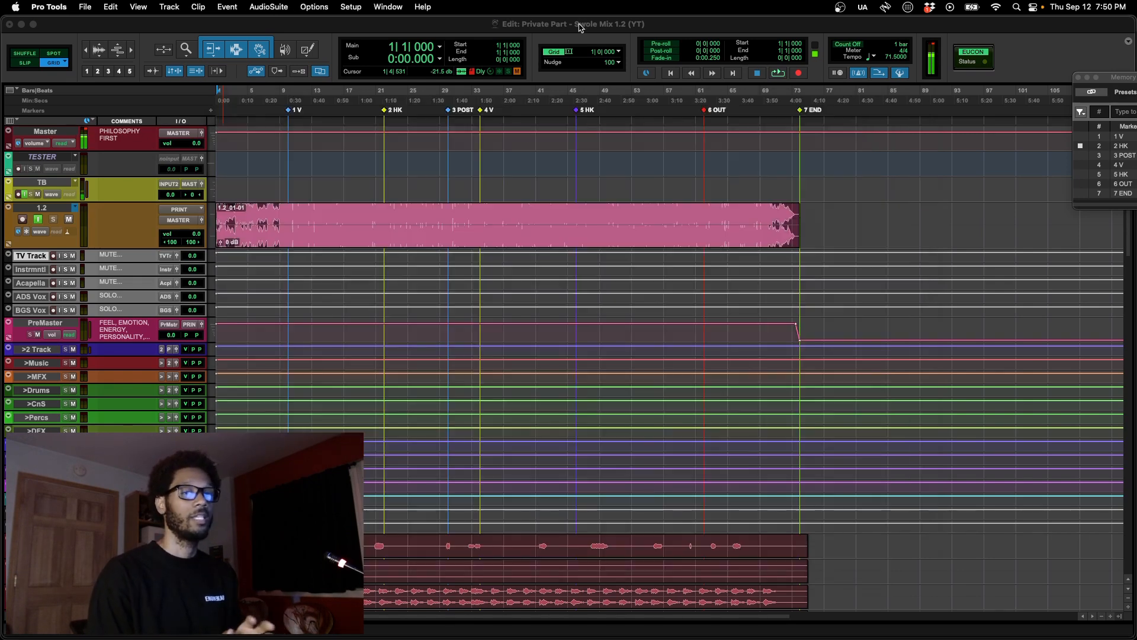
scroll(384, 362, "down", 8)
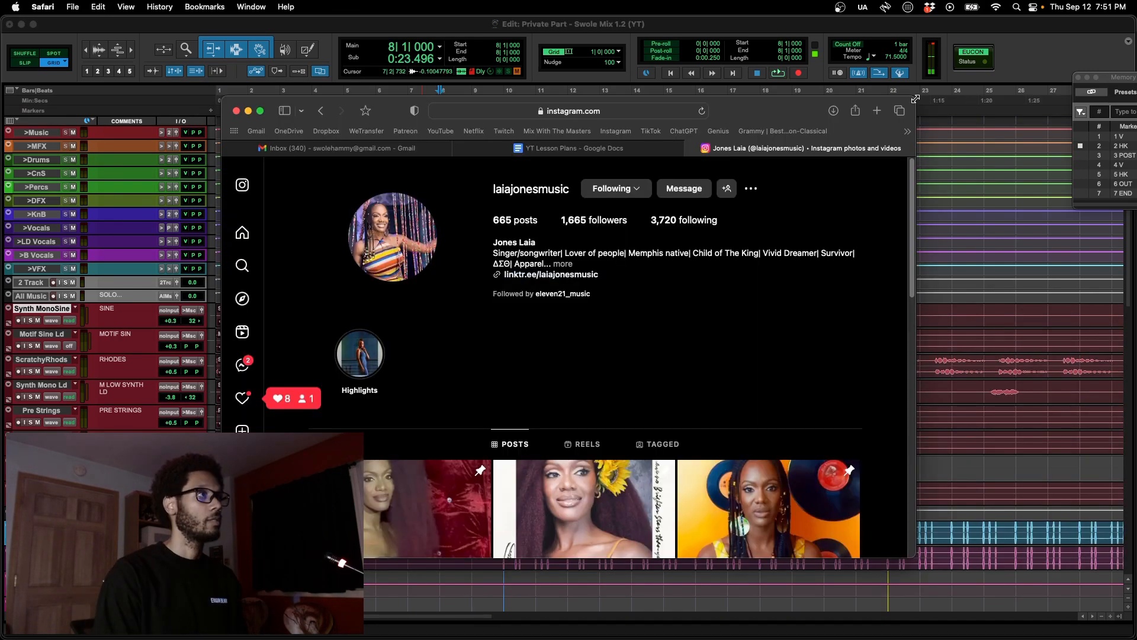
Step: View the artist's Instagram profile and posts in a maximized browser window, restore the window size and close the page
double_click(915, 99)
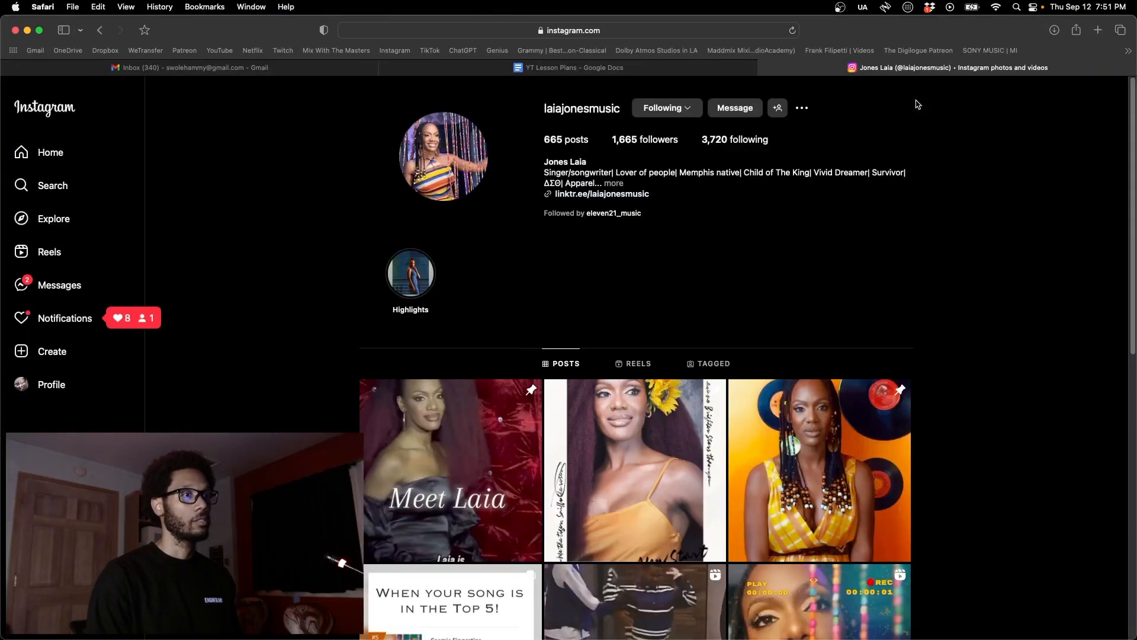
scroll(922, 178, "down", 5)
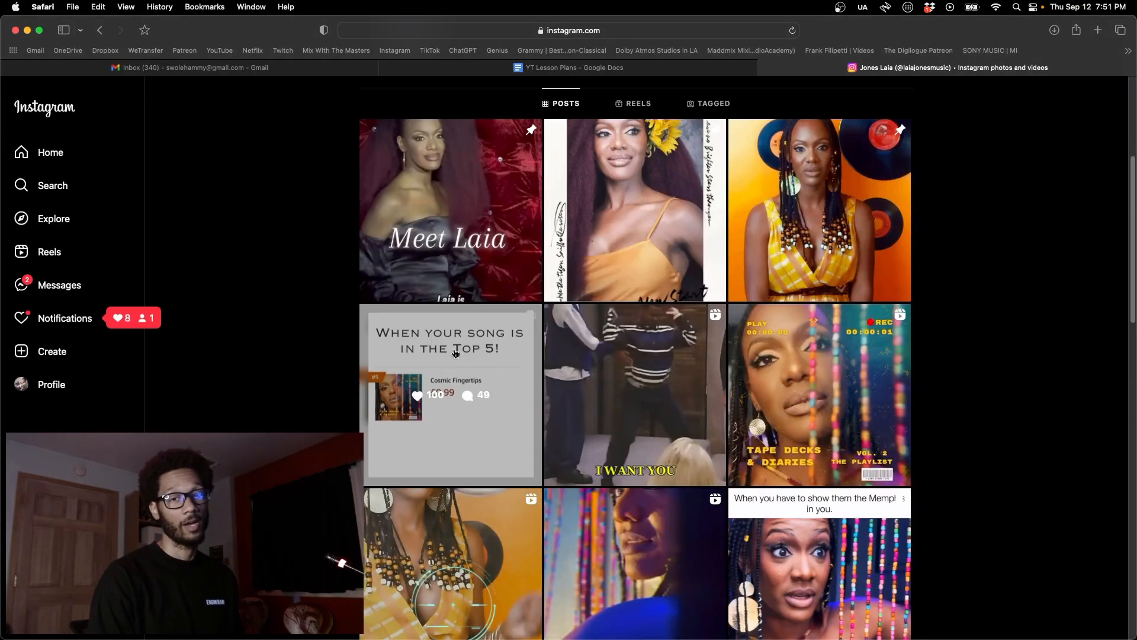
scroll(388, 333, "down", 1)
scroll(387, 356, "up", 5)
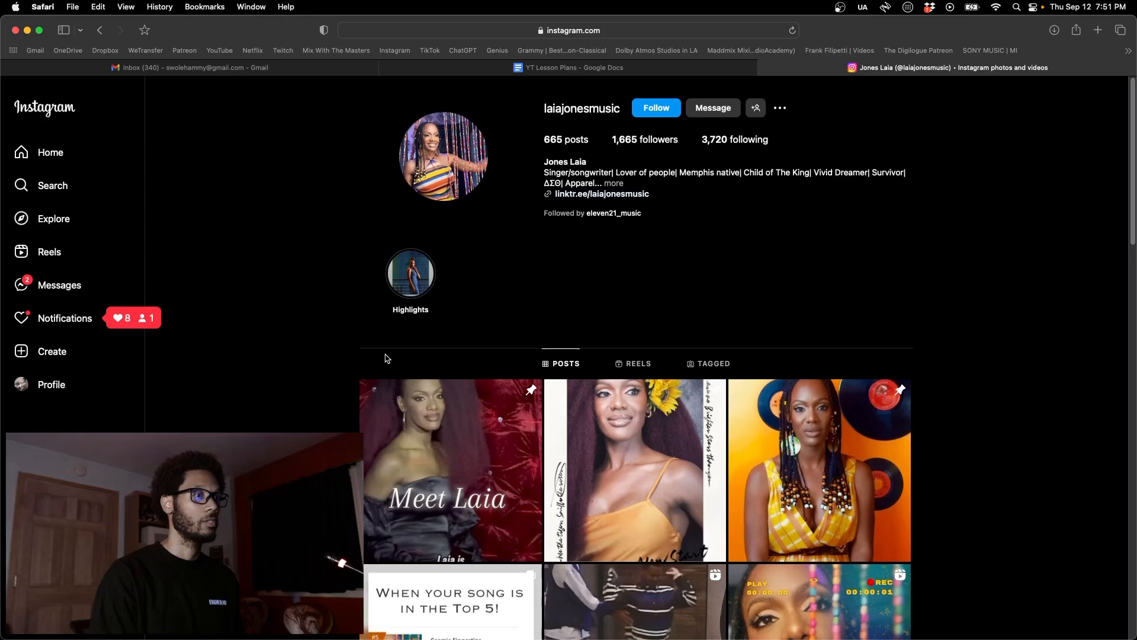
double_click(1130, 17)
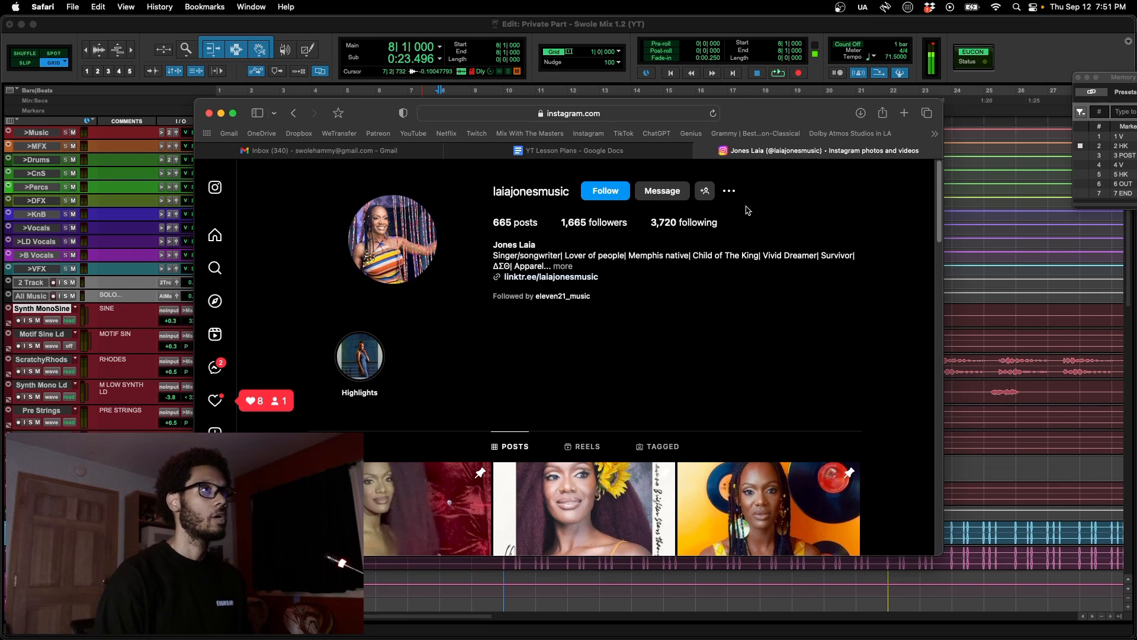
key("super+w")
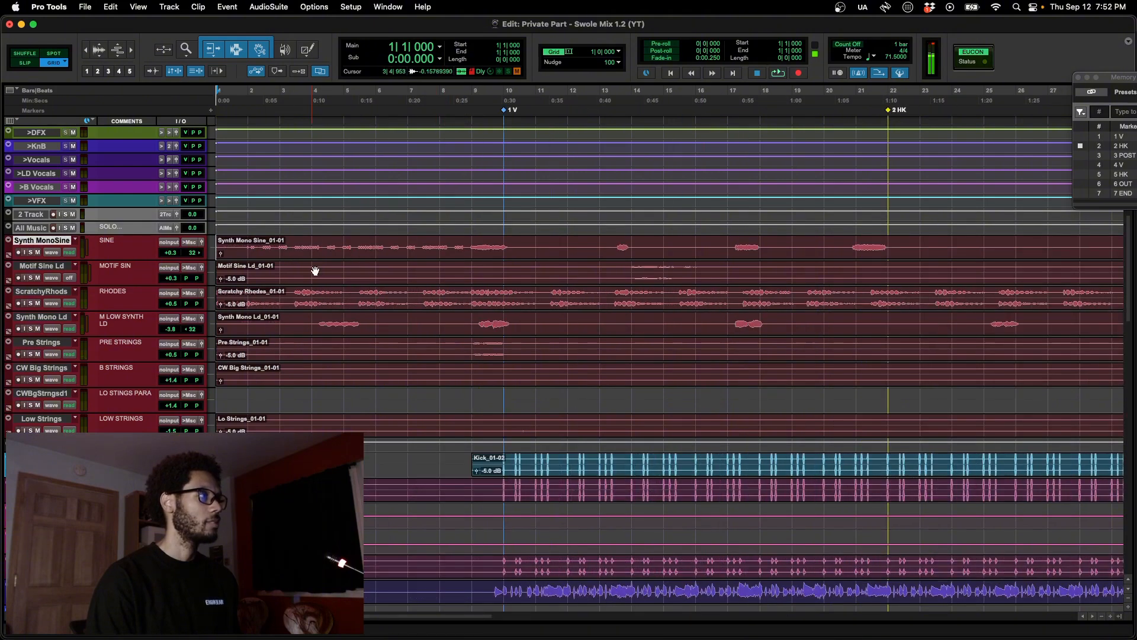
Step: Review the tracks from the synths down to the lead vocals and play the intro from the start of the song
scroll(315, 271, "down", 15)
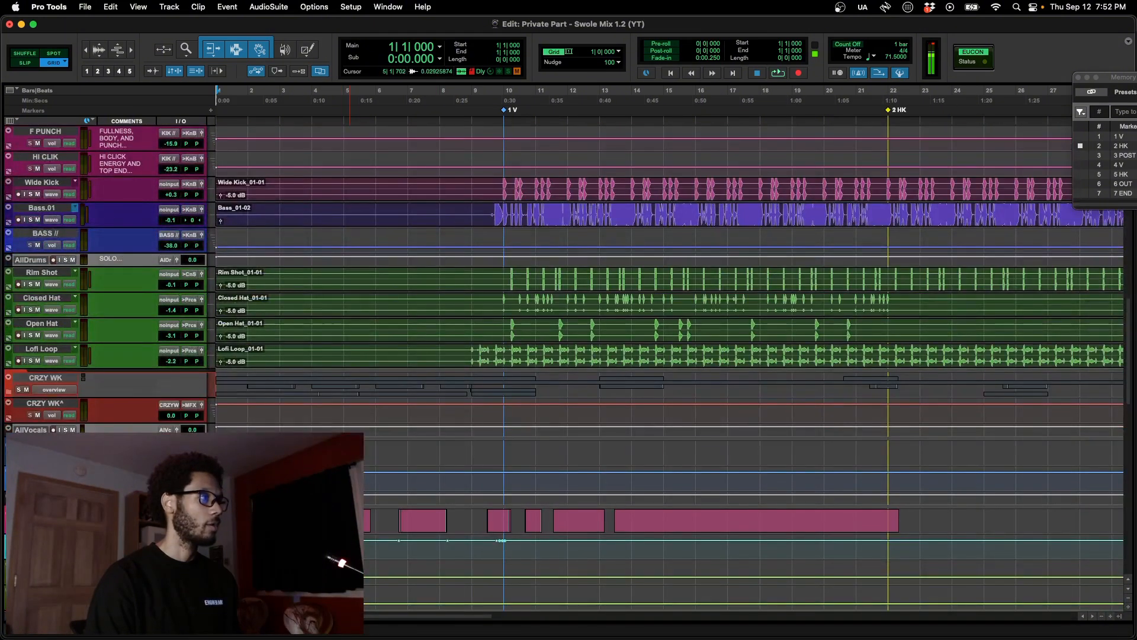
scroll(349, 326, "down", 3)
scroll(383, 407, "down", 6)
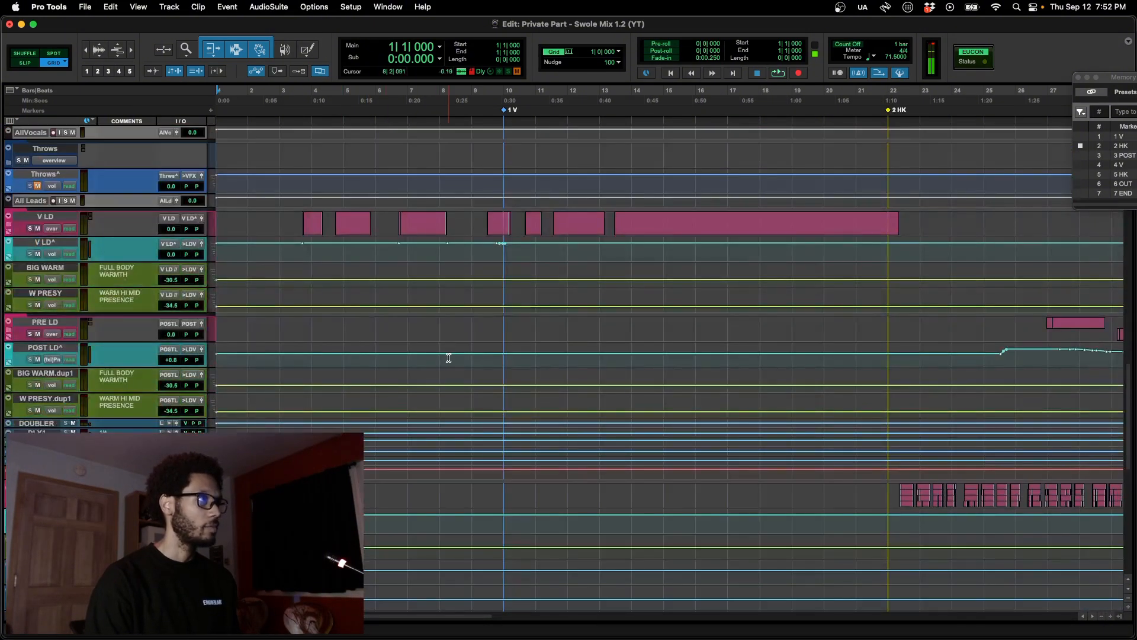
scroll(442, 399, "up", 20)
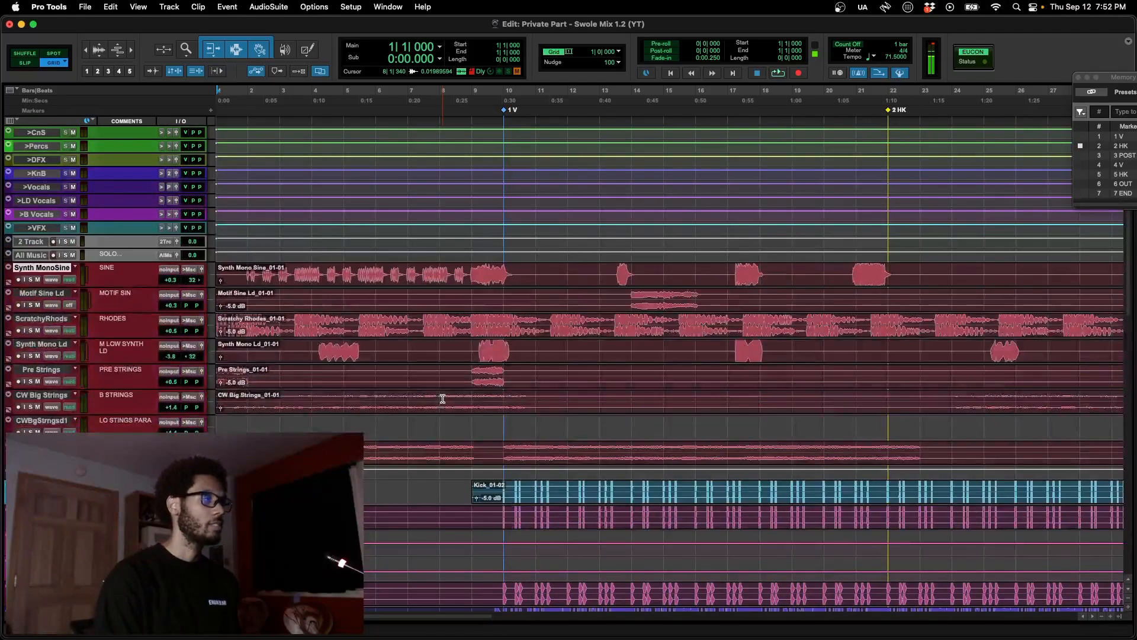
scroll(443, 401, "up", 1)
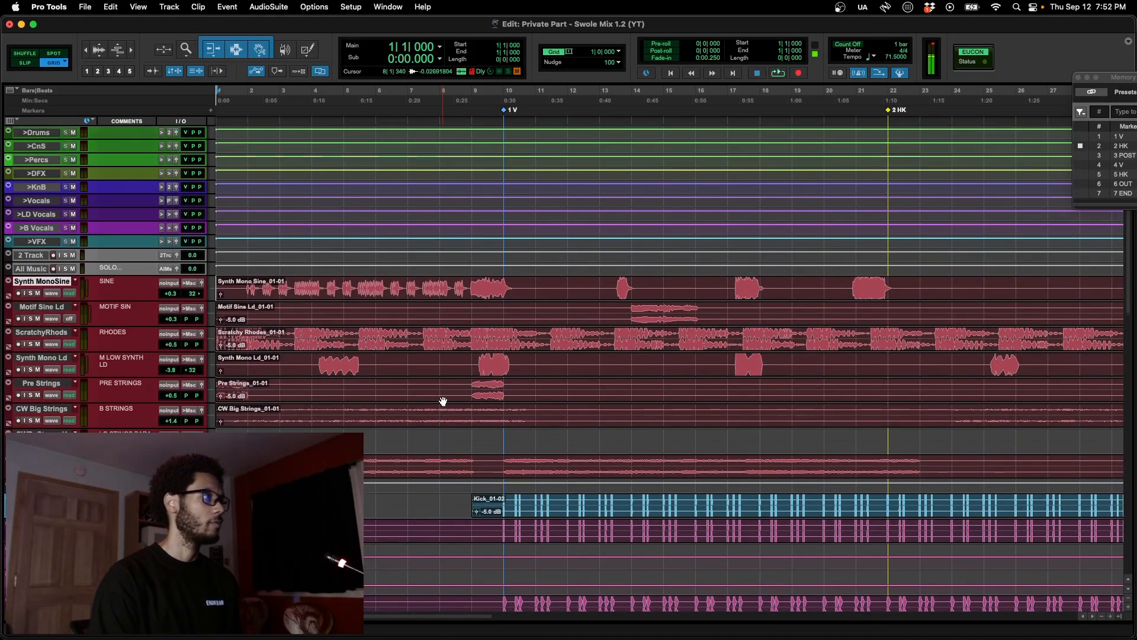
key("super+bracketright")
key("super+bracketright")
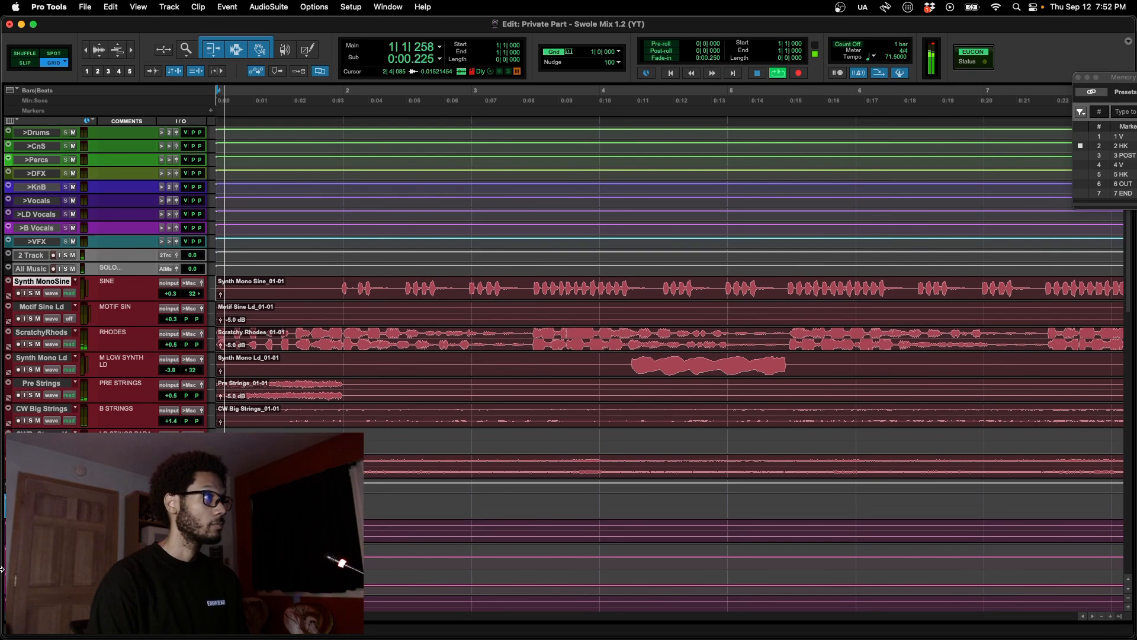
scroll(564, 346, "down", 2)
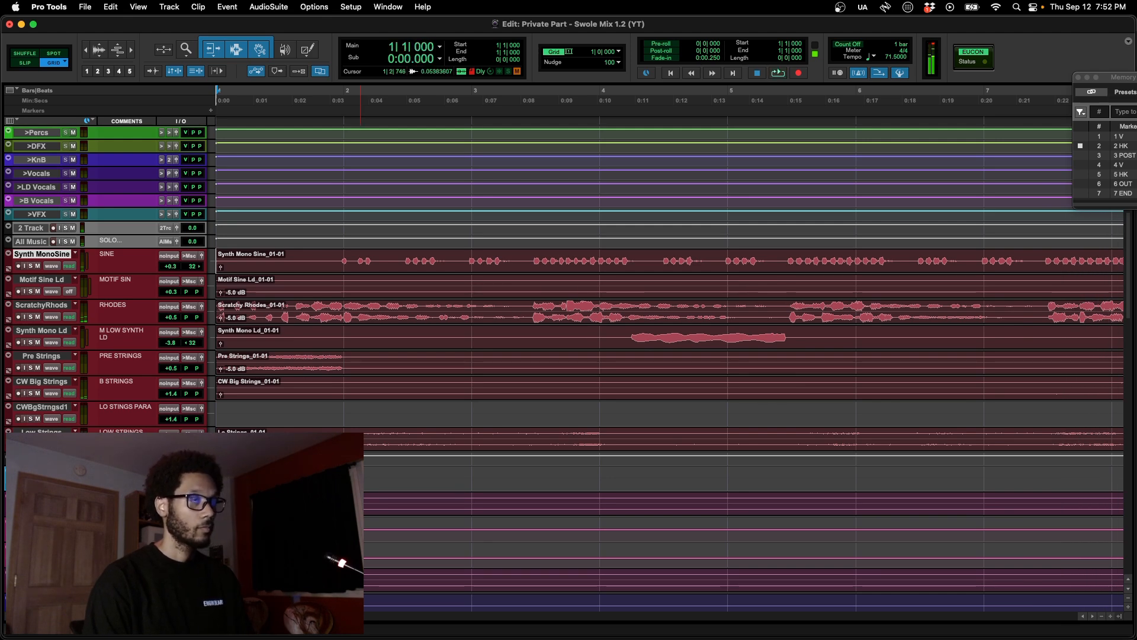
Step: Play the intro from bar 2 and try a louder level of about +4.4 dB on the Synth MonoSine track
key("r")
key("r")
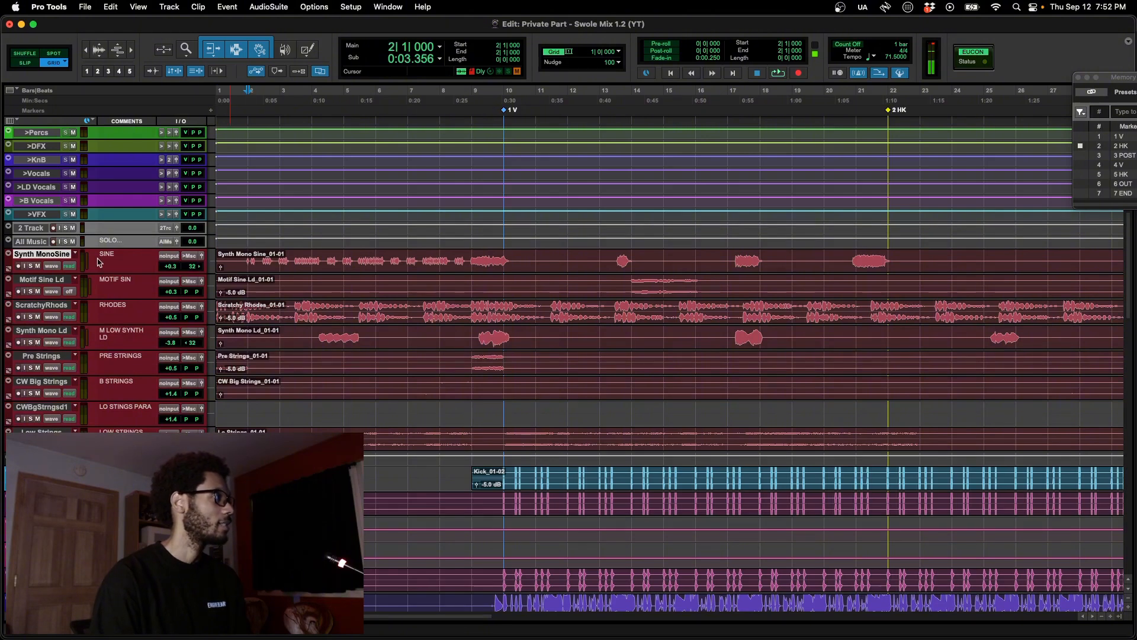
key("space")
left_click(172, 267)
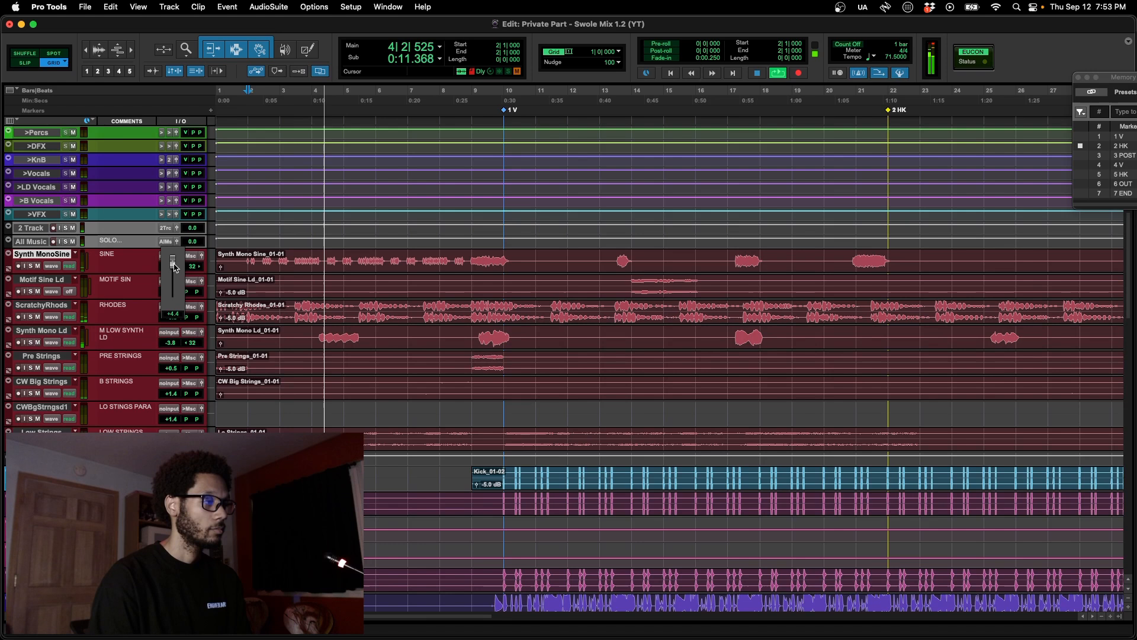
left_click_drag(175, 264, 174, 263)
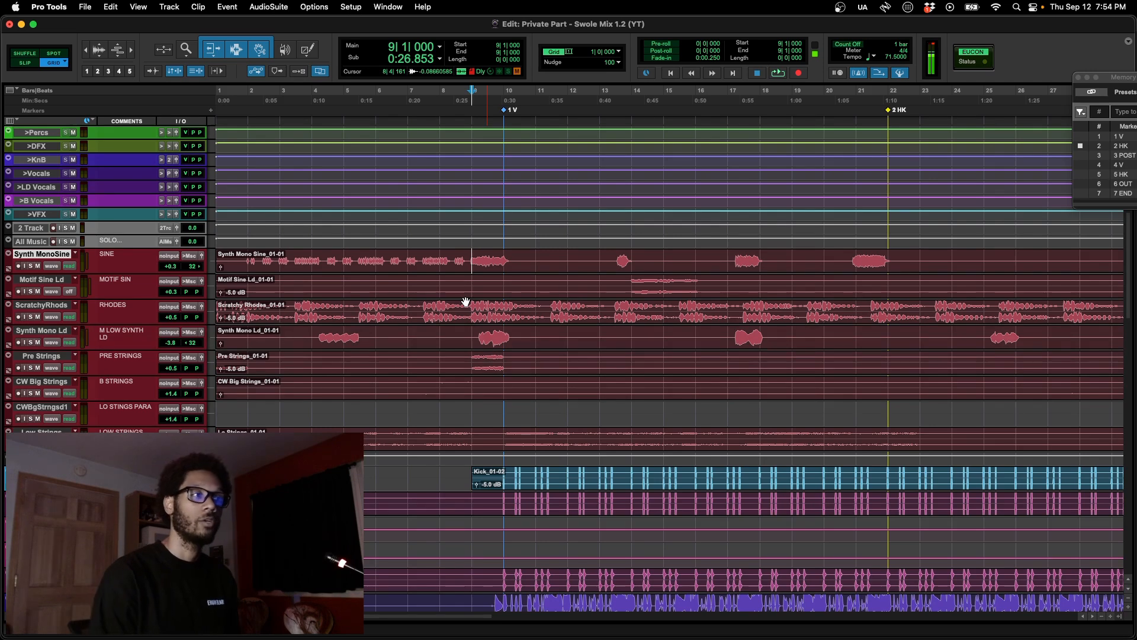
Step: Play the first verse from bar 10 with the All Music tracks muted, and bring the kick and bass tracks into view
scroll(540, 317, "down", 3)
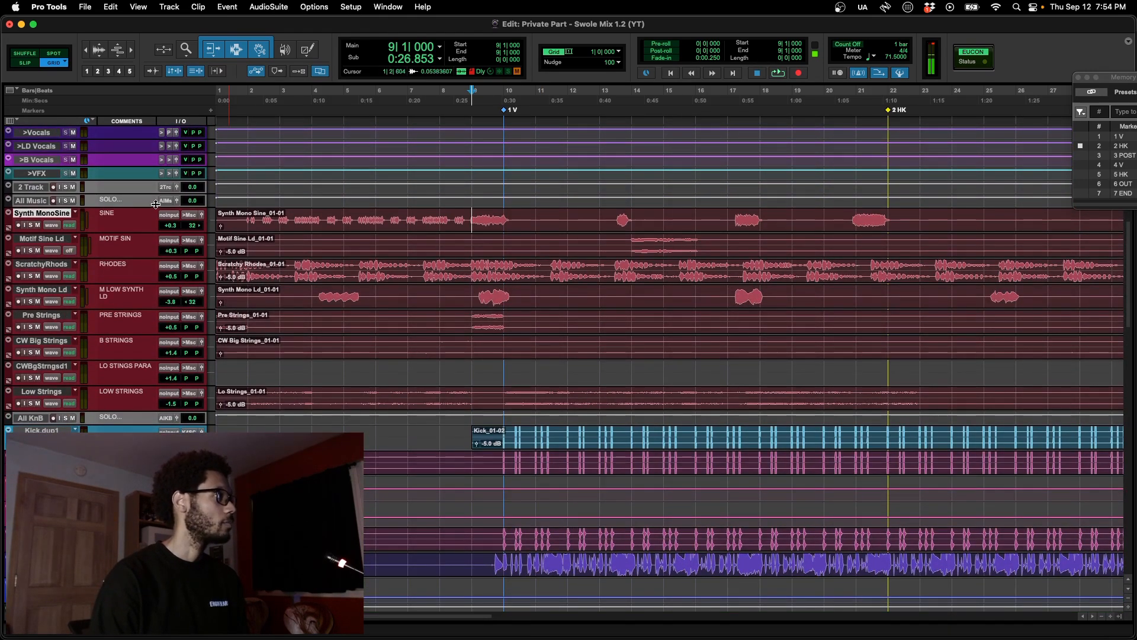
key("space")
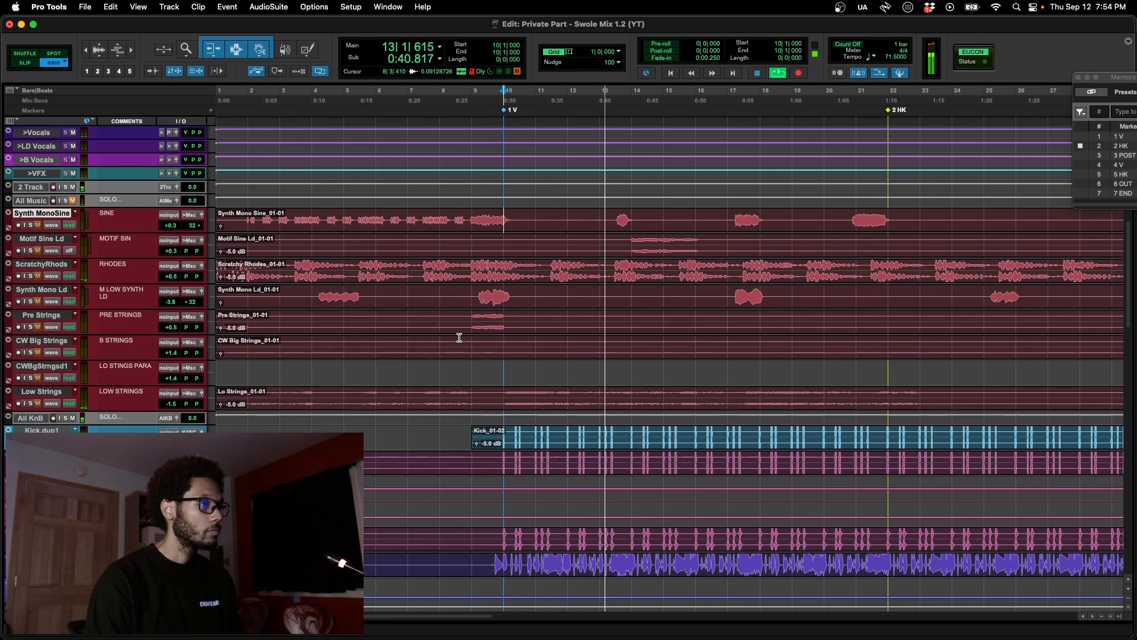
scroll(468, 339, "down", 6)
scroll(249, 408, "up", 2)
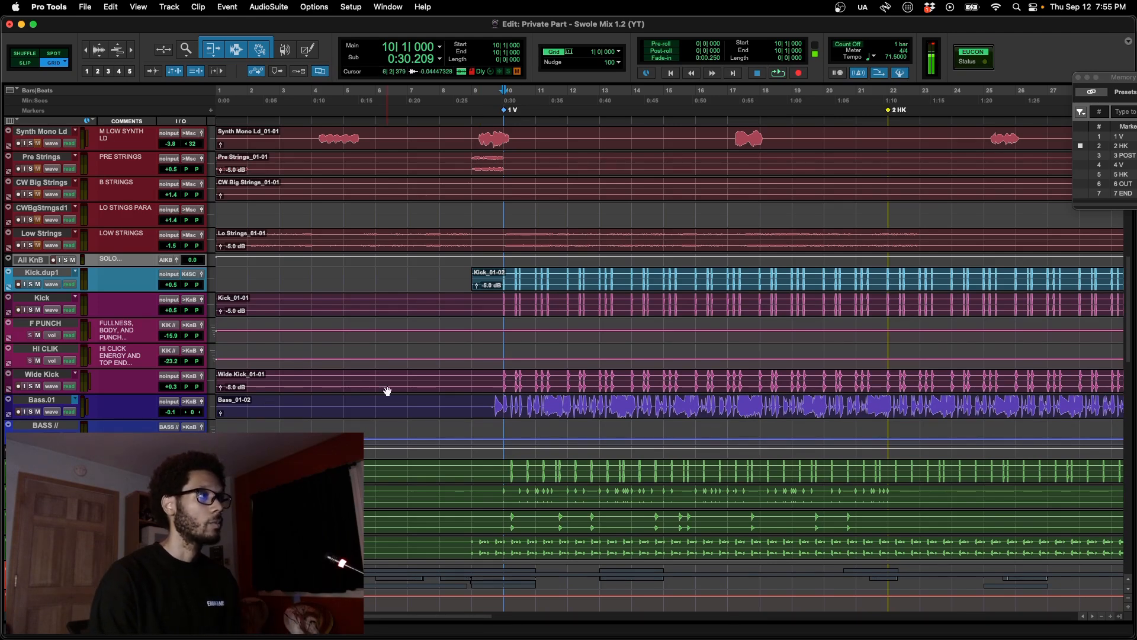
Step: Play the kick and drum tracks from the first verse marker at bar 10 with the Bass.01 track muted
key("t")
key("t")
scroll(577, 471, "down", 2)
scroll(578, 471, "right", 1)
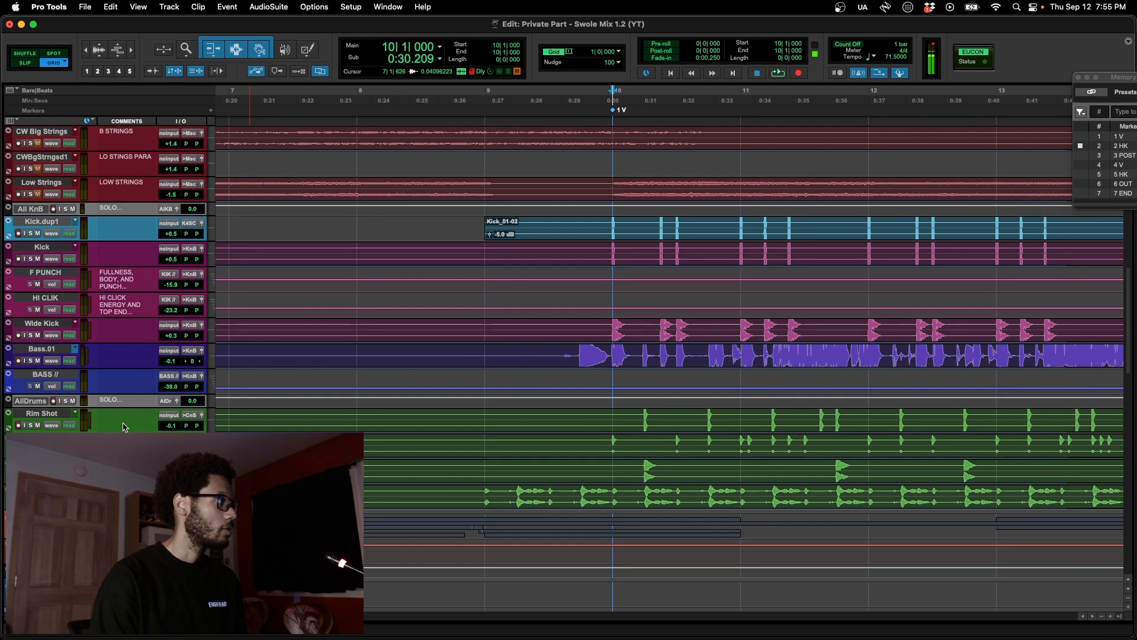
scroll(125, 427, "down", 10)
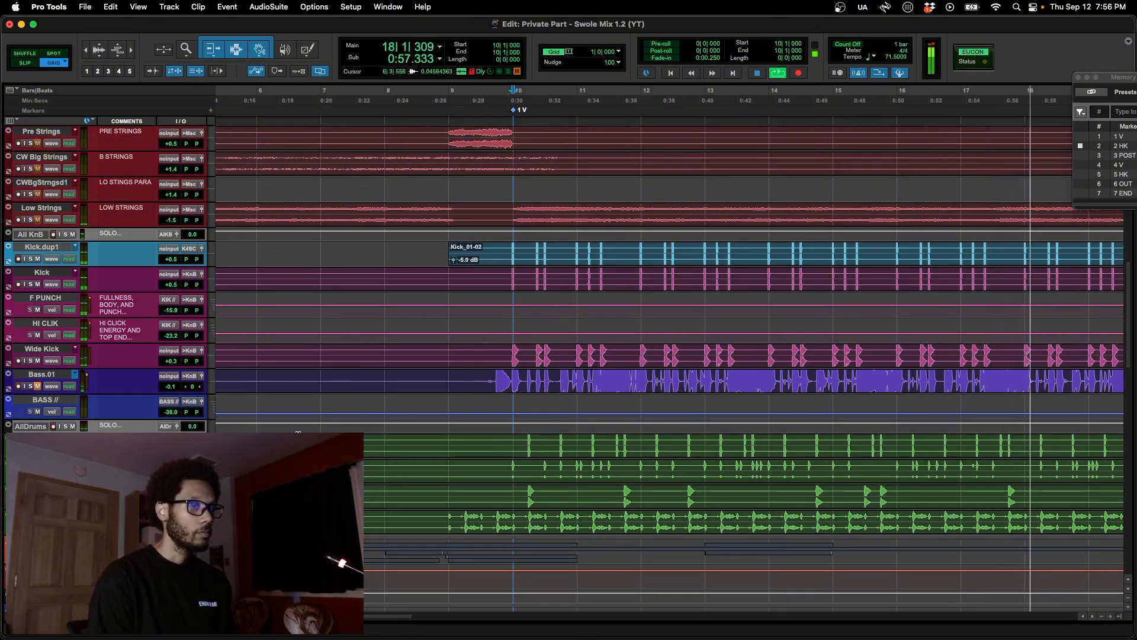
key("space")
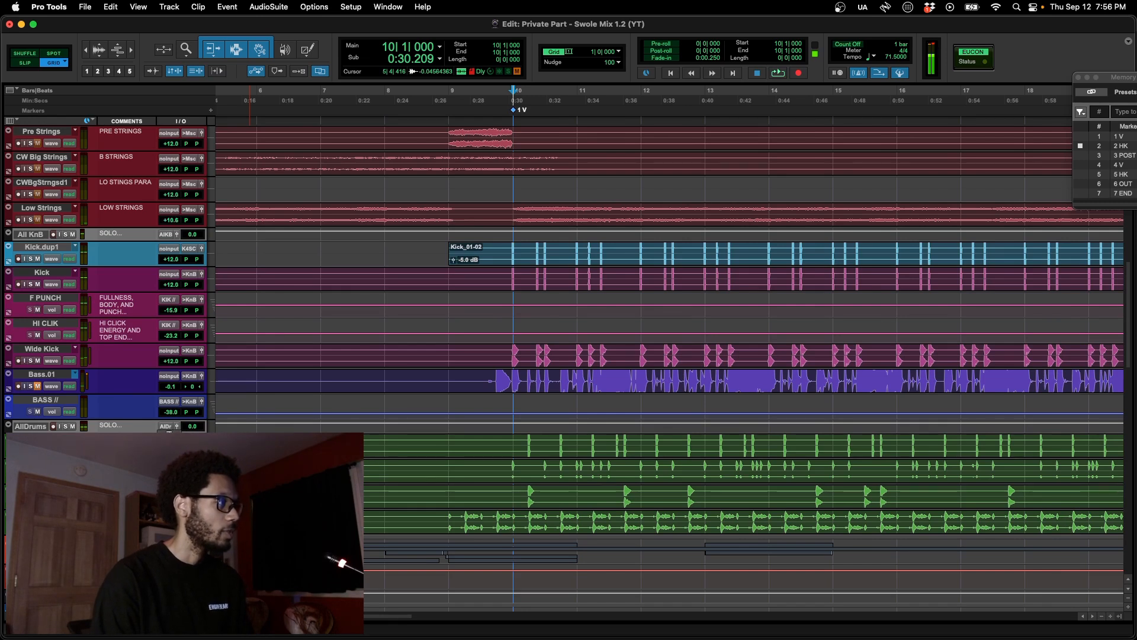
Step: Undo the volume boost on the kick and string tracks and play the verse from bar 10 again
key("super+z")
key("space")
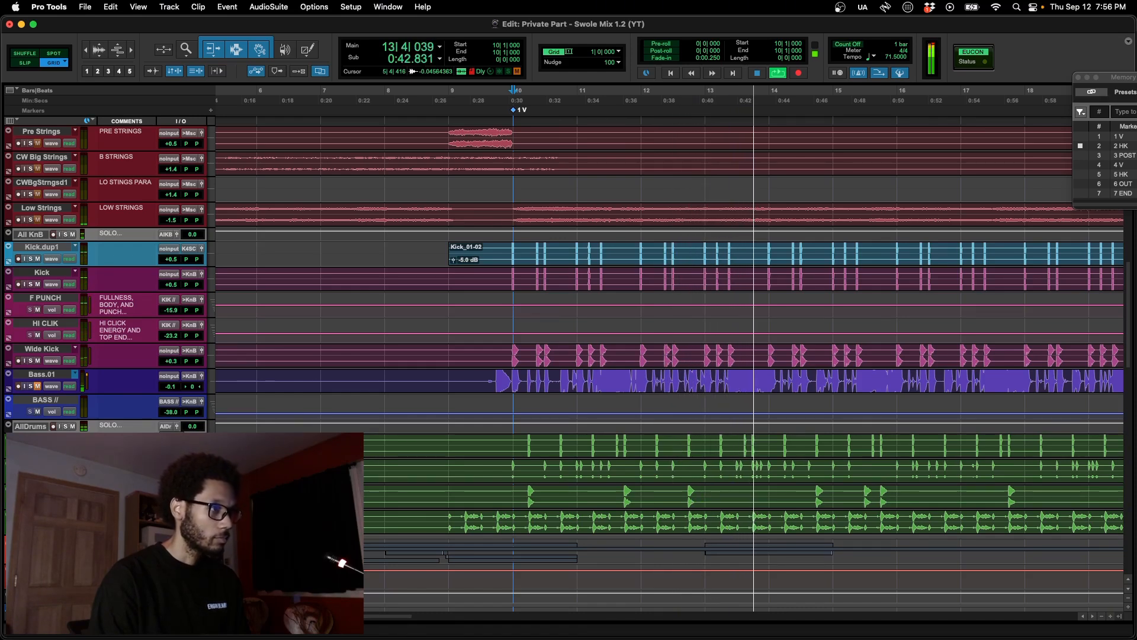
key("space")
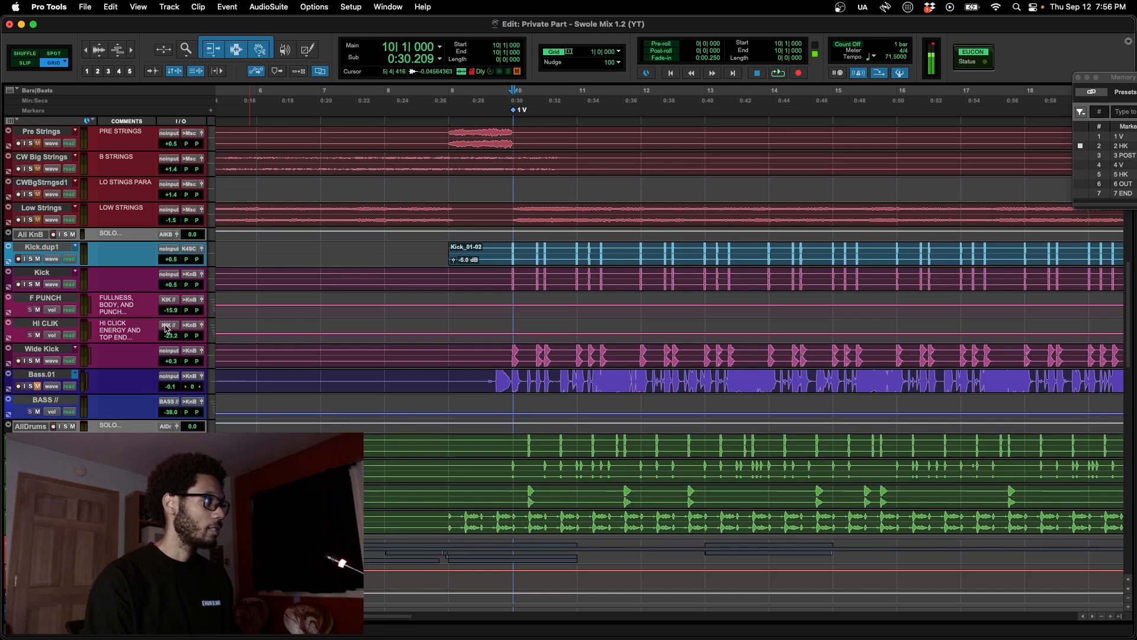
Step: Review the tracks from the synths down to the background vocals and play the song from bar 13 at the V ADS track
scroll(201, 290, "up", 5)
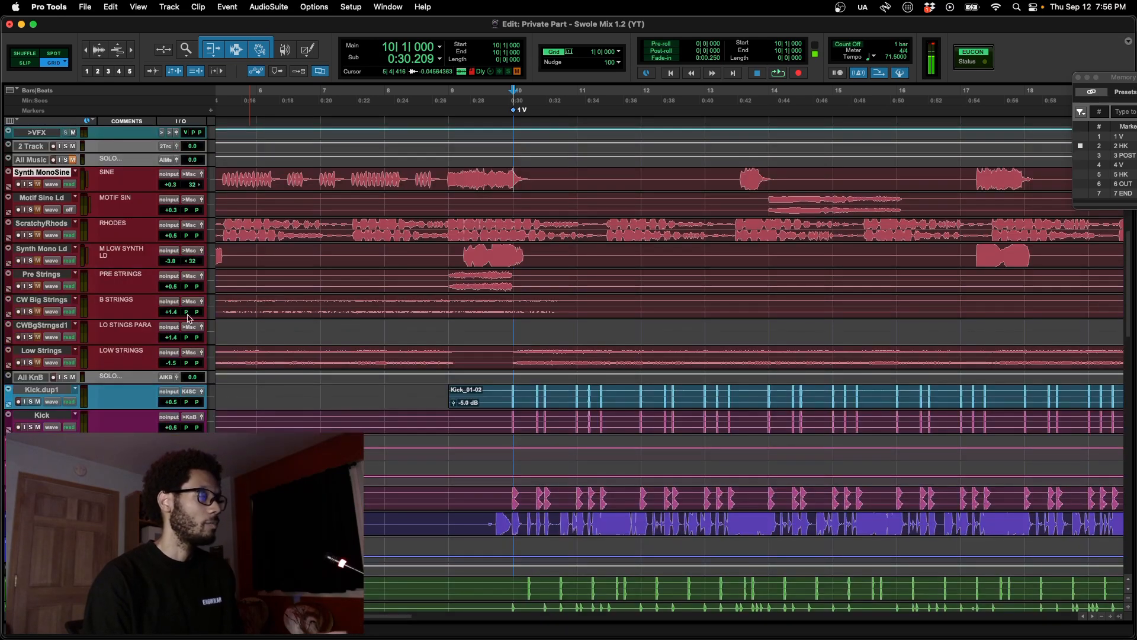
scroll(187, 296, "down", 4)
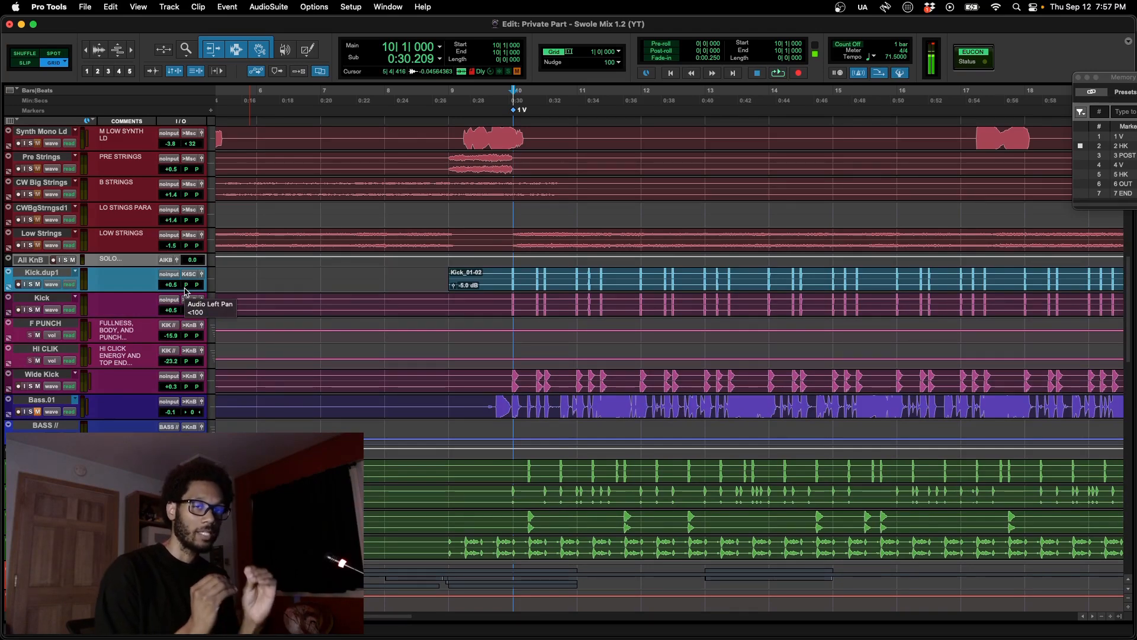
scroll(186, 290, "down", 4)
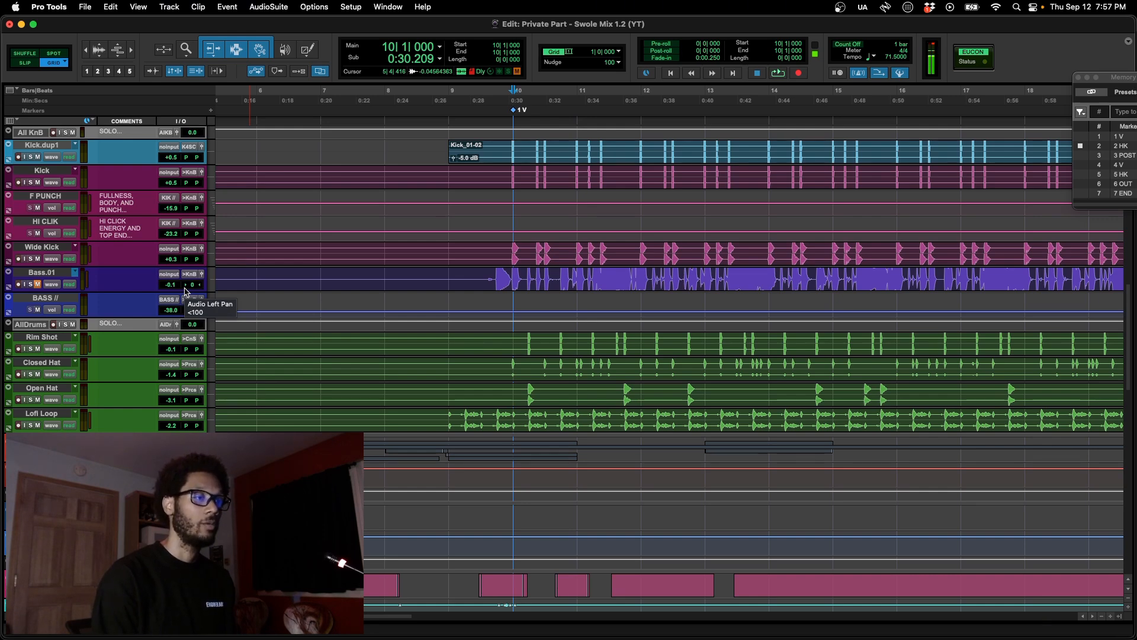
scroll(534, 237, "down", 10)
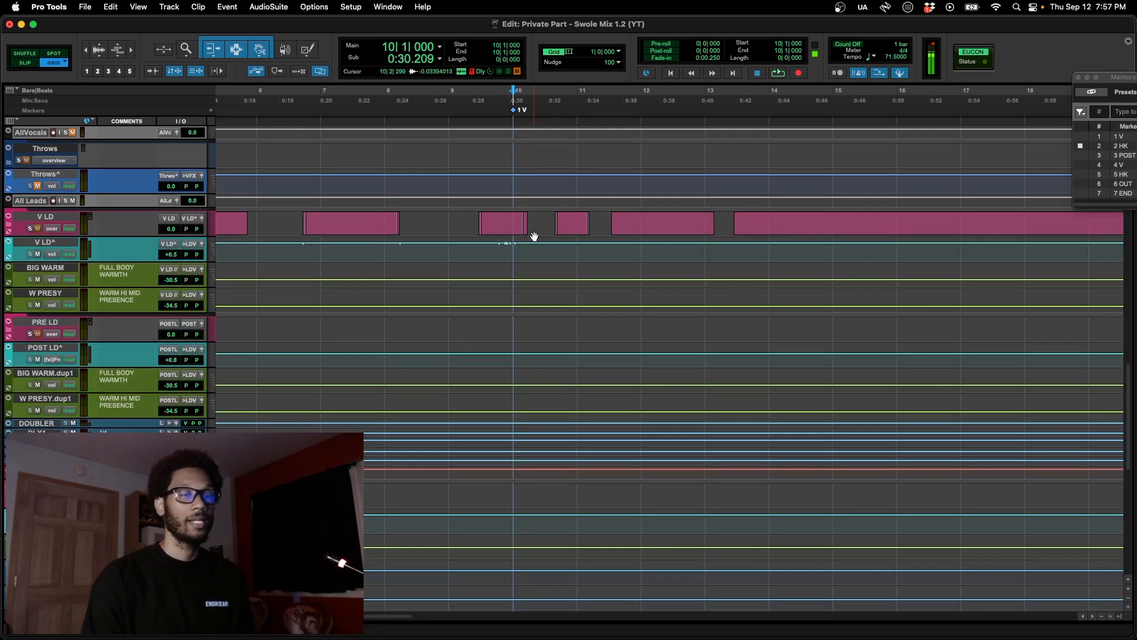
scroll(284, 292, "up", 4)
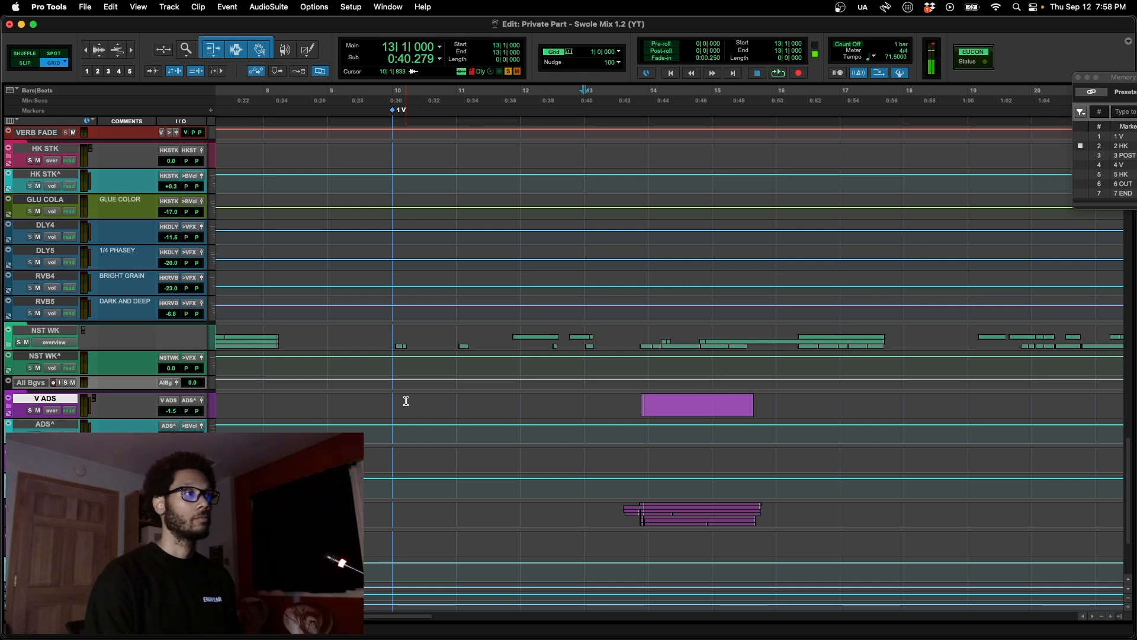
key("space")
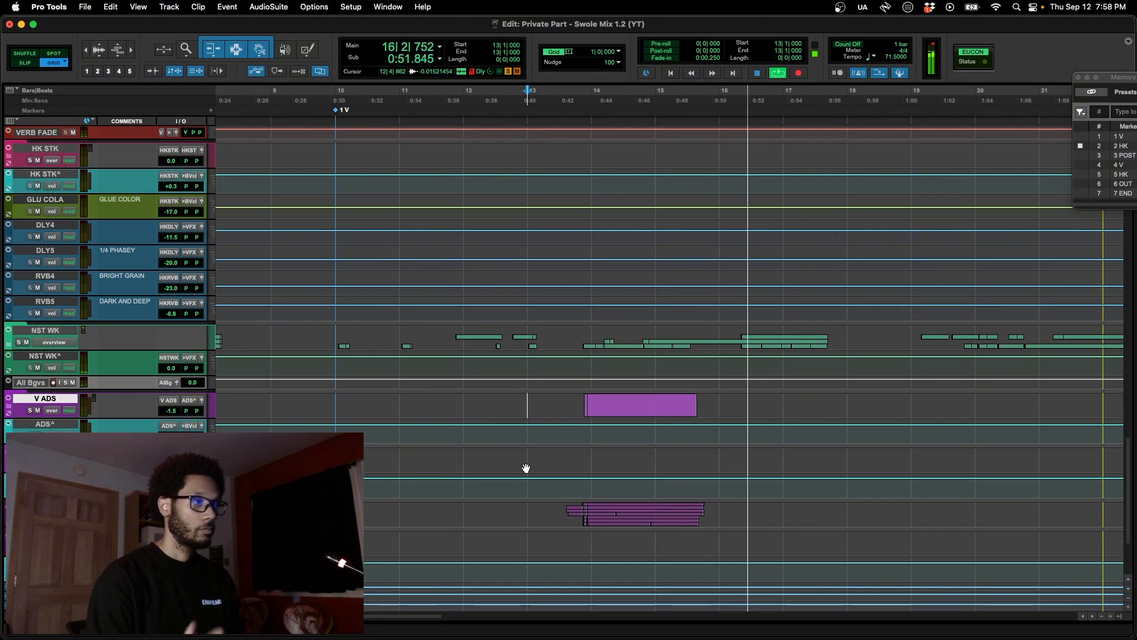
key("space")
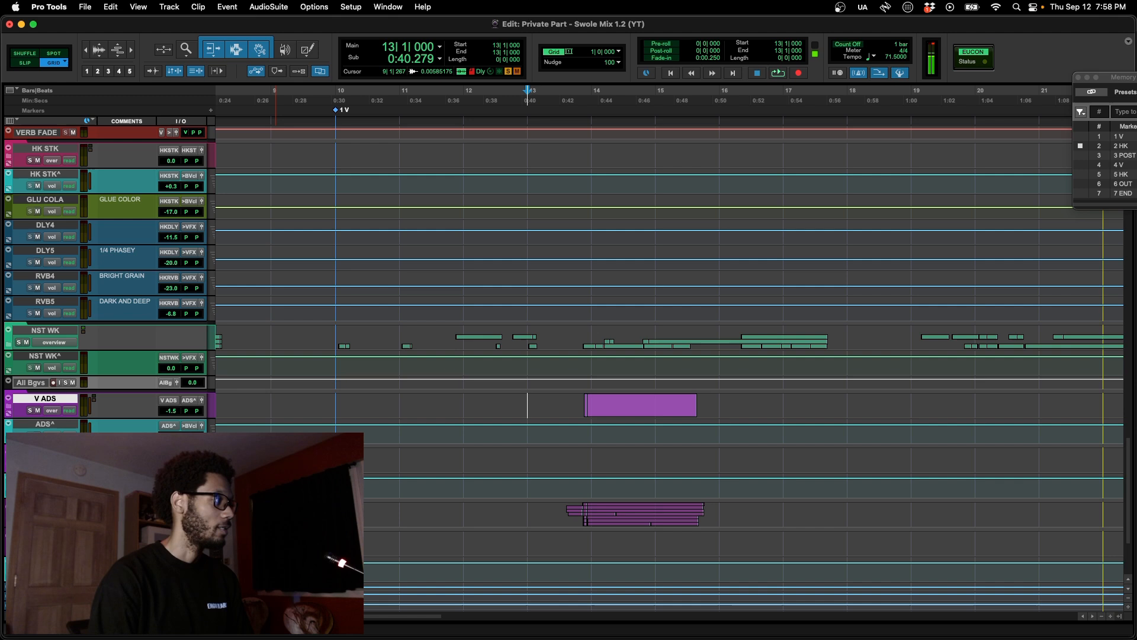
Step: Expand the background vocal folder below V ADS, and review the whole song's arrangement from the synths down to the drums
left_click(8, 515)
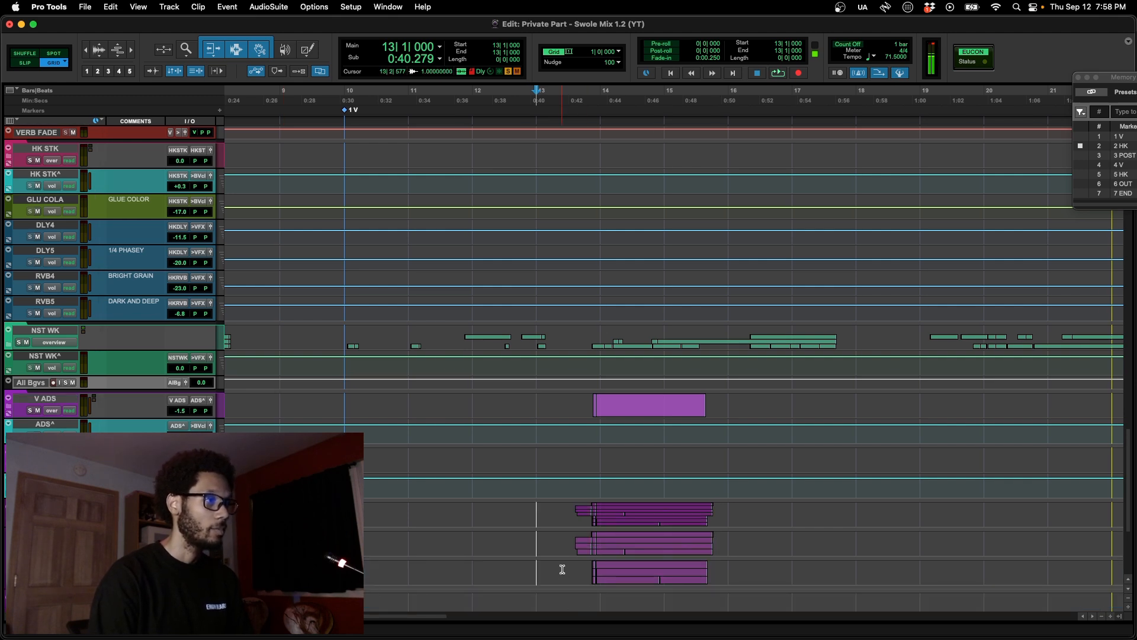
key("shift+f")
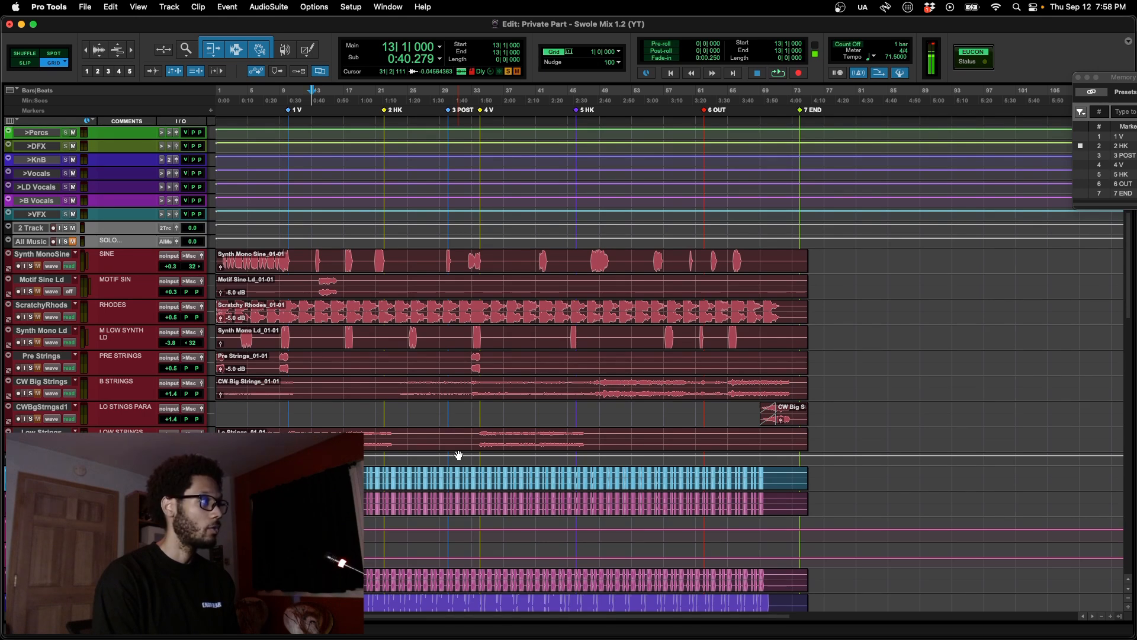
scroll(516, 321, "down", 5)
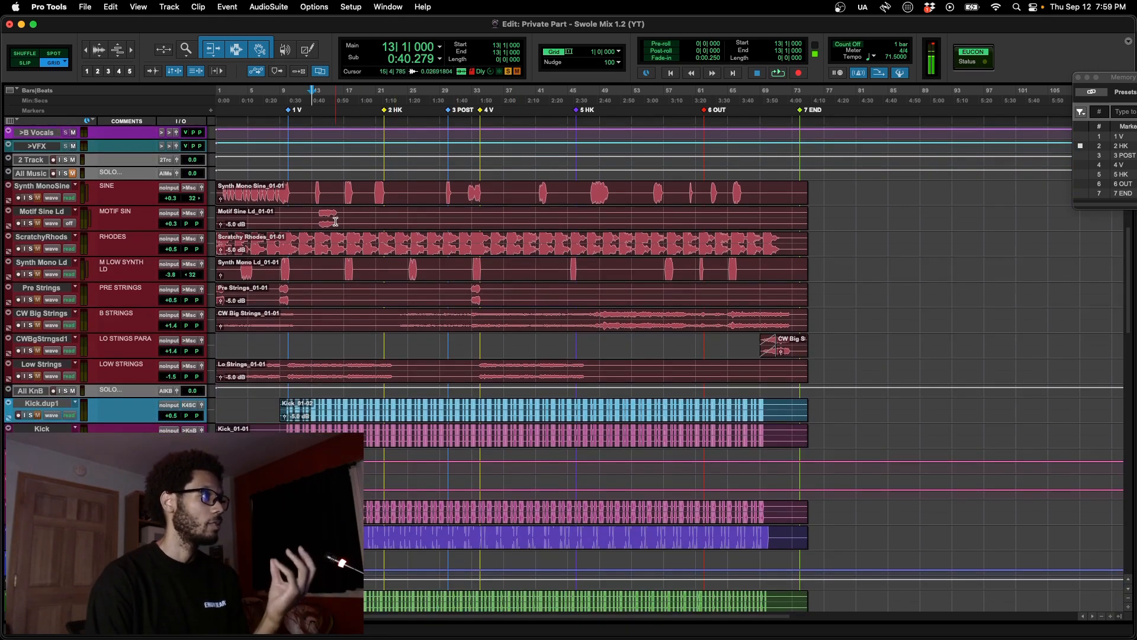
scroll(324, 345, "down", 15)
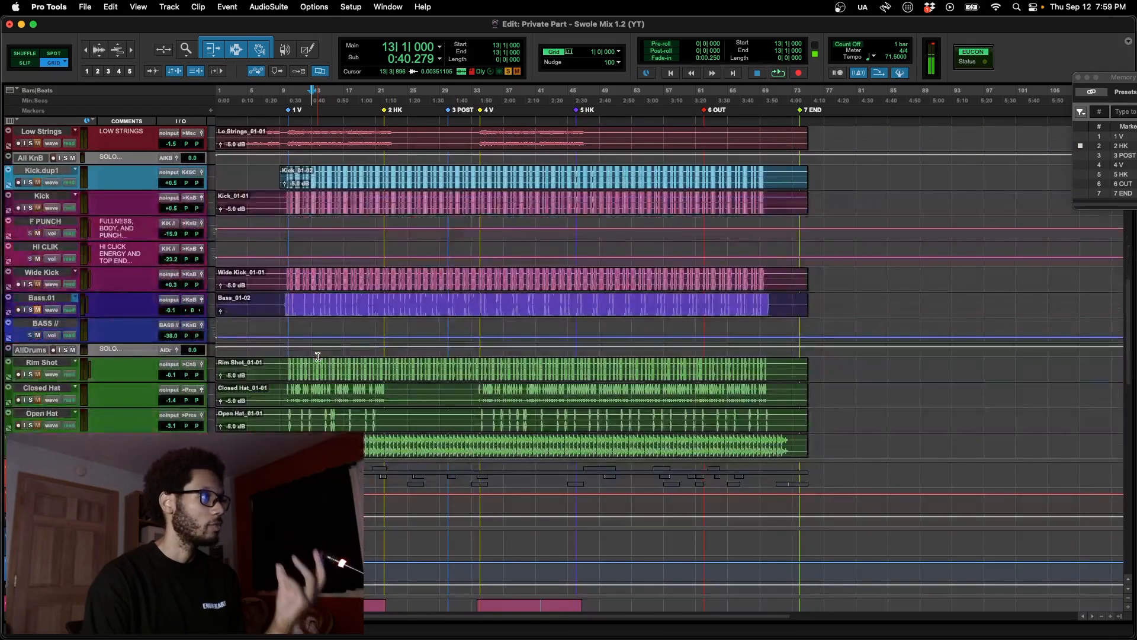
Step: Check off Volume Balancing in the YT Lesson Plans document in Safari and return to the Pro Tools session
scroll(317, 356, "down", 8)
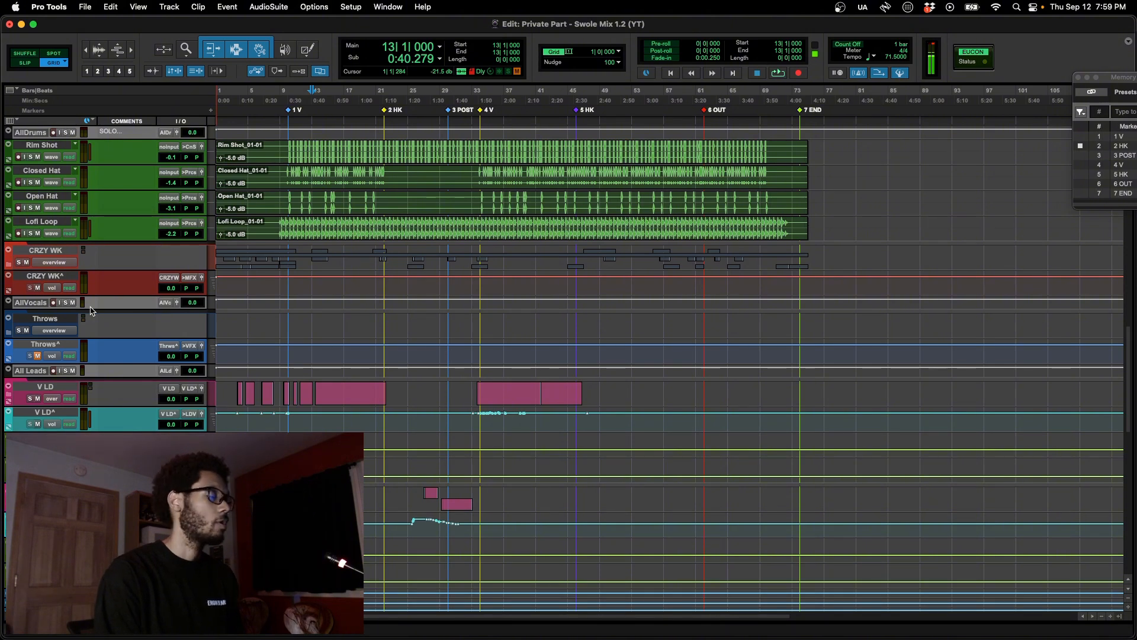
key("super+Tab")
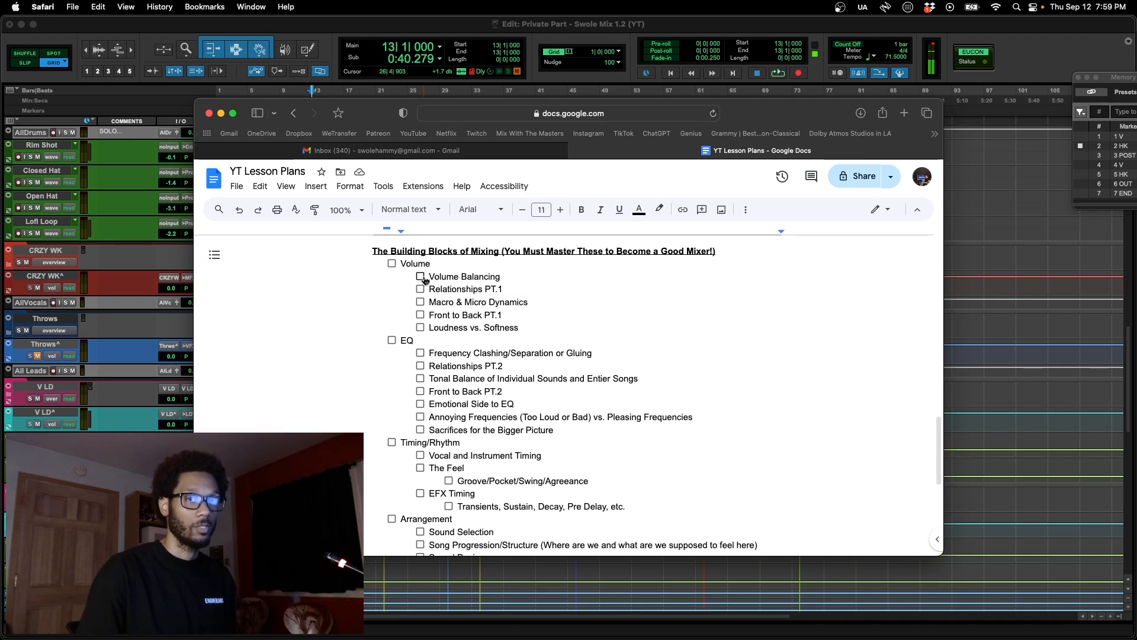
left_click(422, 278)
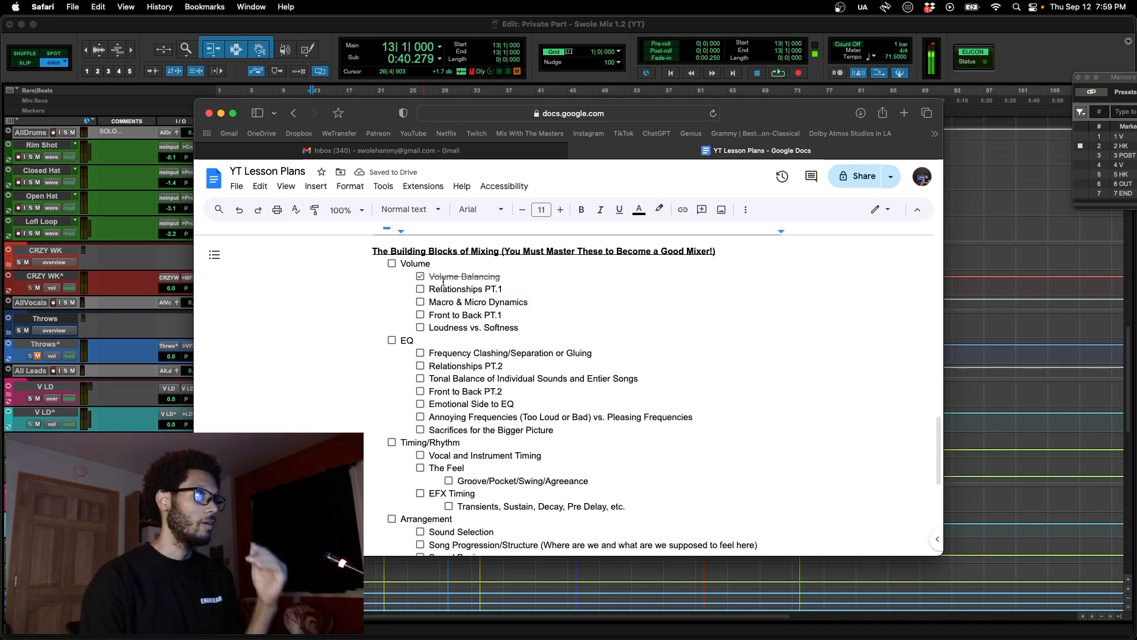
key("super+Tab")
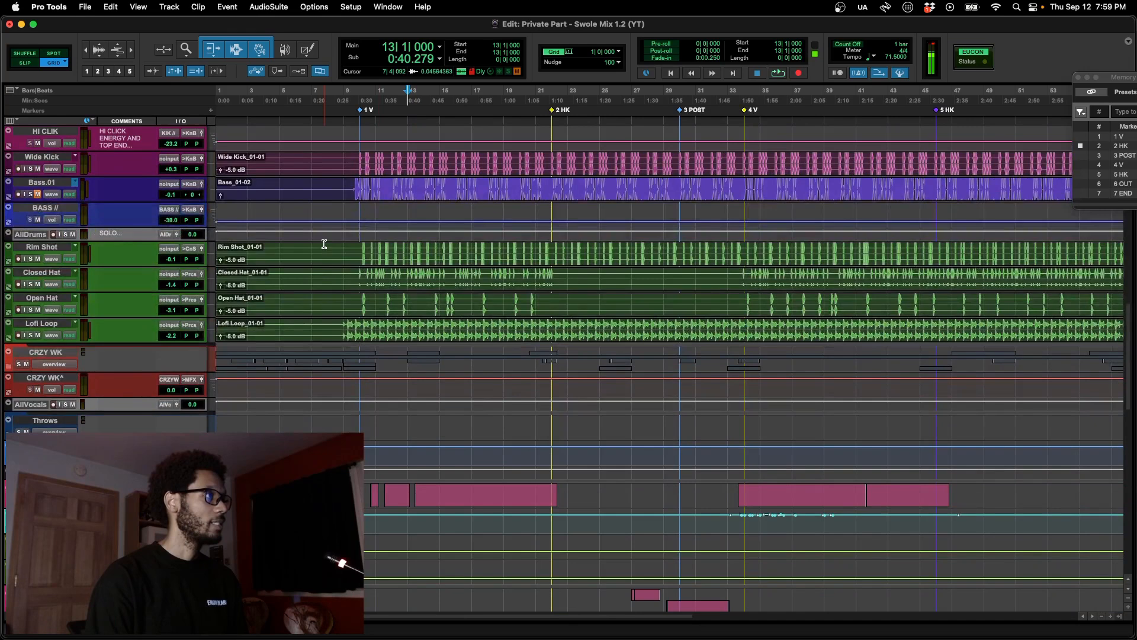
Step: Play the first verse from bar 10 while raising the Rim Shot track's volume to +0.8 dB, and stop playback
scroll(321, 243, "up", 3)
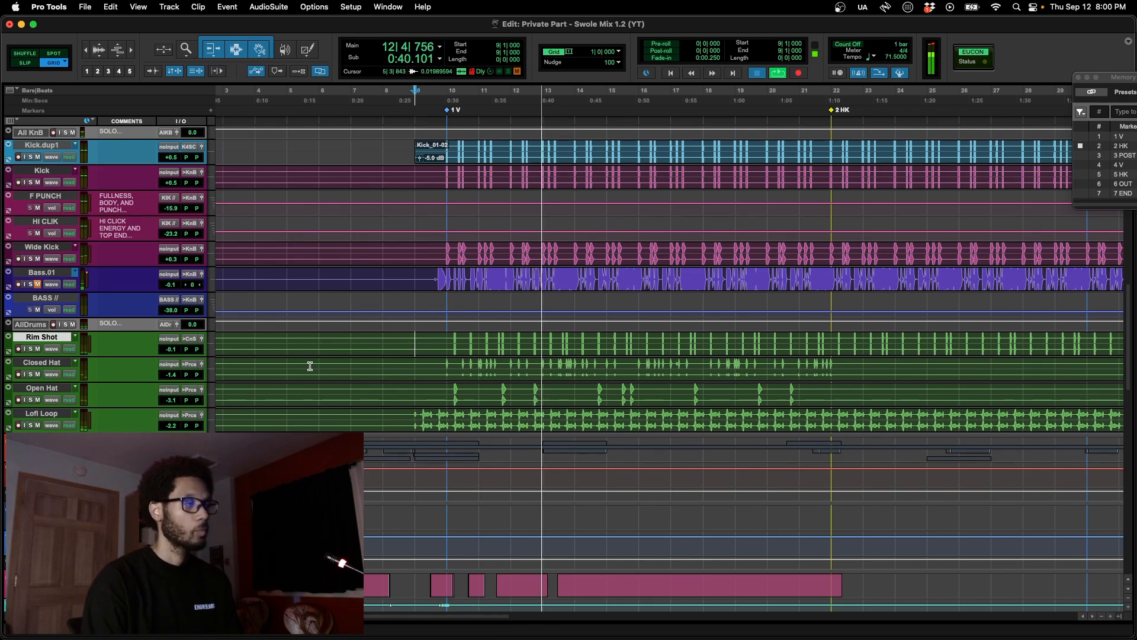
key("space")
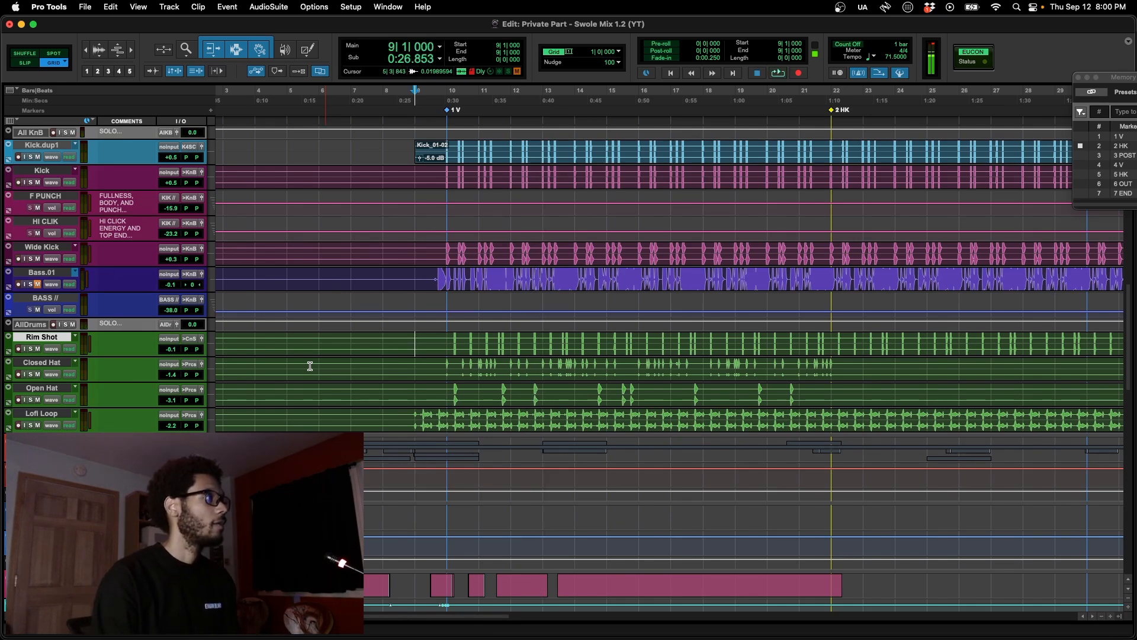
key("space")
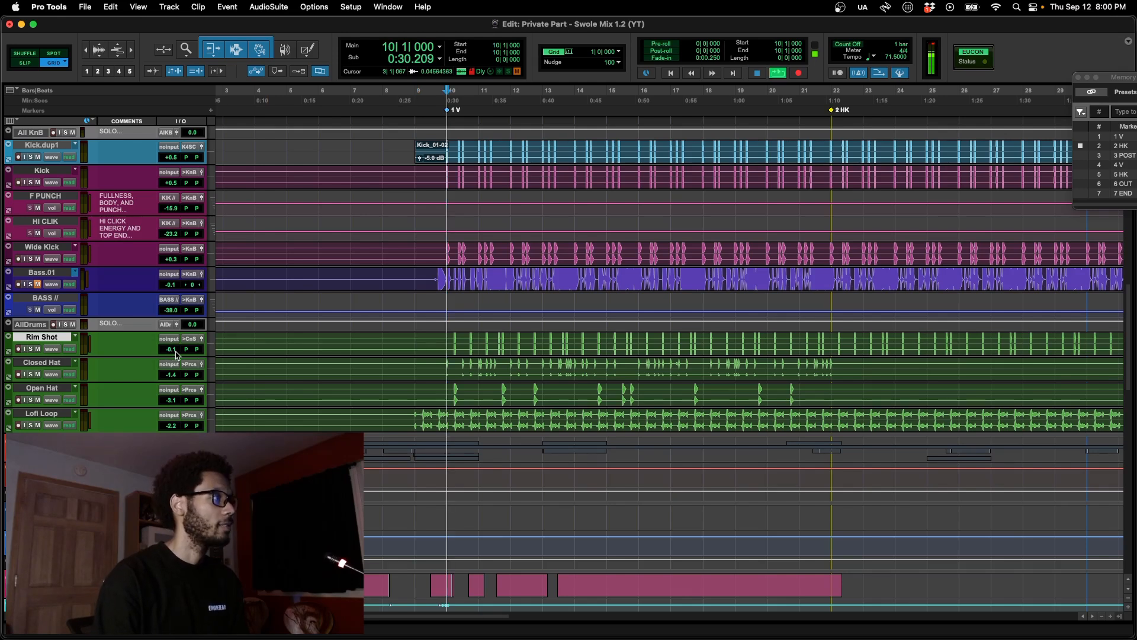
mouse_move(169, 352)
left_mouse_down()
mouse_move(170, 362)
mouse_move(176, 347)
left_mouse_up()
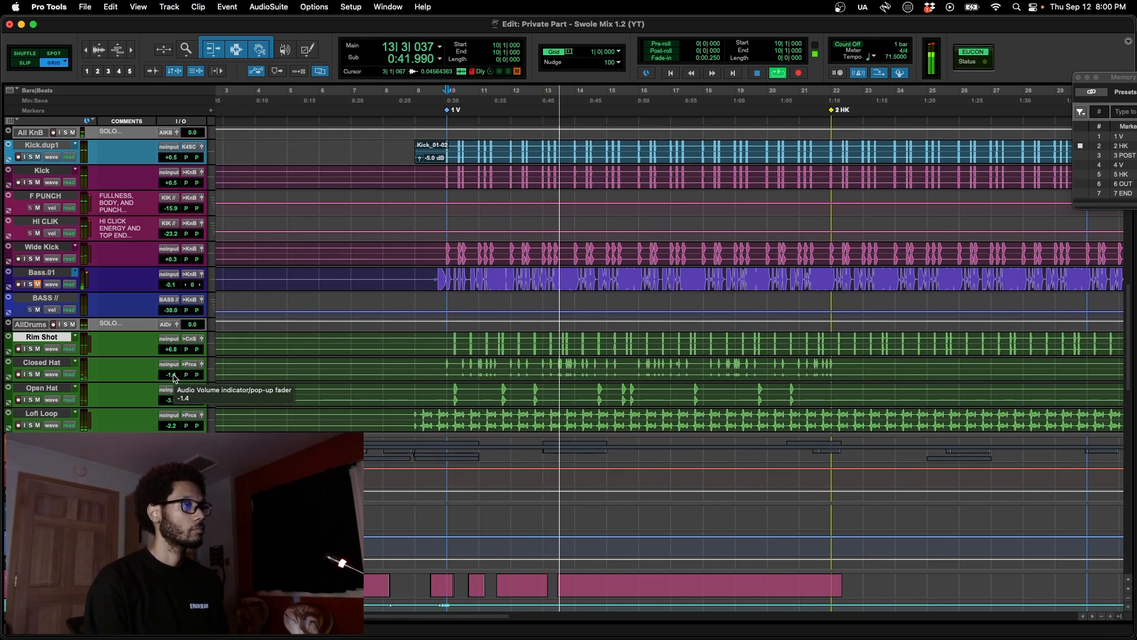
key("space")
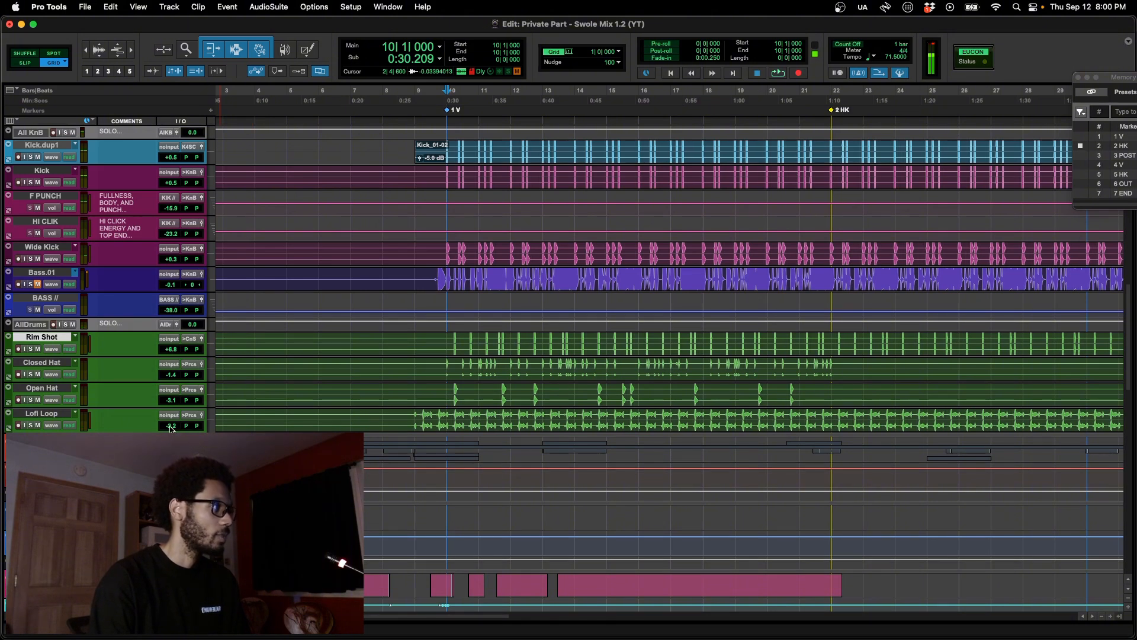
Step: Play the verse from bar 10 again while lowering the Lofi Loop track's volume to -6.8 dB, and stop playback
key("space")
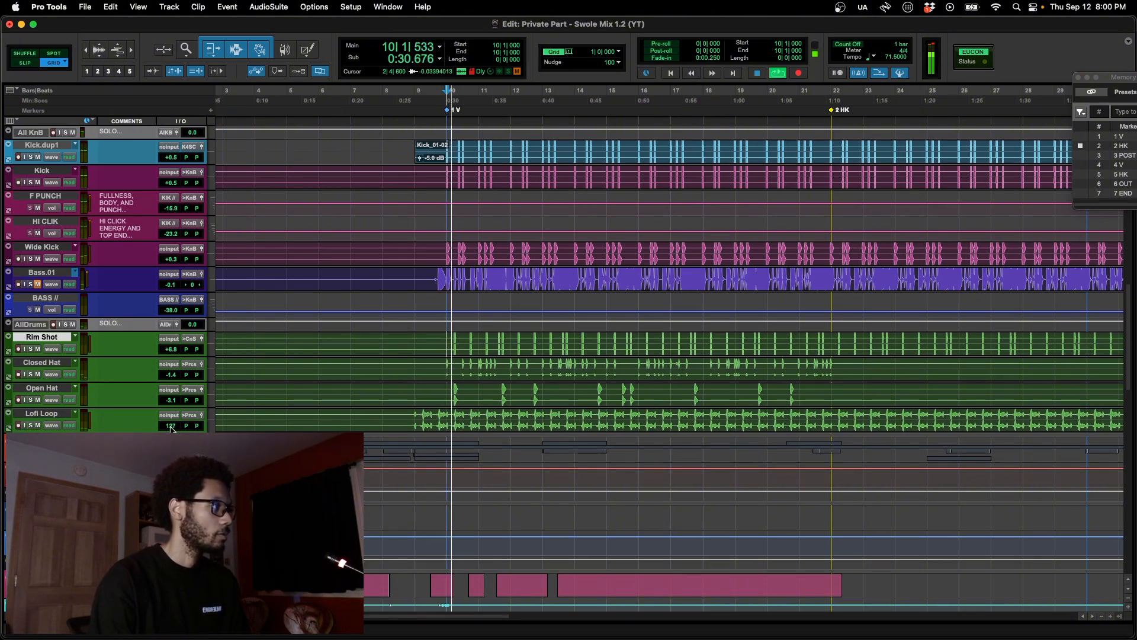
left_click(165, 426)
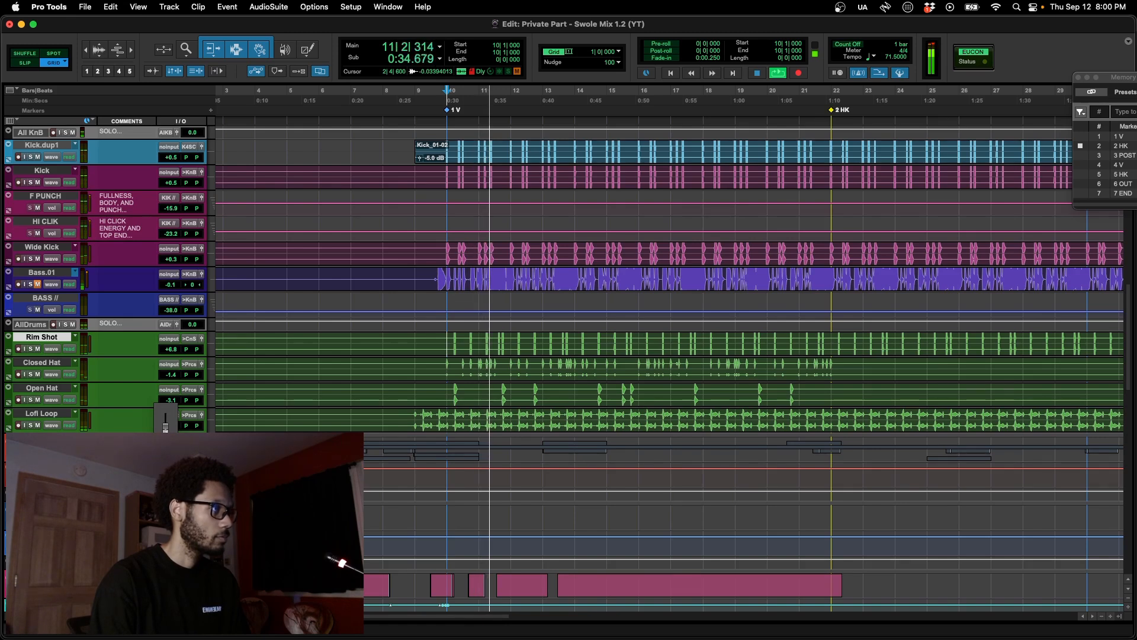
left_click_drag(166, 429, 166, 430)
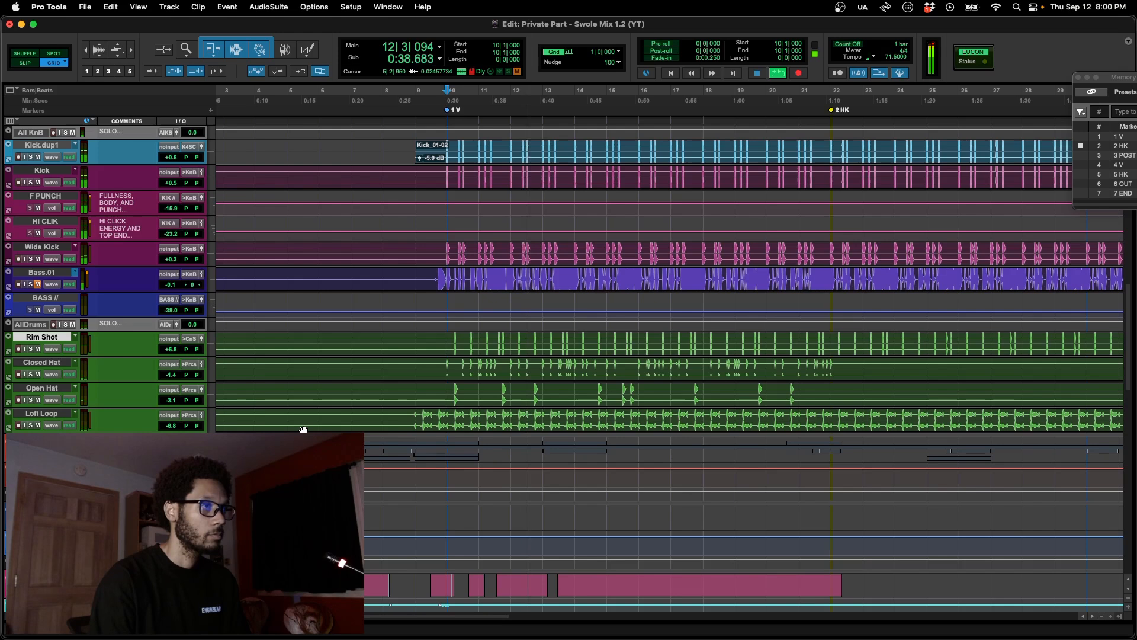
key("space")
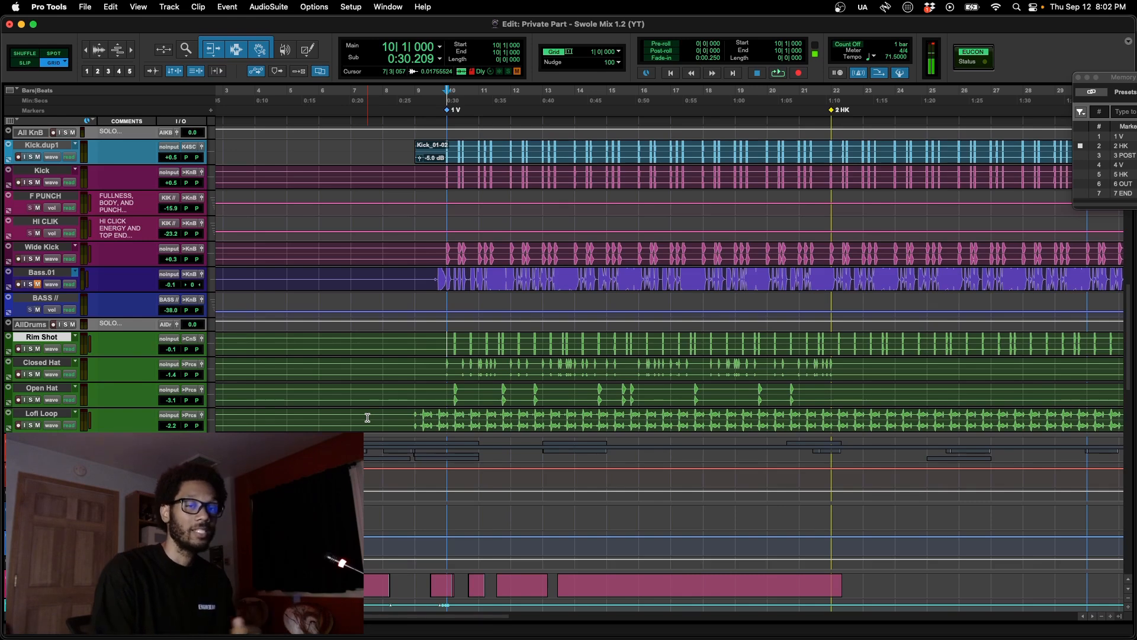
Step: Unmute the Bass.01 track and play the verse from bar 10 while raising the bass volume
scroll(67, 417, "up", 5)
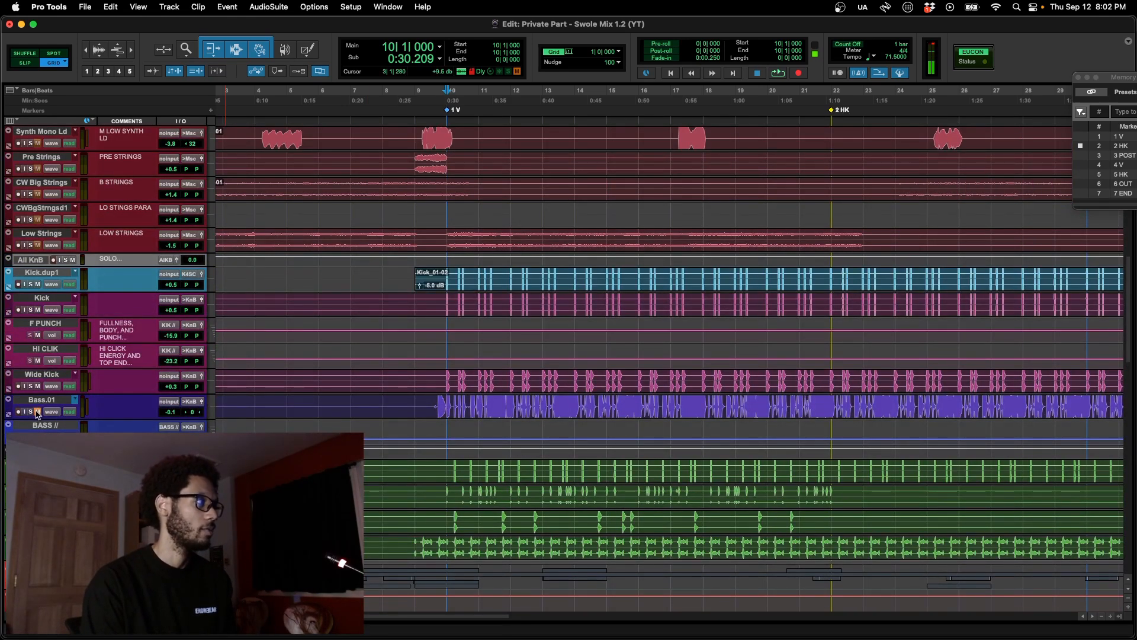
key("space")
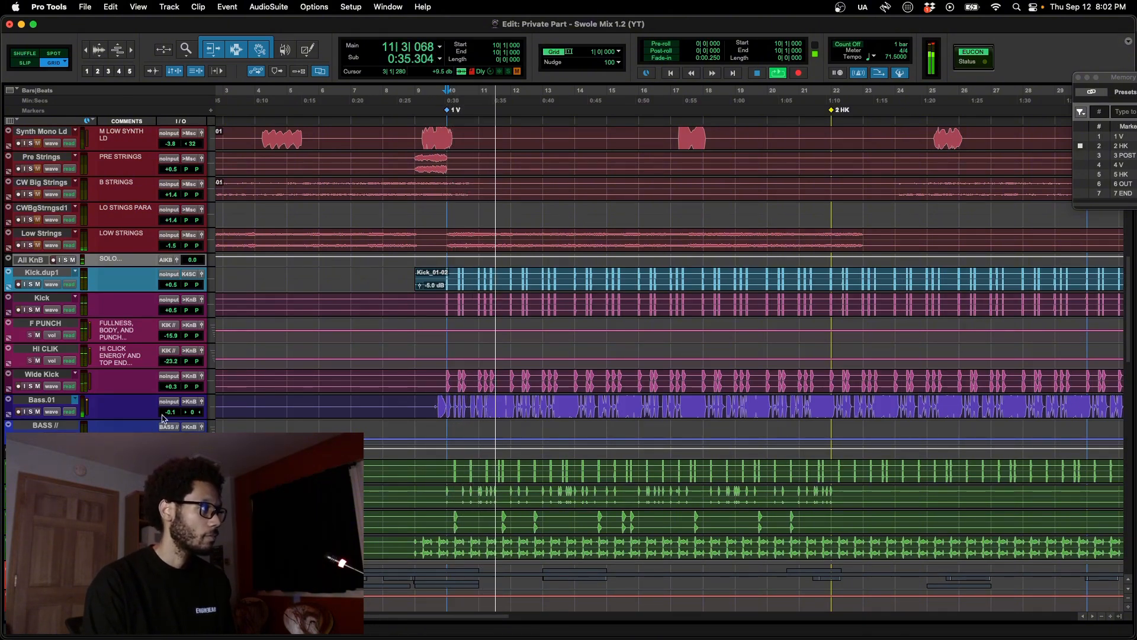
left_click_drag(170, 414, 170, 408)
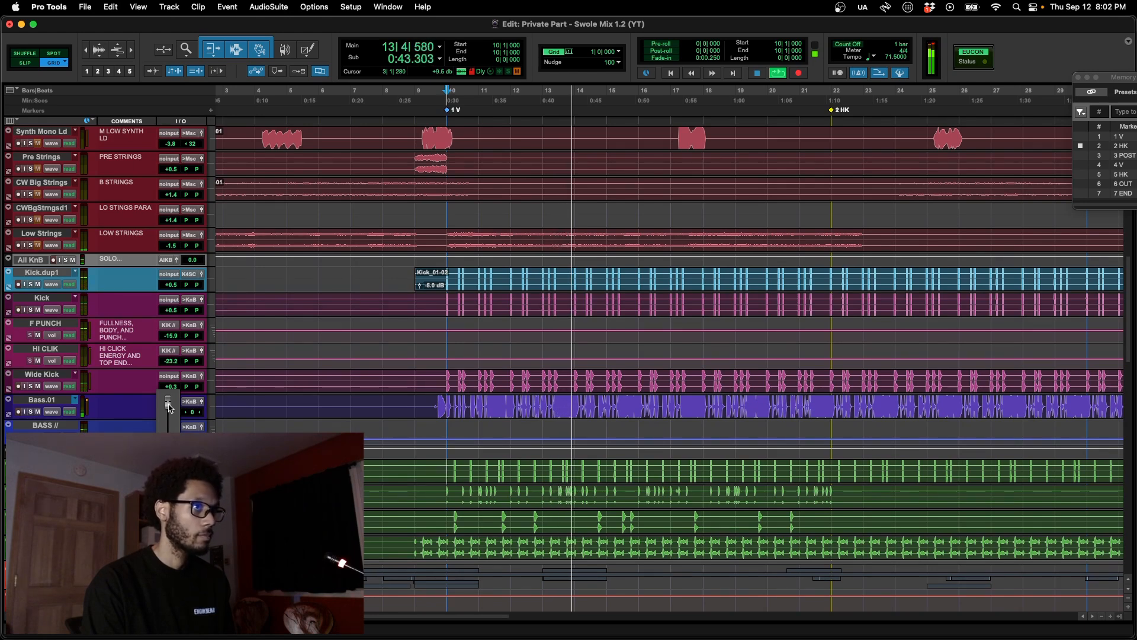
key("space")
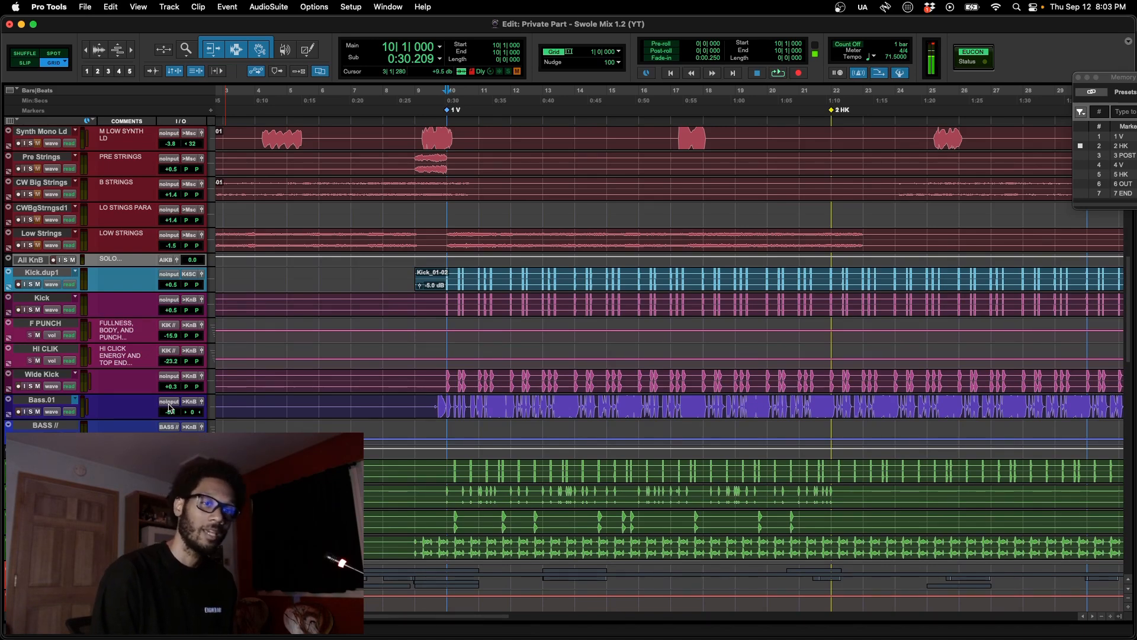
Step: Play the verse from bar 10 with the synth, string, kick, bass and drum tracks together, and stop playback
scroll(169, 408, "down", 1)
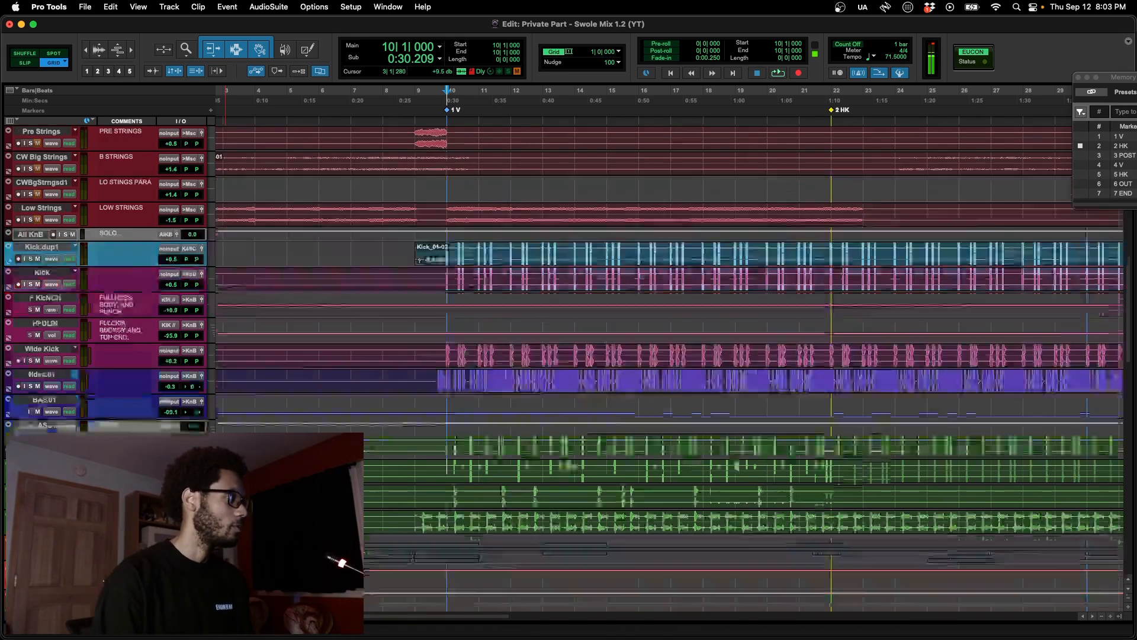
scroll(73, 174, "up", 6)
key("space")
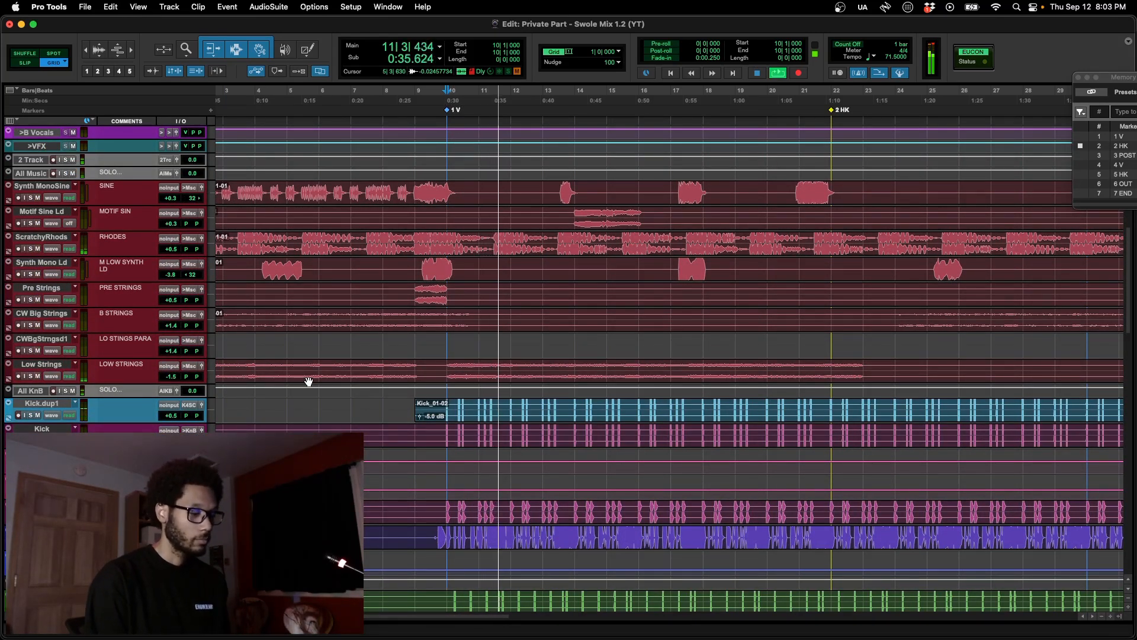
key("space")
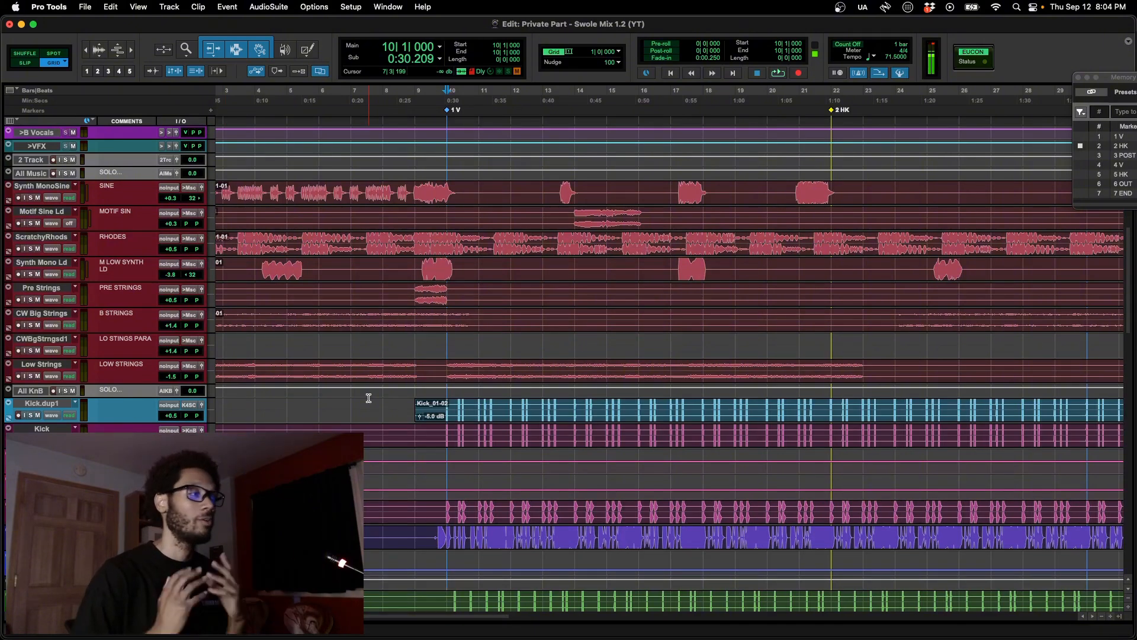
Step: Raise the PreMaster volume automation to +1.0 dB over the first hook, from bar 22 to bar 30
key("r")
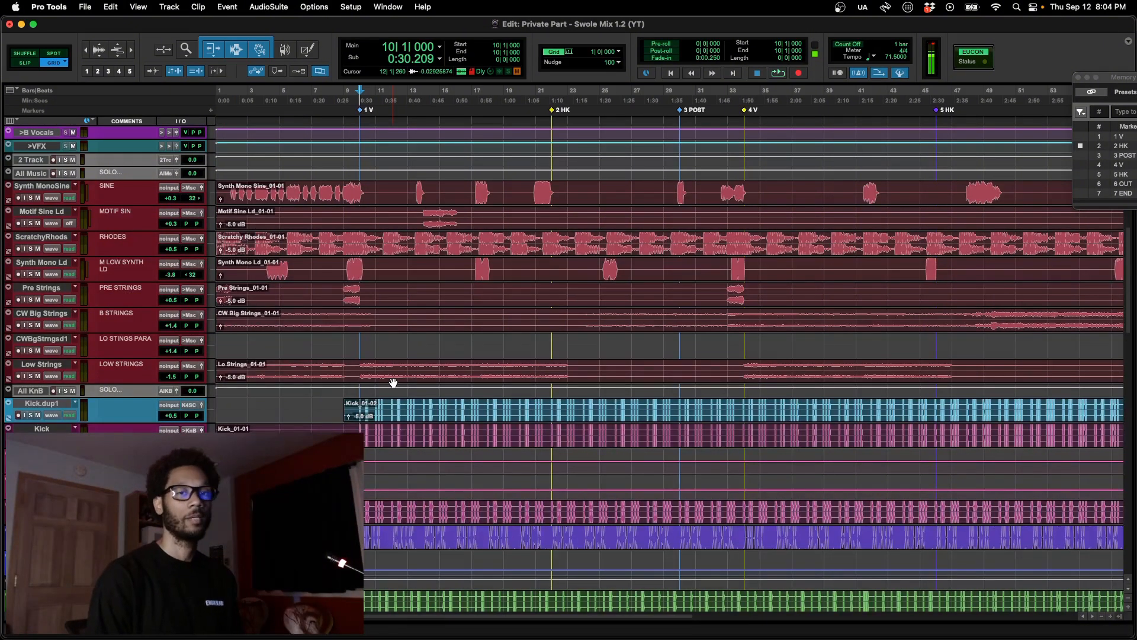
scroll(393, 382, "up", 15)
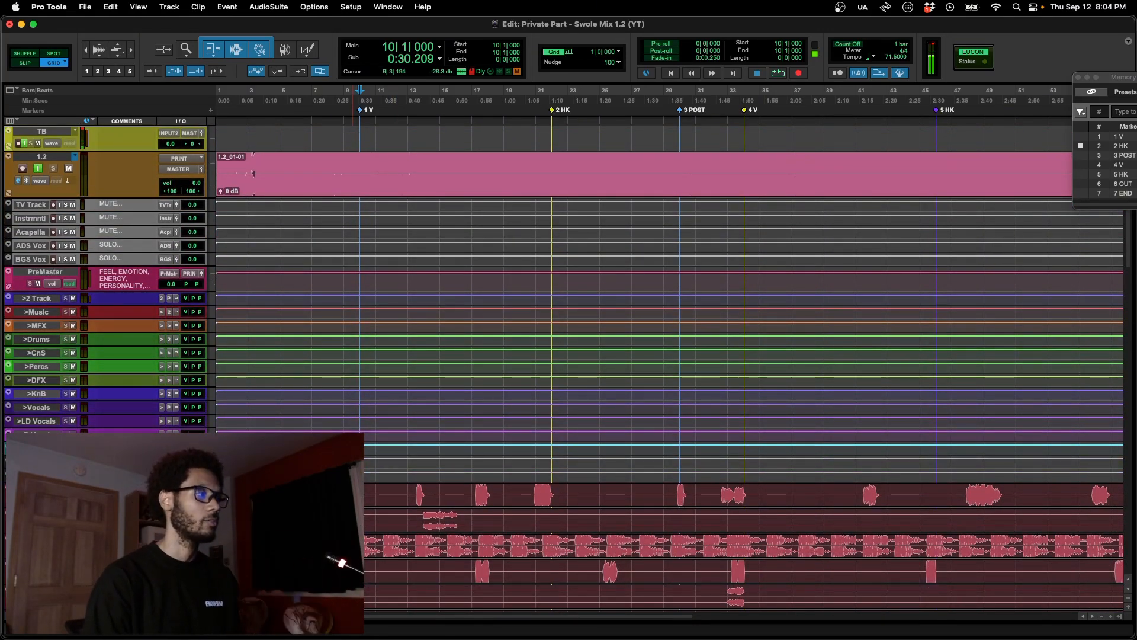
key("super+bracketleft")
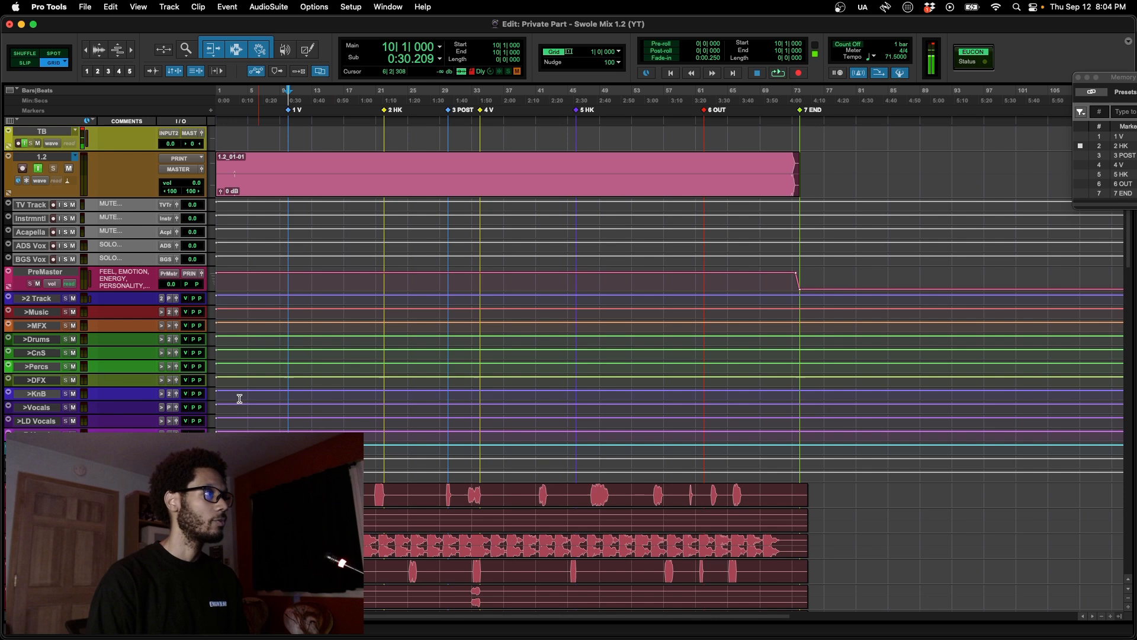
left_click_drag(384, 278, 415, 268)
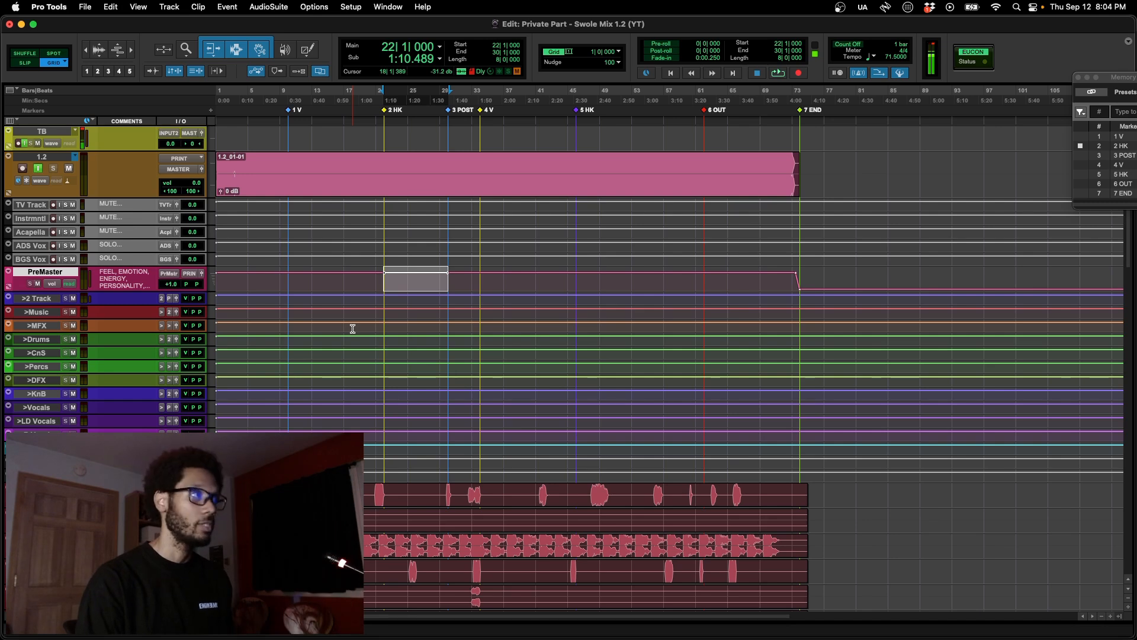
Step: Raise the V LD^ lead vocal volume automation to +0.5 dB over the first verse, from bar 10 to bar 22
scroll(356, 360, "down", 20)
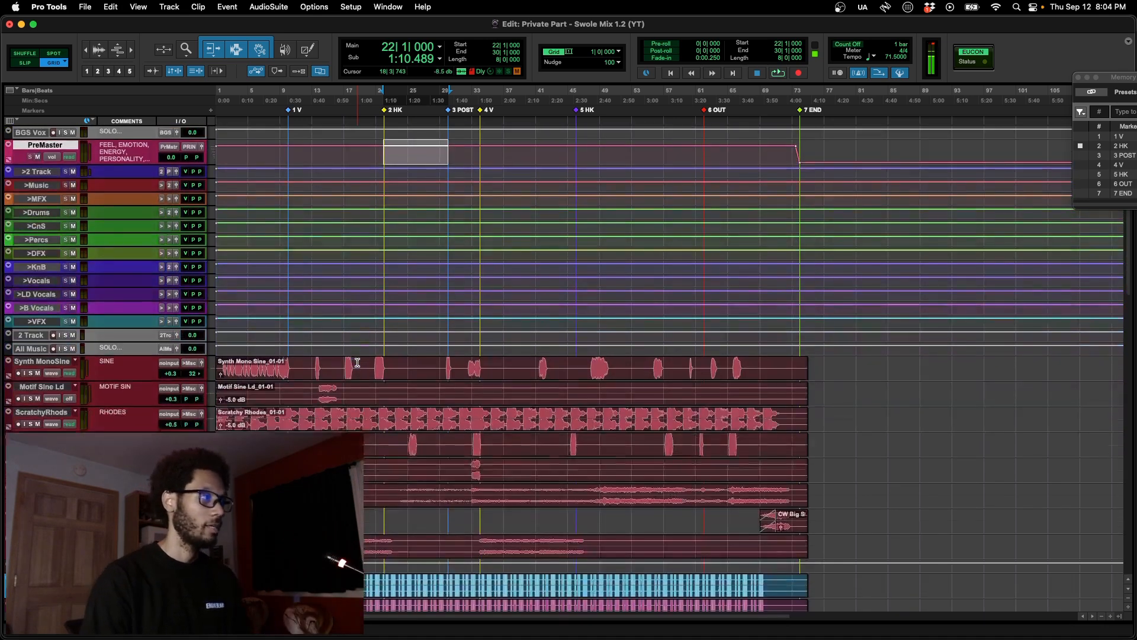
left_click(321, 422)
key("t")
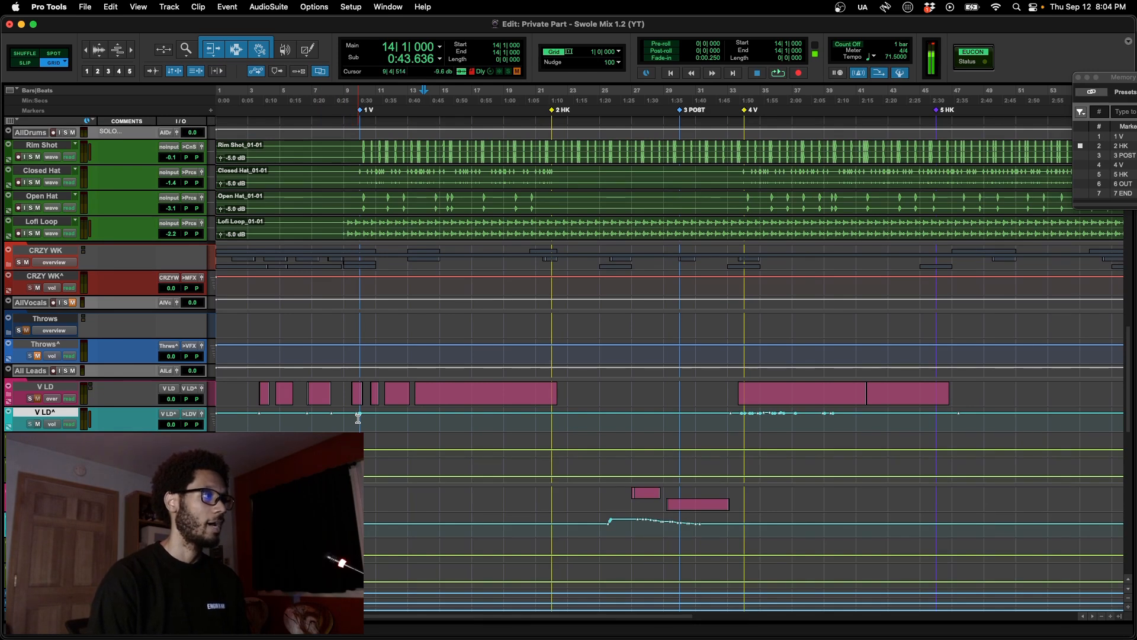
left_click_drag(358, 419, 554, 418)
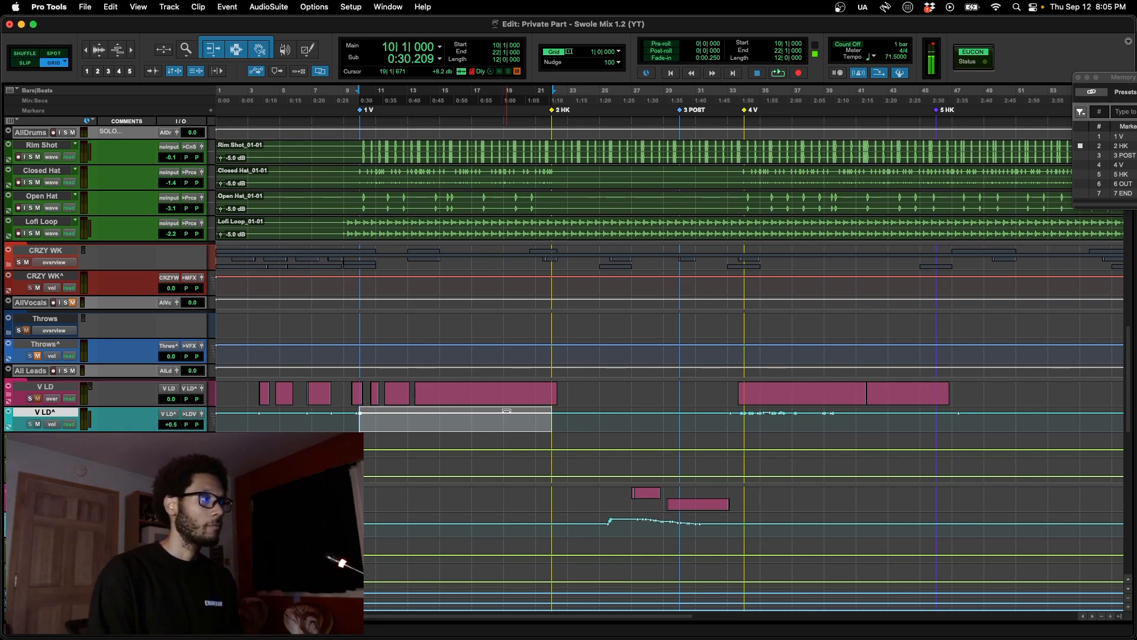
Step: Switch to Slip mode and examine the V LD^ volume automation against the lead vocal waveform where the second verse starts at bar 34
left_click_drag(742, 426, 768, 406)
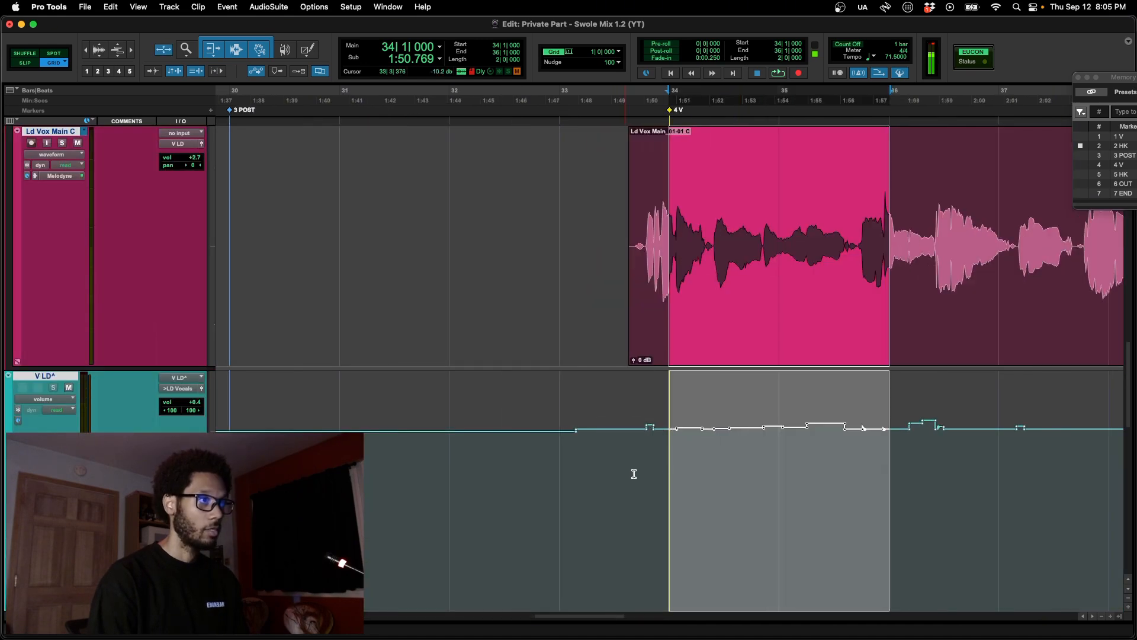
key("F2")
left_click(612, 467)
scroll(744, 470, "right", 5)
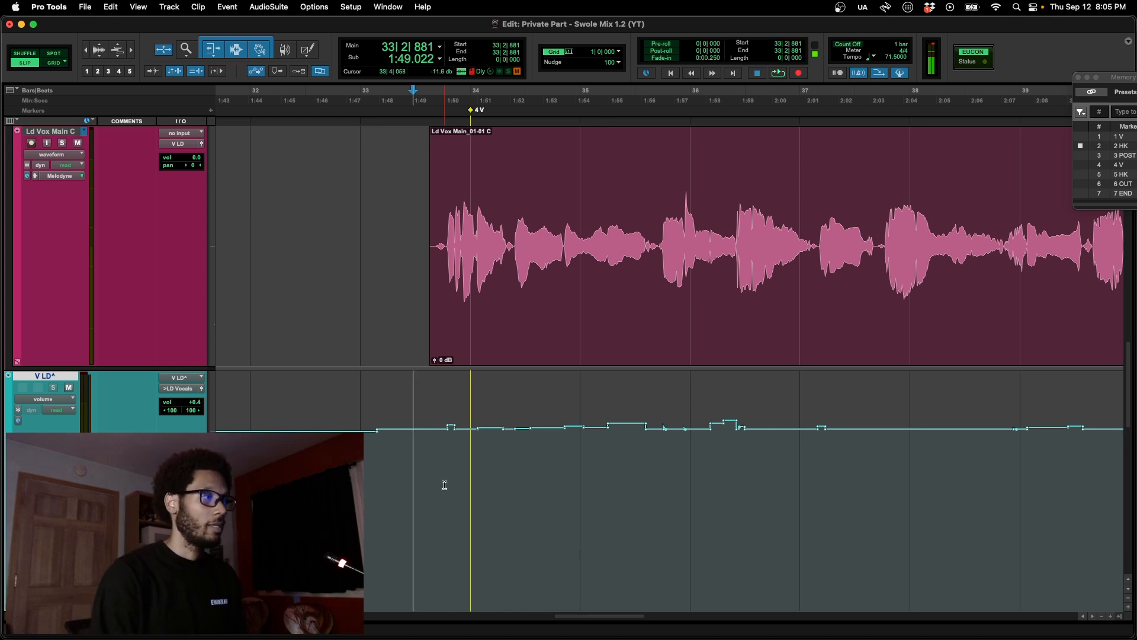
key("t")
key("t")
key("r")
key("r")
key("r")
key("e")
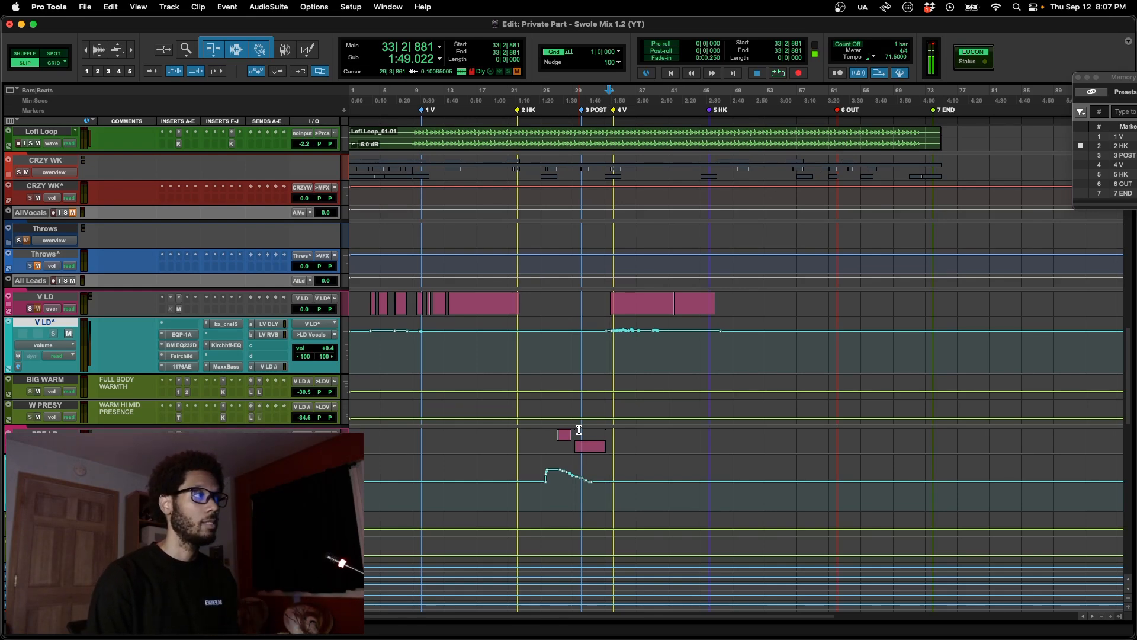
Step: Open the V LD folder at the first verse and show the volume automation of its Ld Vox Main C track
key("t")
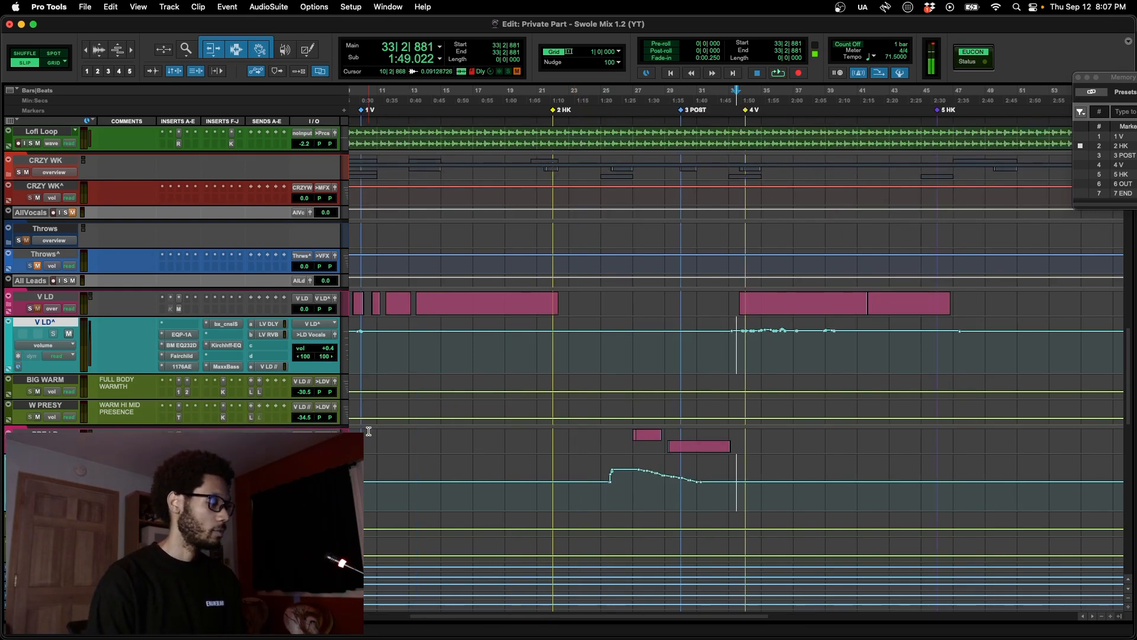
double_click(420, 299)
key("t")
key("t")
key("ctrl+Up")
key("ctrl+Up")
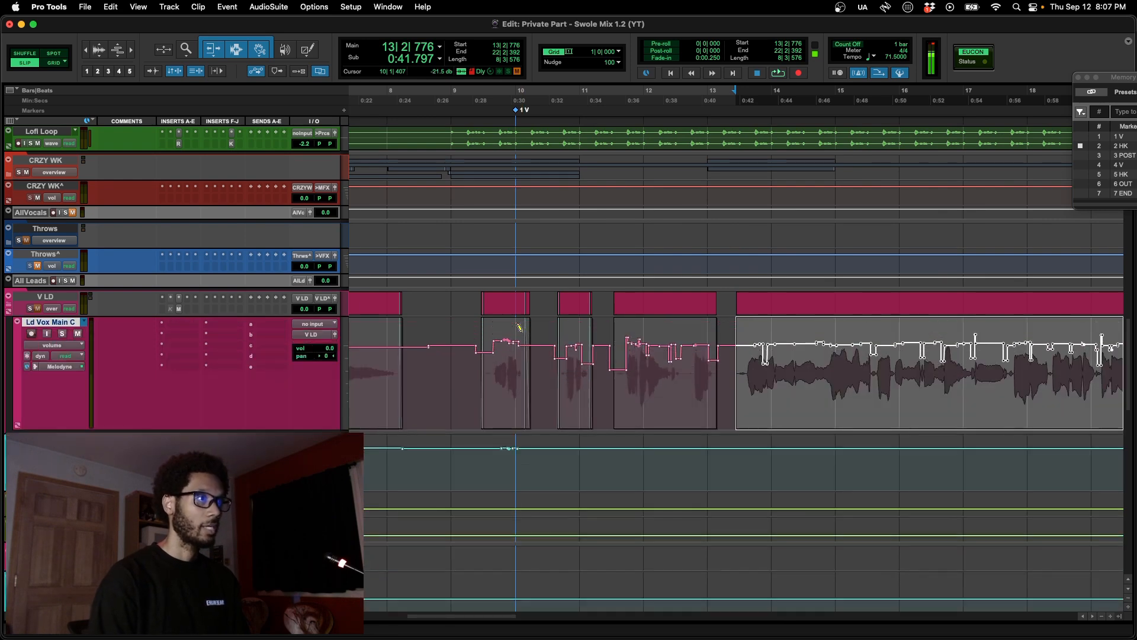
Step: Examine the detailed Ld Vox Main C volume automation on the short vocal phrases around bar 10
key("t")
left_click(420, 377)
key("t")
key("t")
key("t")
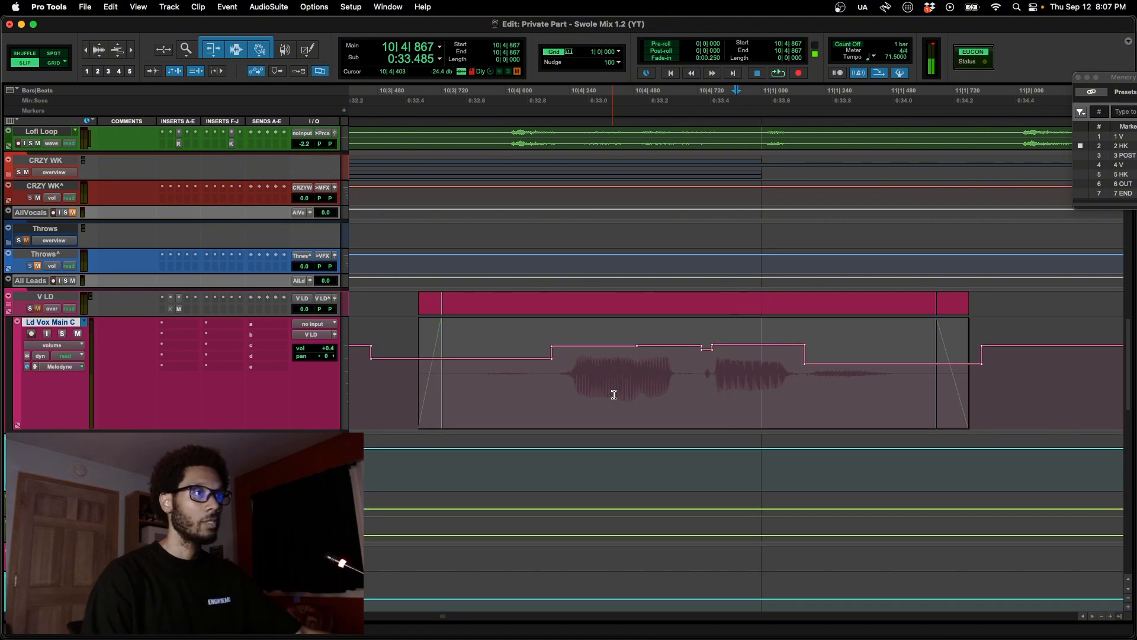
key("r")
key("r")
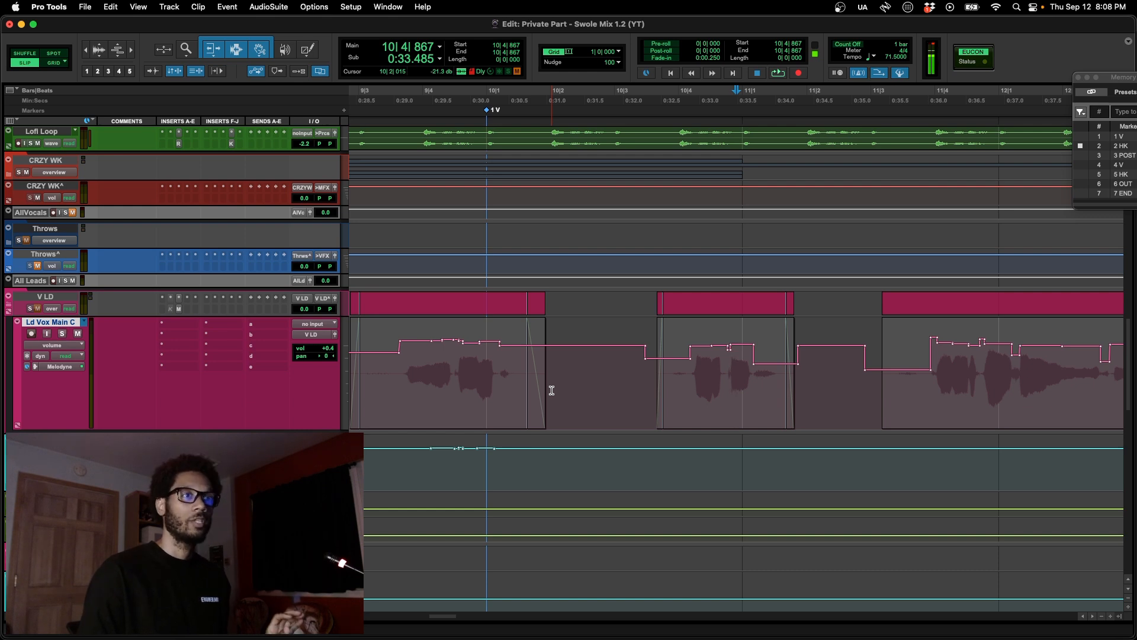
Step: Solo All Leads and place the playback position in bar 9, just ahead of the first verse marker
left_click(66, 284)
key("r")
key("r")
key("r")
left_click(616, 367)
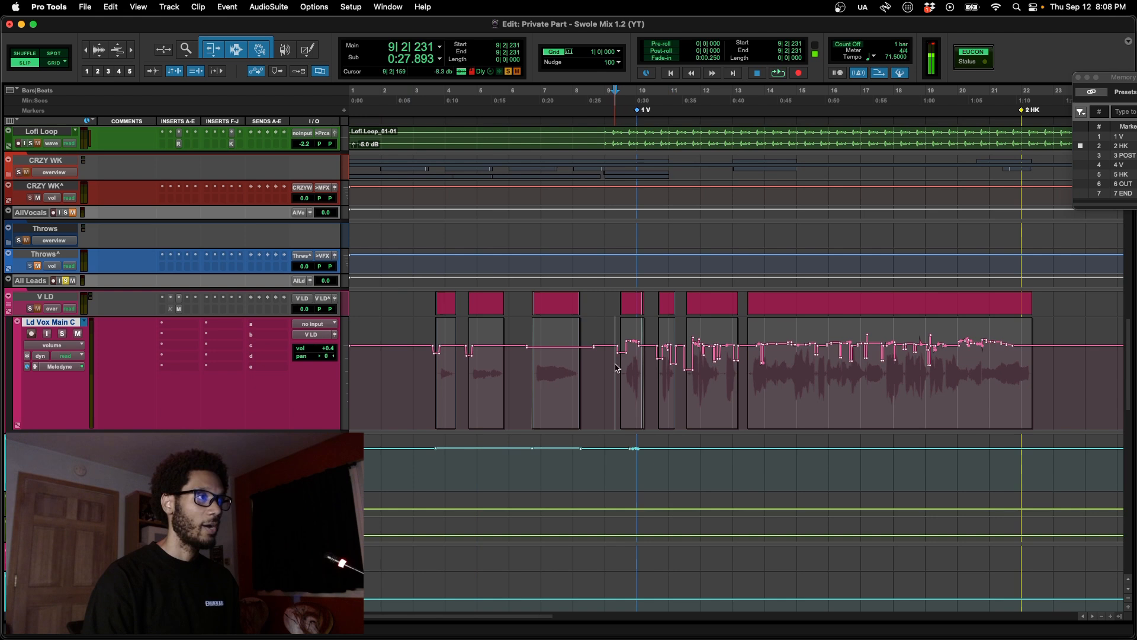
Step: Play the soloed lead vocal from bar 9 through the first verse, following the Ld Vox Main C volume automation up close
key("t")
key("t")
key("t")
key("space")
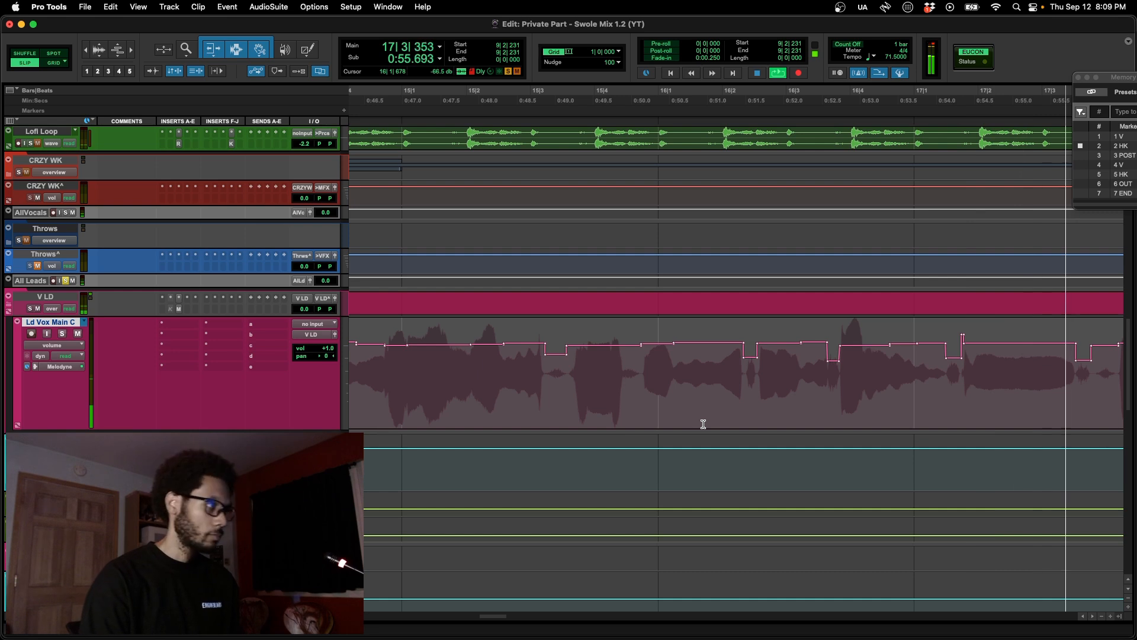
key("space")
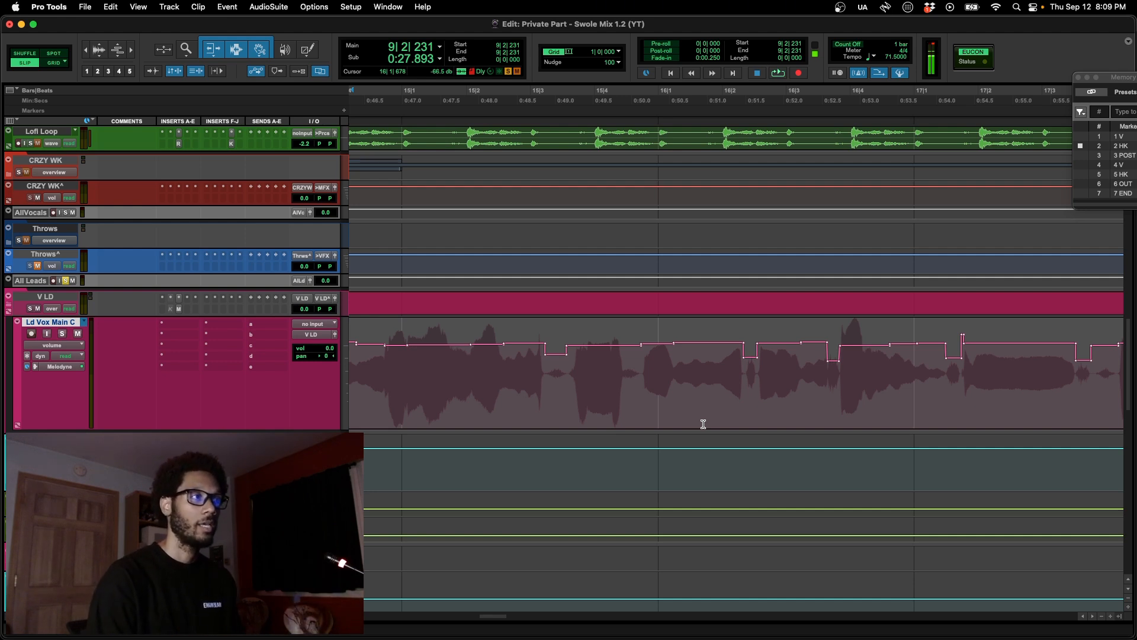
Step: Delete the Ld Vox Main C volume dip over the short breath at bar 16, beat 2
left_click(741, 362)
scroll(741, 362, "up", 2)
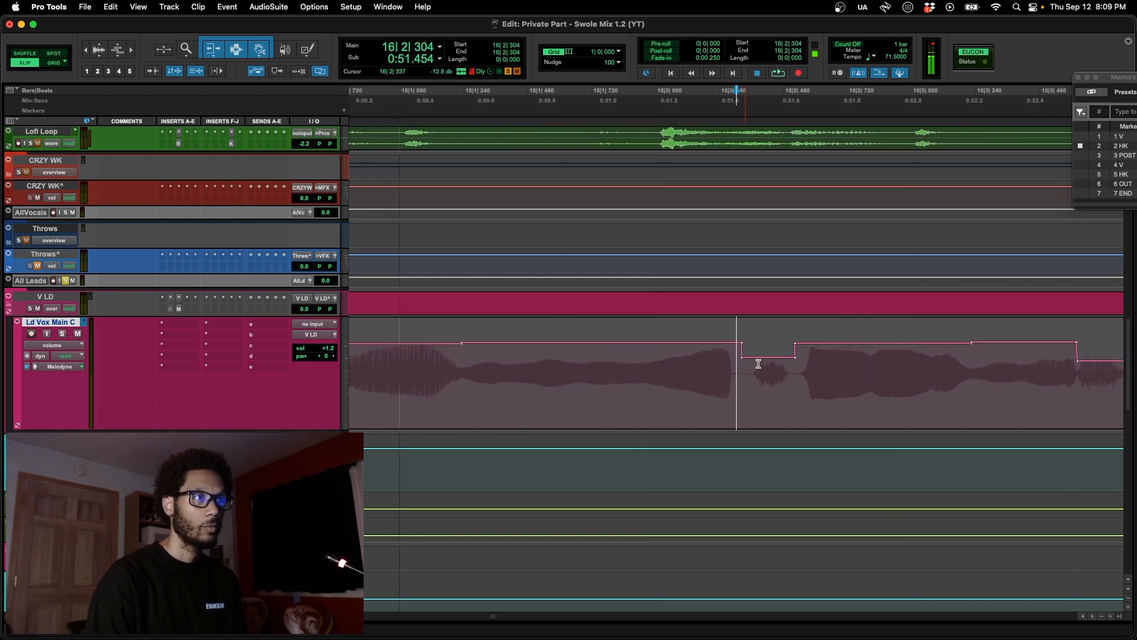
left_click(773, 381)
scroll(773, 381, "down", 1)
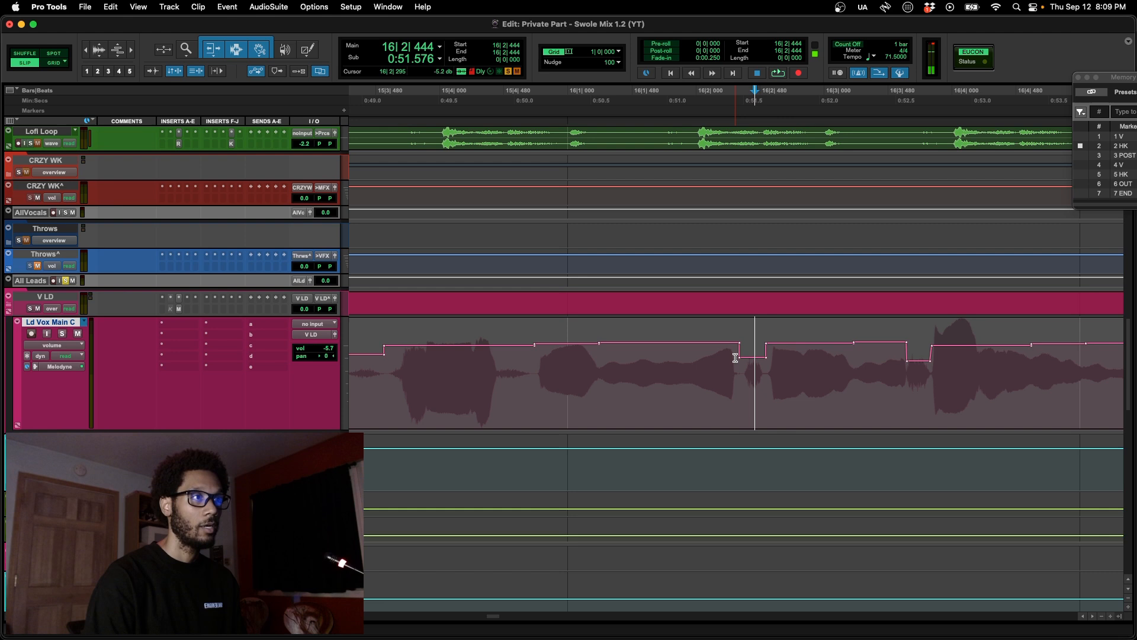
left_click_drag(736, 359, 789, 368)
key("Delete")
Step: Play the lead vocal phrase from the end of bar 15 to hear the breath without its volume dip
left_click(685, 373)
key("space")
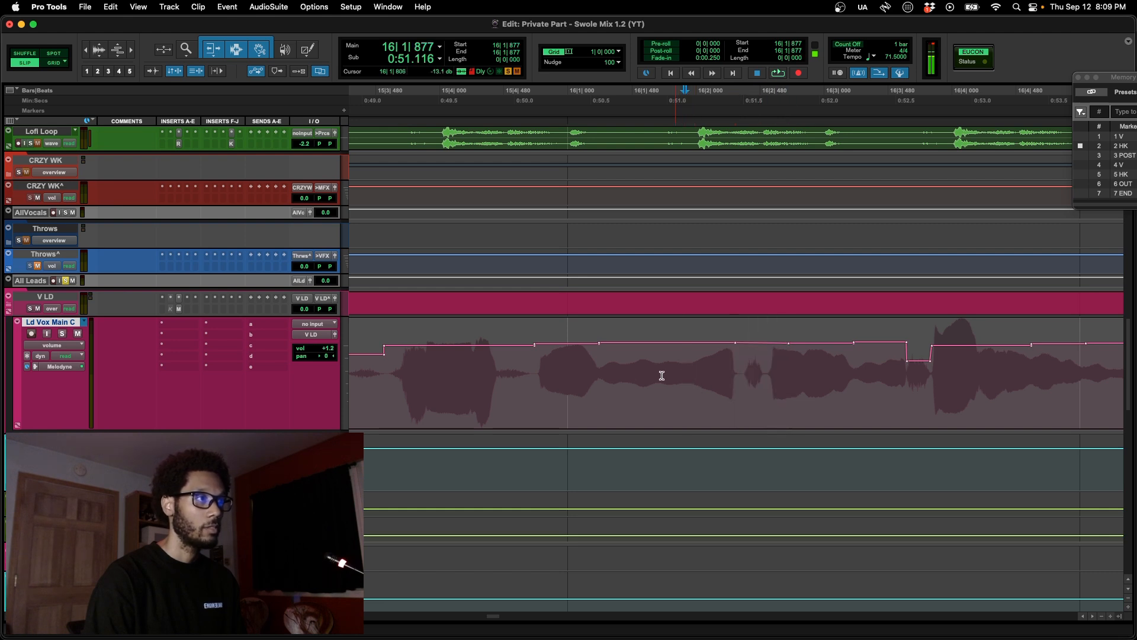
left_click(526, 366)
key("space")
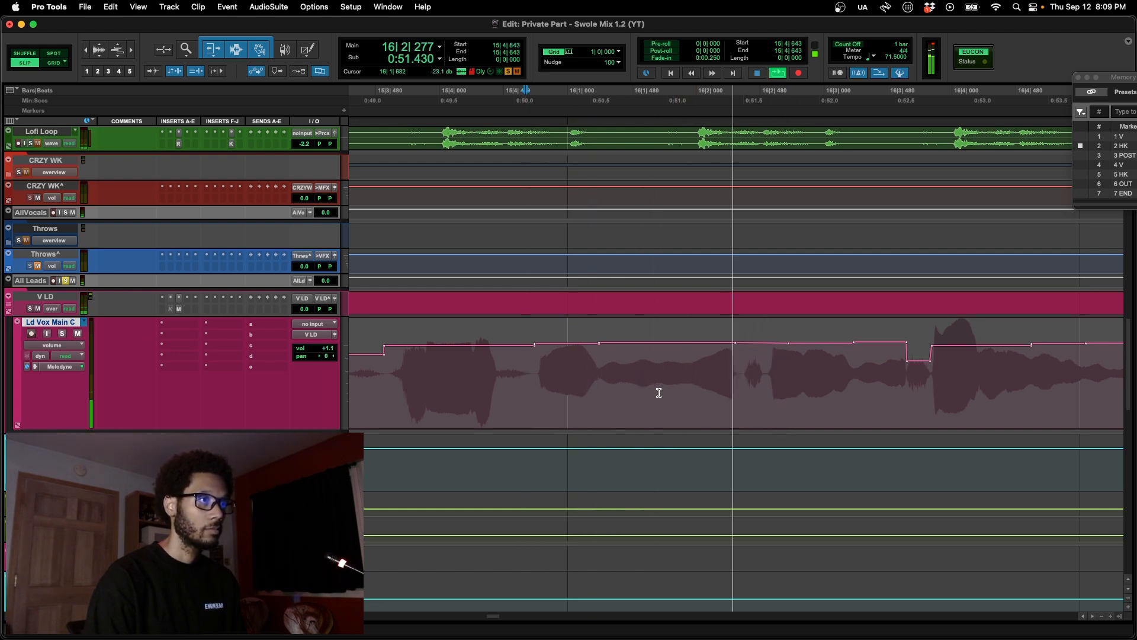
key("space")
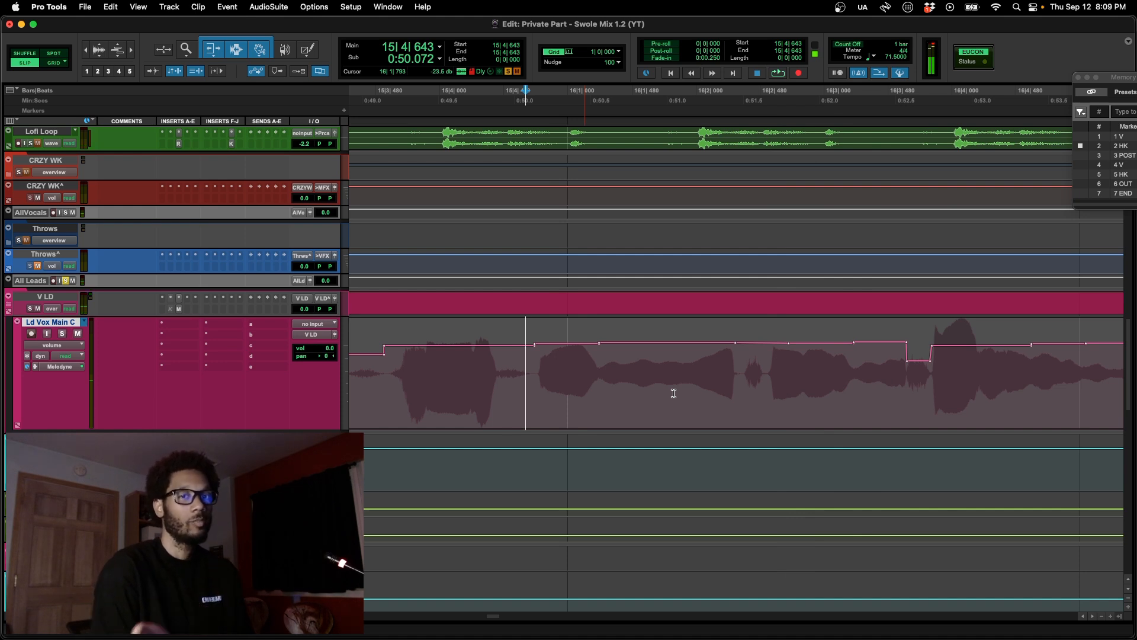
Step: Undo the removal of the breath's volume dip and play the phrase from the end of bar 15
key("super+z")
left_click(523, 379)
key("space")
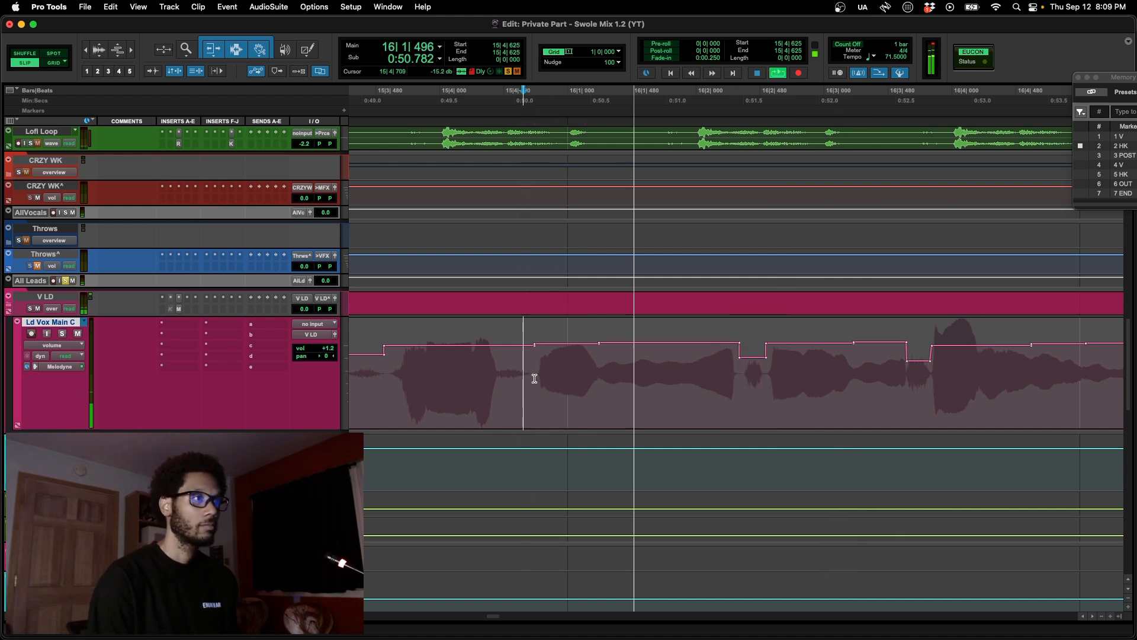
key("space")
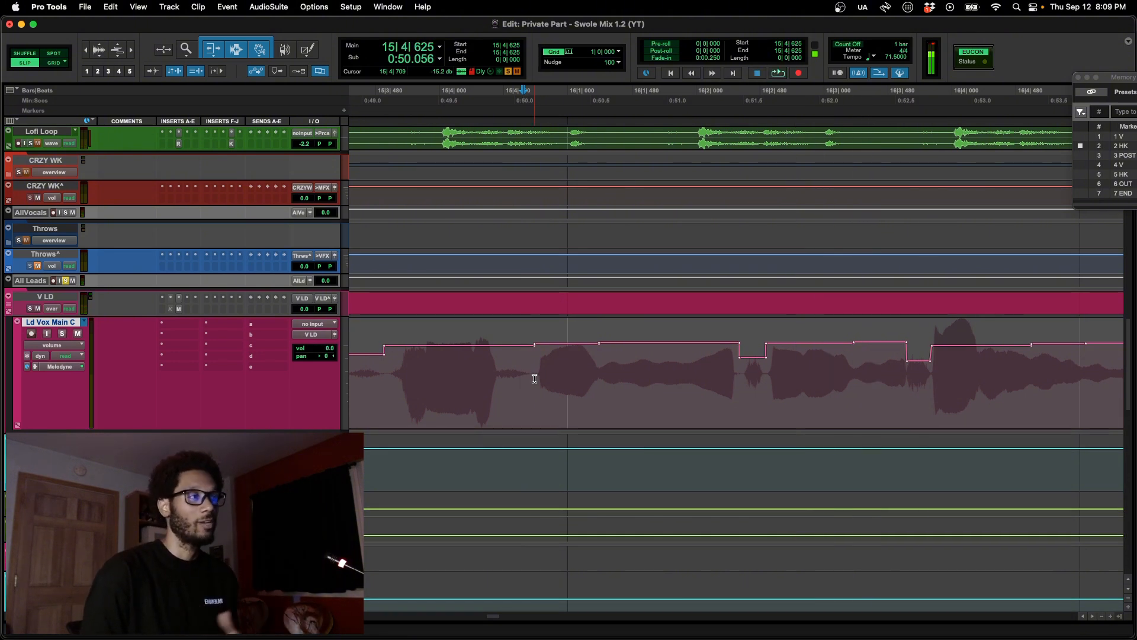
Step: Remove the volume dip at bar 16, beat 2 again and replay the lead vocal phrase for comparison
key("super+z")
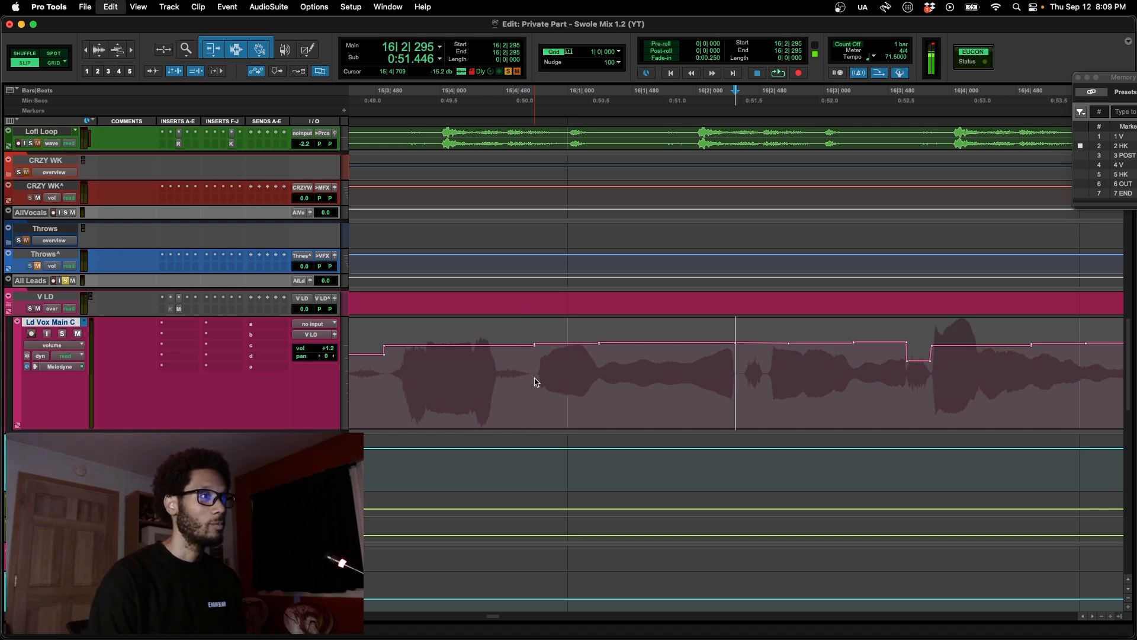
left_click(531, 368)
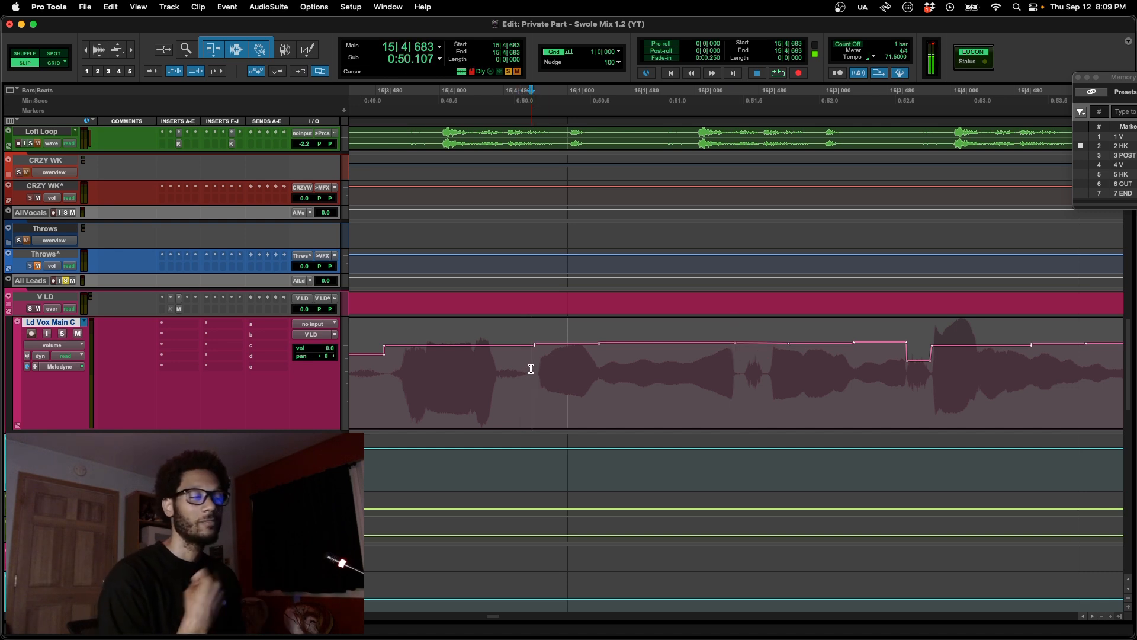
key("space")
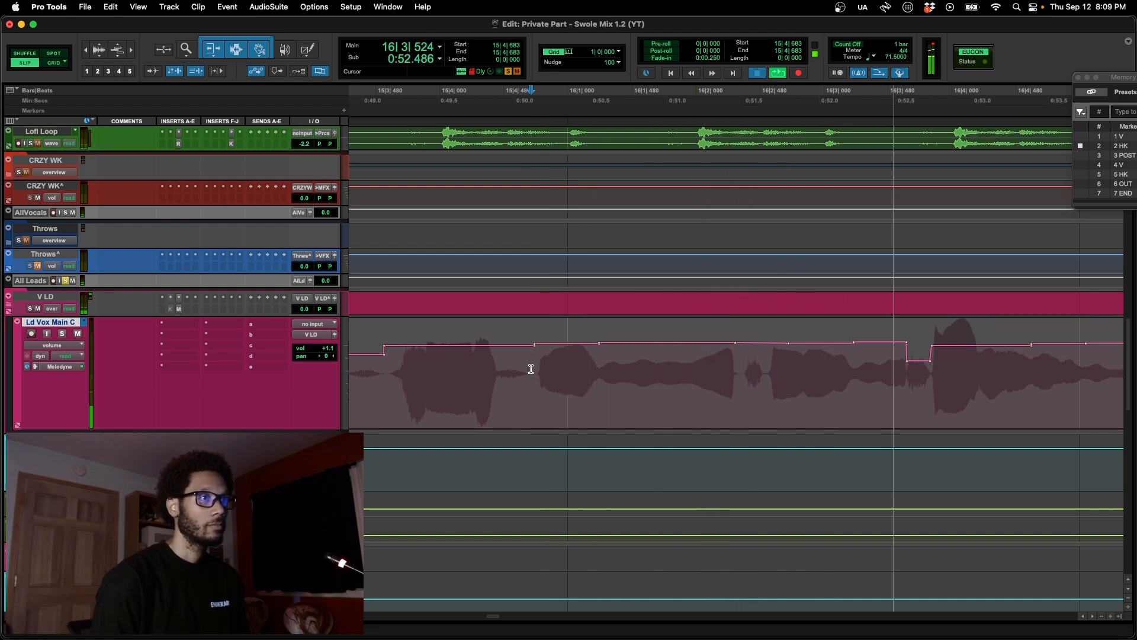
key("space")
Step: Restore the volume dip on the bar 16 breath and replay the phrase with the automation in place
key("super+shift+z")
key("space")
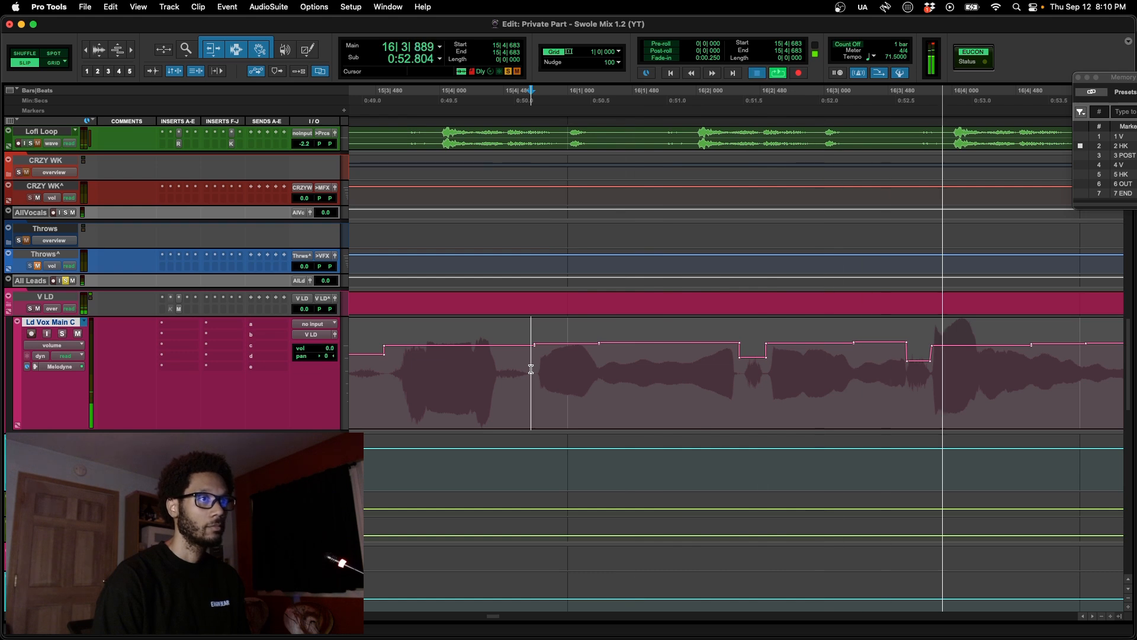
key("space")
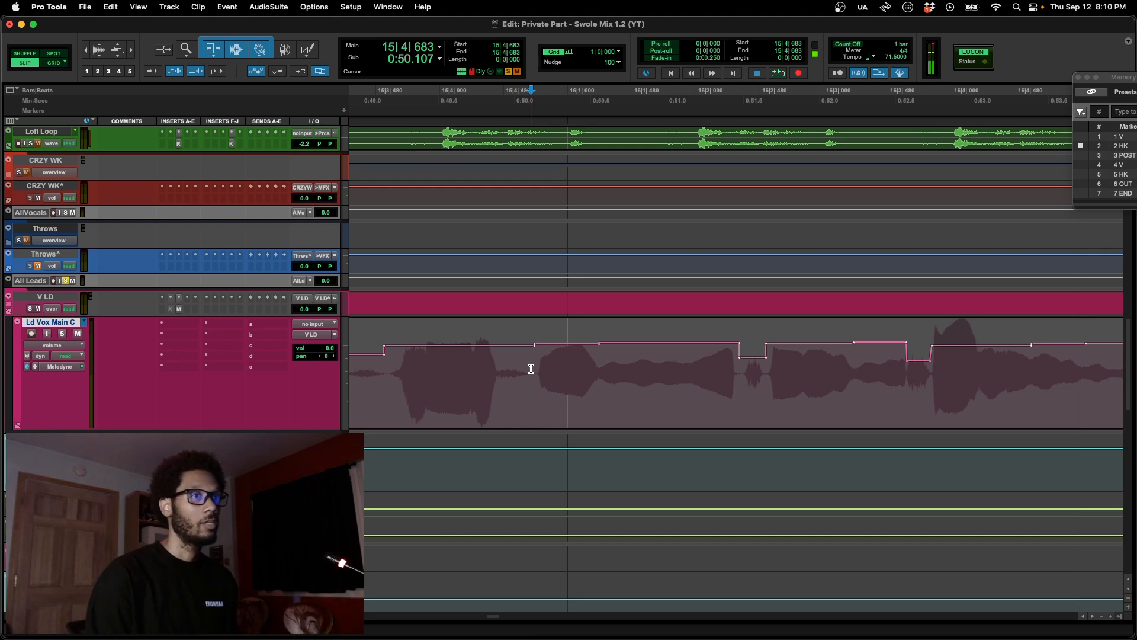
Step: Reduce the Ld Vox Main C track height, close the V LD folder and show the V LD^ volume automation across the second verse
key("ctrl+e")
key("ctrl+Up")
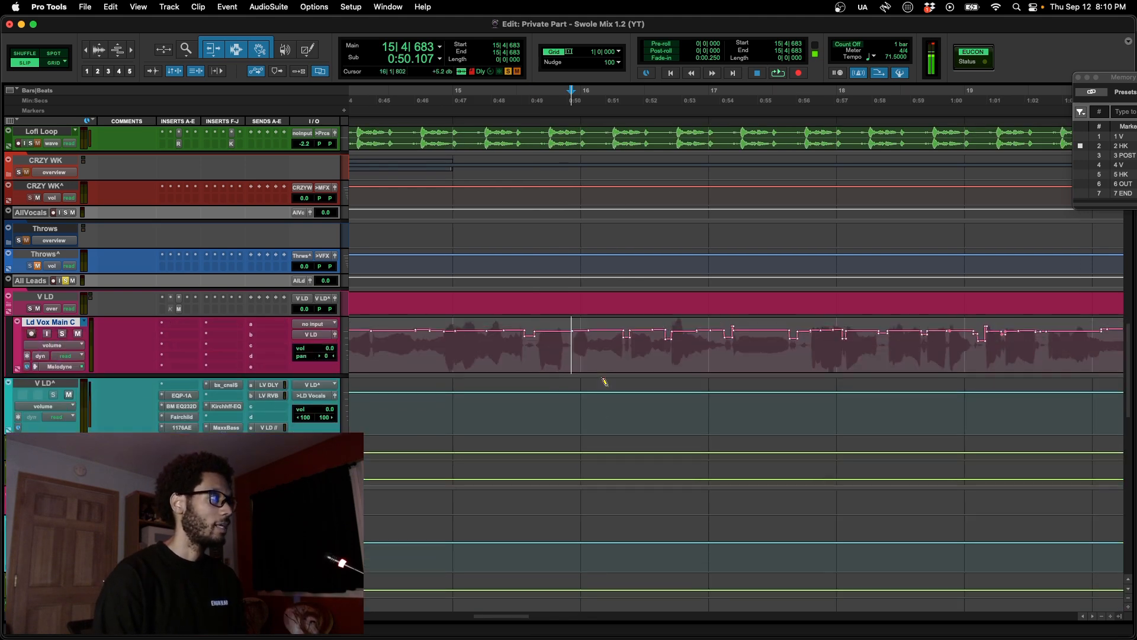
key("ctrl+Down")
key("p")
key("shift+f")
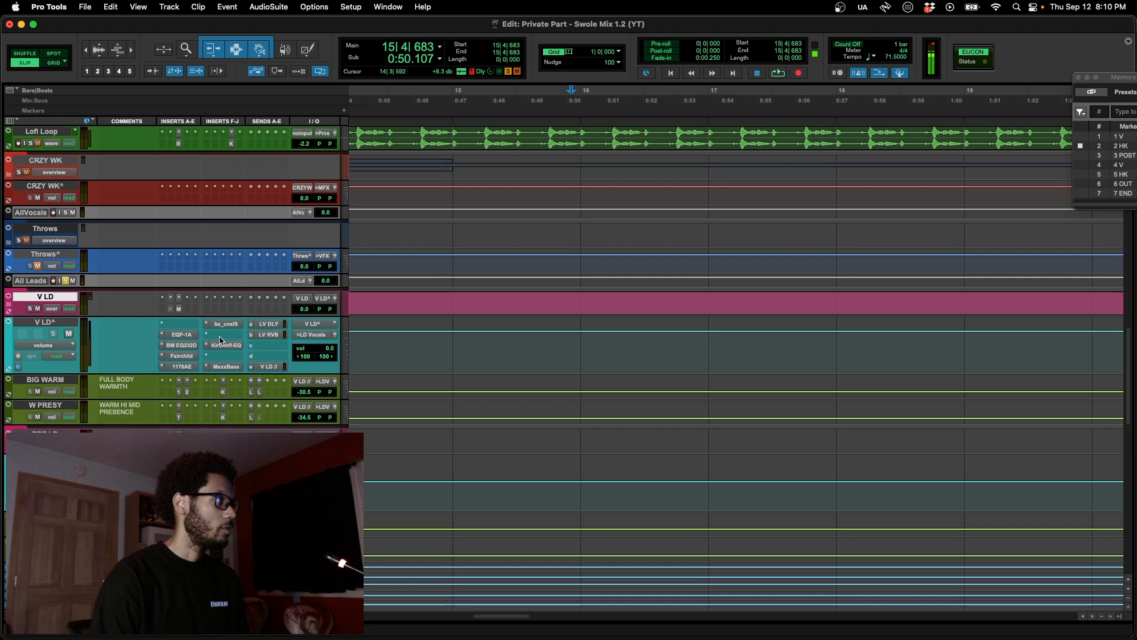
key("r")
key("r")
key("r")
key("r")
key("t")
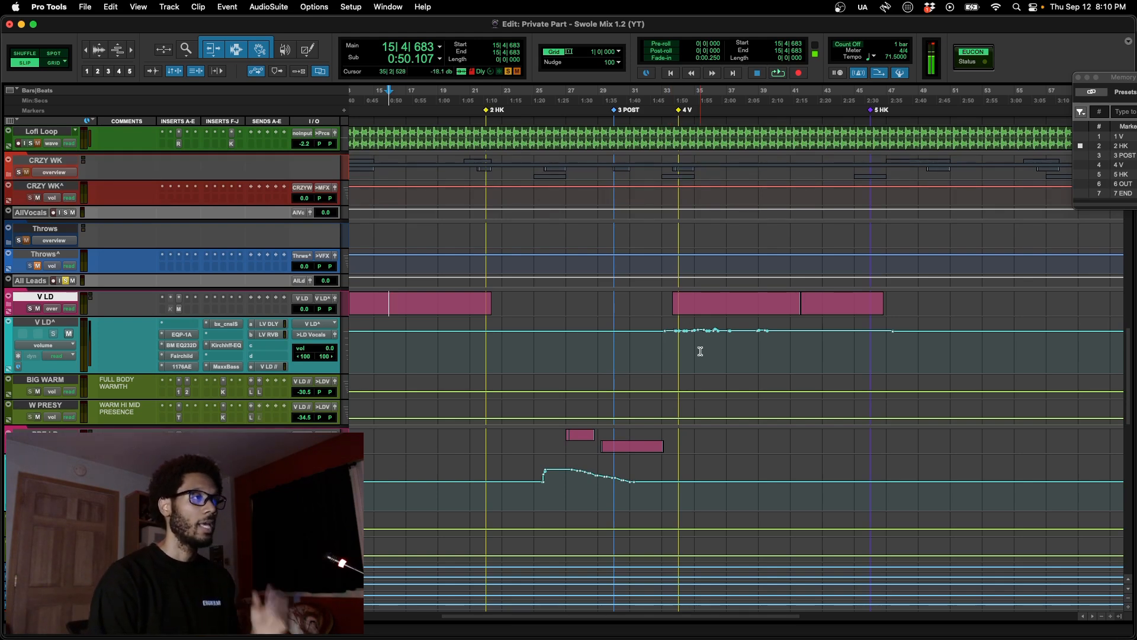
Step: Reopen the V LD folder at the 4 V marker and examine the Ld Vox Main C and V LD^ volume automation together
scroll(724, 455, "up", 5)
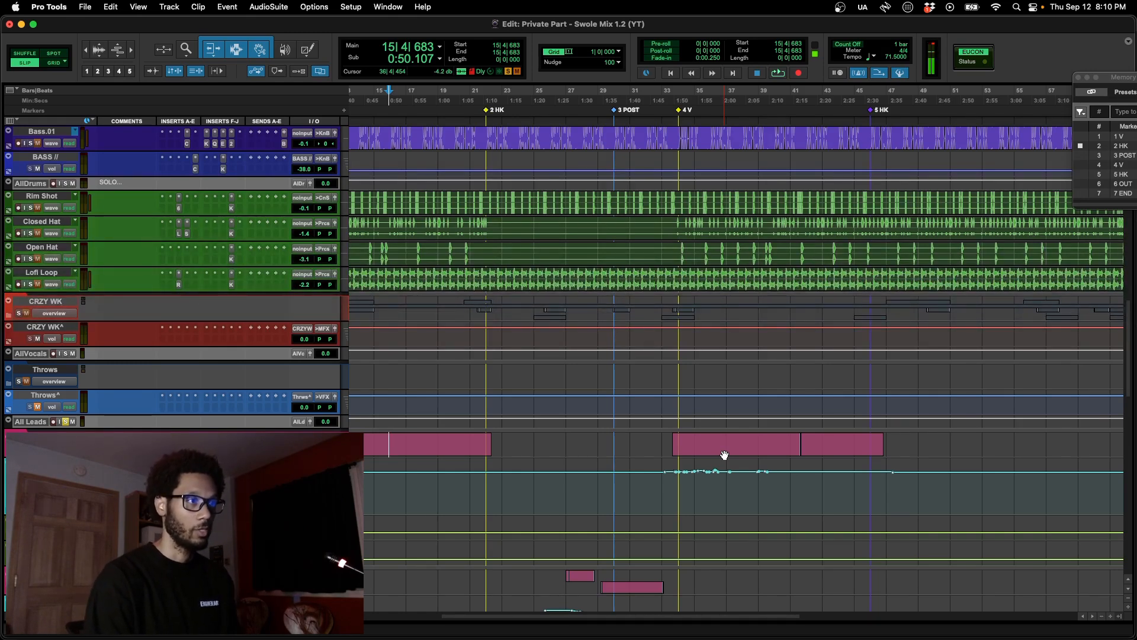
left_click_drag(668, 482, 717, 468)
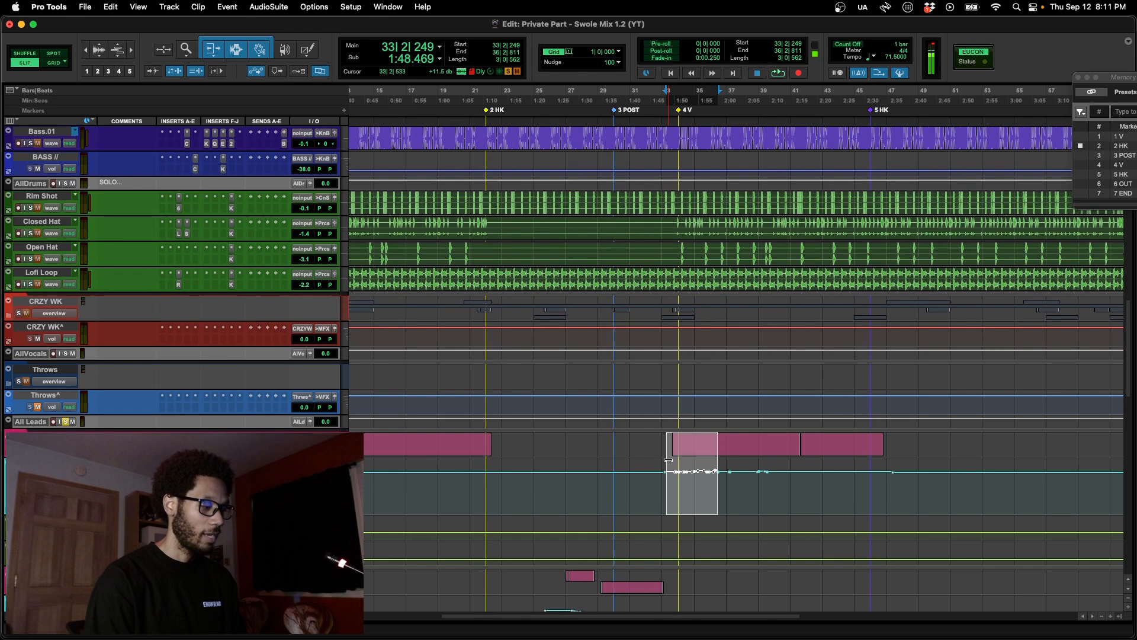
key("shift+f")
left_click(688, 475)
scroll(690, 476, "up", 3)
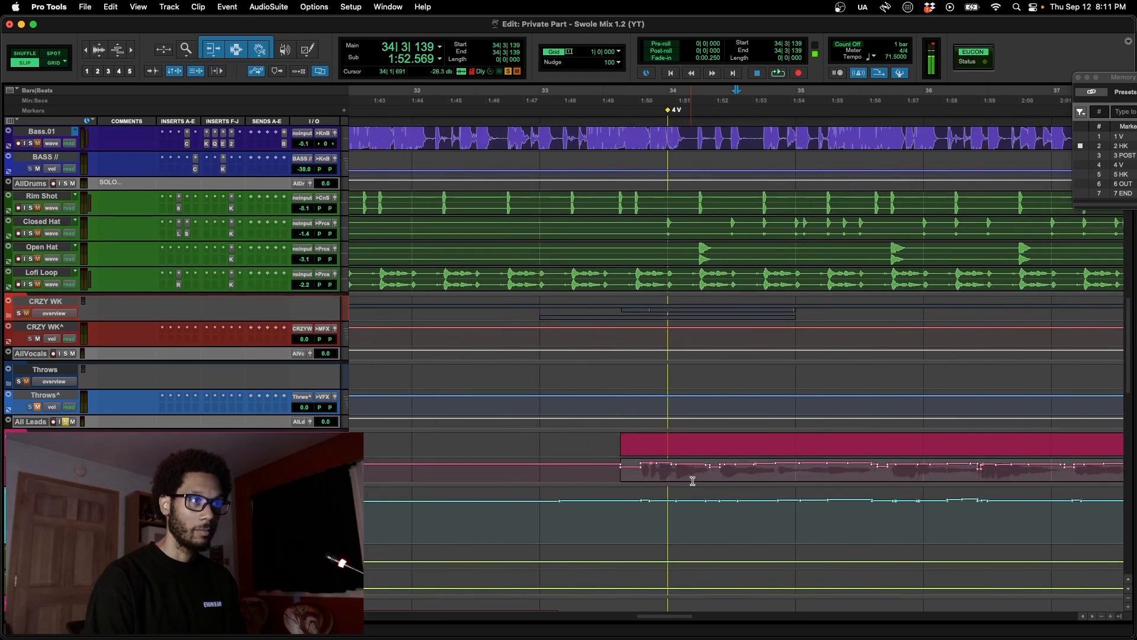
scroll(764, 519, "down", 2)
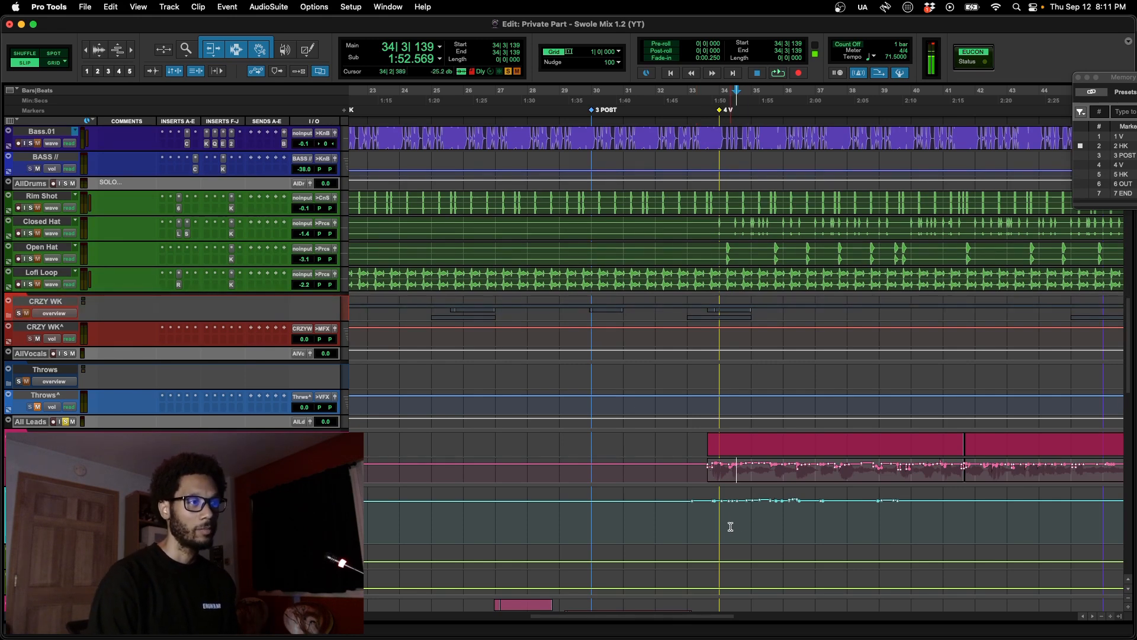
scroll(723, 523, "down", 1)
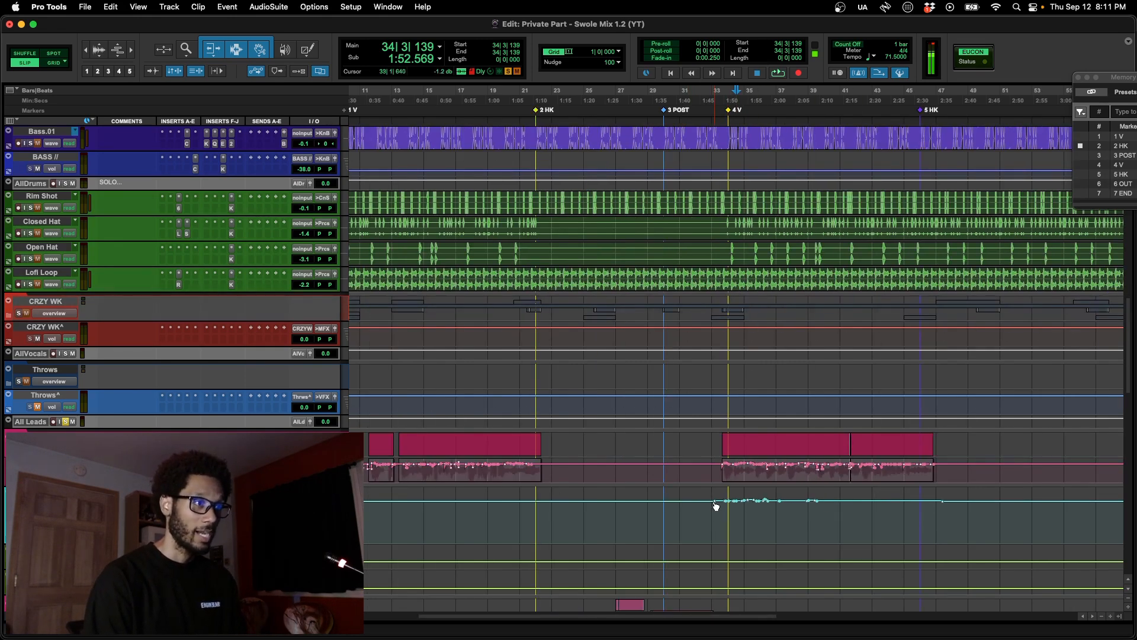
left_click(730, 518)
scroll(734, 522, "up", 3)
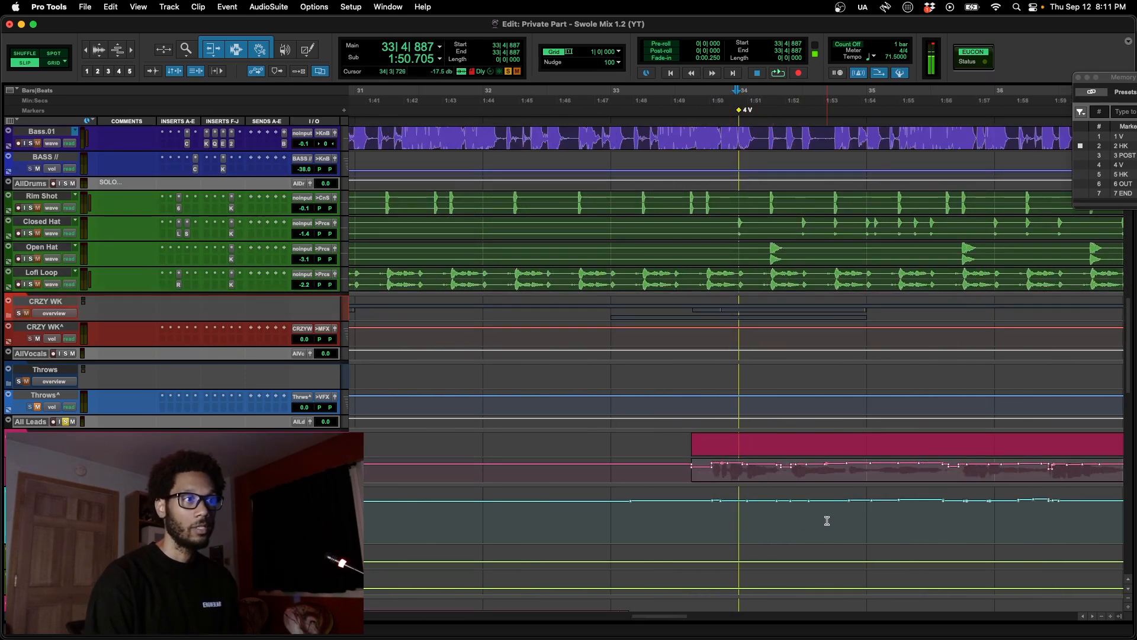
Step: Unsolo All Leads and delete the V LD^ volume automation from late bar 32 to bar 51, covering the second verse
scroll(825, 519, "down", 2)
scroll(827, 521, "down", 2)
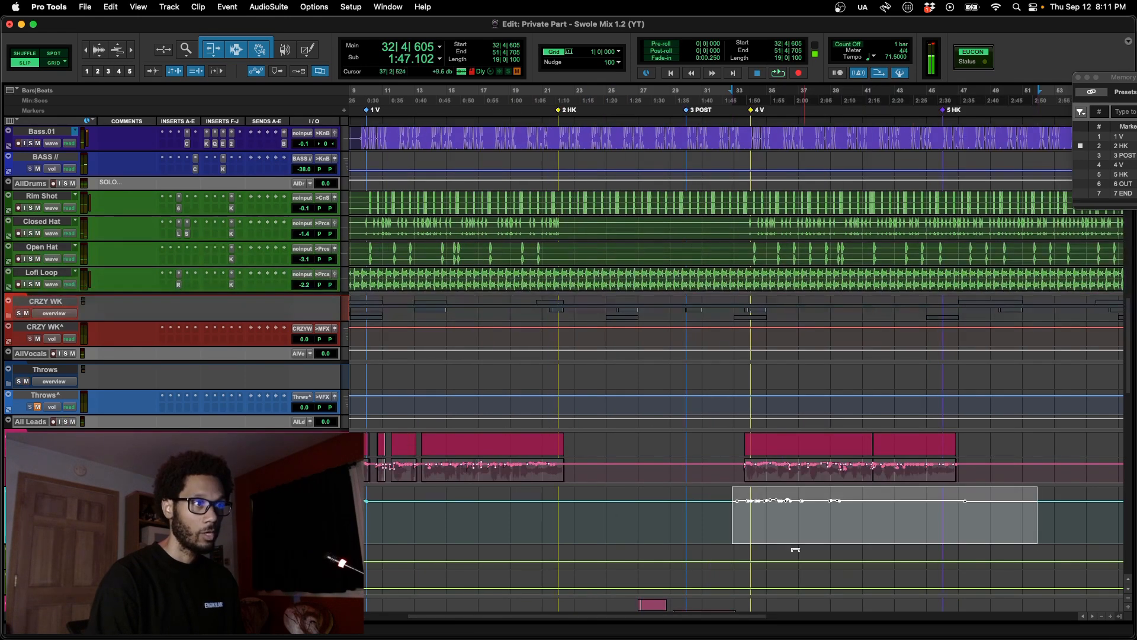
key("Delete")
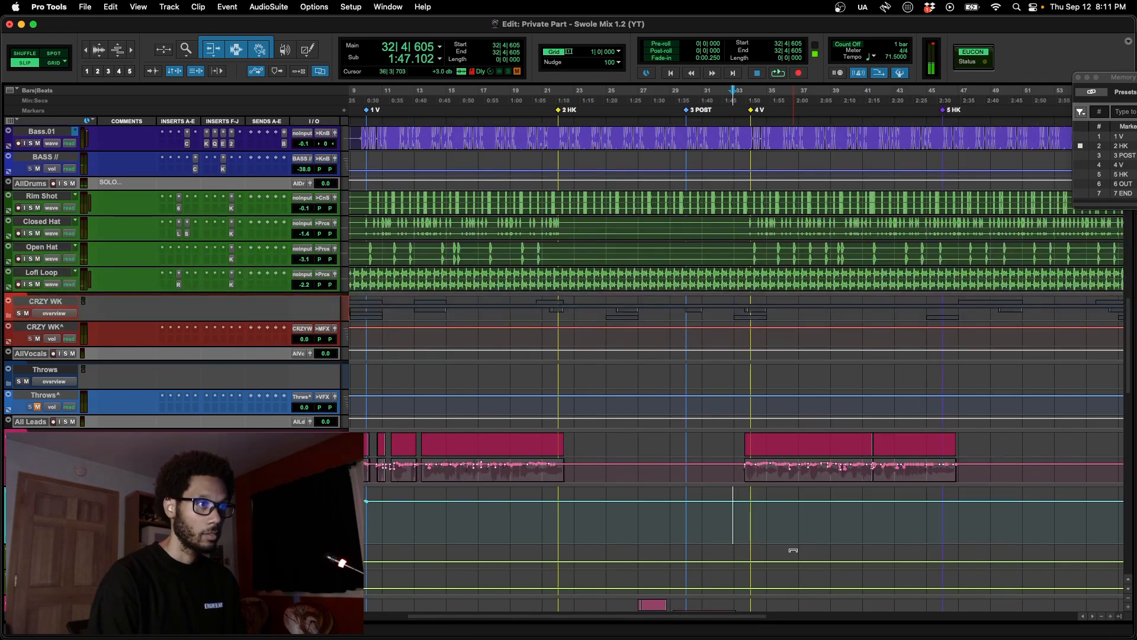
Step: Play from late bar 32 into the second verse to hear the lead vocal in the mix without V LD^ automation
key("space")
key("t")
key("t")
scroll(784, 547, "right", 2)
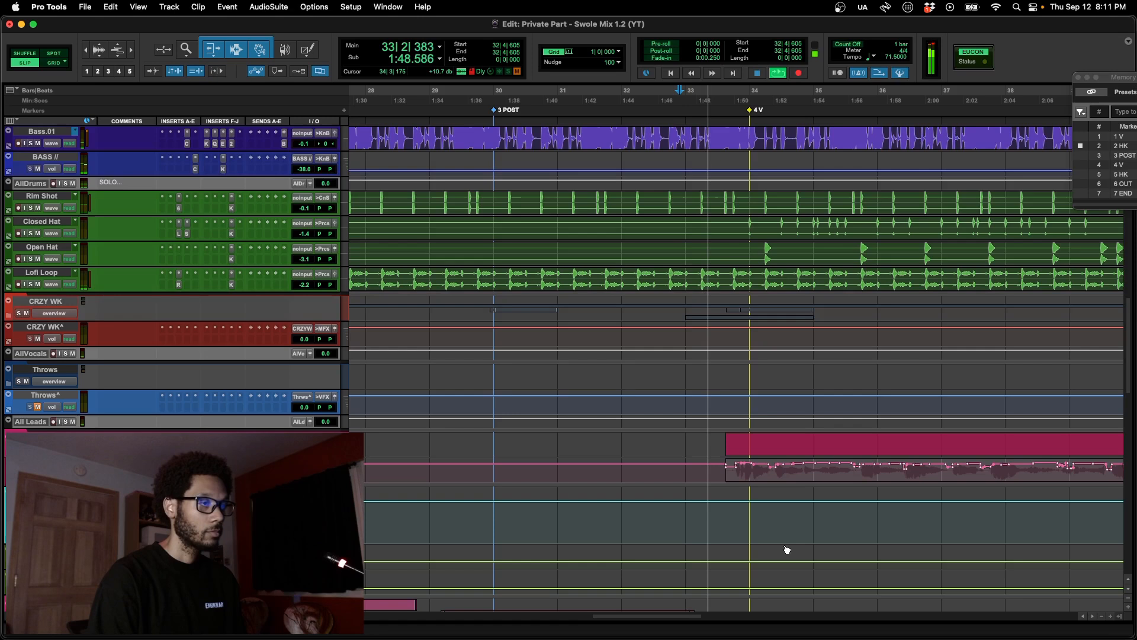
scroll(752, 545, "right", 1)
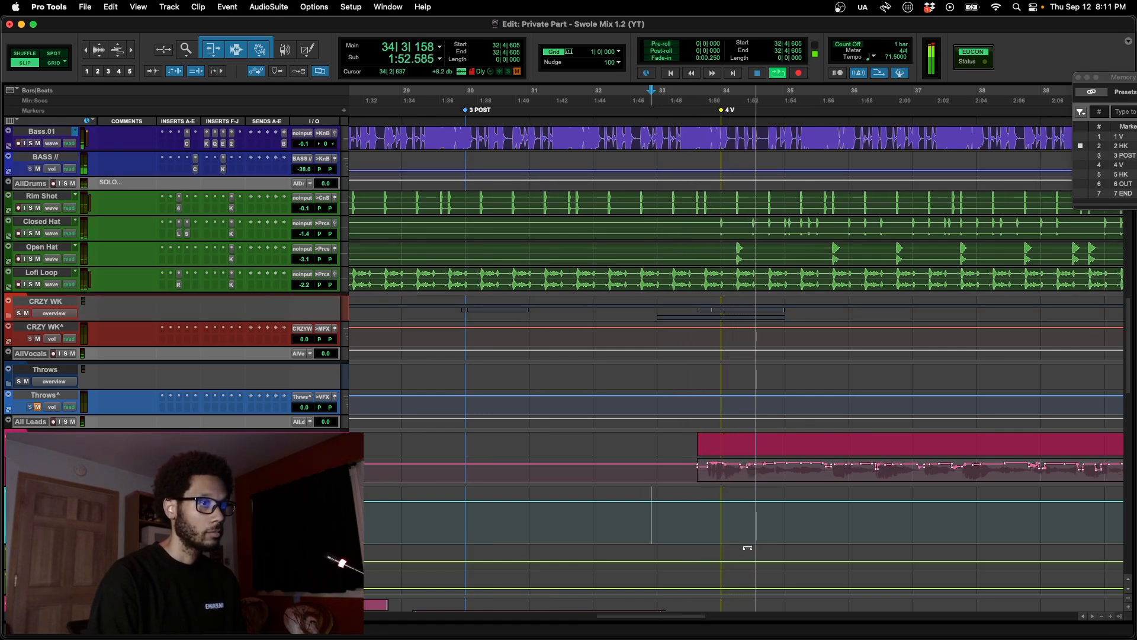
scroll(747, 548, "right", 1)
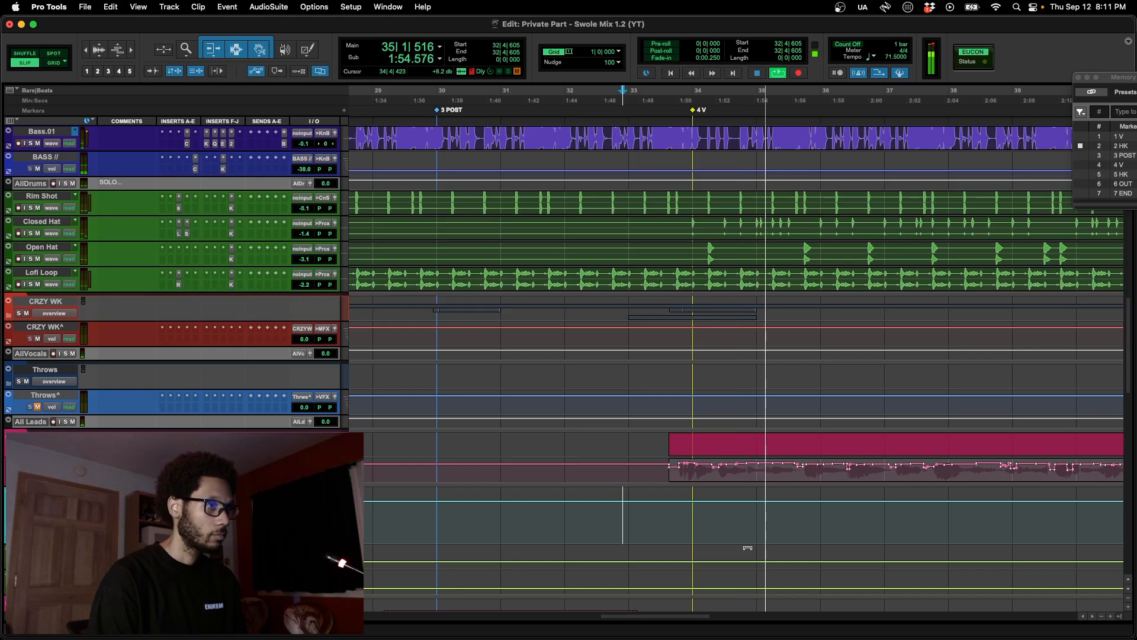
key("space")
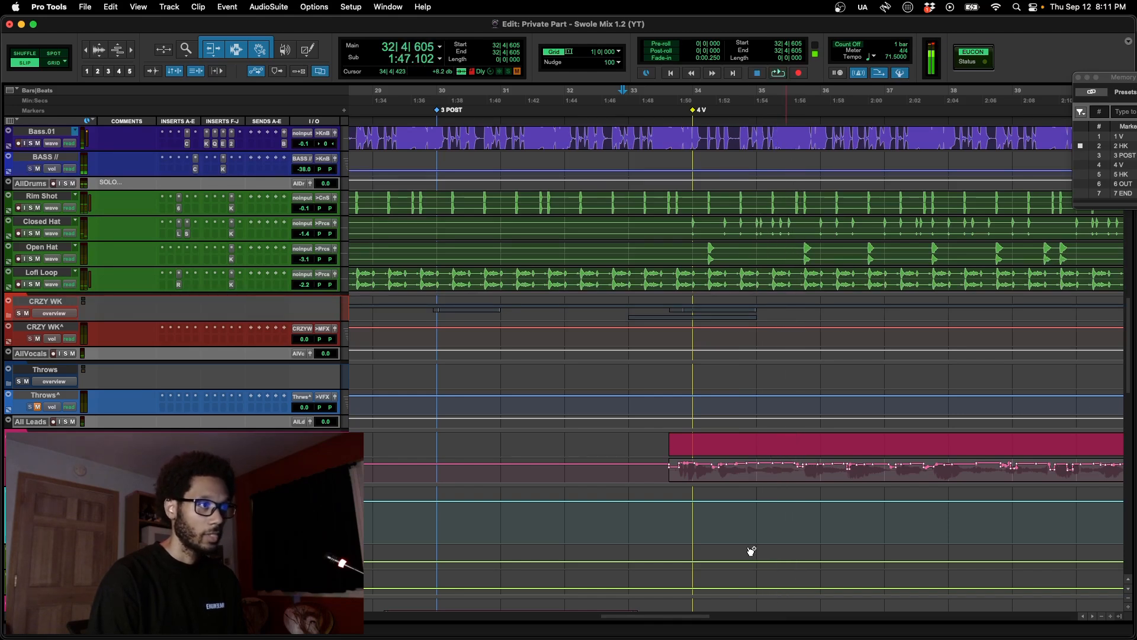
Step: Undo the V LD^ automation deletion and play the second verse entry from bar 33 with the volume rides restored
left_click(751, 550)
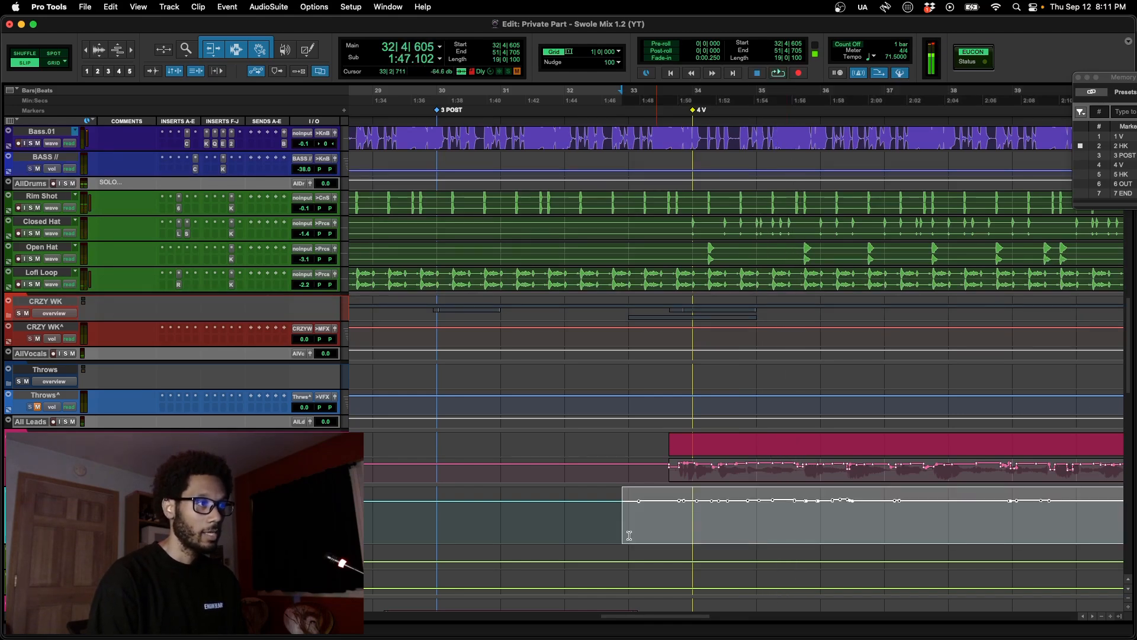
left_click(632, 511)
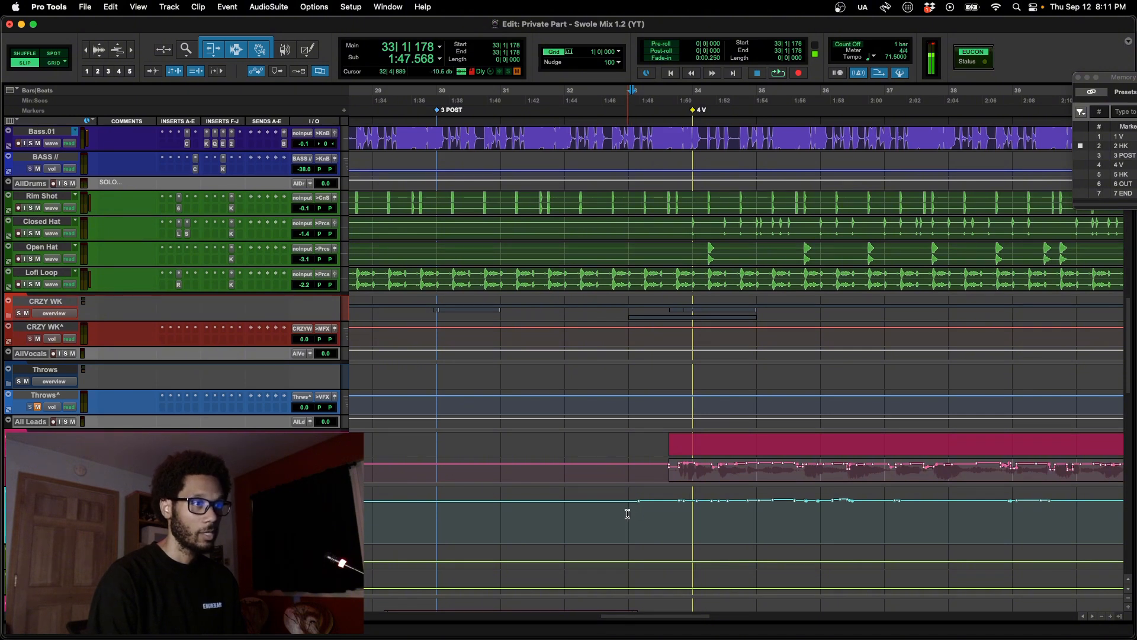
key("space")
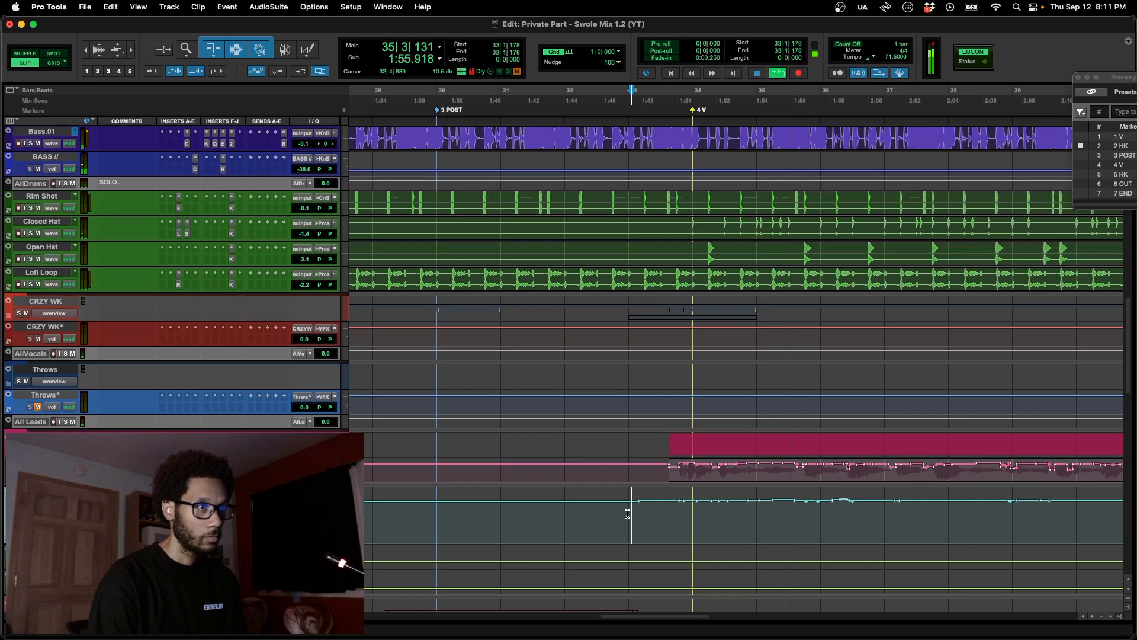
key("space")
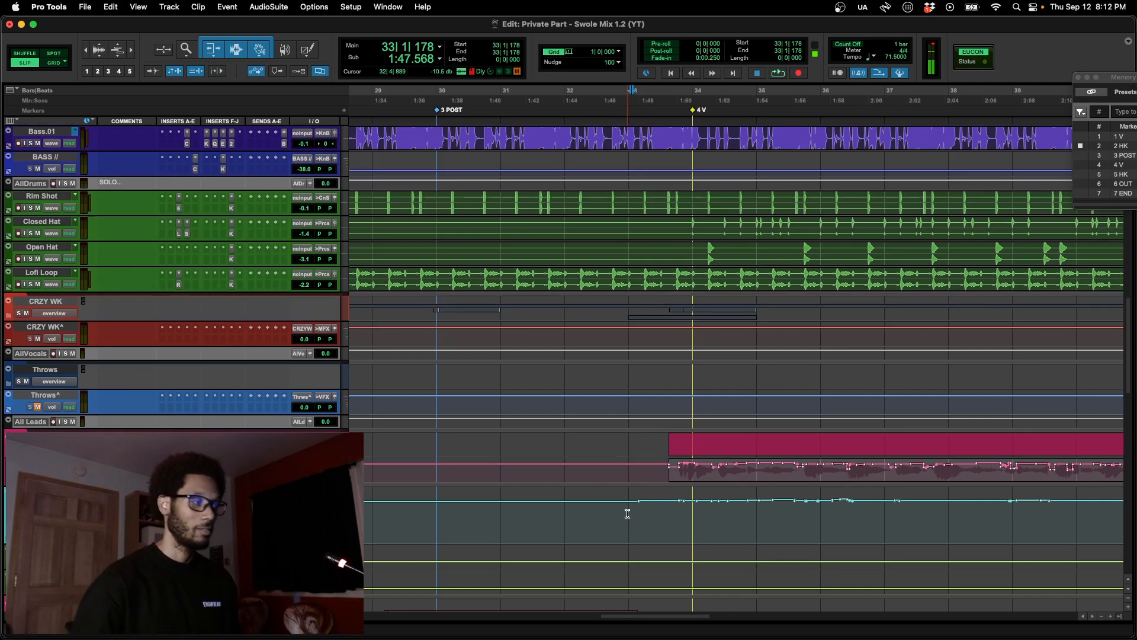
Step: Enlarge the PreMaster track in the whole-song view to show its inserts and volume automation
key("super+bracketleft")
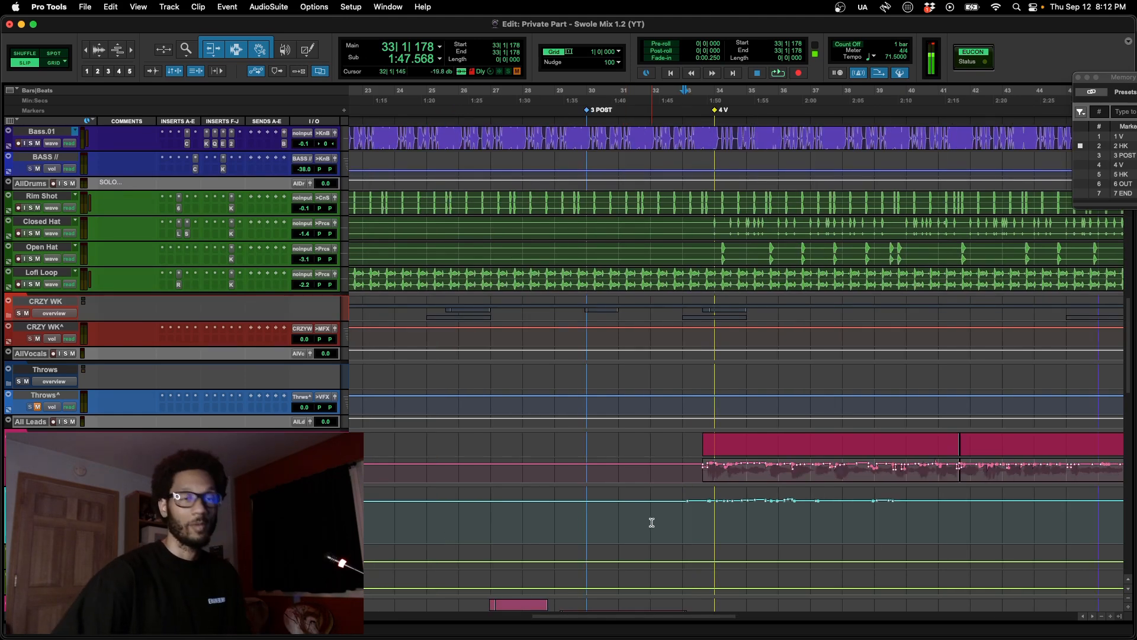
key("super+Tab")
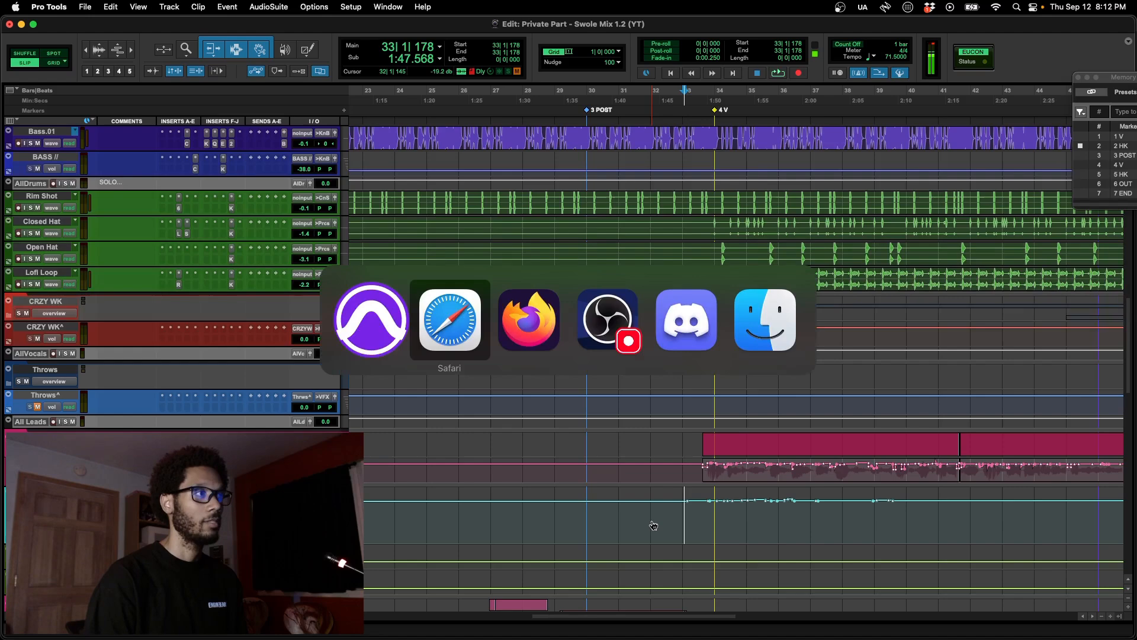
scroll(518, 381, "up", 5)
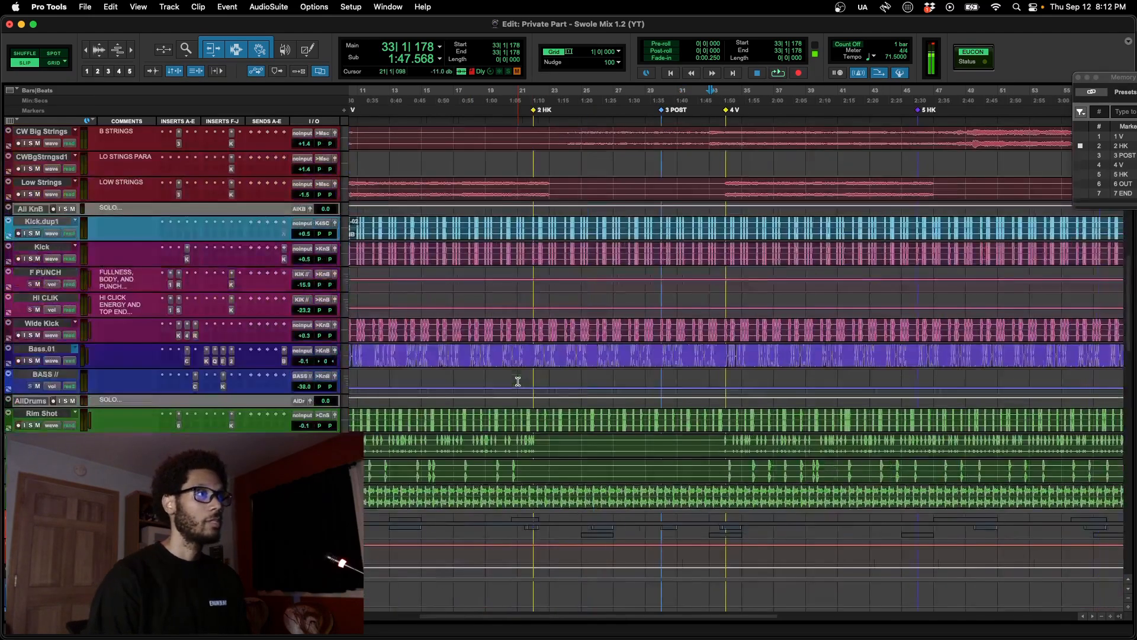
scroll(517, 381, "up", 10)
scroll(518, 381, "down", 4)
scroll(518, 381, "up", 4)
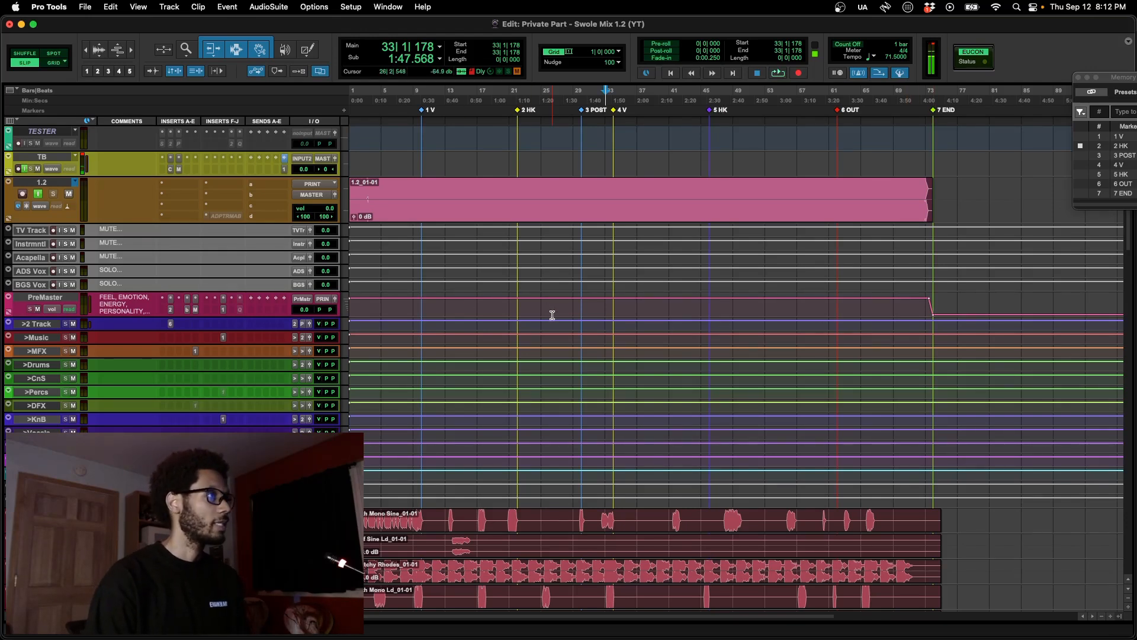
left_click(453, 308)
key("ctrl+Up")
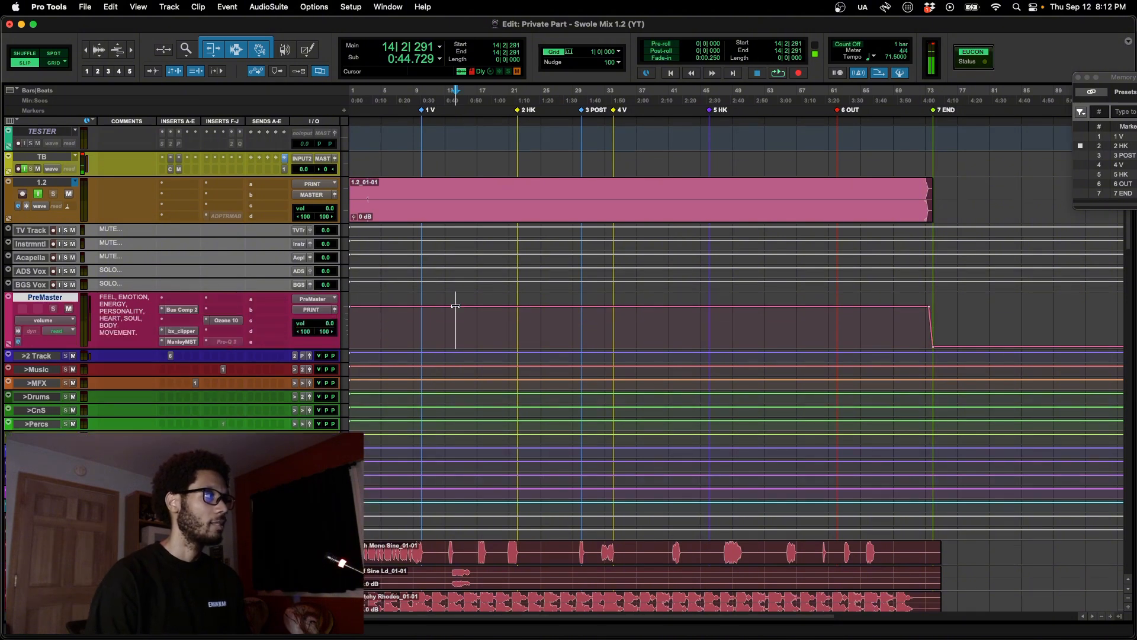
Step: Open the mixer and examine the Comp DIODE-609 compressor on the >2 Track bus, closing it and returning to the arrangement
scroll(454, 306, "down", 2)
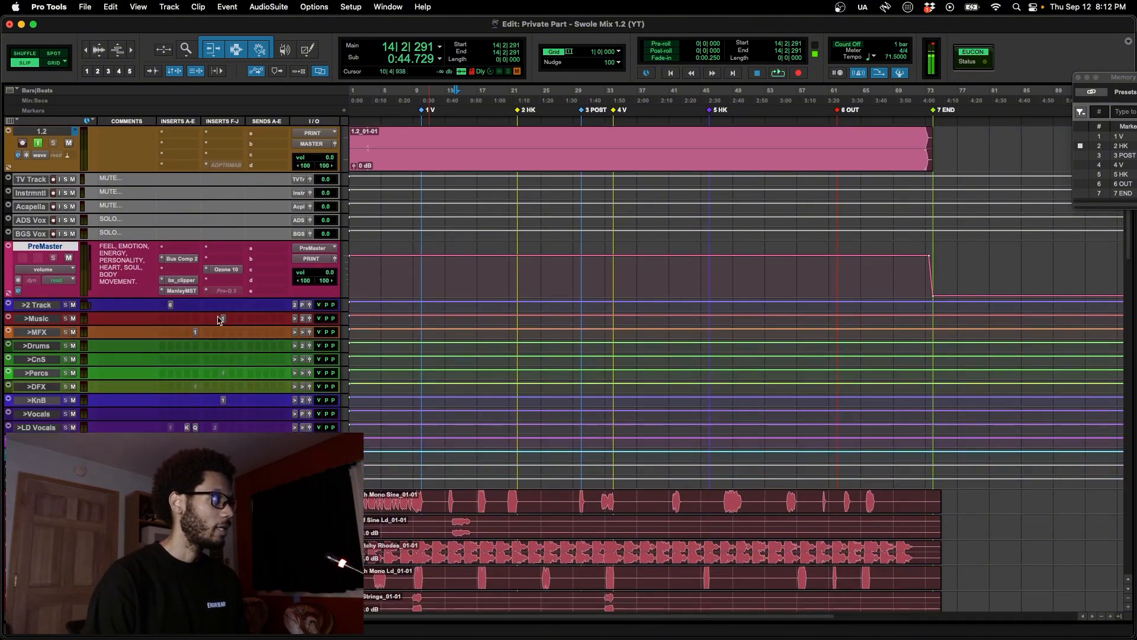
key("super+equal")
scroll(474, 366, "left", 20)
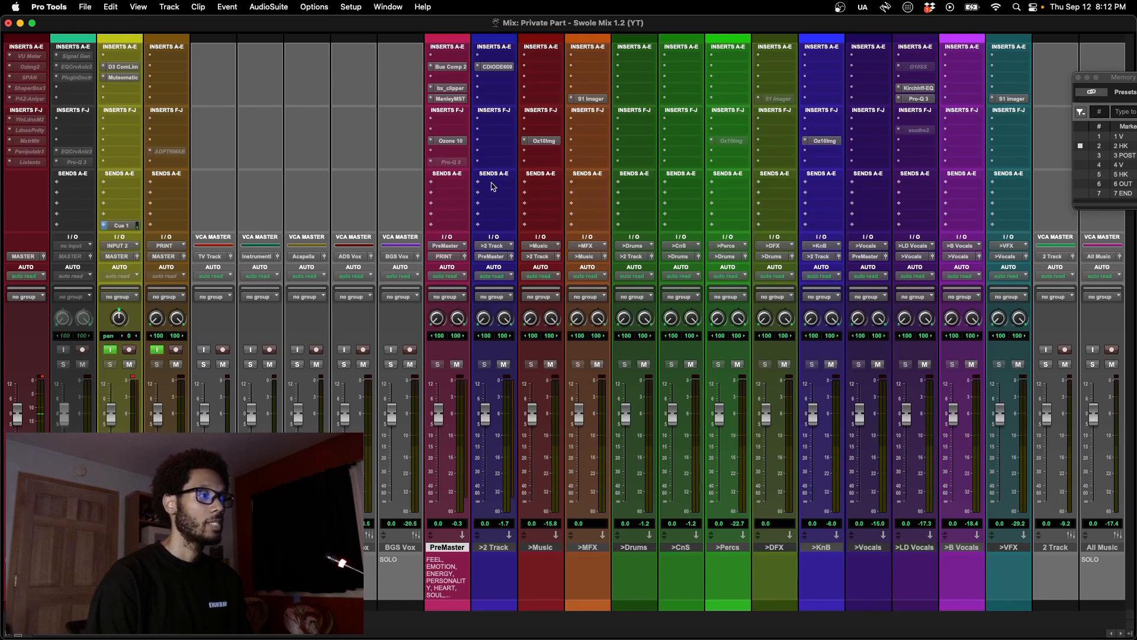
left_click(498, 67)
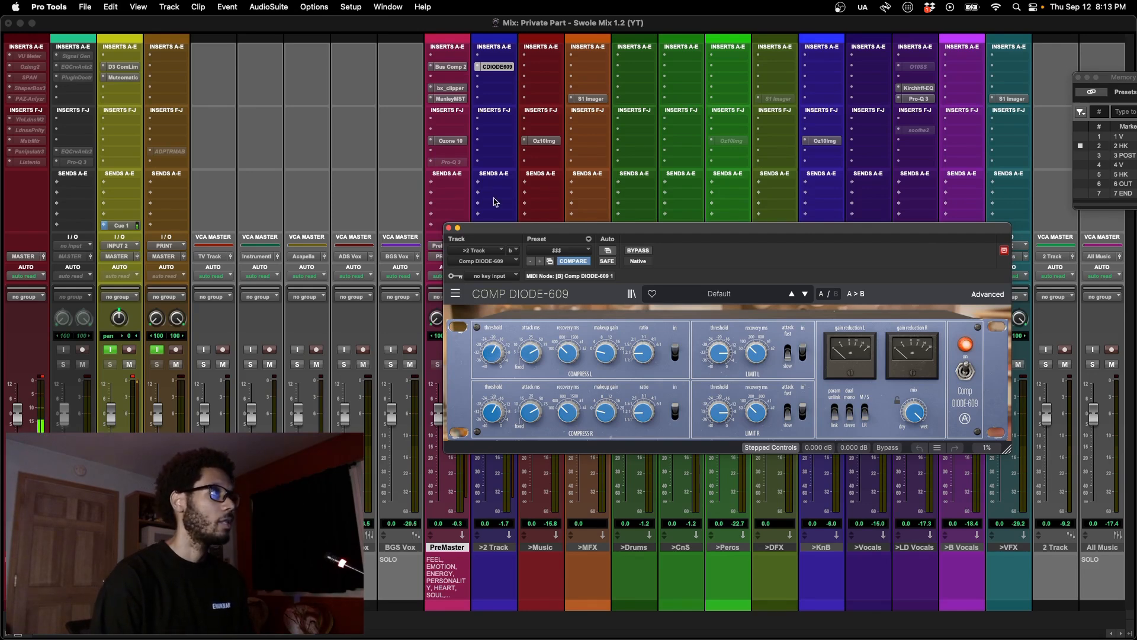
left_click_drag(507, 229, 459, 231)
left_click(402, 230)
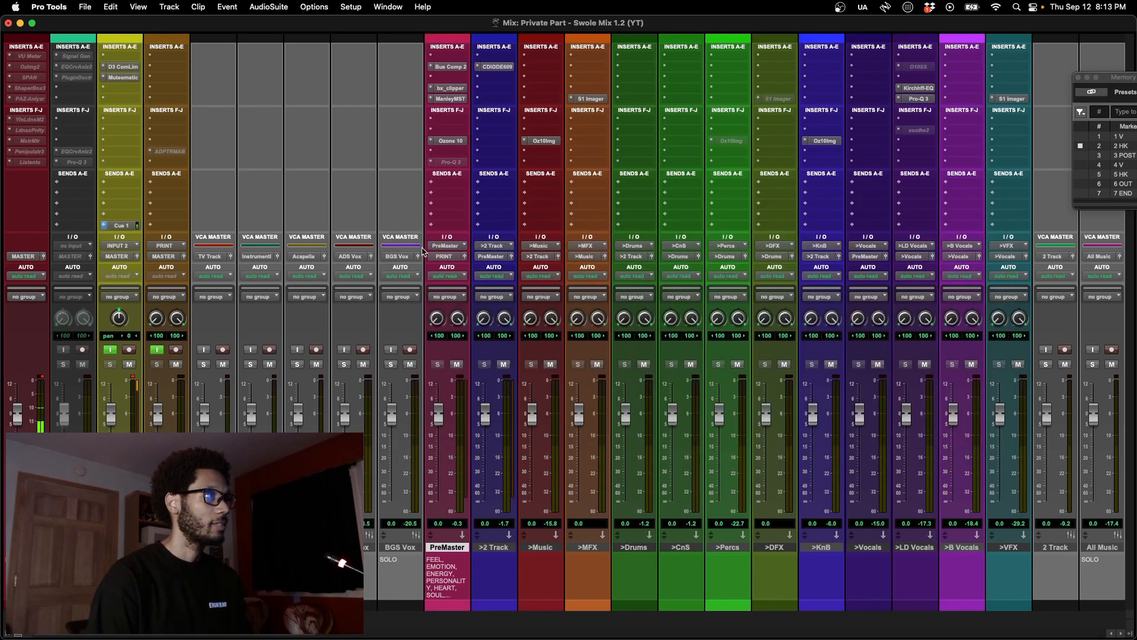
key("super+equal")
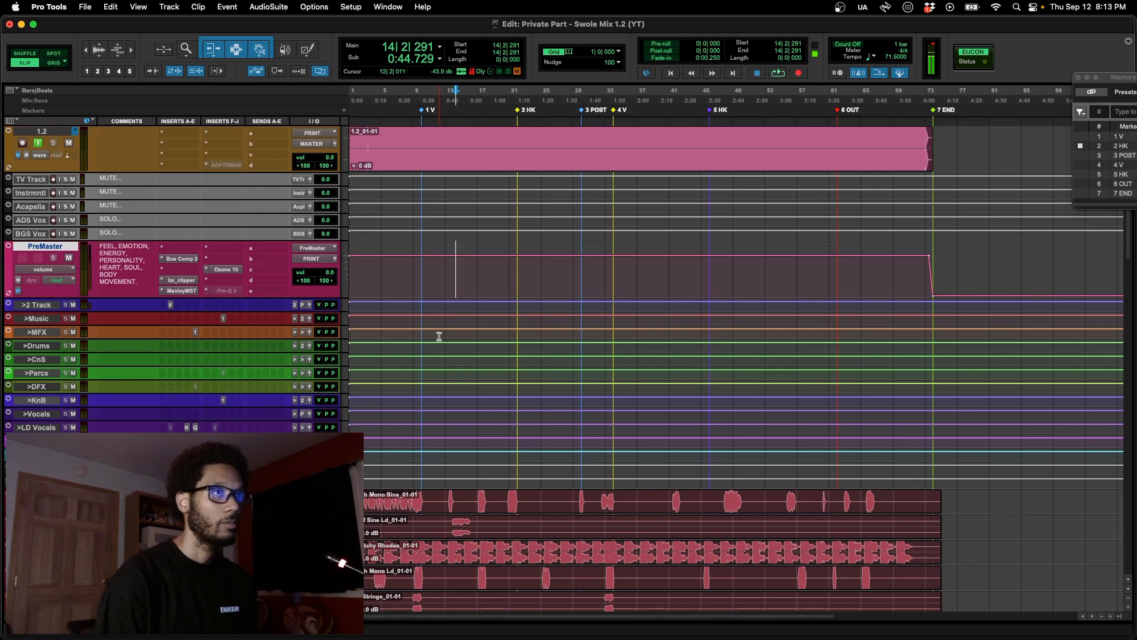
key("super+equal")
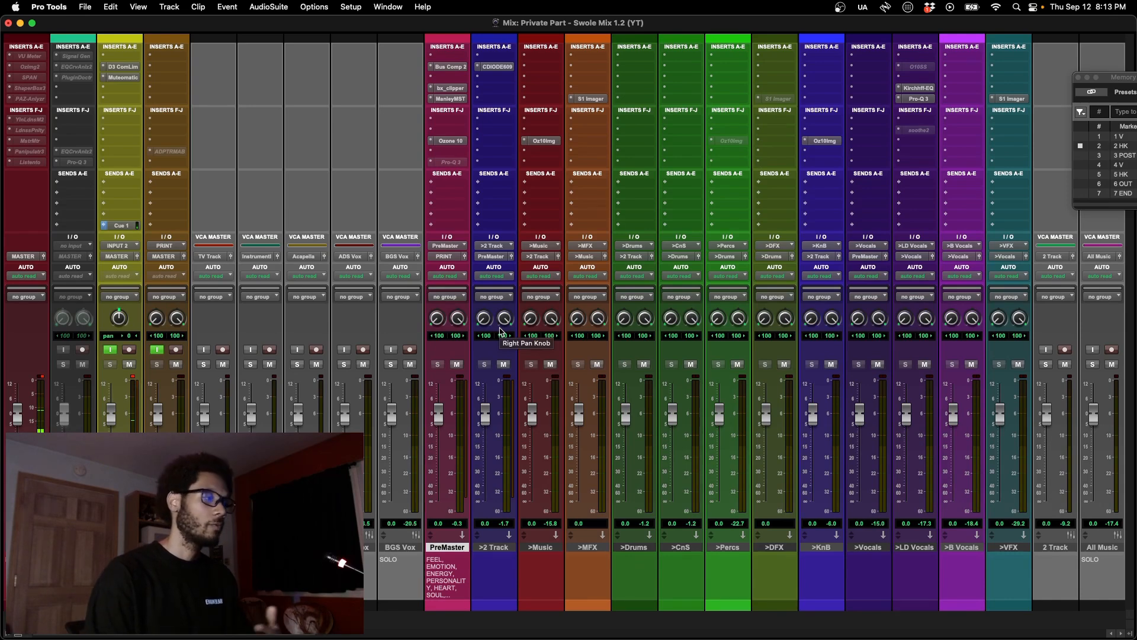
key("super+equal")
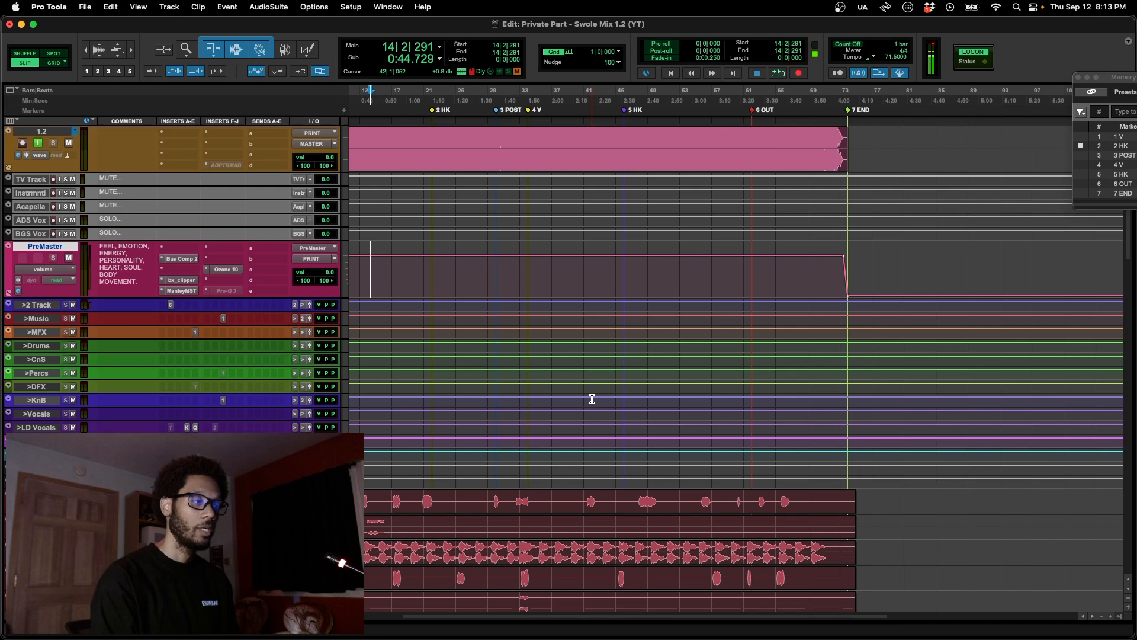
Step: Zoom in on the drum tracks around the 1 V marker and place the edit cursor on Rim Shot near bar 10
scroll(591, 398, "down", 15)
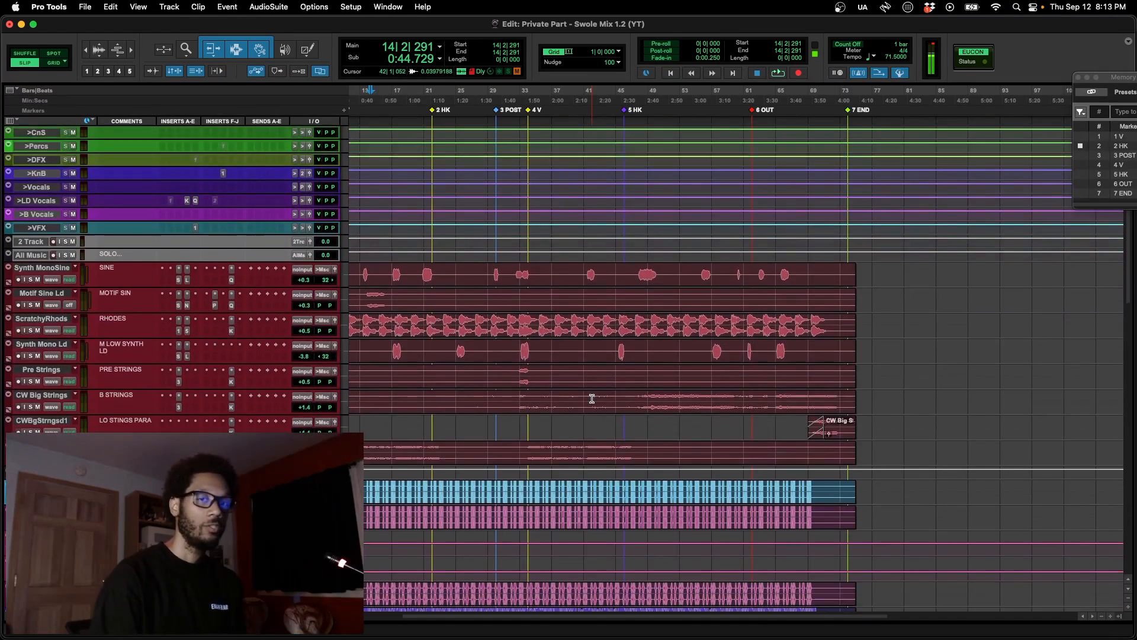
scroll(592, 399, "down", 5)
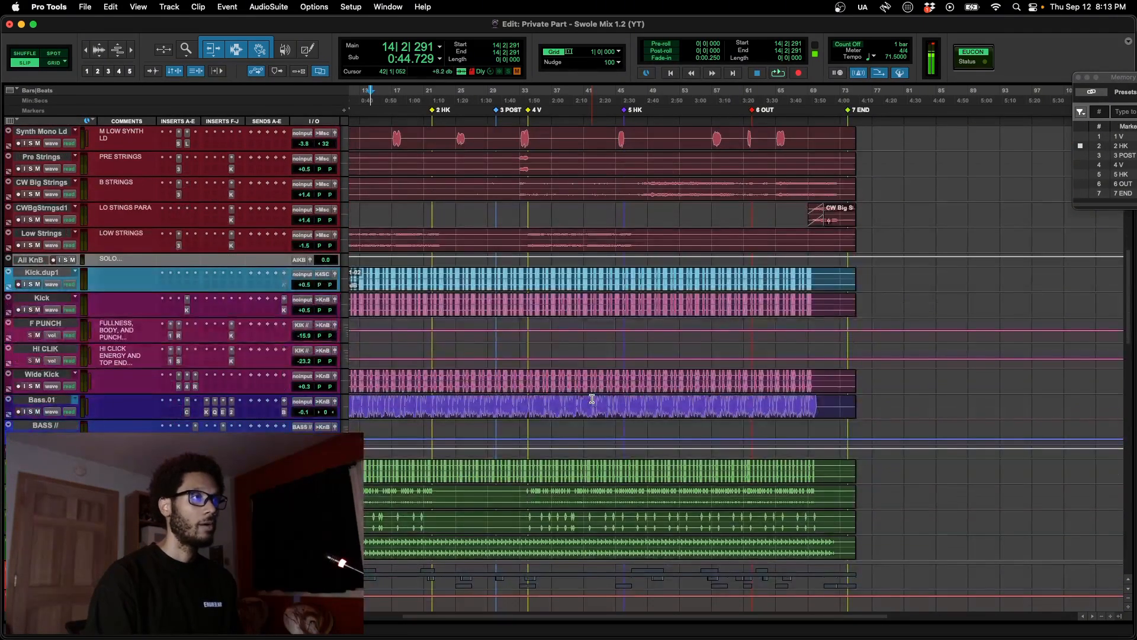
scroll(591, 399, "down", 5)
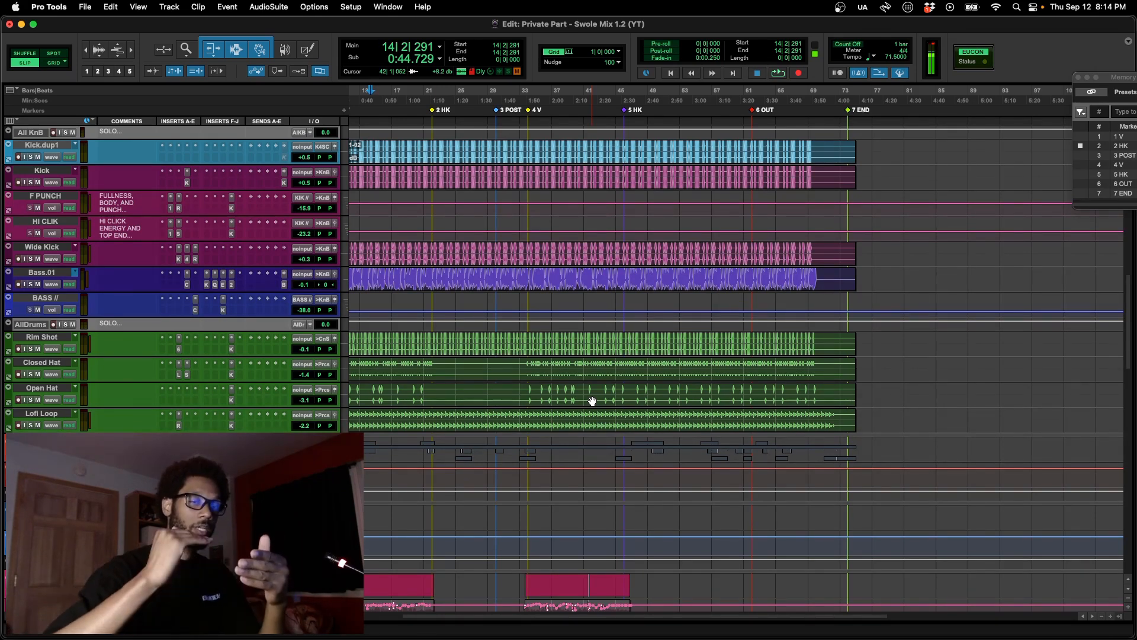
scroll(592, 401, "down", 4)
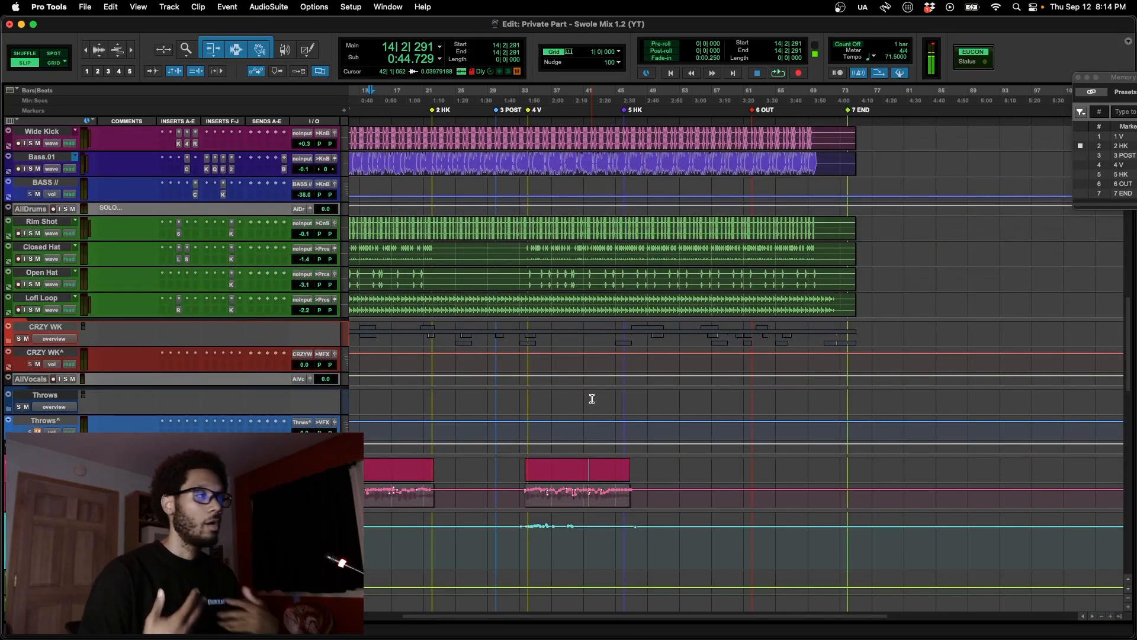
left_click(406, 225)
key("super+bracketright")
key("super+bracketright")
key("super+bracketright")
scroll(406, 226, "left", 10)
scroll(406, 225, "up", 1)
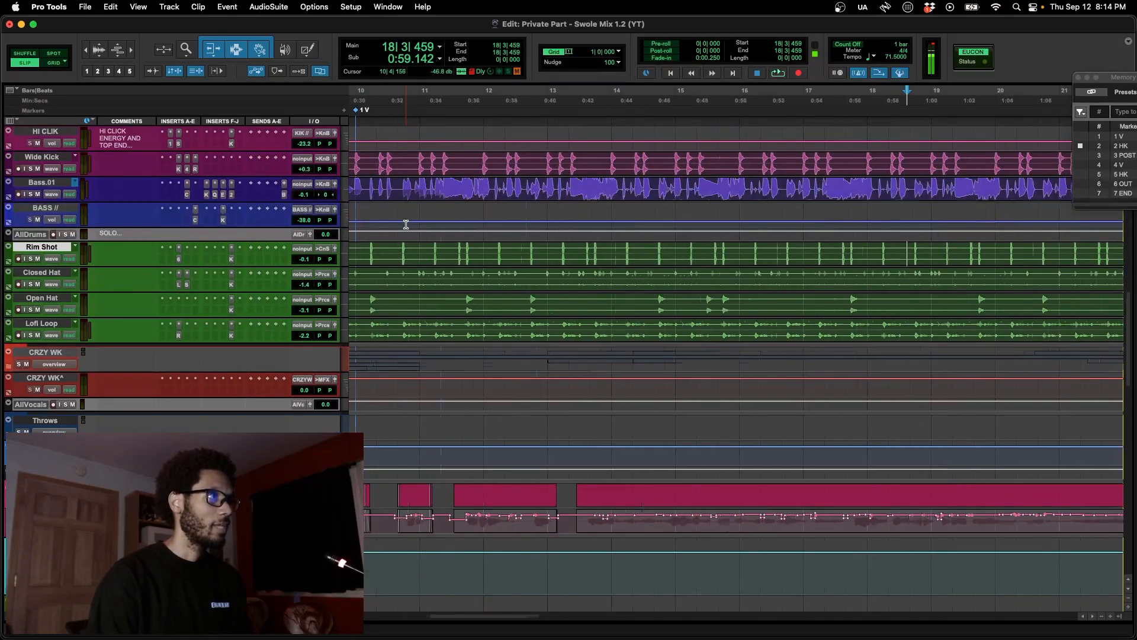
left_click(644, 248)
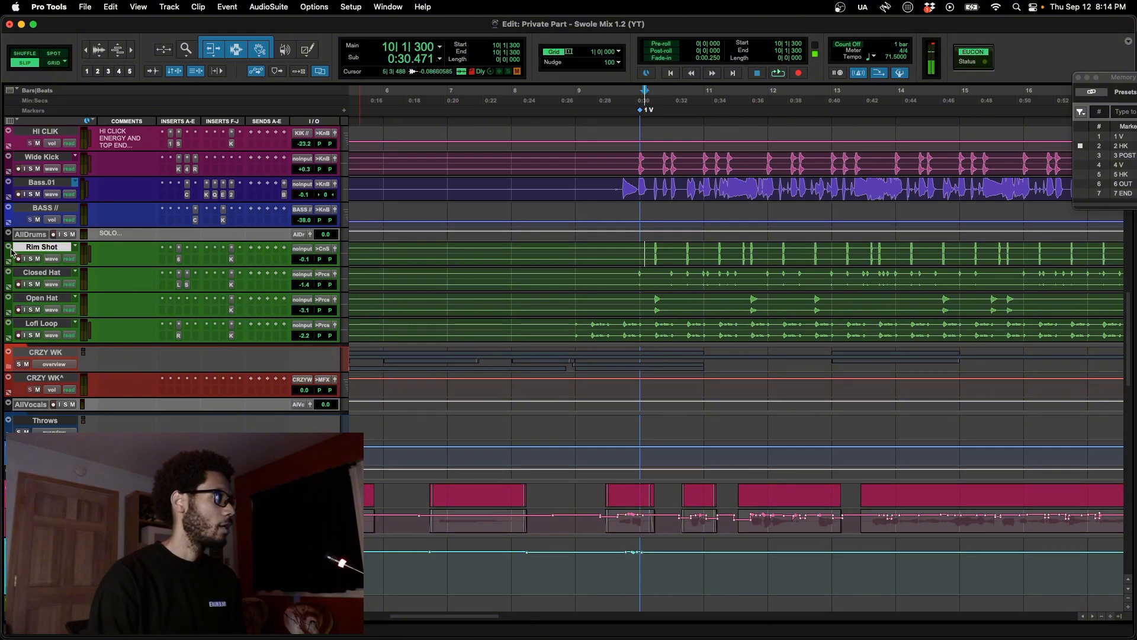
Step: Solo the AllDrums and All KnB groups and play them from bar 10 in Grid mode
left_click(67, 234)
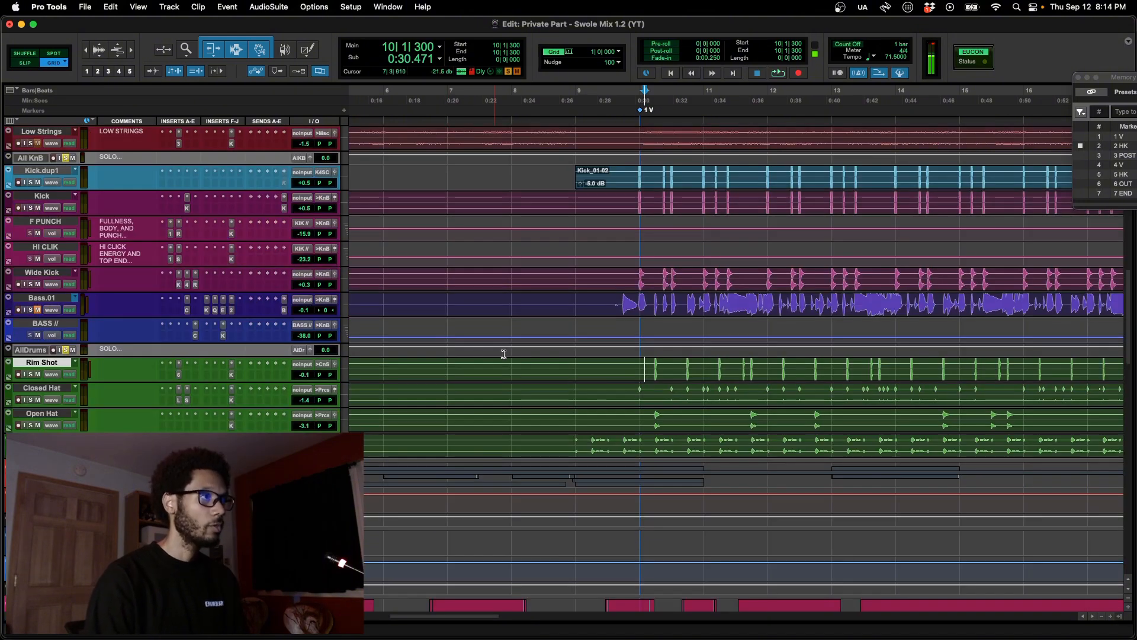
key("F4")
left_click(635, 363)
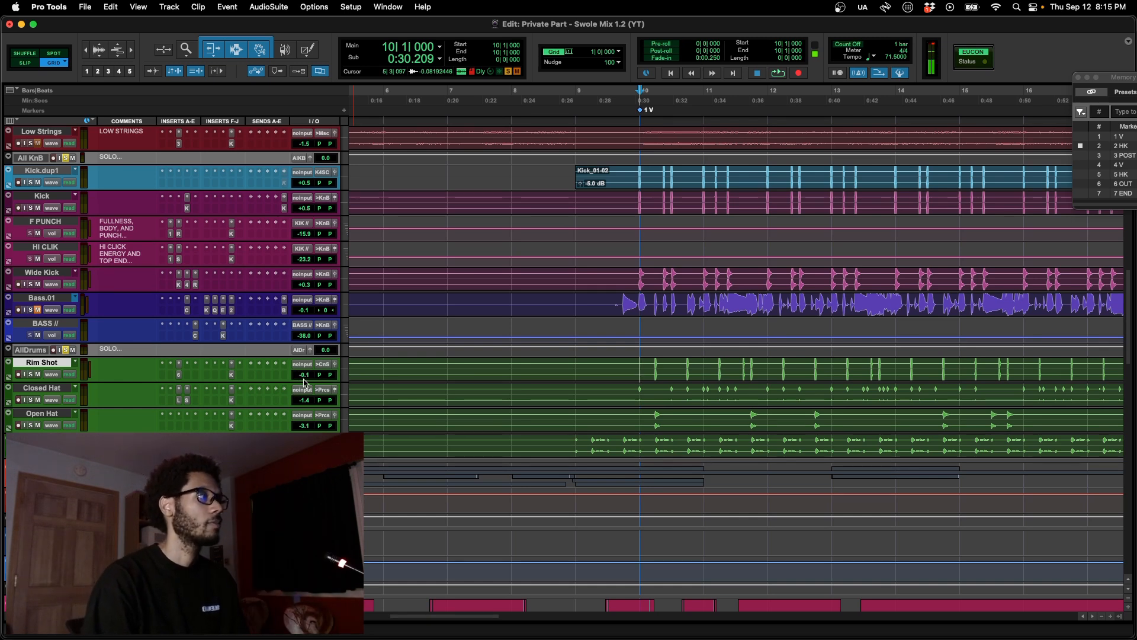
key("space")
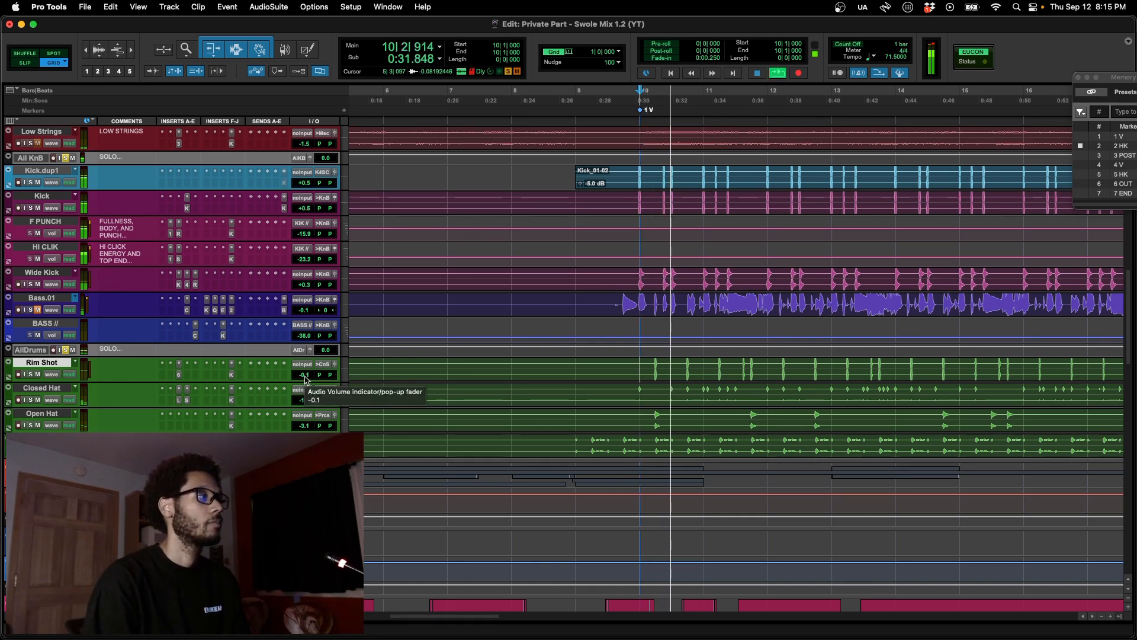
key("space")
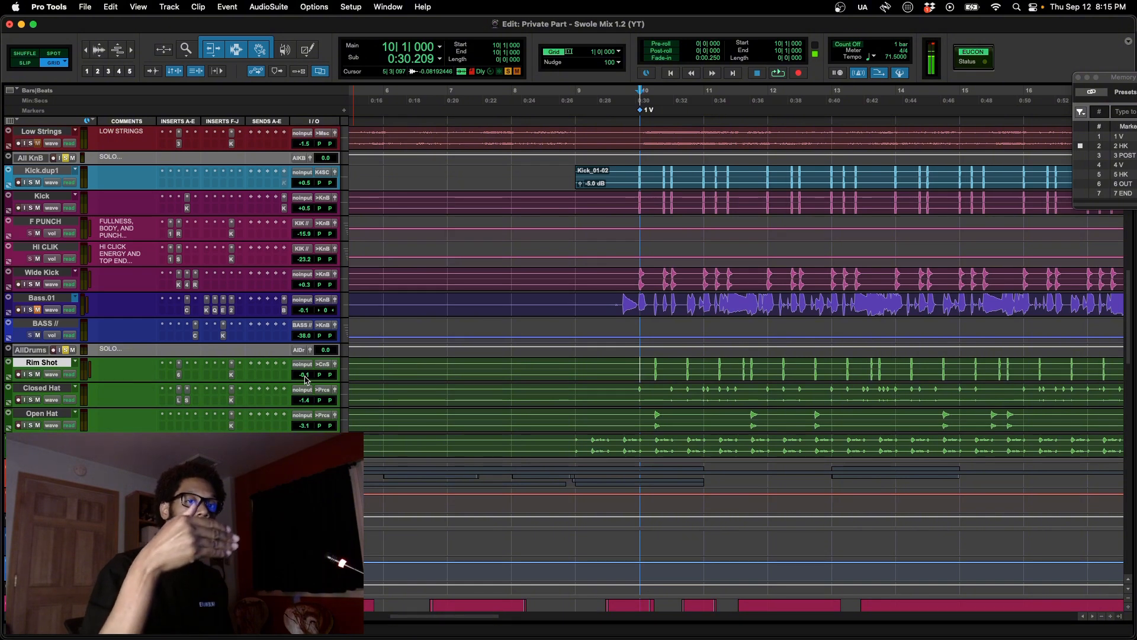
Step: Replay the soloed kick and drums from bar 10 while pushing the Rim Shot volume up to hear the changed balance
key("space")
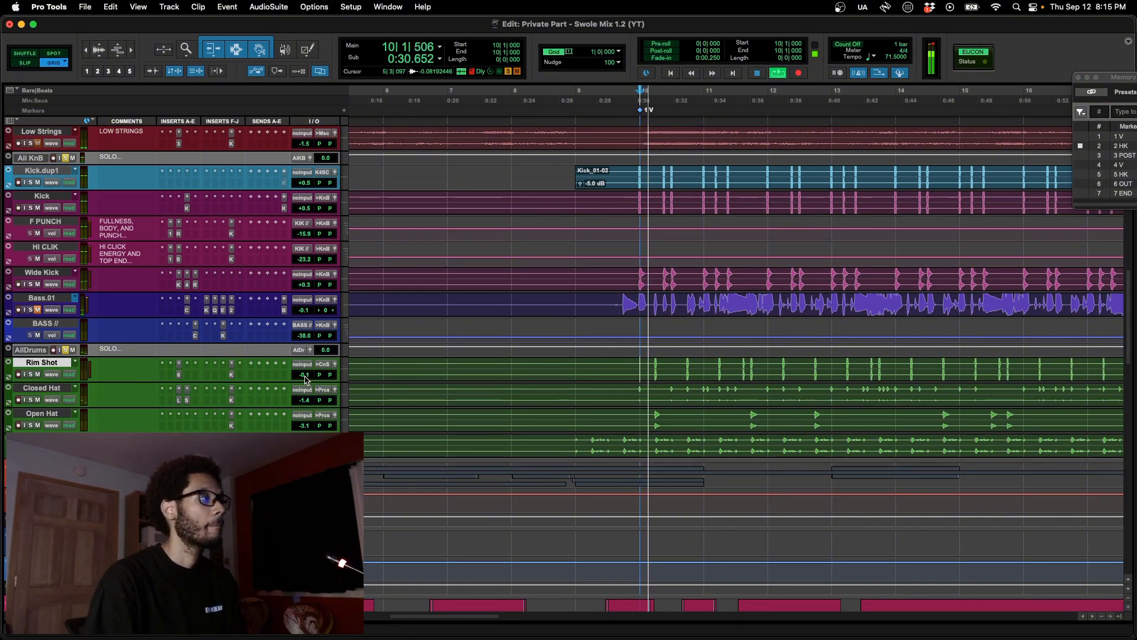
left_click_drag(305, 380, 308, 314)
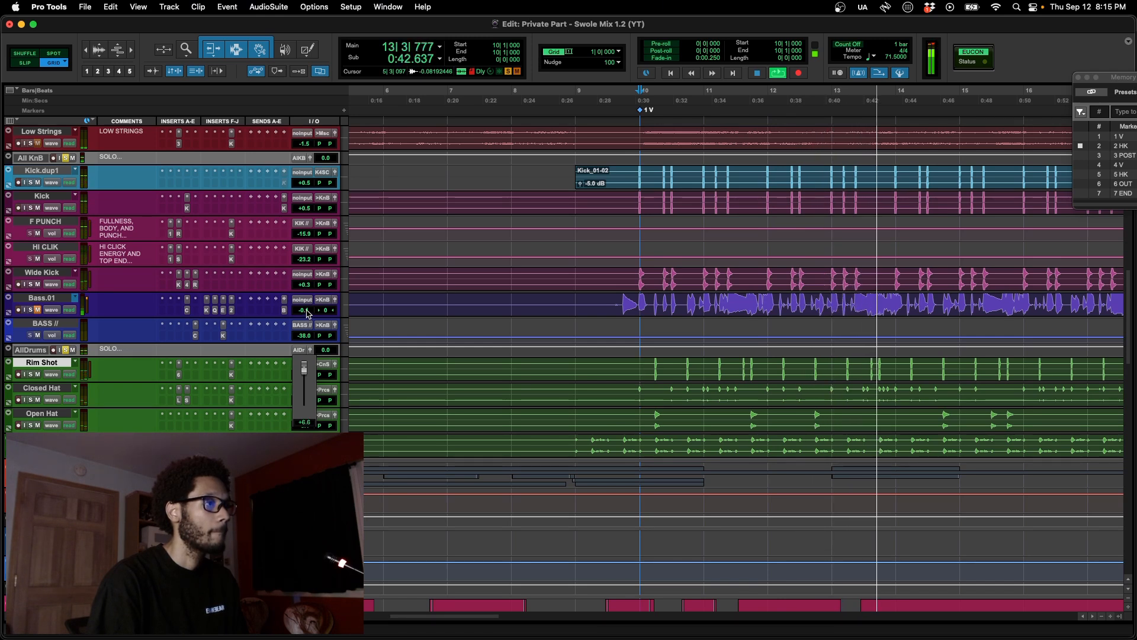
left_click_drag(307, 314, 307, 305)
key("space")
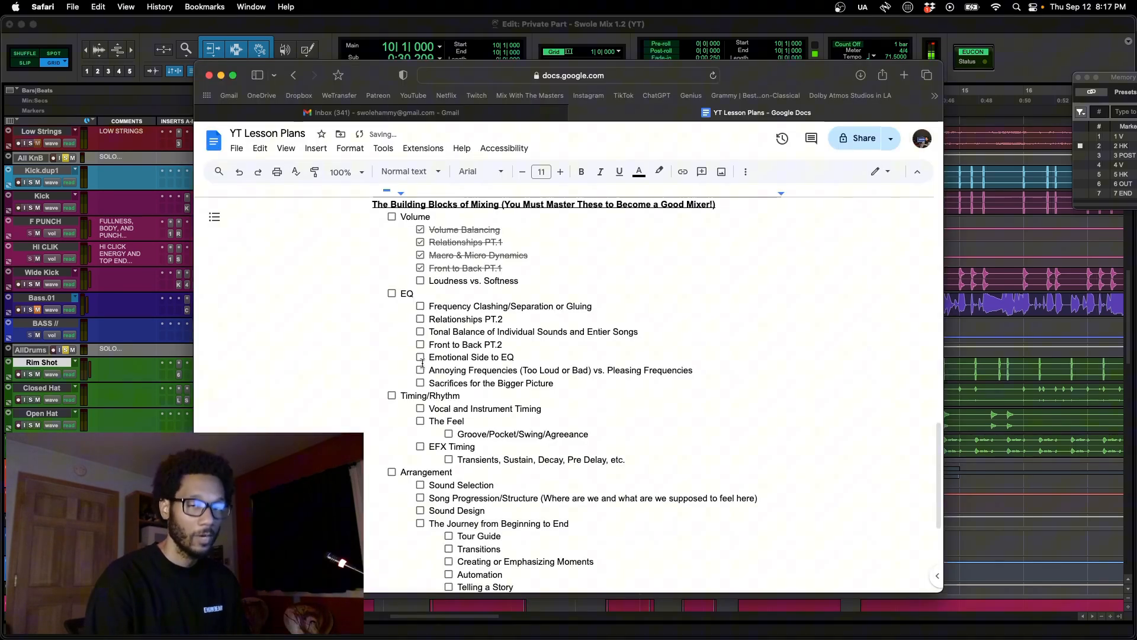
Step: Switch back to Pro Tools, solo only the All Music group and start playback from bar 9
key("super+Tab")
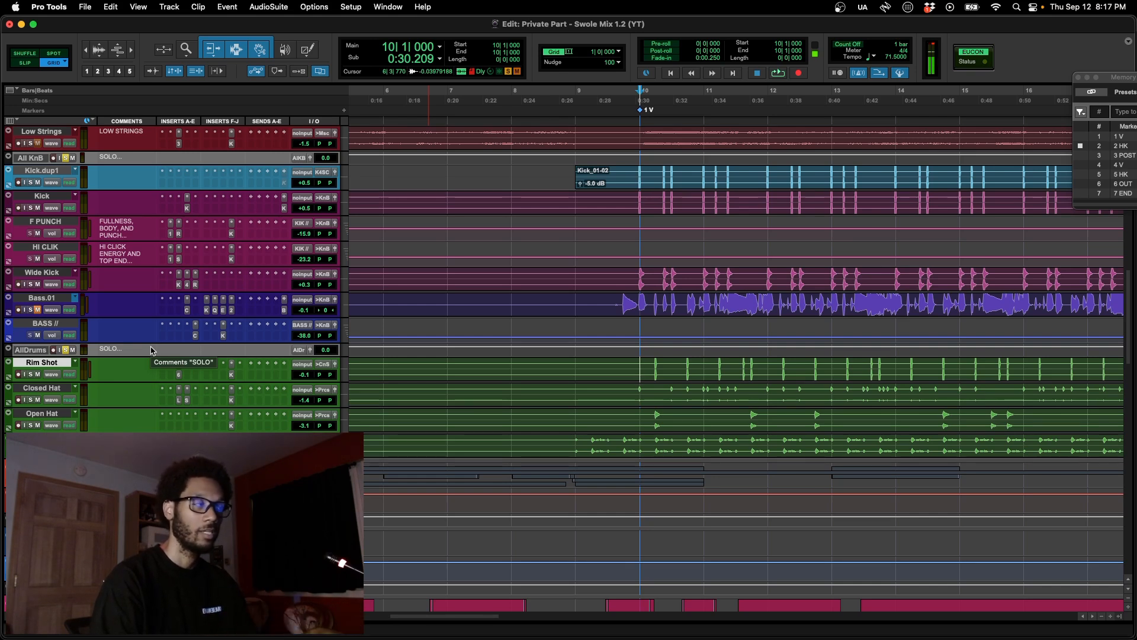
scroll(394, 315, "up", 5)
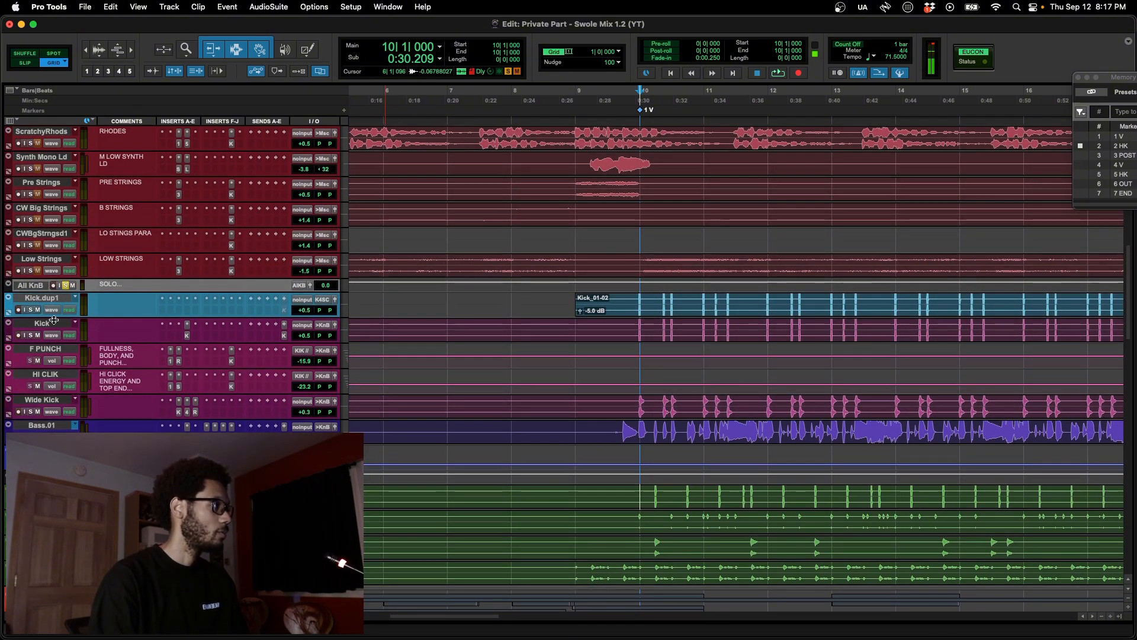
scroll(66, 288, "up", 6)
key("Return")
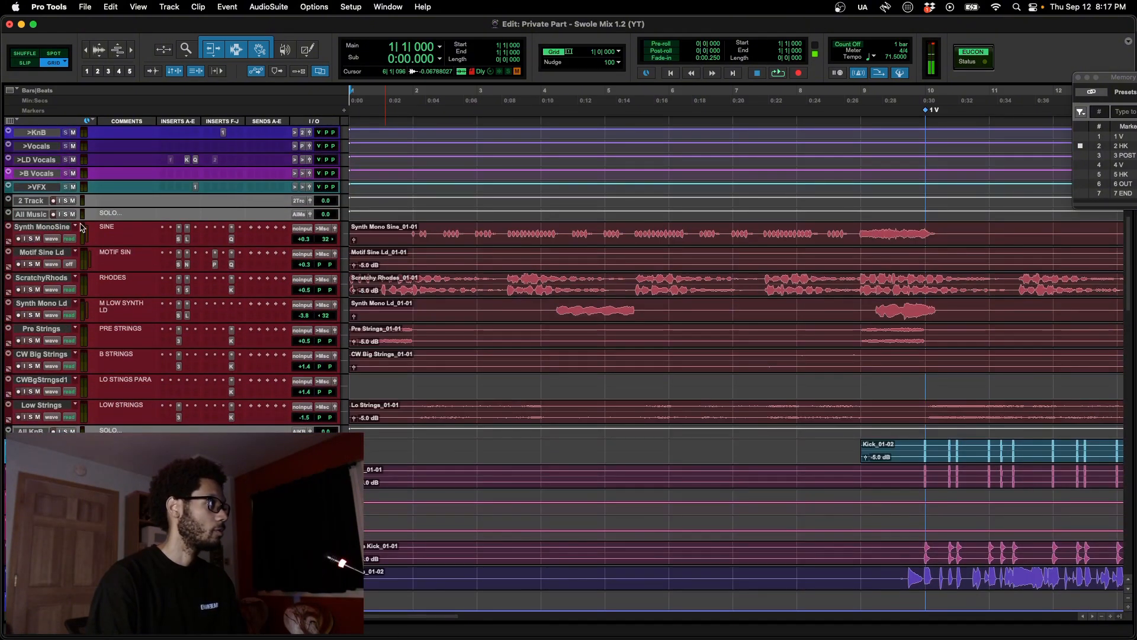
key("space")
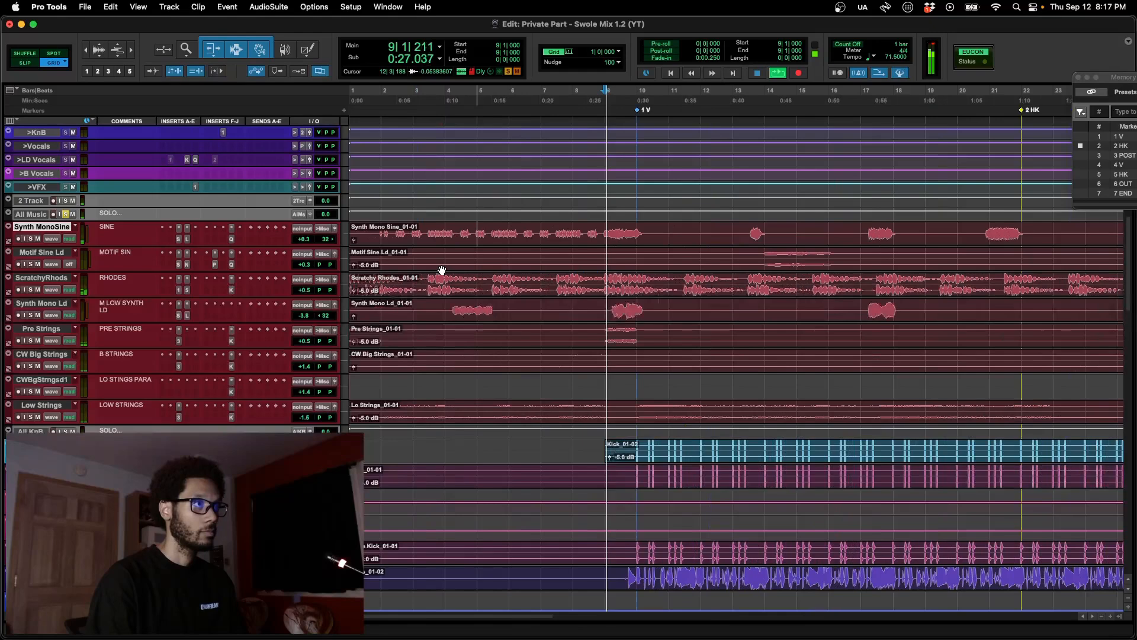
Step: Listen to the soloed music tracks across the 1 V marker while looking over the music, kick, bass and drum tracks
scroll(442, 271, "right", 3)
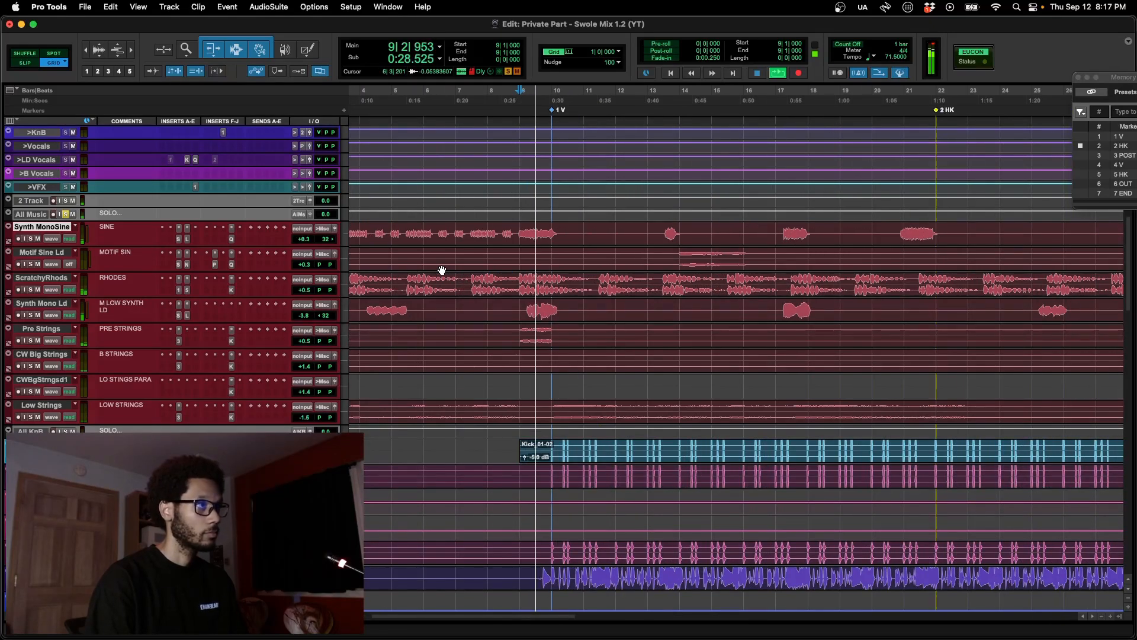
scroll(441, 271, "right", 1)
scroll(442, 271, "down", 3)
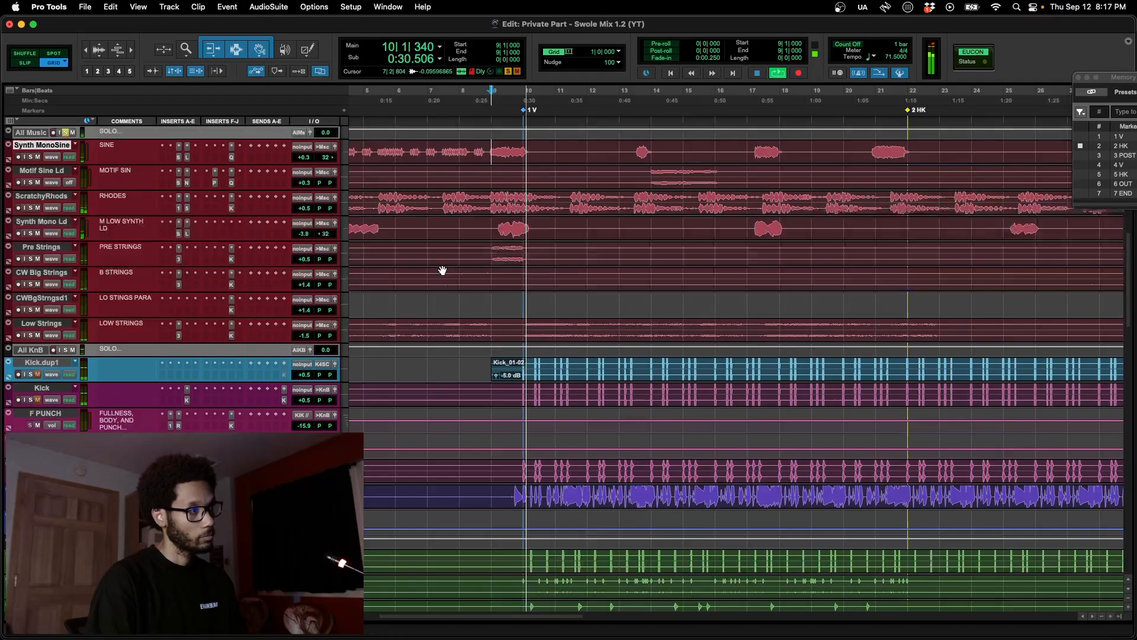
scroll(442, 271, "down", 4)
scroll(443, 269, "right", 2)
scroll(442, 267, "down", 2)
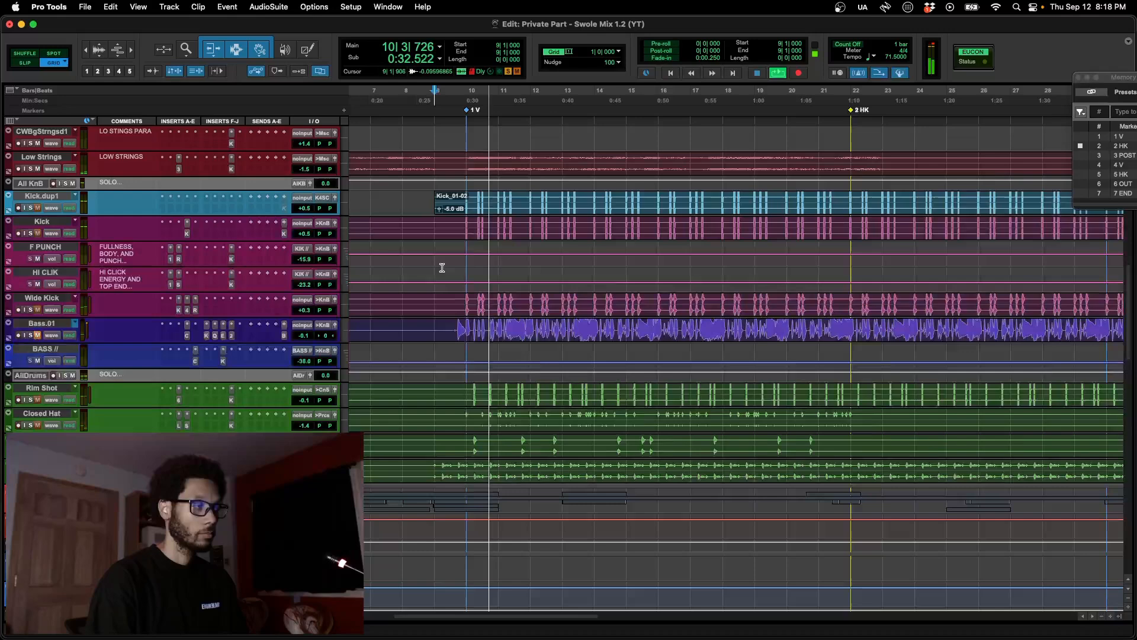
scroll(442, 267, "down", 5)
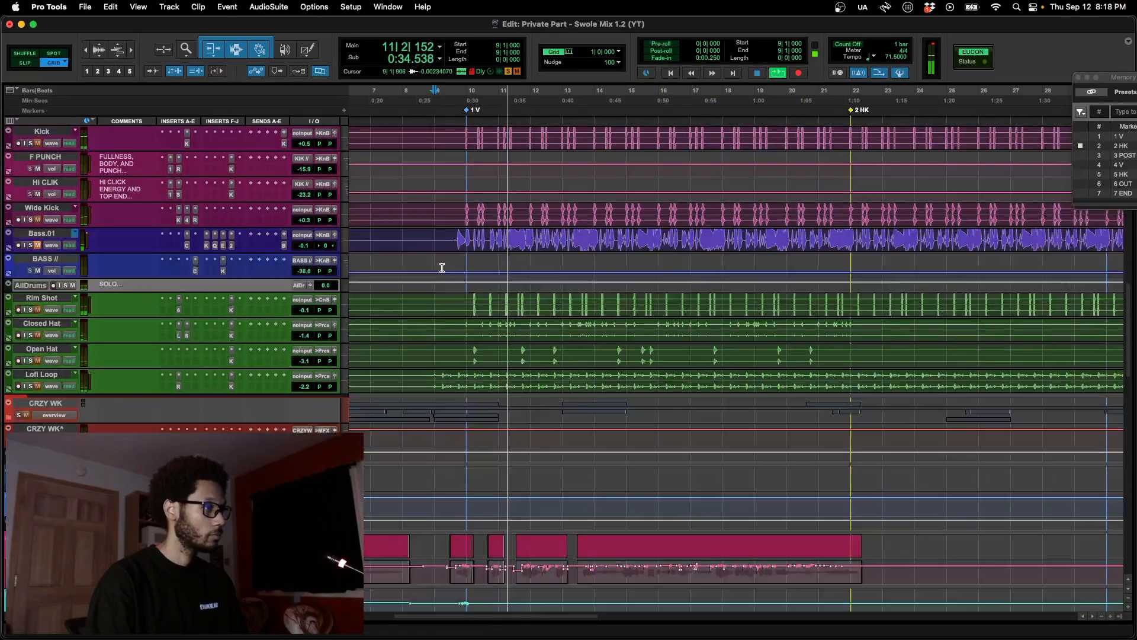
scroll(442, 267, "down", 1)
scroll(443, 271, "up", 3)
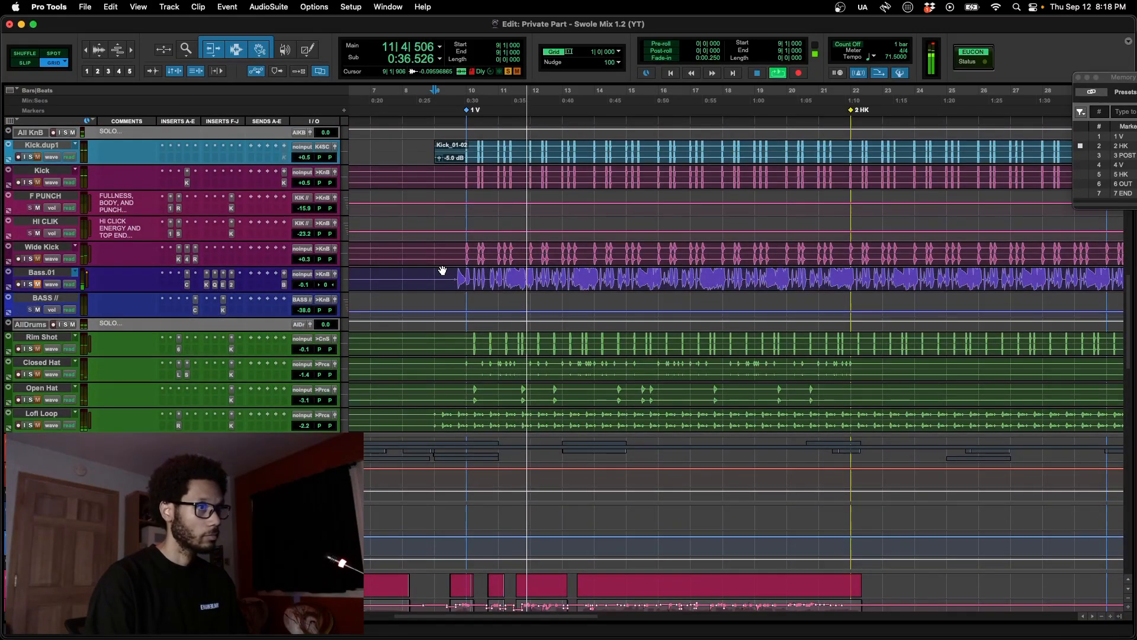
scroll(442, 271, "up", 5)
key("space")
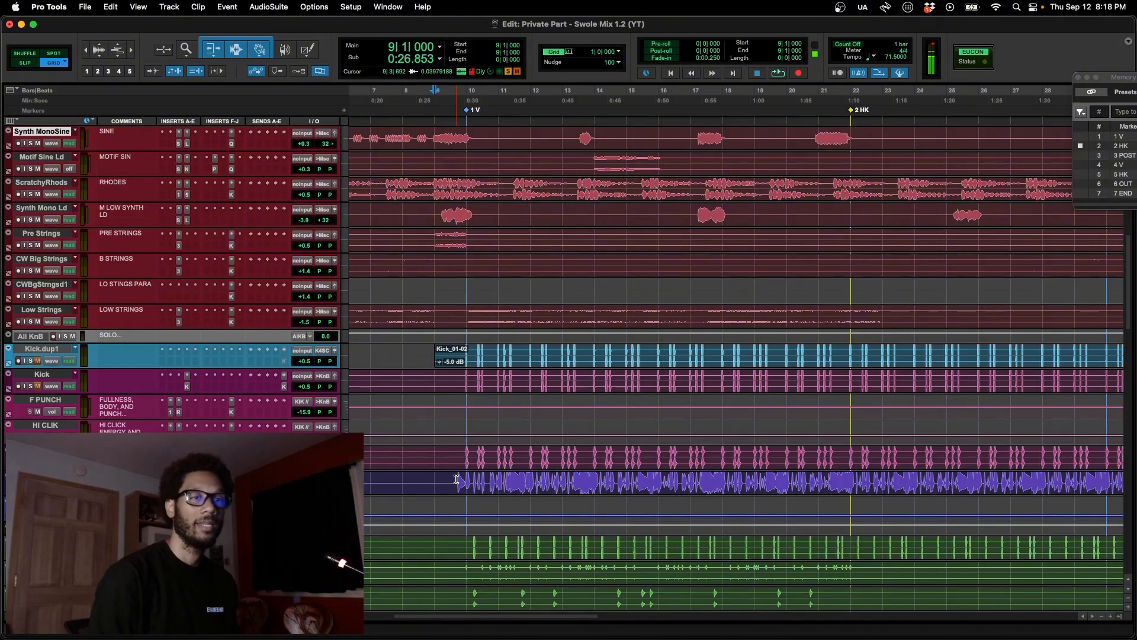
Step: Place the playback cursor at bar 10 on the kick and bass tracks and unmute Bass.01
scroll(579, 453, "down", 10)
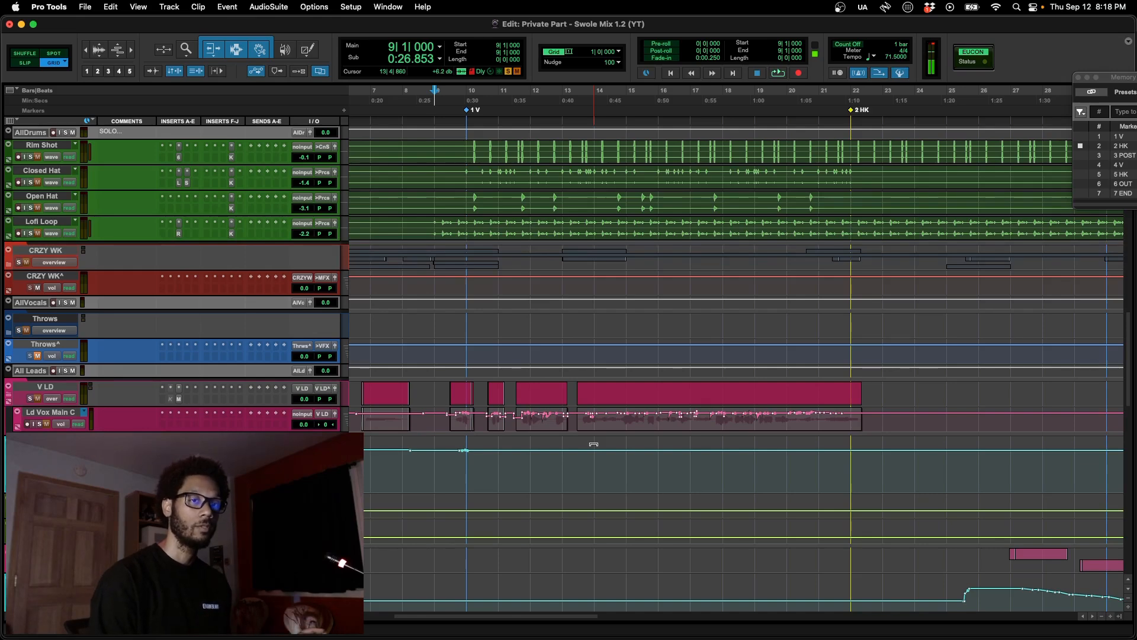
scroll(699, 418, "up", 8)
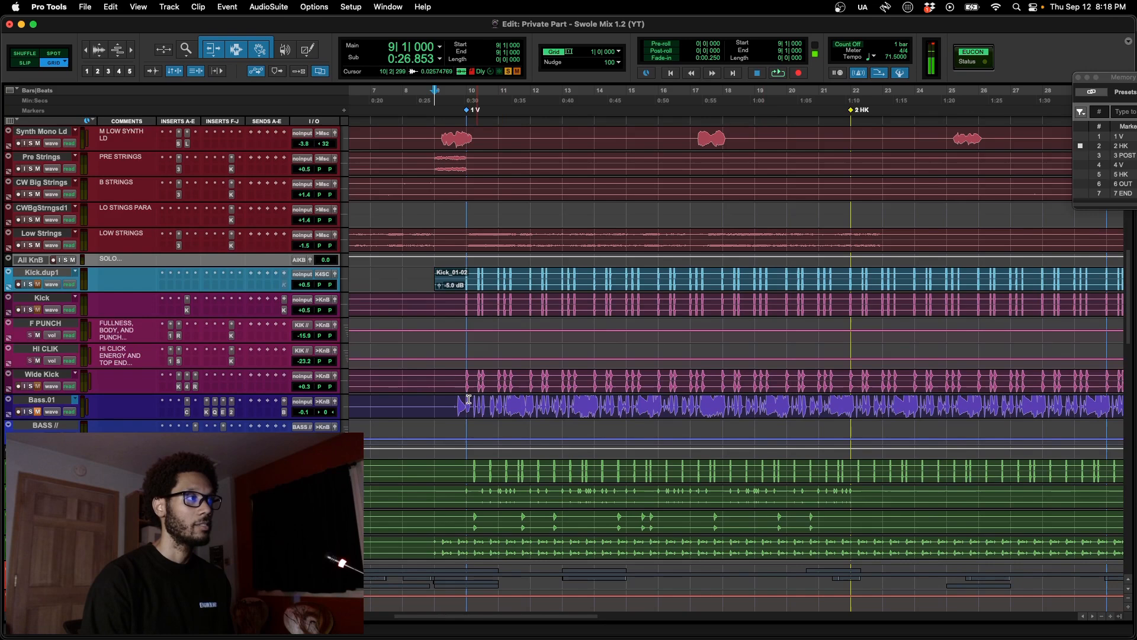
left_click(465, 380)
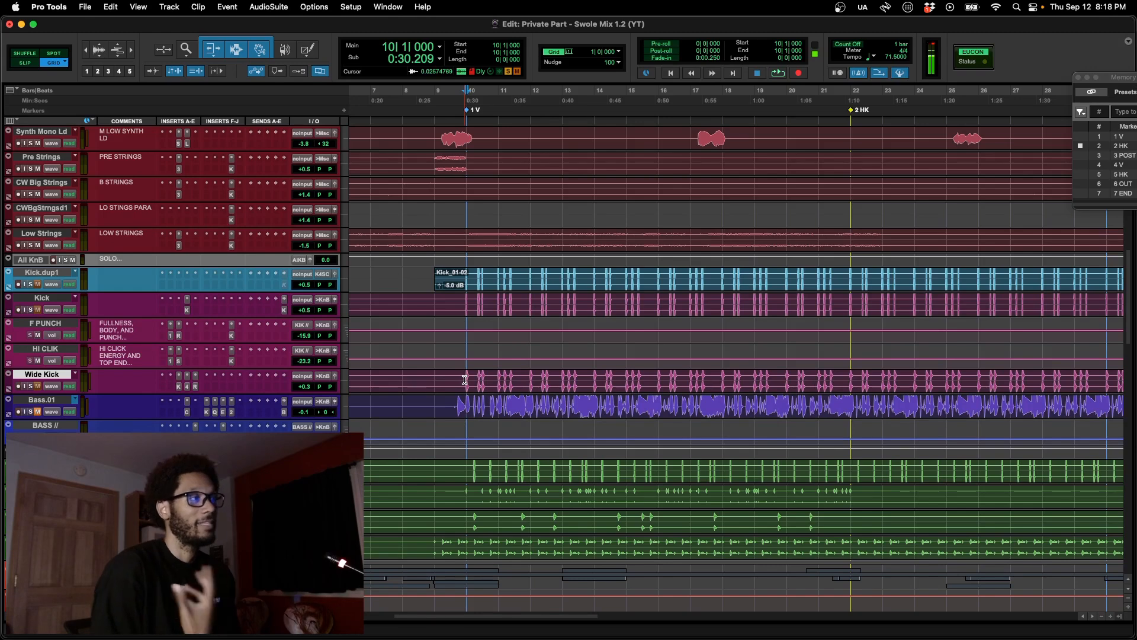
key("semicolon")
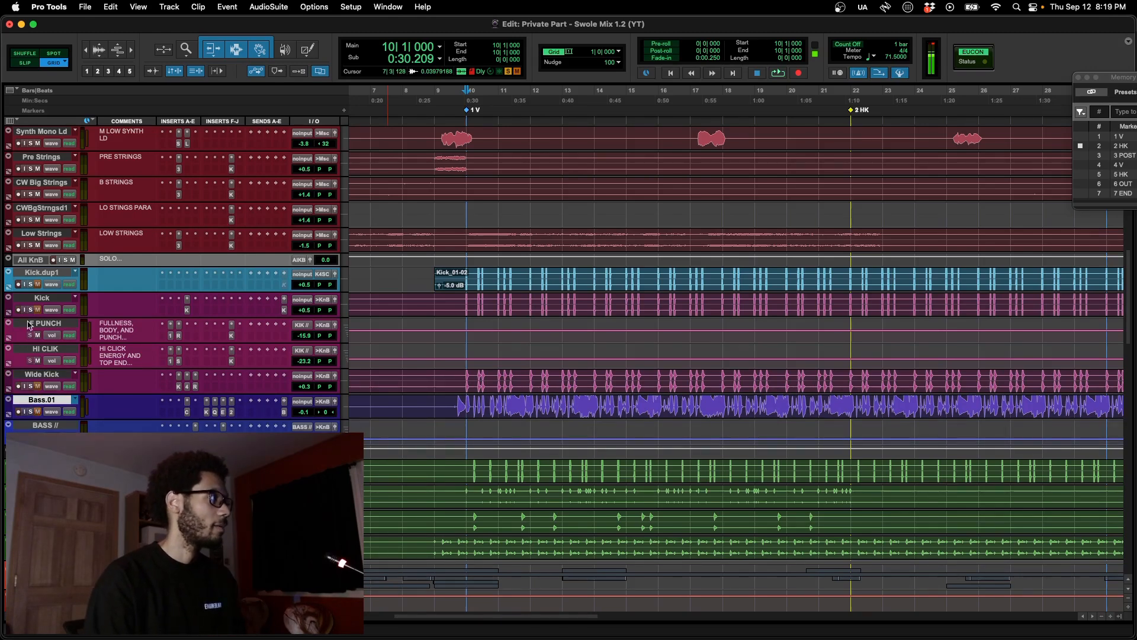
left_click(63, 299)
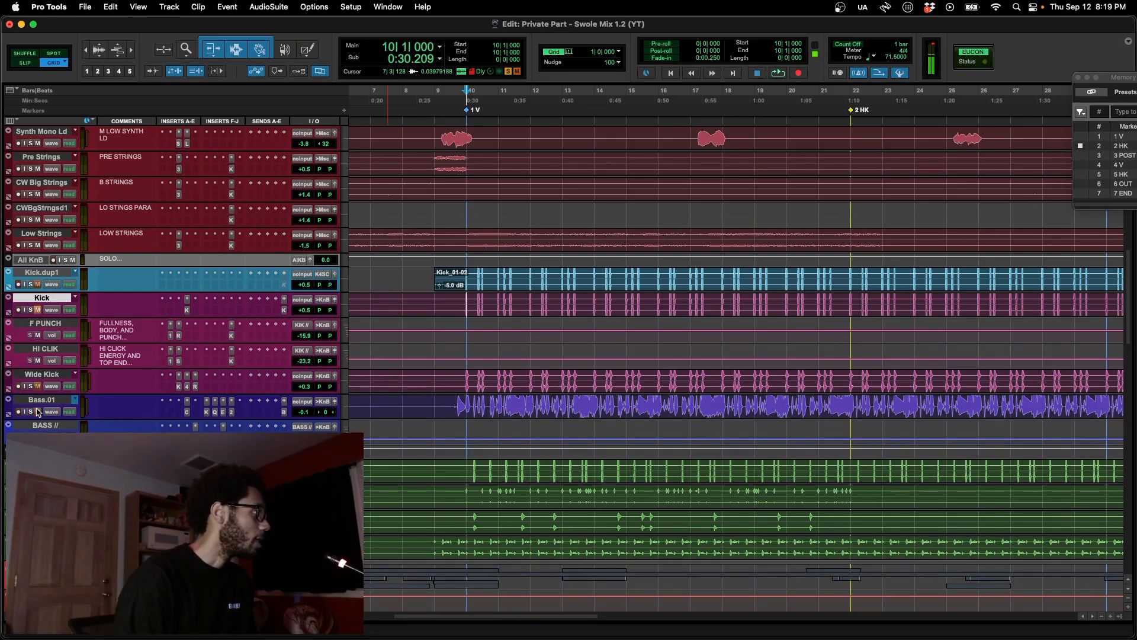
Step: Solo the All KnB group alongside All Music and play both from bar 10 to hear the kick and bass against the music
scroll(63, 288, "up", 5)
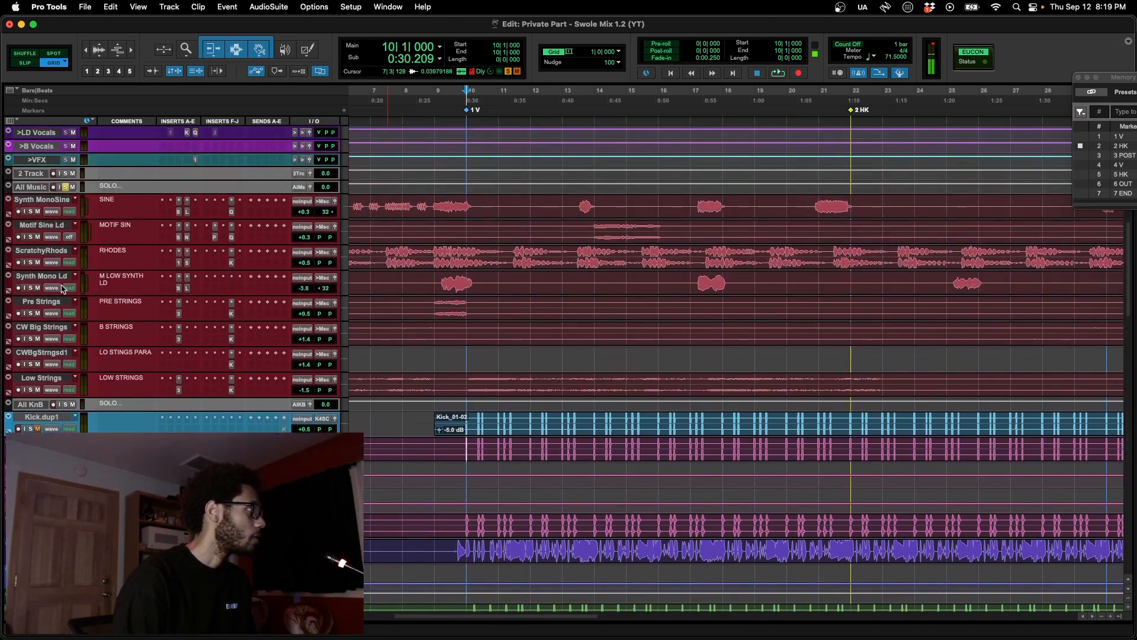
key("space")
scroll(63, 216, "down", 3)
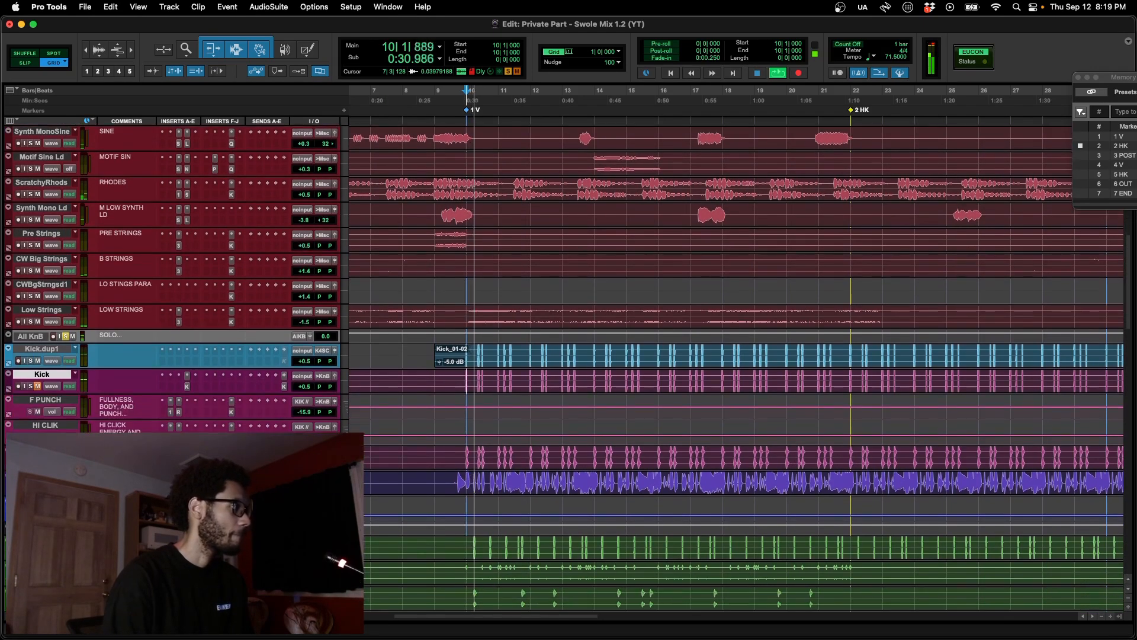
scroll(63, 217, "down", 5)
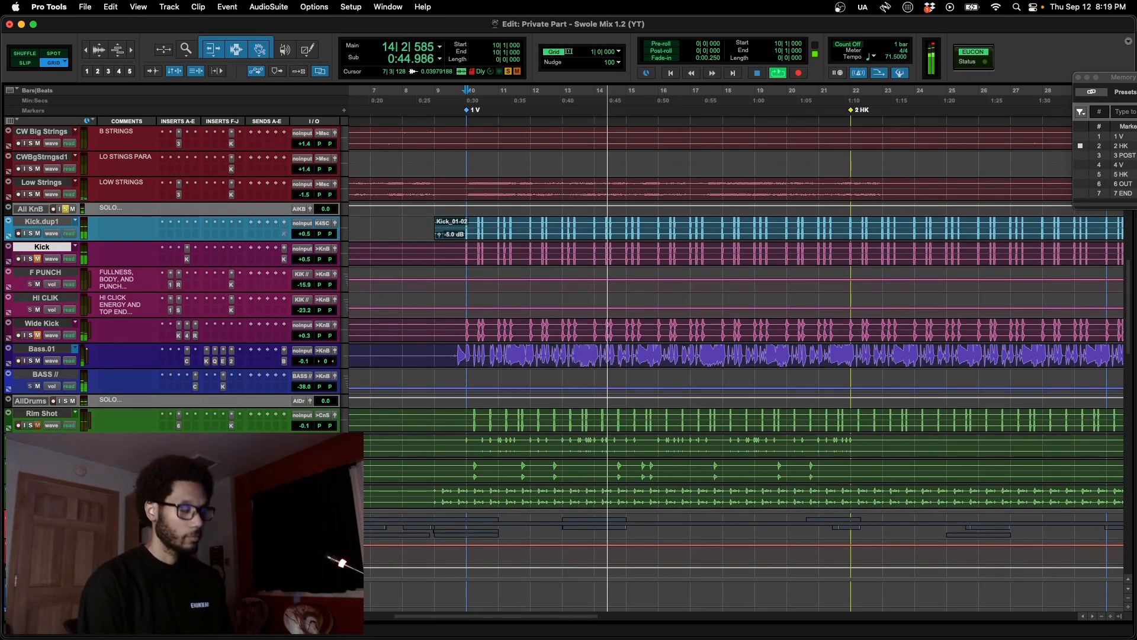
key("space")
scroll(232, 405, "up", 3)
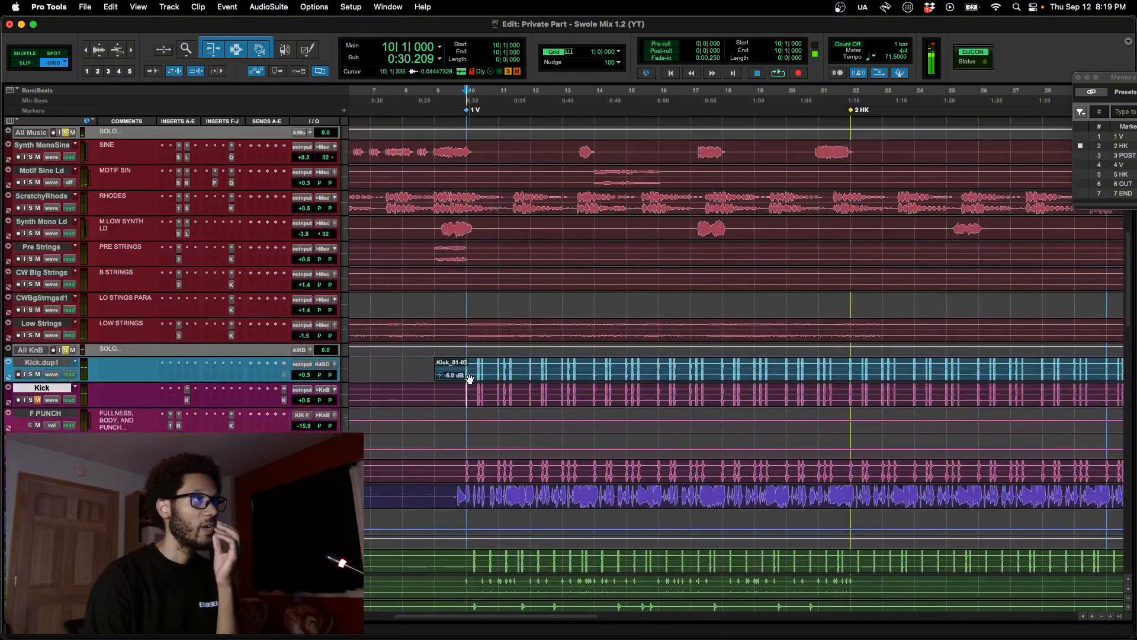
Step: Place the playback cursor at bar 13 on Synth MonoSine and play its short phrase in the soloed mix
scroll(469, 378, "up", 2)
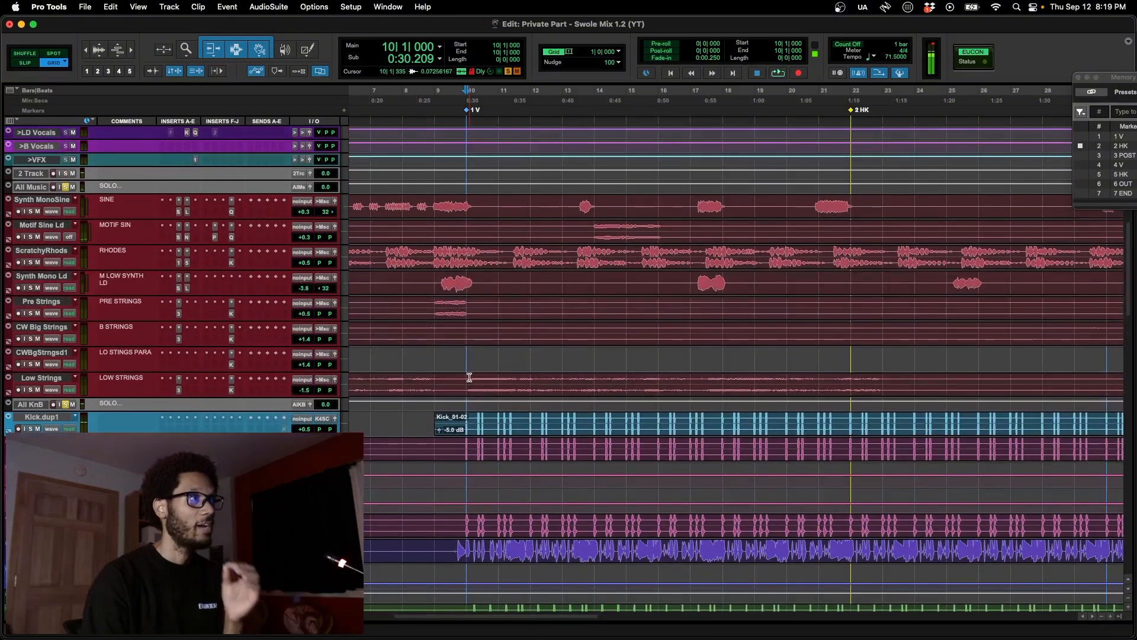
left_click(575, 202)
key("super+]")
key("super+]")
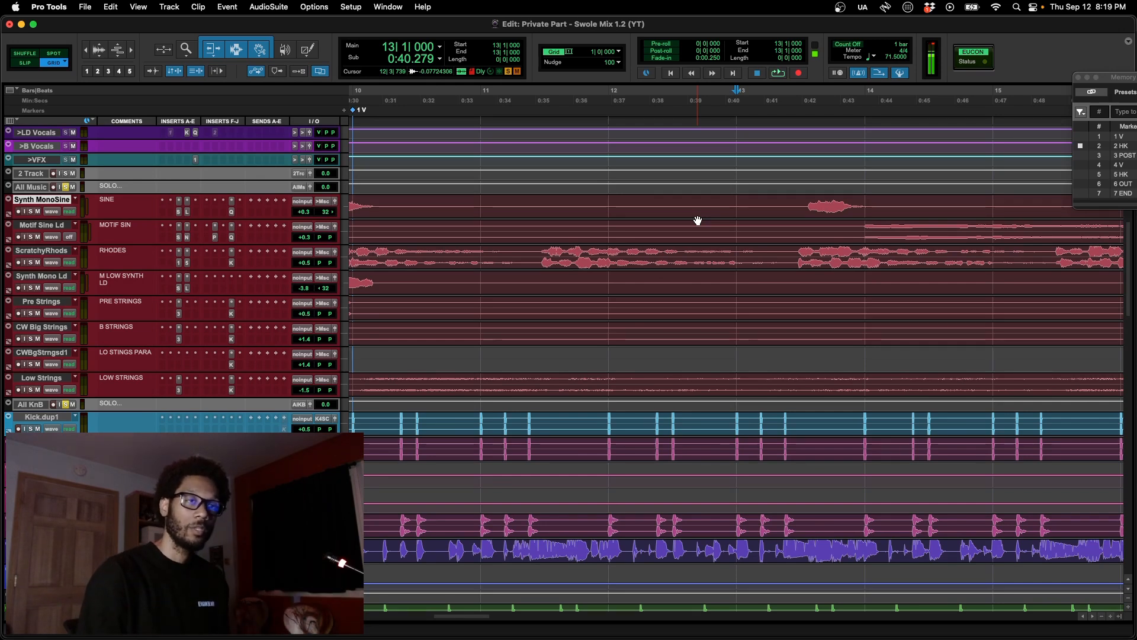
key("space")
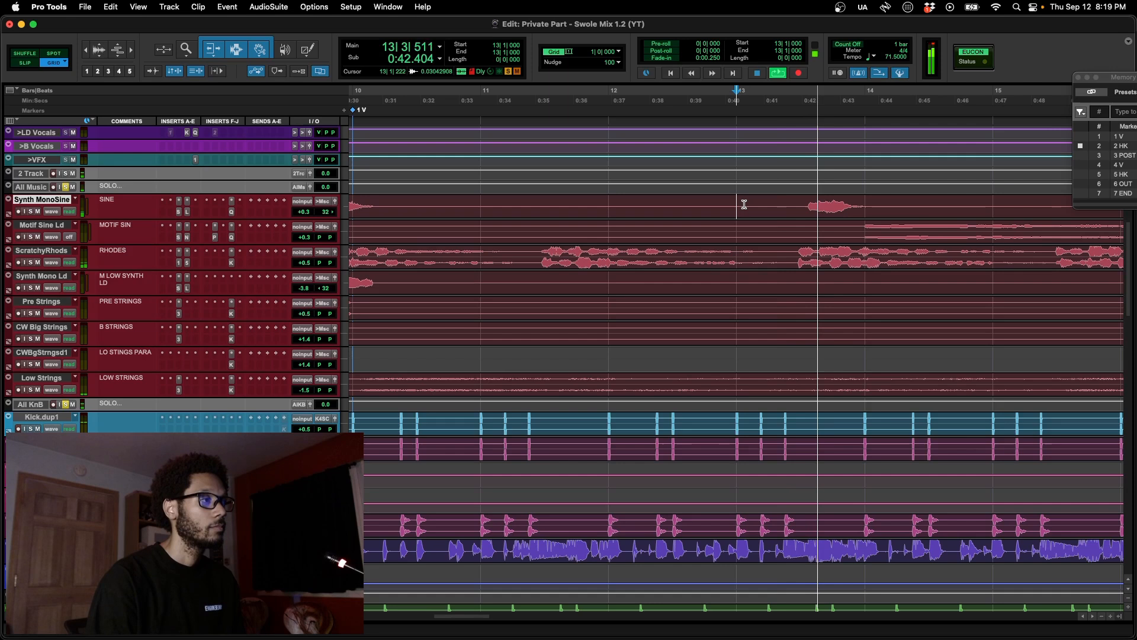
key("space")
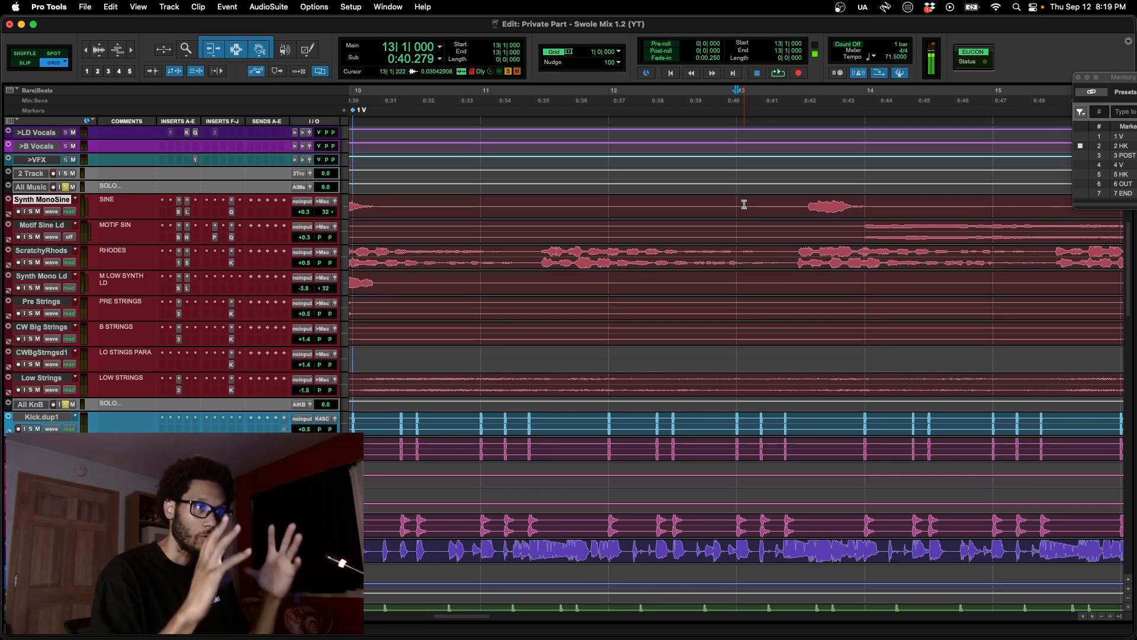
Step: Replay the soloed music, kick and bass from bar 13 with a wider stretch of the timeline in view
key("space")
key("r")
key("r")
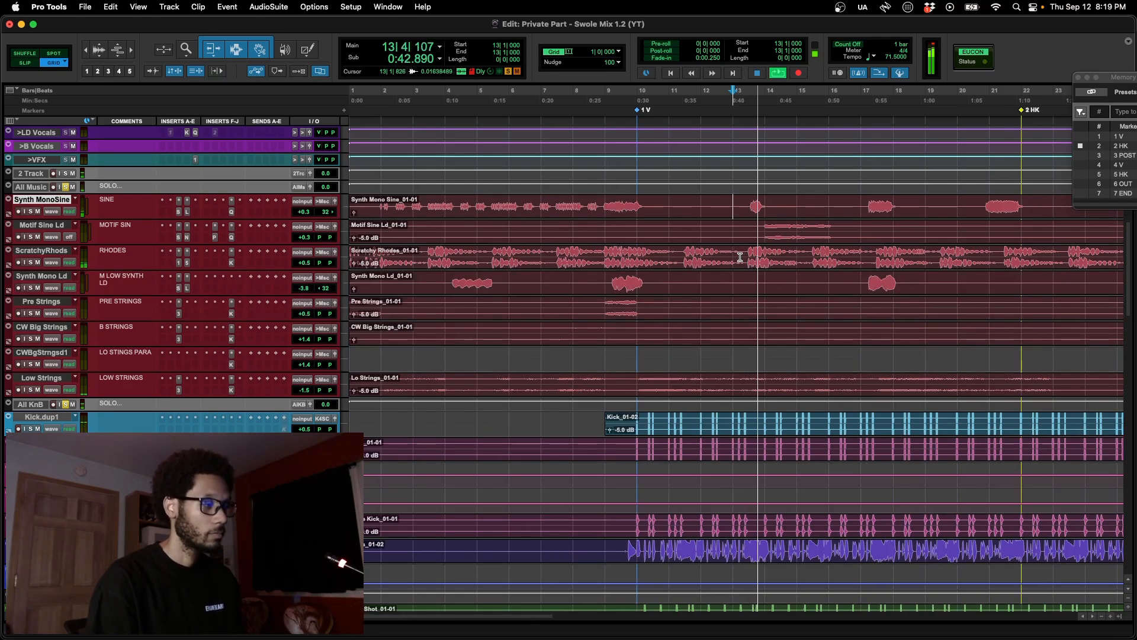
scroll(740, 257, "right", 2)
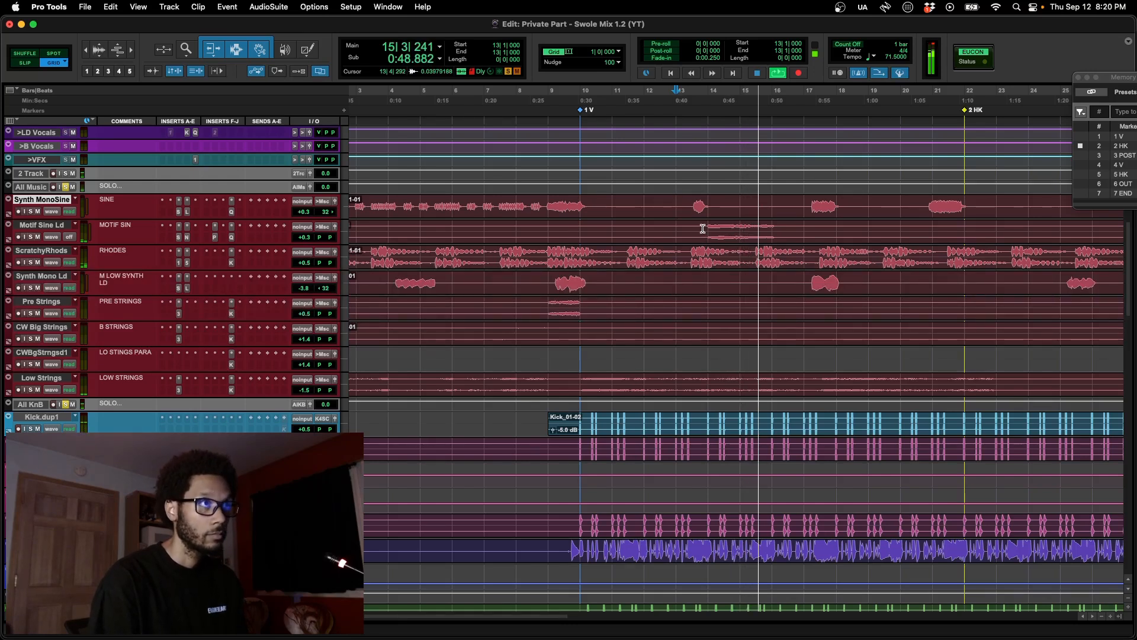
key("space")
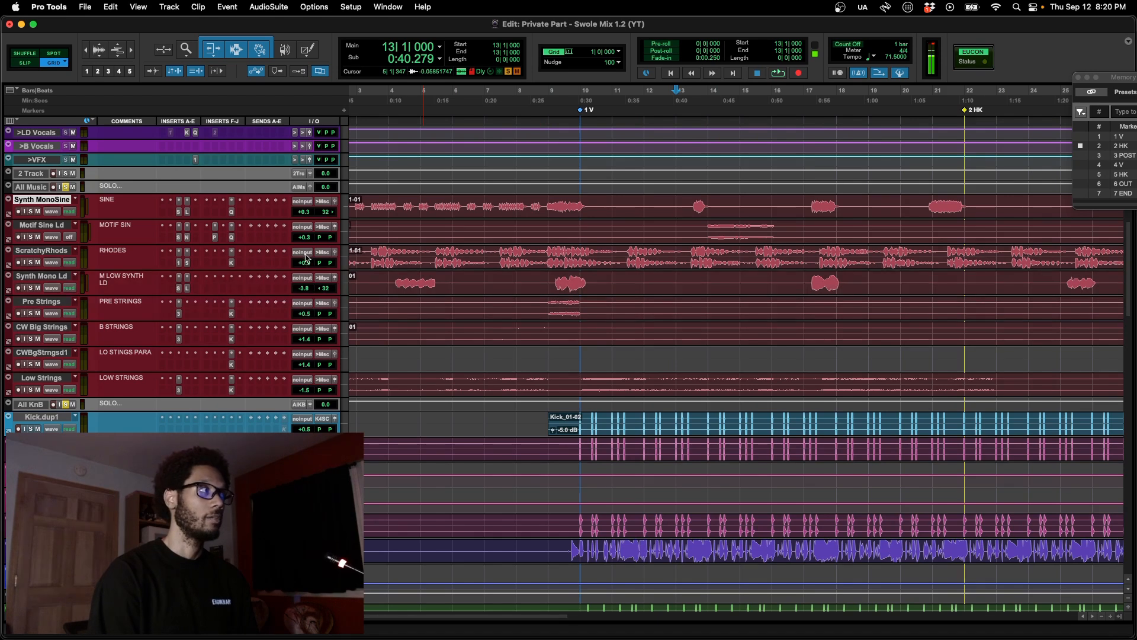
Step: Play from bar 13 again while pushing the ScratchyRhods volume up to hear it overpower the balance
key("space")
left_click_drag(306, 256, 307, 221)
key("space")
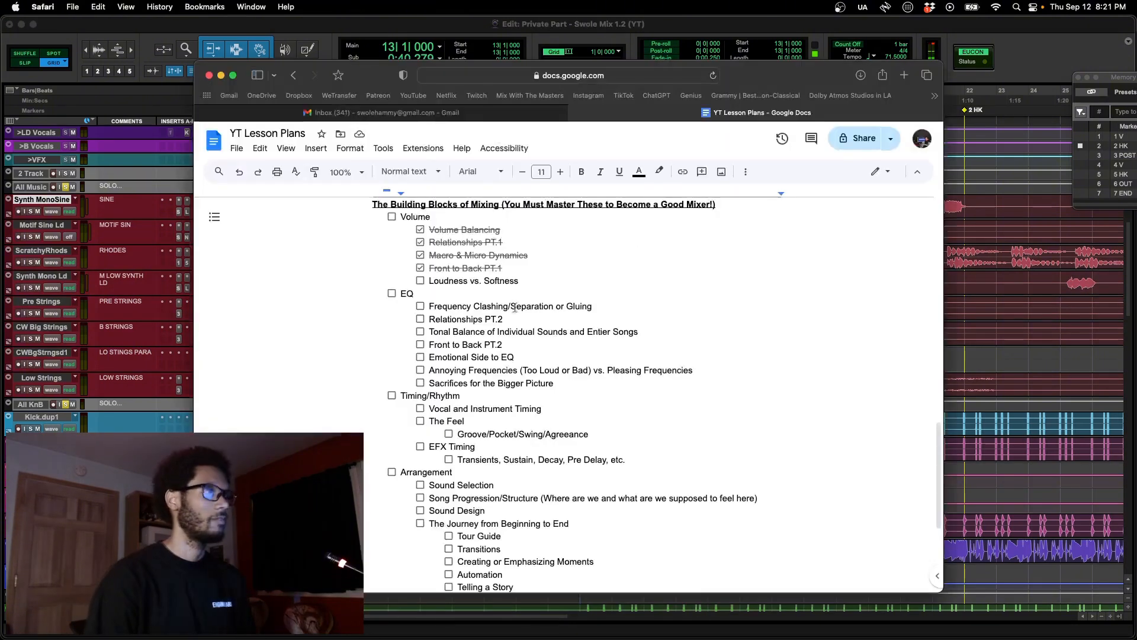
Step: Return to Pro Tools, solo the AllVocals group with the music, kick and bass, and play from bar 13
scroll(683, 218, "down", 15)
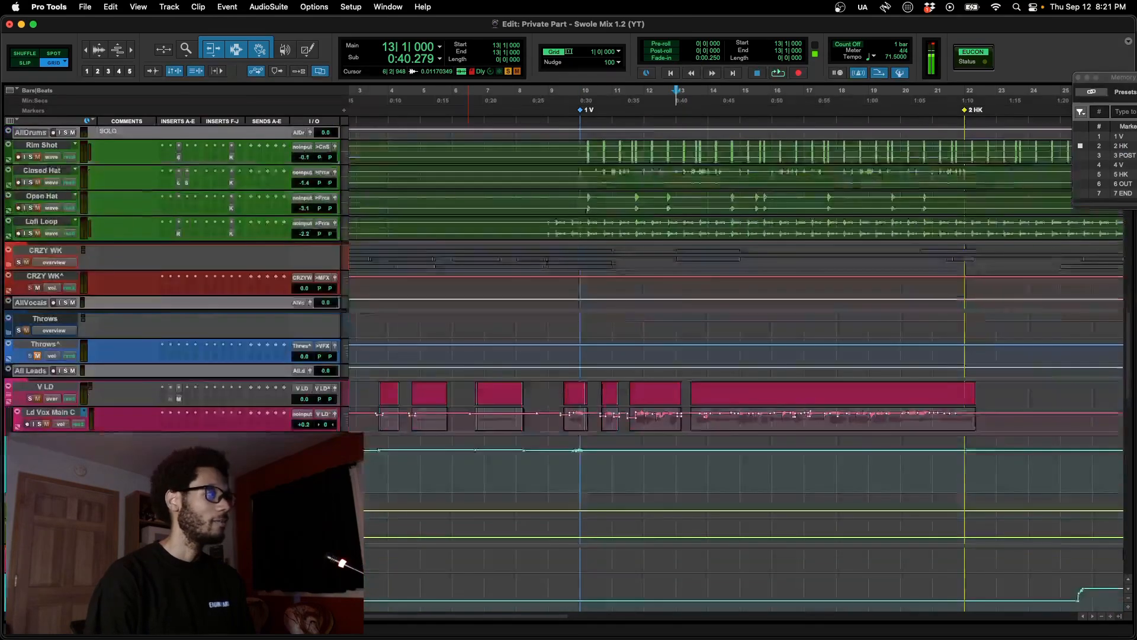
scroll(66, 423, "down", 1)
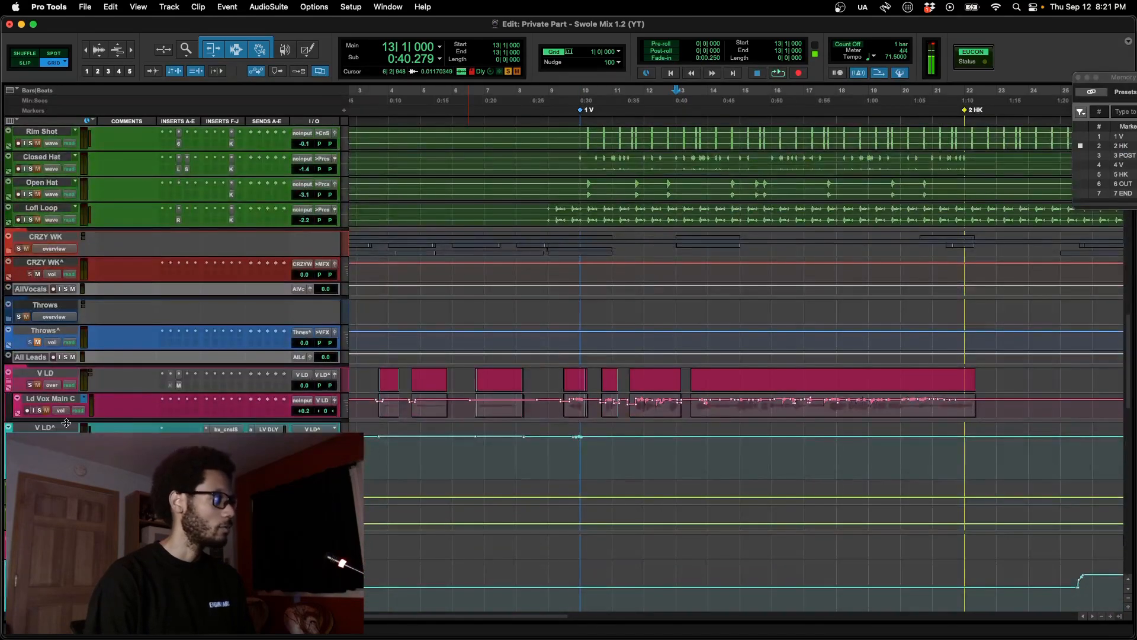
key("space")
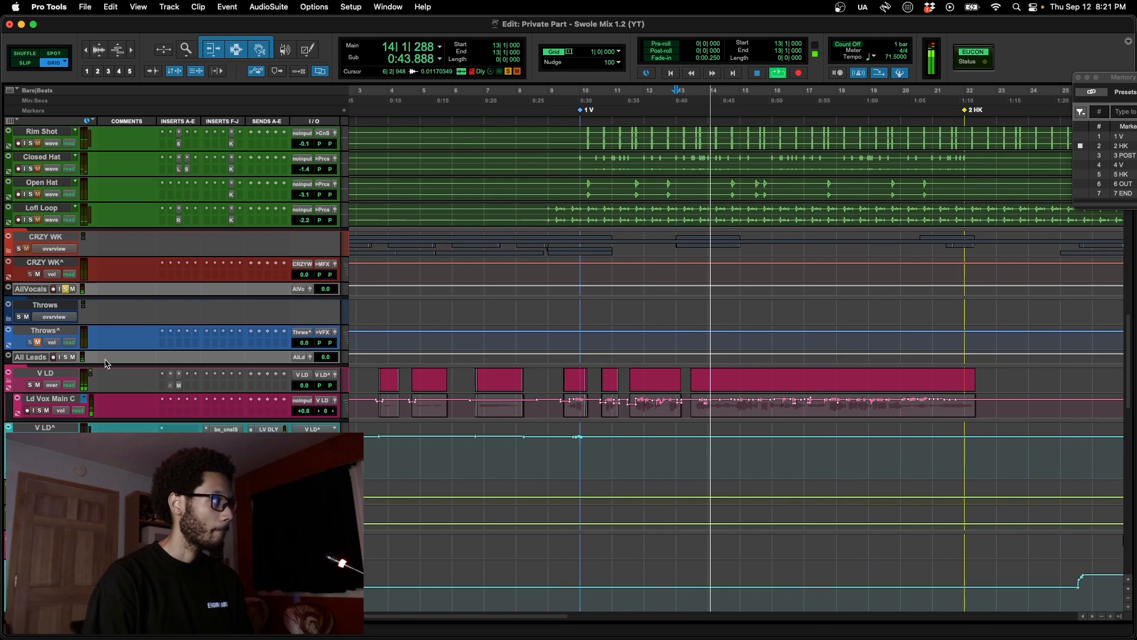
scroll(105, 363, "down", 15)
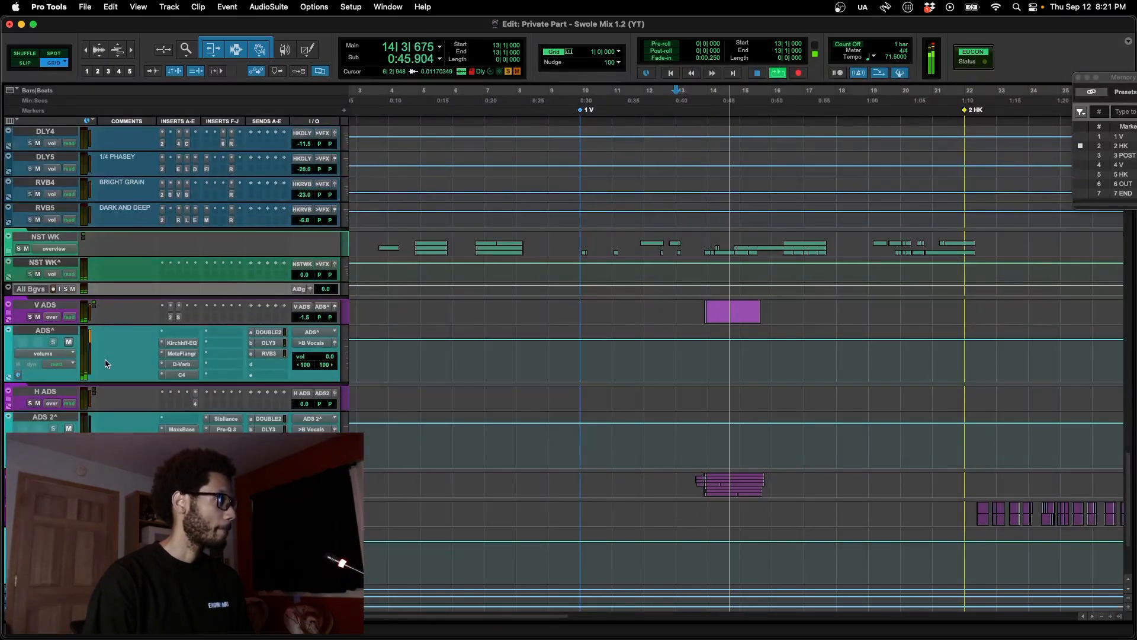
scroll(106, 363, "up", 1)
scroll(176, 374, "up", 4)
scroll(176, 374, "up", 12)
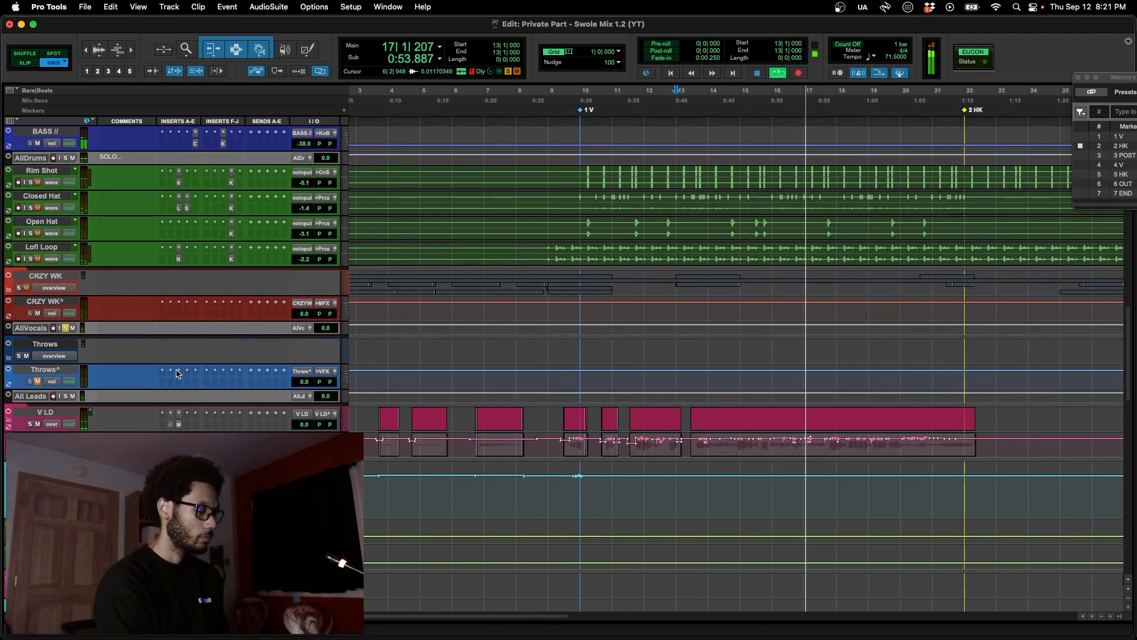
key("space")
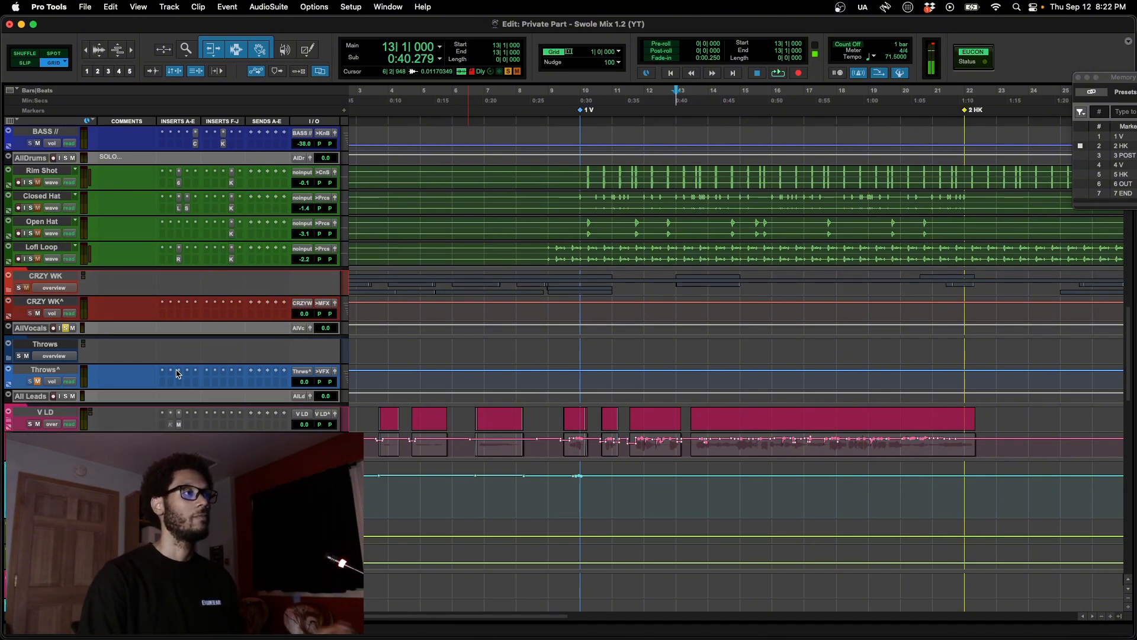
Step: Play the soloed vocals and instruments from bar 9, then collapse the V LD folder track
left_click(553, 413)
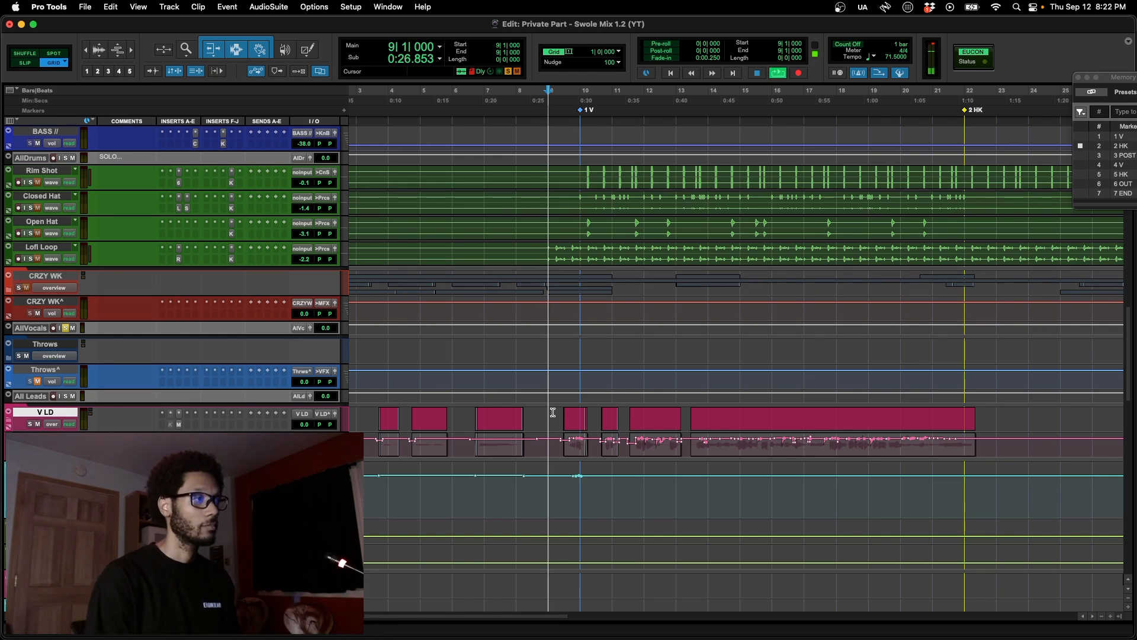
key("space")
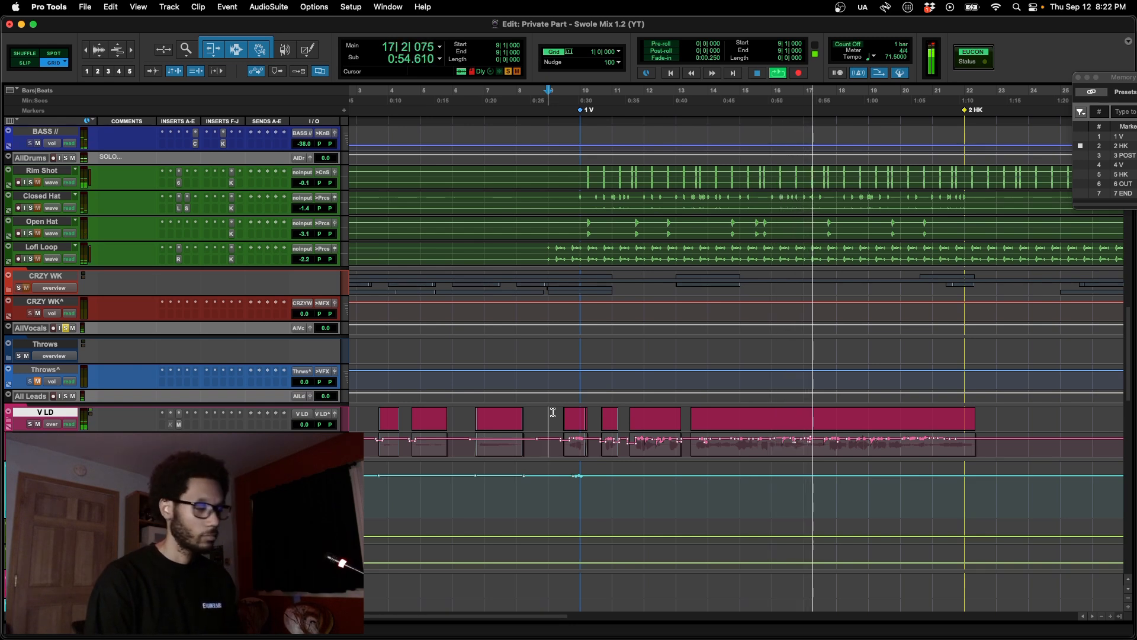
key("space")
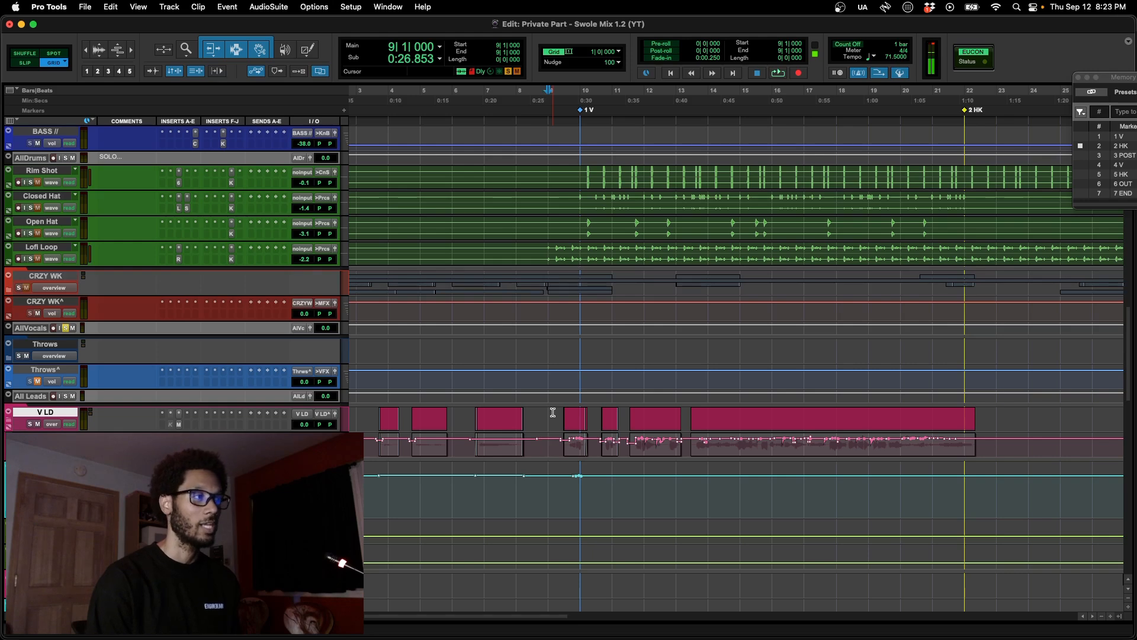
left_click(8, 418)
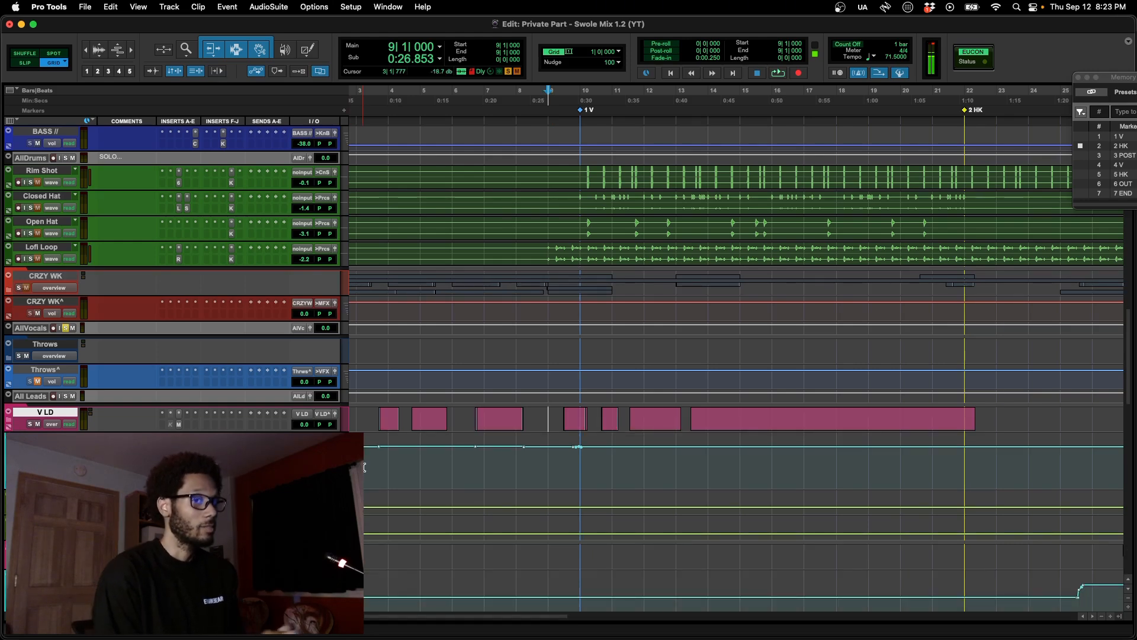
Step: Unmute the Kick track and play the soloed groups from bar 10 to hear the fuller low end
scroll(545, 475, "up", 10)
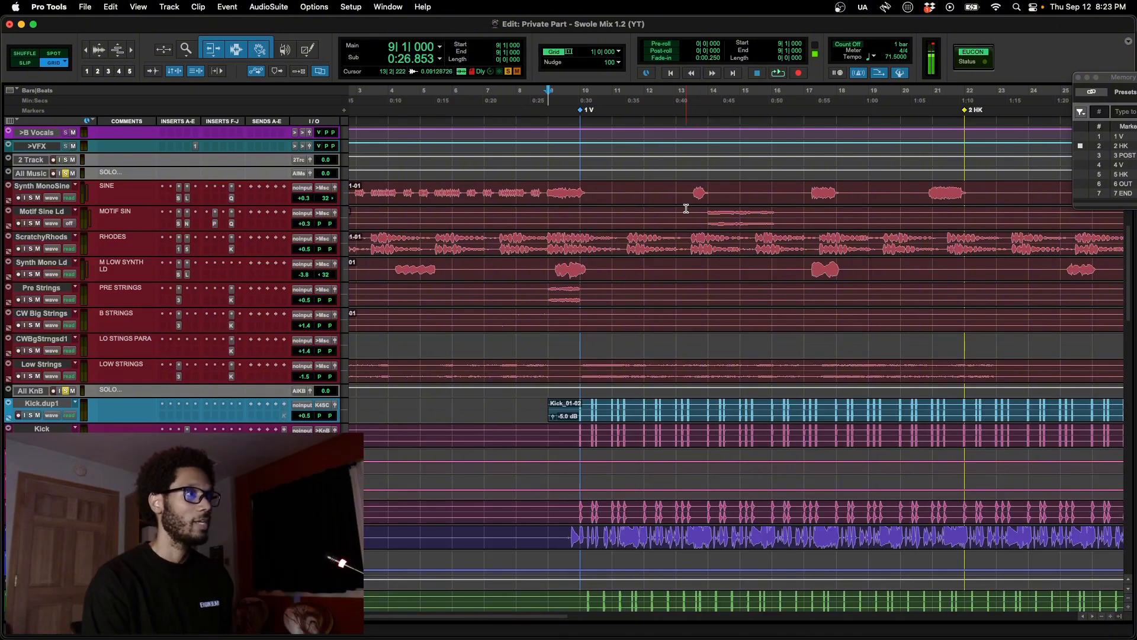
scroll(714, 243, "down", 2)
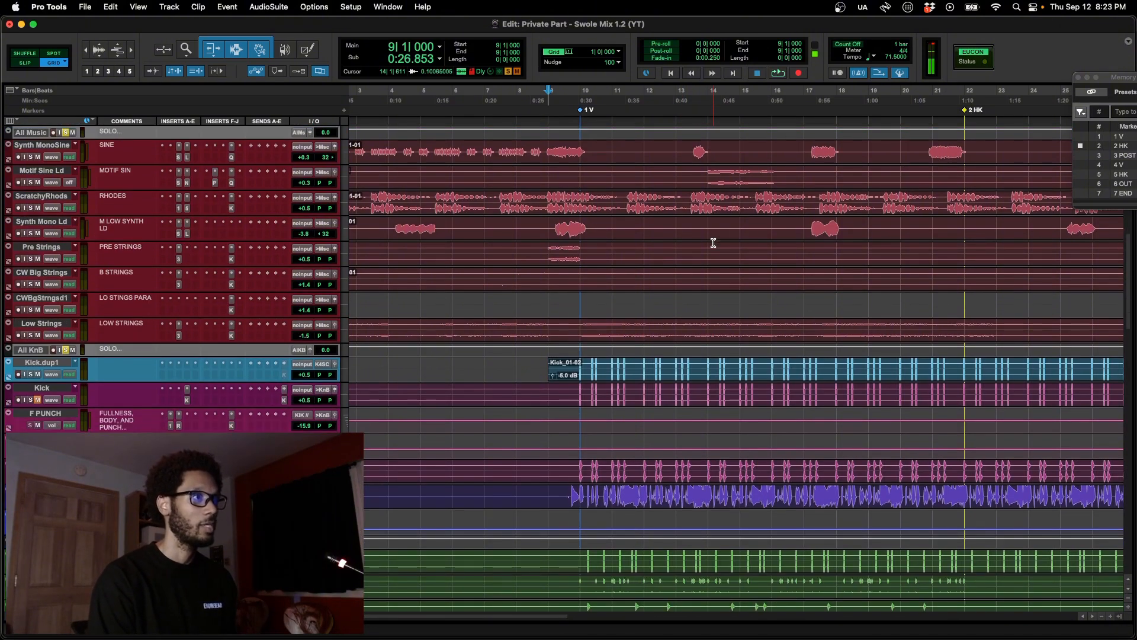
scroll(677, 336, "down", 3)
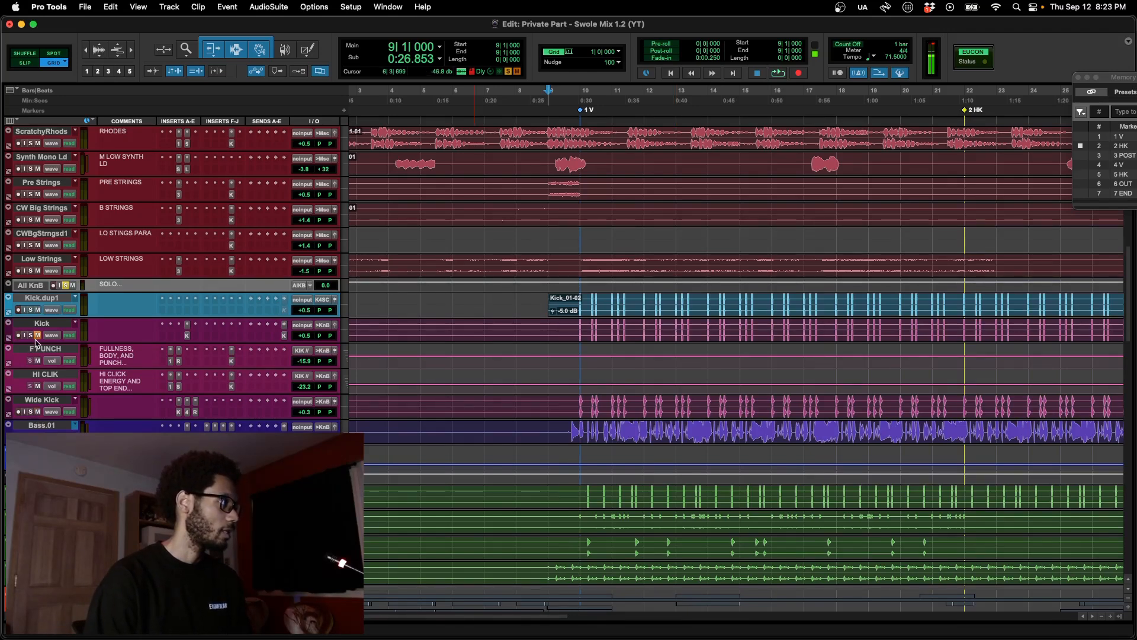
left_click(571, 300)
key("space")
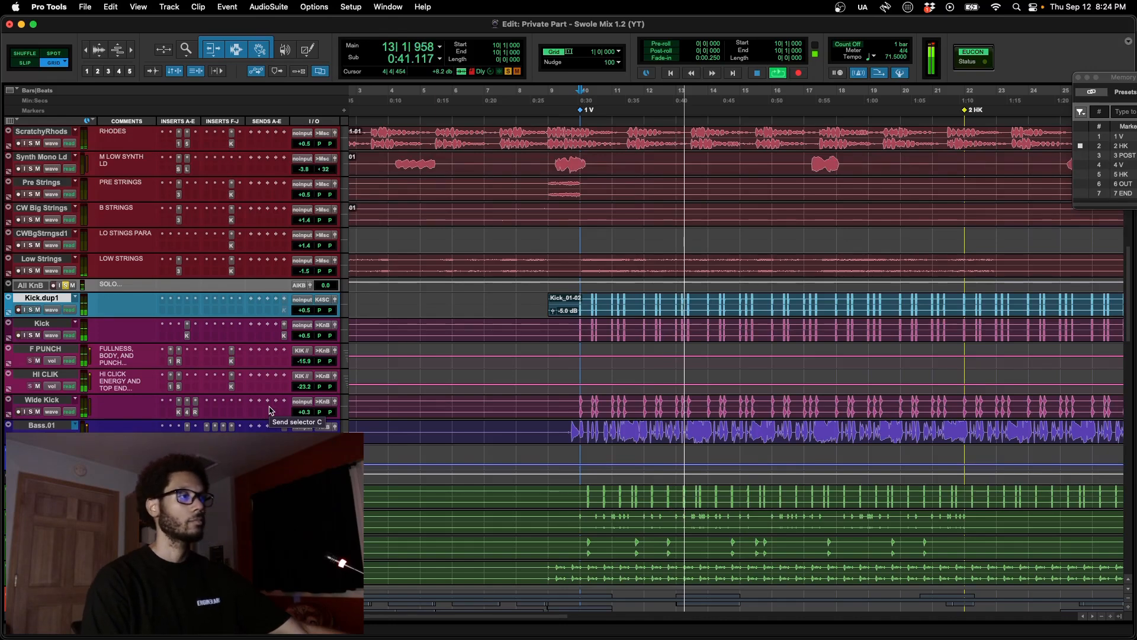
key("space")
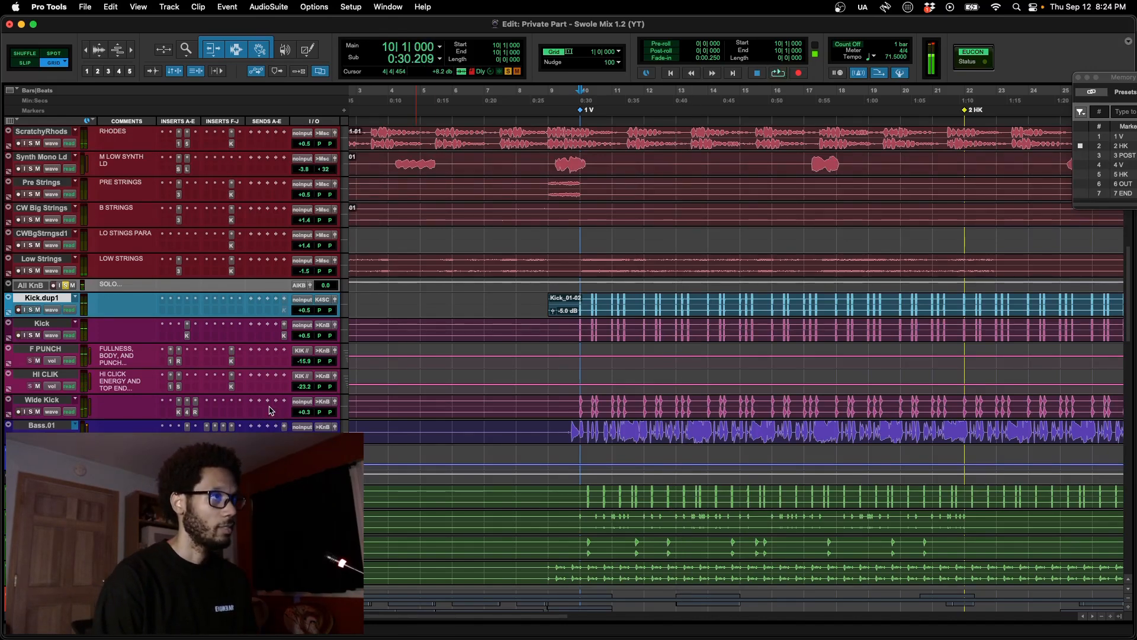
Step: Check off Loudness vs. Softness and Volume in the YT Lesson Plans document, then return to Pro Tools
key("super+Tab")
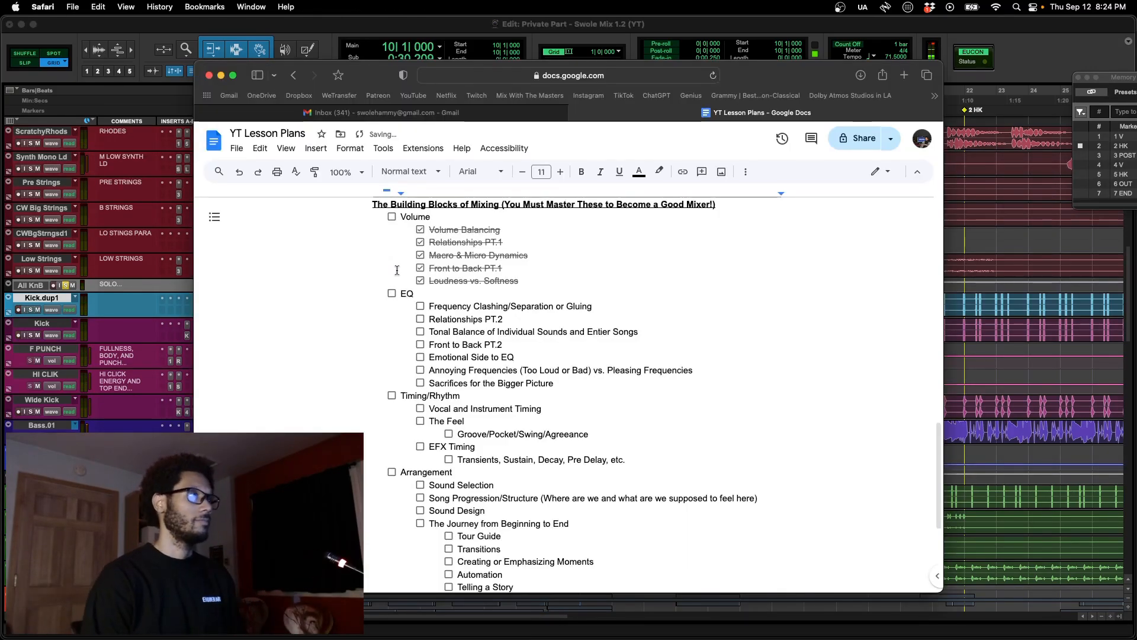
left_click(391, 217)
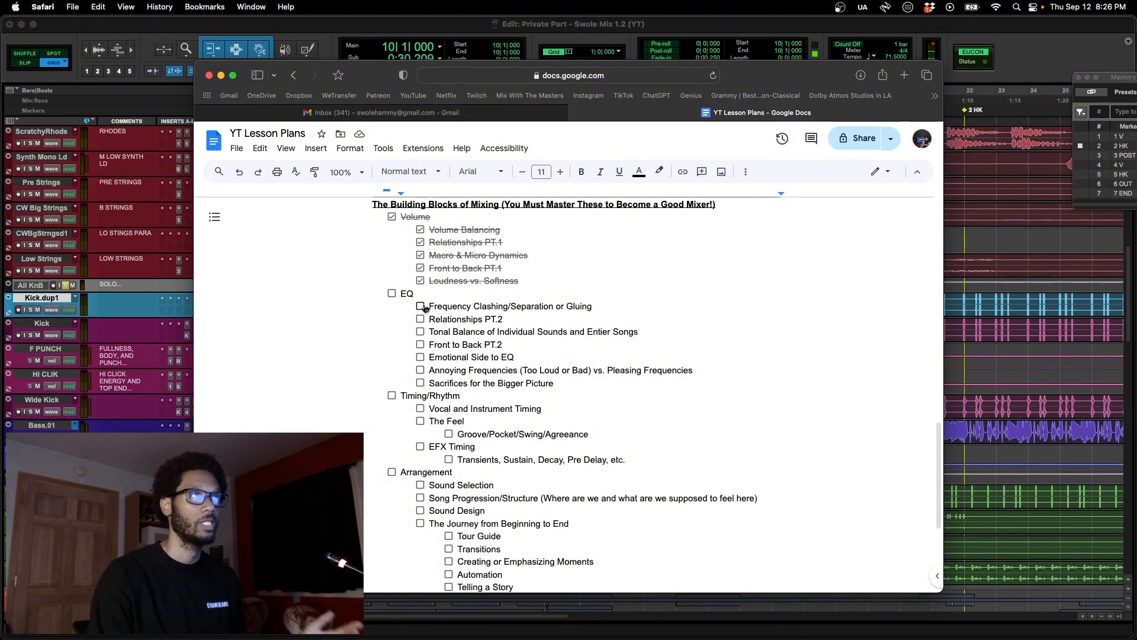
key("super+Tab")
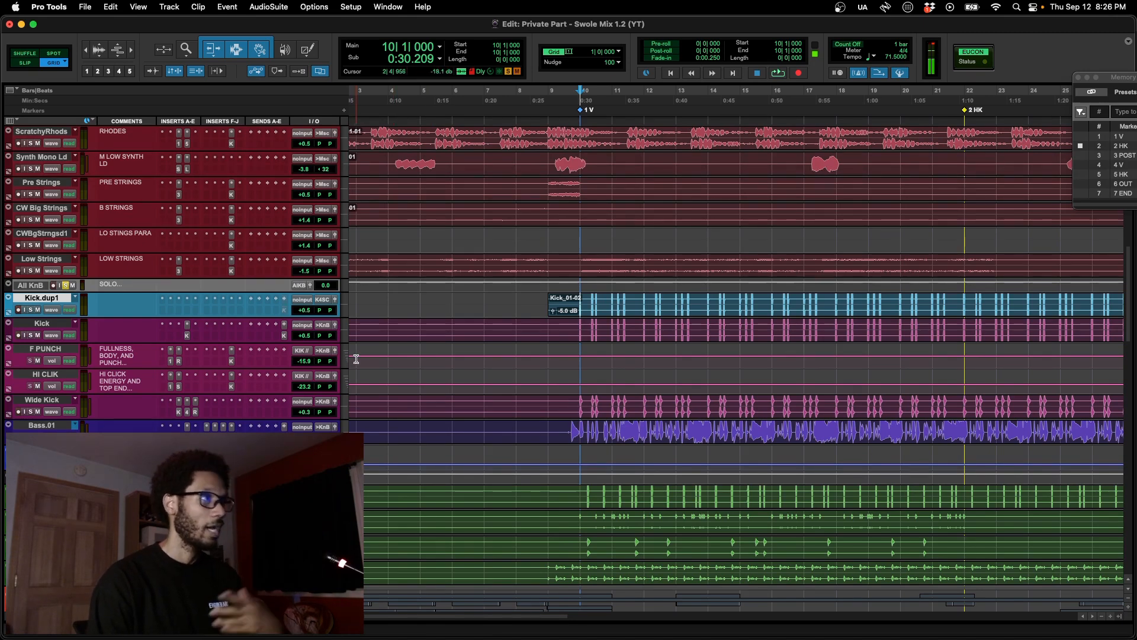
Step: Play the soloed groups from bar 10 and open the soothe2 plug-in on the Bass.01 track, placing its window over the Edit window
left_click(577, 327)
key("super+bracketright")
key("super+equal")
scroll(578, 326, "right", 15)
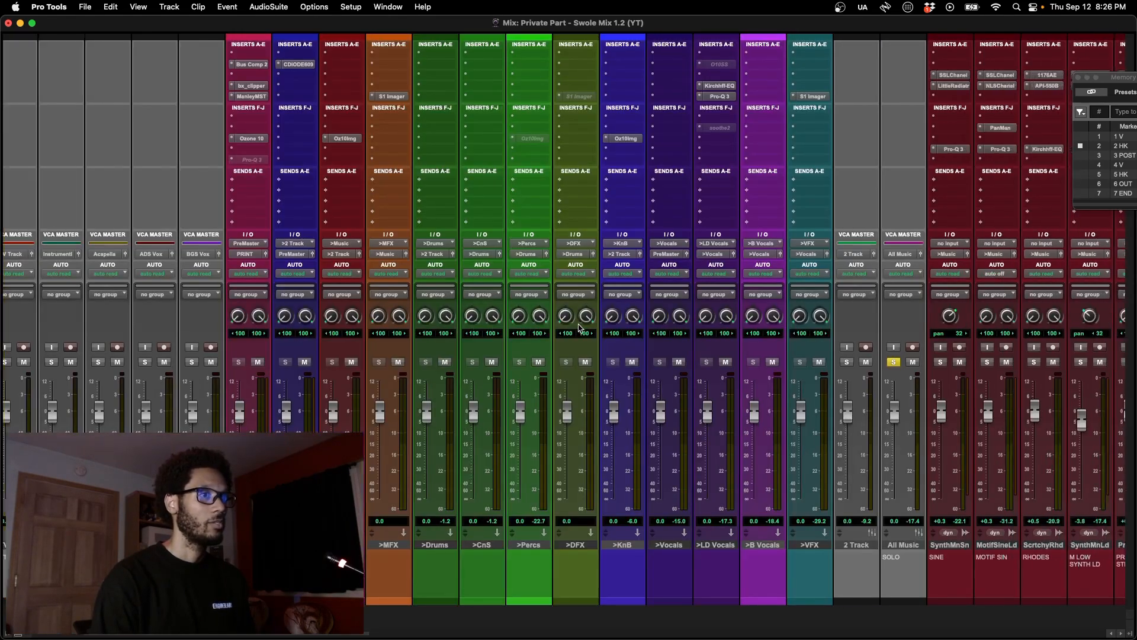
key("space")
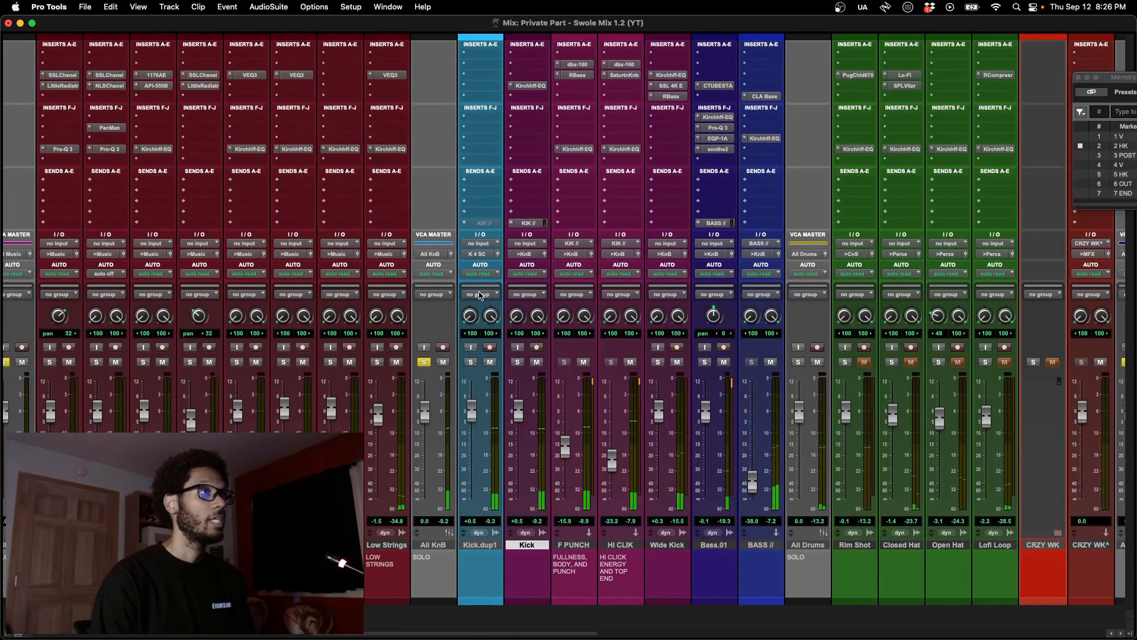
left_click(717, 149)
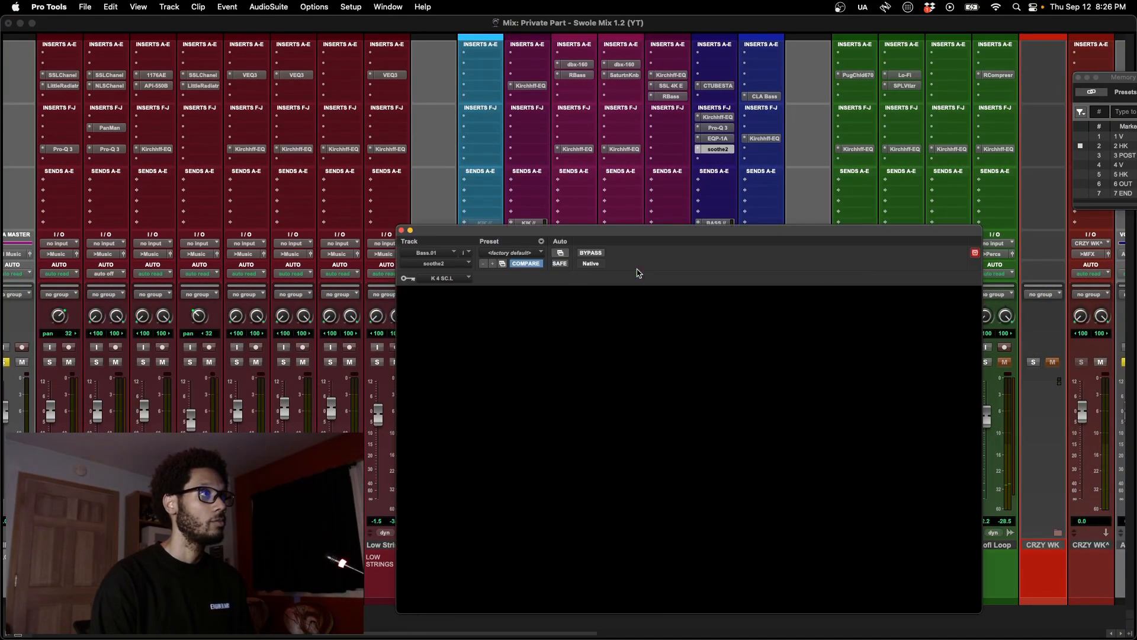
key("super+equal")
left_click_drag(630, 237, 710, 187)
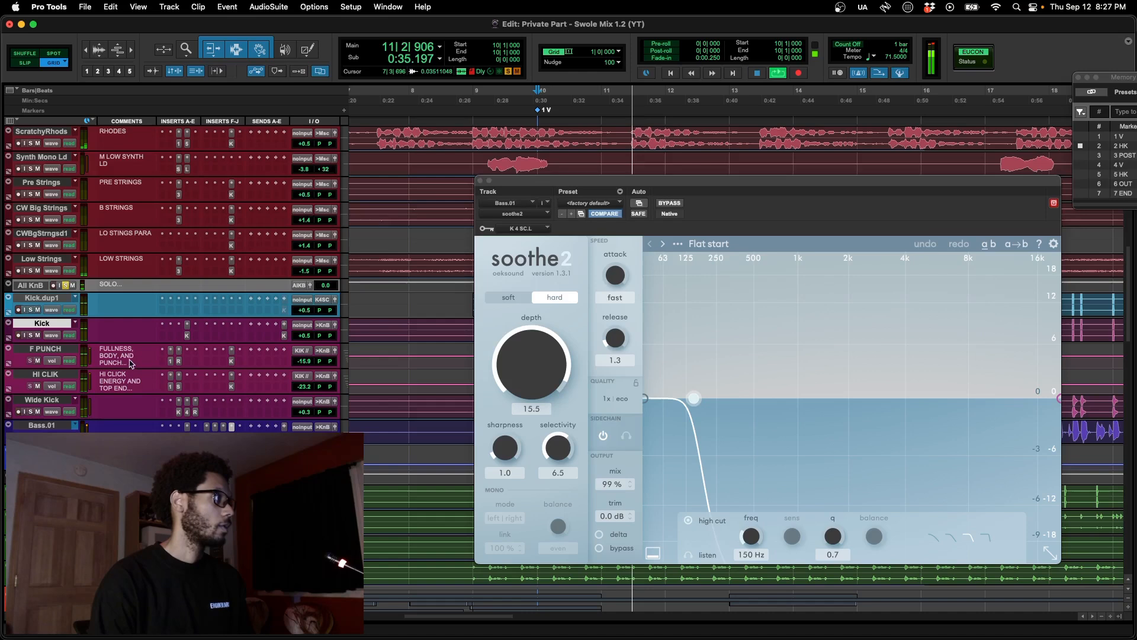
Step: Play from bar 10 and compare the bass with soothe2 bypassed and active, then stop playback
key("space")
key("space")
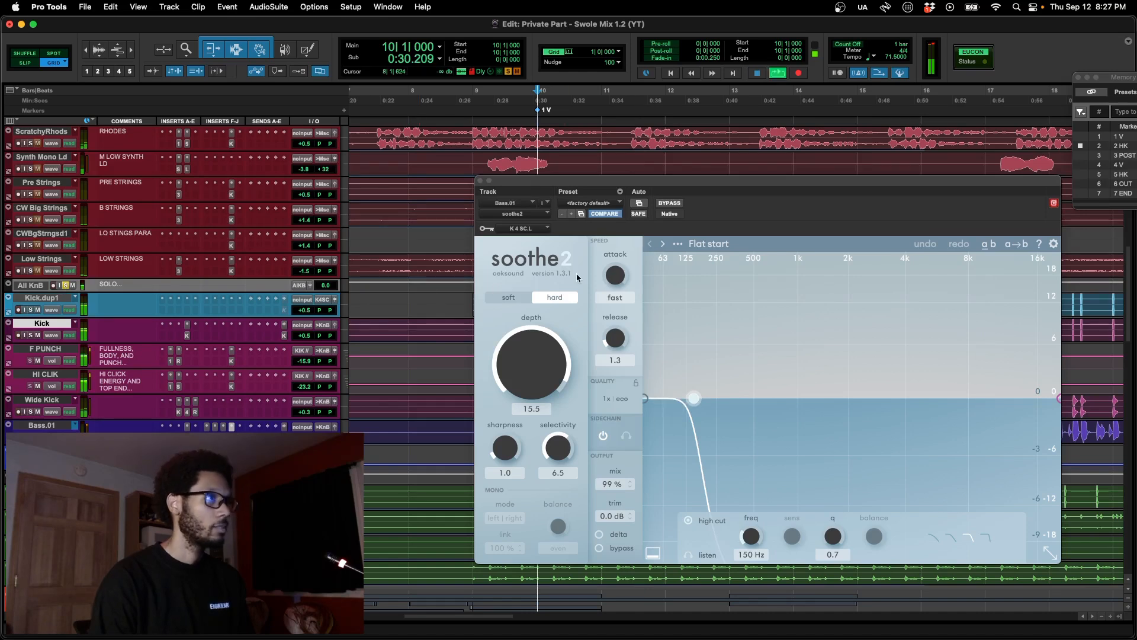
left_click(669, 203)
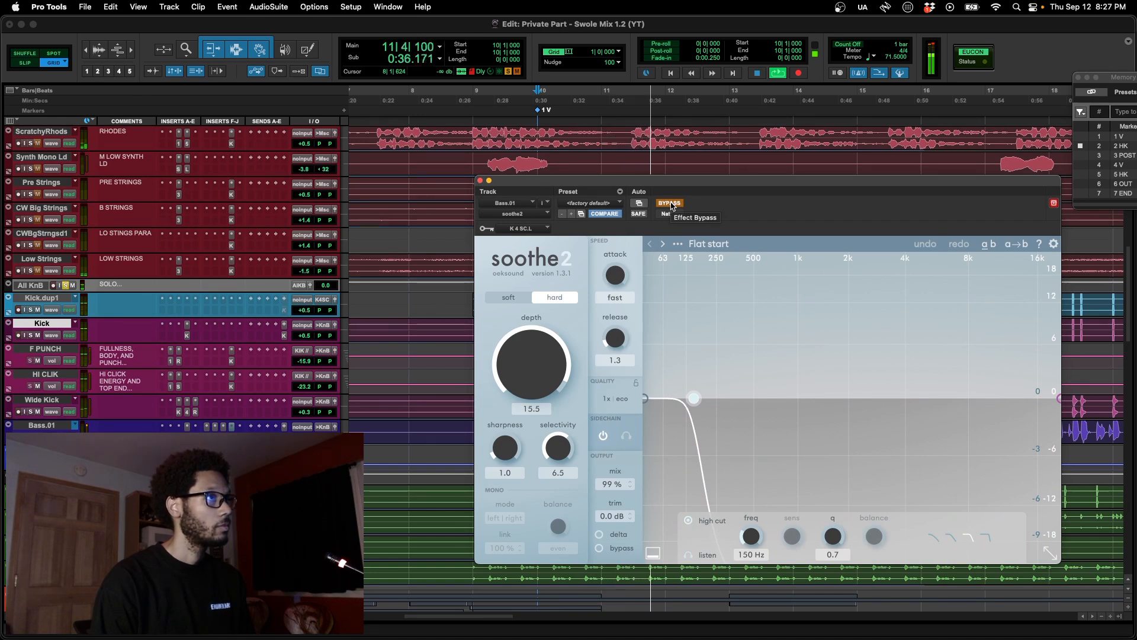
left_click(670, 203)
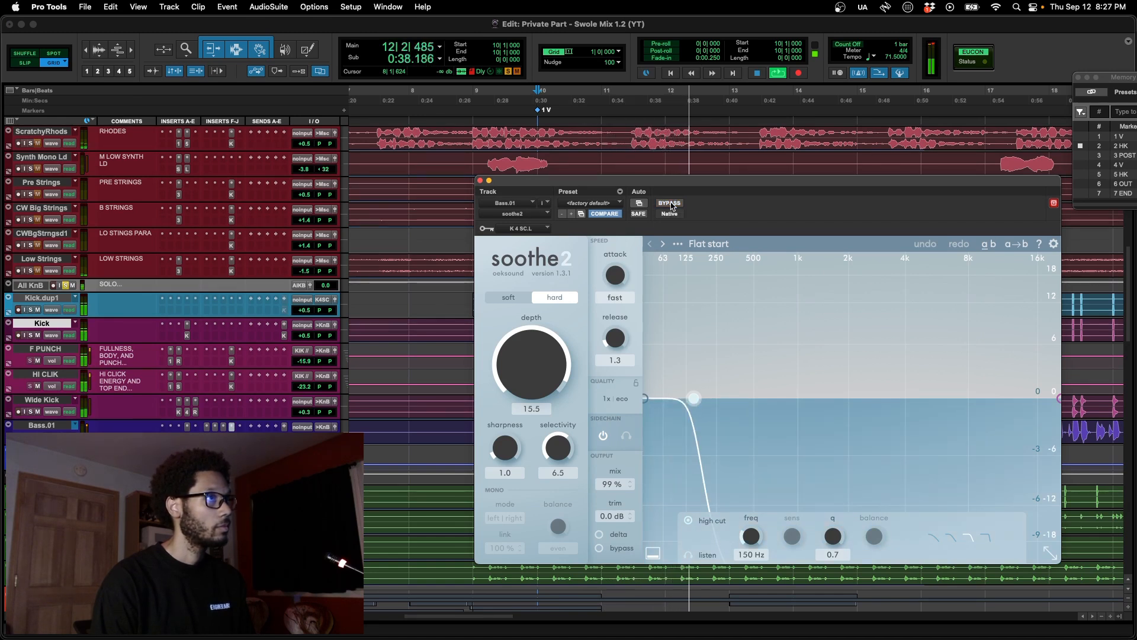
key("space")
left_click_drag(520, 193, 516, 183)
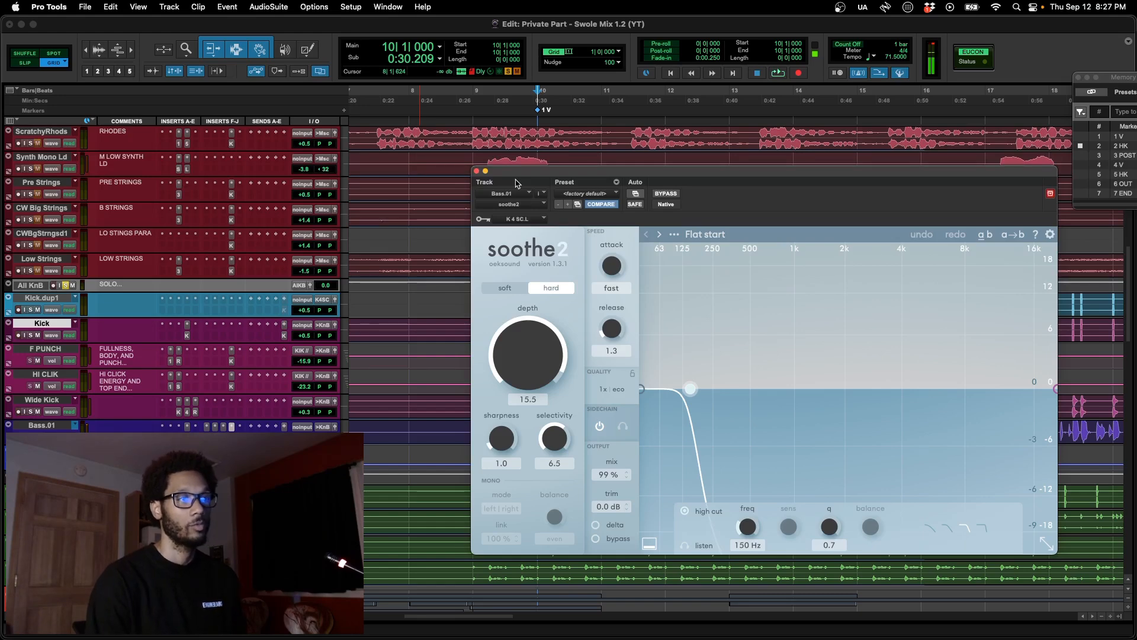
Step: Close soothe2, open Kirchhoff-EQ on Bass.01 and compare the 110 Hz bell cut off and on during playback
left_click(476, 171)
key("super+equal")
scroll(532, 196, "right", 2)
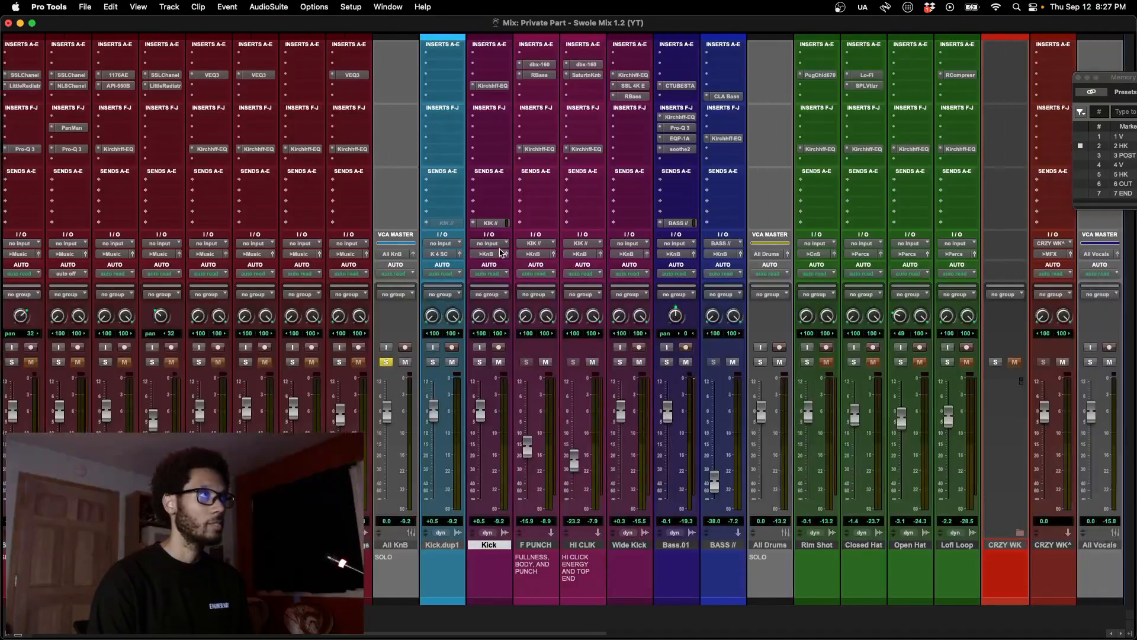
scroll(531, 196, "right", 1)
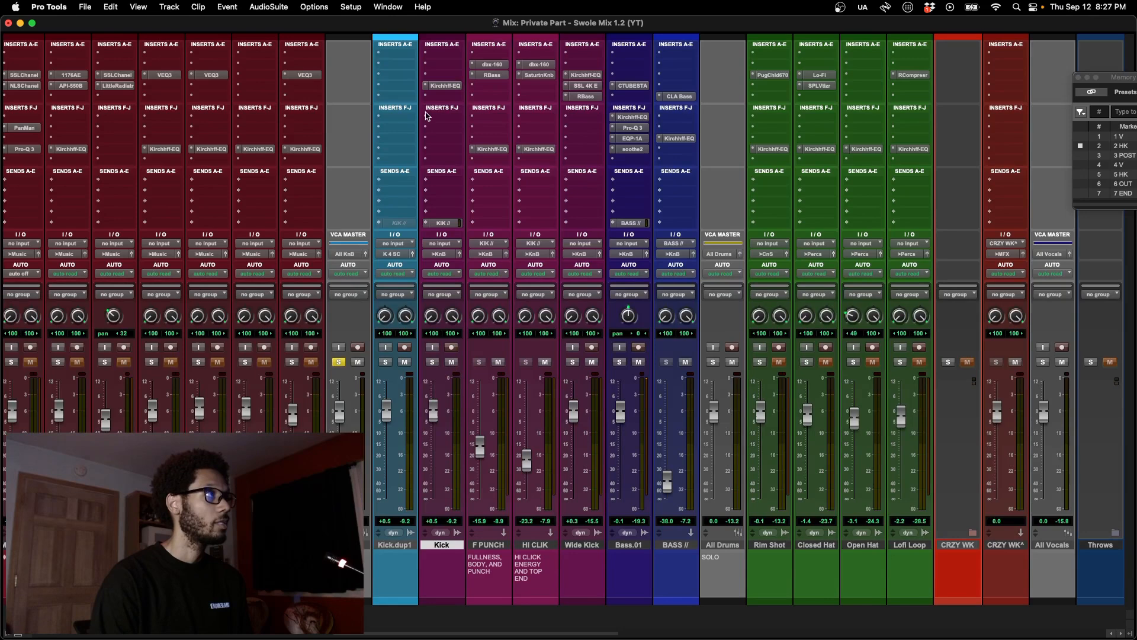
left_click(632, 117)
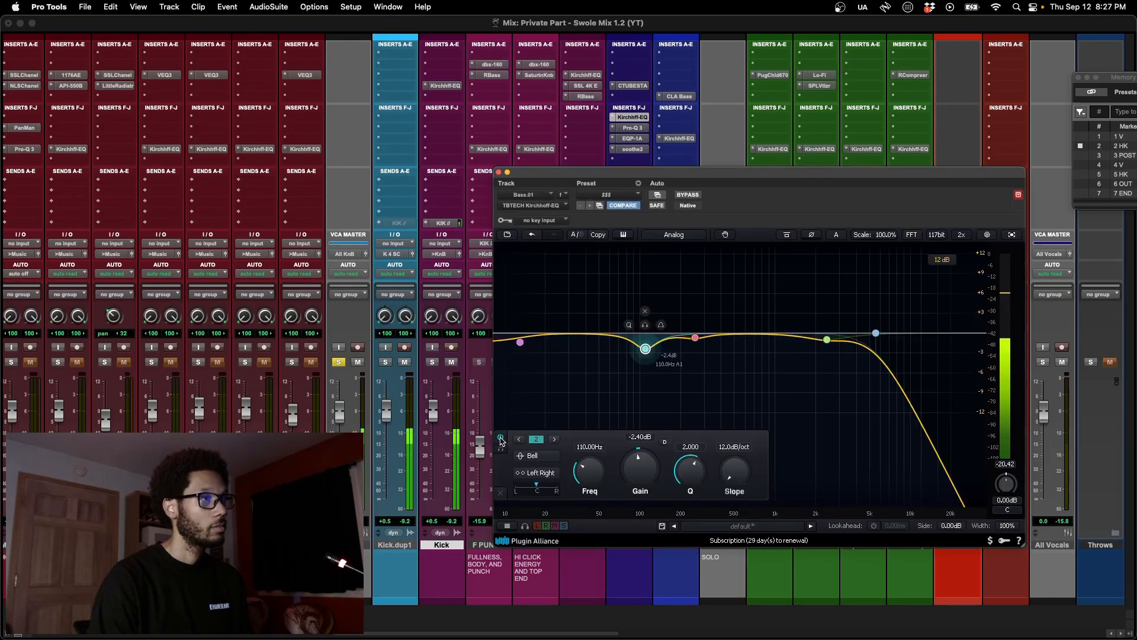
left_click(500, 439)
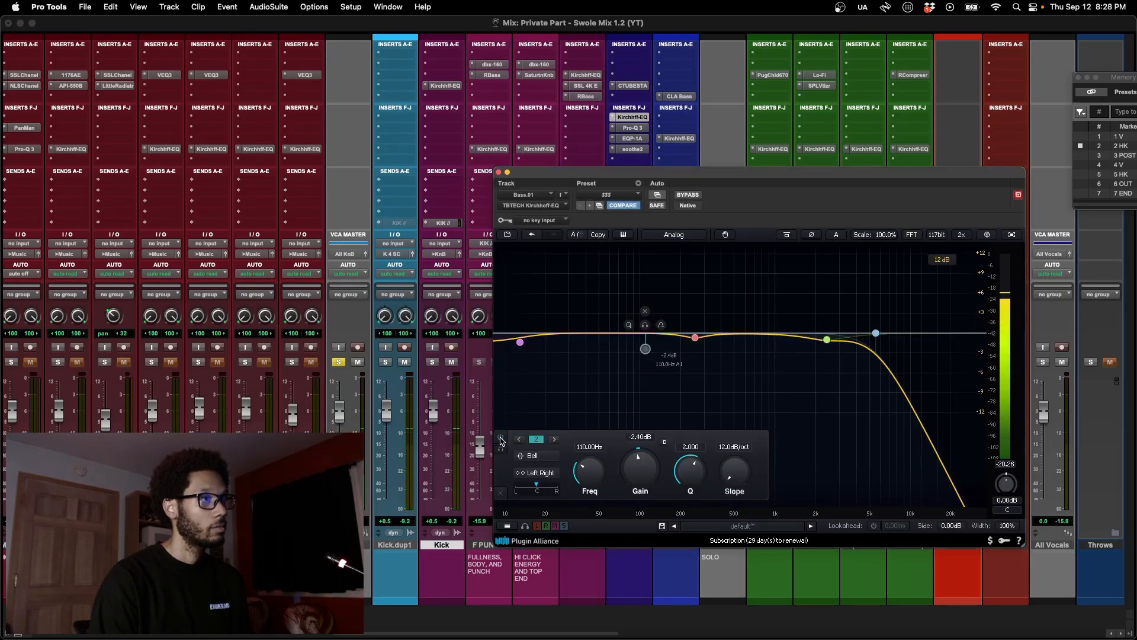
left_click(500, 439)
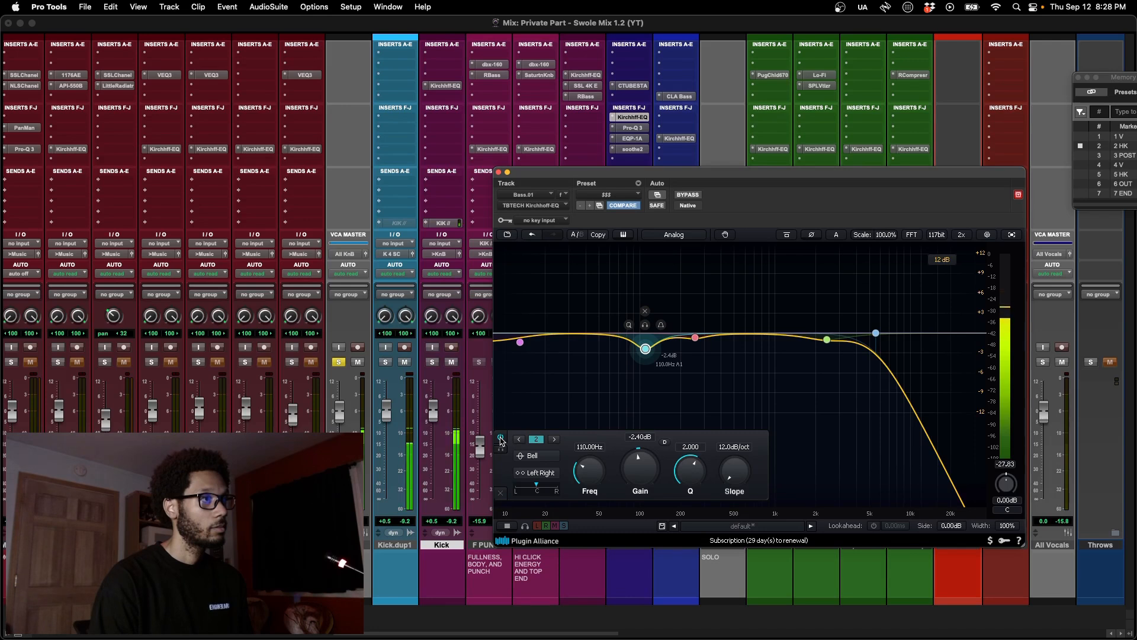
key("space")
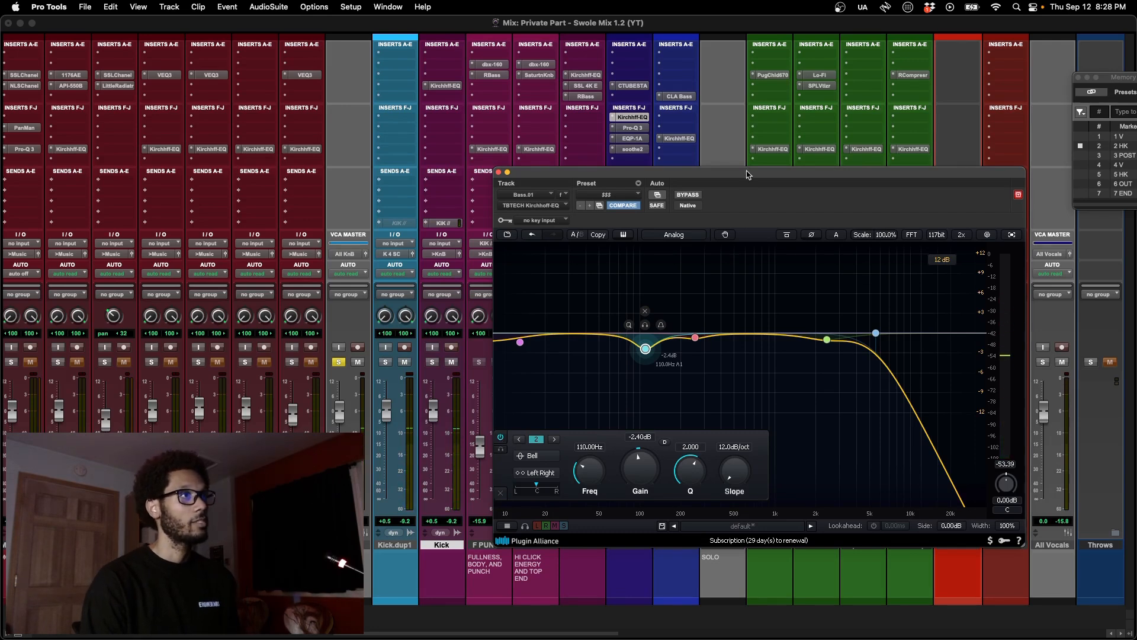
Step: Examine the 110 Hz bell and the 13 Hz low shelf in the Bass.01 Kirchhoff-EQ, then close the plug-in
left_click_drag(746, 172, 731, 142)
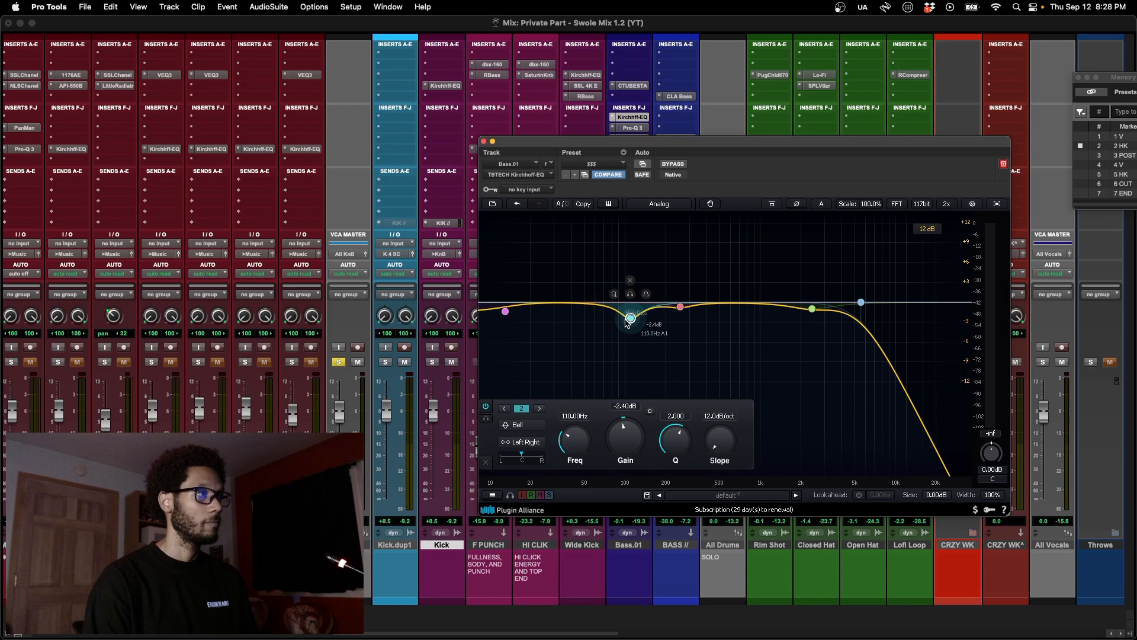
left_click(505, 311)
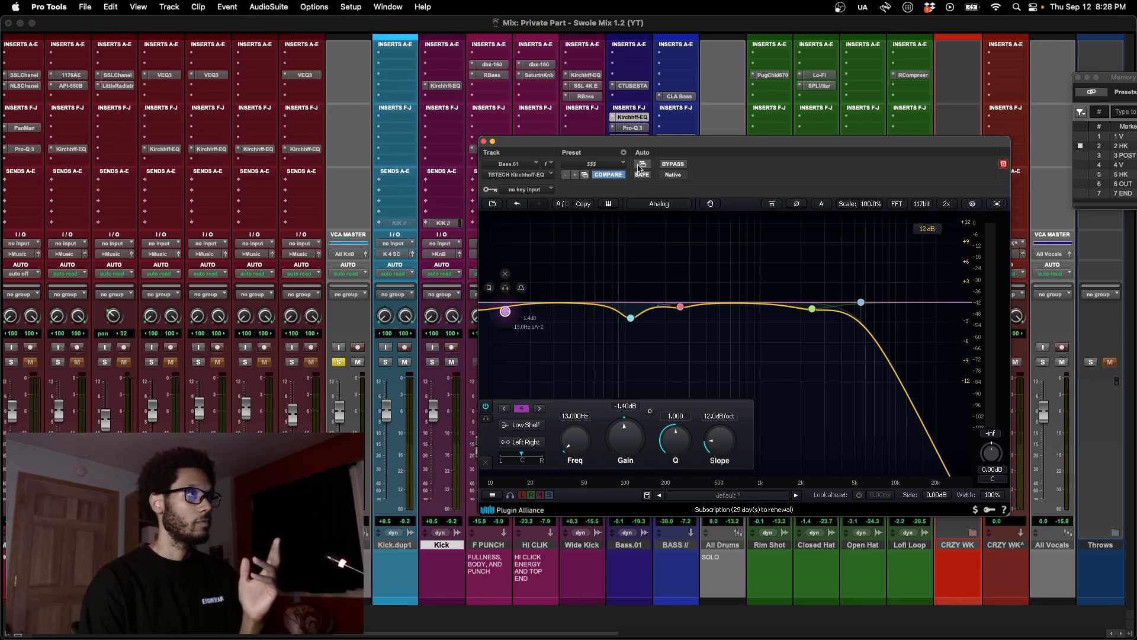
left_click_drag(649, 146, 674, 178)
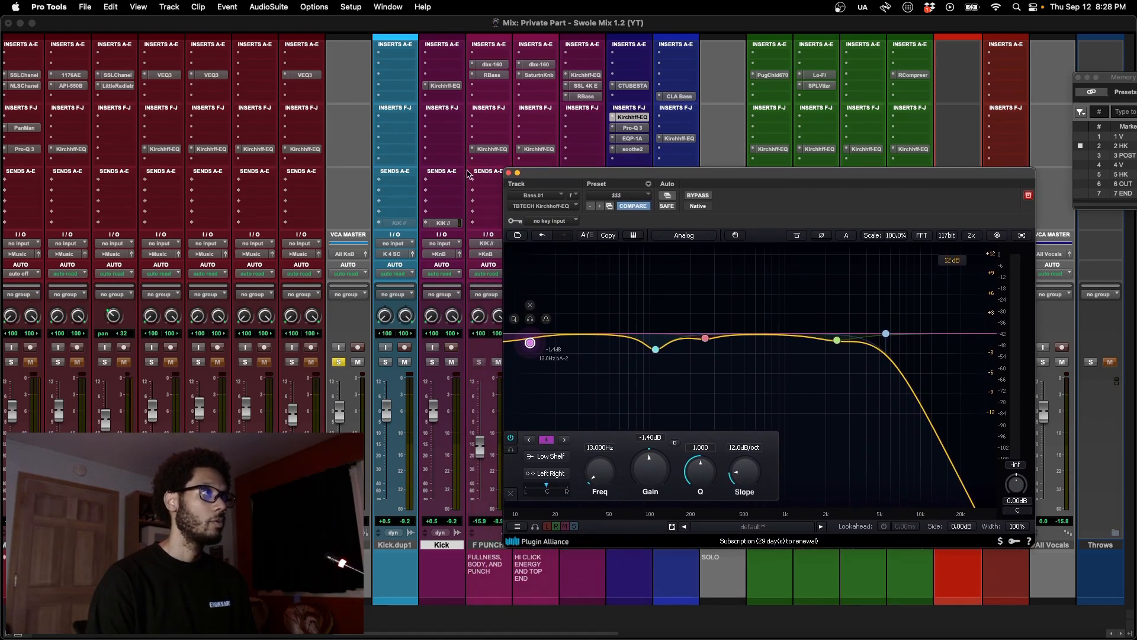
left_click(508, 172)
Step: Unsolo the All KnB group, solo only the All Music group and play the music from bar 10
left_click(337, 363)
scroll(337, 370, "left", 15)
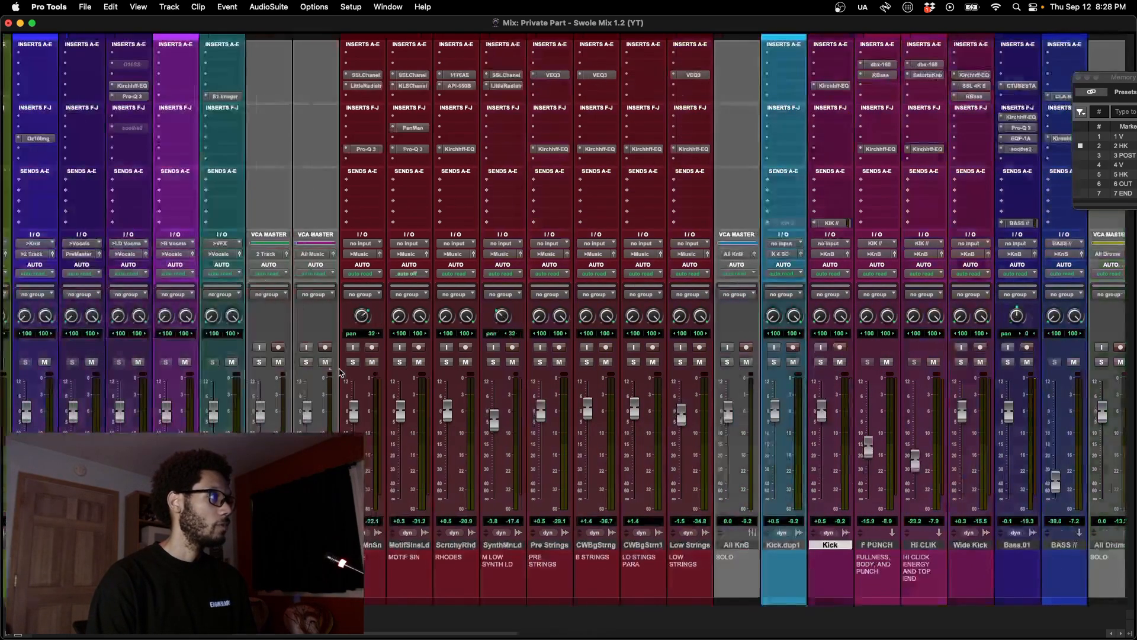
scroll(335, 376, "right", 20)
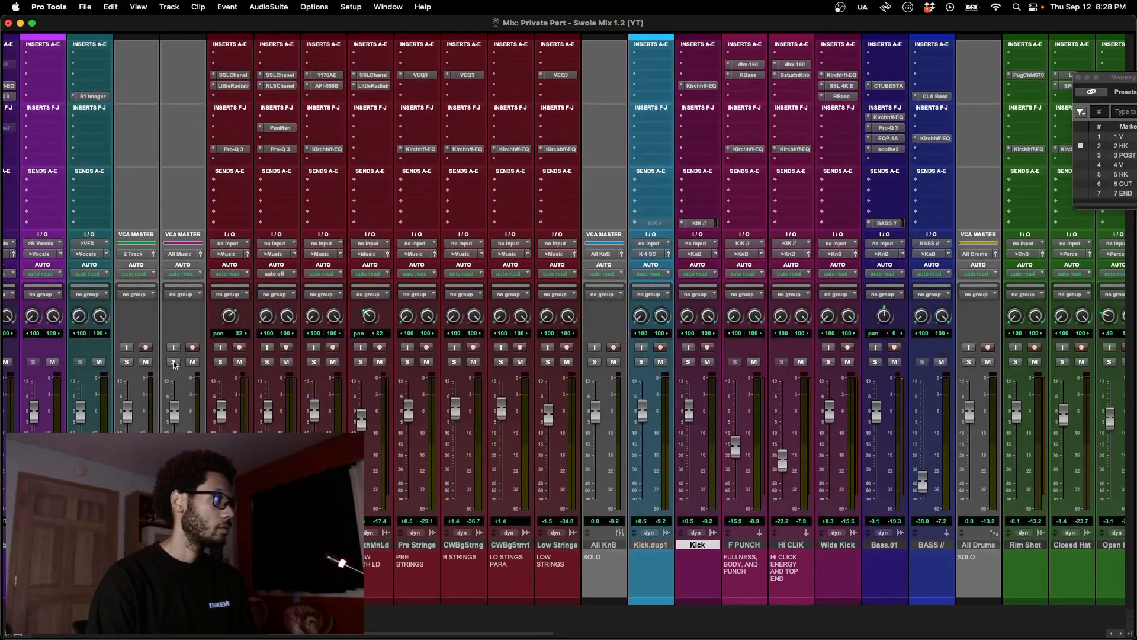
scroll(174, 364, "right", 20)
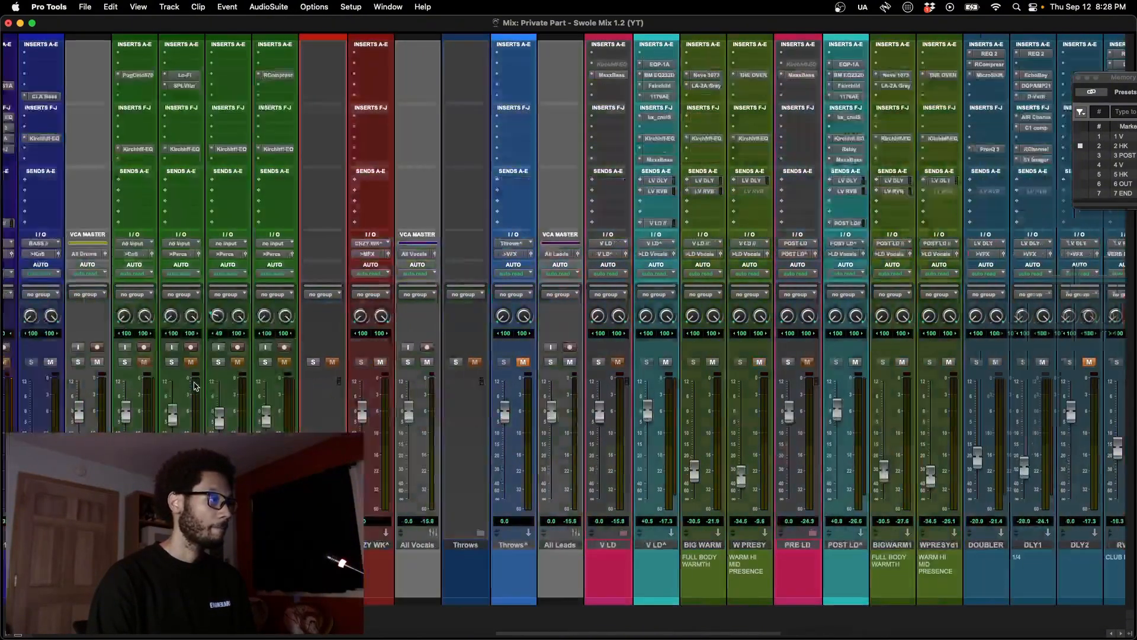
scroll(326, 396, "left", 20)
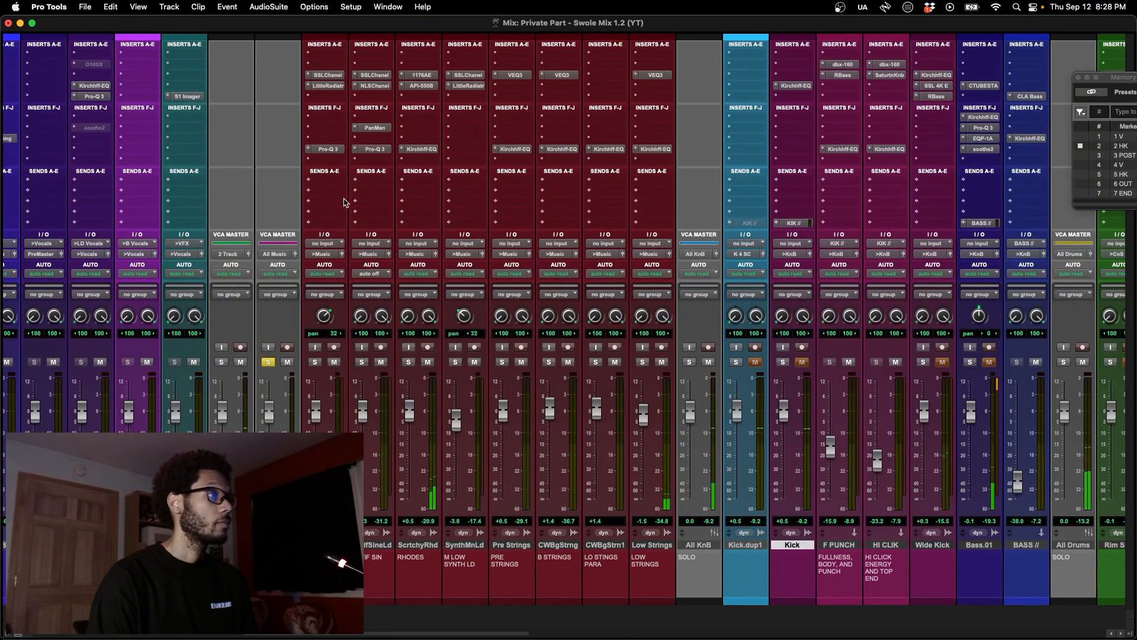
Step: Follow the soloed music over a wider timeline in the Edit window, then stop playback
key("super+equal")
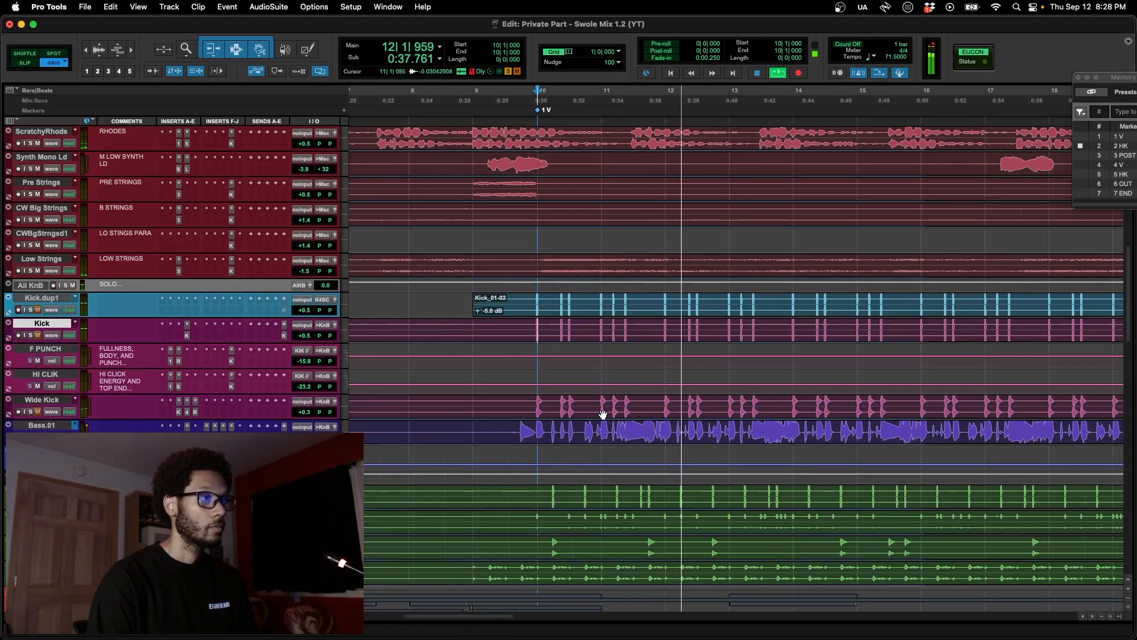
key("r")
scroll(603, 415, "right", 4)
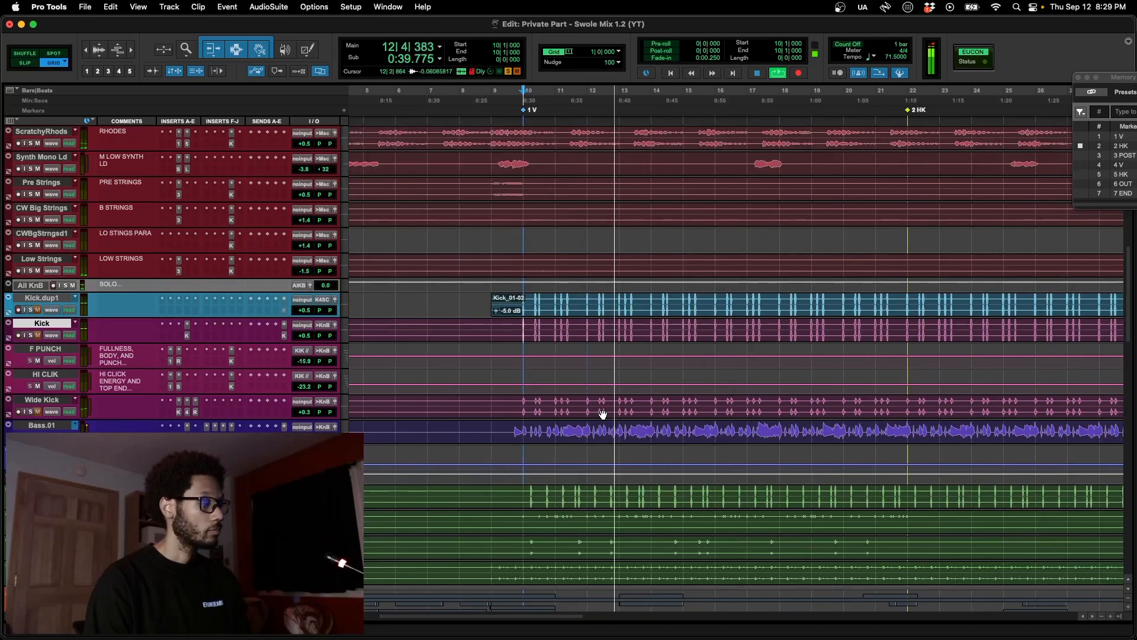
key("space")
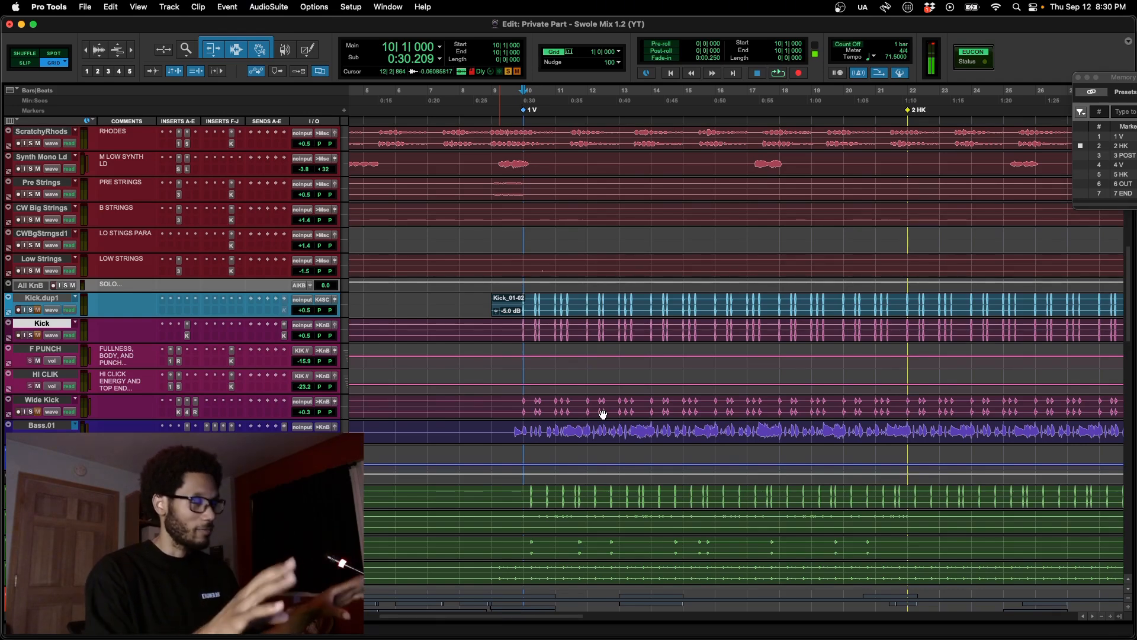
Step: Look over the music tracks from Synth MonoSine to Low Strings in the Edit and Mix windows
scroll(642, 494, "up", 5)
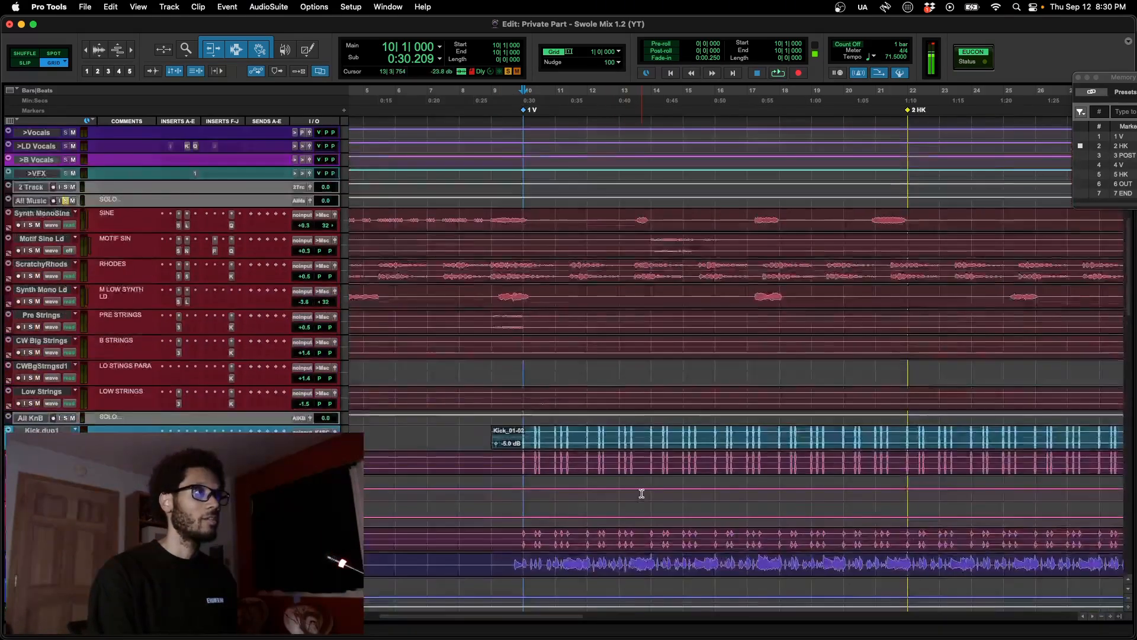
scroll(641, 493, "up", 1)
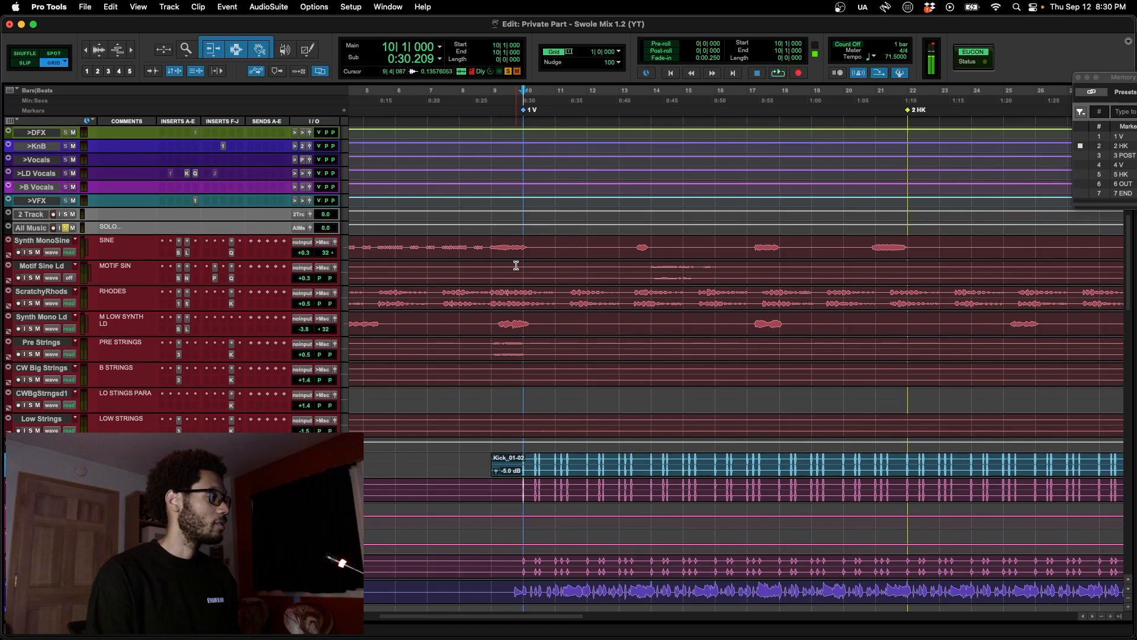
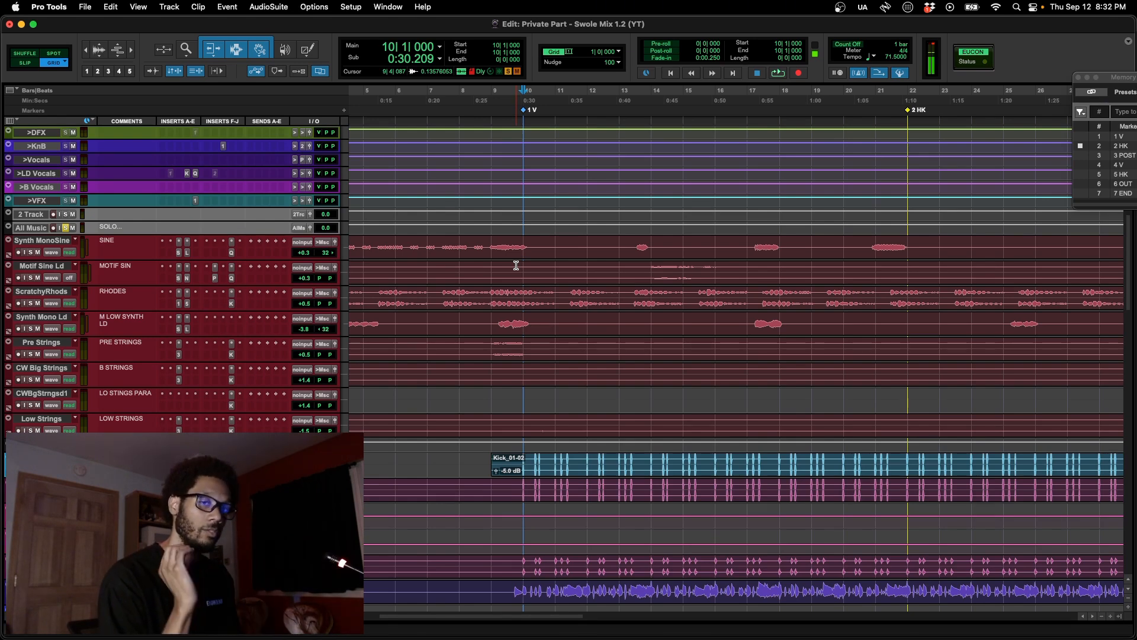
key("super+equal")
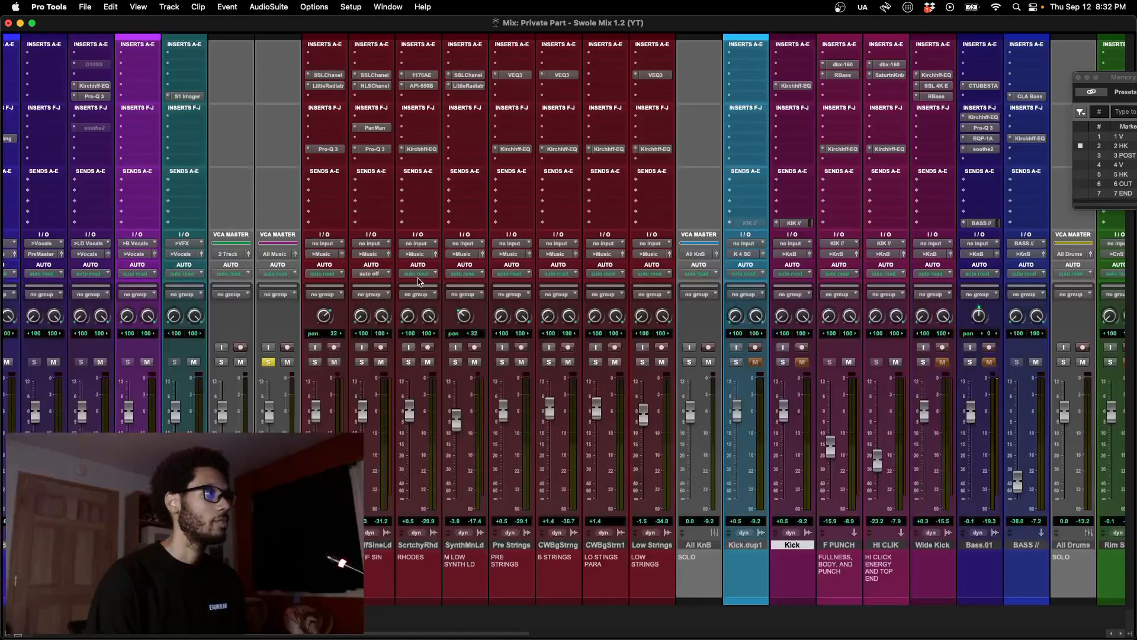
key("super+equal")
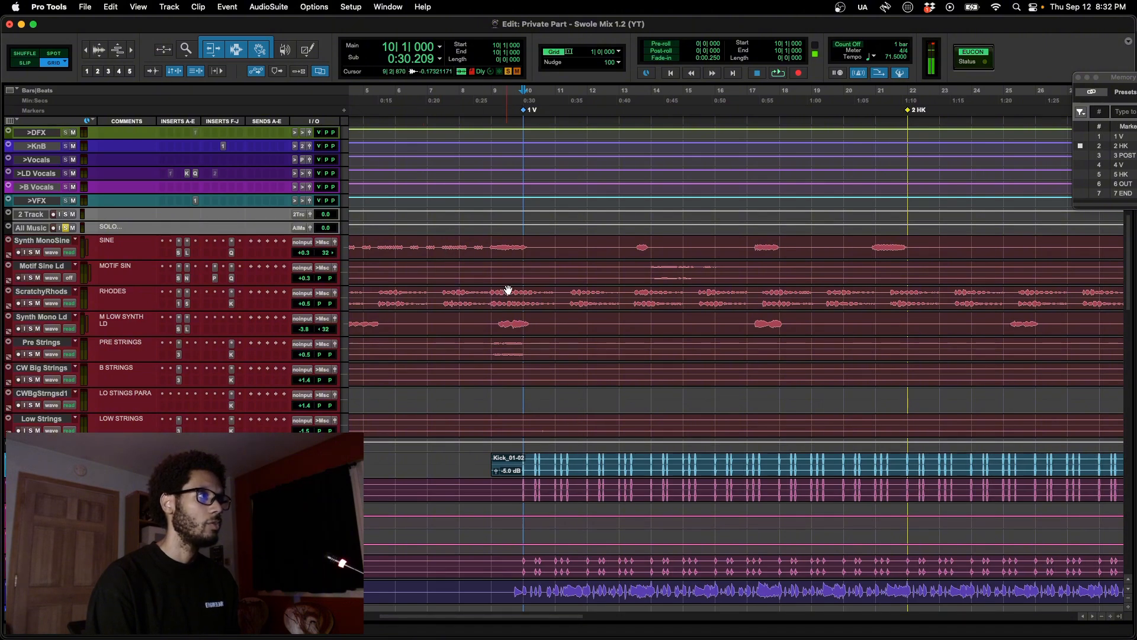
Step: Place the cursor at bar 3 on the ScratchyRhods track and play the soloed music intro, then stop
scroll(504, 303, "left", 4)
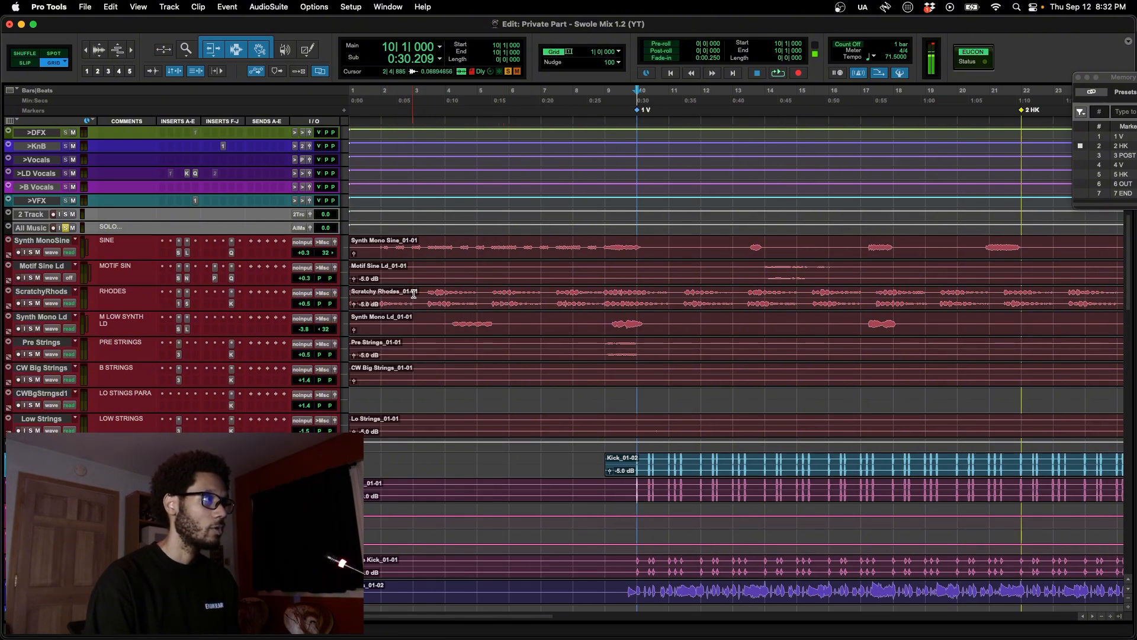
left_click(443, 304)
key("super+bracketright")
key("space")
key("super+bracketright")
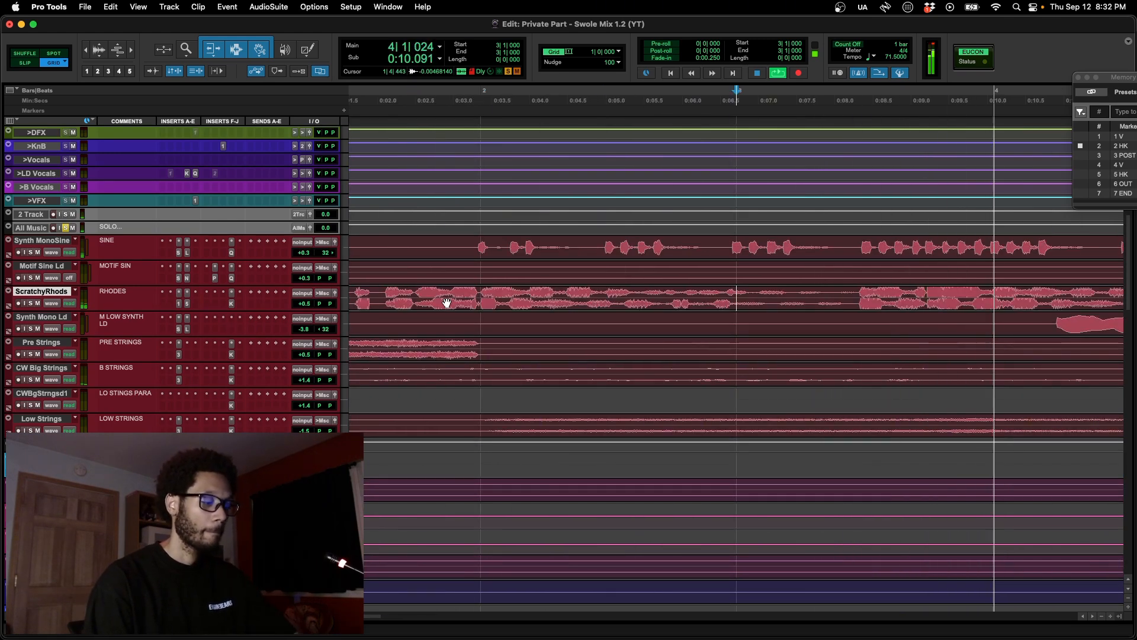
key("space")
key("super+bracketleft")
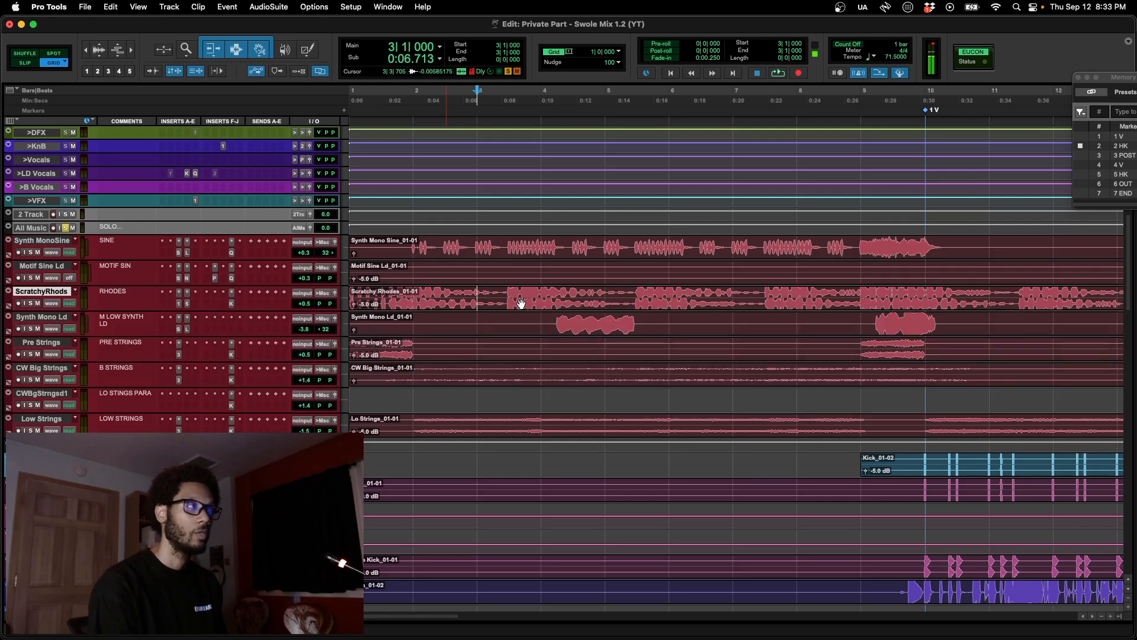
Step: Open the SSLChannel plug-in on the Synth MonoSine track in the Mix window and examine its filter and EQ settings
key("super+equal")
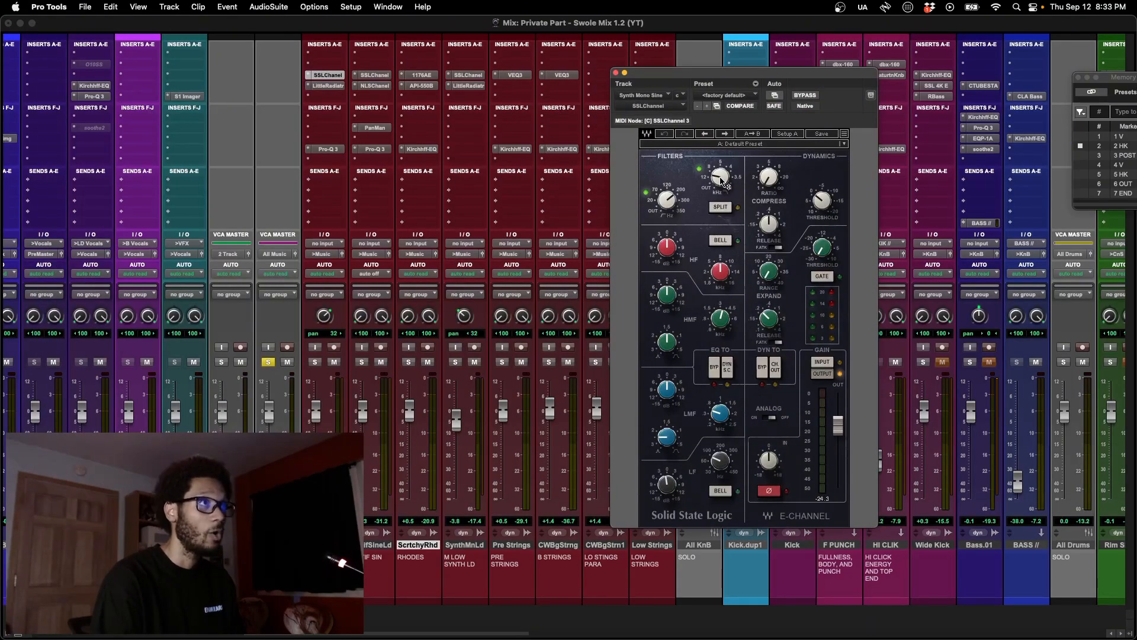
mouse_move(676, 197)
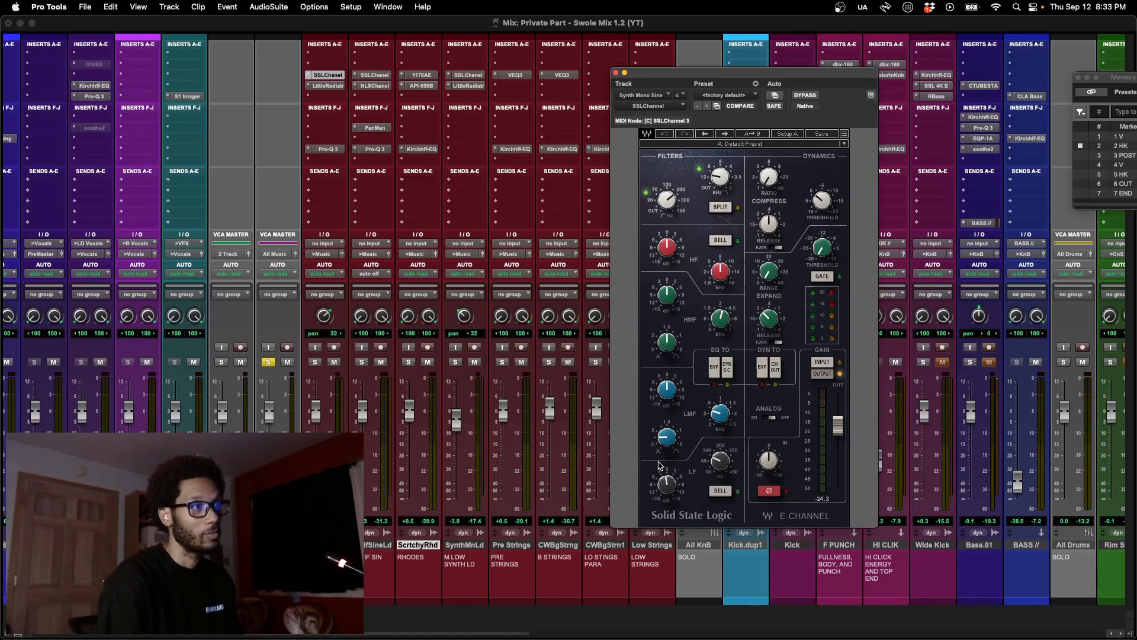
mouse_move(671, 494)
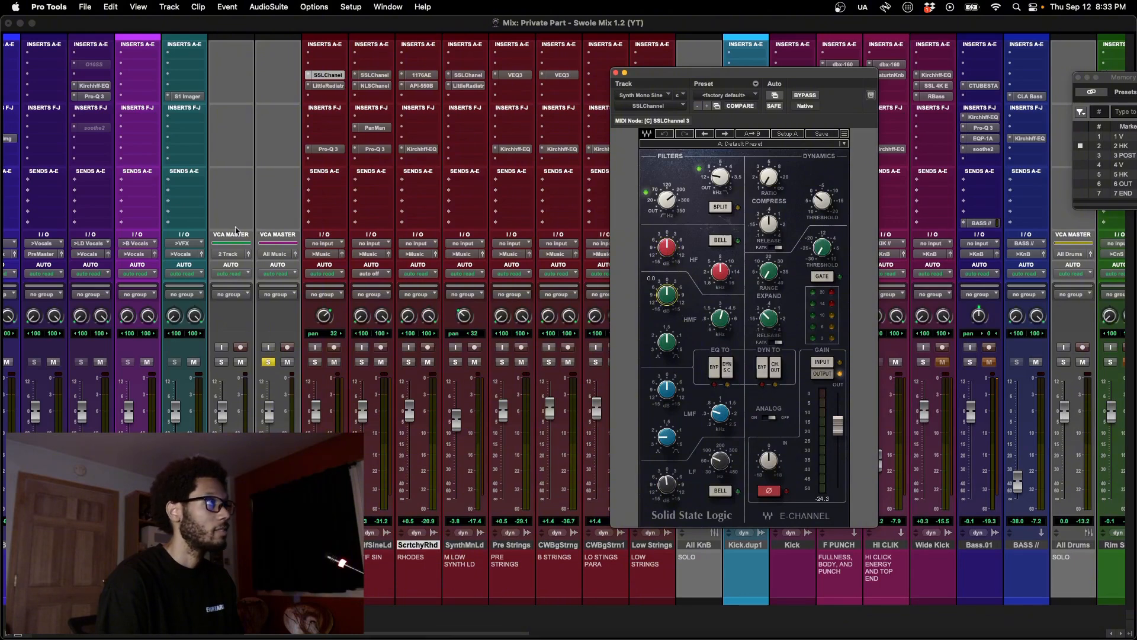
Step: Open the Little Radiator and Pro-Q 3 plug-ins on the Synth MonoSine track and examine the EQ's filter and cut bands
left_click(326, 86)
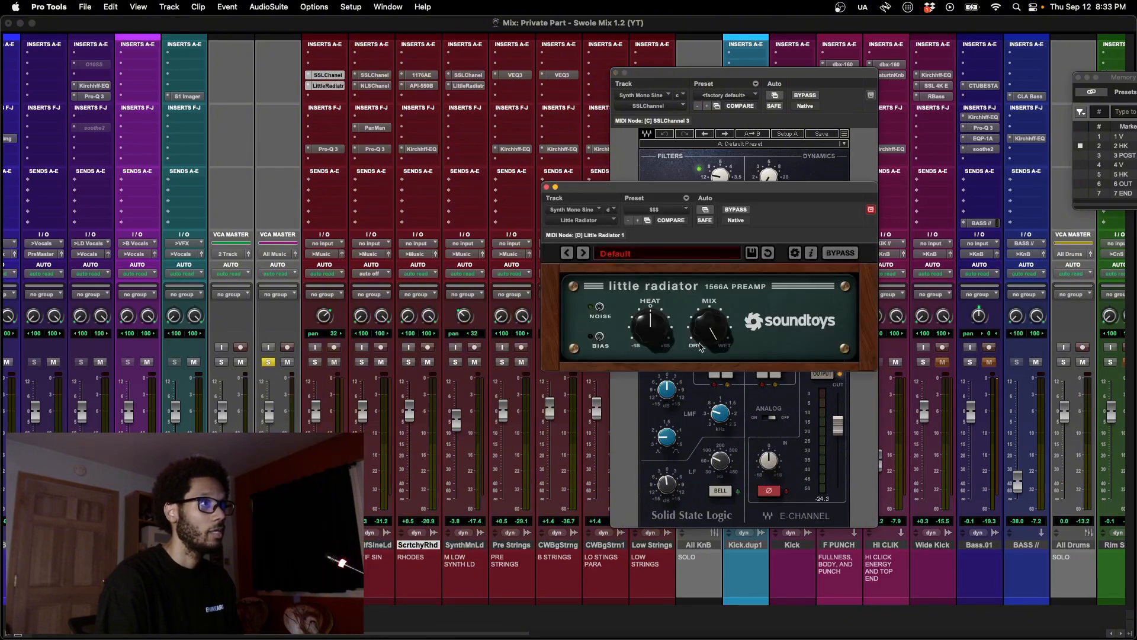
left_click(324, 149)
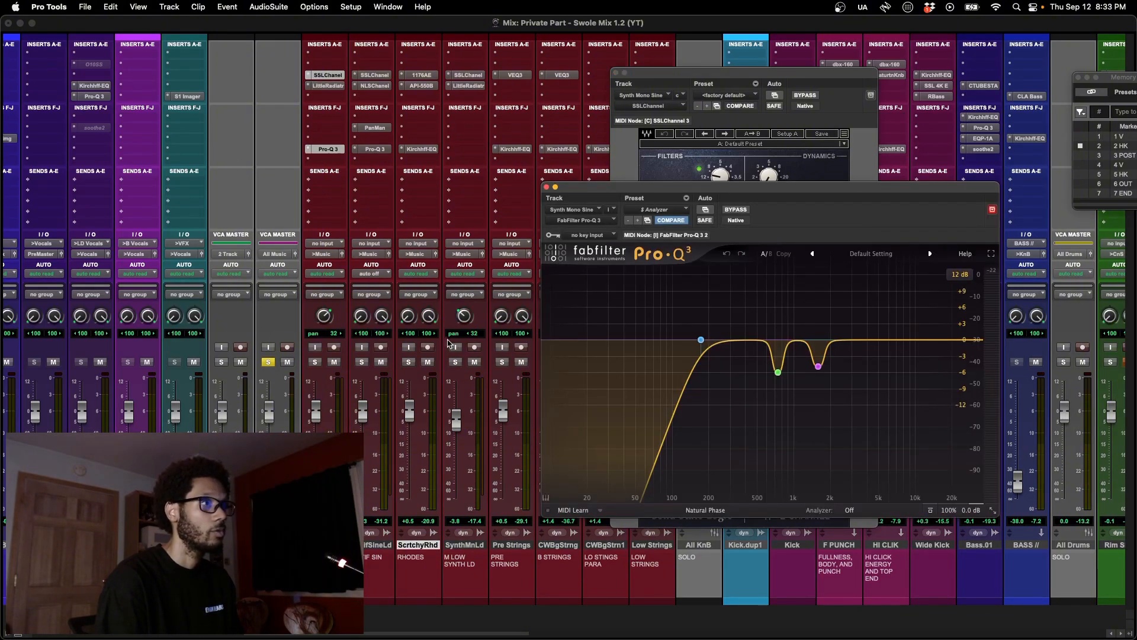
mouse_move(701, 343)
mouse_move(781, 358)
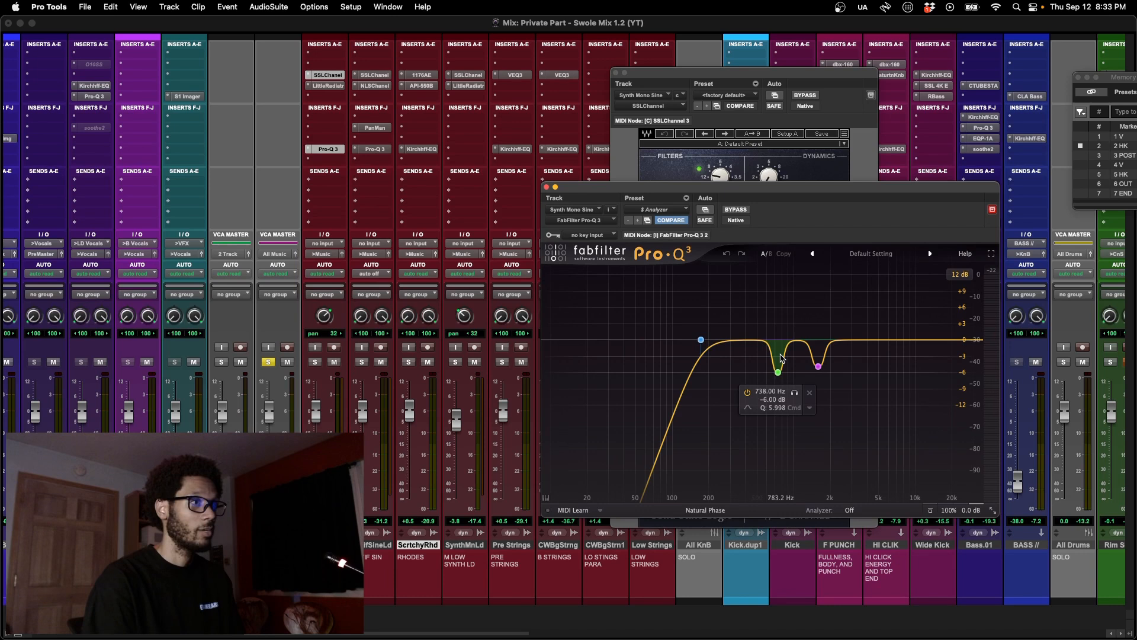
Step: Play the soloed music and audition the 738 Hz cut band of Pro-Q 3 on its own
key("space")
left_click(795, 392)
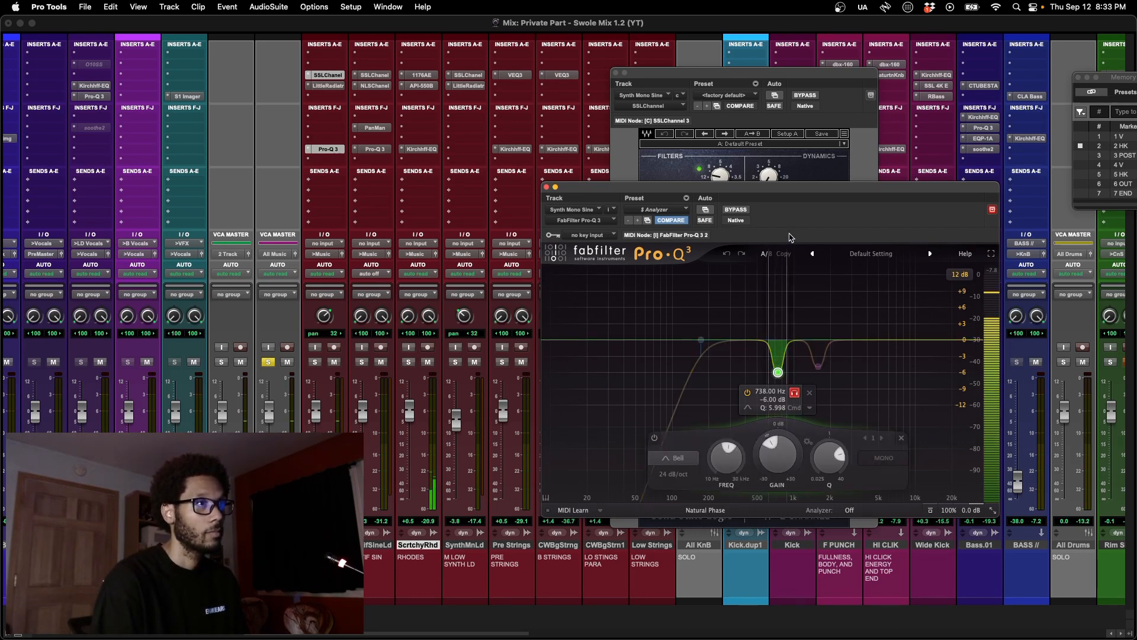
left_click(794, 392)
Step: Select the higher-frequency cut band and compare Pro-Q 3 bypassed and active during playback
left_click(818, 366)
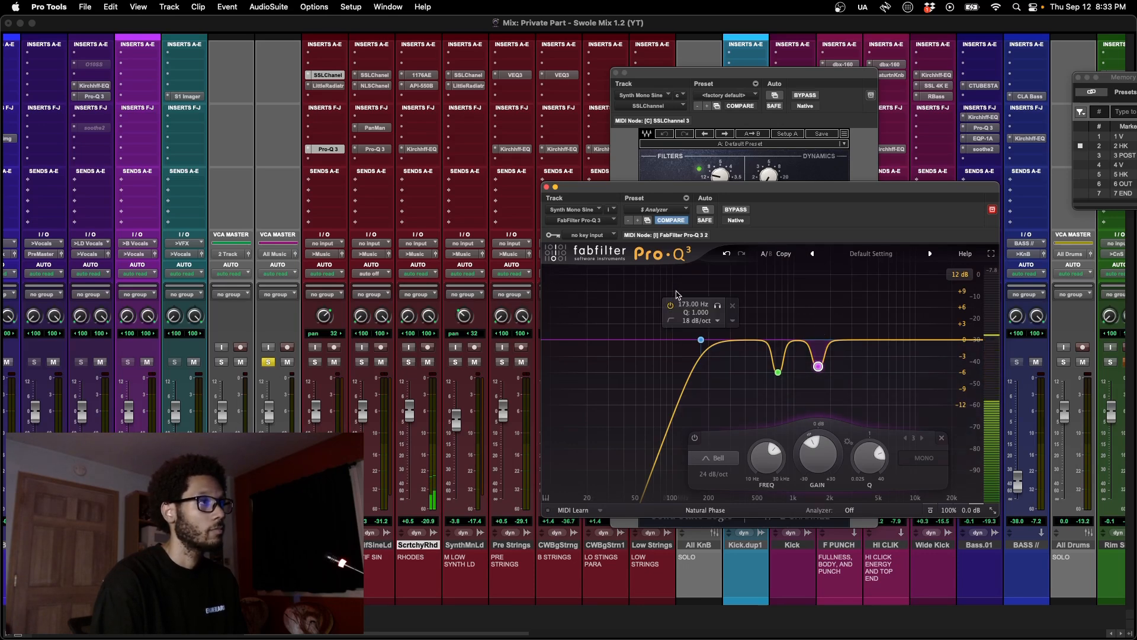
left_click(735, 211)
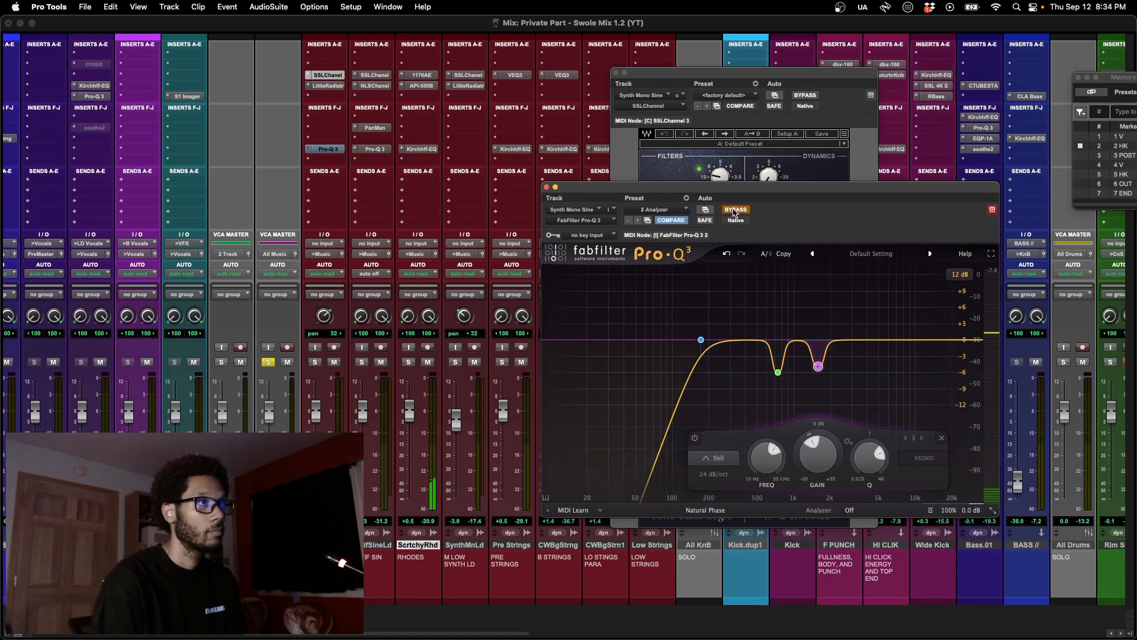
left_click(735, 211)
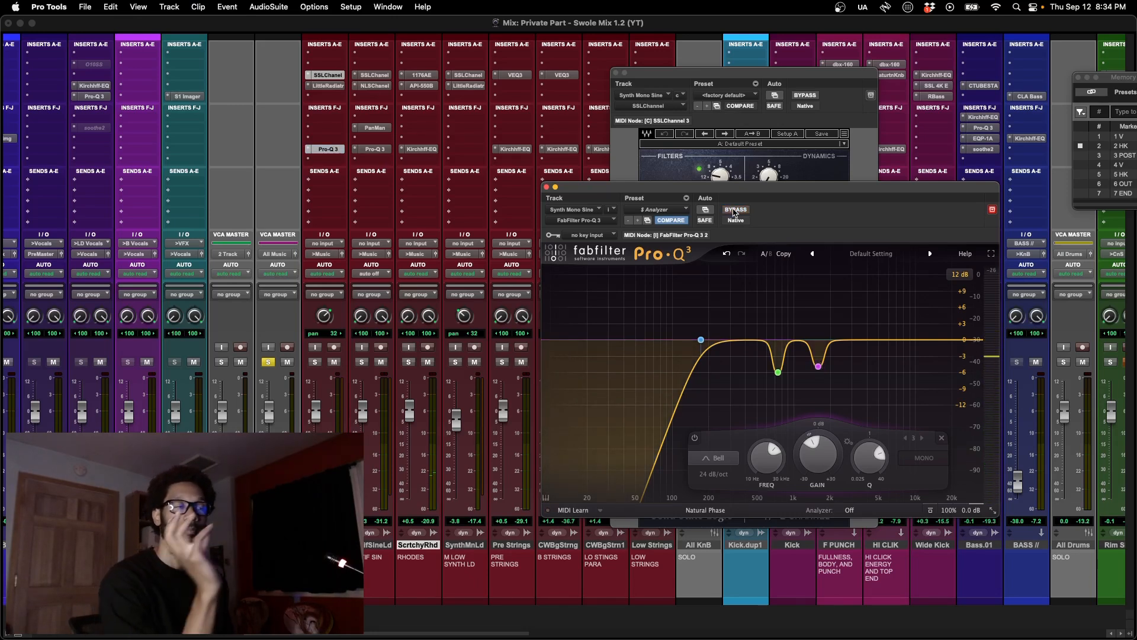
Step: Check the EQ topics in the YT Lesson Plans document in Safari, then return to the Pro Tools Mix window
mouse_move(777, 333)
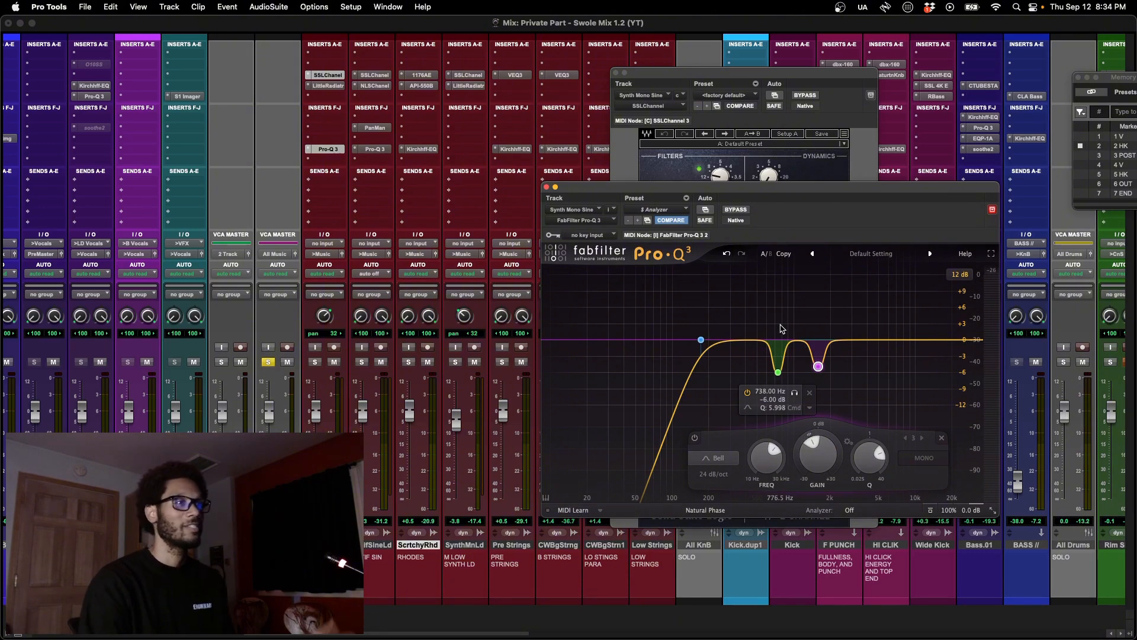
left_click_drag(813, 189, 735, 217)
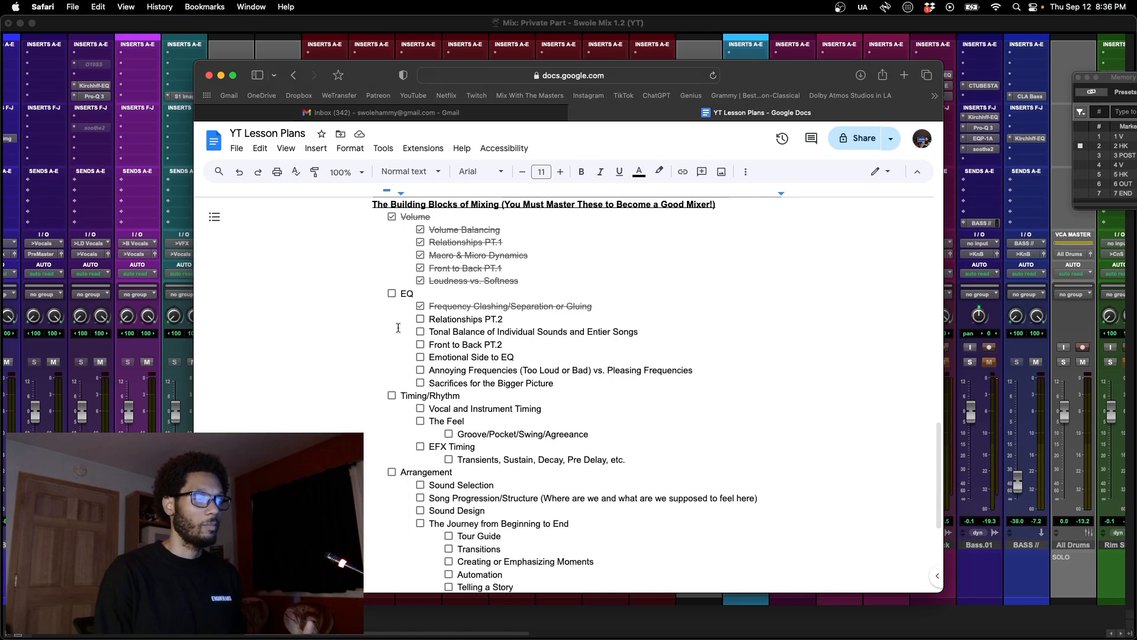
left_click(761, 31)
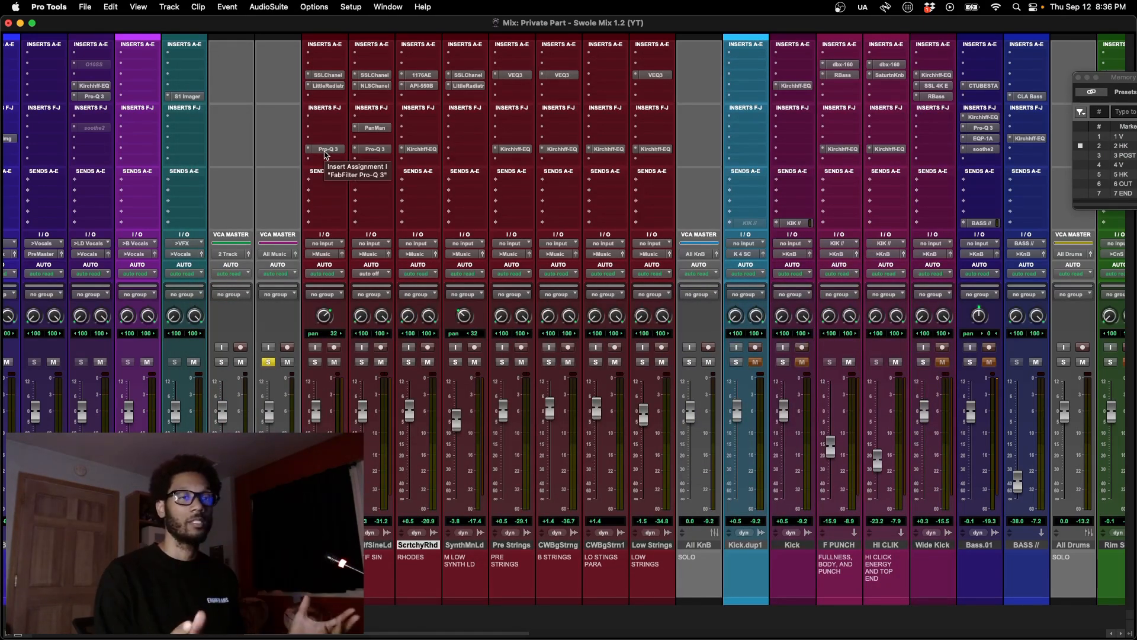
Step: Solo the All Leads VCA master in the Mix window alongside the soloed kick and bass
scroll(333, 155, "right", 15)
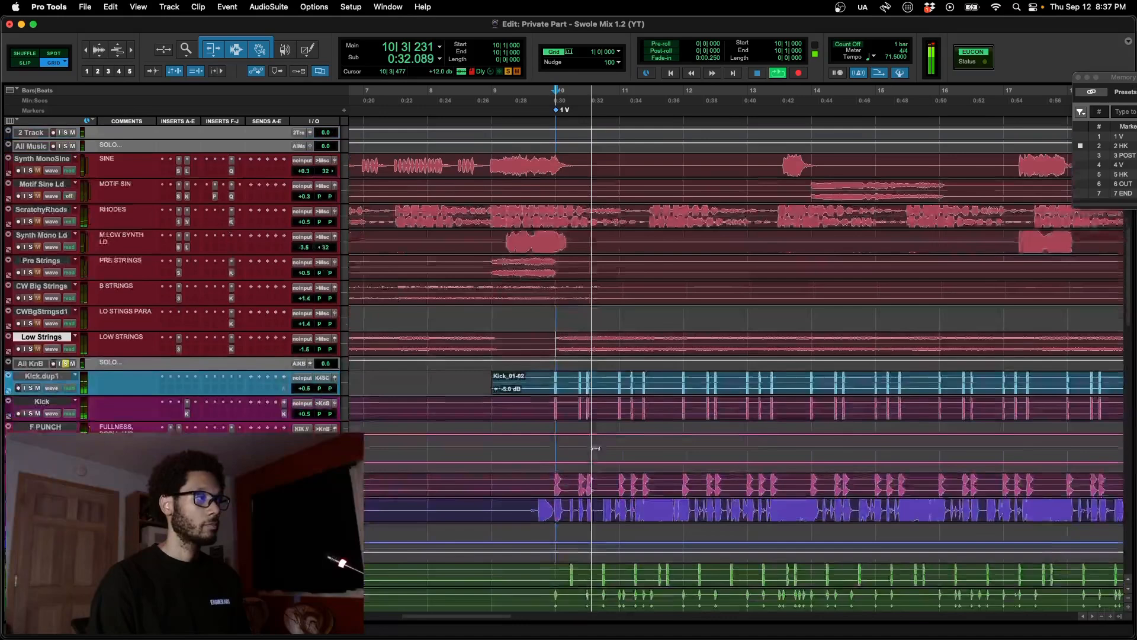
scroll(596, 448, "down", 1)
key("super+equal")
scroll(599, 451, "right", 12)
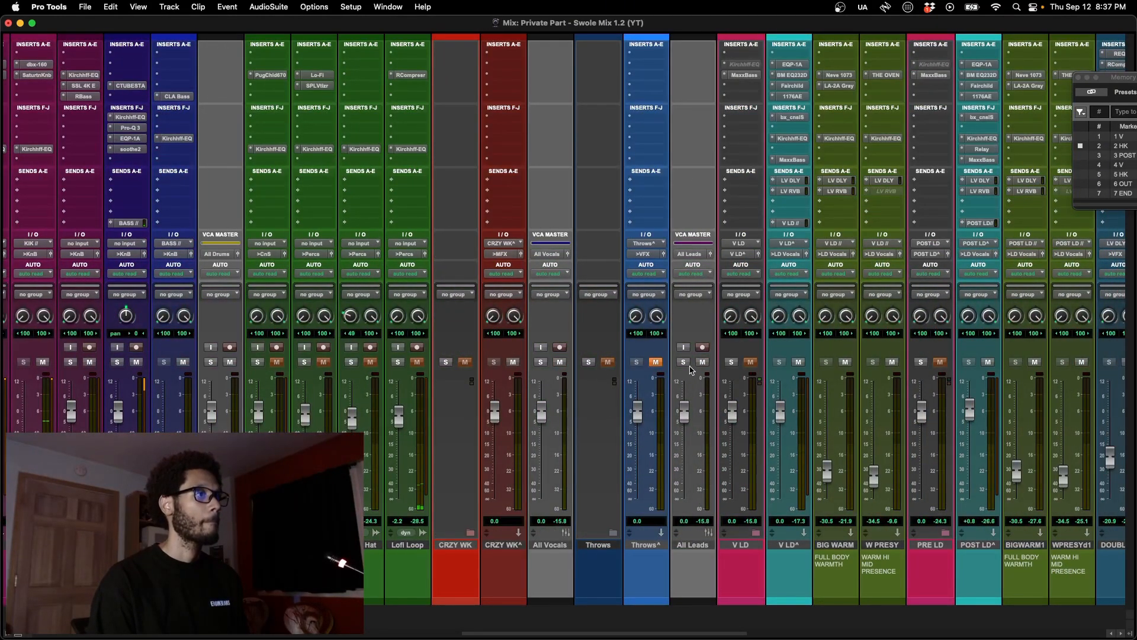
left_click(685, 364)
scroll(687, 367, "right", 3)
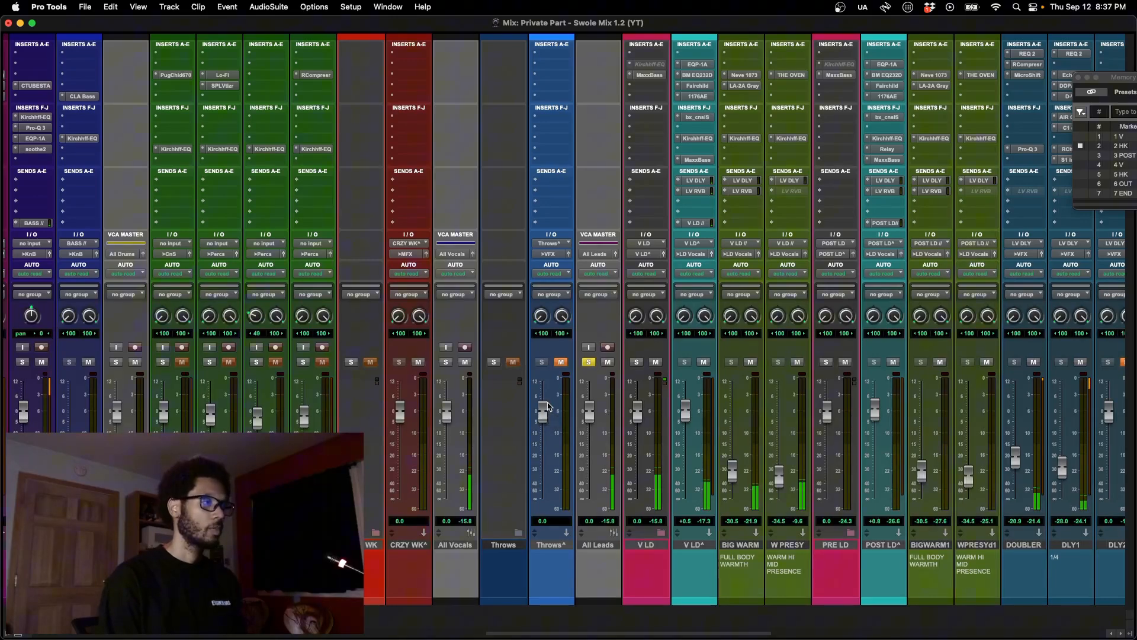
Step: Play the soloed kick, bass and lead vocals from the 1 V marker at bar 10 in the Edit window, then stop
key("super+equal")
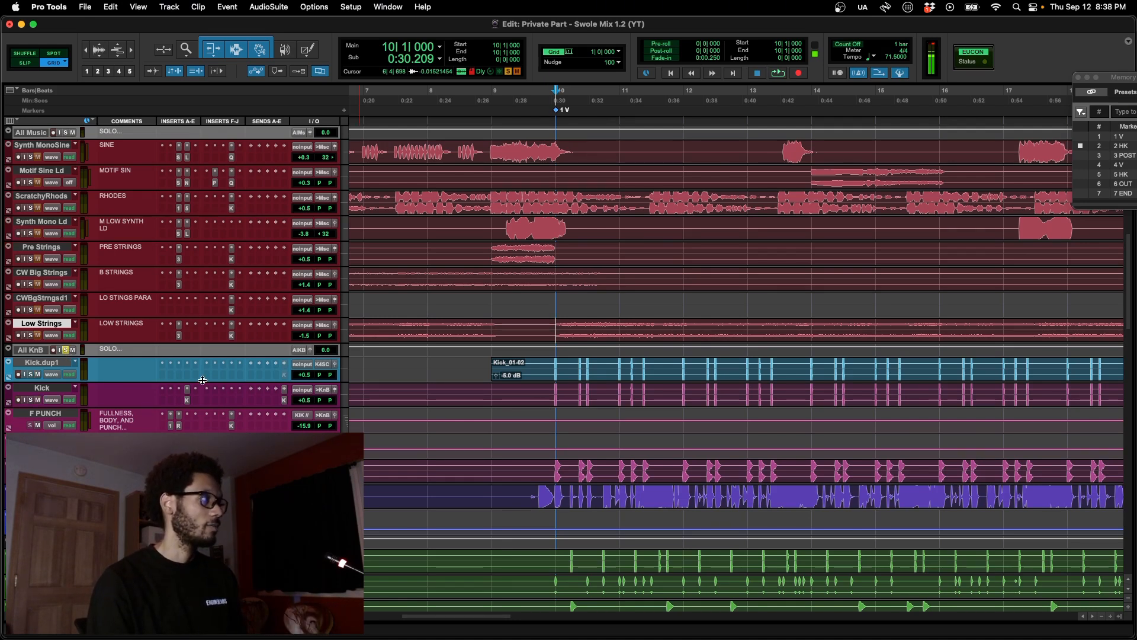
key("space")
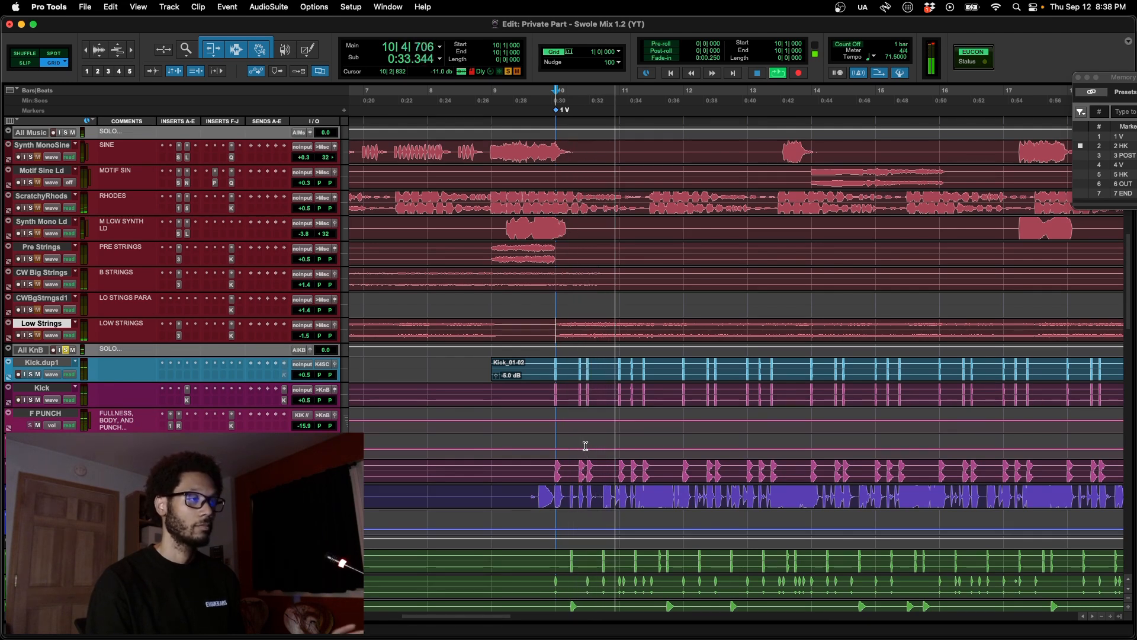
key("space")
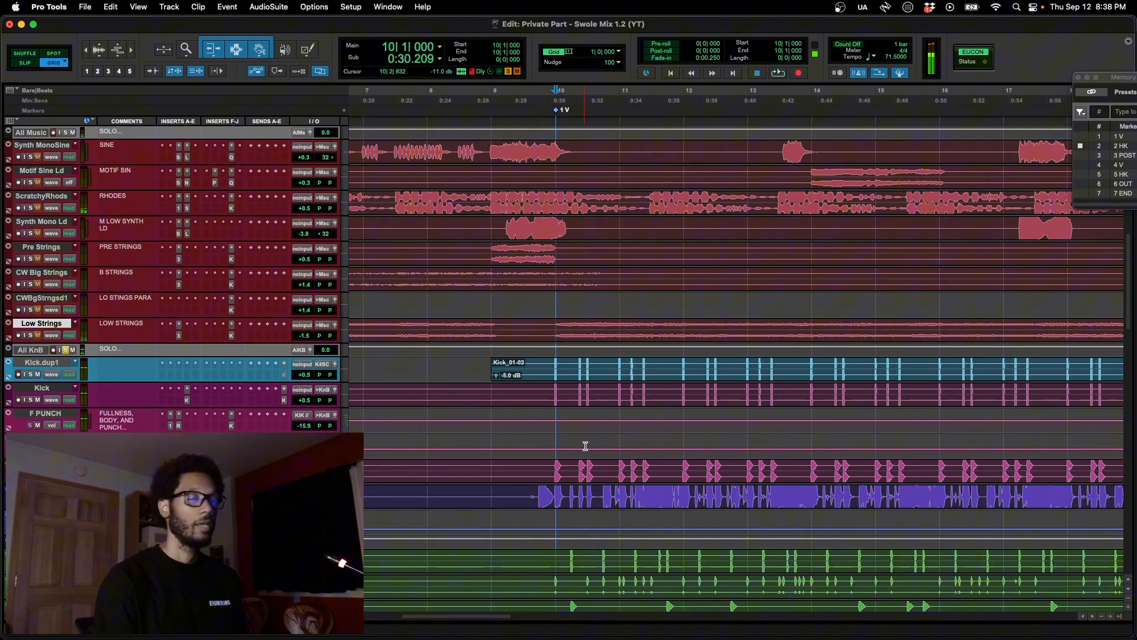
Step: Bring the lead vocal tracks into view and play the verse again from bar 10, then stop
scroll(586, 445, "down", 8)
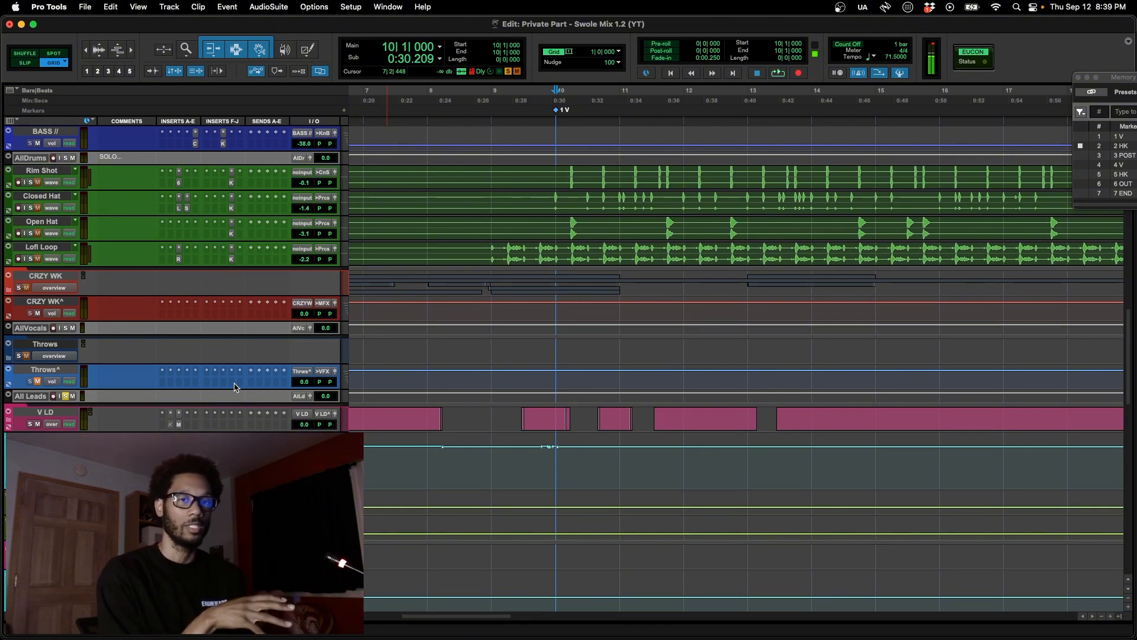
key("space")
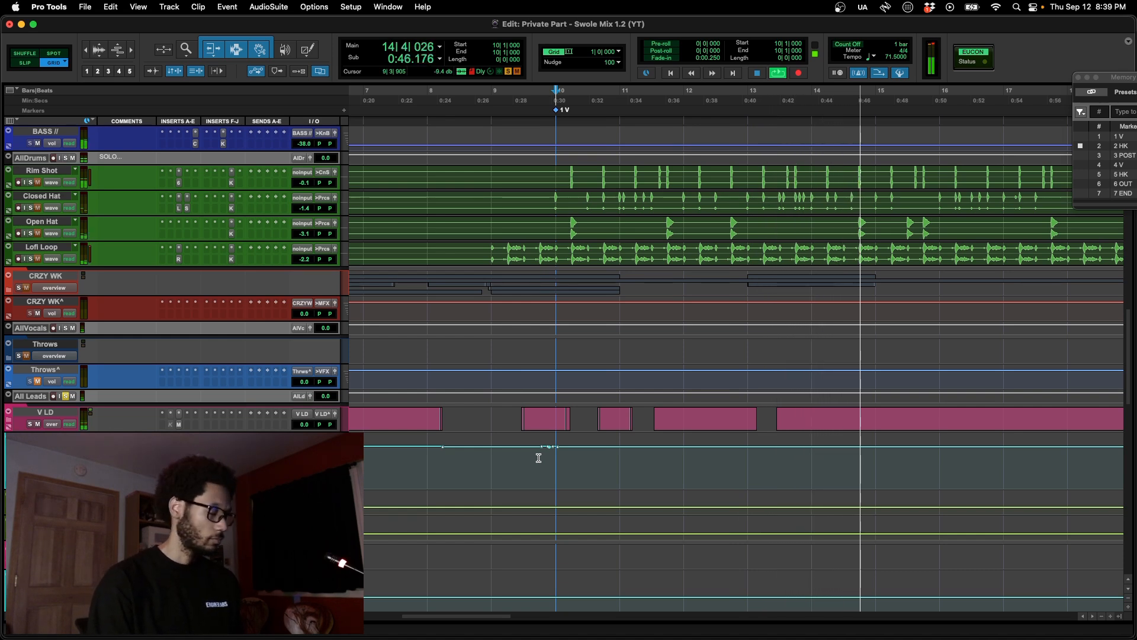
key("space")
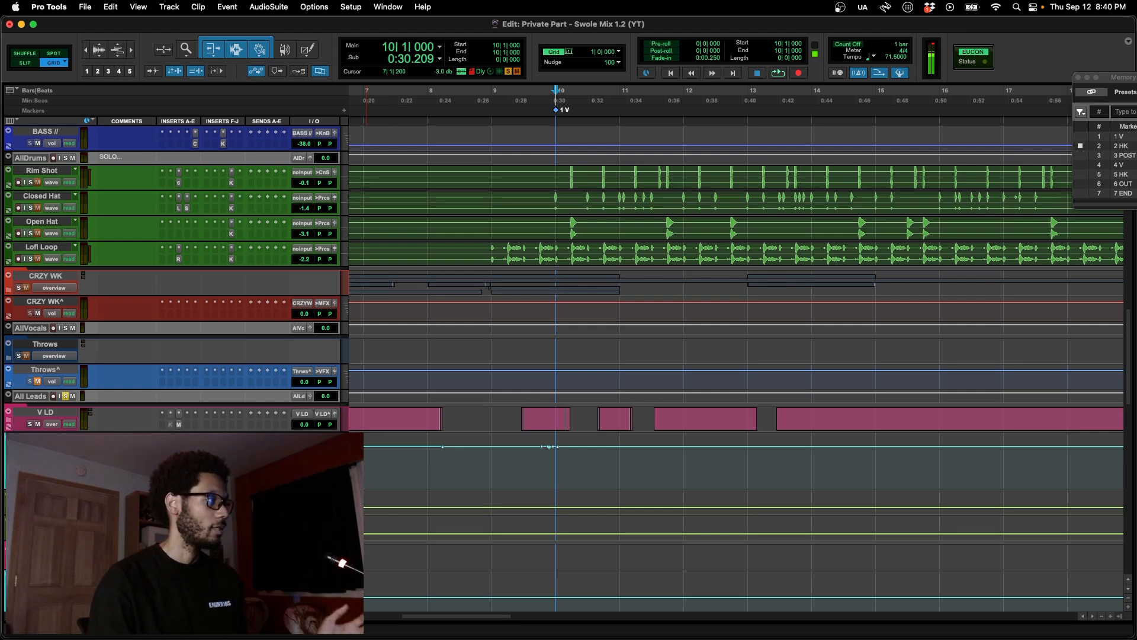
Step: Examine MaxxBass on the V LD track and the EQP-1A and Bettermaker EQ232D on V LD^ in the Mix window
key("super+equal")
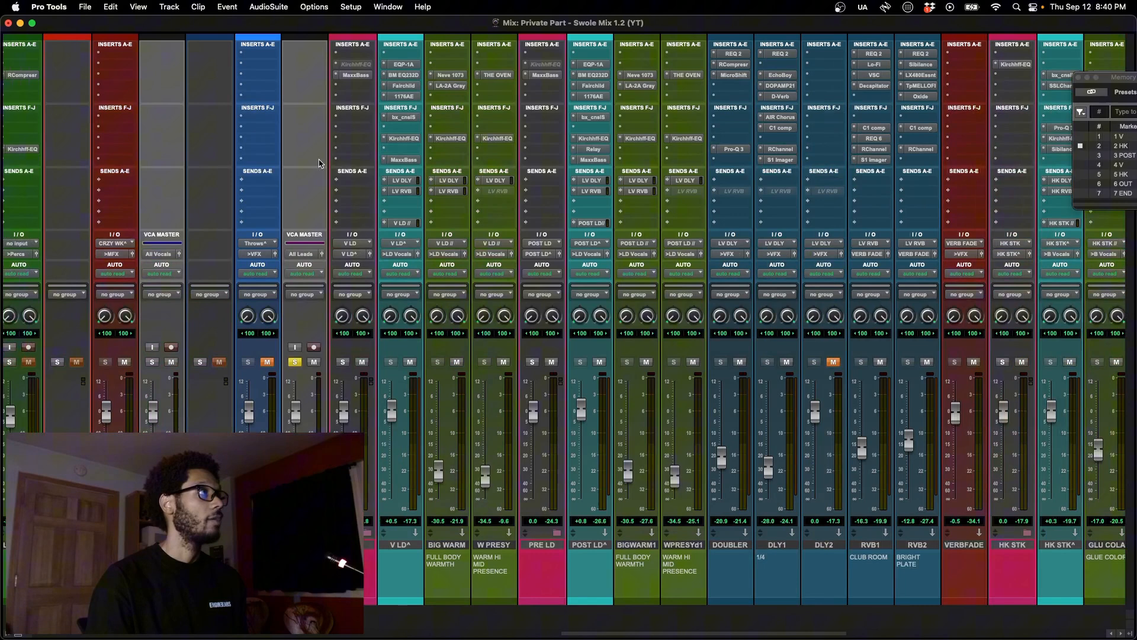
left_click(366, 76)
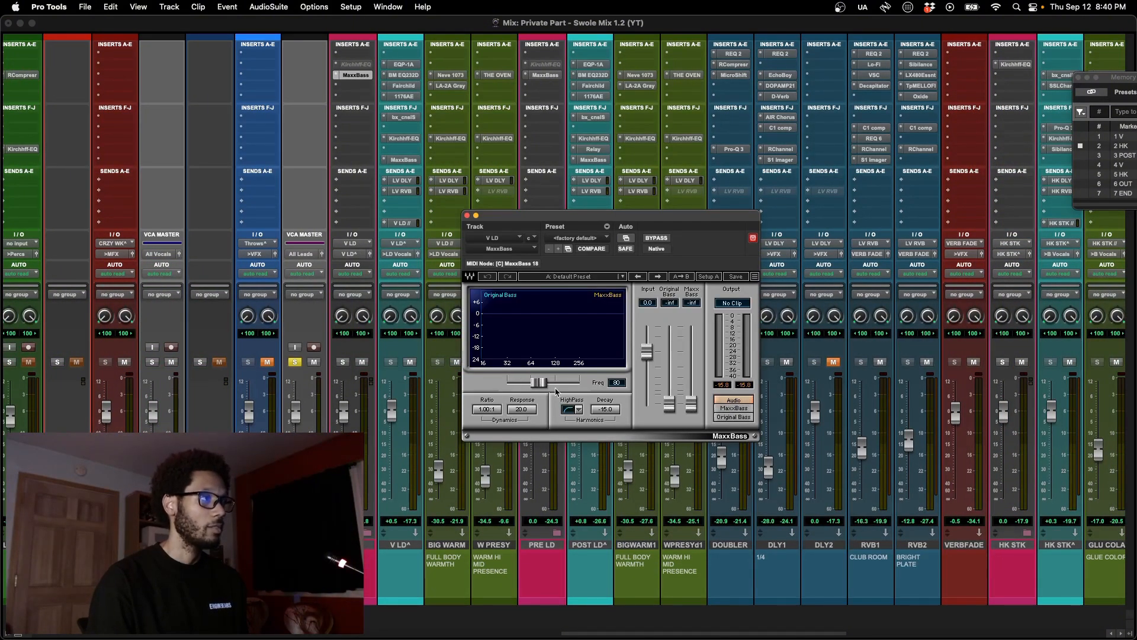
left_click(403, 64)
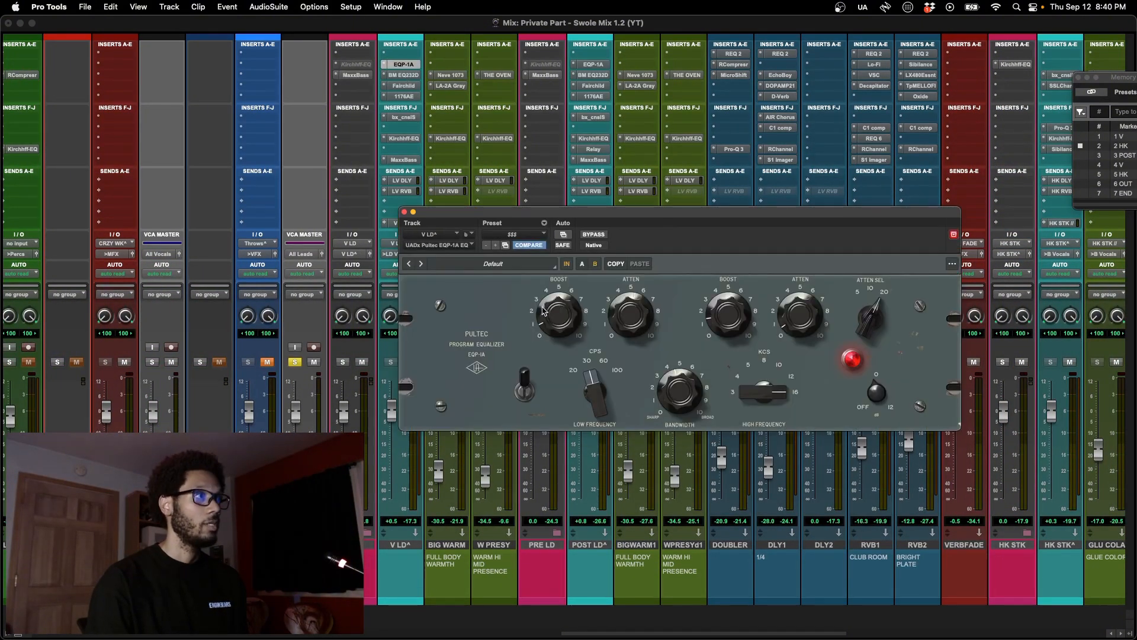
left_click(404, 75)
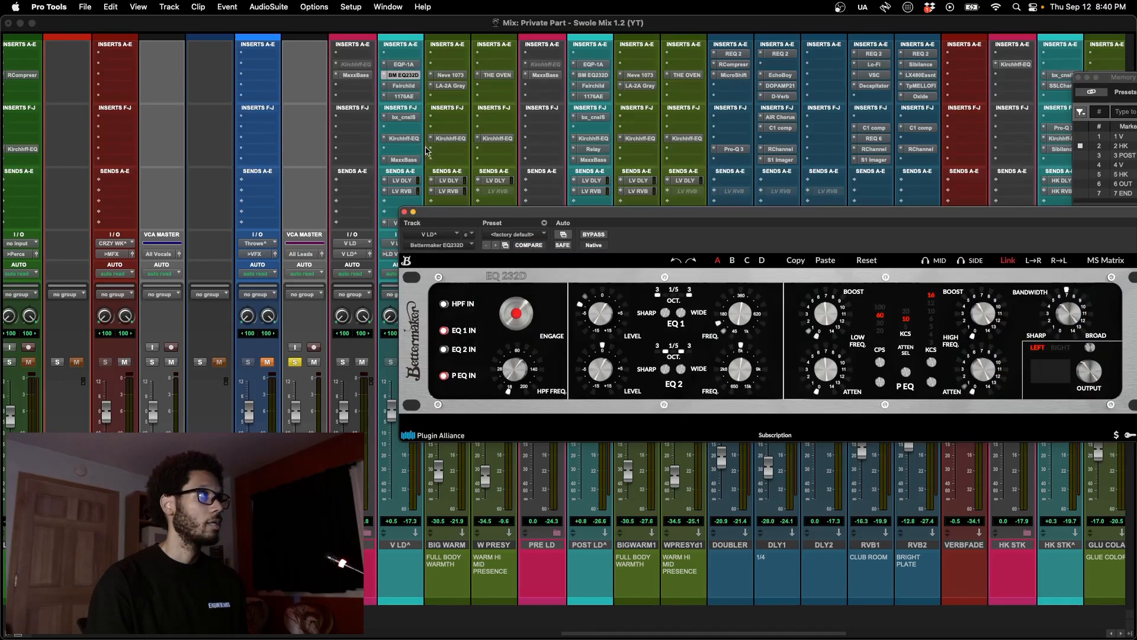
left_click_drag(597, 212, 524, 221)
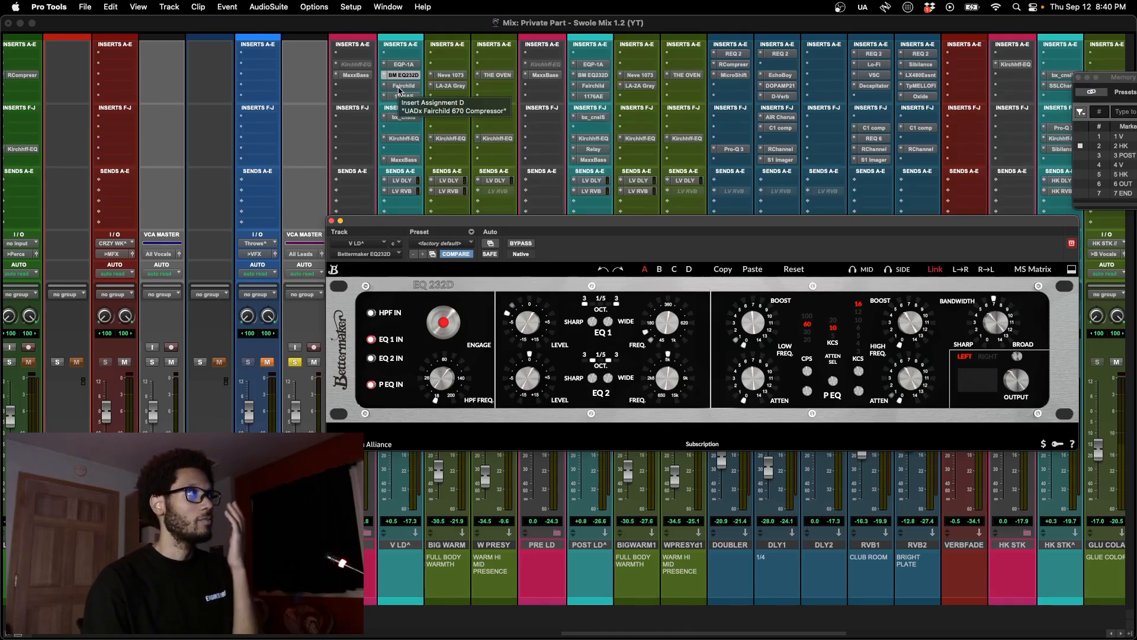
Step: Go through the V LD^ track's remaining inserts from the Fairchild through Kirchhoff-EQ to MaxxBass, then close the plug-in window
left_click(400, 86)
left_click(404, 96)
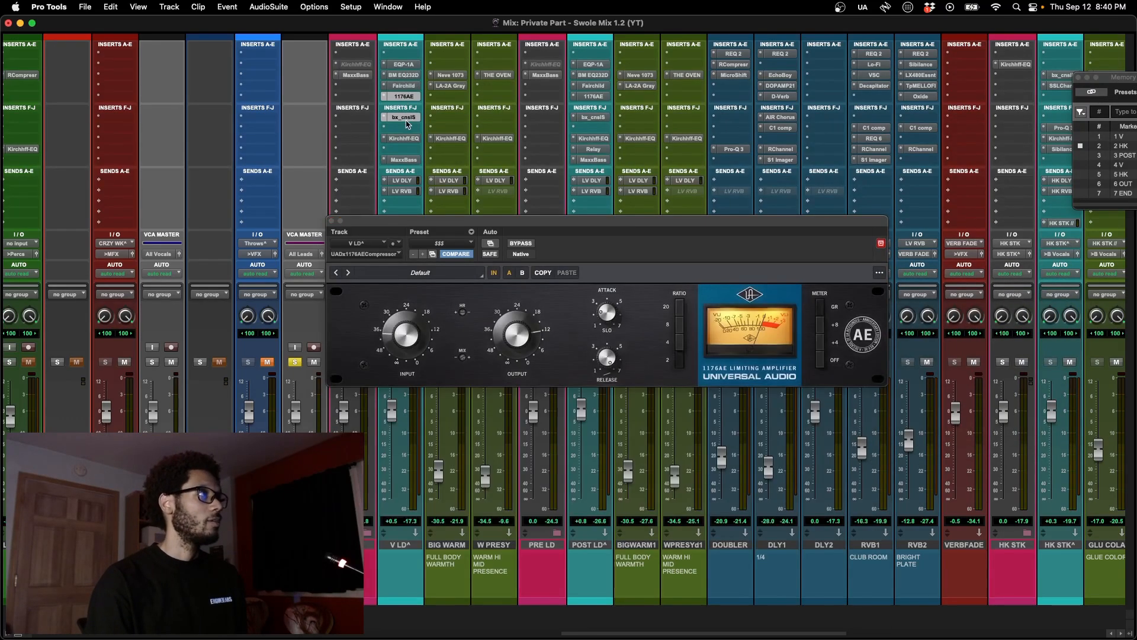
left_click(404, 118)
left_click_drag(471, 221, 691, 144)
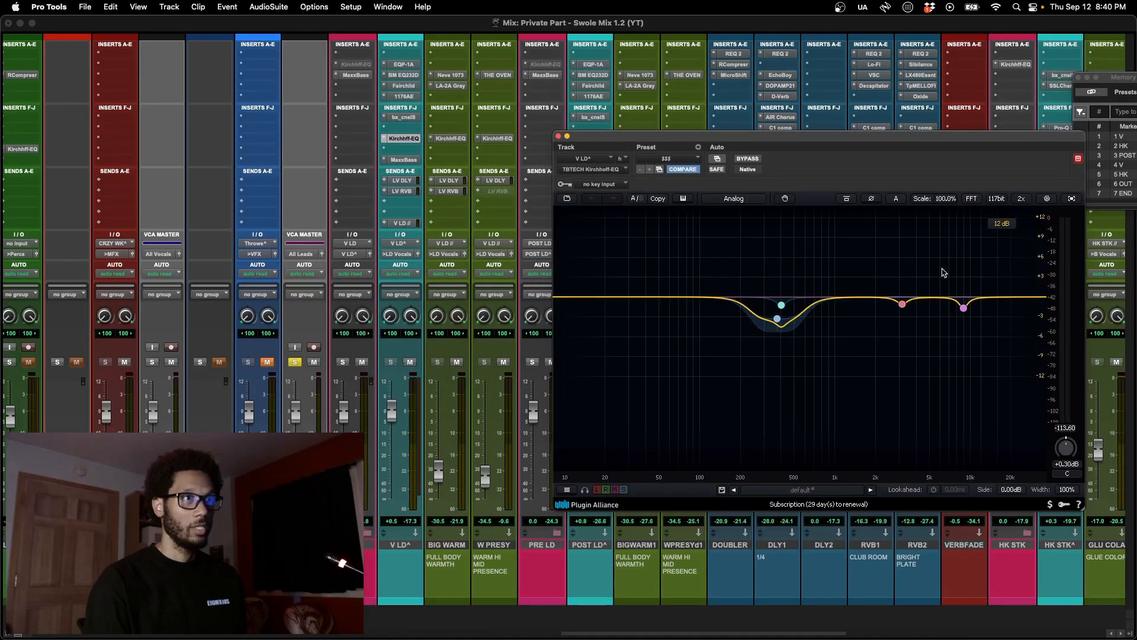
left_click(404, 159)
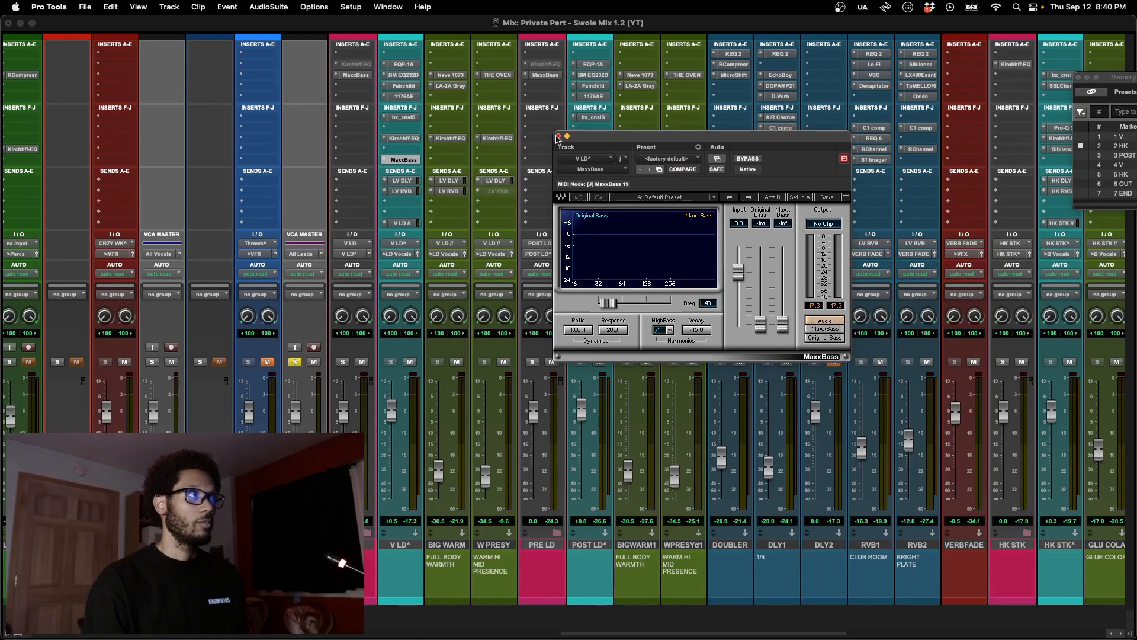
left_click(557, 136)
Step: Find the V ADS clip in the Edit window and play the song from bar 14, then stop
key("super+equal")
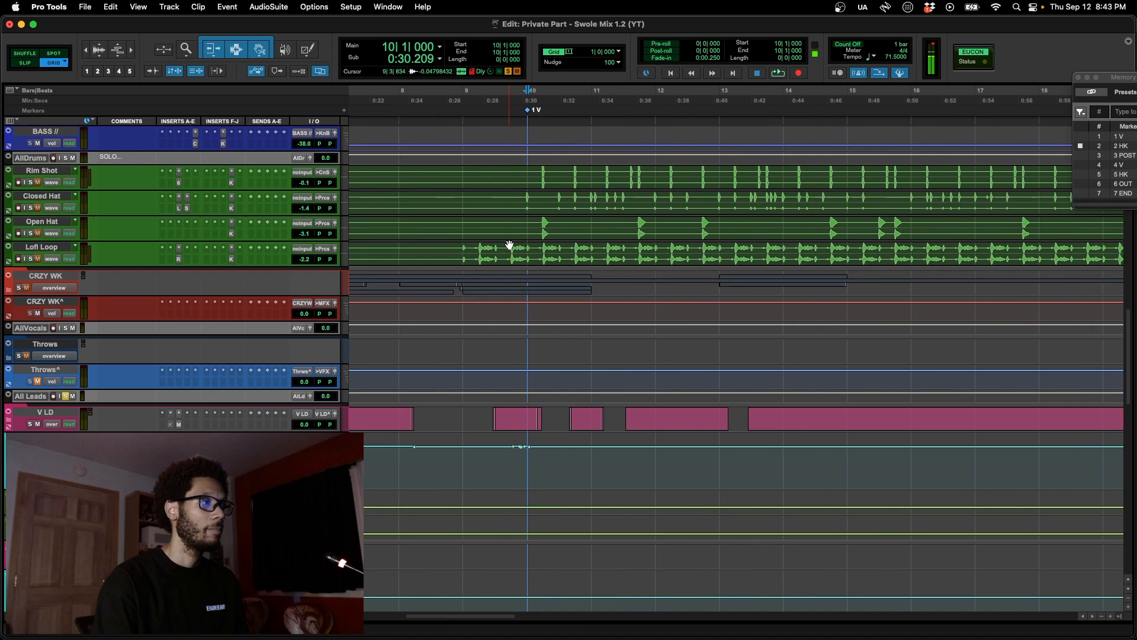
scroll(510, 244, "down", 7)
scroll(508, 245, "up", 2)
key("space")
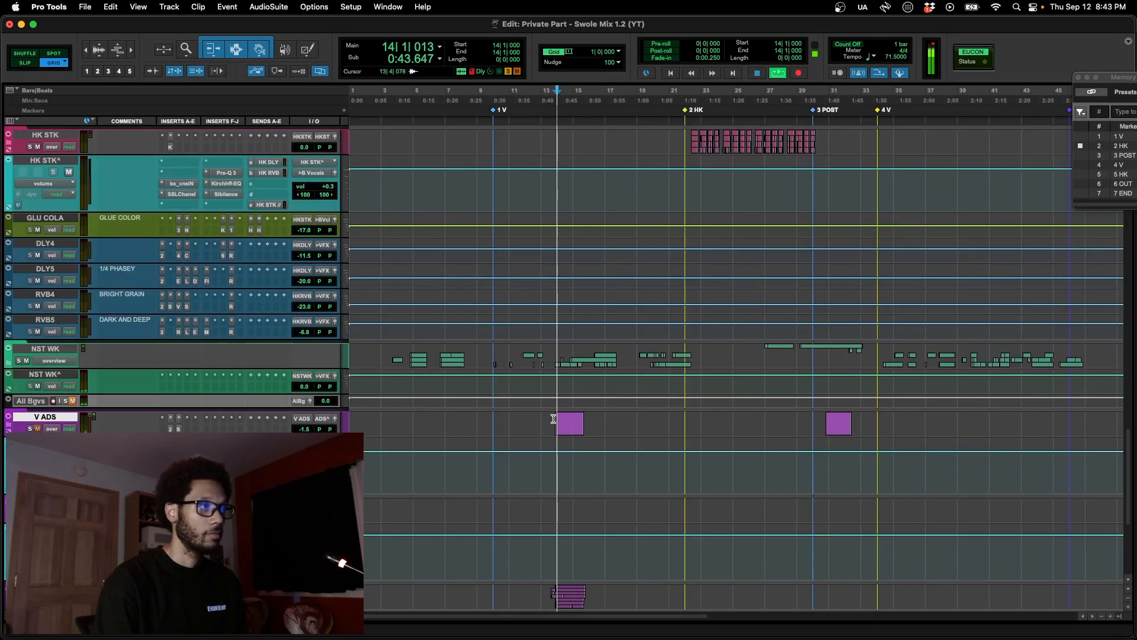
key("space")
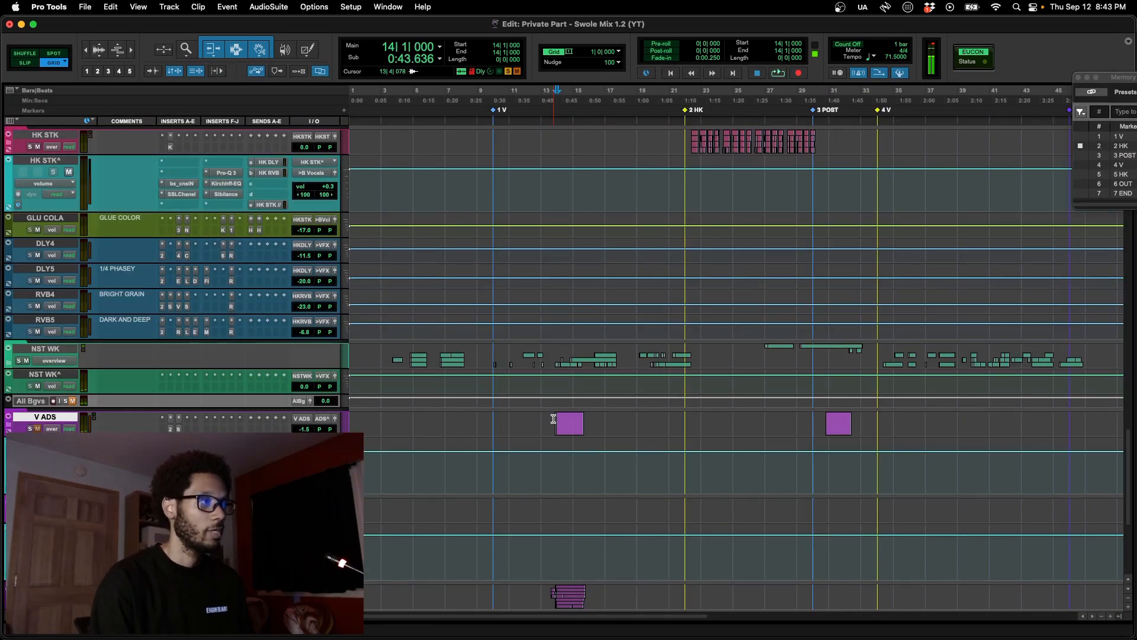
Step: Replay the V ADS phrase from bar 14 at a closer zoom, then stop and unmute the All Bgvs VCA
key("space")
key("super+bracketright")
scroll(553, 418, "down", 5)
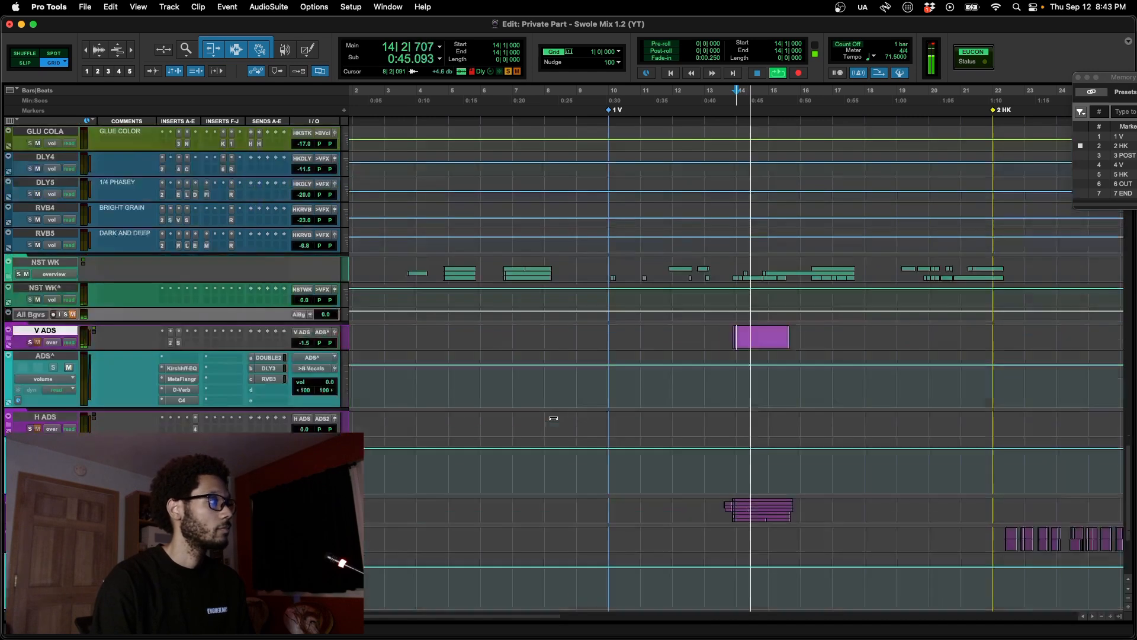
key("space")
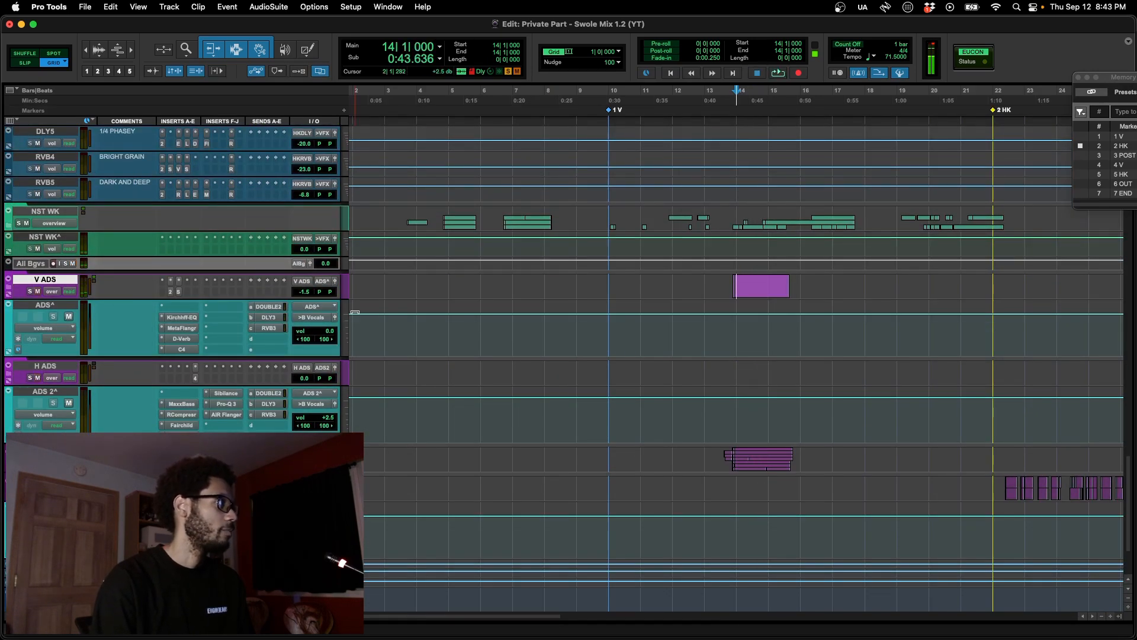
Step: Play the unmuted background vocals from bar 14, bring the kick and bass tracks into view, and stop playback
key("space")
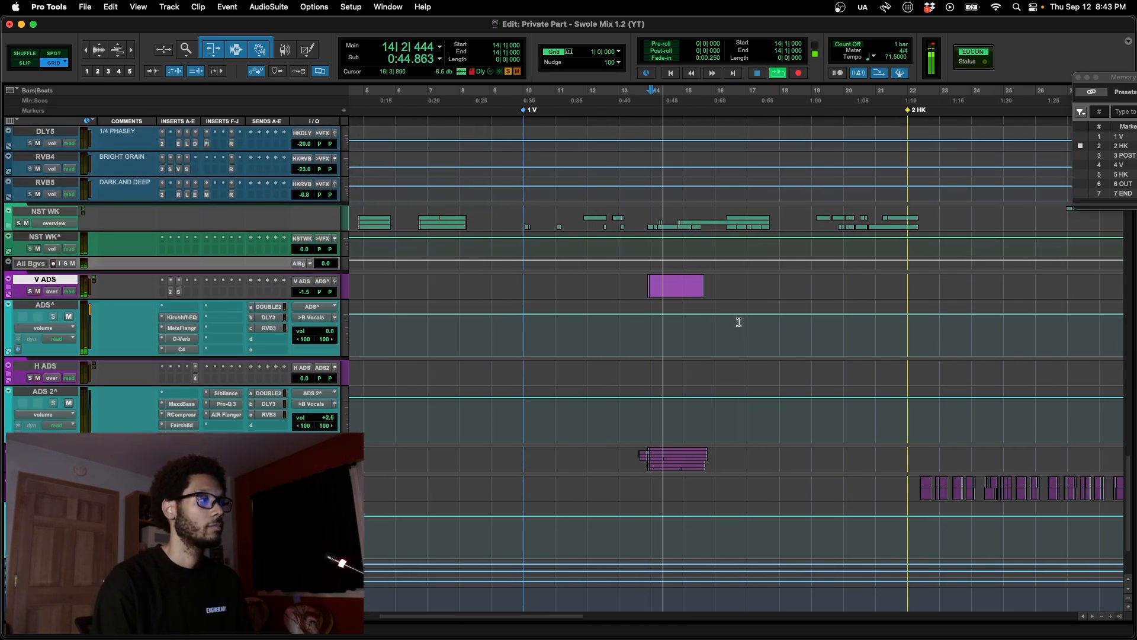
scroll(739, 323, "up", 15)
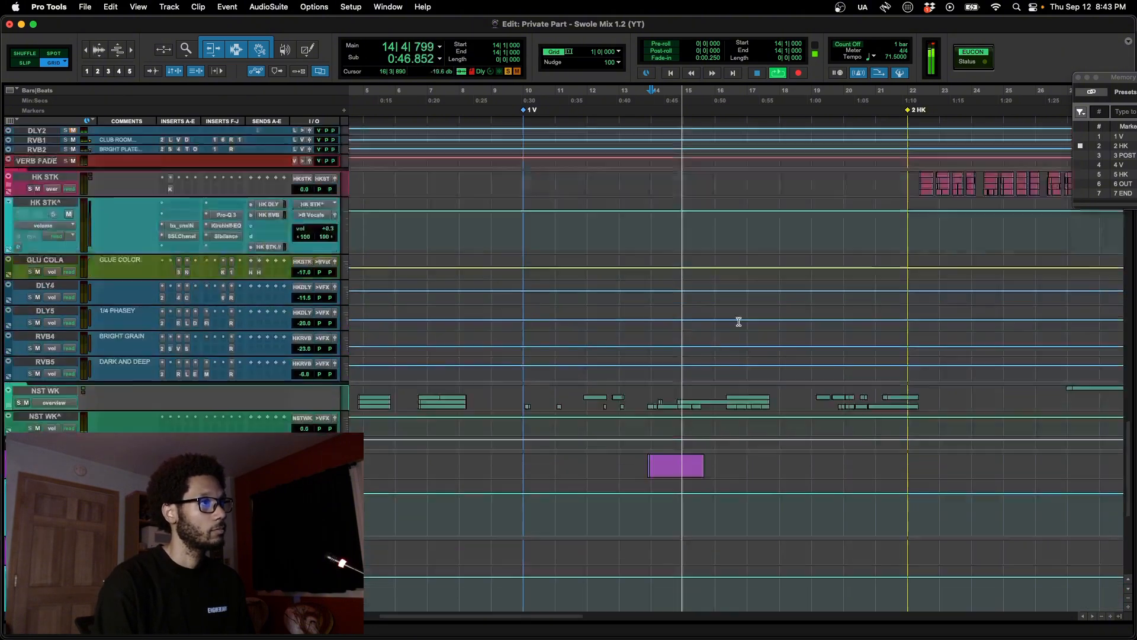
key("space")
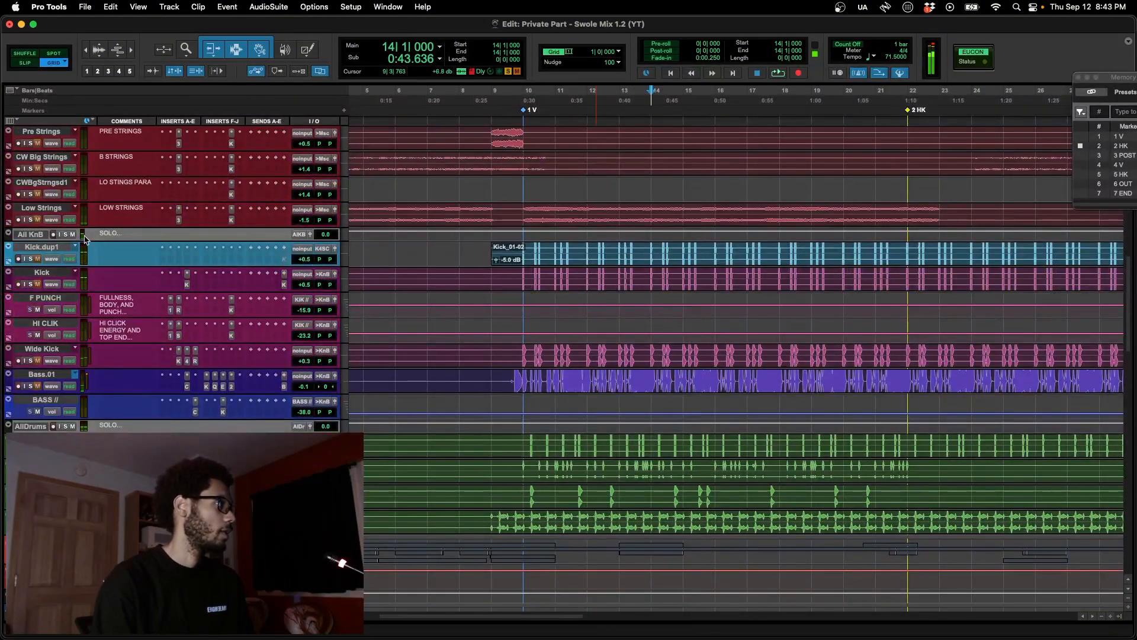
Step: Play the song from bar 14 while bringing the lead and background vocal tracks into view, and stop playback
key("space")
scroll(762, 418, "down", 20)
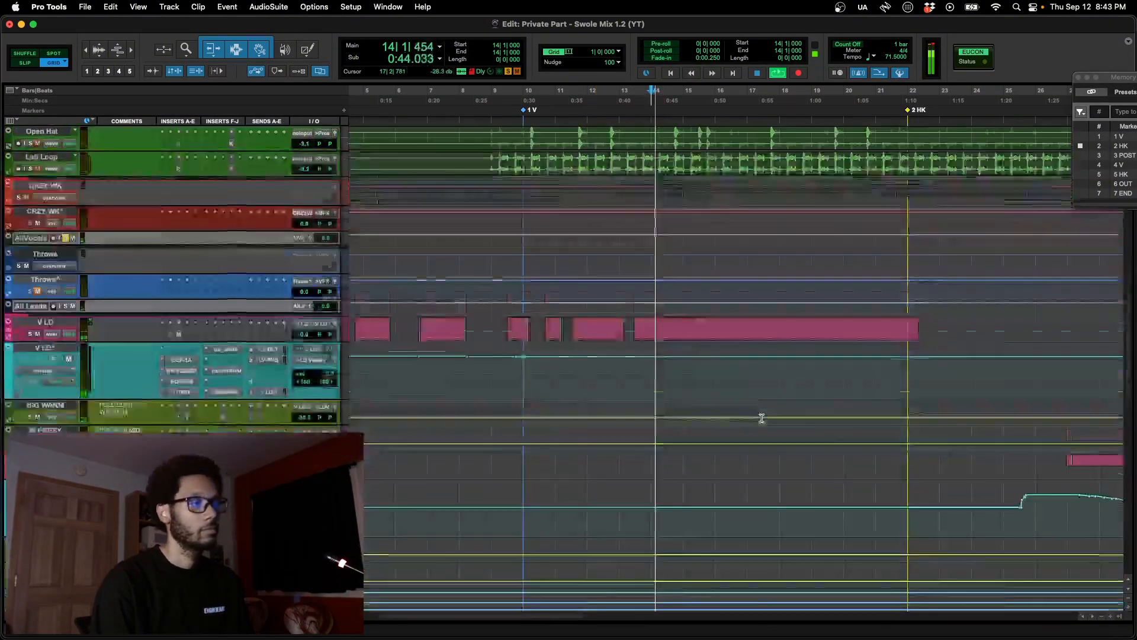
scroll(761, 418, "down", 6)
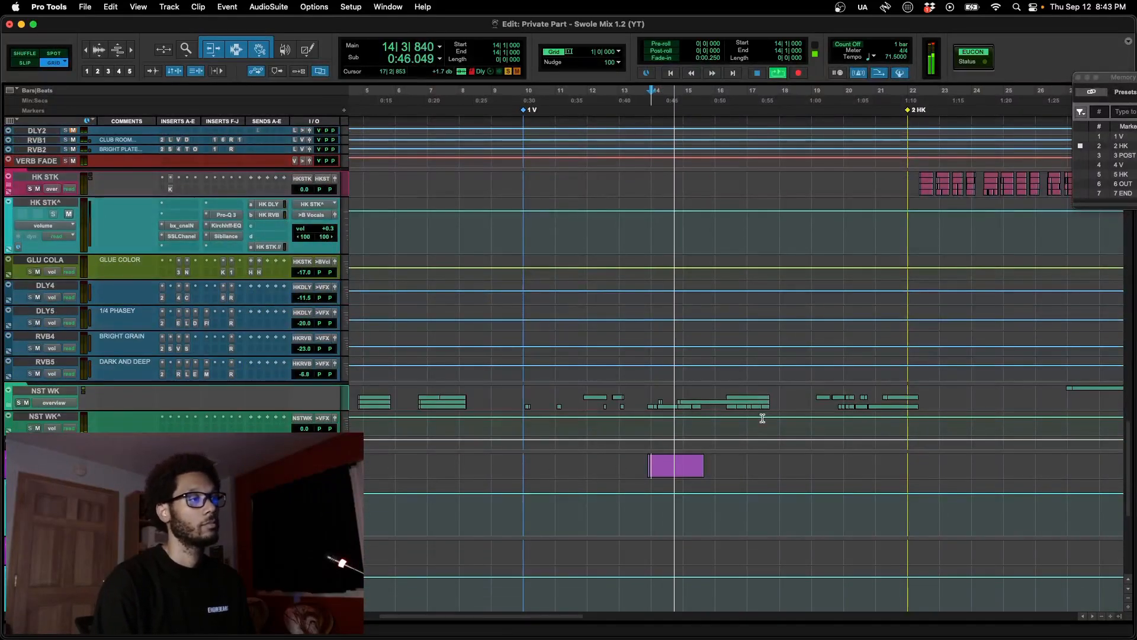
scroll(762, 418, "down", 3)
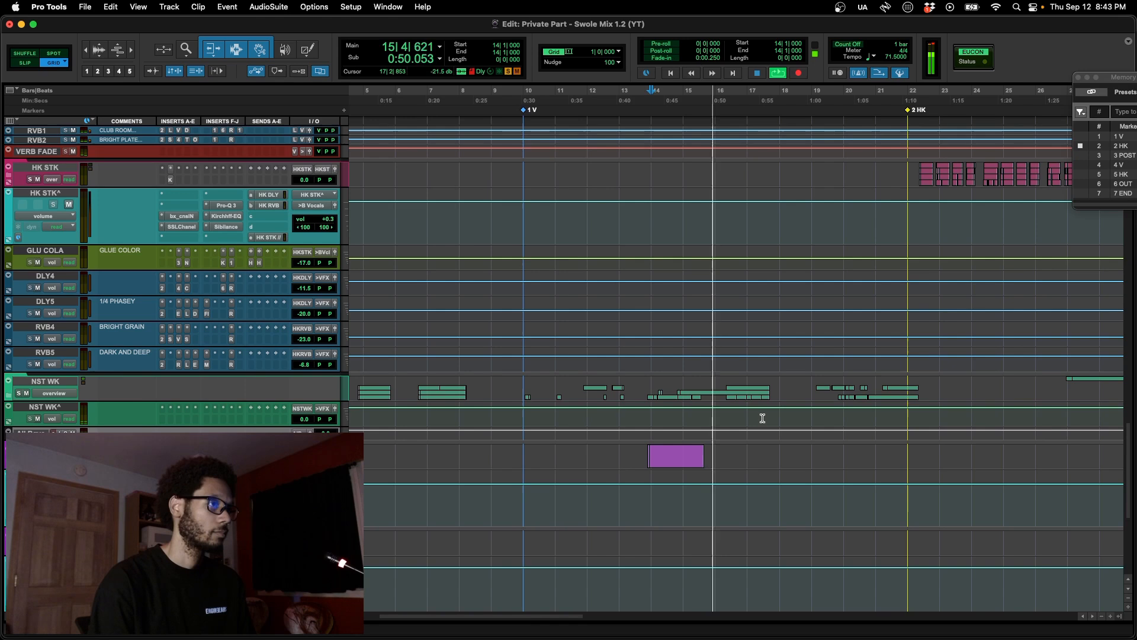
key("space")
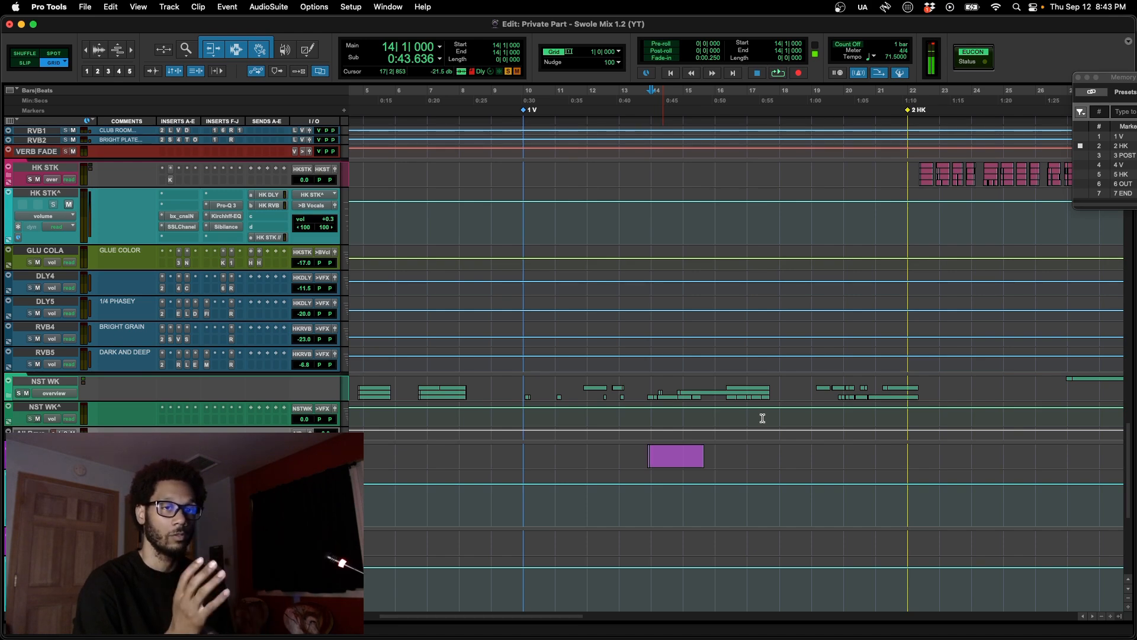
Step: Release the All KnB VCA solo, solo AllDrums instead, and audition the drums from bar 14 before stopping
scroll(762, 419, "up", 10)
right_click(763, 420)
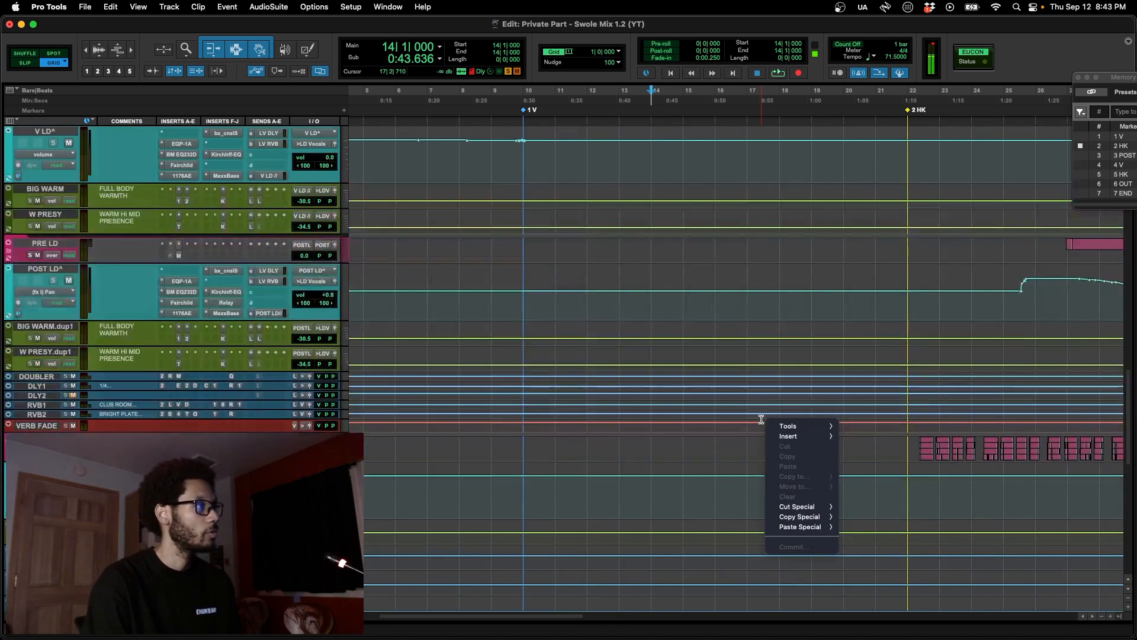
left_click(658, 447)
scroll(657, 450, "up", 15)
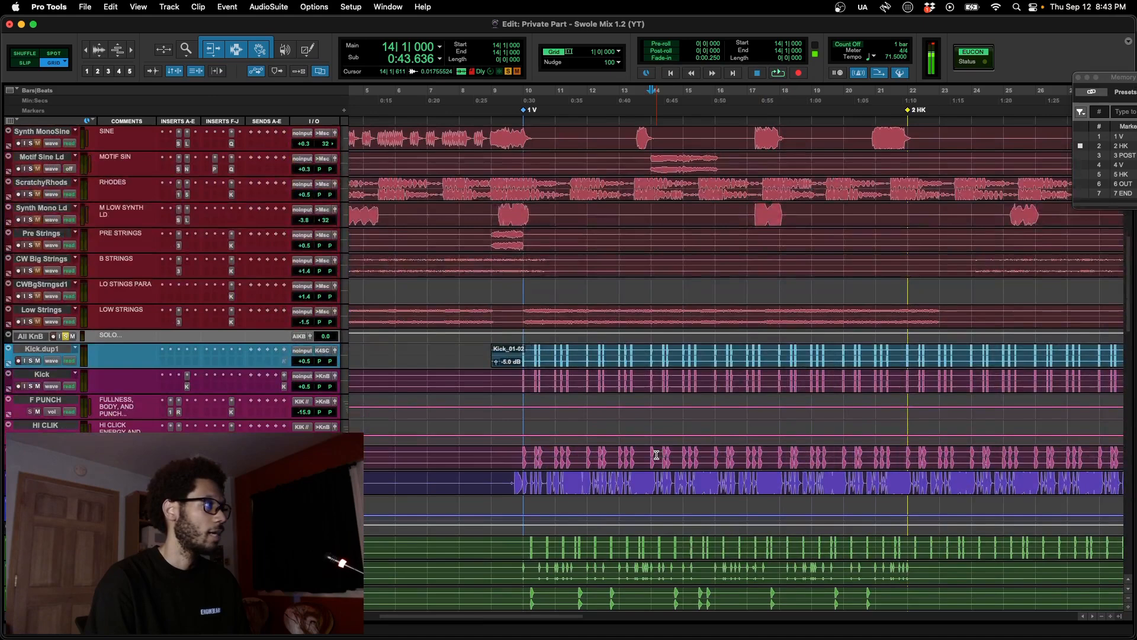
scroll(656, 455, "down", 1)
left_click(66, 312)
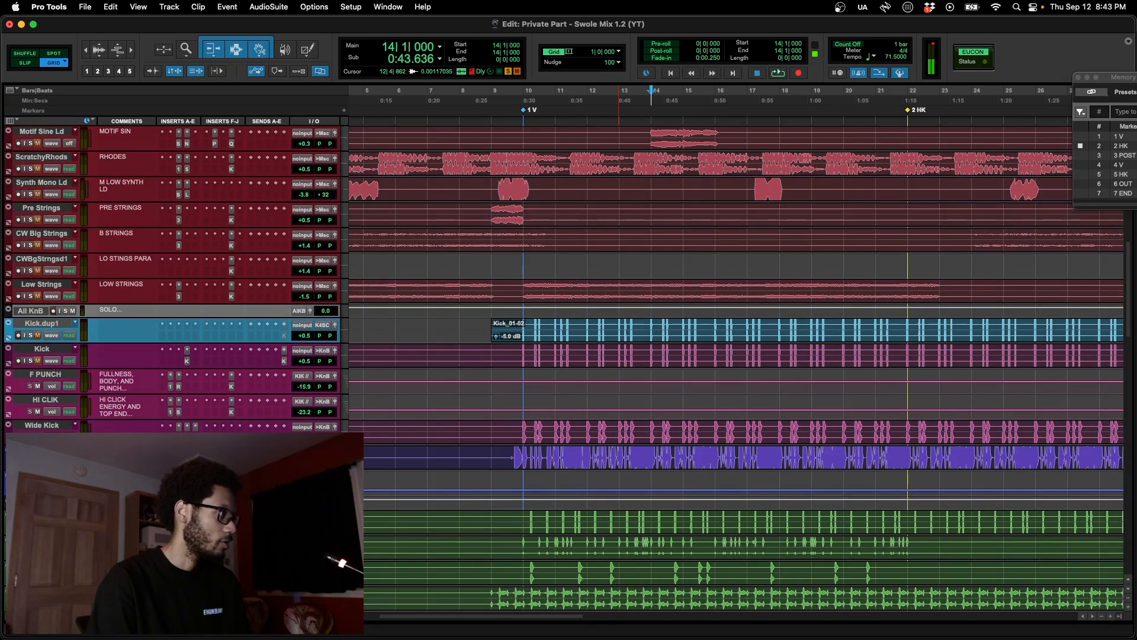
key("space")
scroll(399, 533, "down", 4)
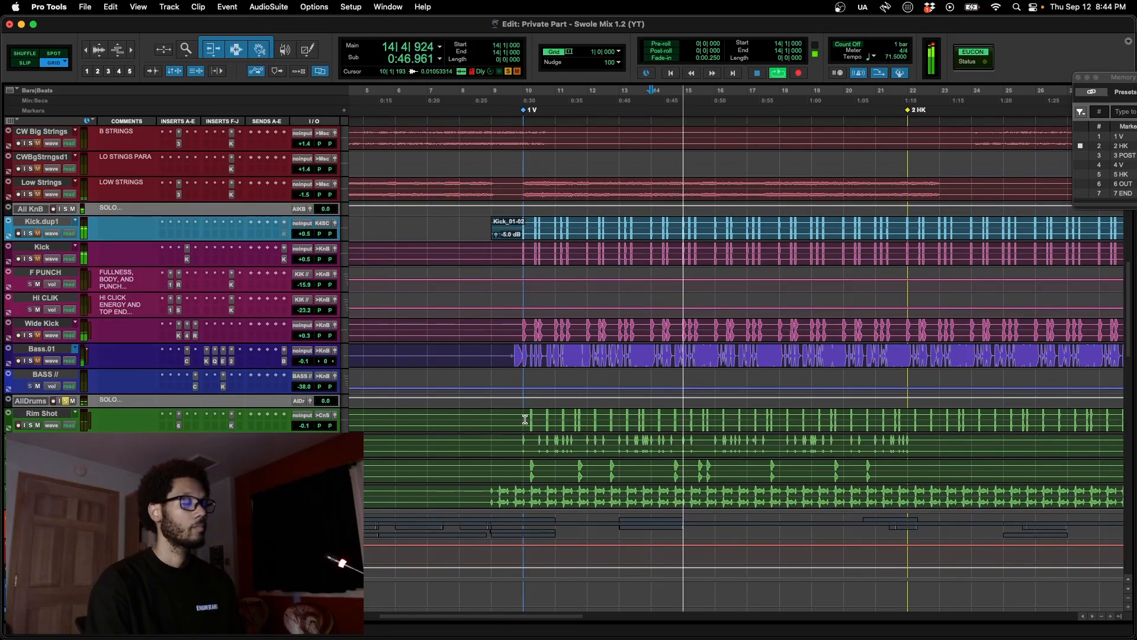
key("space")
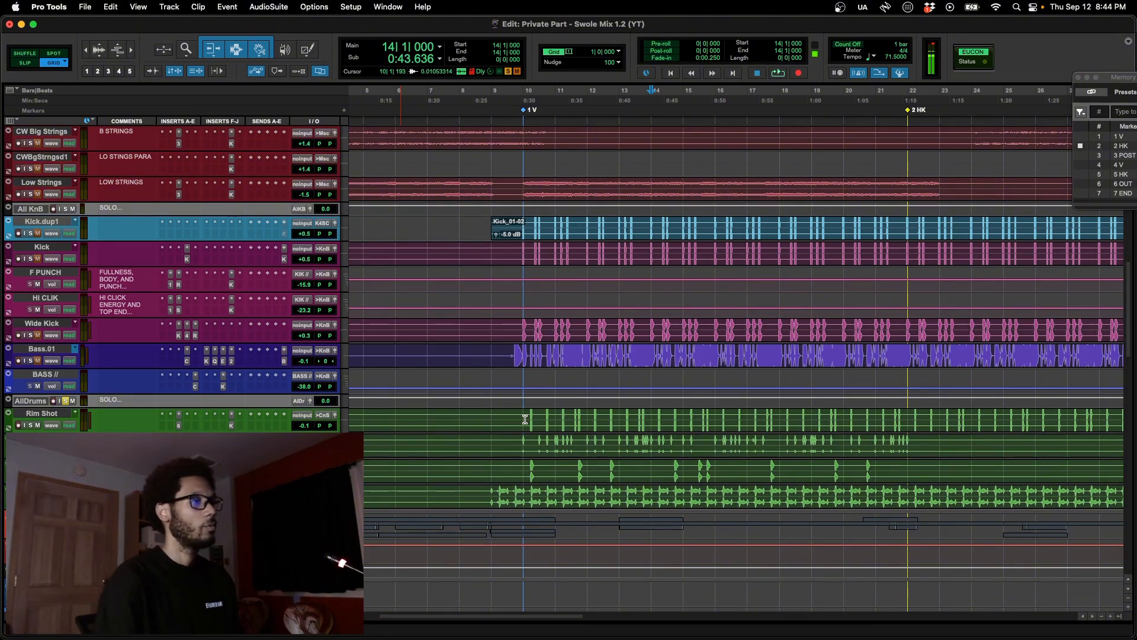
Step: Inspect the Kirchhoff-EQ curves on Rim Shot and Closed Hat in the Mix window, close the plug-in, and return to the Edit window
key("super+equal")
scroll(526, 422, "left", 10)
left_click(459, 149)
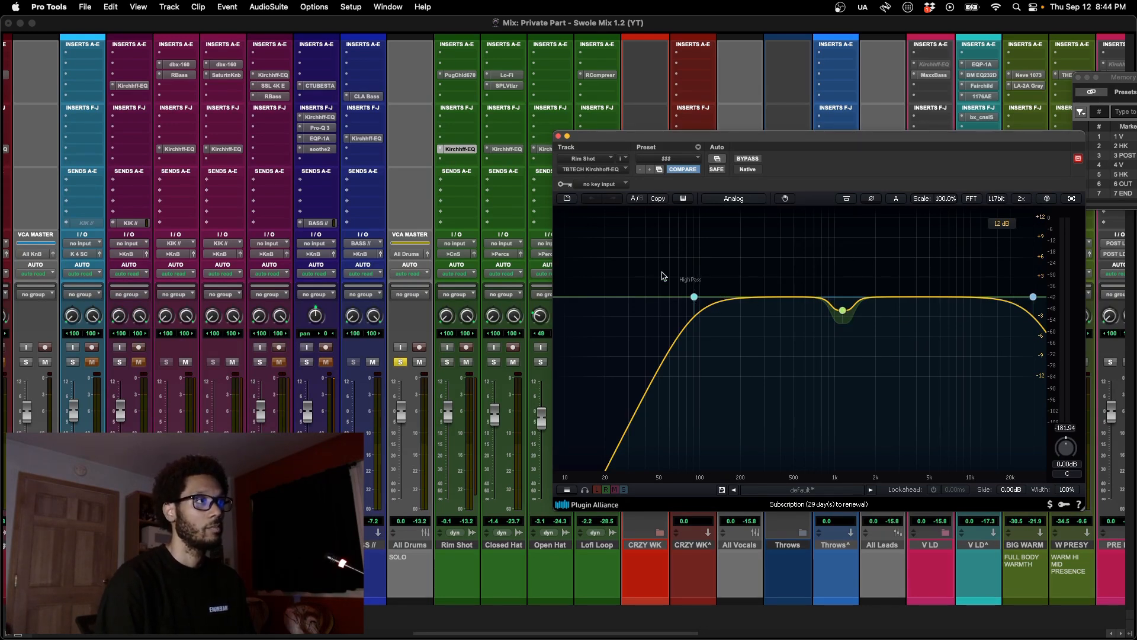
left_click(507, 149)
left_click(1034, 298)
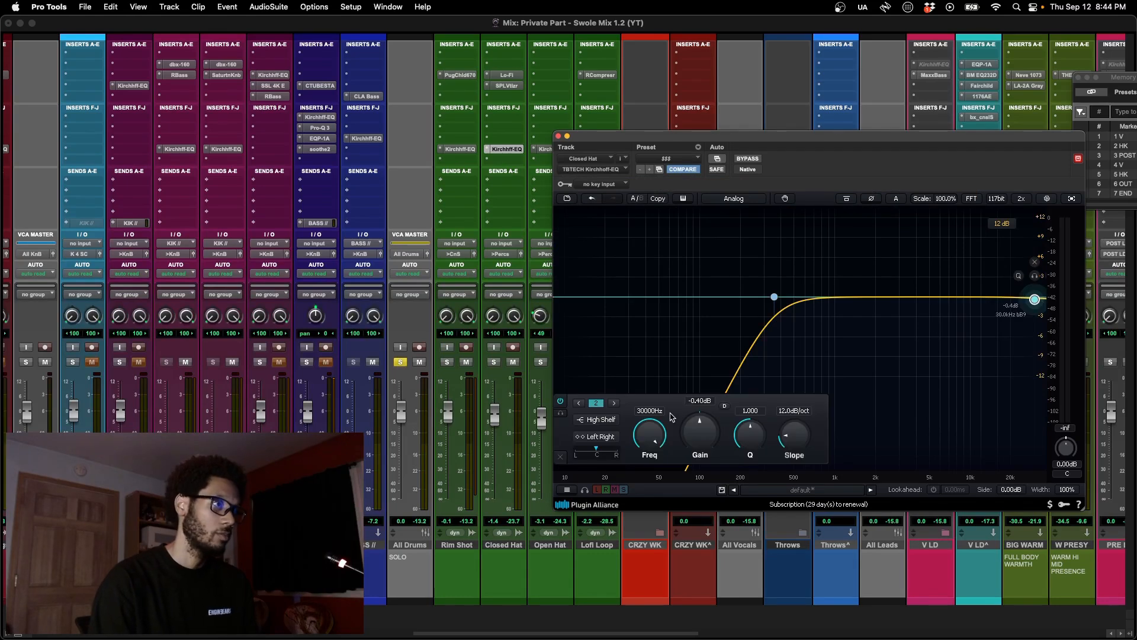
left_click(560, 137)
scroll(523, 123, "right", 1)
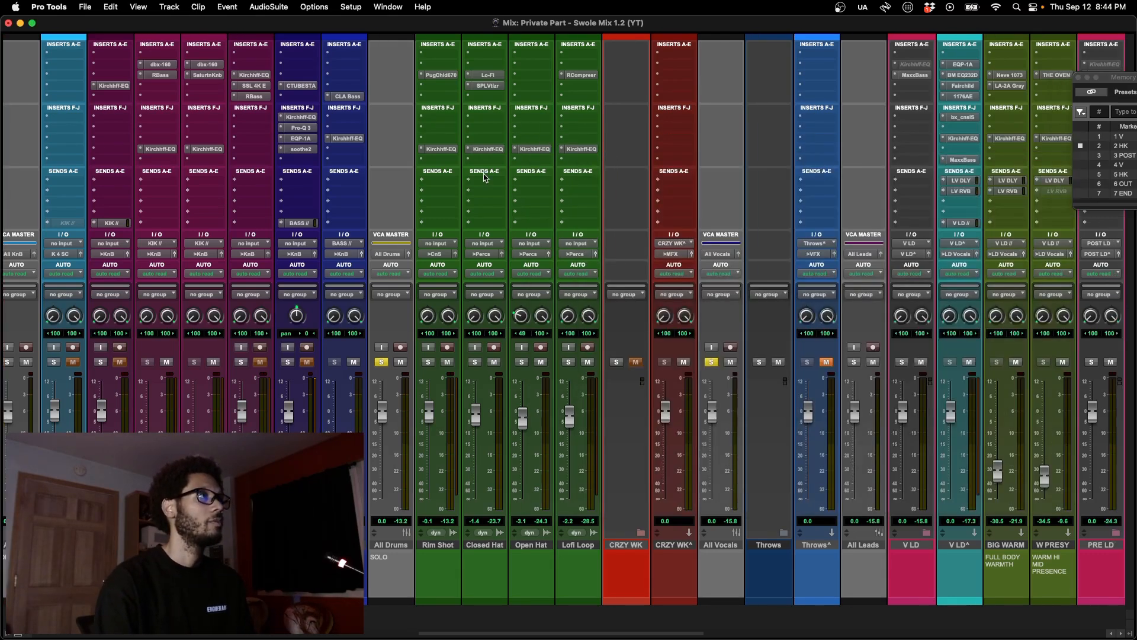
scroll(484, 177, "right", 1)
key("super+equal")
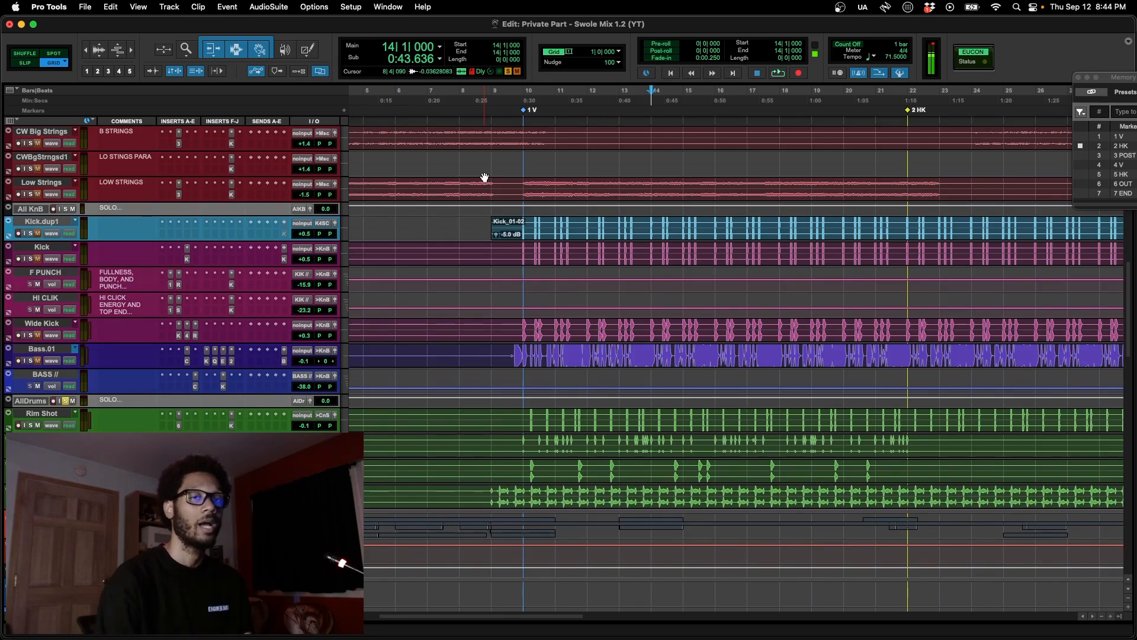
Step: Solo the All Music VCA, play from bar 14 while comparing it with the drums, and stop playback
scroll(484, 176, "up", 5)
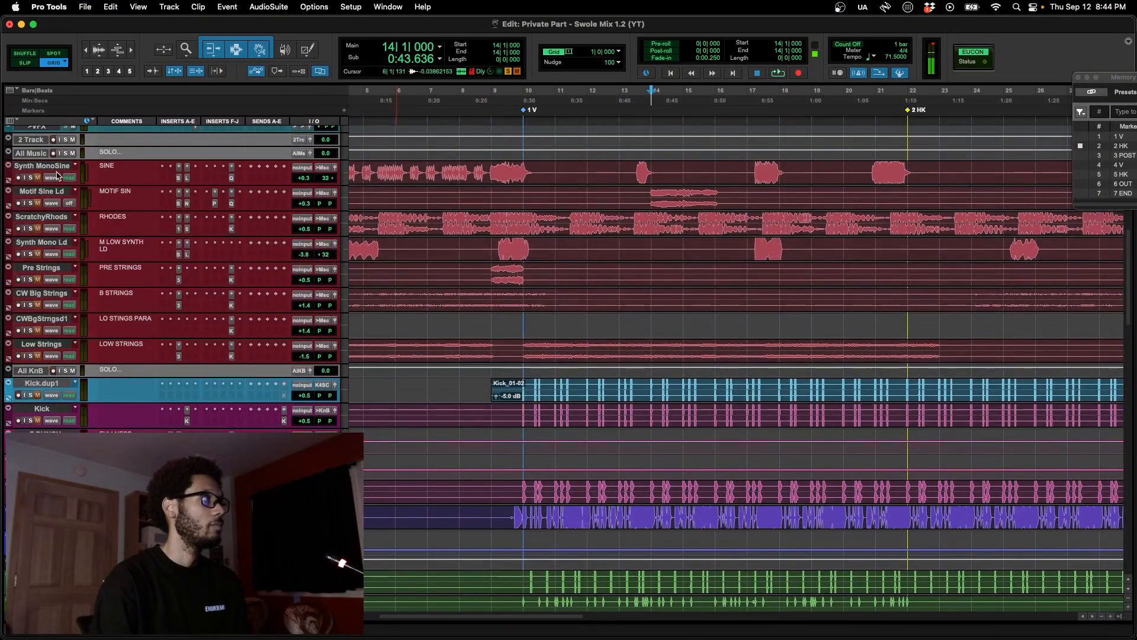
scroll(64, 161, "up", 4)
left_click(65, 269)
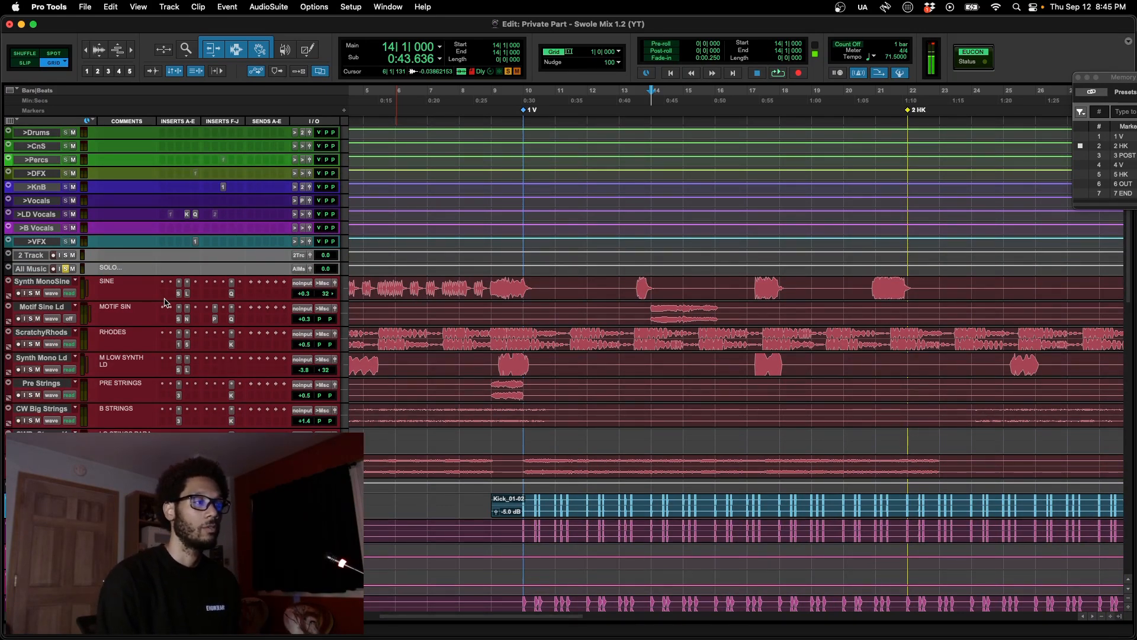
scroll(165, 303, "up", 1)
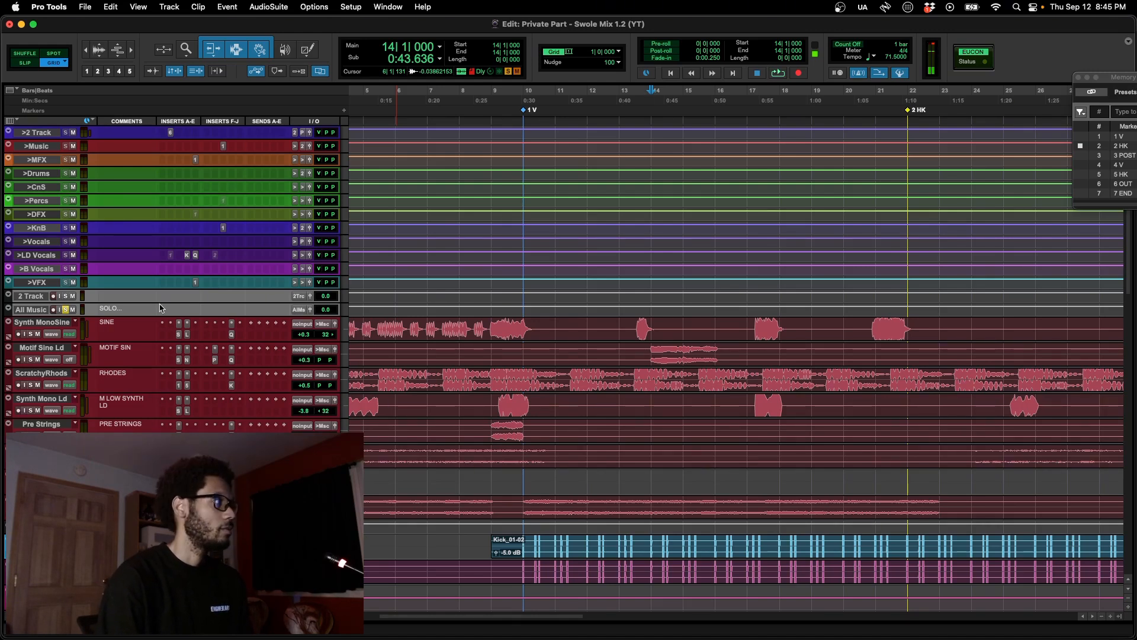
key("space")
scroll(168, 355, "down", 10)
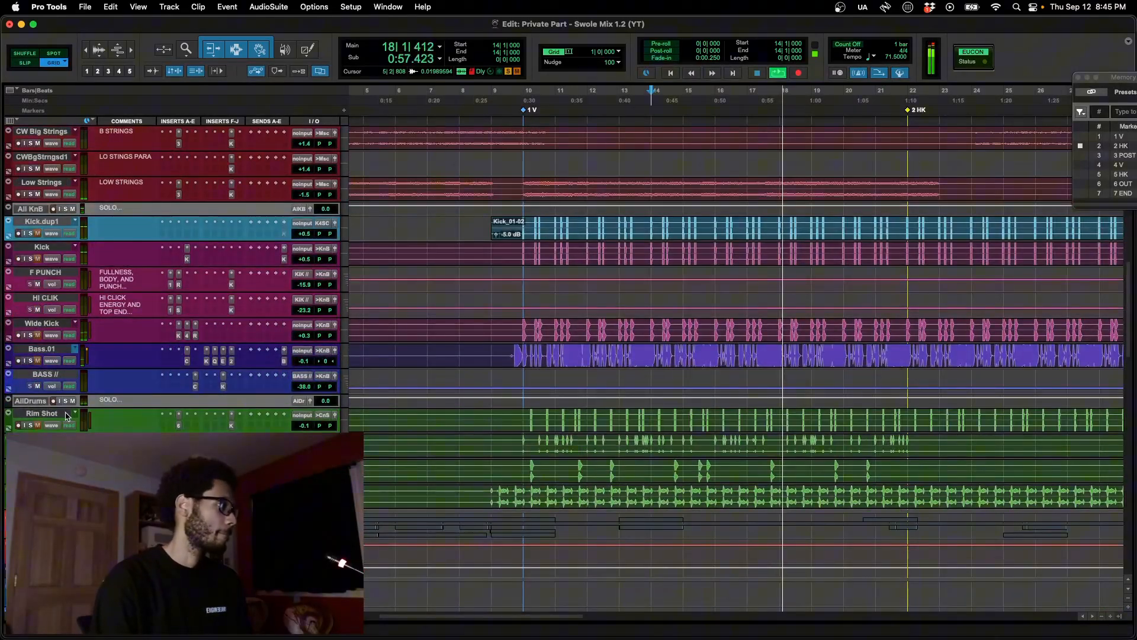
scroll(95, 421, "down", 4)
scroll(66, 414, "up", 5)
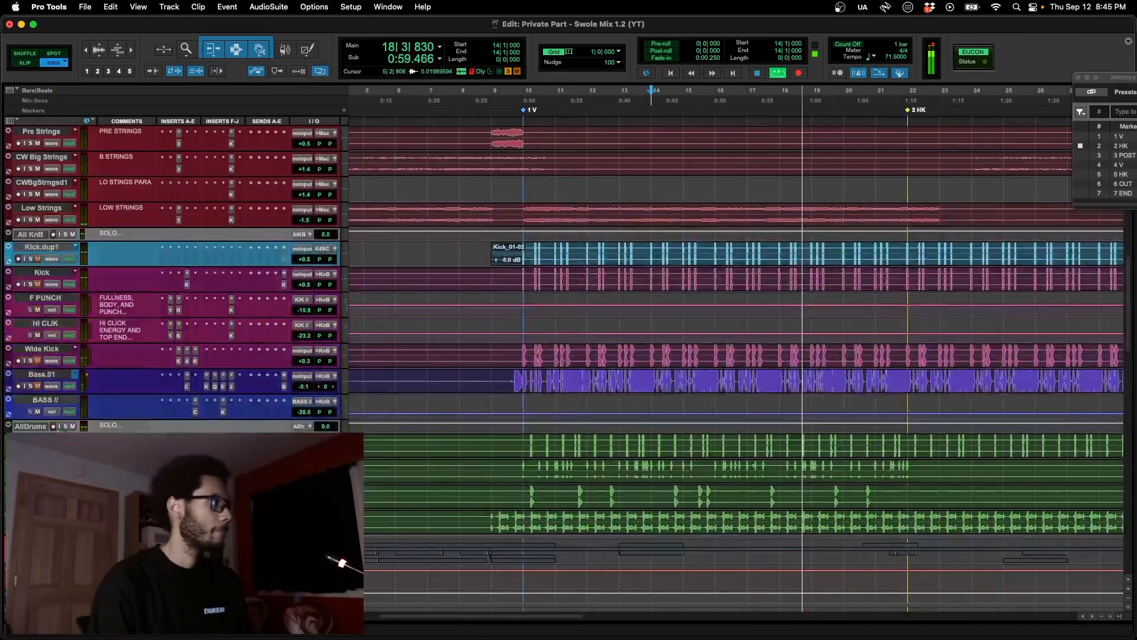
key("space")
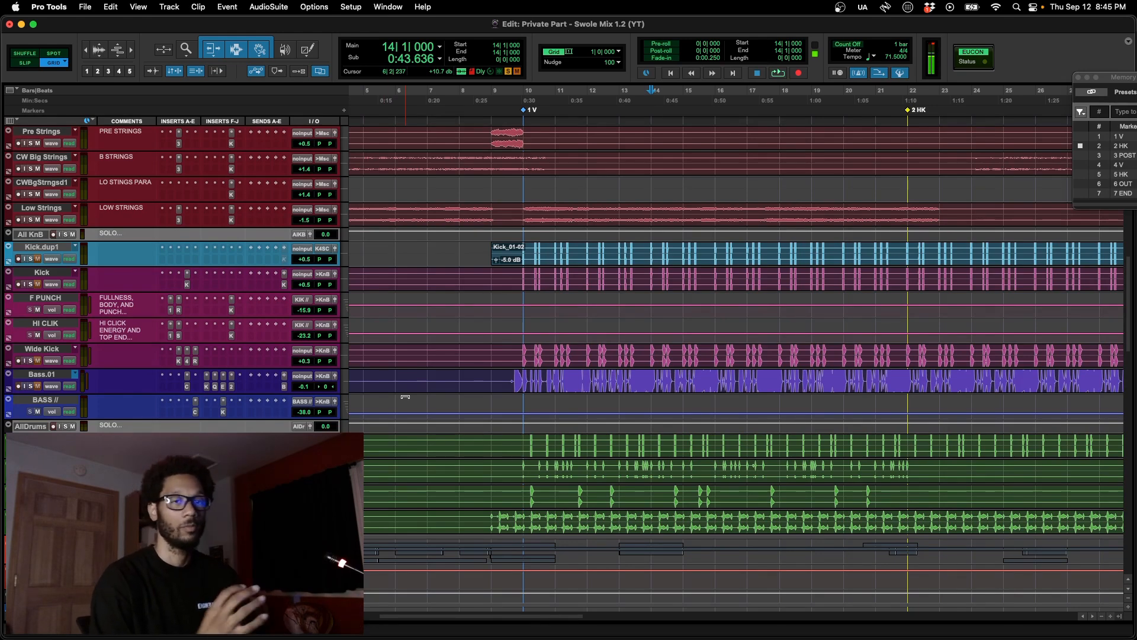
Step: Switch to the YT Lesson Plans document in Safari, check off Relationships PT.2 under EQ, and return to Pro Tools
key("super+Tab")
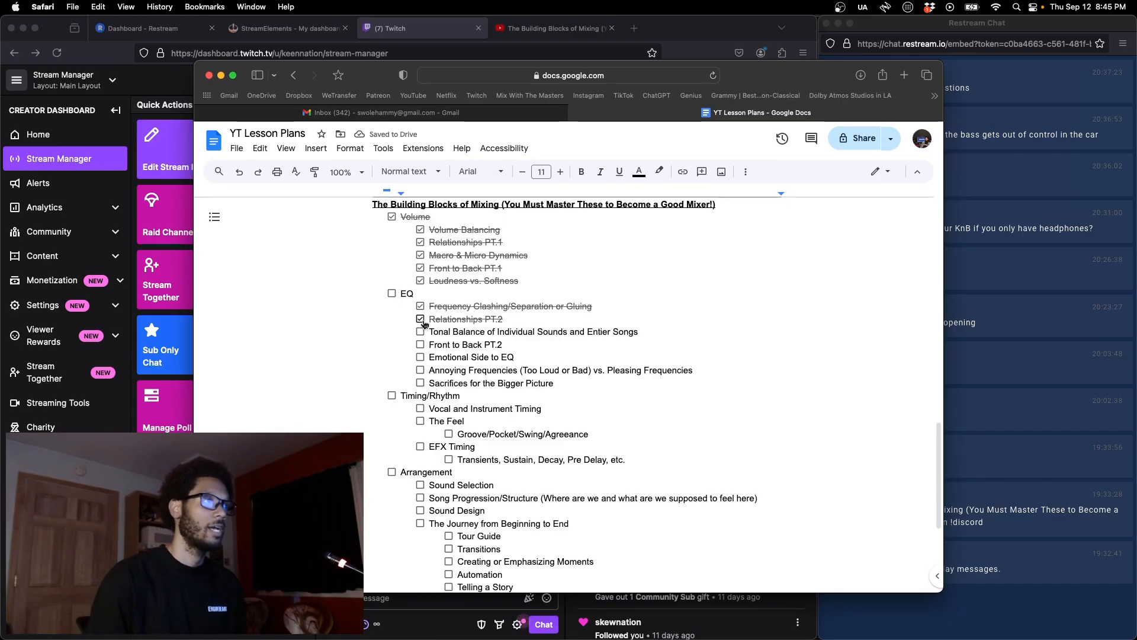
key("super+Tab")
key("super+Tab")
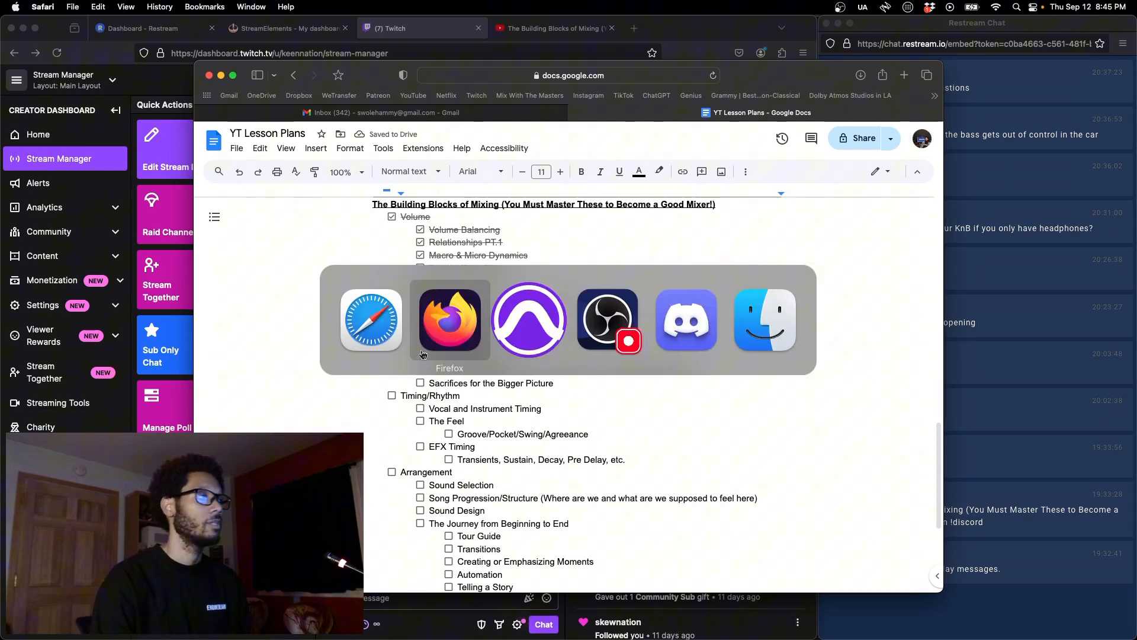
Step: Solo the All Leads VCA instead of All Vocals and select the V LD and V LD^ tracks in the Mix window
scroll(523, 320, "down", 5)
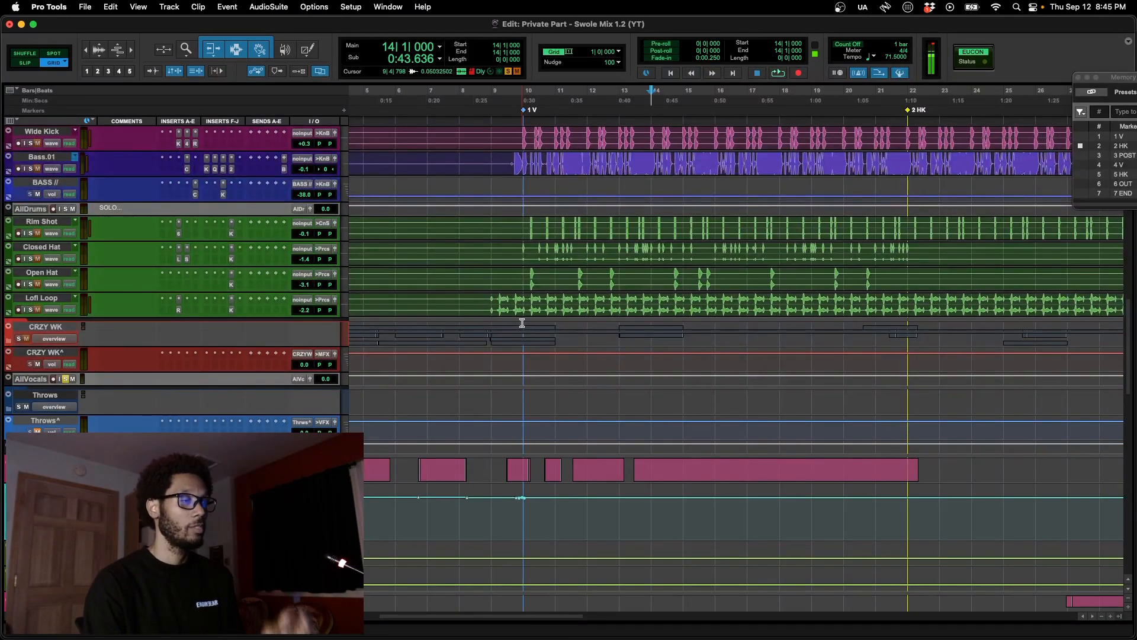
scroll(523, 331, "down", 2)
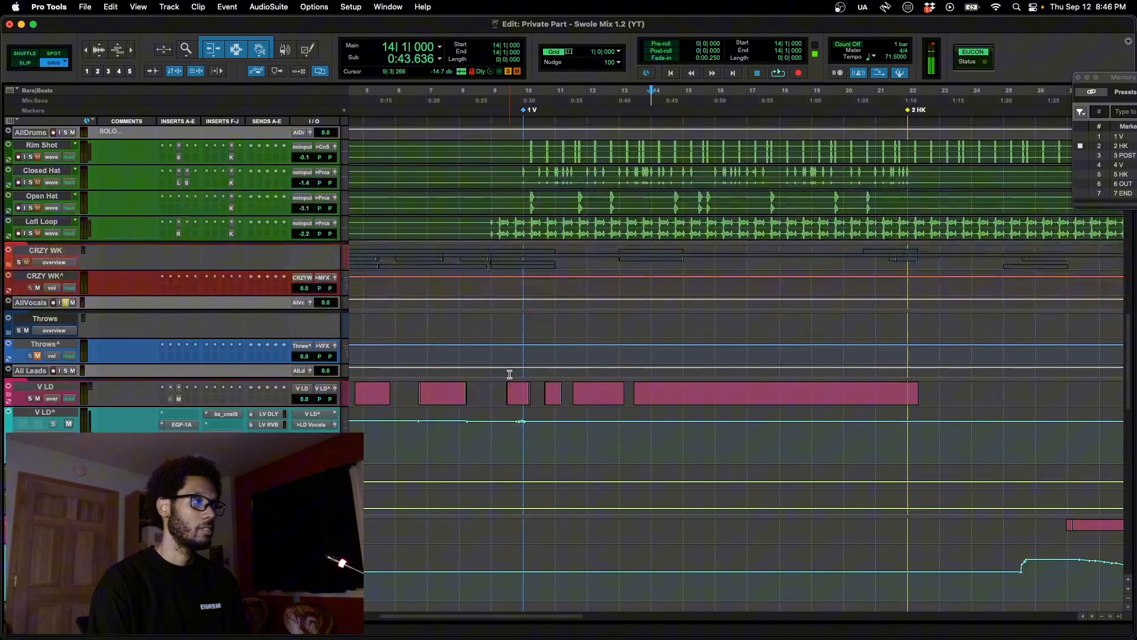
left_click(45, 386)
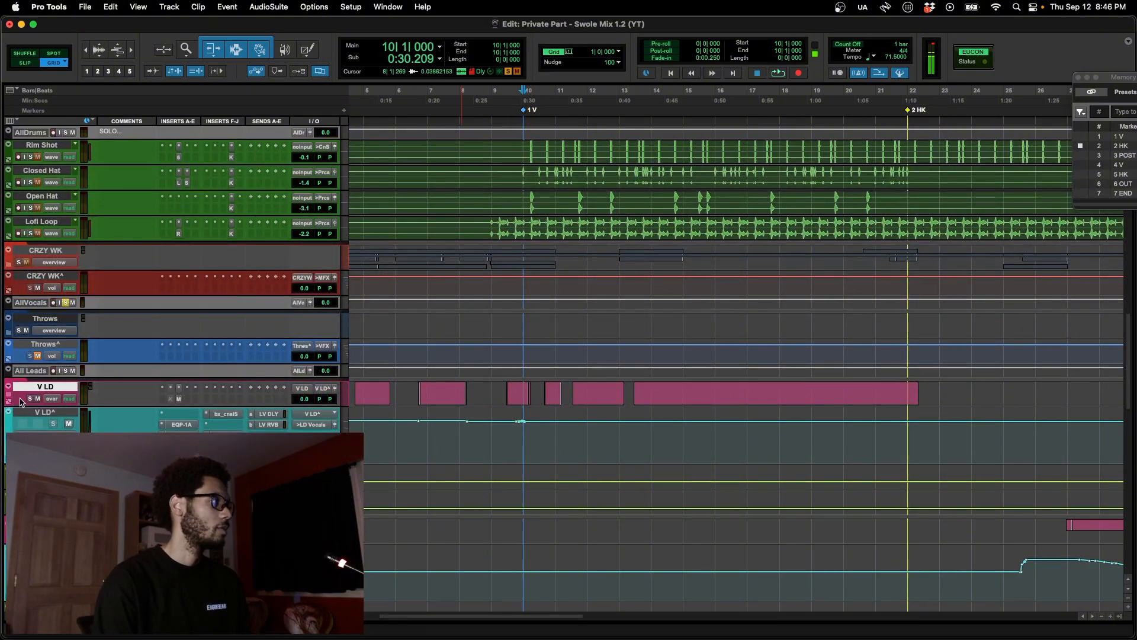
key("super+equal")
scroll(535, 424, "right", 6)
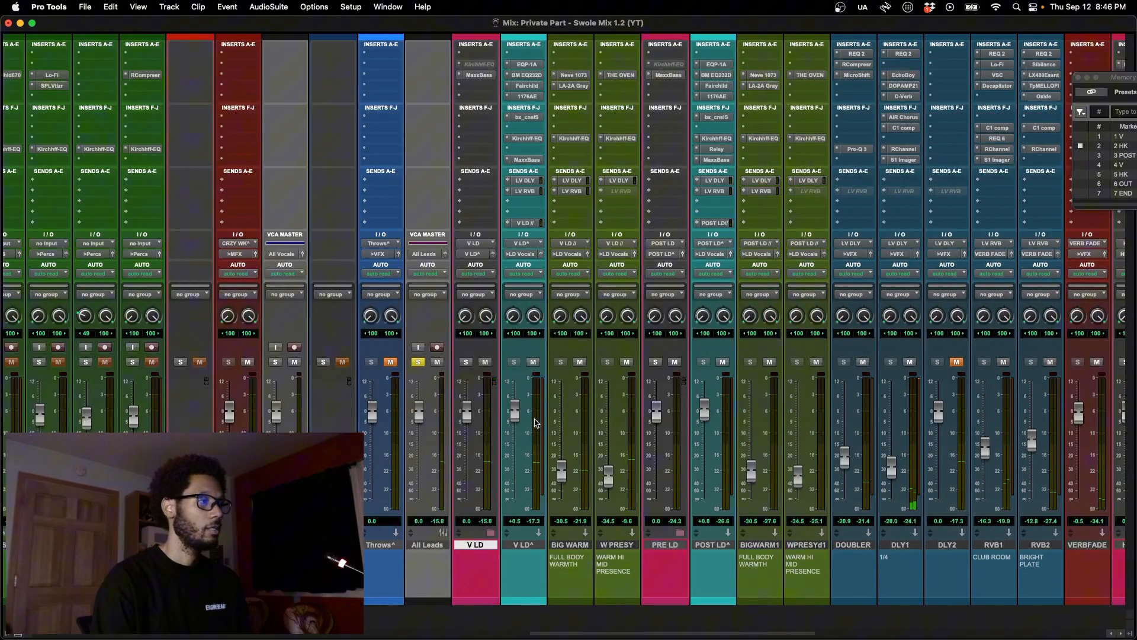
left_click(519, 544, "shift")
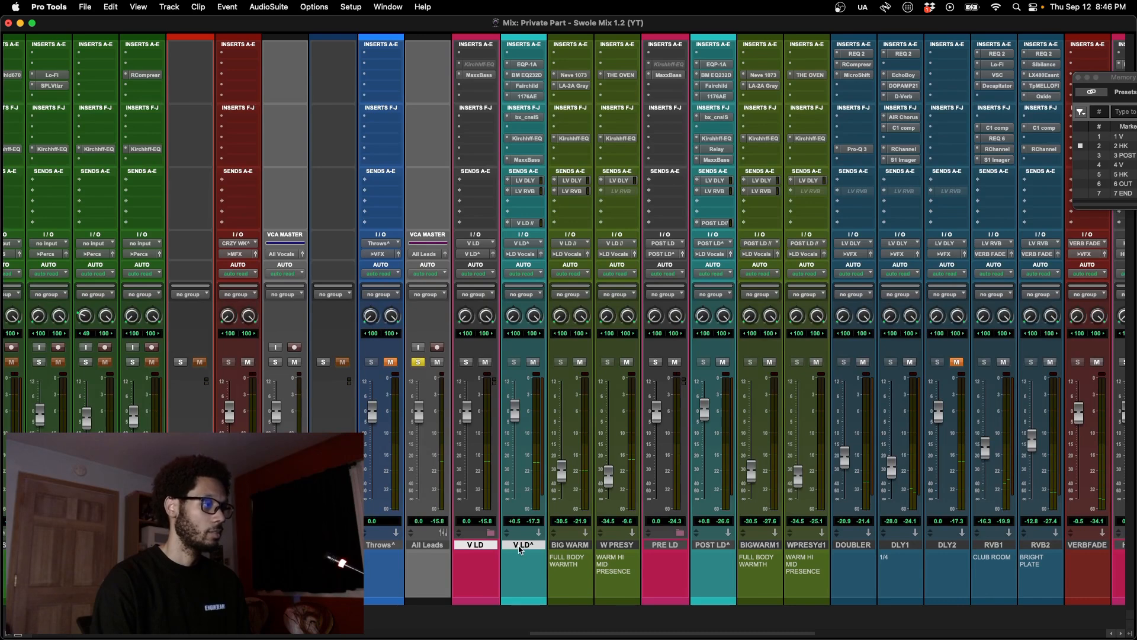
Step: Bypass all inserts and mute all sends on the selected V LD and V LD^ tracks, auditioning them briefly
key("shift+a")
key("space")
key("shift+a")
key("shift+q")
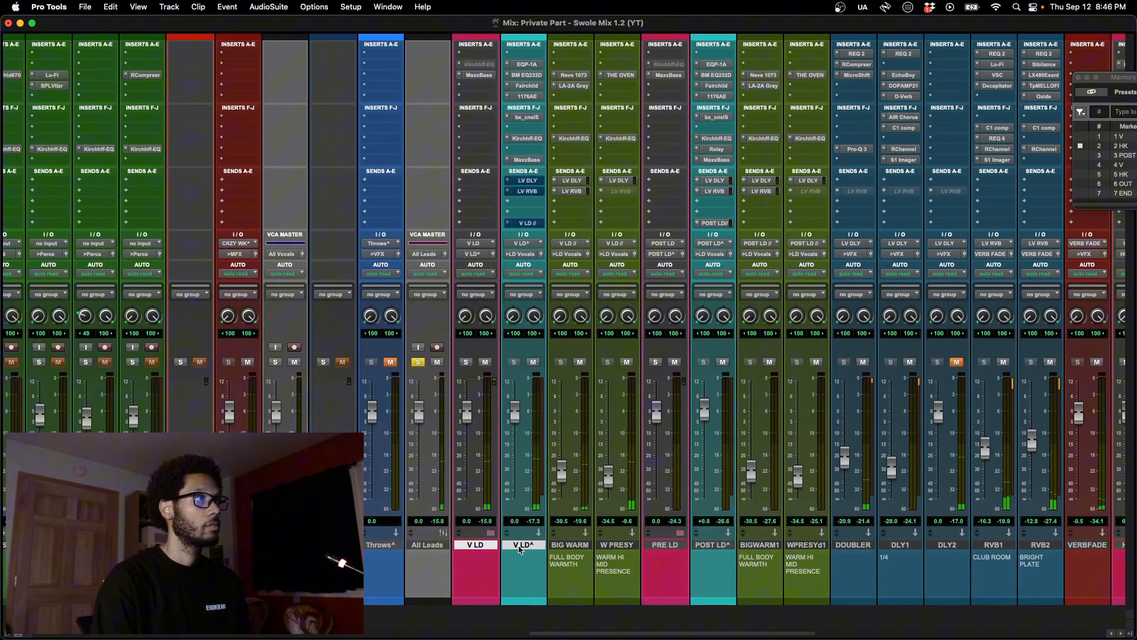
key("shift+a")
scroll(519, 549, "left", 1)
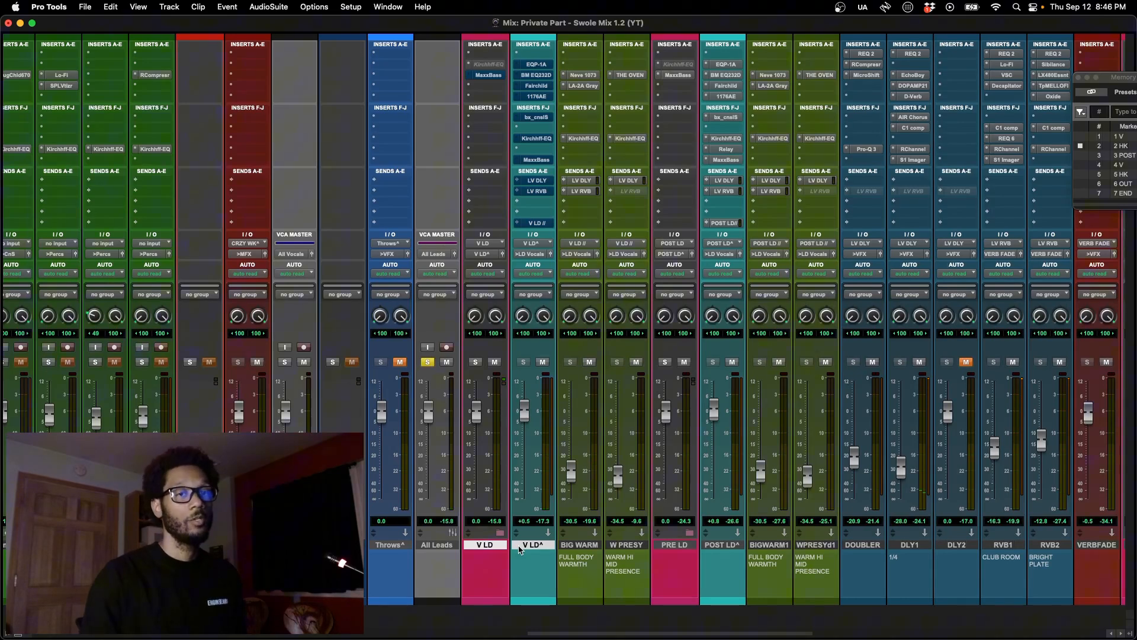
Step: Switch to Slip mode, place the cursor at the start of the long V LD clip in bar 13, and audition the unprocessed lead vocal
key("super+equal")
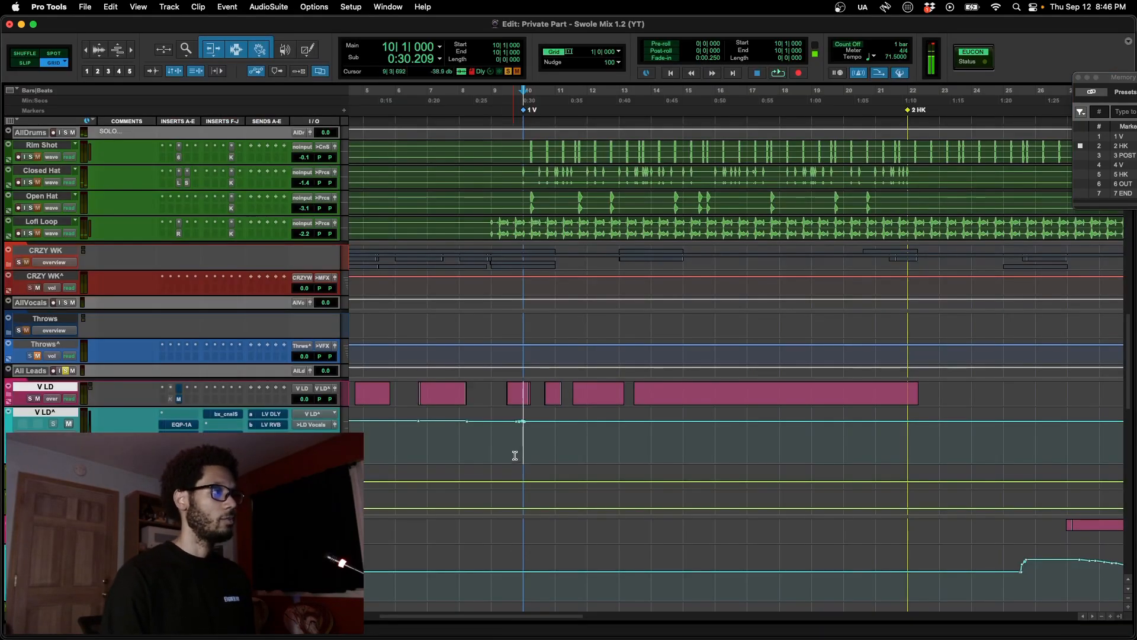
key("F2")
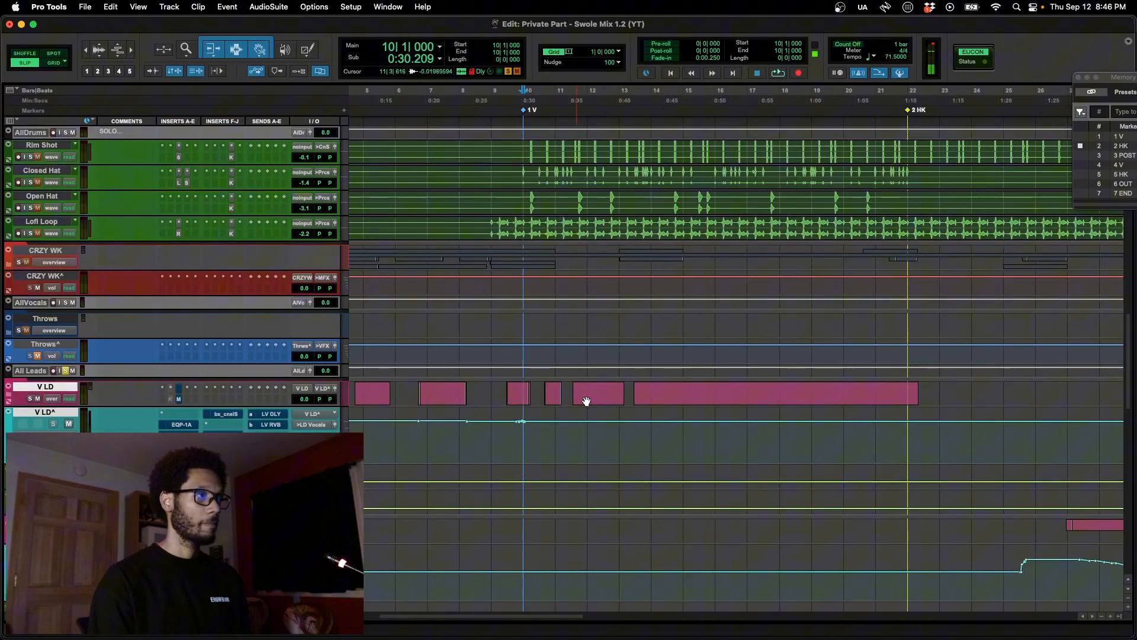
left_click(631, 387)
key("space")
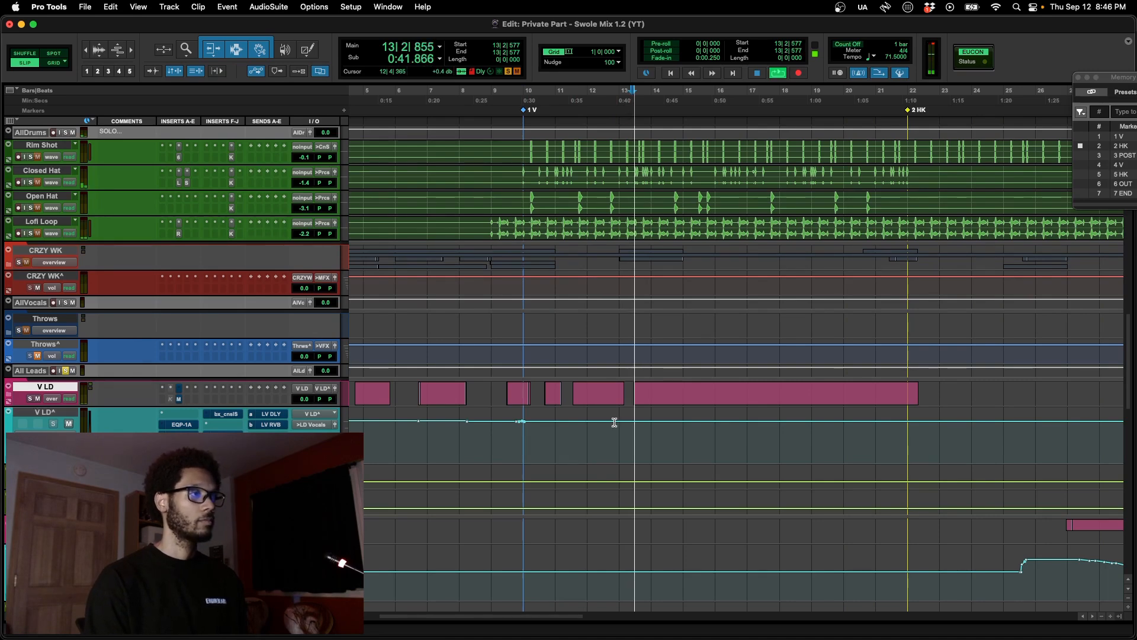
key("super+equal")
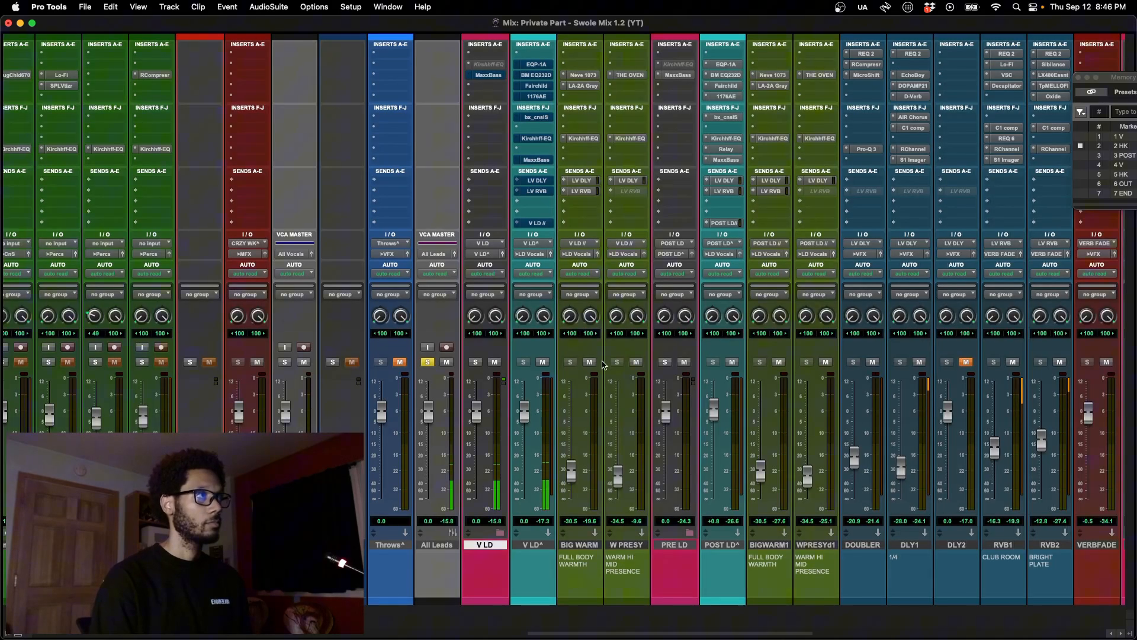
key("super+equal")
key("space")
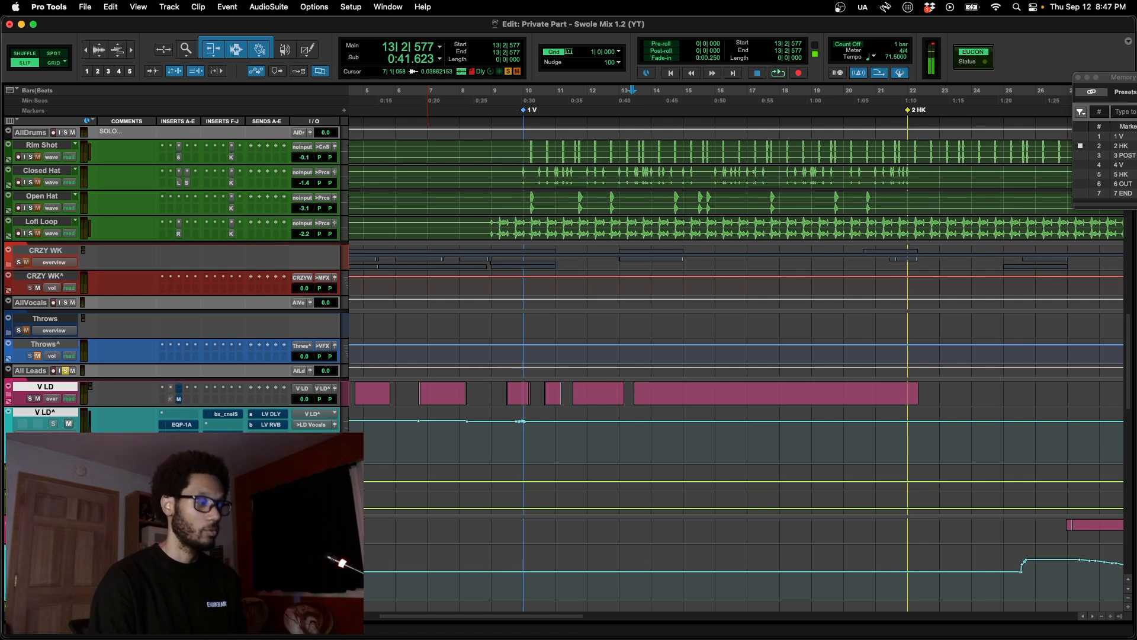
Step: Play the selected bar 11 passage of the soloed Bass.01 track, then stop
key("space")
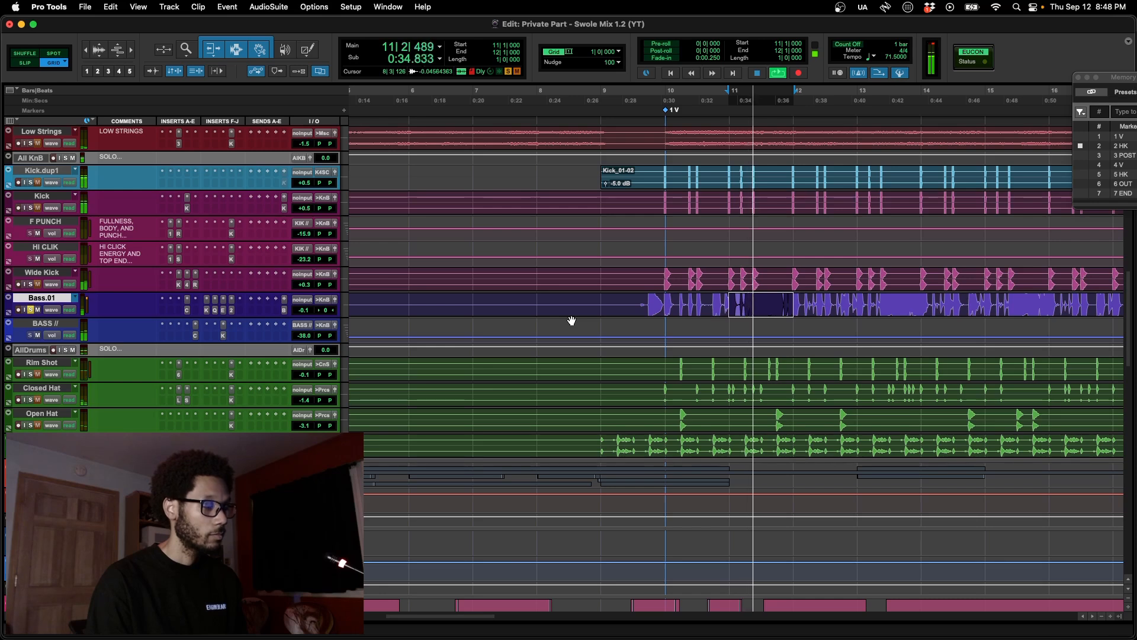
key("space")
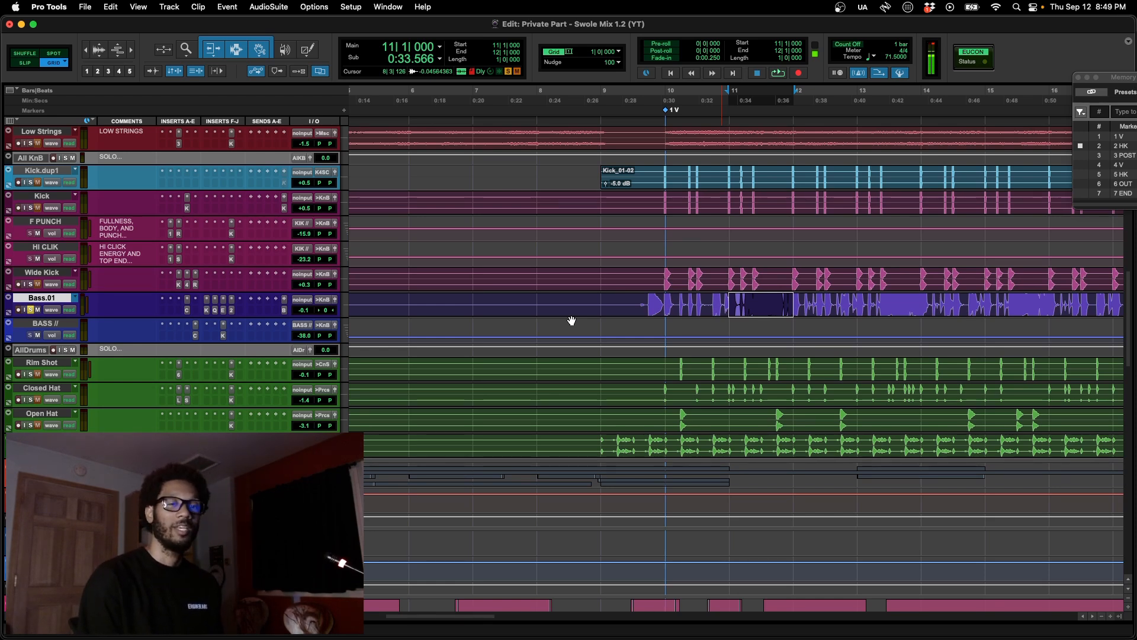
Step: Inspect the CTUBESTA insert on Bass.01 and the CLA Bass insert on the BASS // track in the Mix window
scroll(572, 321, "up", 5)
scroll(571, 320, "left", 3)
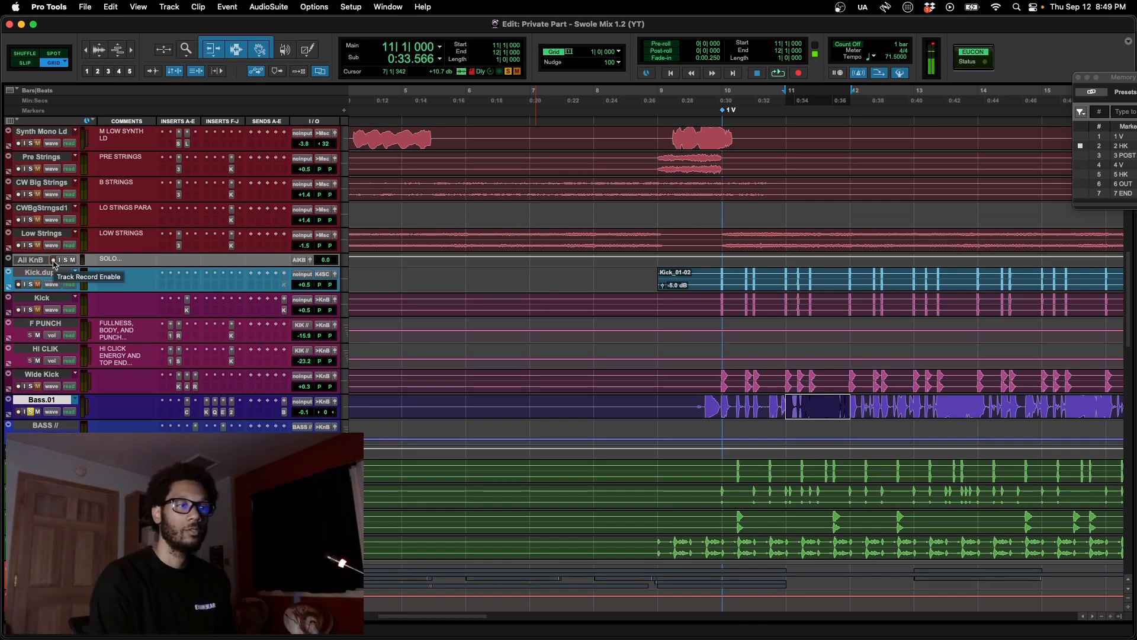
key("super+equal")
scroll(374, 93, "left", 5)
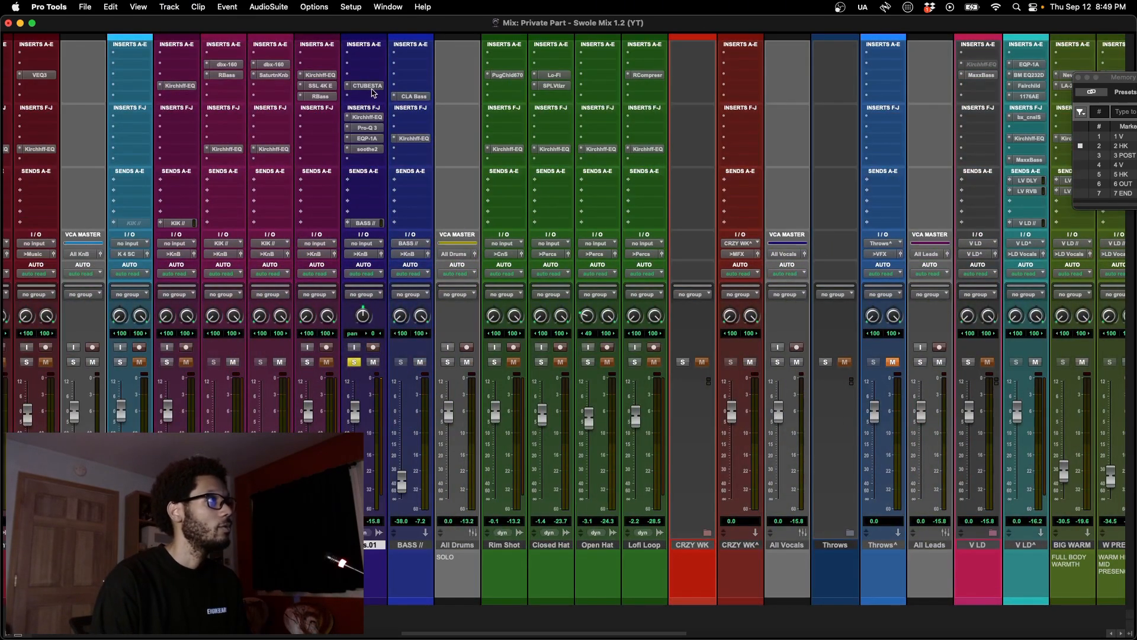
left_click(366, 85)
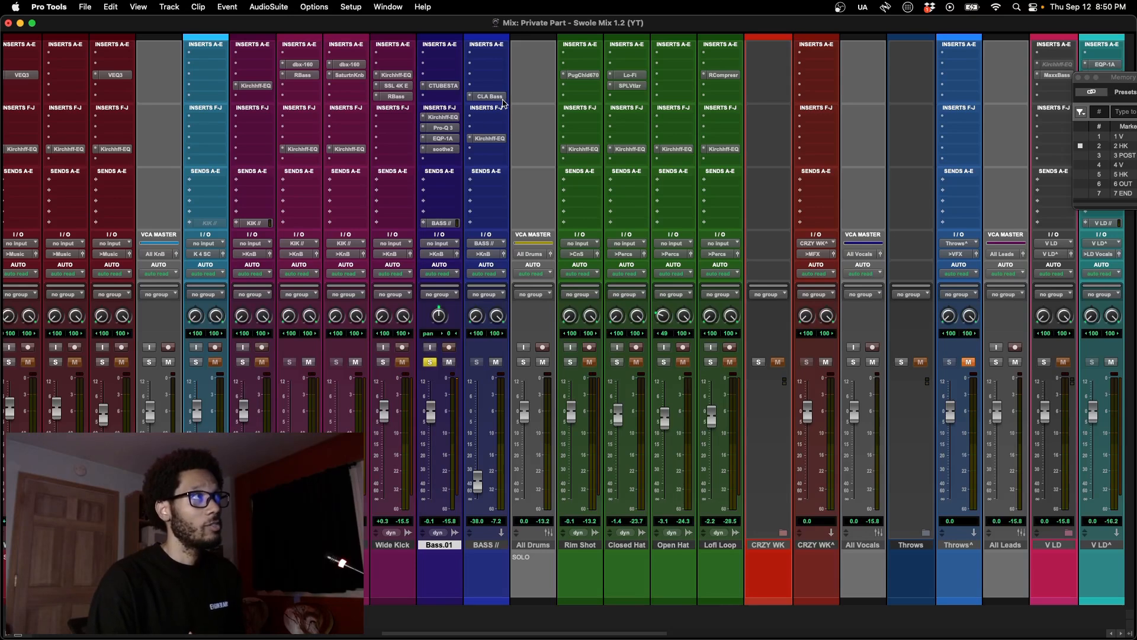
left_click(500, 97)
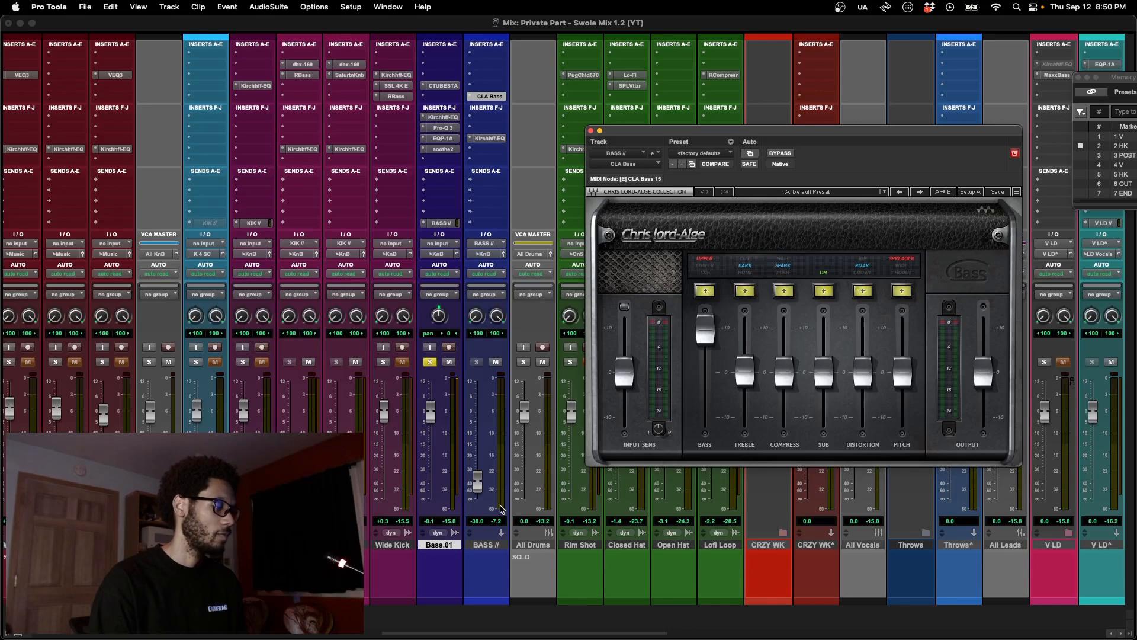
Step: Return to the Edit window, solo the Kick track instead of Bass.01, and start playback from bar 10
key("super+equal")
key("super+7")
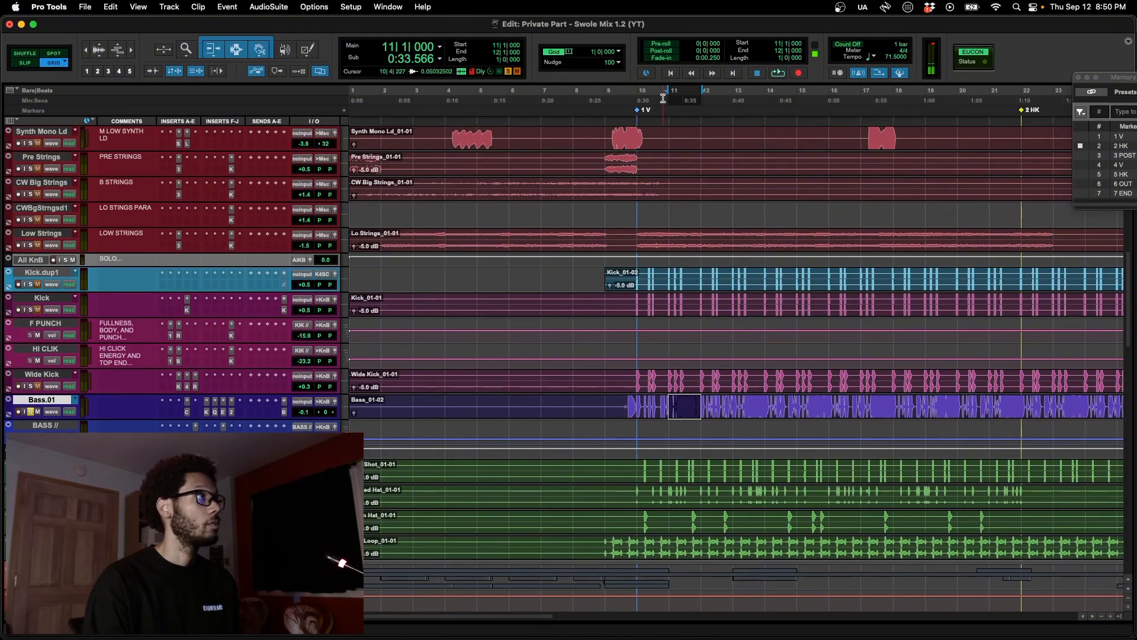
left_click(637, 303)
key("space")
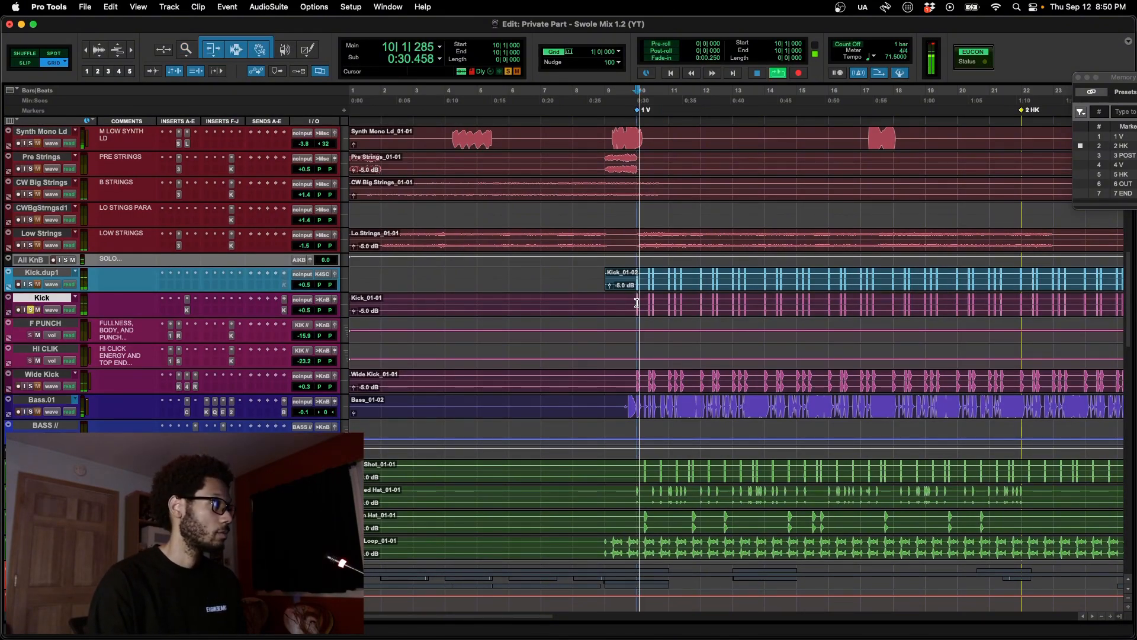
Step: Audition the processed Kick in the Mix window, briefly adding Wide Kick to the solo
key("super+equal")
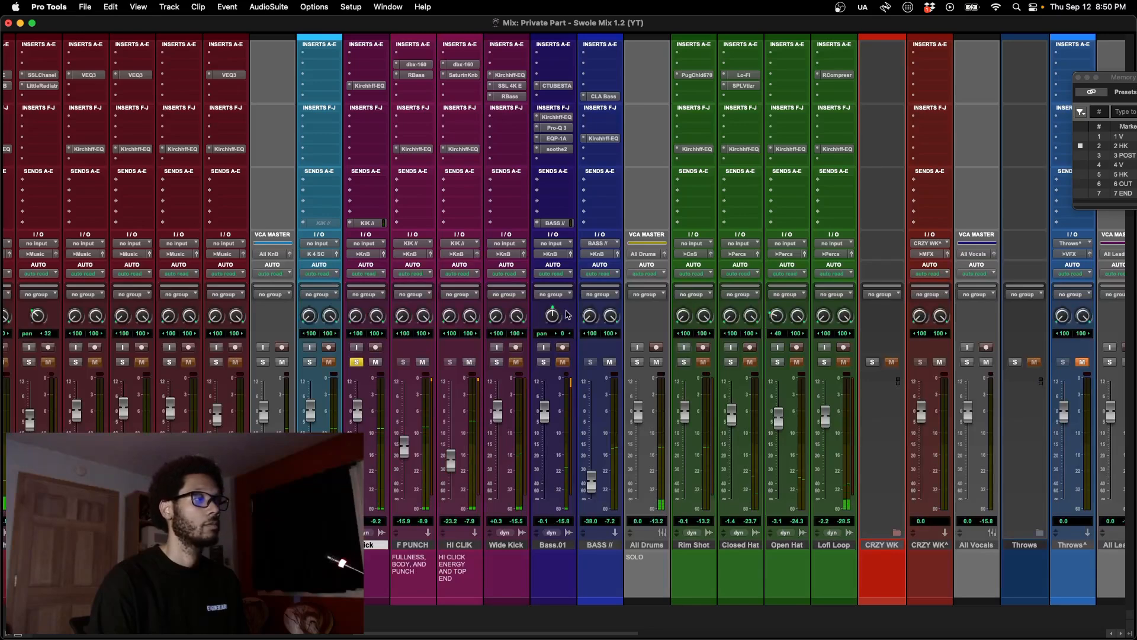
scroll(566, 315, "left", 2)
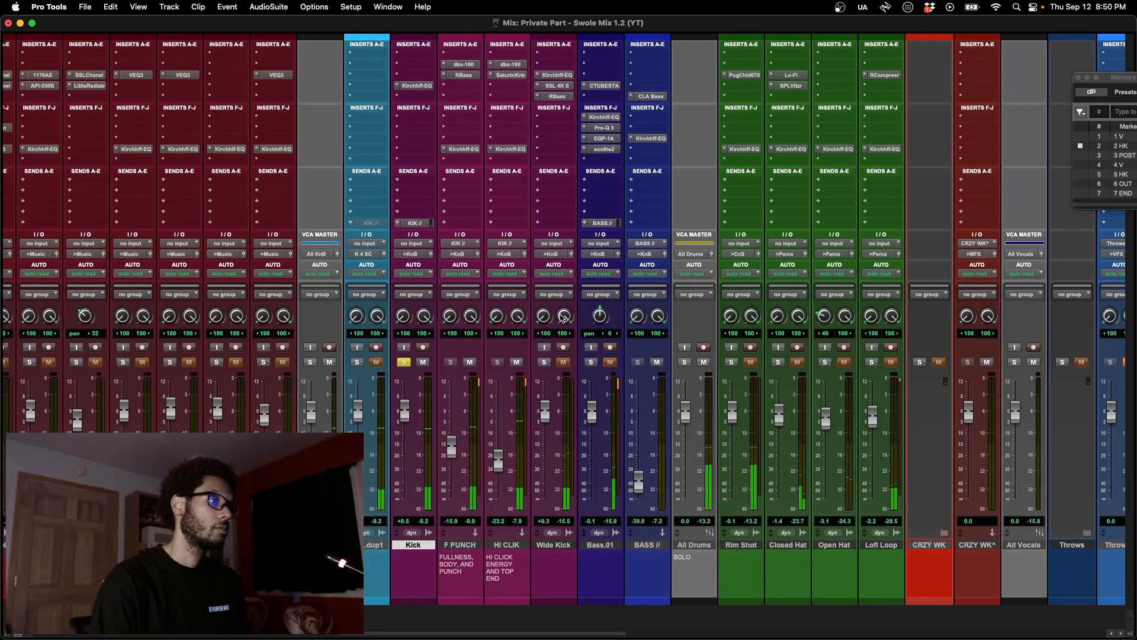
scroll(554, 397, "left", 1)
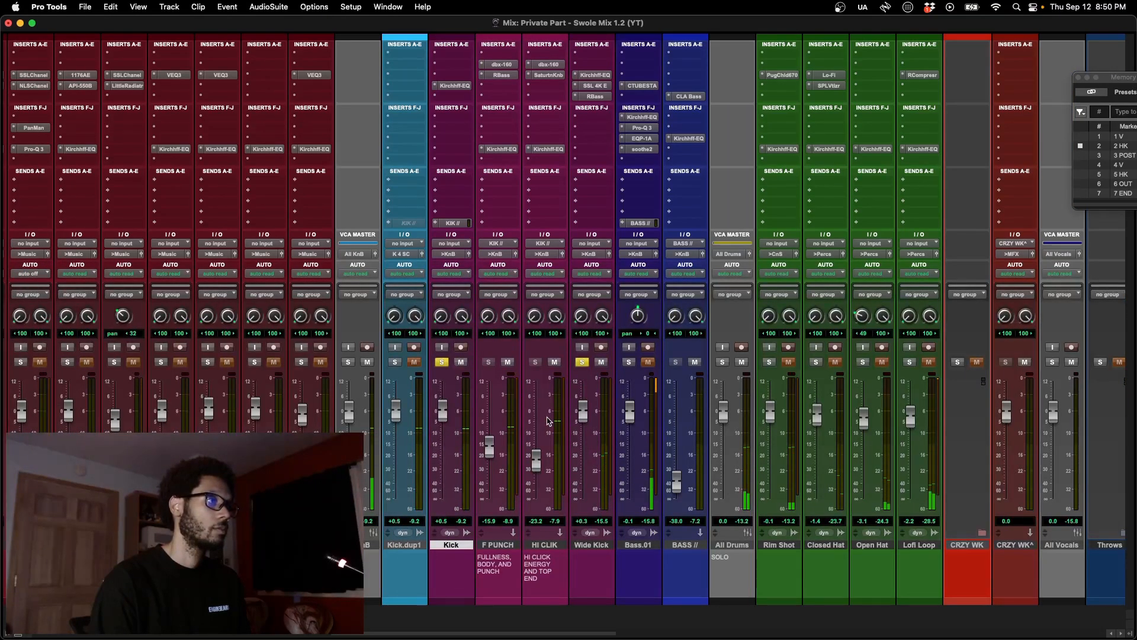
scroll(548, 421, "left", 1)
scroll(569, 372, "left", 1)
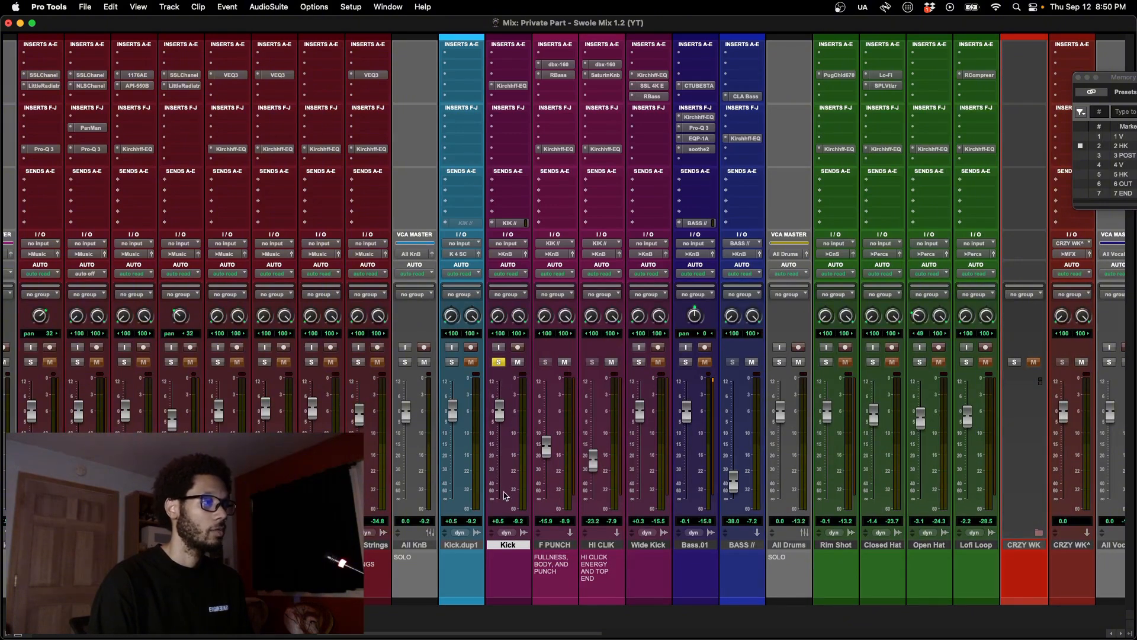
scroll(504, 495, "left", 2)
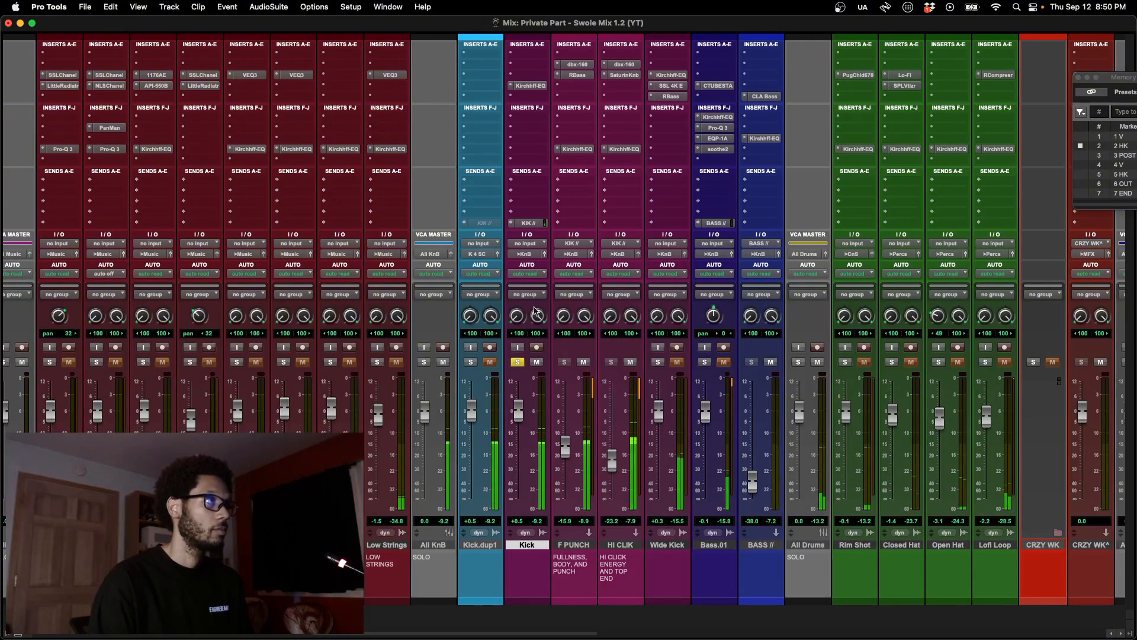
Step: Bypass the Kick track's inserts and mute its sends, auditioning it from bar 10 without and with its processing
key("shift+a")
key("shift+q")
key("super+equal")
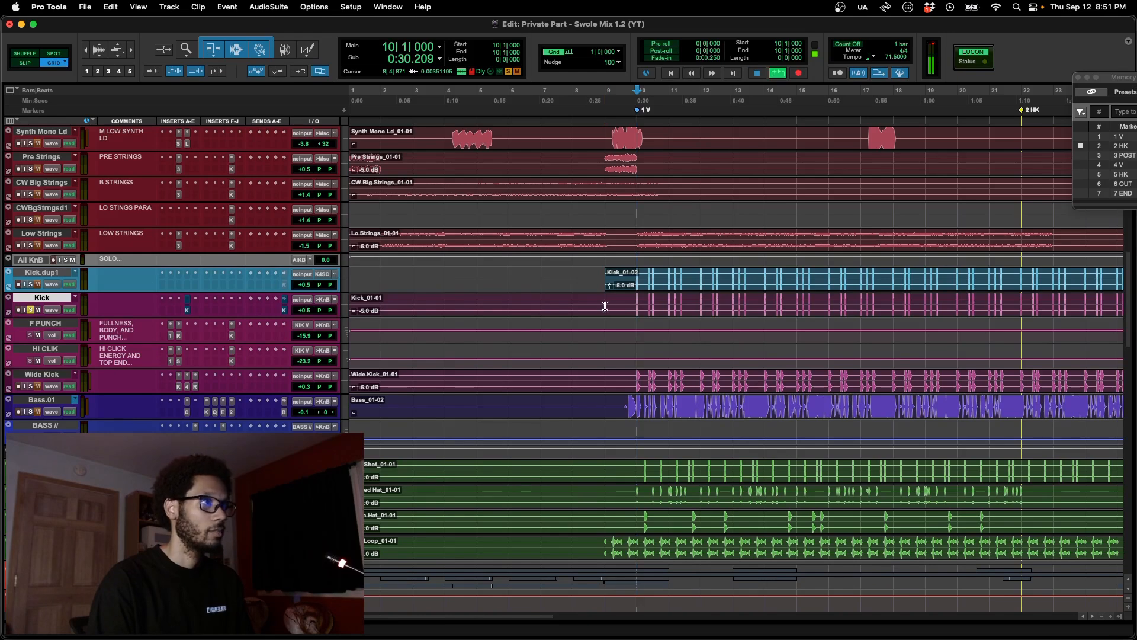
key("space")
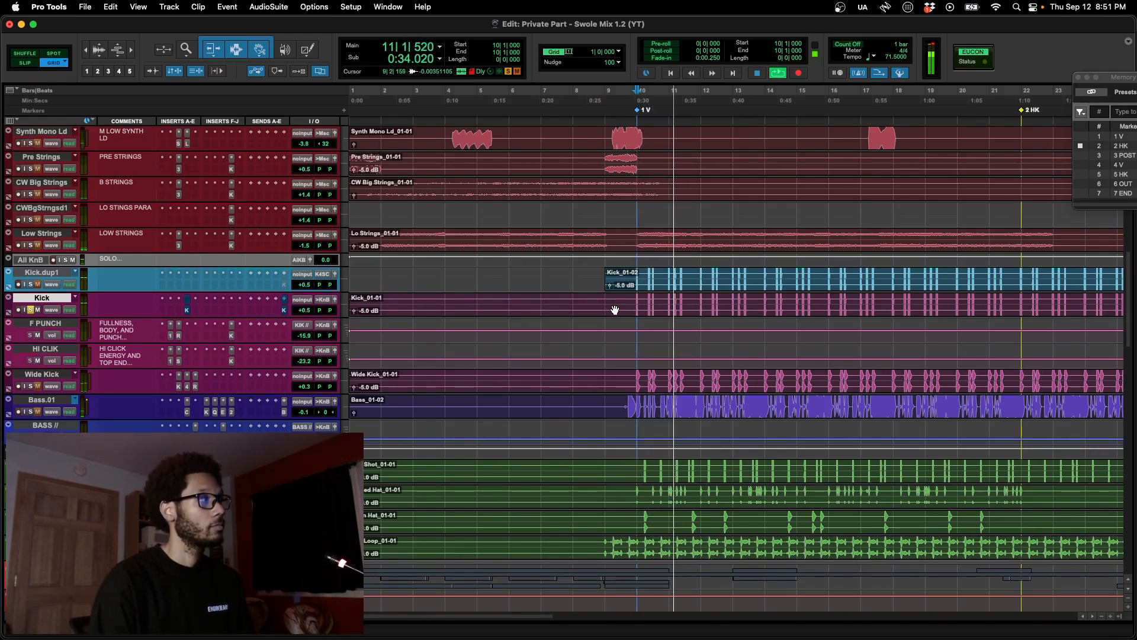
key("space")
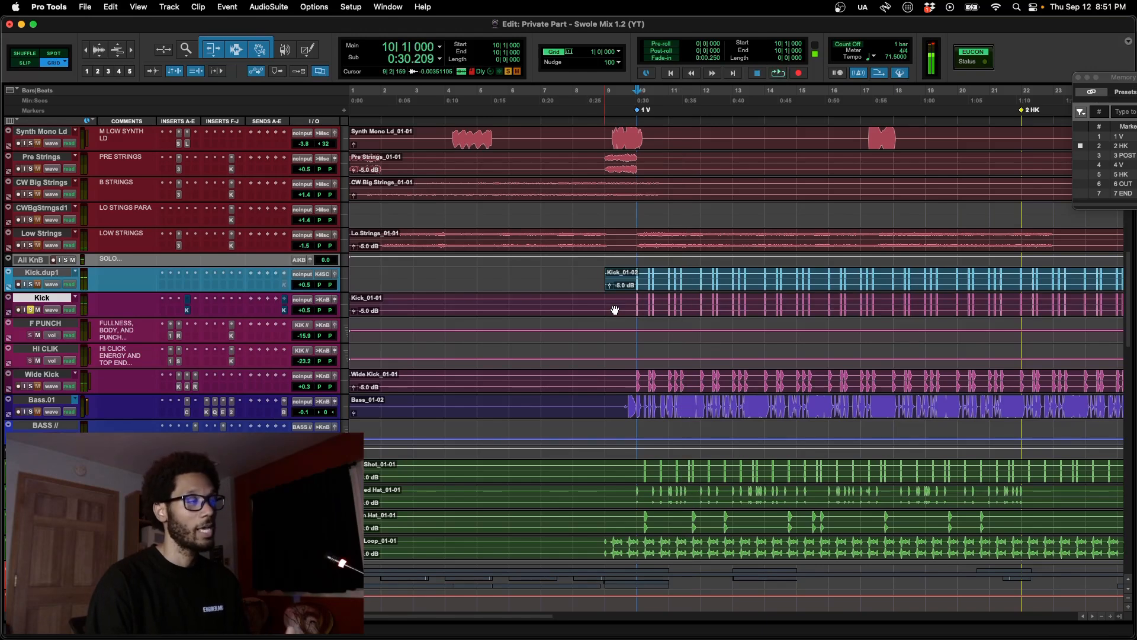
key("space")
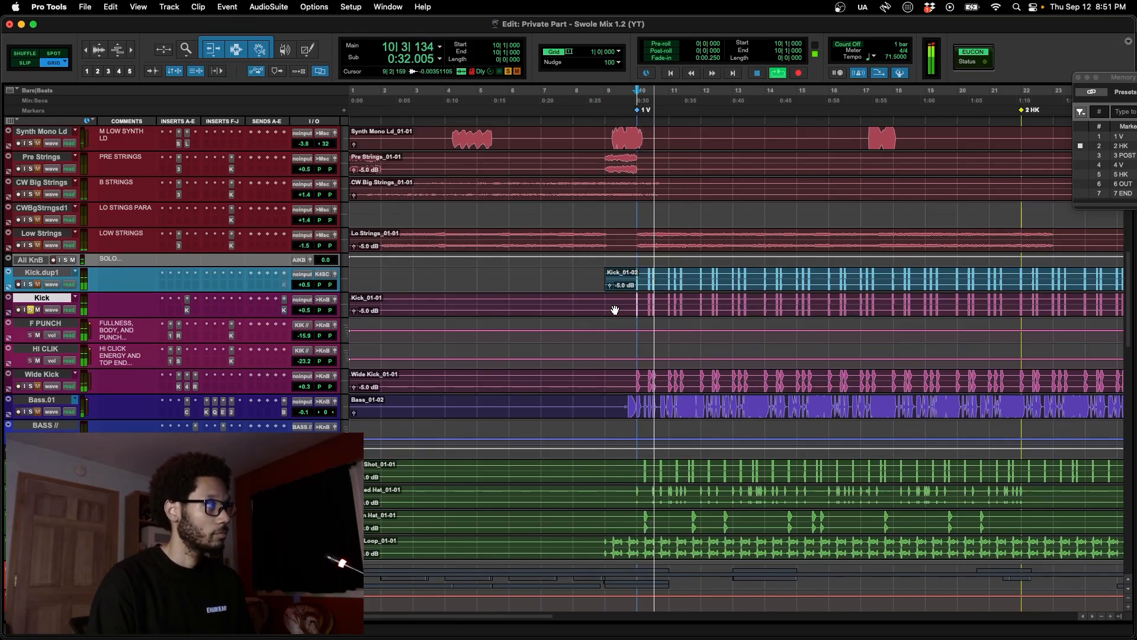
key("space")
Step: Solo the Wide Kick track instead of Kick and audition it from bar 10
key("shift+s")
left_click(629, 380)
key("shift+s")
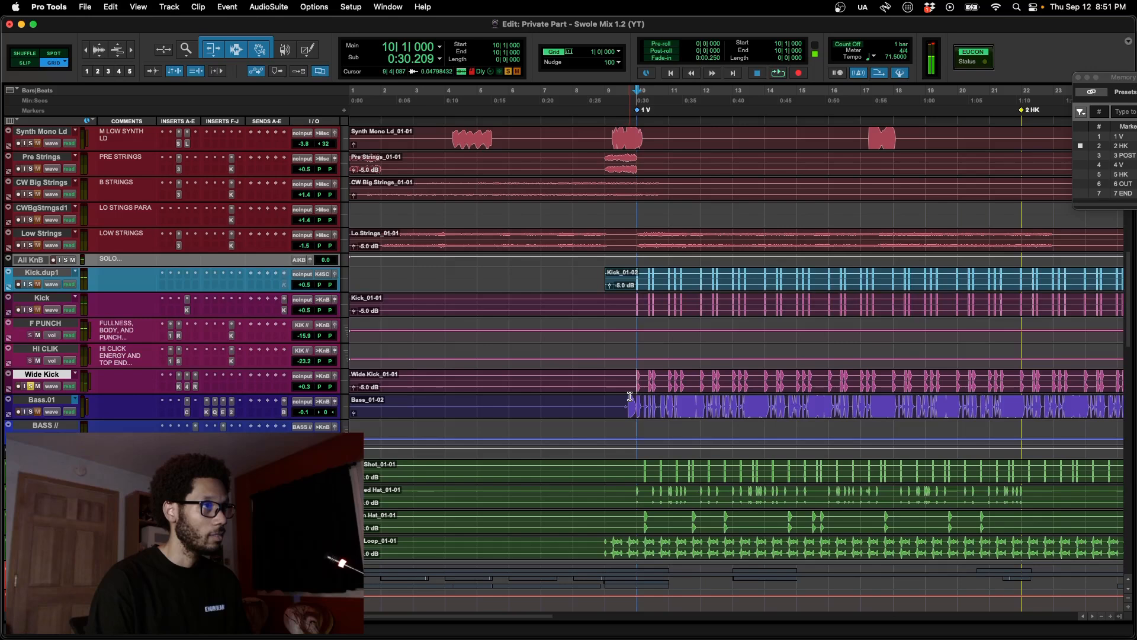
key("space")
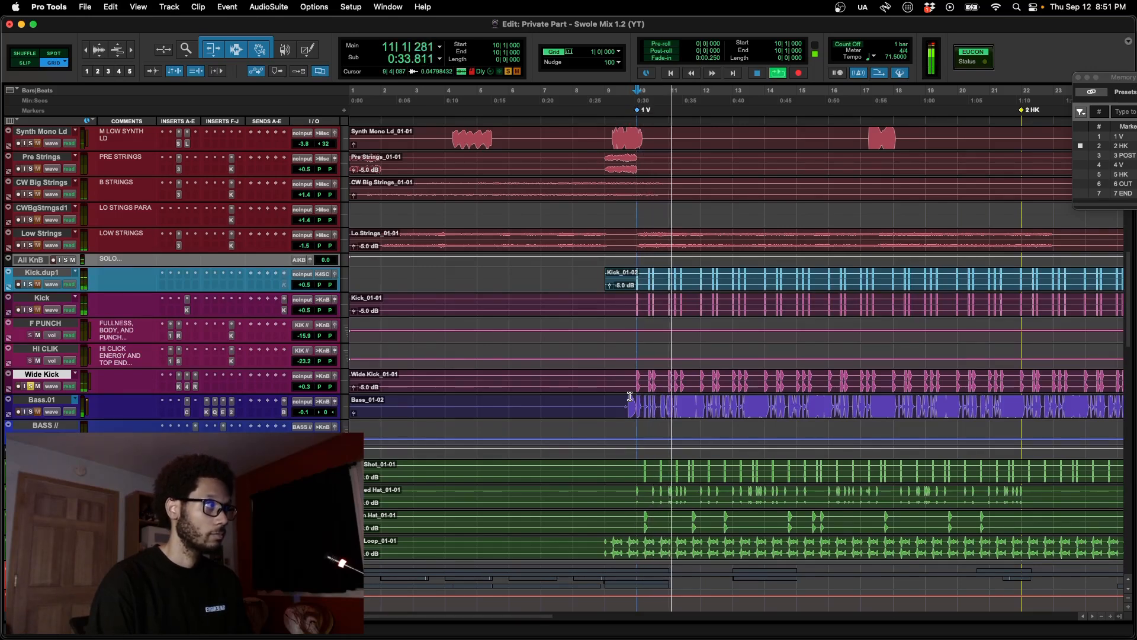
key("space")
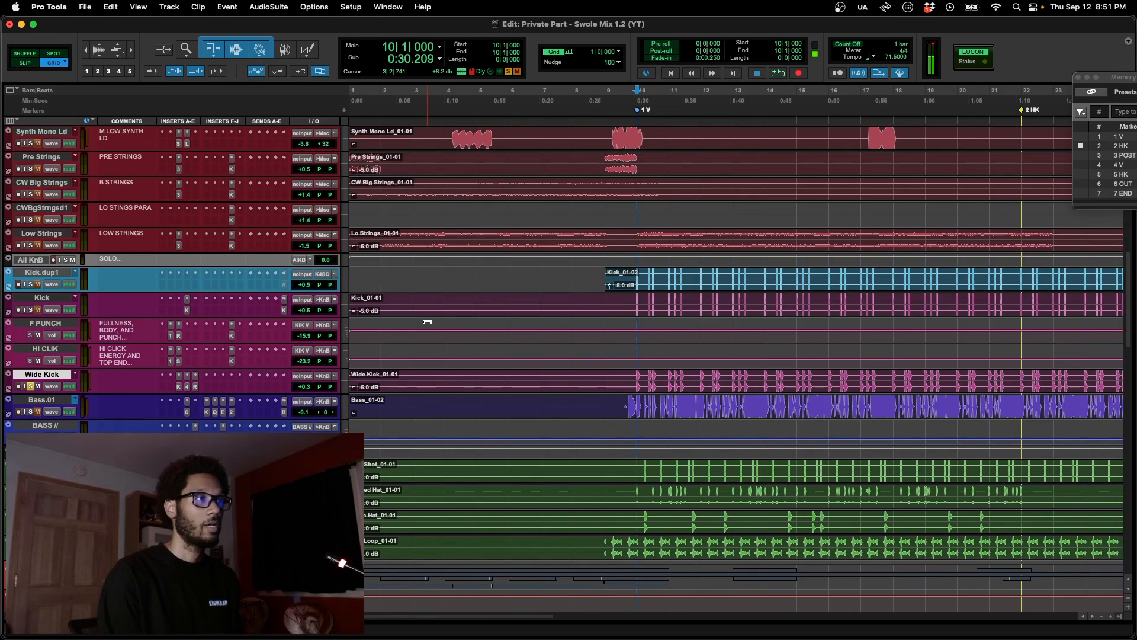
Step: Add the unprocessed Kick track to the Wide Kick solo and audition both from bar 10
left_click(39, 299)
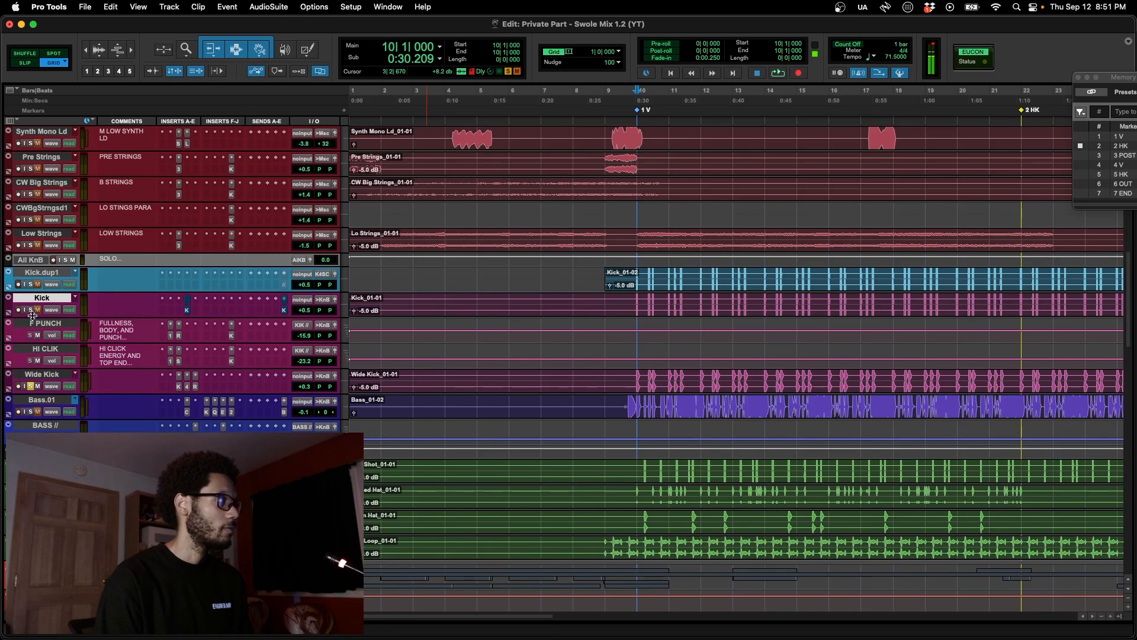
key("space")
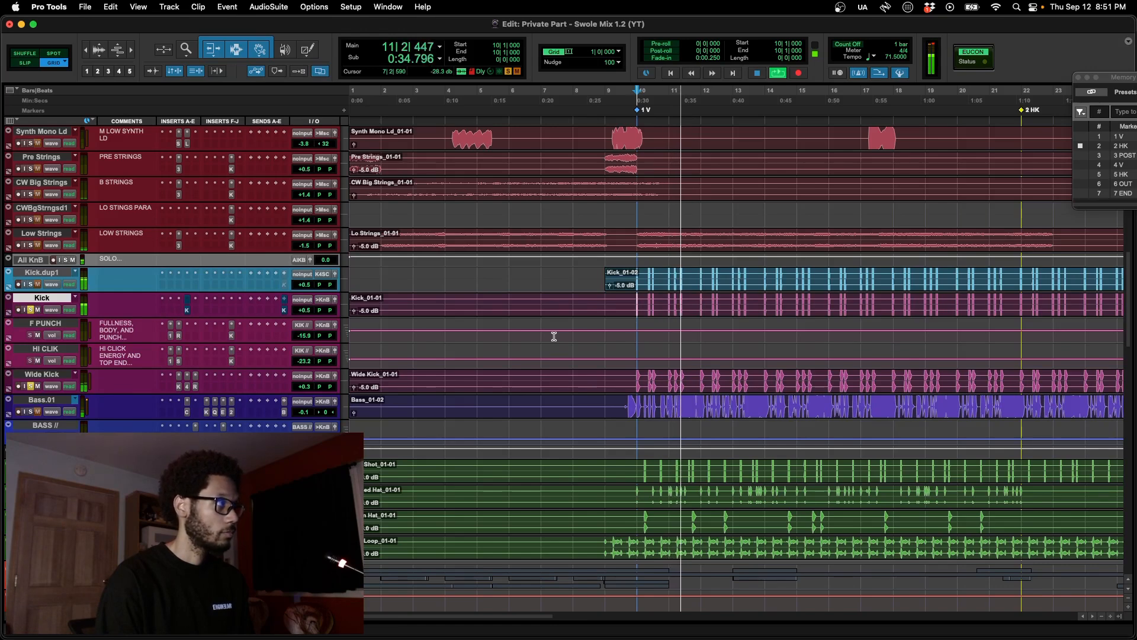
key("space")
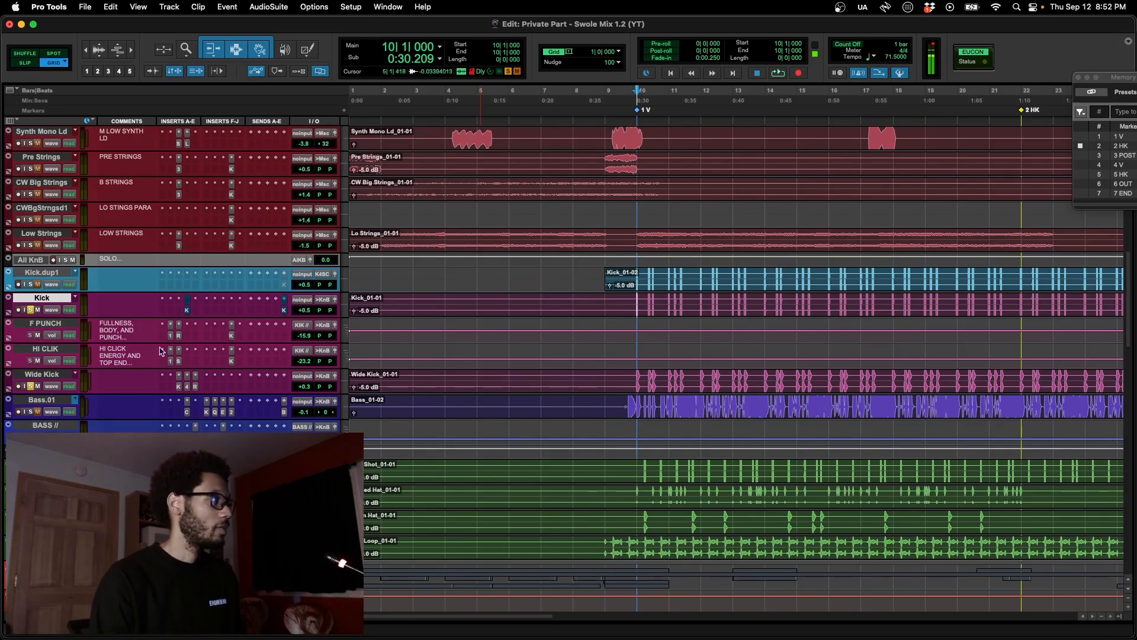
Step: Inspect the Wide Kick track's Kirchhoff-EQ, SSL 4K E and RBass inserts in the Mix window, then close the plug-in
key("super+equal")
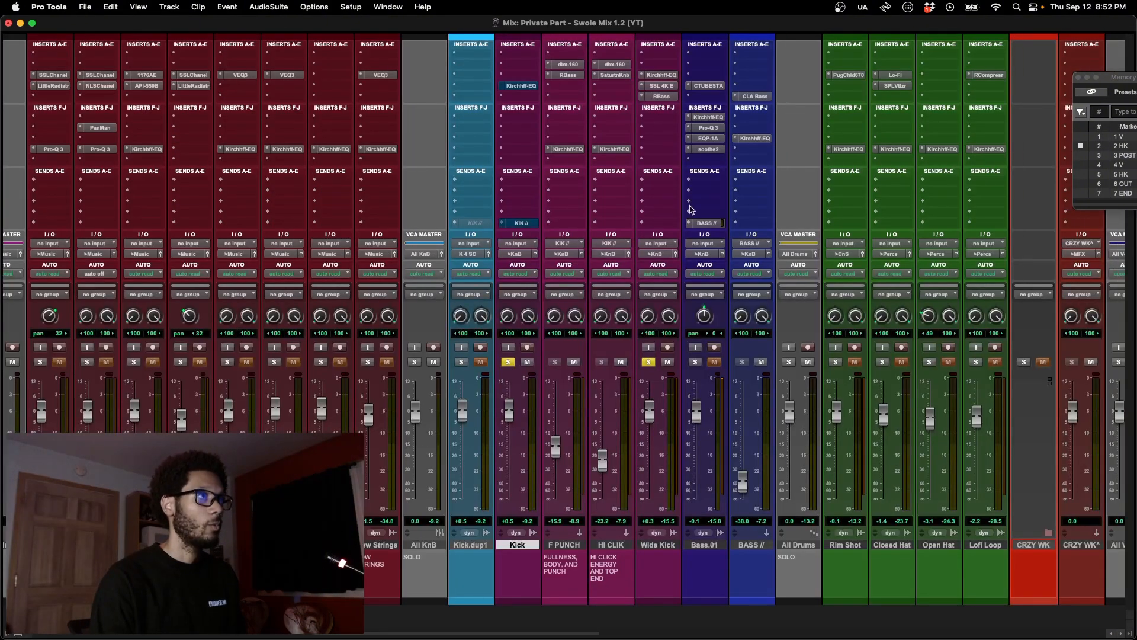
left_click(662, 75)
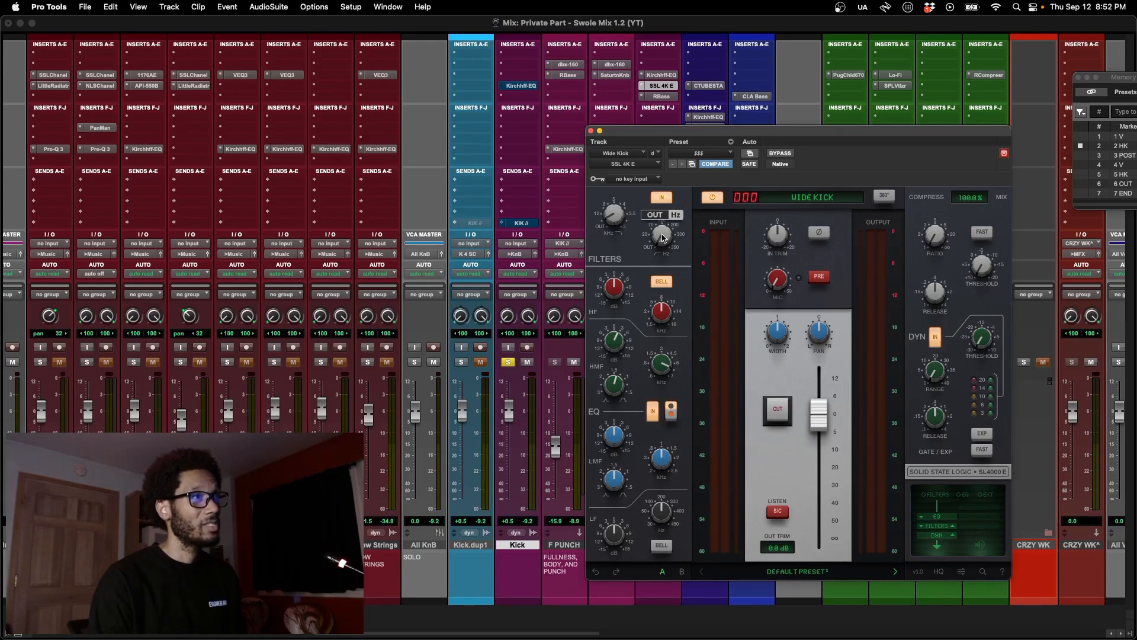
left_click(661, 96)
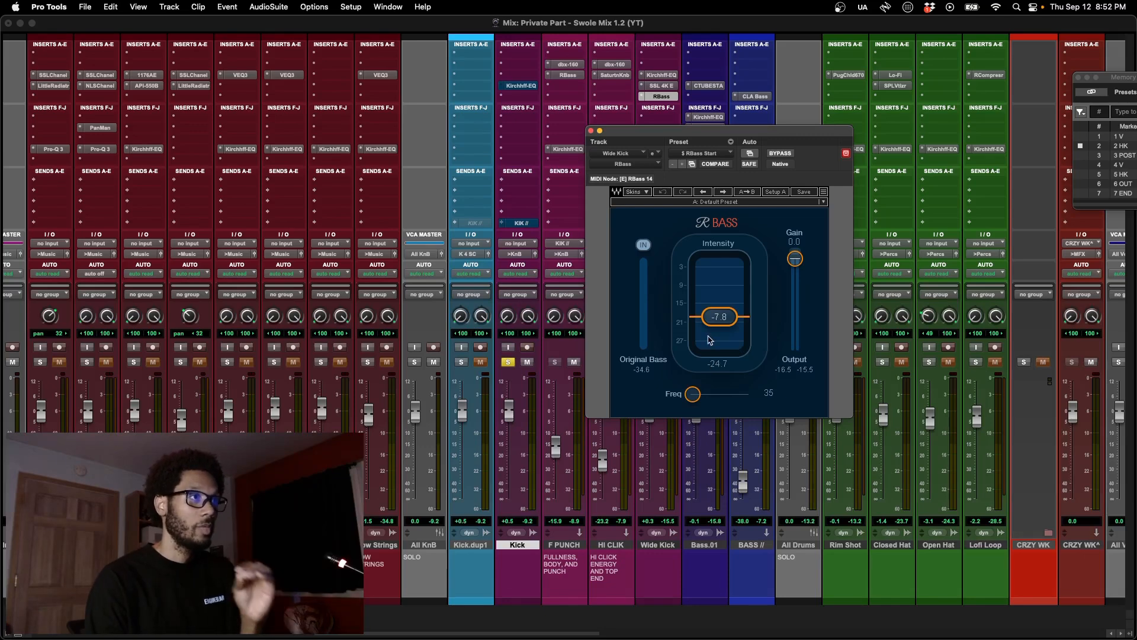
left_click(591, 130)
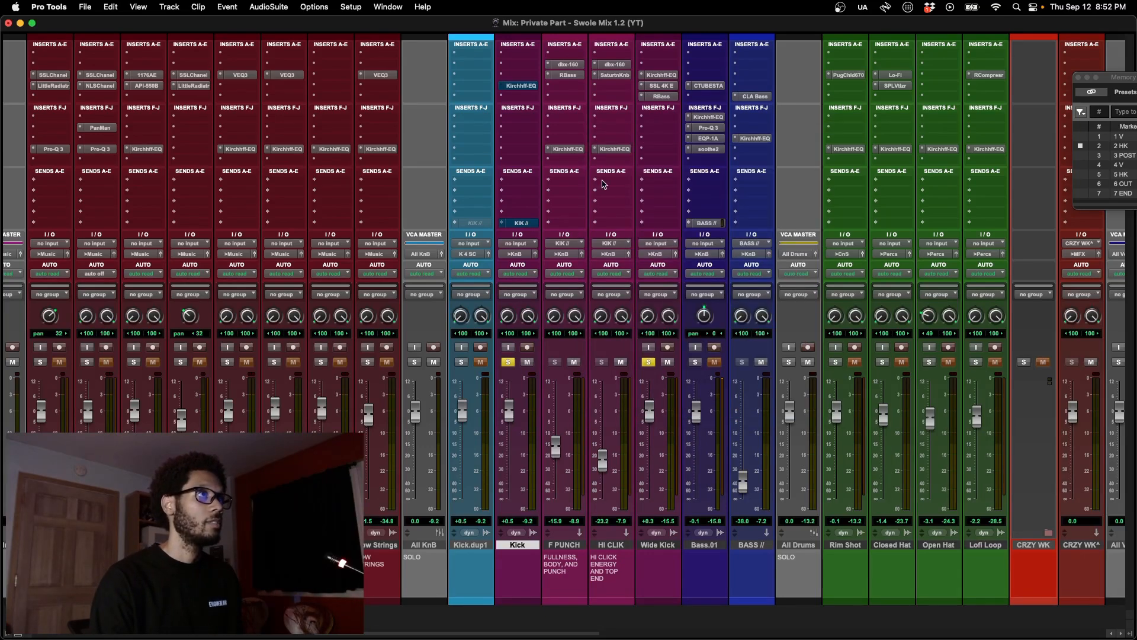
Step: Inspect the bypassed Kirchhoff-EQ on the Kick track, return to the Mix window and close the plug-in
key("super+equal")
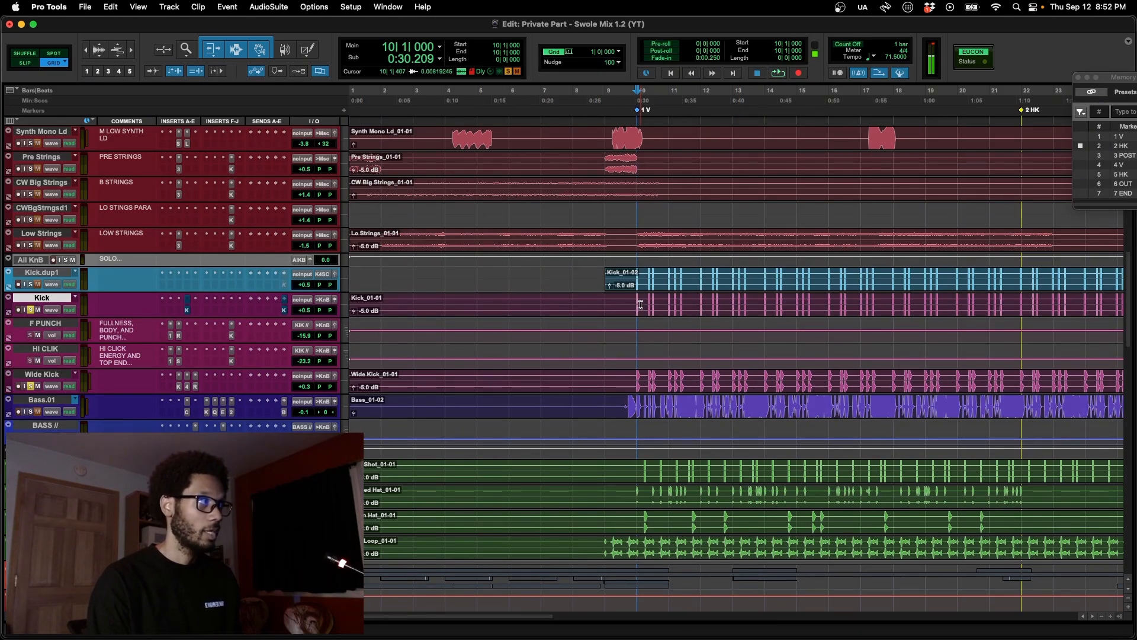
left_click(187, 310)
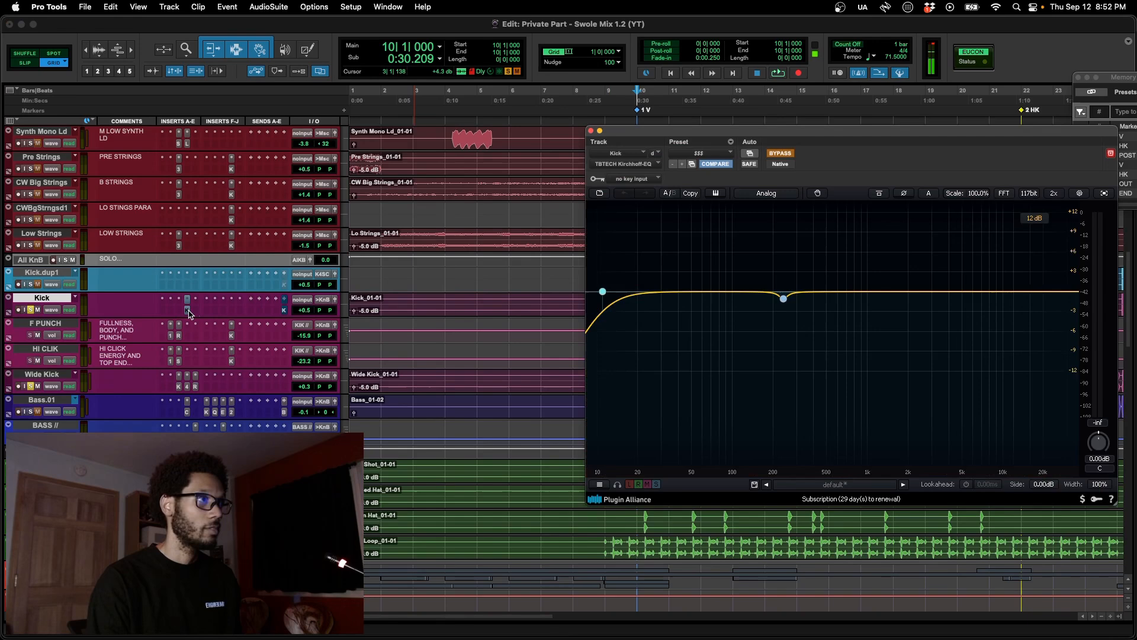
key("super+equal")
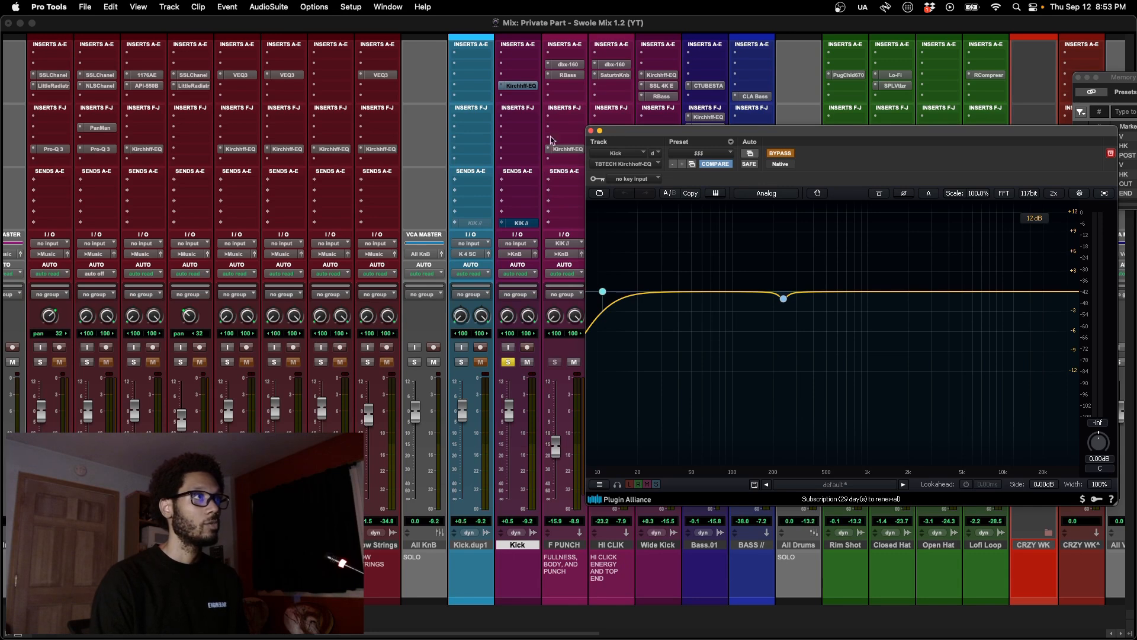
left_click(592, 131)
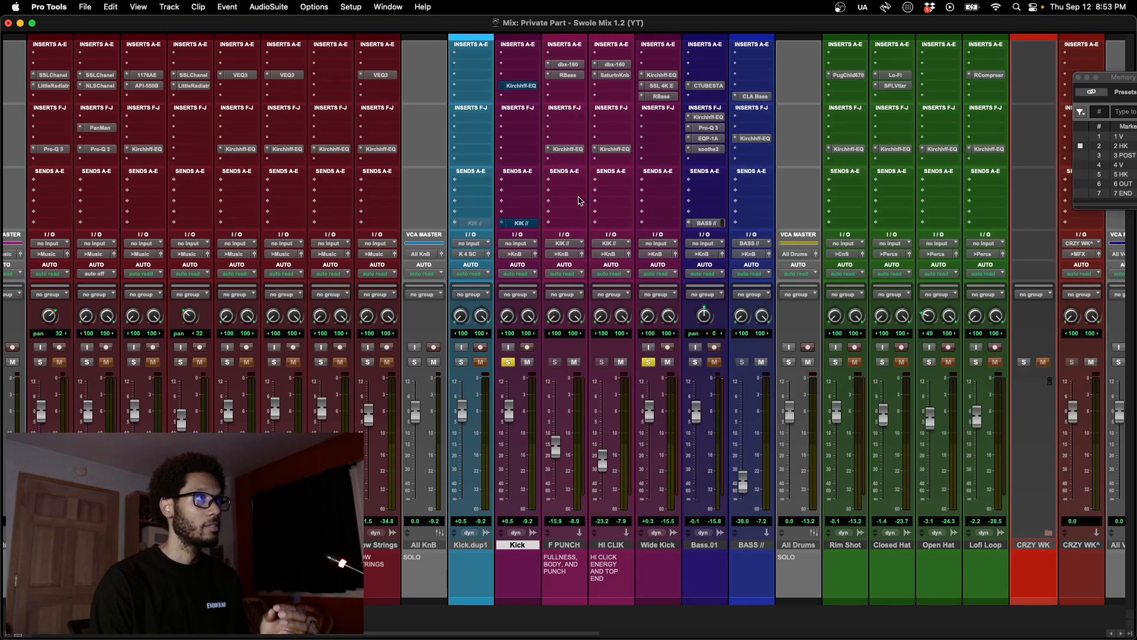
Step: Inspect the dbx-160, RBass and Kirchhoff-EQ inserts on the F PUNCH track
left_click(571, 66)
left_click(571, 77)
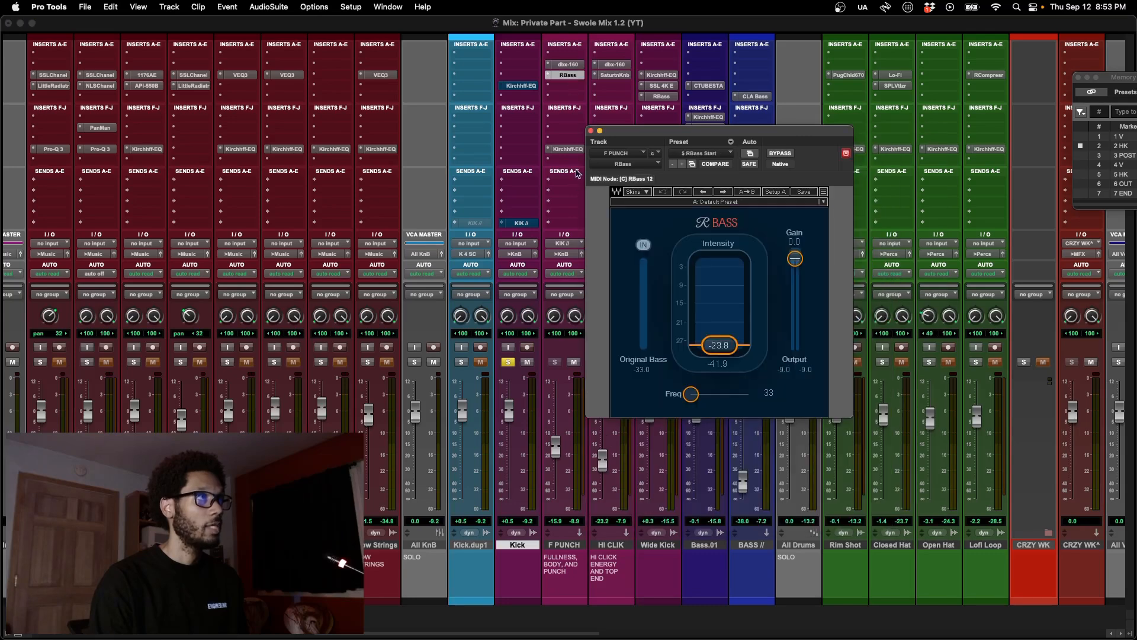
left_click(568, 149)
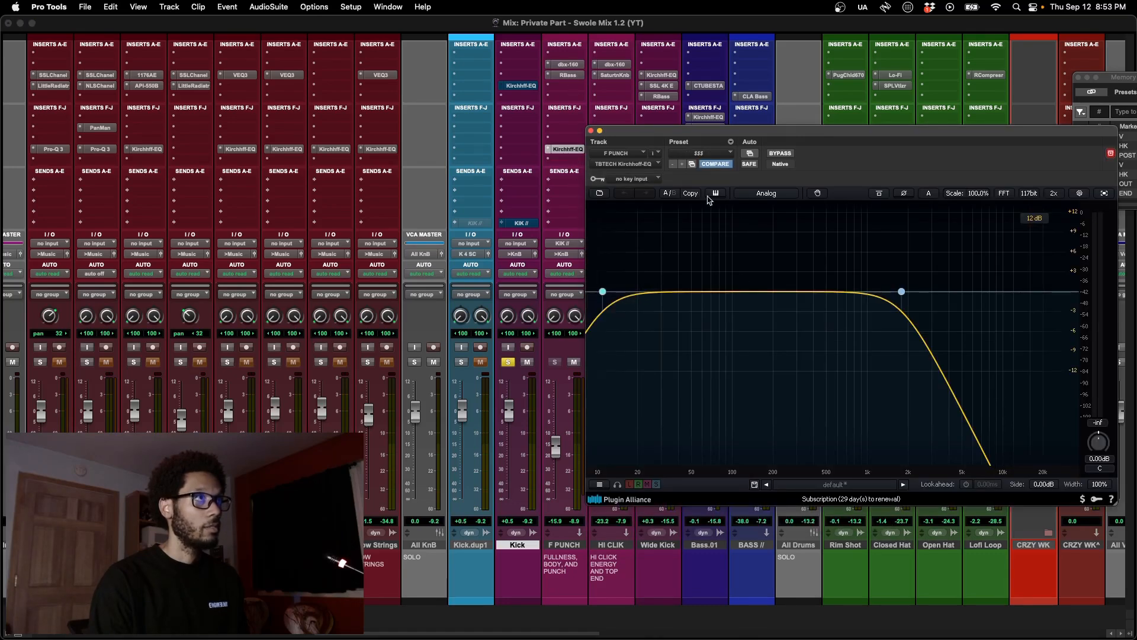
Step: Inspect the dbx-160, Saturation Knob and Kirchhoff-EQ inserts on the HI CLIK track, then close the plug-in
left_click(615, 64)
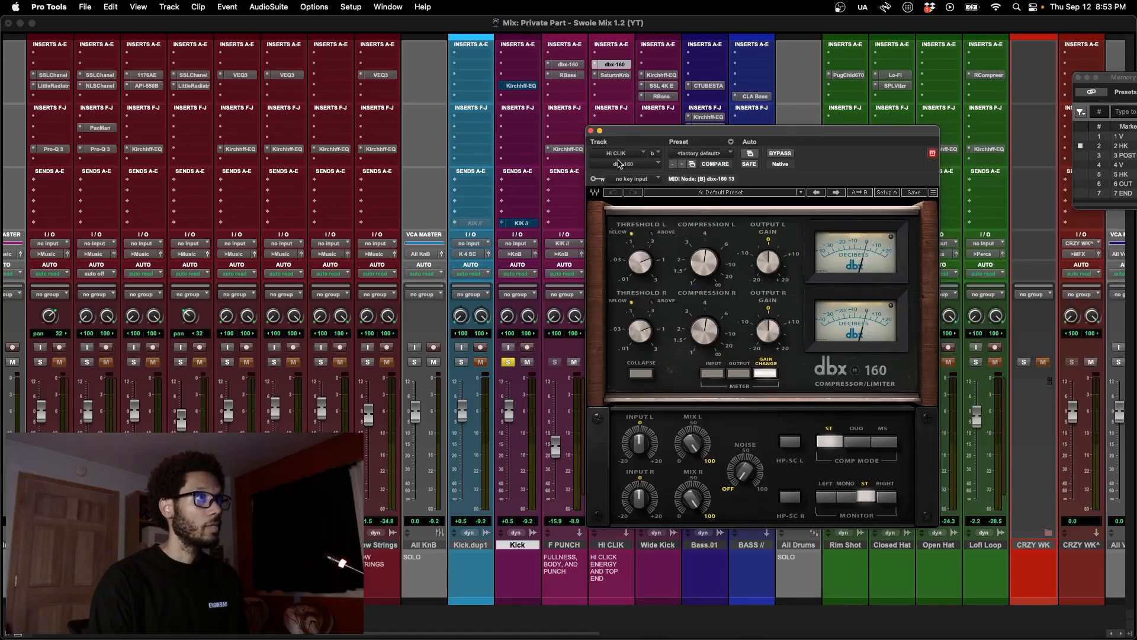
left_click(616, 76)
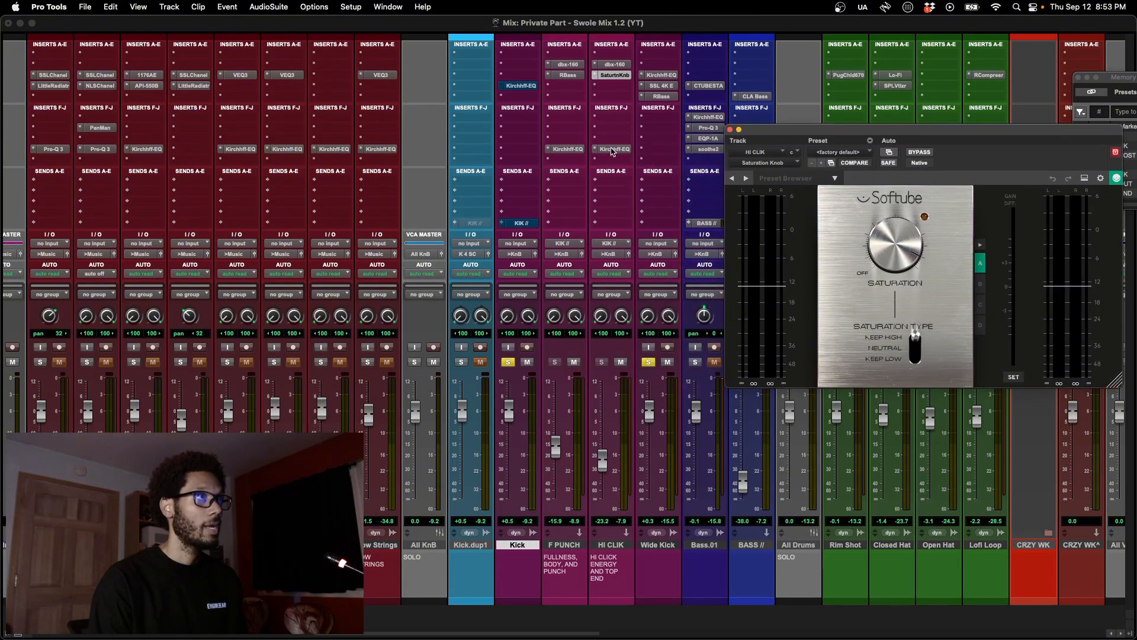
left_click(613, 149)
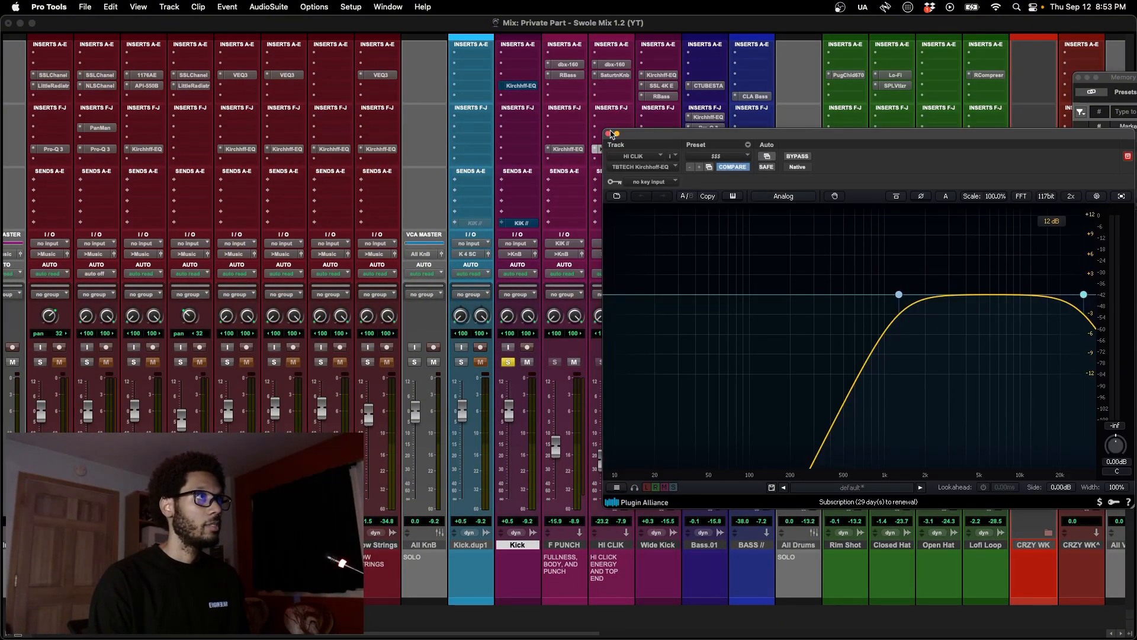
left_click(608, 135)
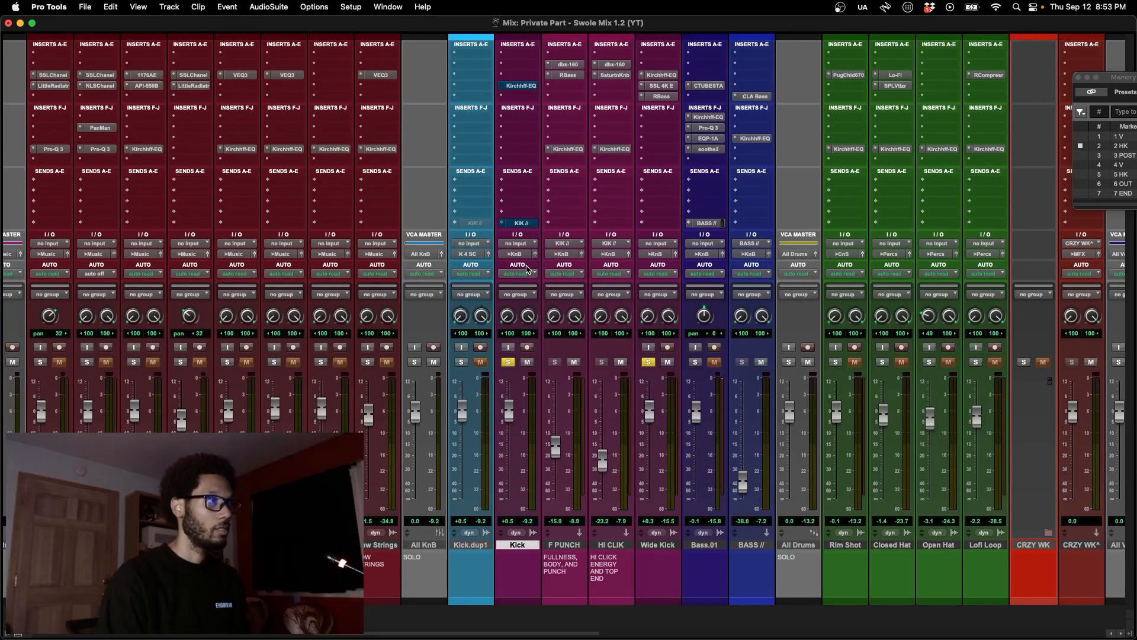
Step: Inspect the high-pass band in the Kick track's bypassed Kirchhoff-EQ, and close the plug-in
left_click(522, 85)
left_click(620, 296)
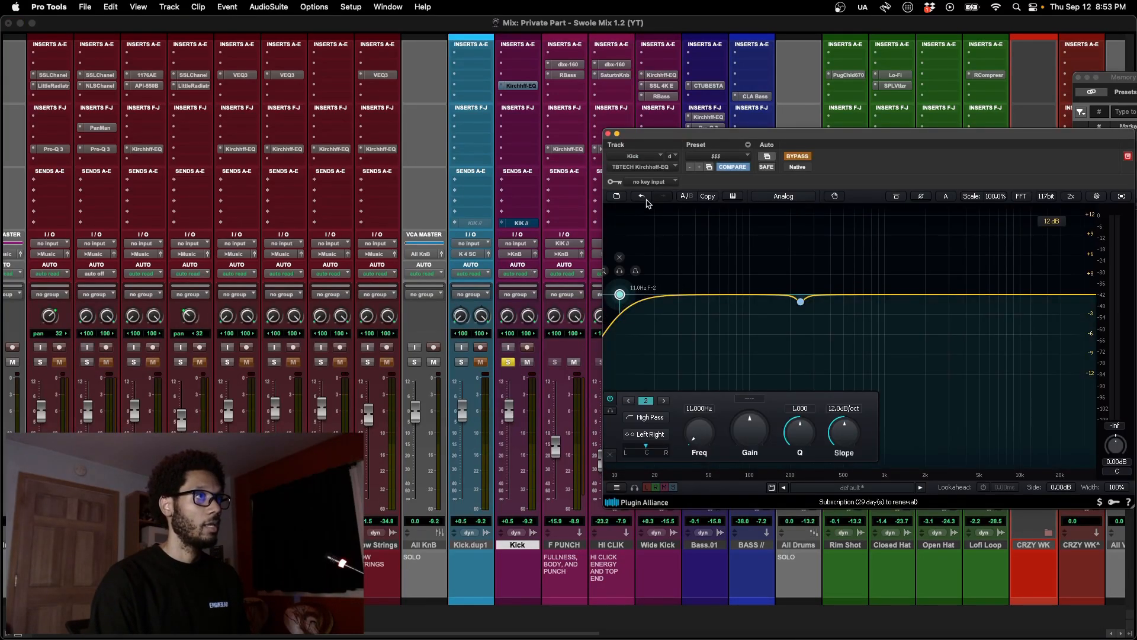
left_click(609, 134)
Step: Audition the soloed Kick and Wide Kick tracks in the Edit window from the 1 V marker, and stop playback
key("super+equal")
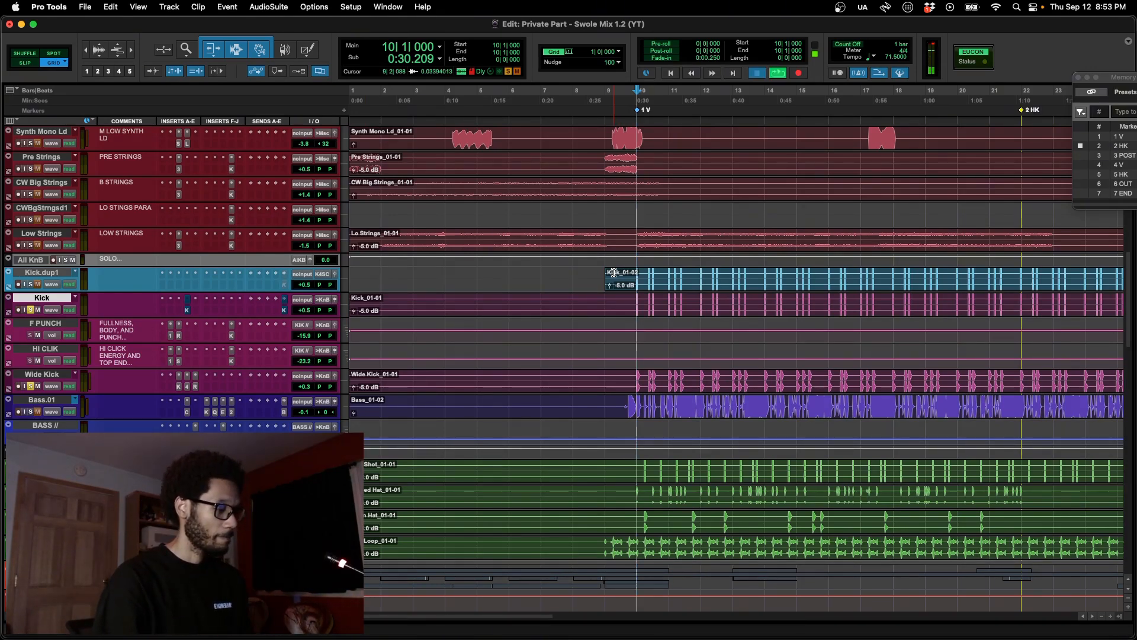
key("space")
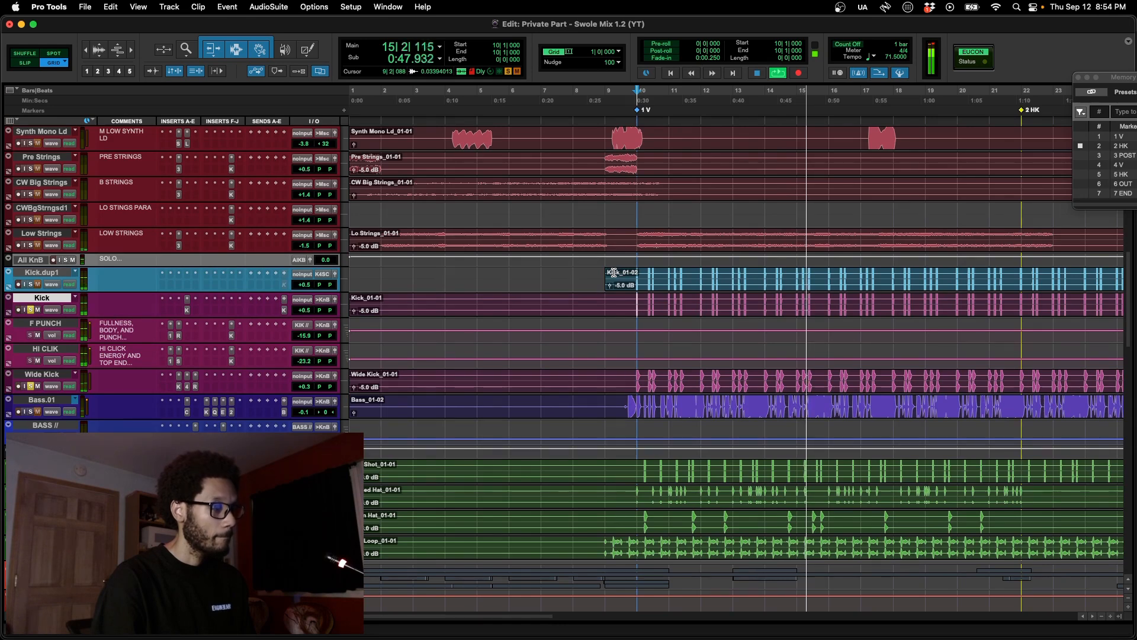
key("space")
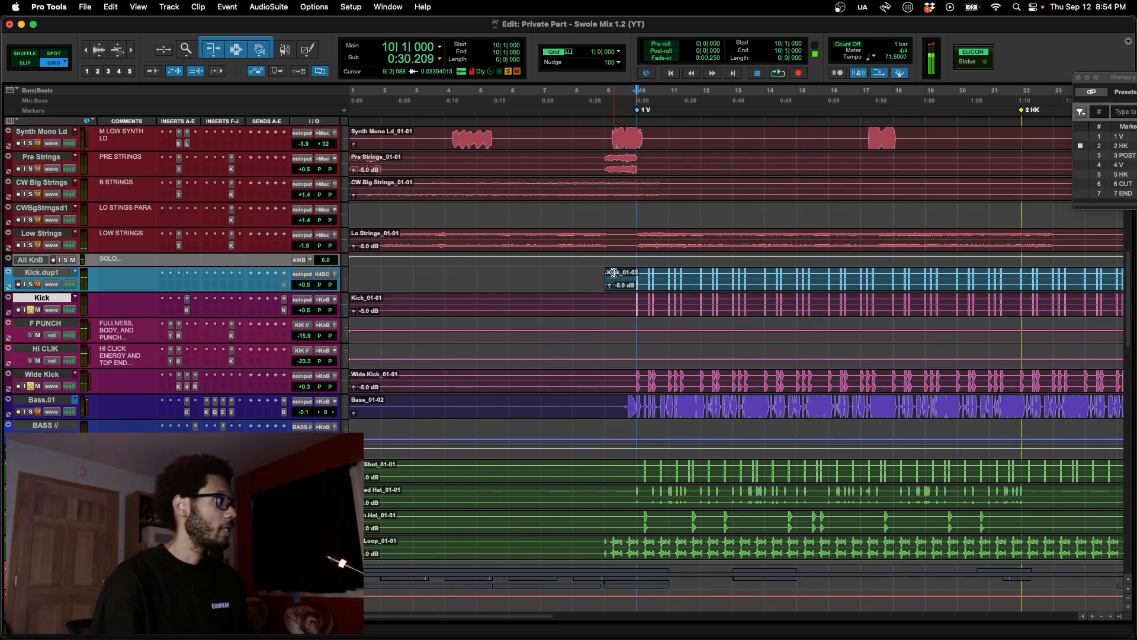
Step: Switch to the YT Lesson Plans document in Safari and tick off "Tonal Balance of Individual Sounds and Entier Songs"
key("super+equal")
key("super+Tab")
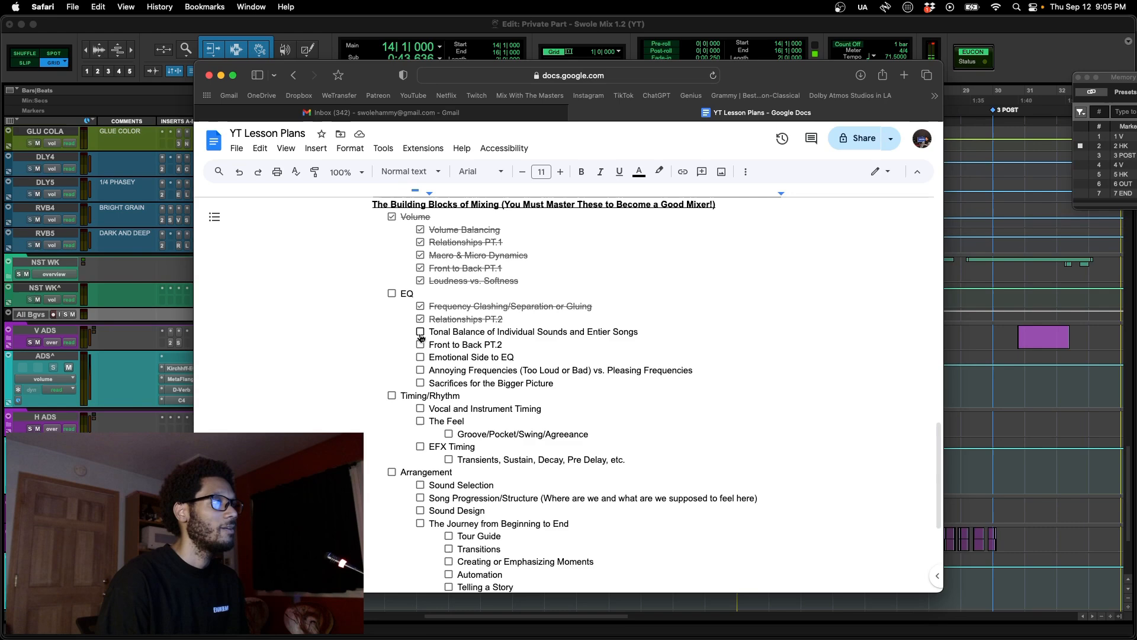
left_click(420, 332)
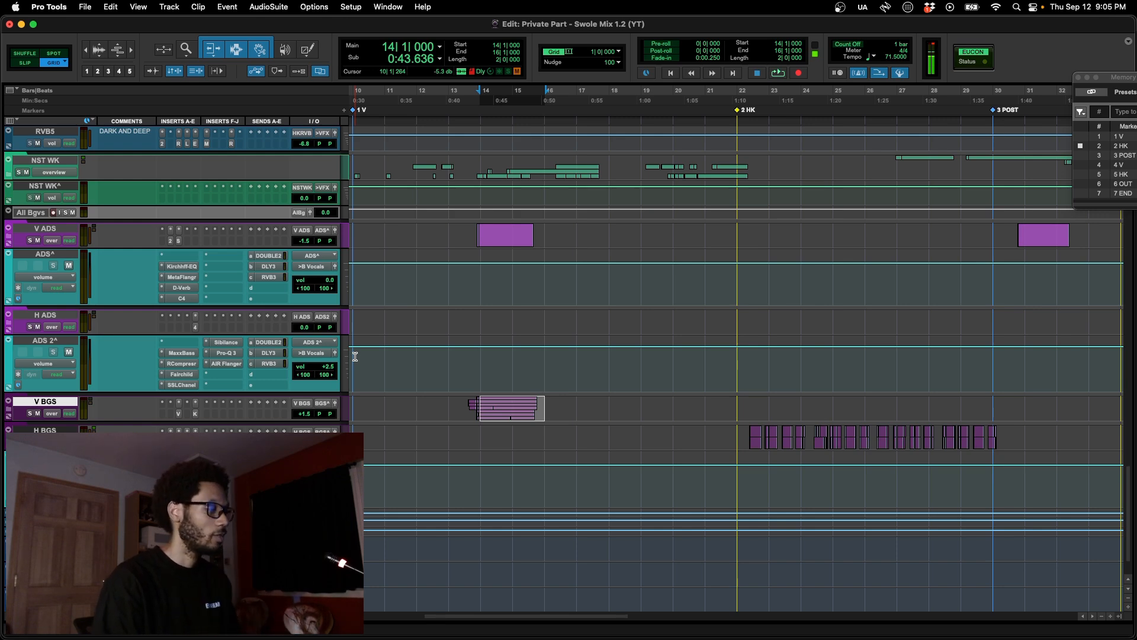
Step: Solo the All Leads VCA in the Pro Tools Mix window and return to the Edit window
key("super+equal")
left_click(449, 362)
scroll(454, 366, "right", 5)
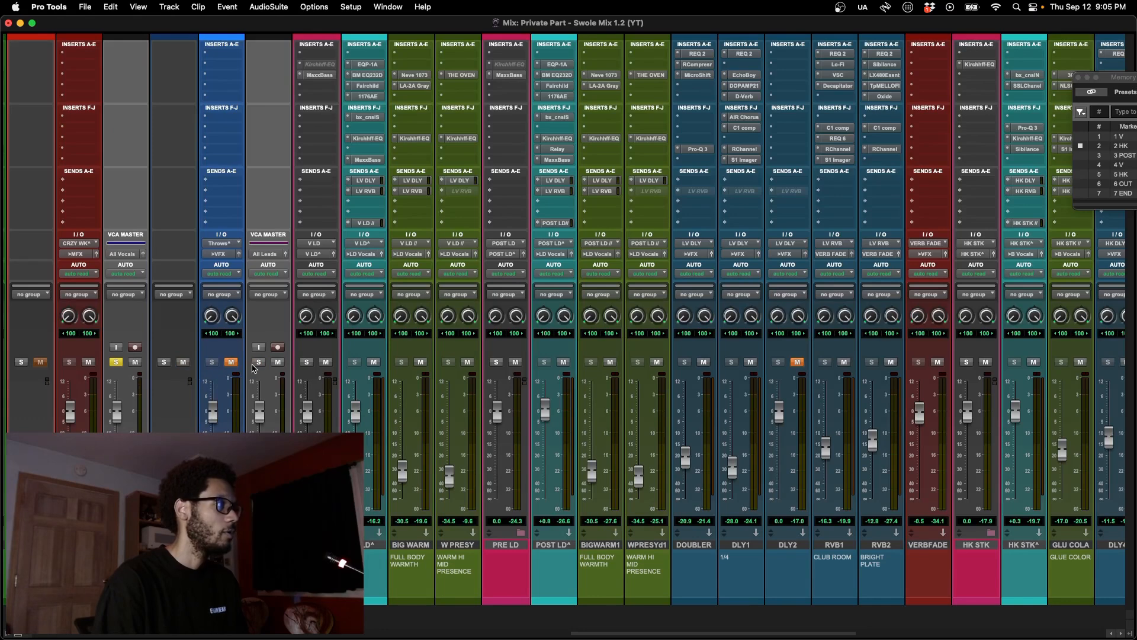
key("super+equal")
Step: Play the V LD lead vocal from 13|2|293, just before its long verse clip
scroll(421, 368, "up", 10)
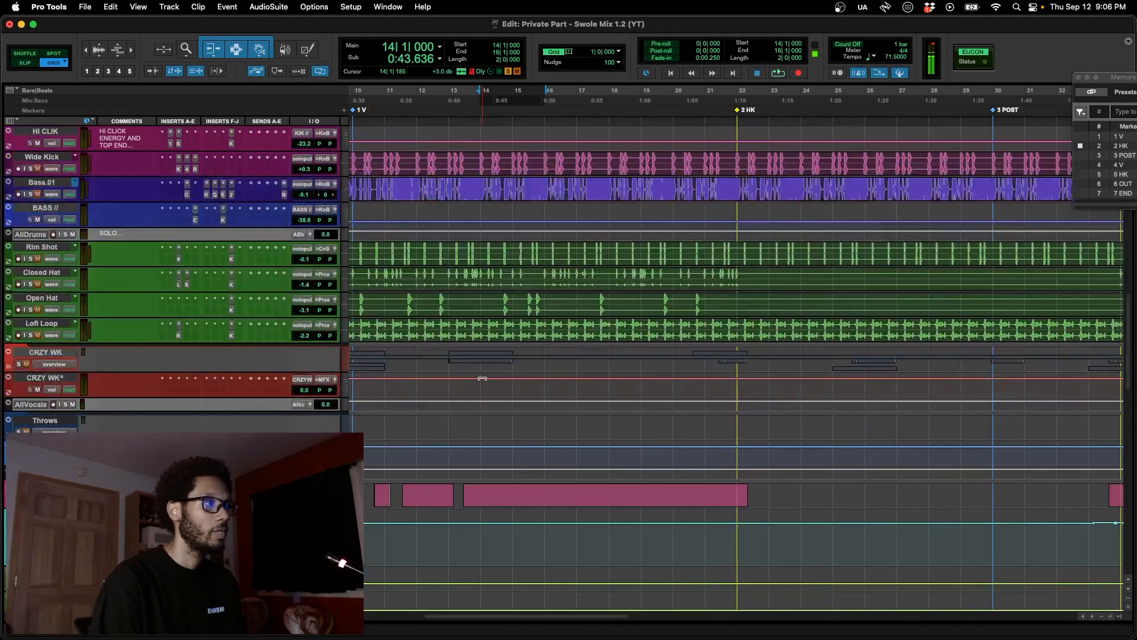
left_click(460, 489)
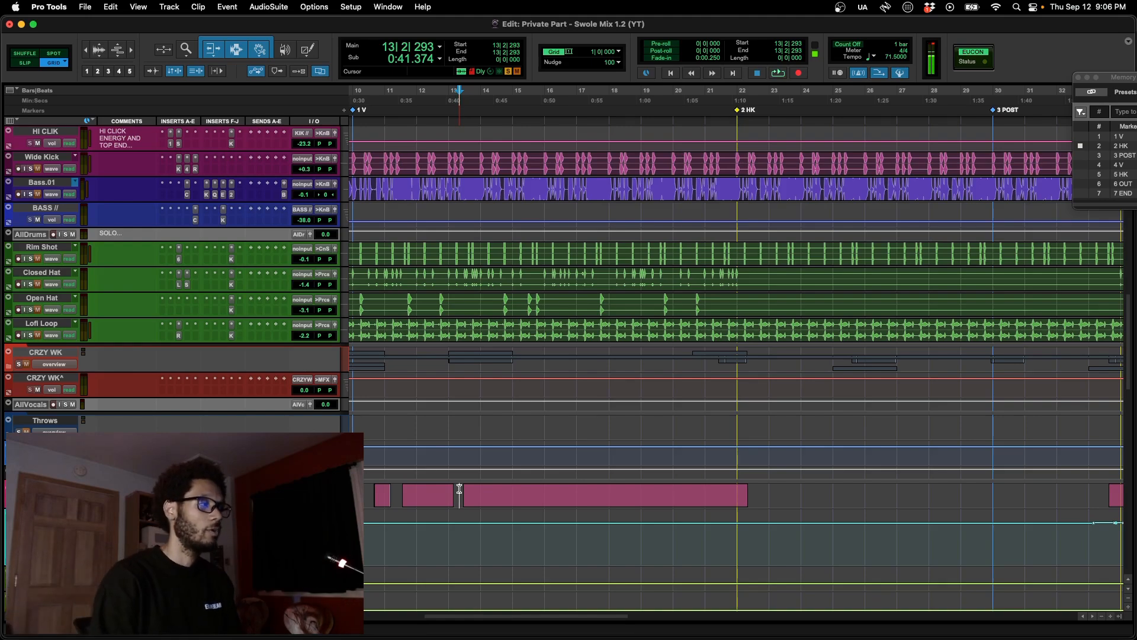
key("space")
Step: Place the playback start at 13|3|257 on the V BGS track, just before its background vocal clips
scroll(459, 488, "down", 15)
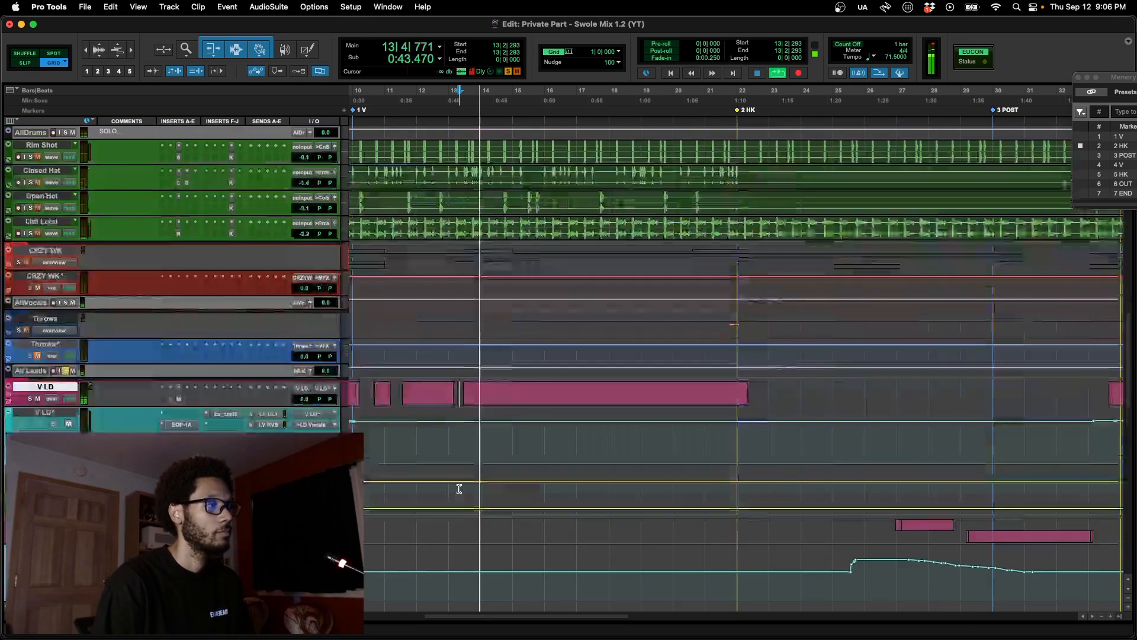
scroll(459, 488, "down", 15)
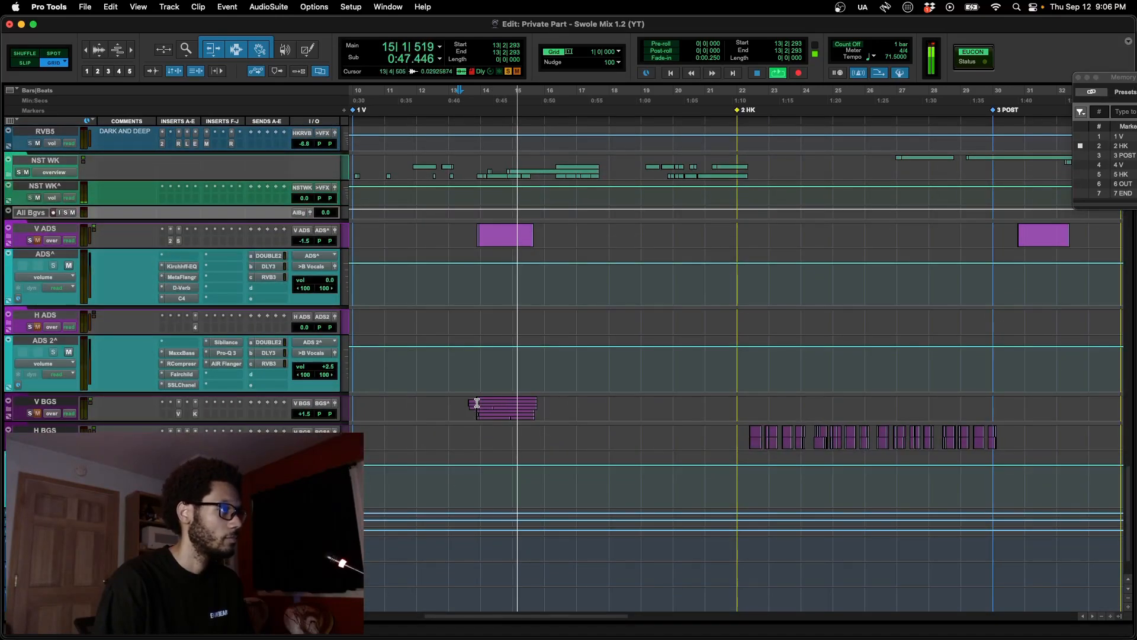
left_click(477, 403)
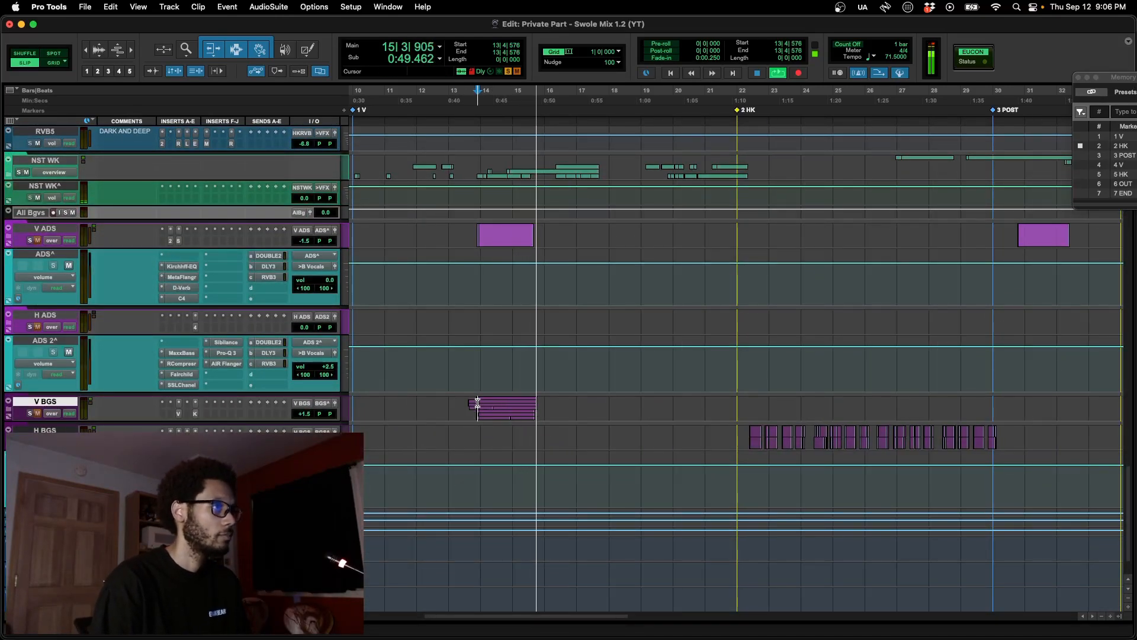
scroll(474, 399, "down", 2)
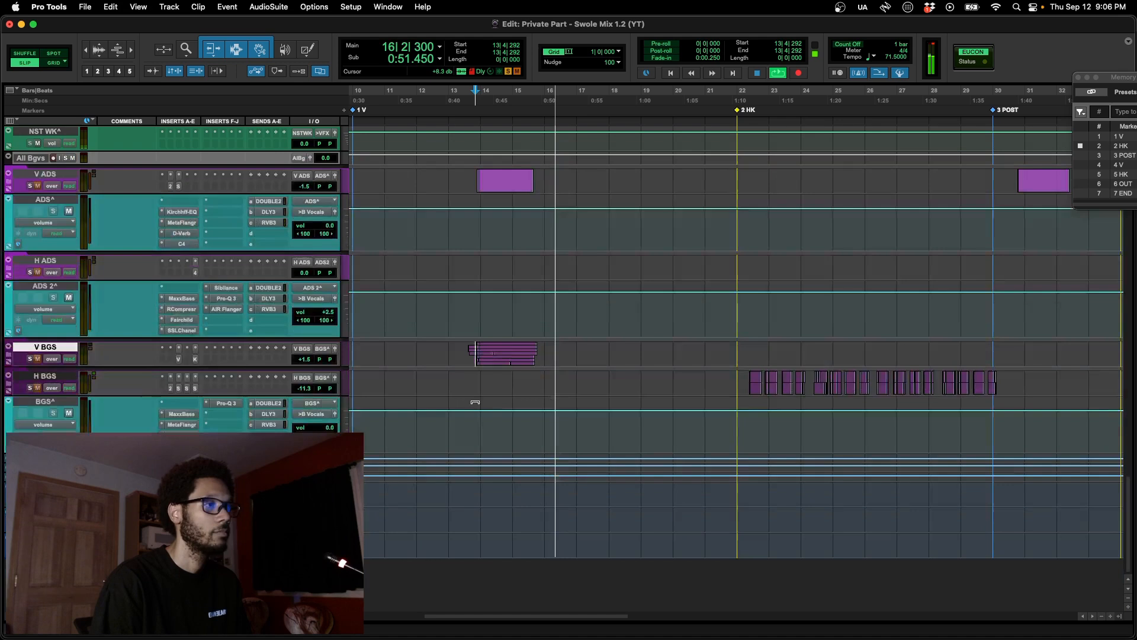
key("super+bracketright")
left_click(719, 350)
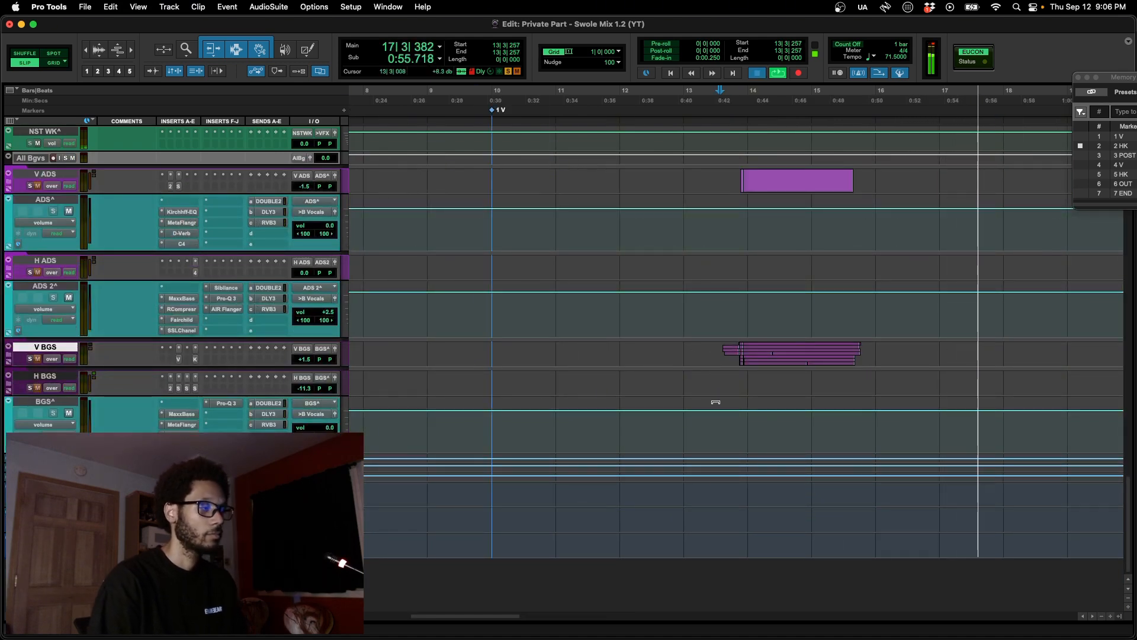
Step: Solo the V BGS track and audition its background vocal clips, stopping playback at the end
key("space")
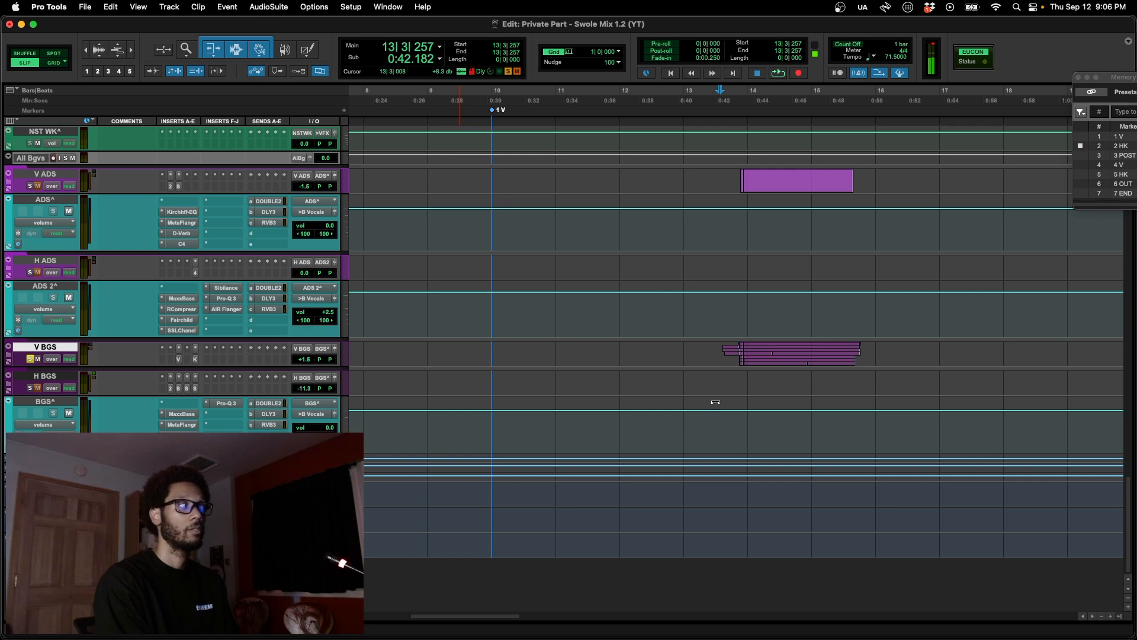
key("space")
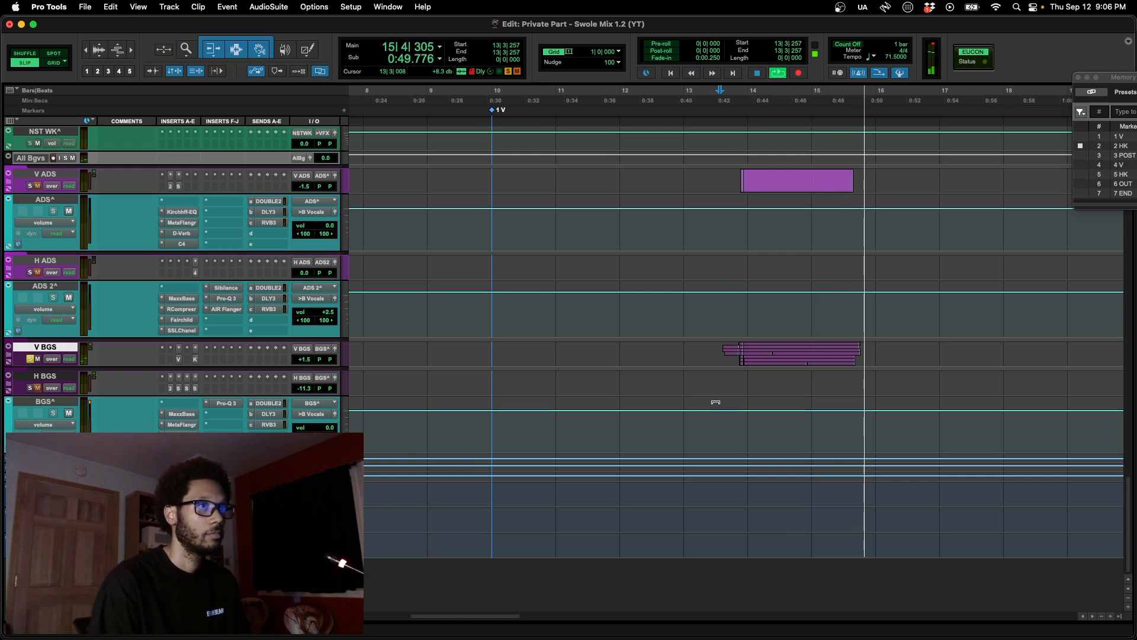
key("space")
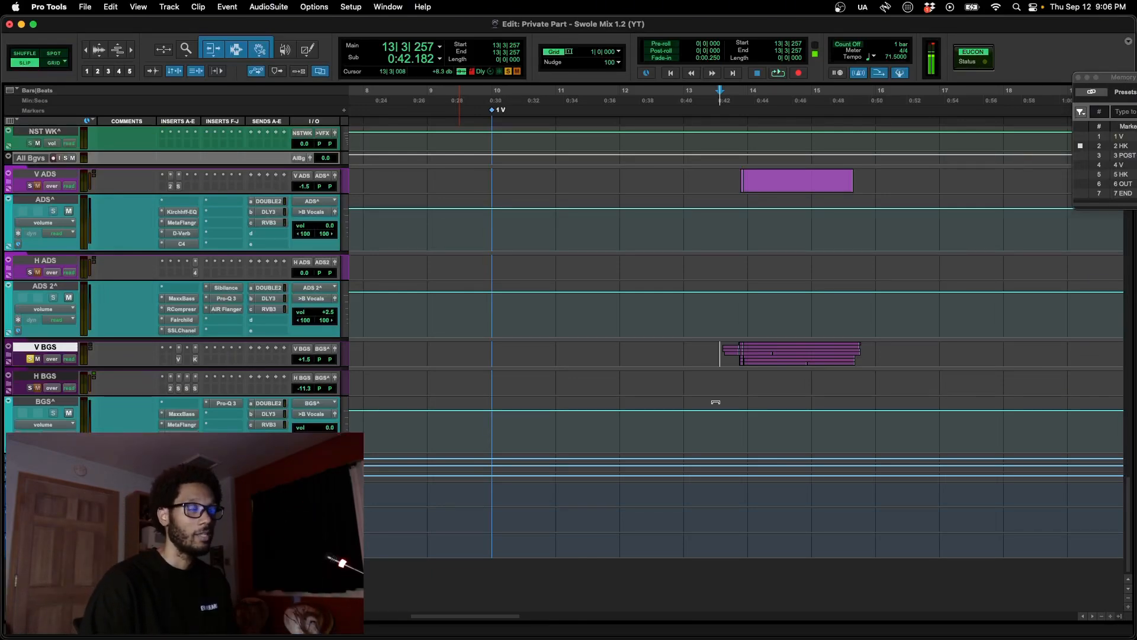
Step: Inspect the MaxxBass and C4 inserts on the BGS^ track in the Mix window
key("super+equal")
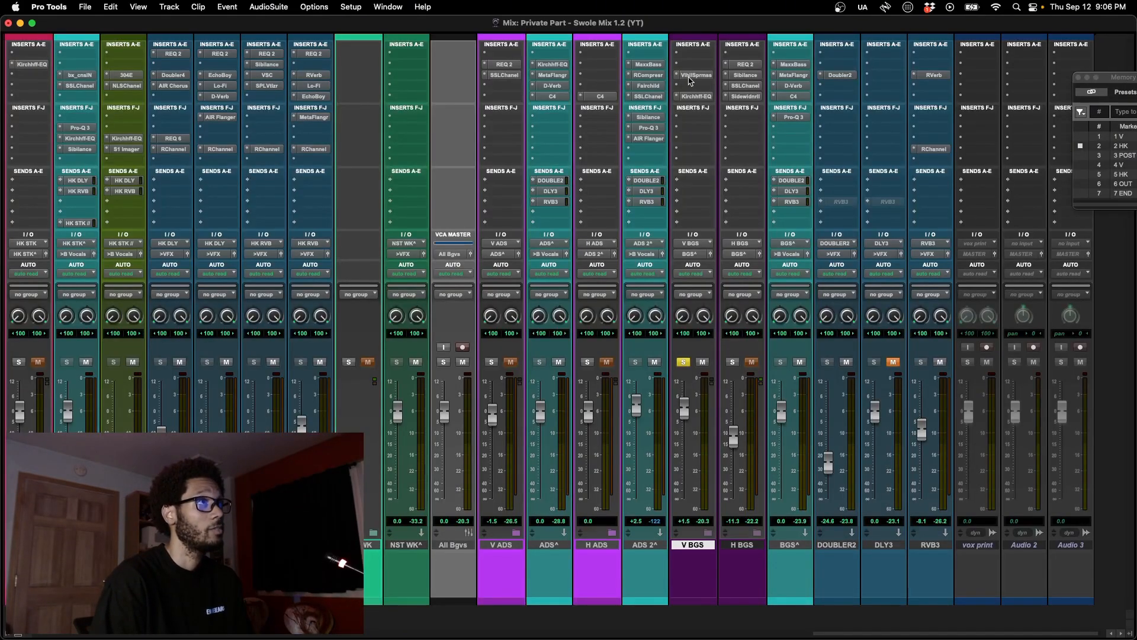
left_click(793, 64)
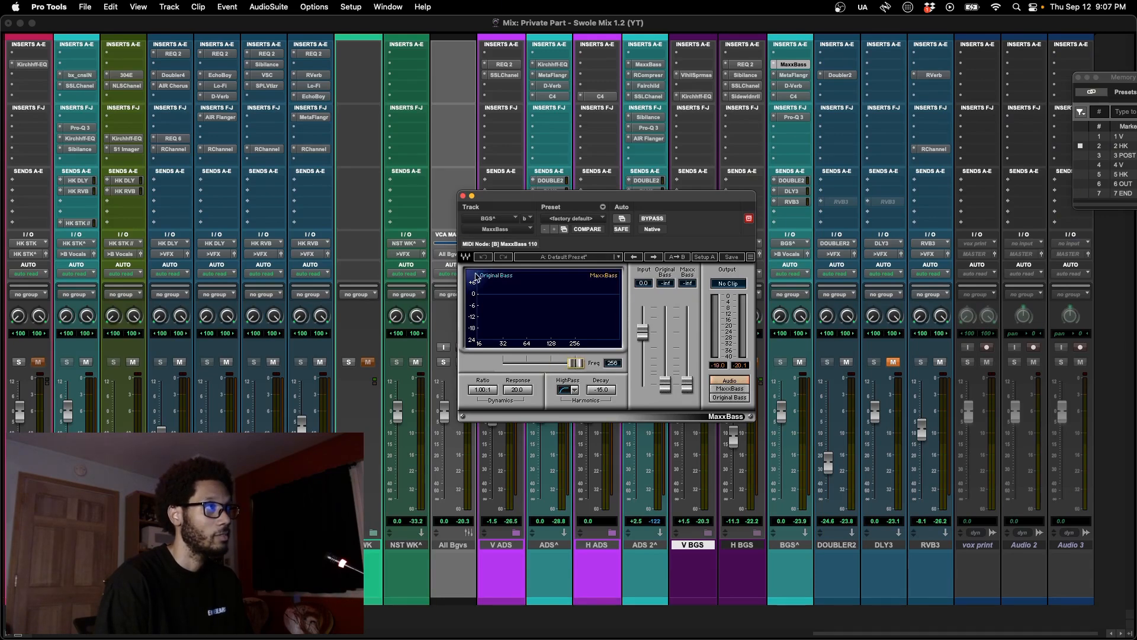
left_click(793, 96)
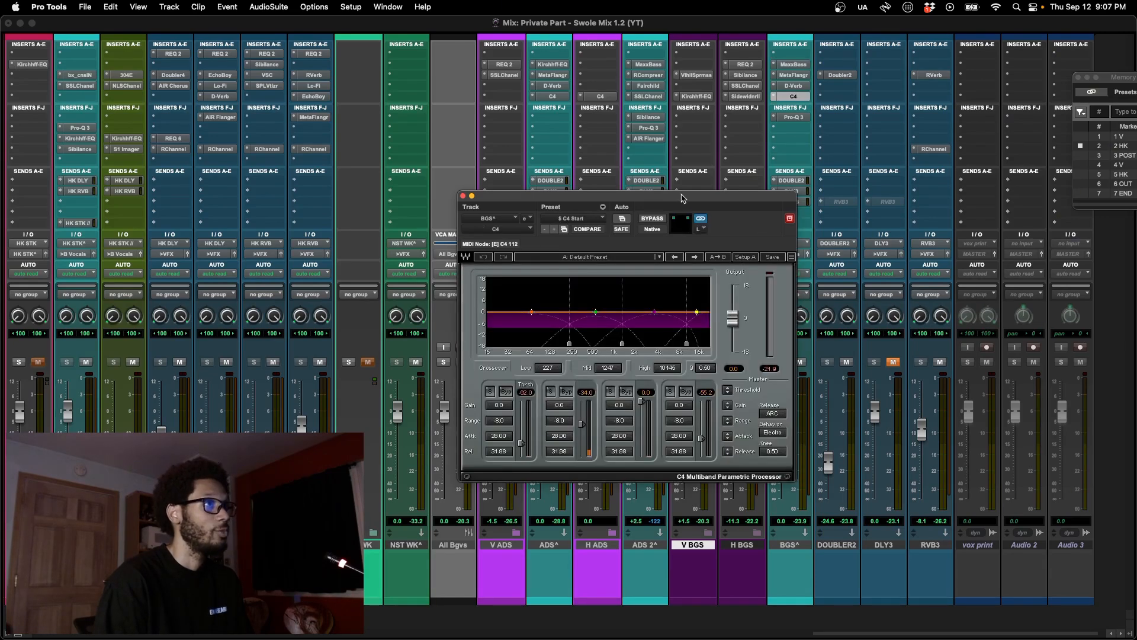
left_click_drag(681, 196, 629, 164)
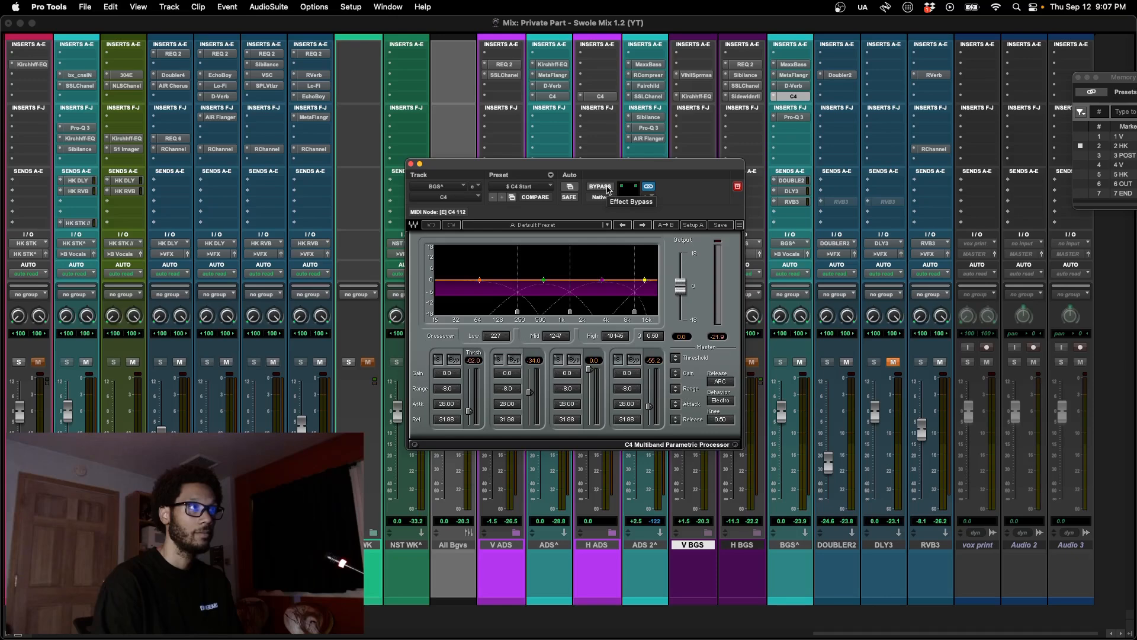
Step: Bypass the inserts on V BGS and BGS^ during playback to audition the unprocessed background vocals
key("space")
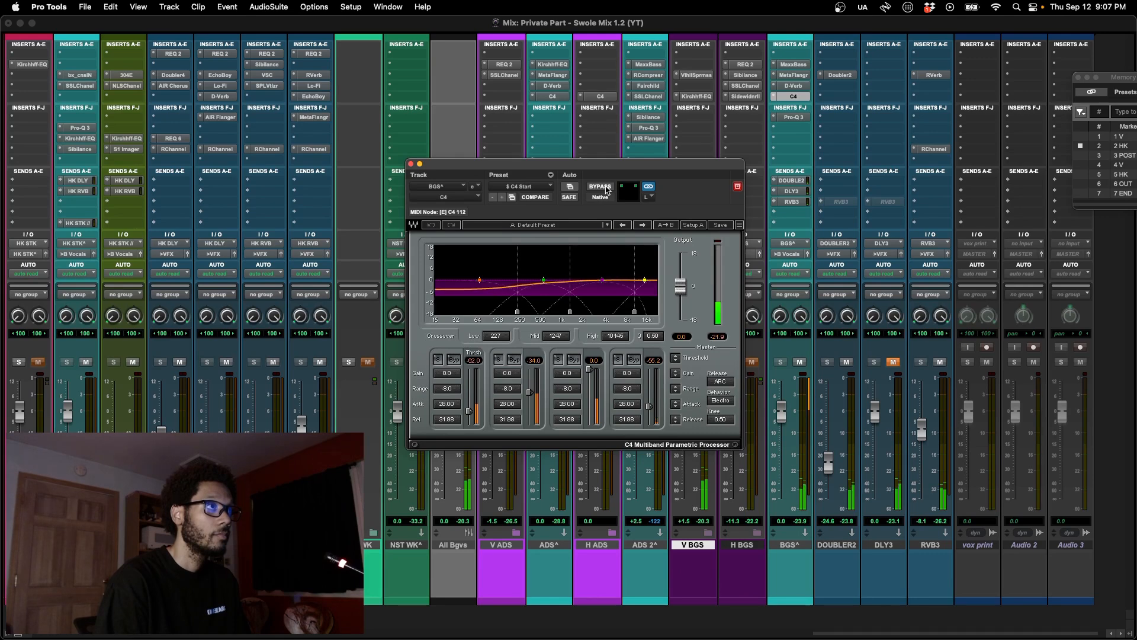
left_click(694, 76, "shift+super")
left_click(795, 66, "shift+super")
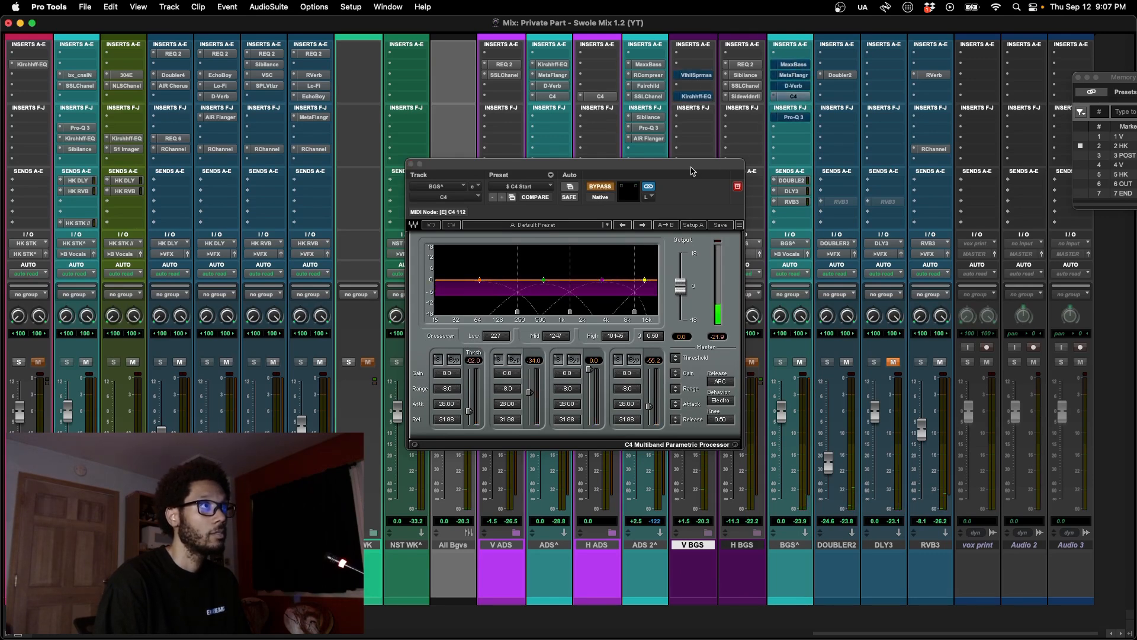
left_click_drag(691, 171, 743, 227)
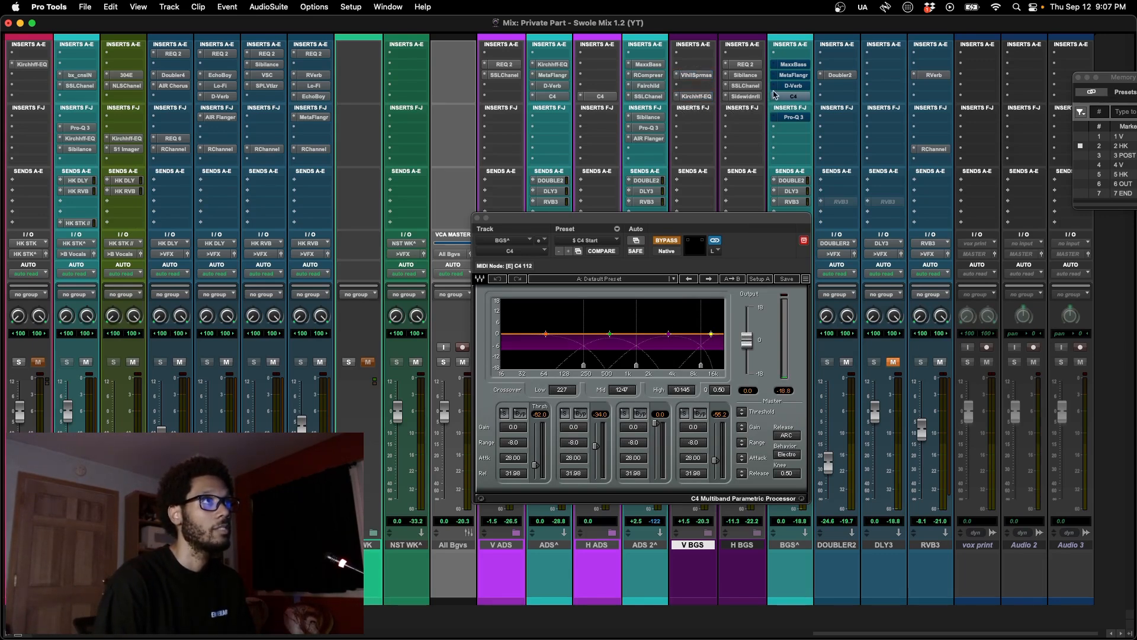
Step: Inspect the Kirchhoff-EQ on V BGS, close it, and audition the background vocals from the Edit window
left_click(697, 96)
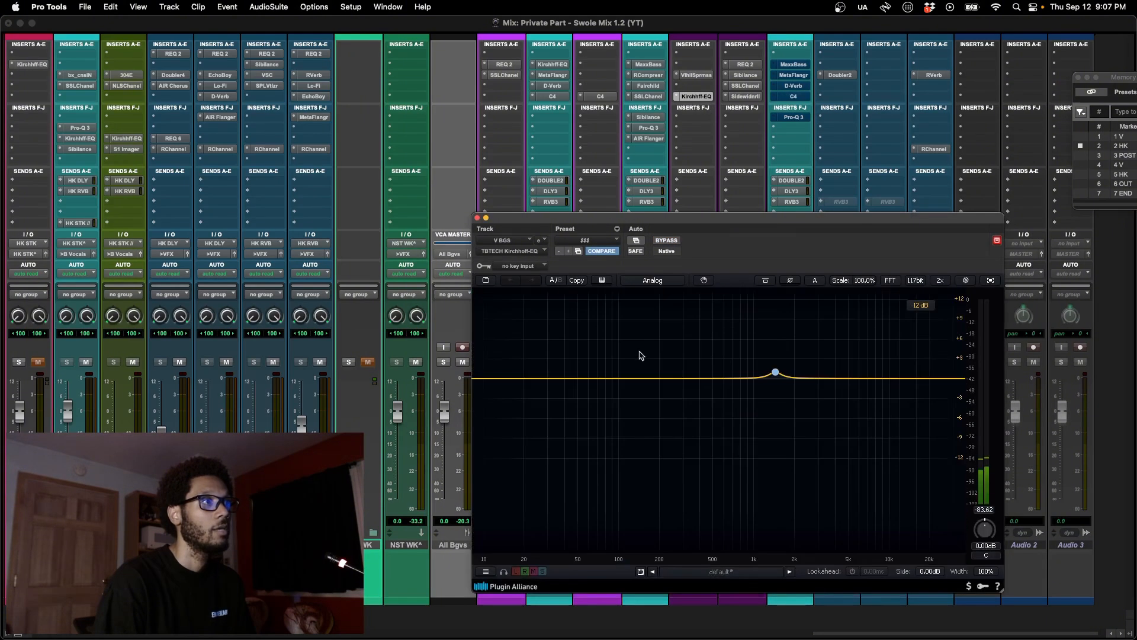
left_click(696, 96)
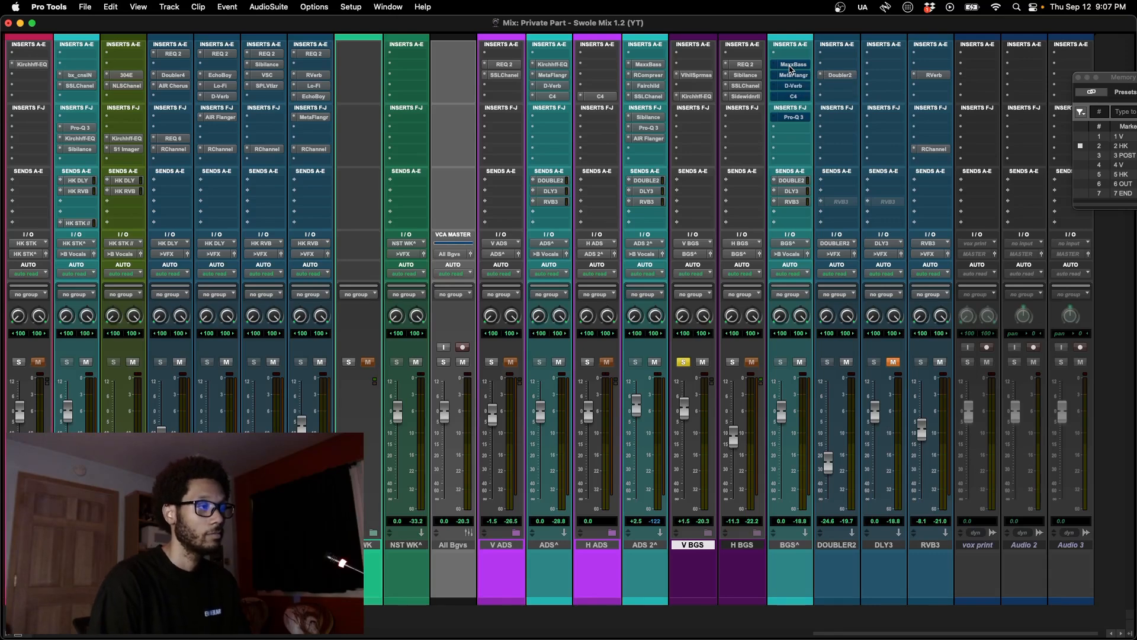
key("super+equal")
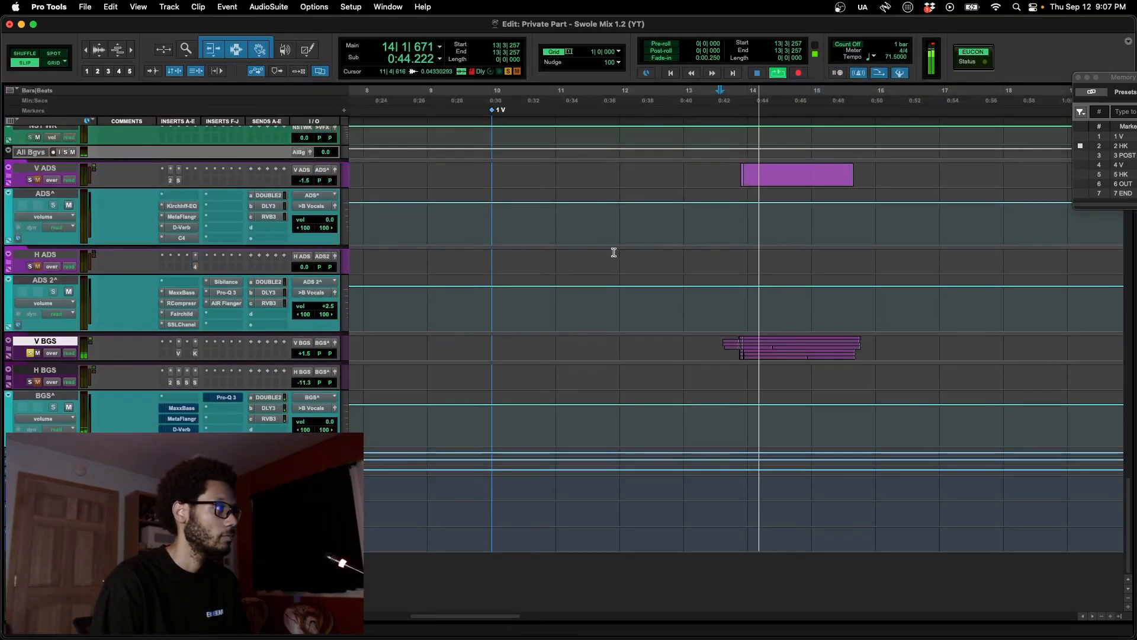
Step: Re-enable the MaxxBass, MetaFlanger, D-Verb and C4 inserts on the BGS^ track in the Mix window
key("super+equal")
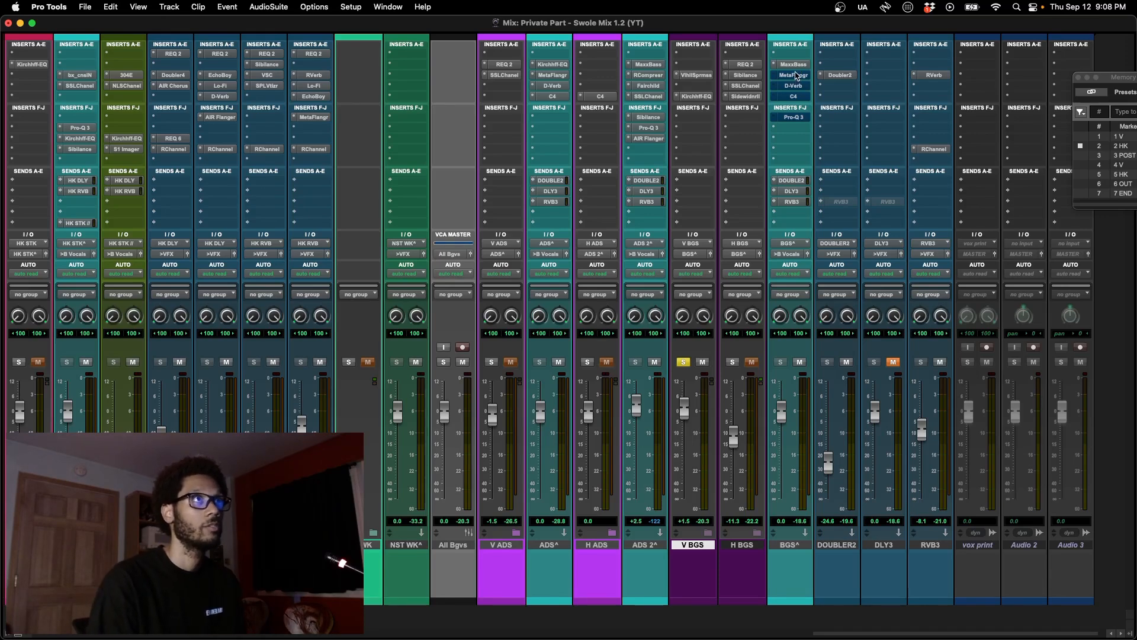
left_click(795, 76)
left_click(793, 75)
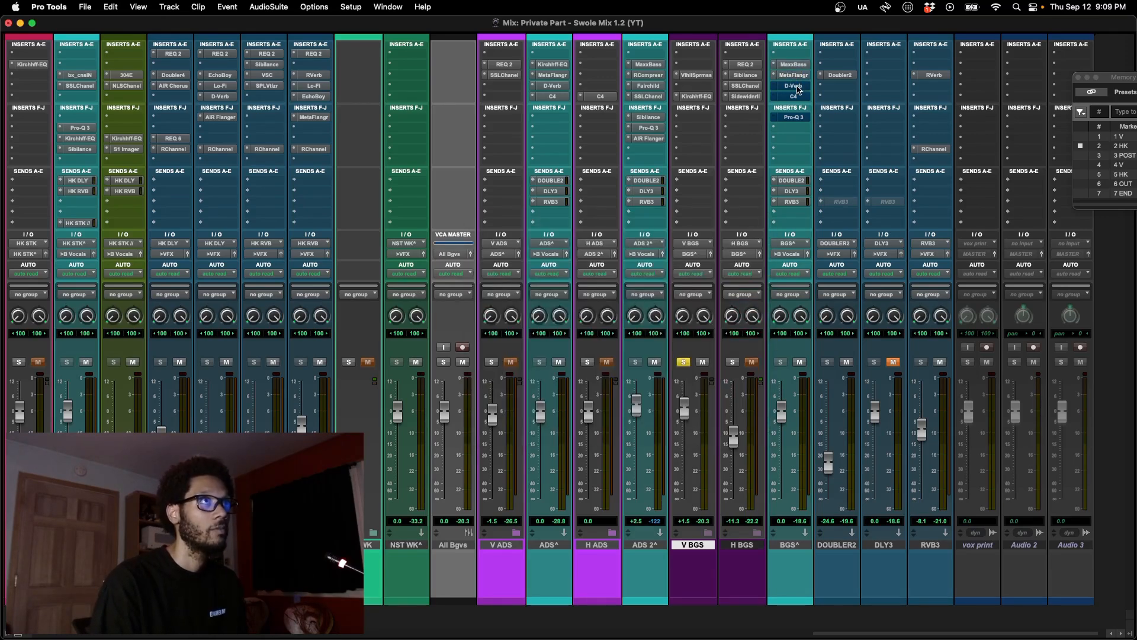
left_click(793, 86)
left_click(794, 97)
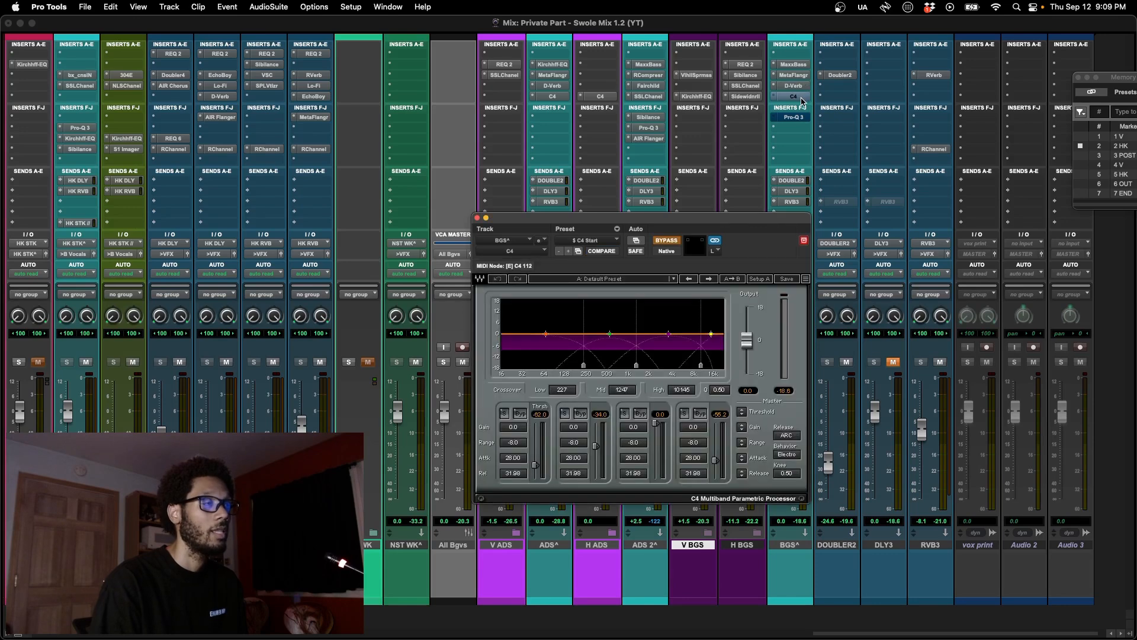
left_click(794, 97, "super")
Step: Compare the background vocals with the BGS^ track's C4 bypassed and active during playback
left_click_drag(731, 222, 728, 196)
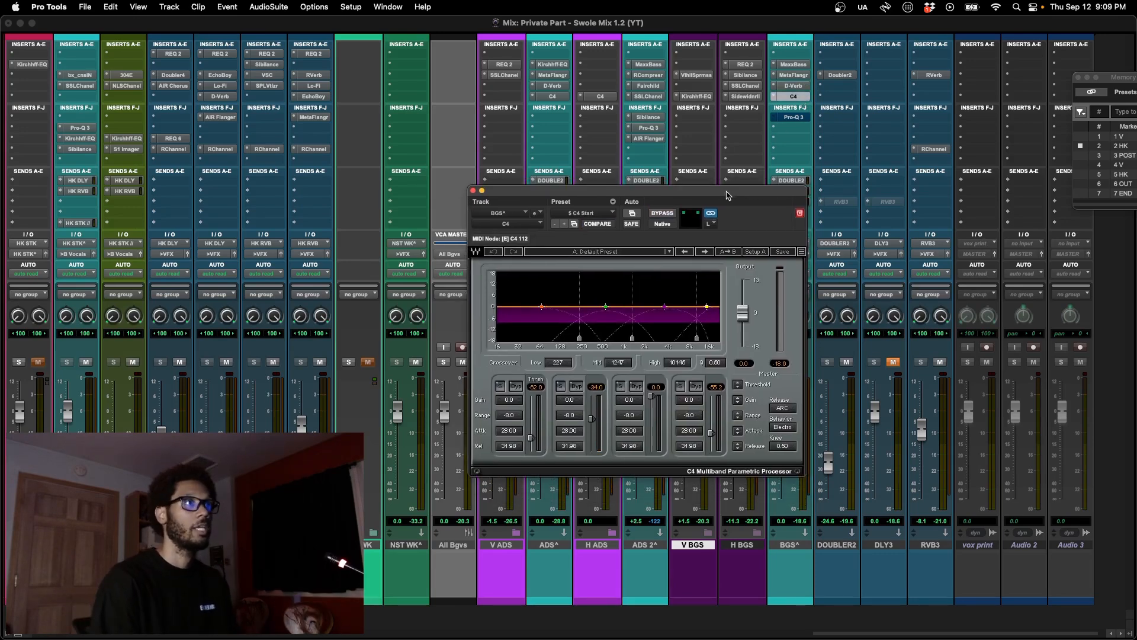
left_click(671, 216)
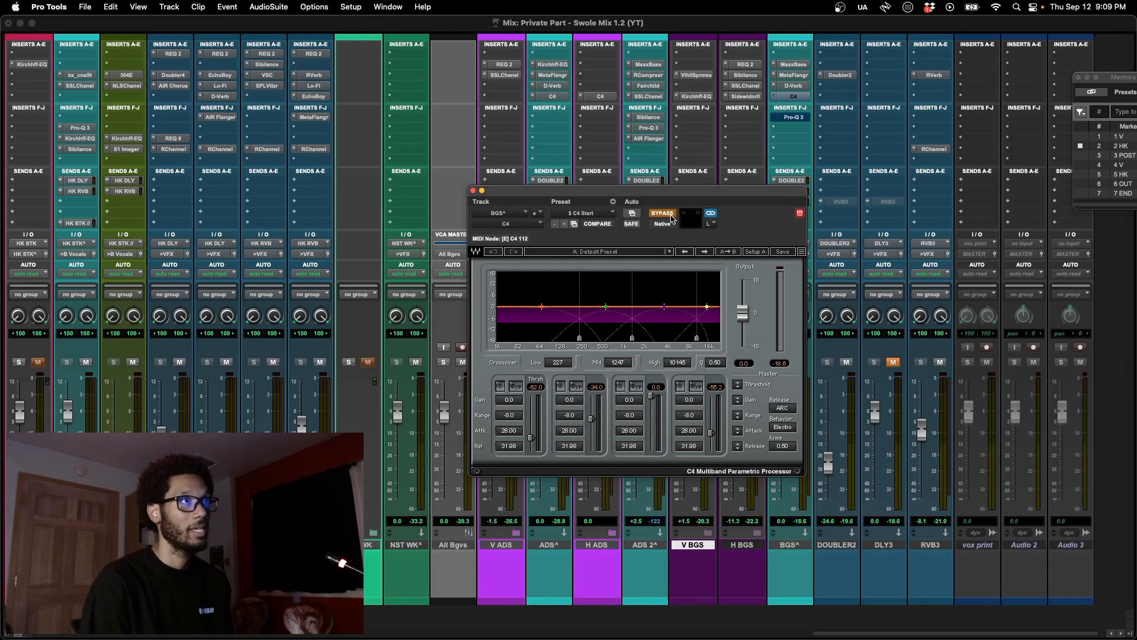
key("space")
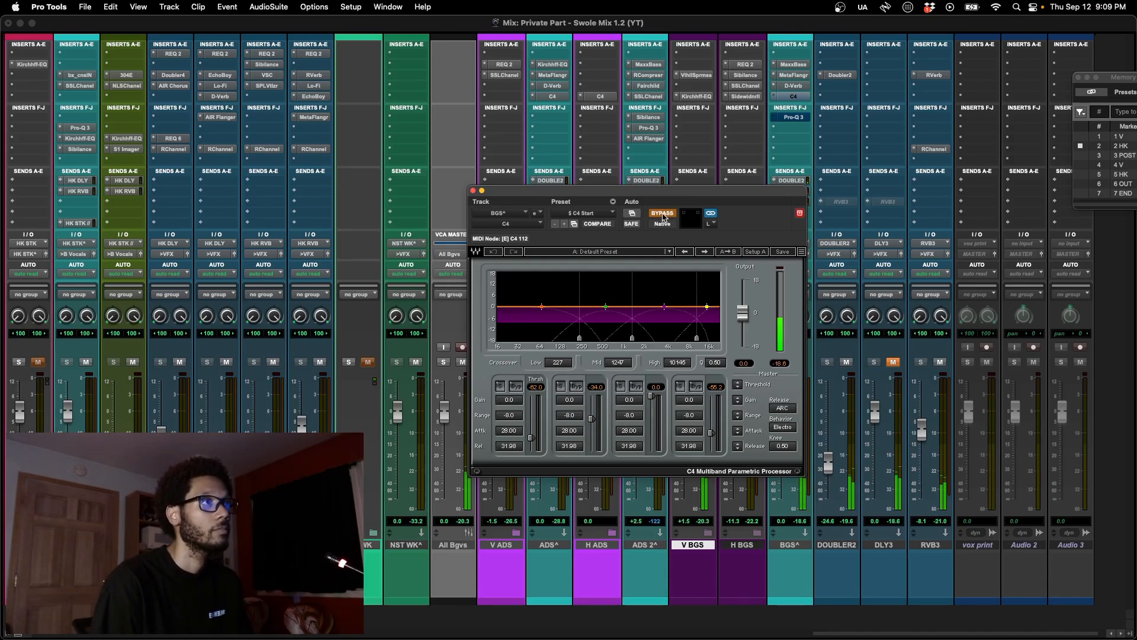
left_click(663, 217)
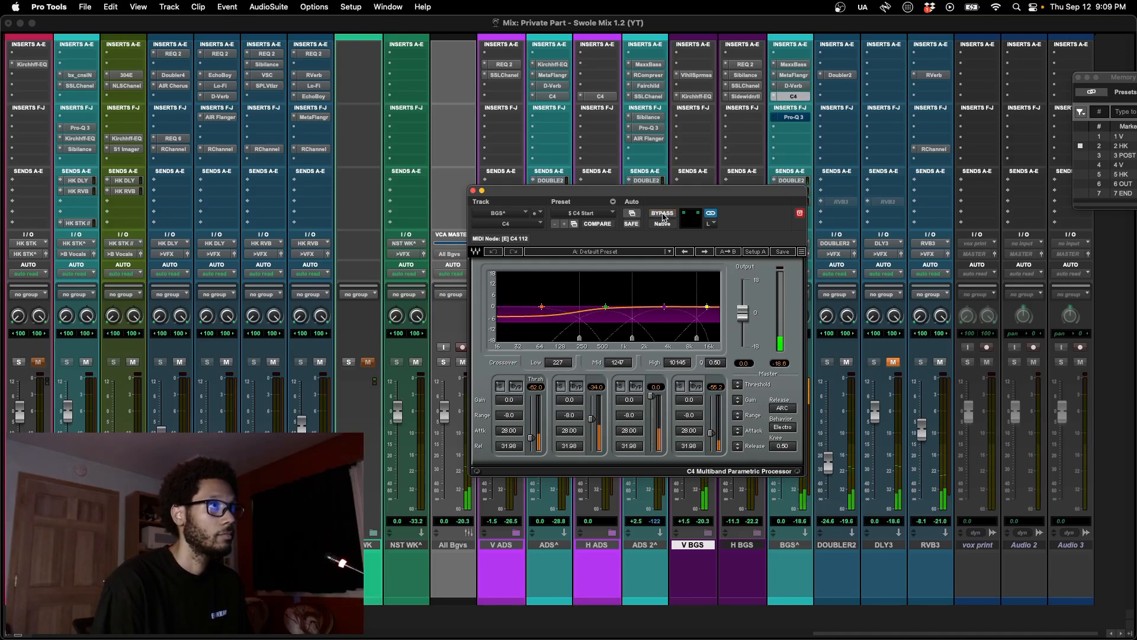
Step: Open the Pro-Q 3 on BGS^, take it out of bypass during playback, and close its window
left_click_drag(665, 194, 663, 191)
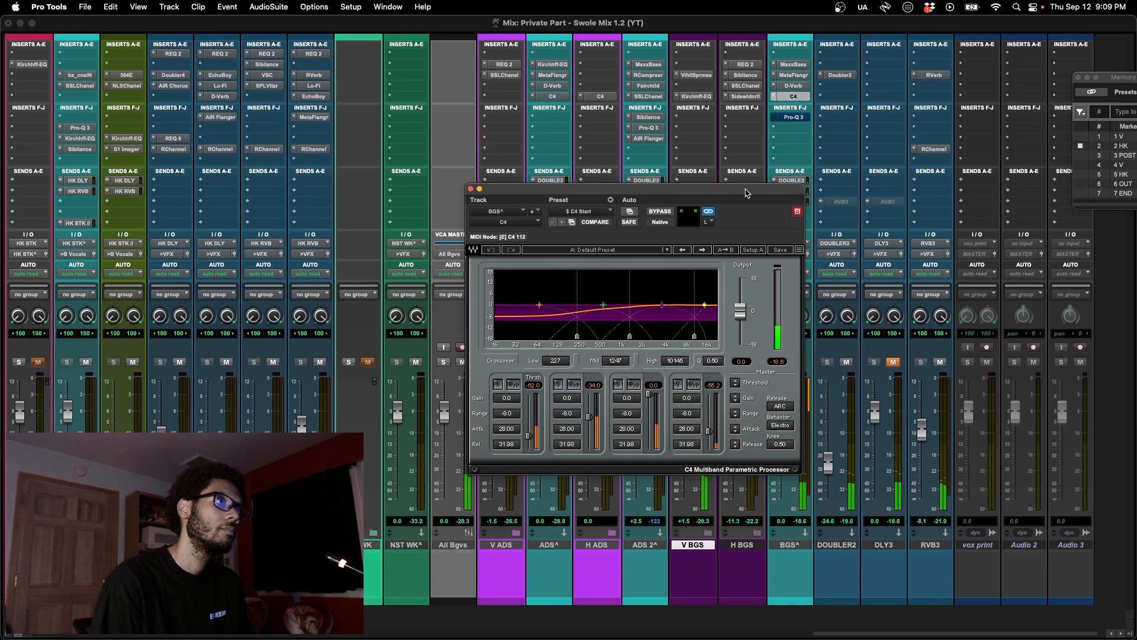
left_click_drag(748, 193, 747, 192)
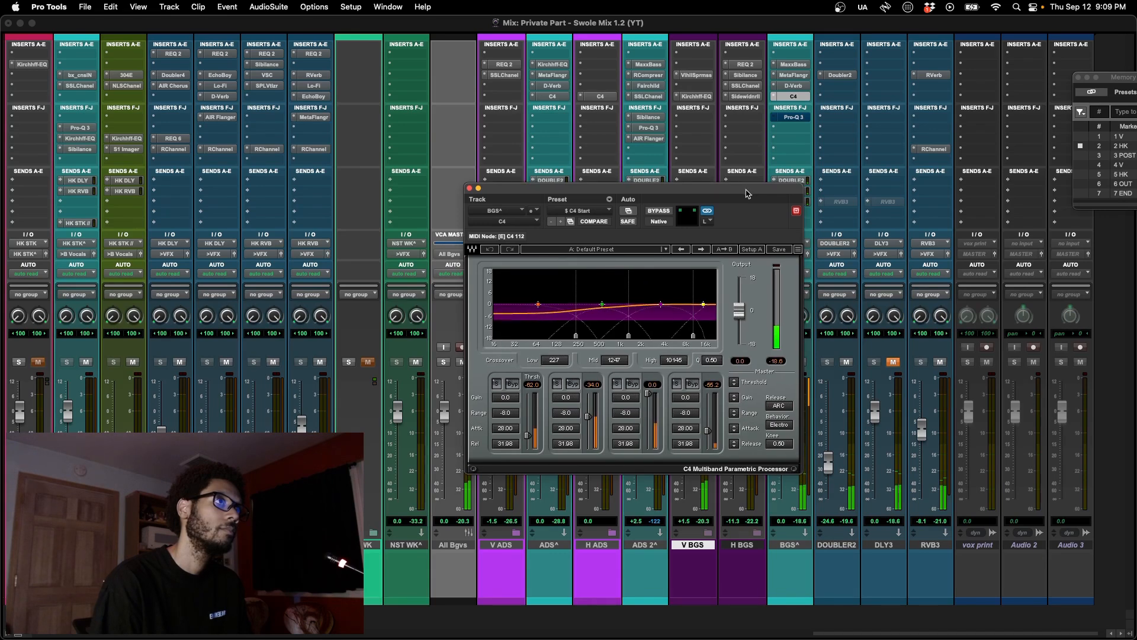
left_click(793, 118)
left_click_drag(664, 195, 651, 186)
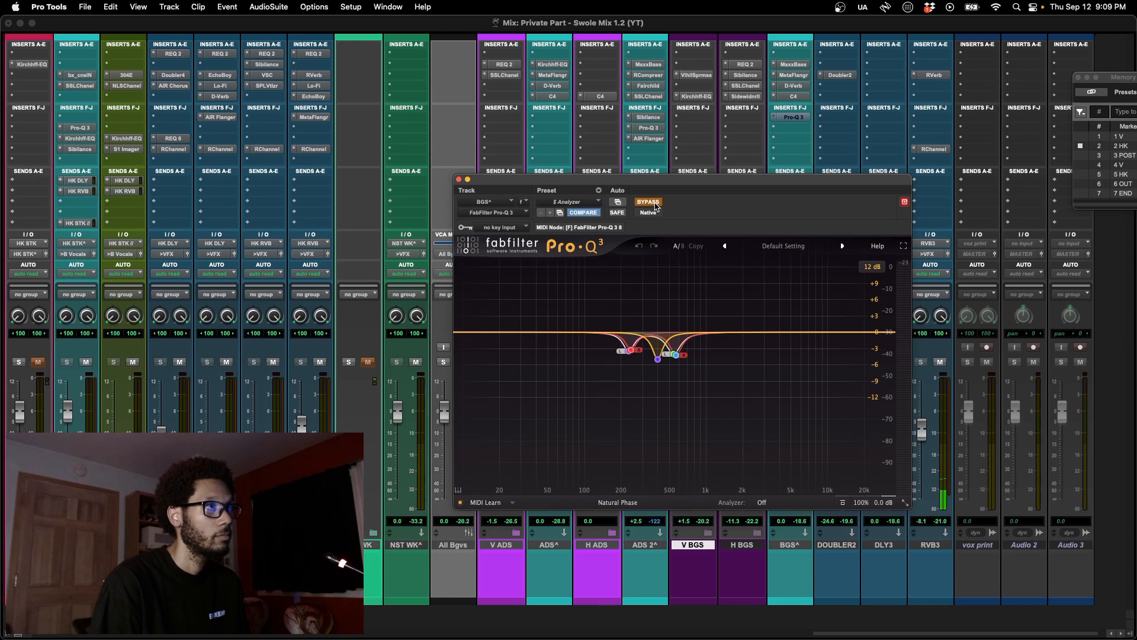
left_click(655, 203)
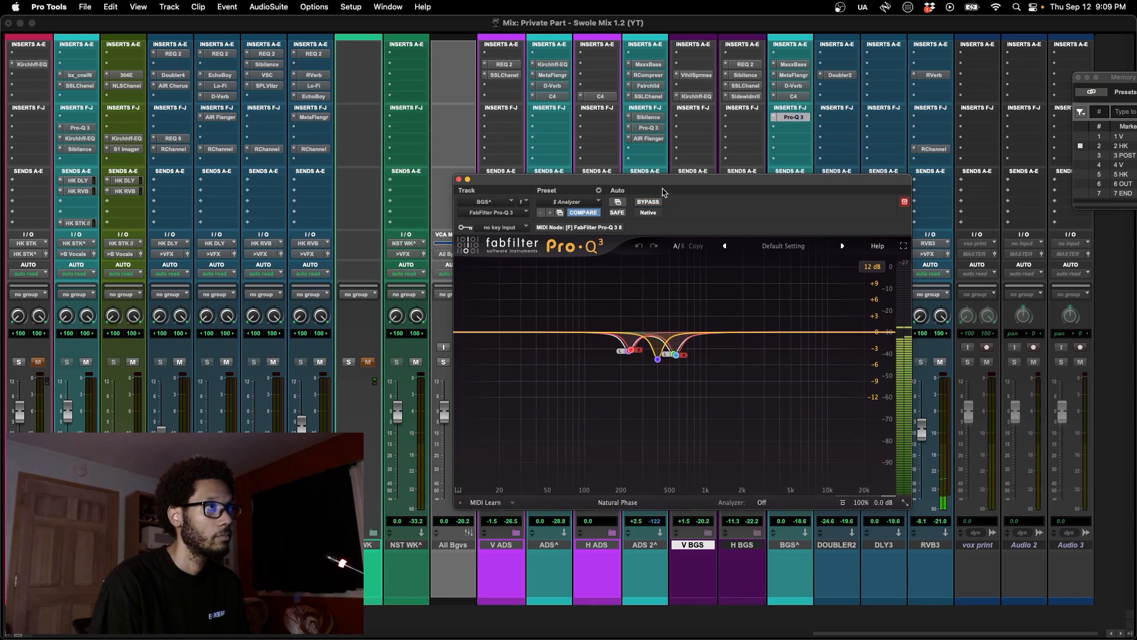
left_click_drag(664, 185, 664, 186)
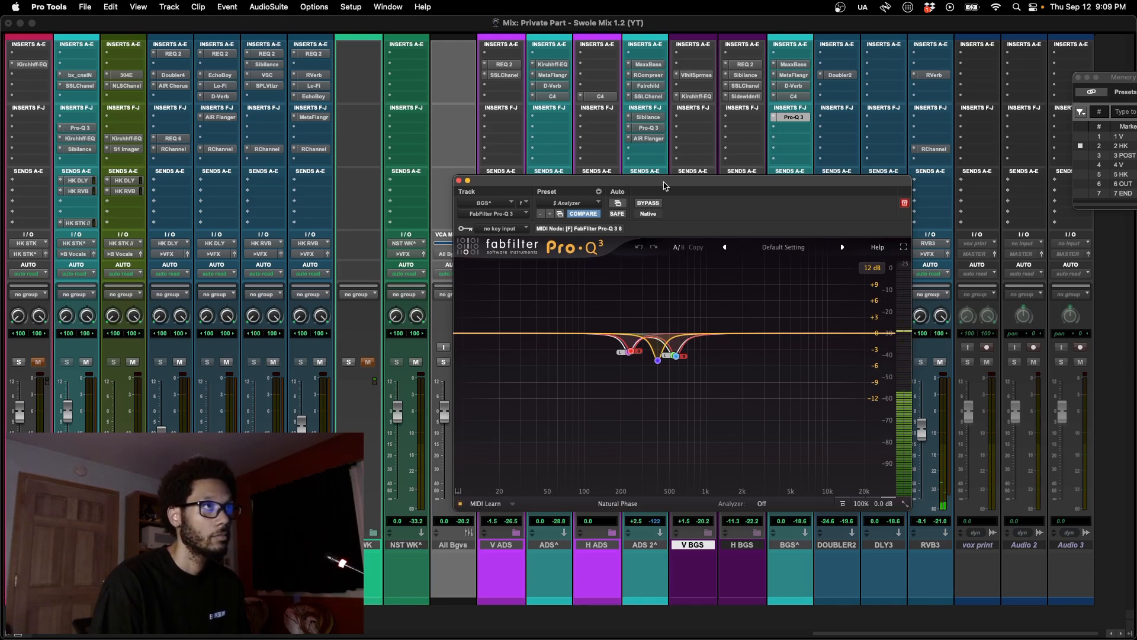
key("super+w")
Step: Look over the lead vocal channels in the mixer during playback and close the C4 window on BGS^
scroll(623, 302, "left", 20)
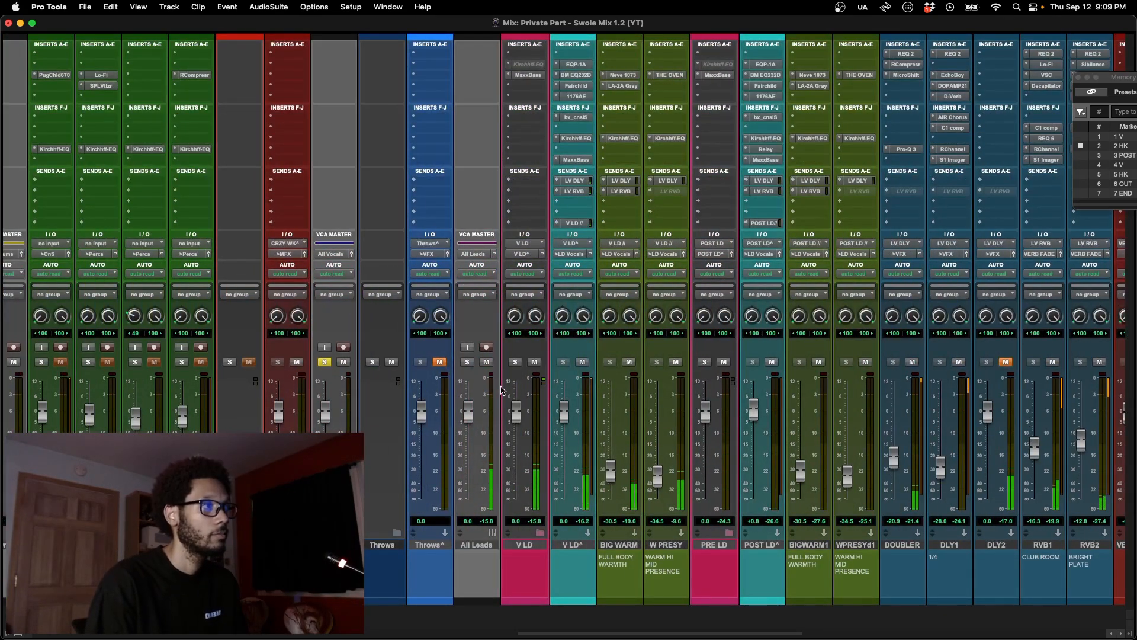
scroll(491, 389, "right", 5)
scroll(502, 390, "right", 5)
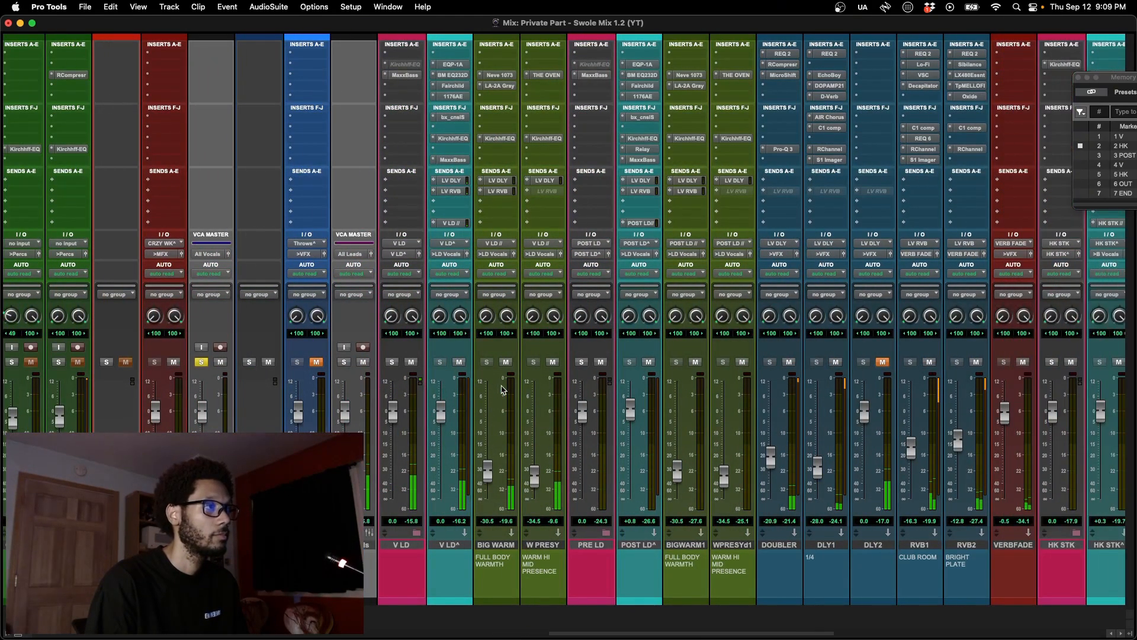
scroll(502, 390, "right", 1)
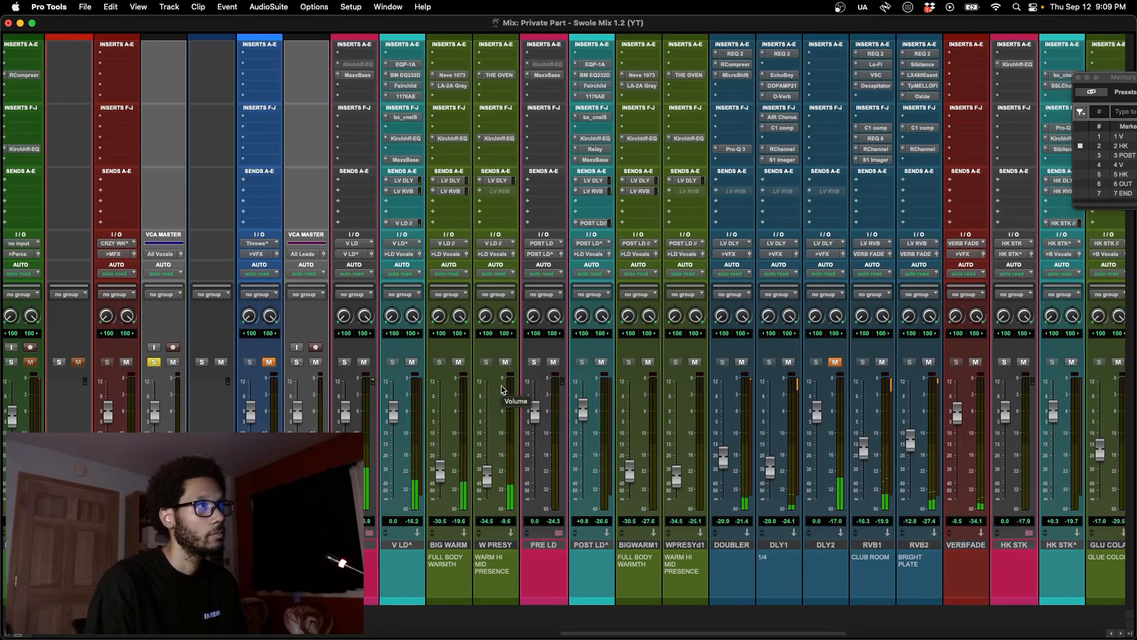
scroll(501, 390, "right", 1)
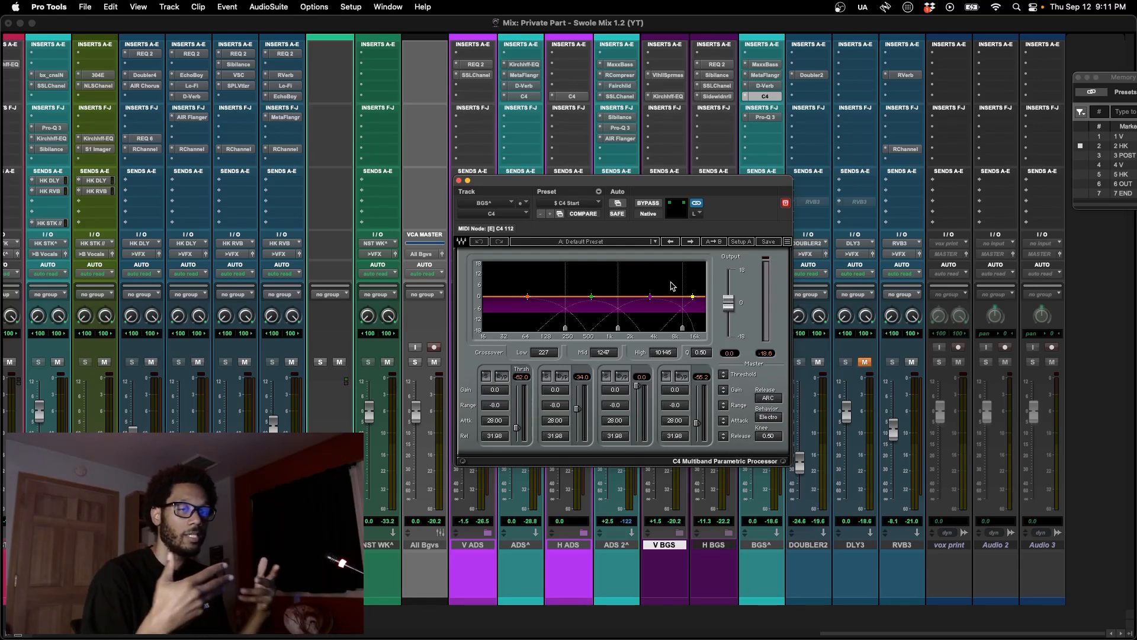
key("super+w")
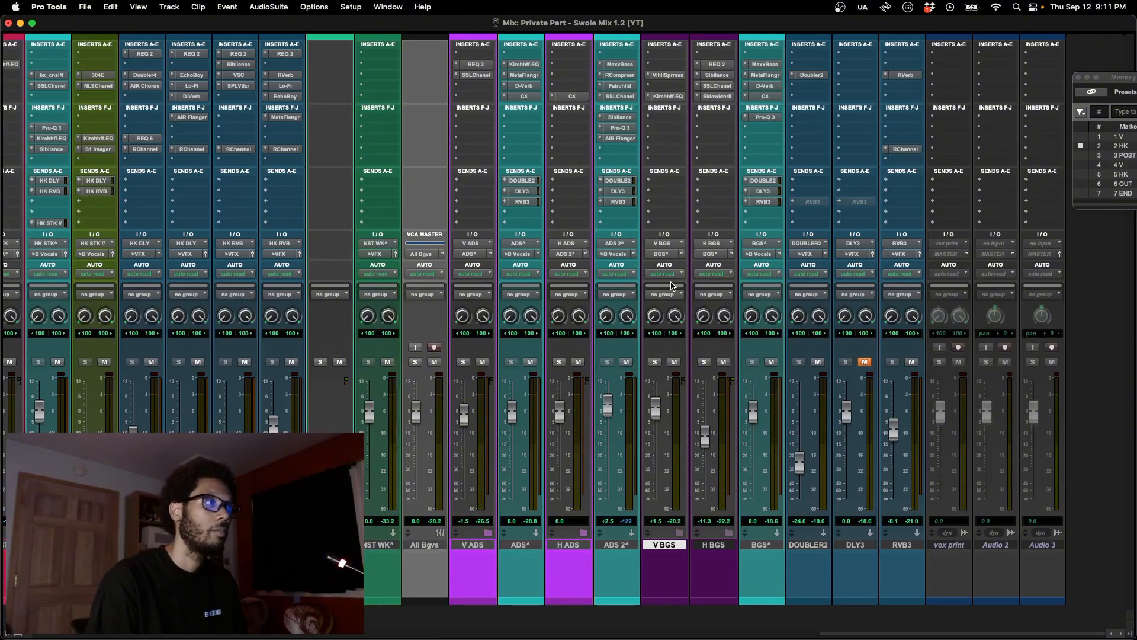
key("super+Tab")
key("super+Tab")
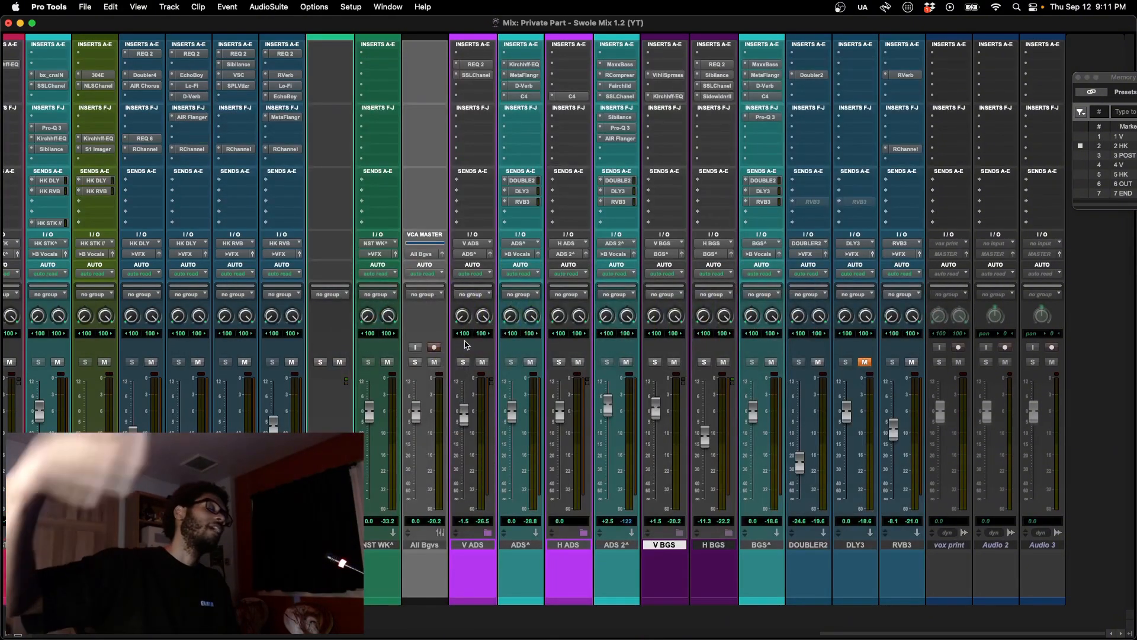
Step: Play the lead vocals and bypass the V LD^ inserts from BM EQ232D onward
scroll(465, 344, "left", 15)
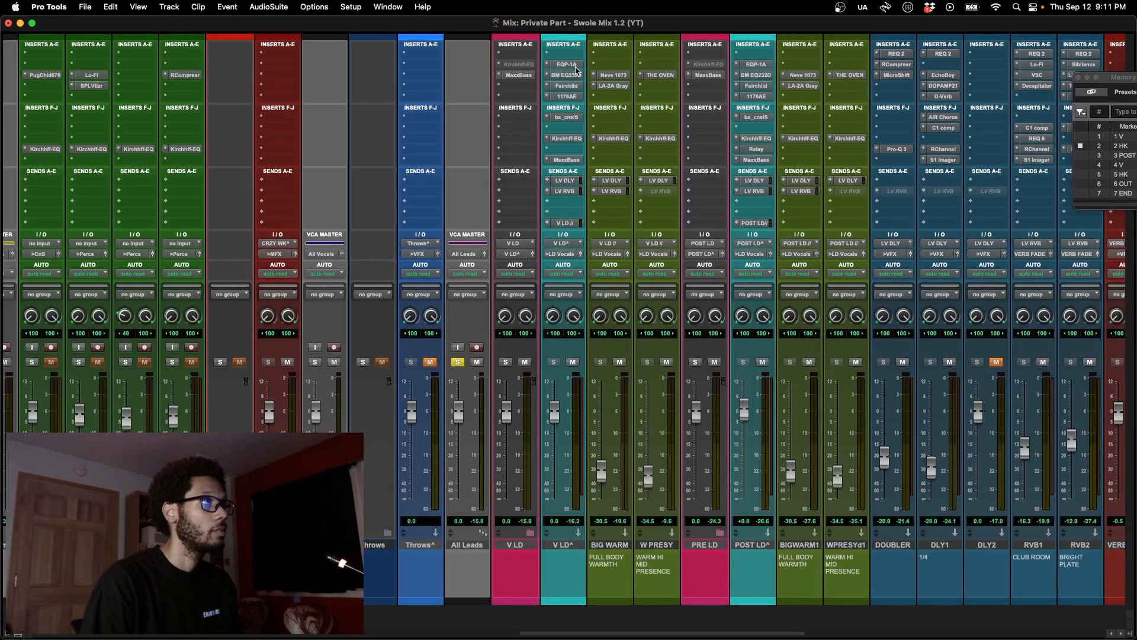
key("space")
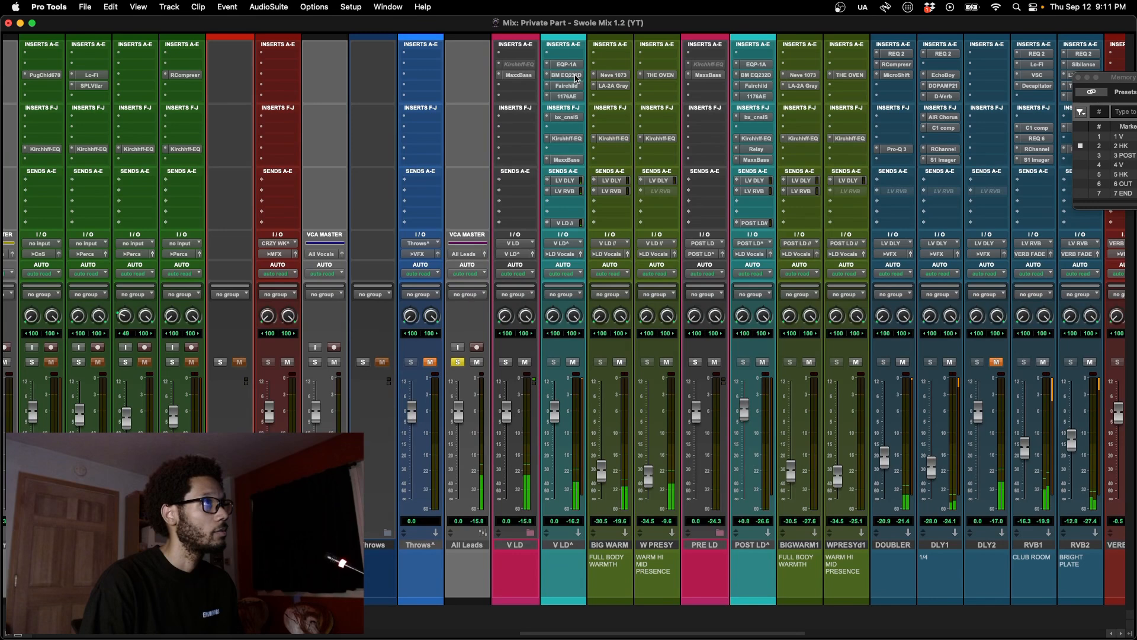
left_click(575, 76, "shift+super")
left_click(572, 65, "super")
left_click(572, 66, "super")
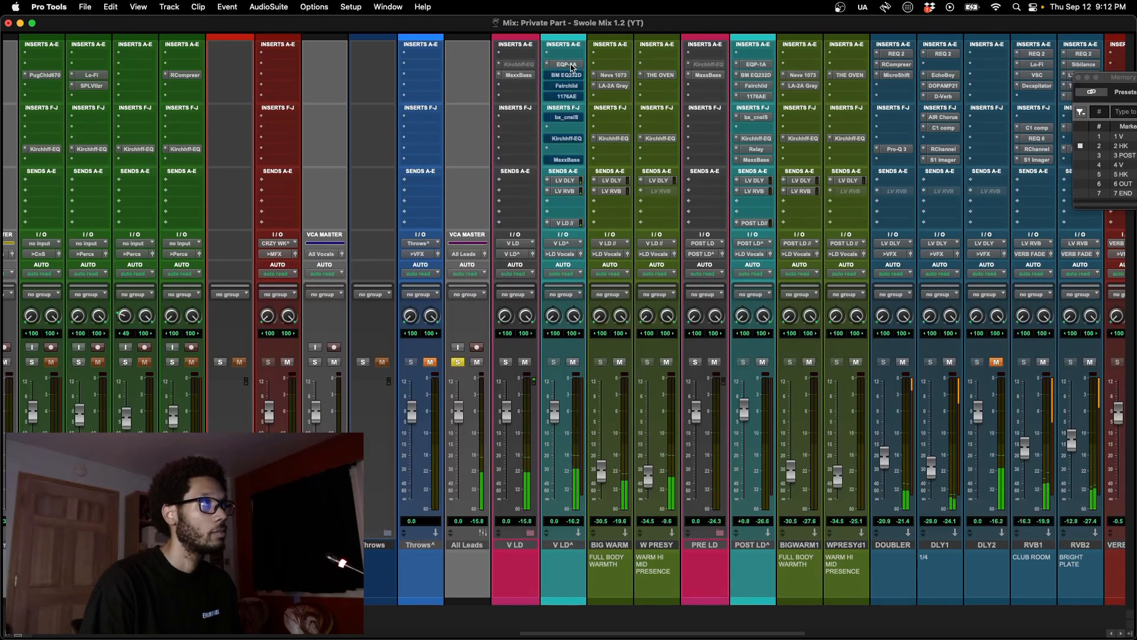
Step: Open the EQP-1A insert on V LD^ and bypass it
left_click(572, 65)
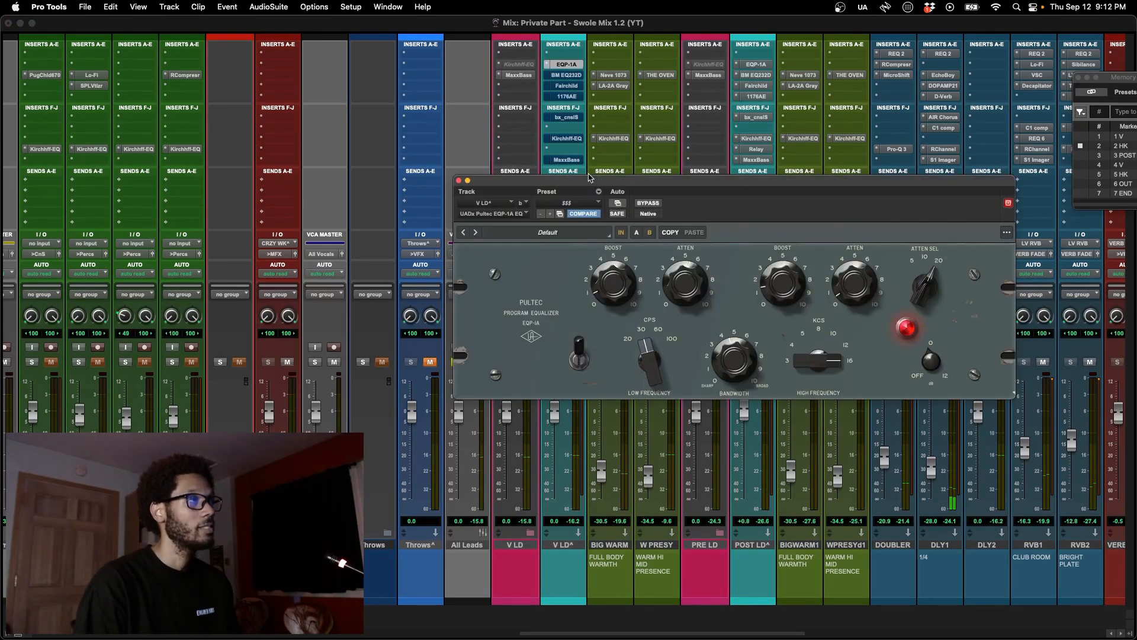
left_click_drag(589, 177, 515, 185)
left_click(573, 212)
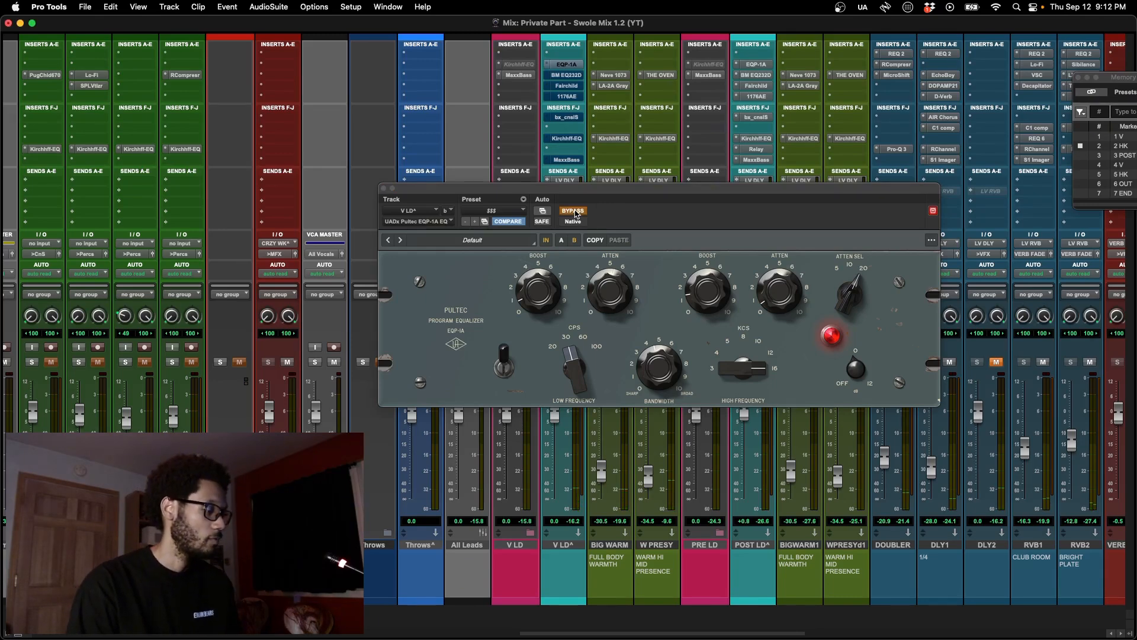
Step: Switch to the Edit window and play from the start of the long verse 1 clip on V LD
key("super+equal")
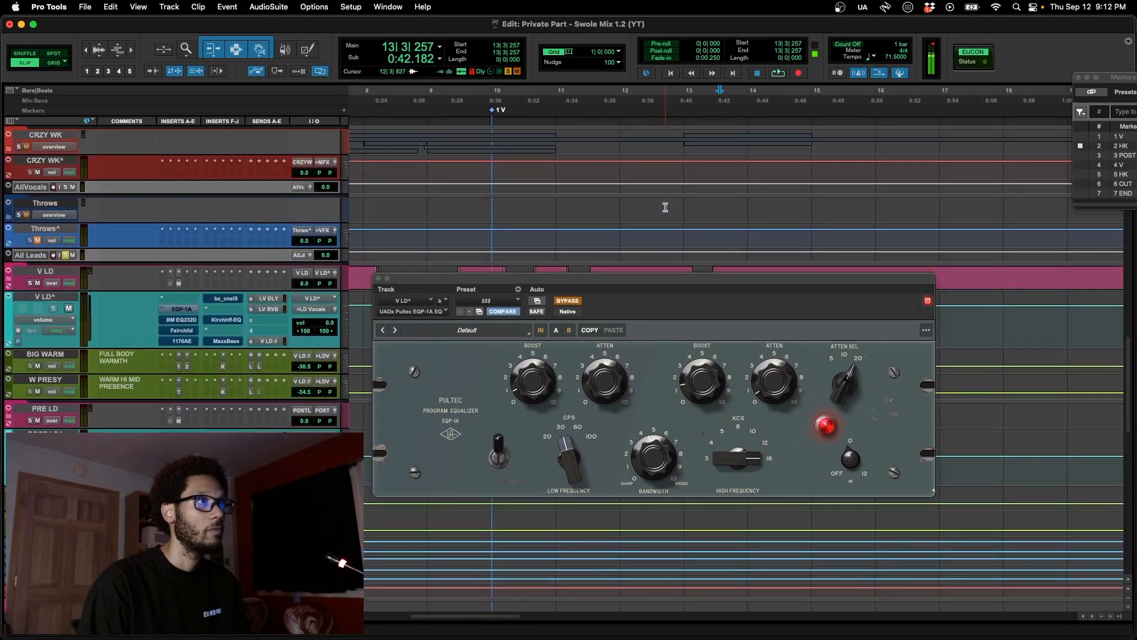
key("r")
scroll(665, 207, "down", 5)
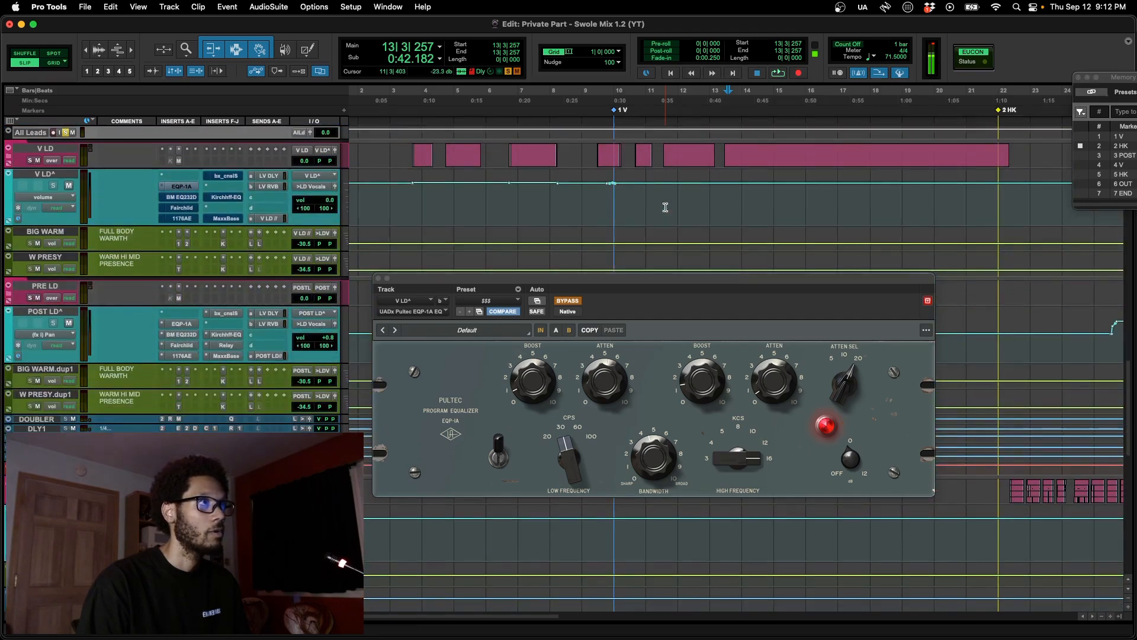
scroll(665, 208, "up", 2)
left_click(728, 202)
left_click_drag(701, 280, 701, 269)
key("space")
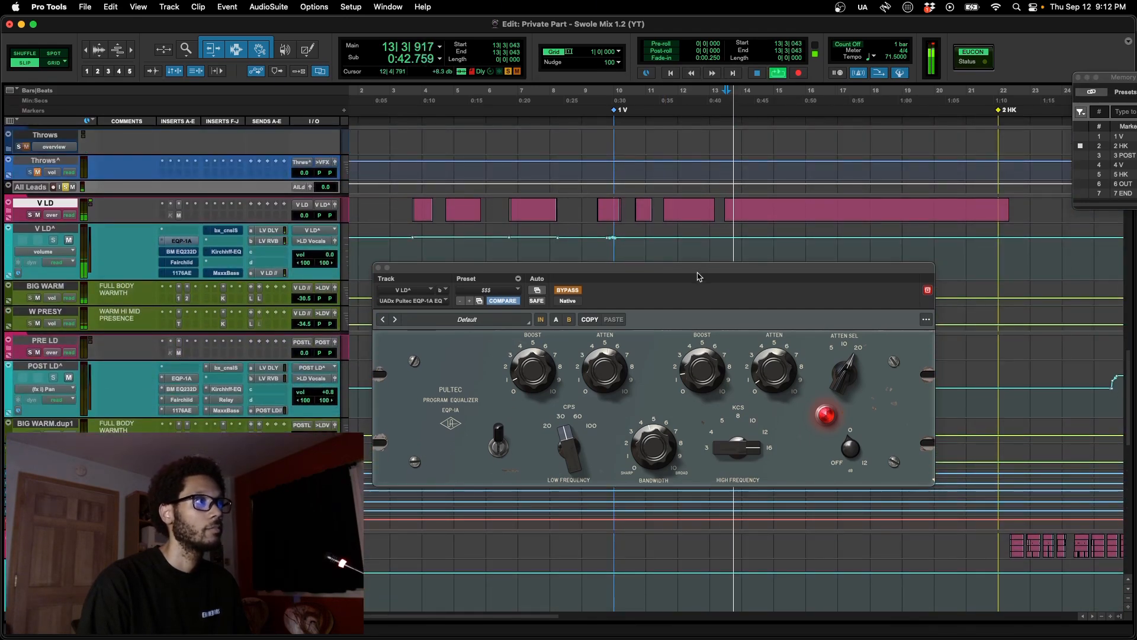
Step: Mute the V LD // send on V LD^ and audition the lead vocal with its inserts bypassed
left_click_drag(622, 268, 647, 265)
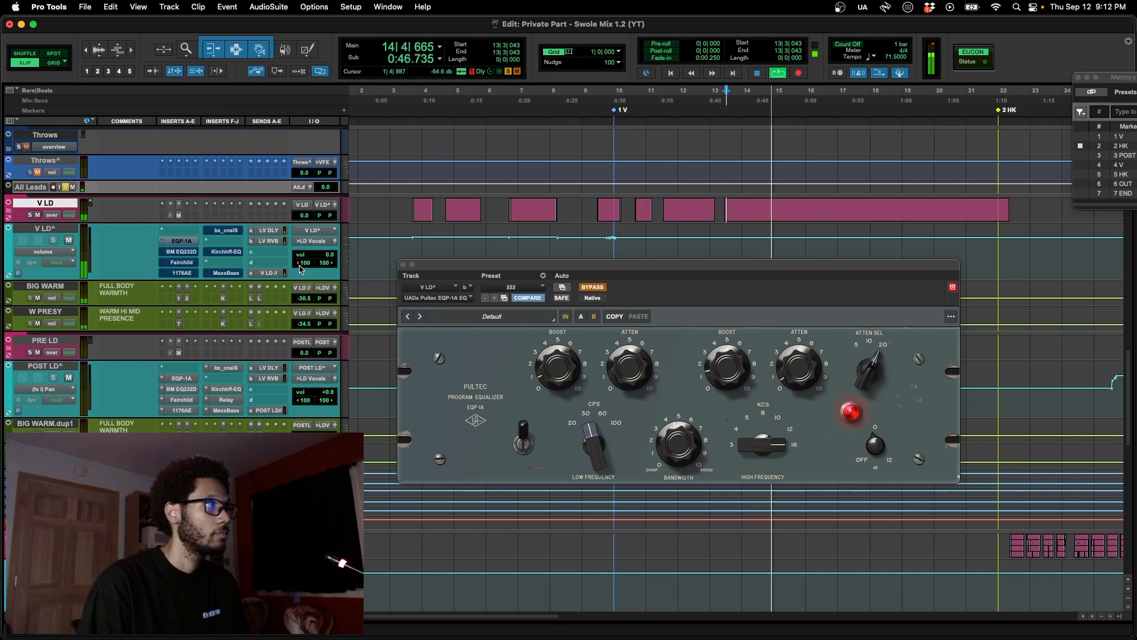
key("space")
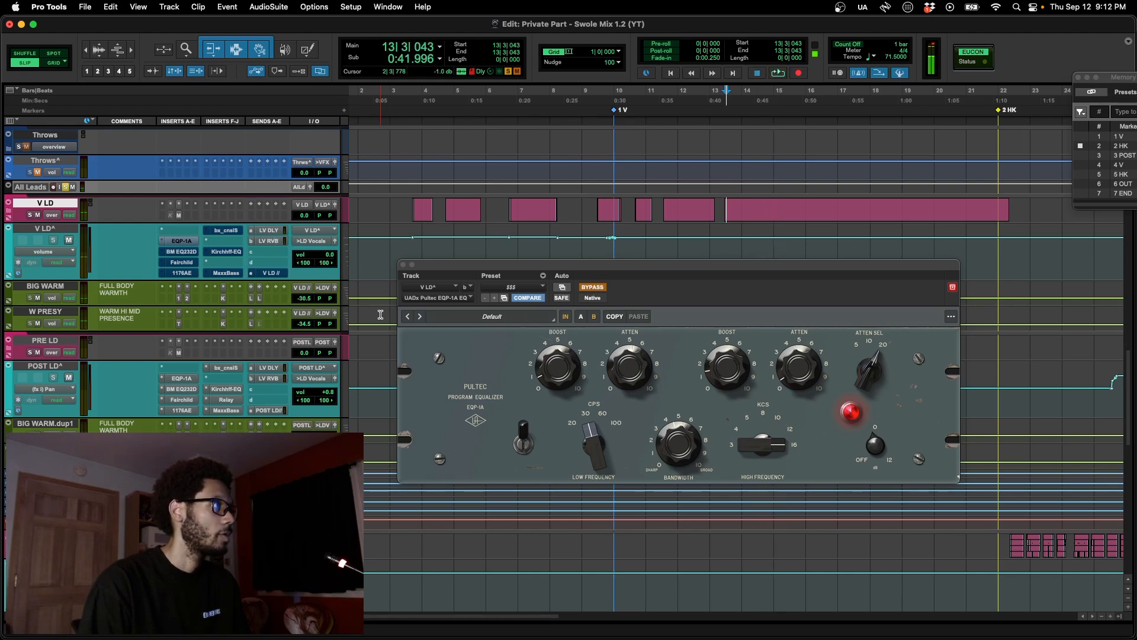
key("space")
mouse_move(602, 270)
left_mouse_down()
mouse_move(589, 269)
mouse_move(597, 263)
left_mouse_up()
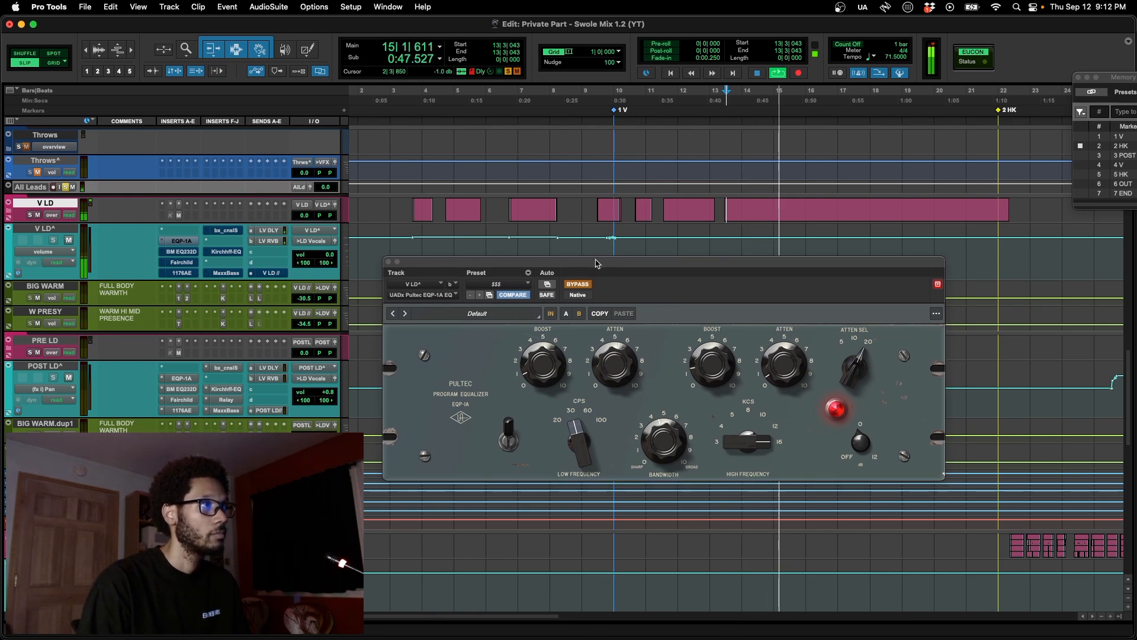
key("space")
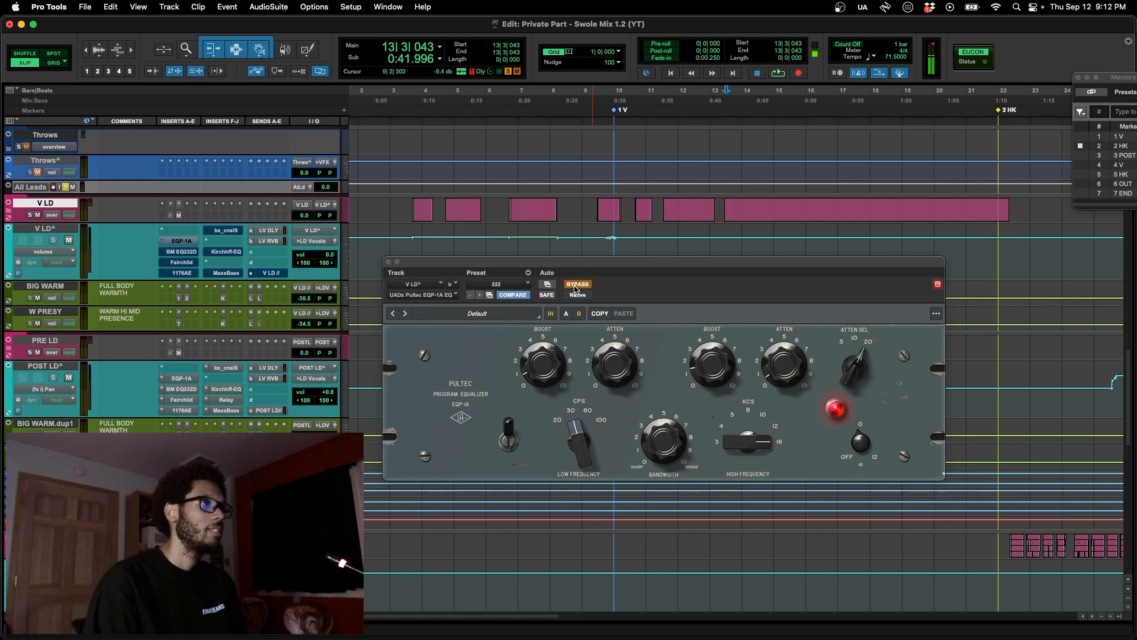
Step: Take the EQP-1A on V LD^ out of bypass and play the vocal from the clip start
left_click(577, 285)
key("space")
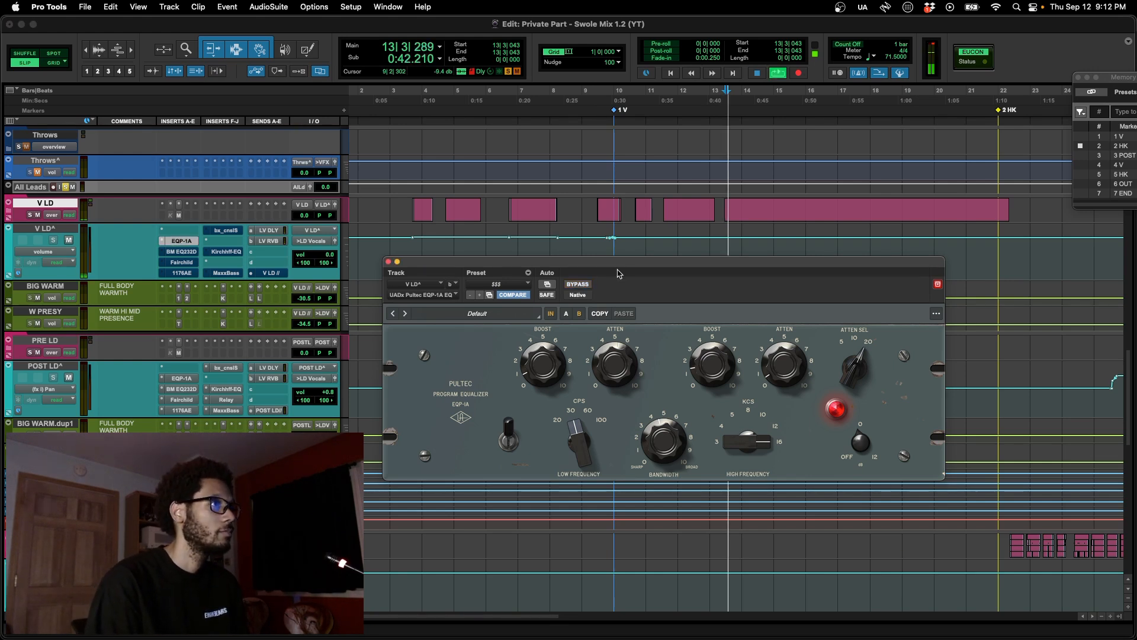
left_click_drag(621, 263, 622, 262)
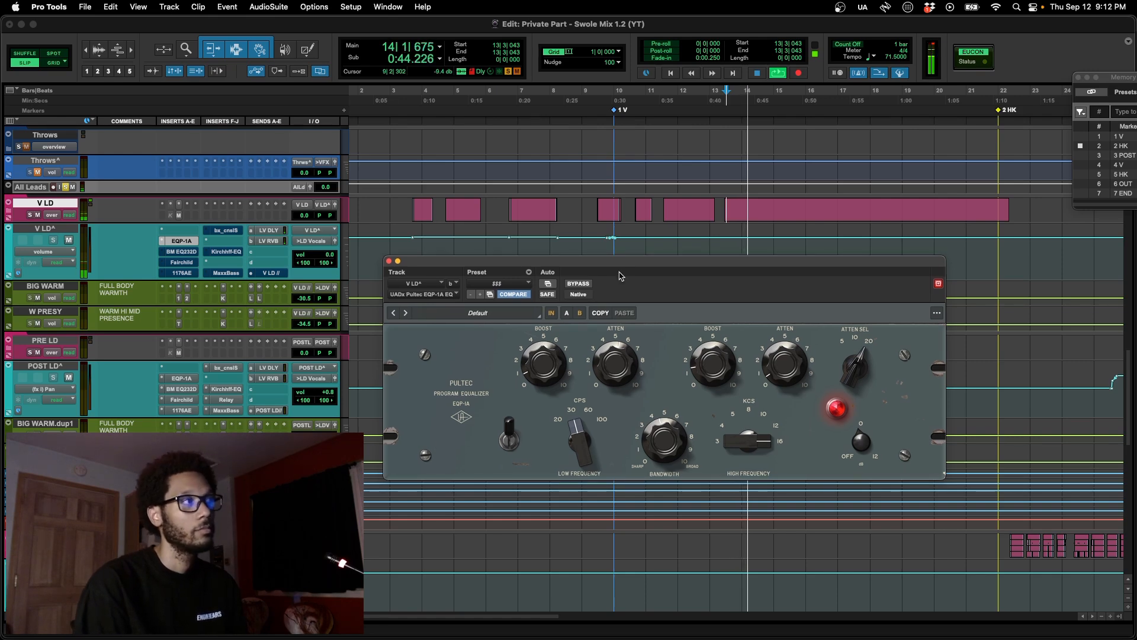
Step: Stop playback and examine the BM EQ232D and EQP-1A settings on V LD^
left_click(190, 256)
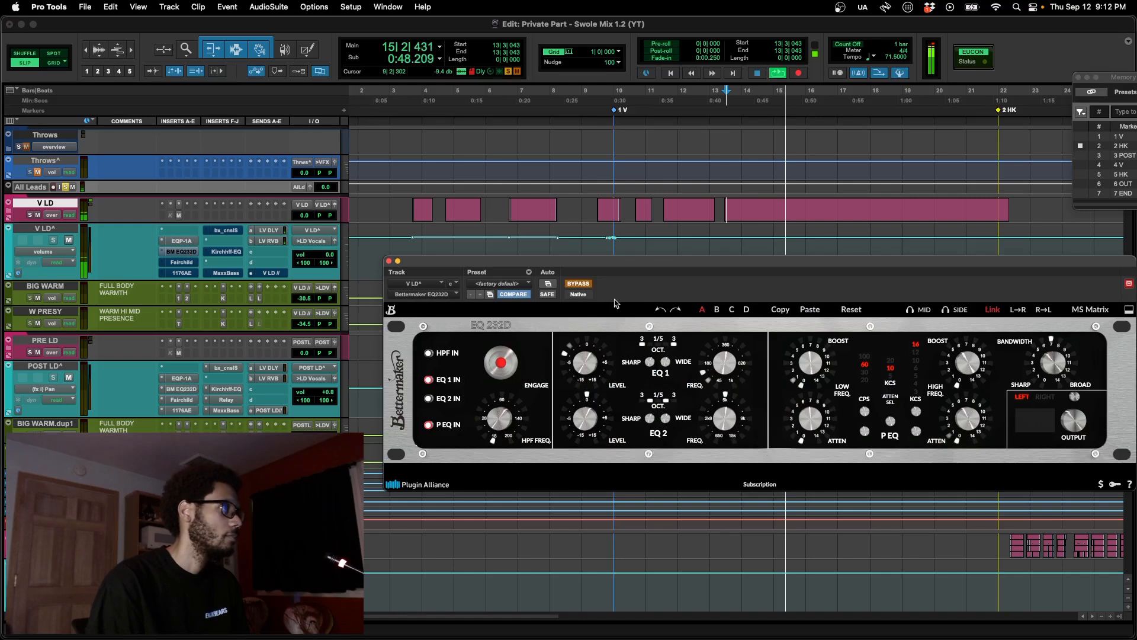
key("space")
left_click_drag(679, 270, 629, 267)
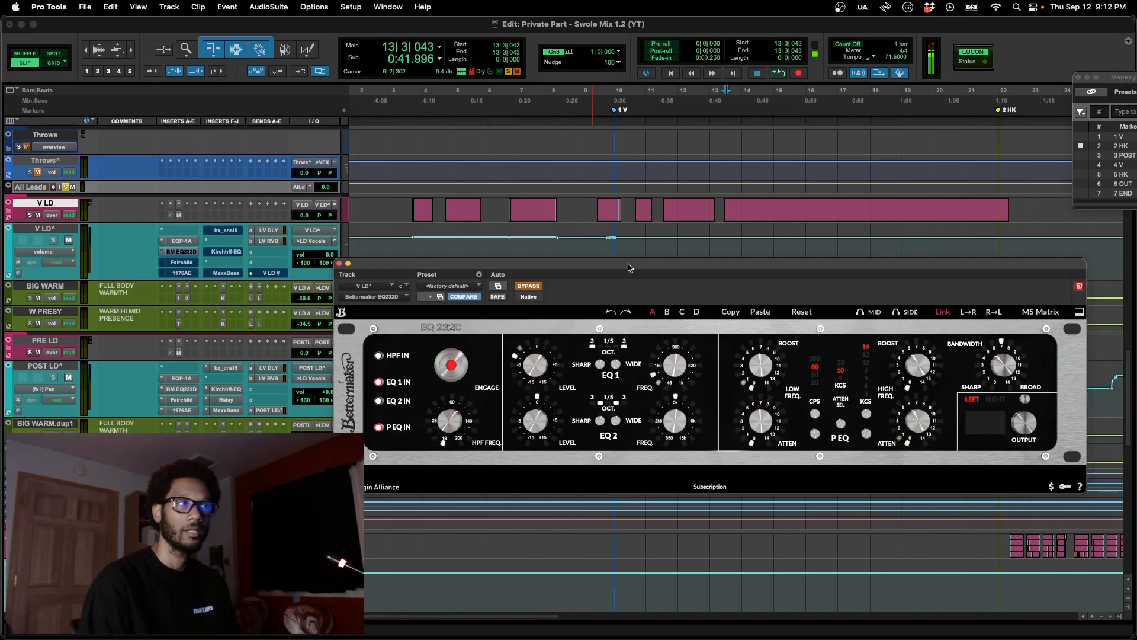
left_click(181, 241)
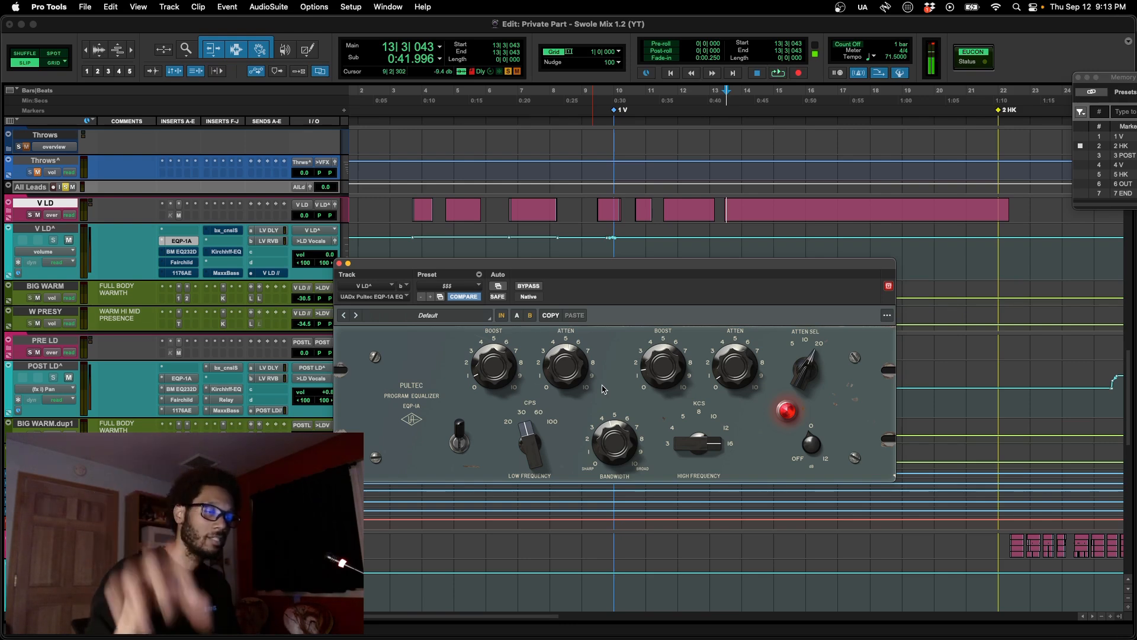
Step: Reopen the BM EQ232D on V LD^, take it out of bypass, and replay the vocal from the clip start
left_click(180, 251)
key("space")
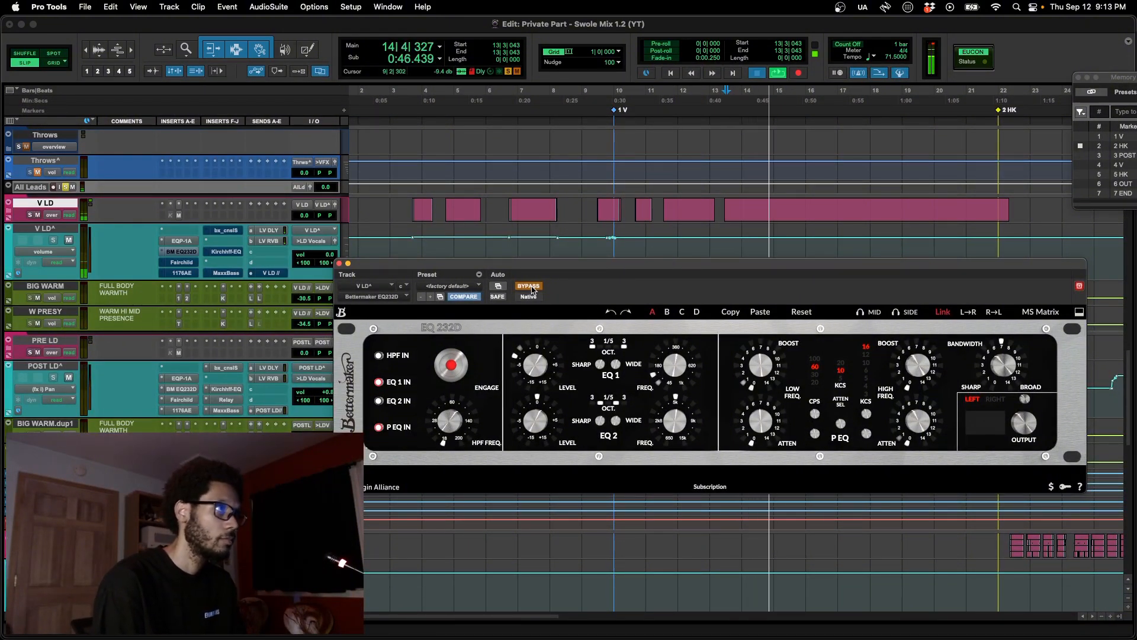
left_click(529, 286)
key("space")
key("space")
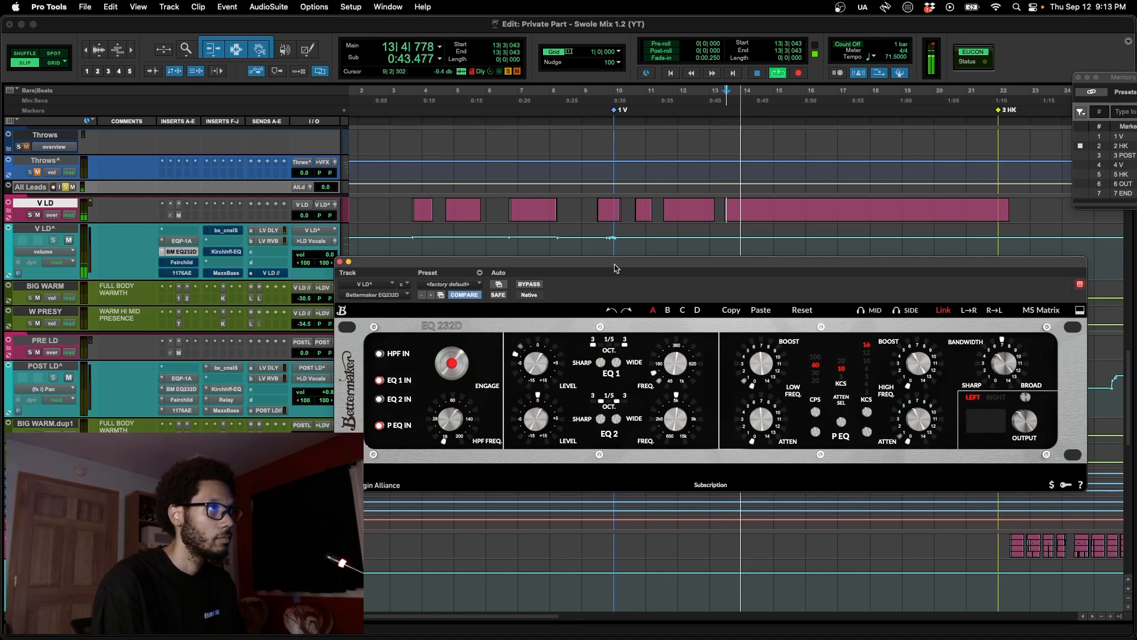
left_click_drag(616, 270, 622, 268)
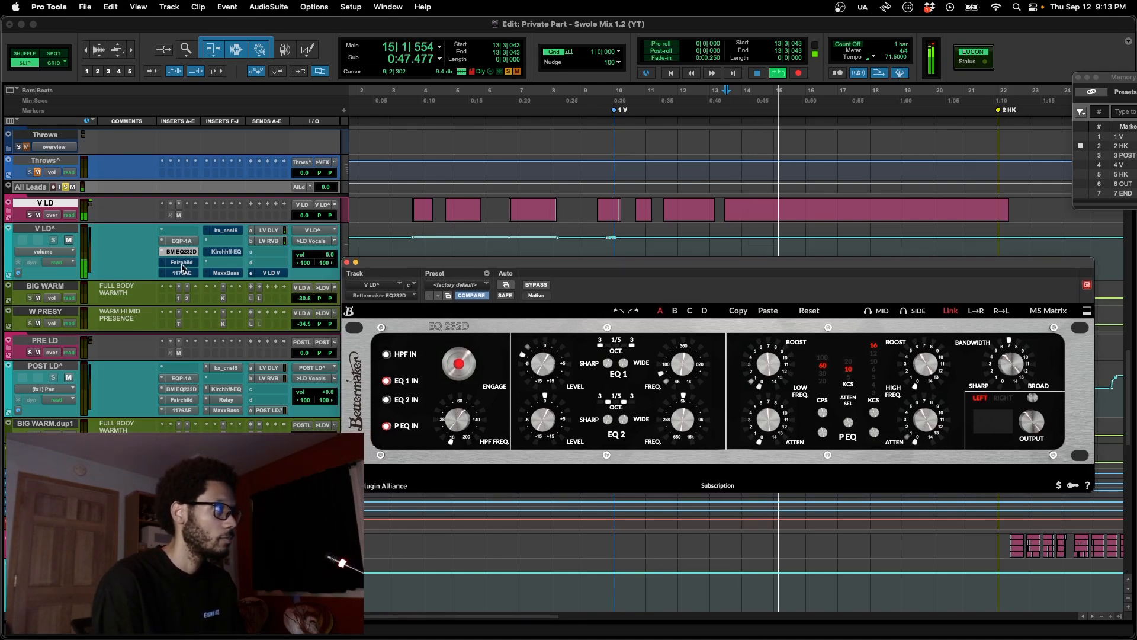
Step: Take the Fairchild and 1176AE inserts on V LD^ out of bypass and replay the vocal
key("space")
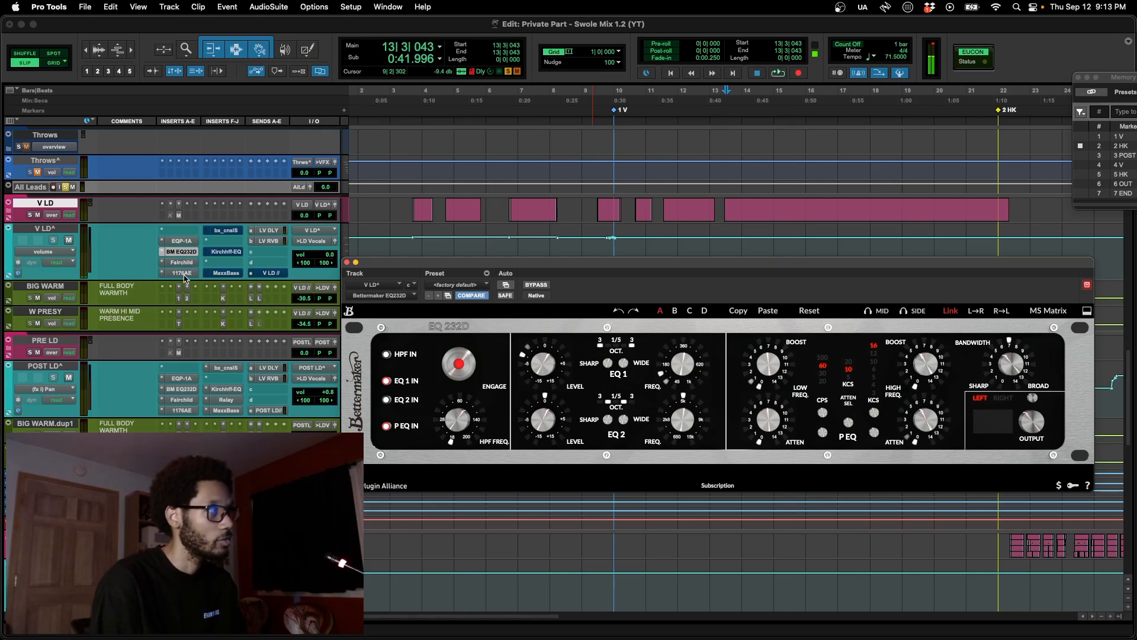
key("space")
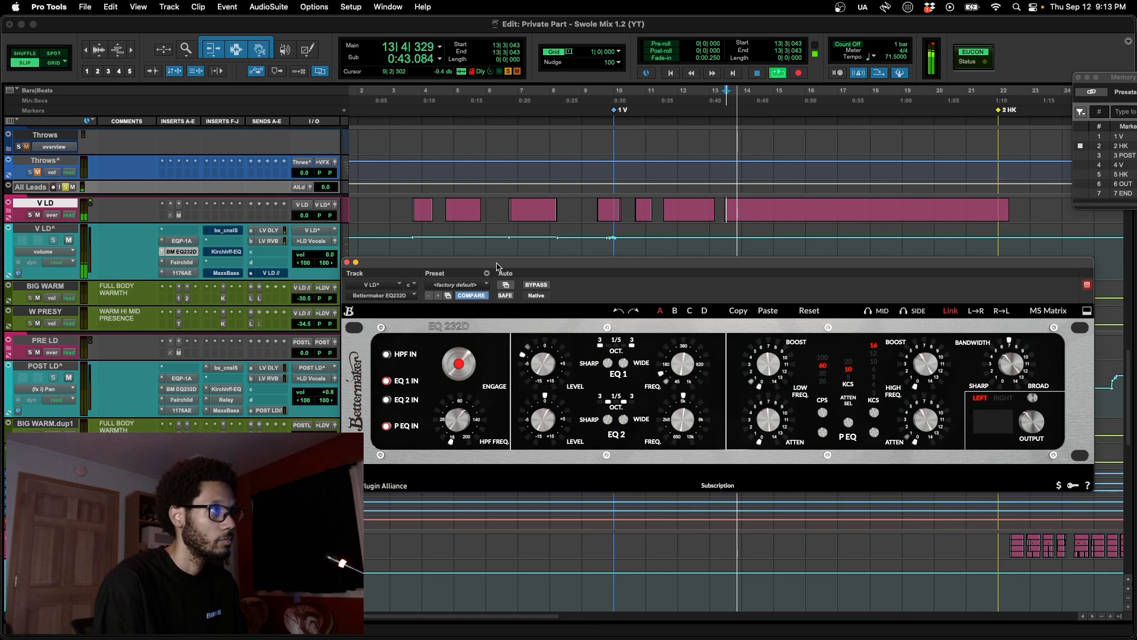
left_click_drag(497, 266, 508, 266)
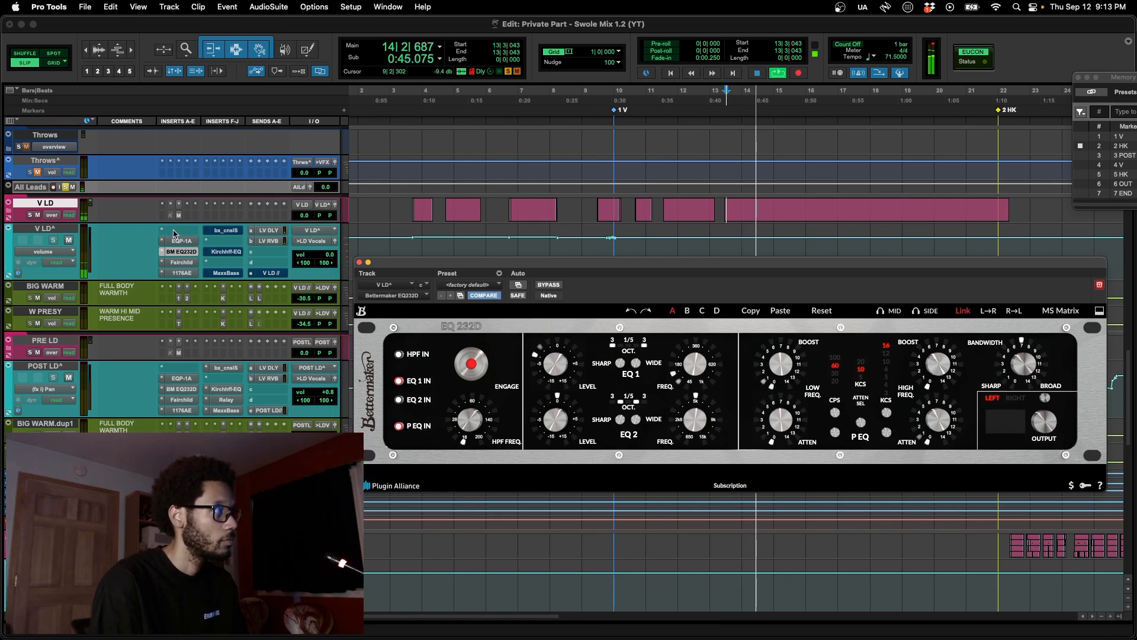
Step: Open the bx_console SSL 4000 G on V LD^, take it out of bypass, and compare the vocal with and without it during playback
left_click(231, 235)
left_click_drag(652, 266, 751, 103)
key("space")
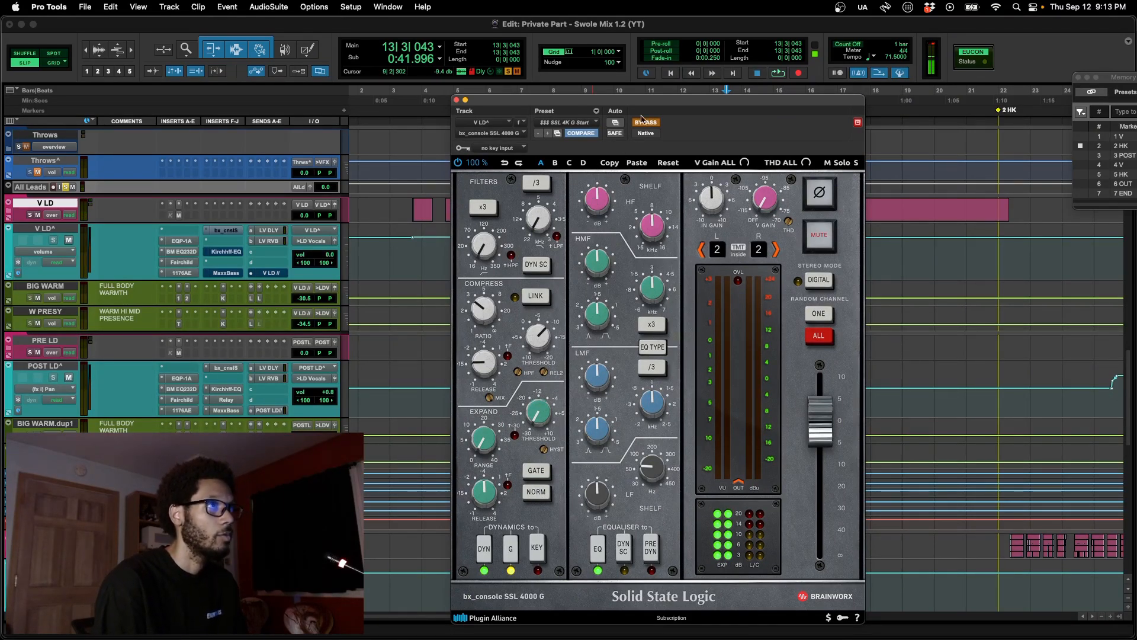
left_click(647, 122)
key("space")
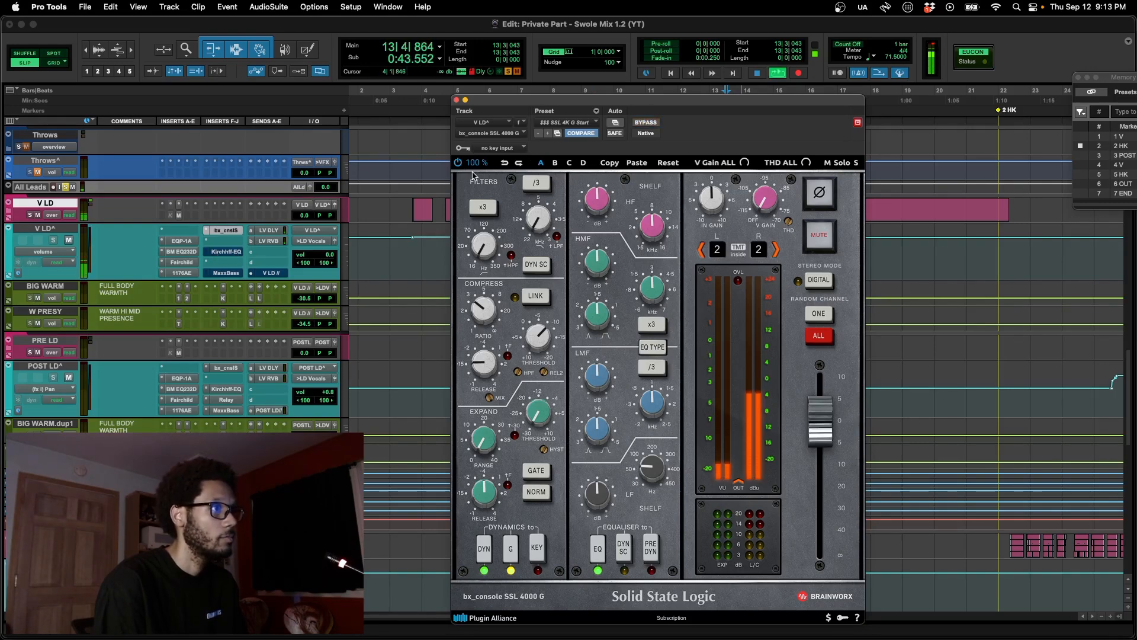
left_click(644, 123)
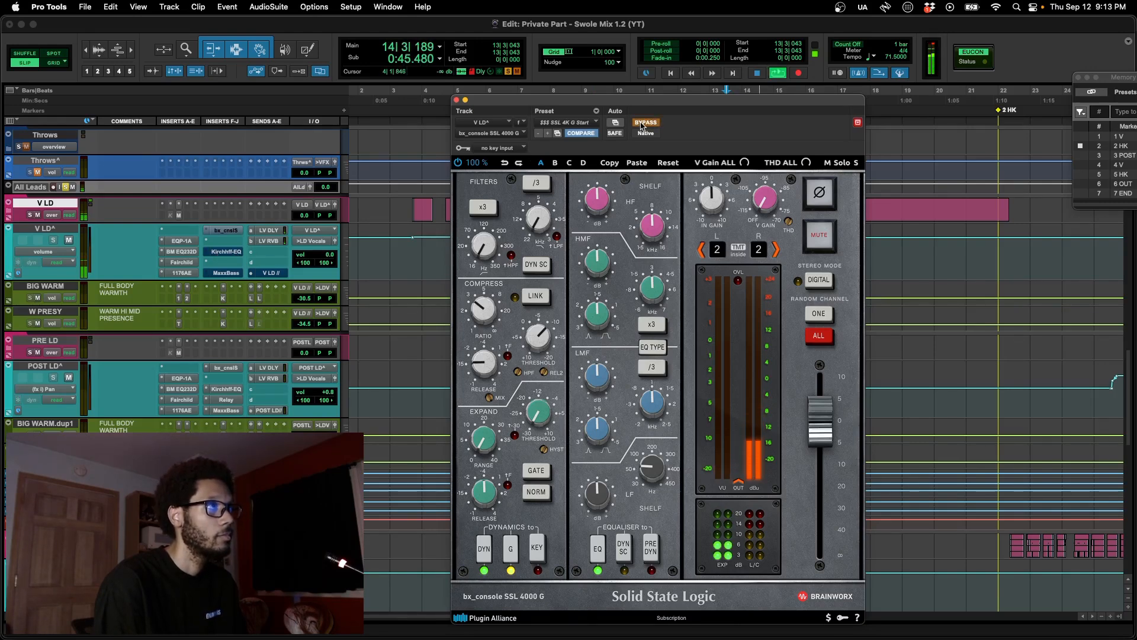
left_click(641, 124)
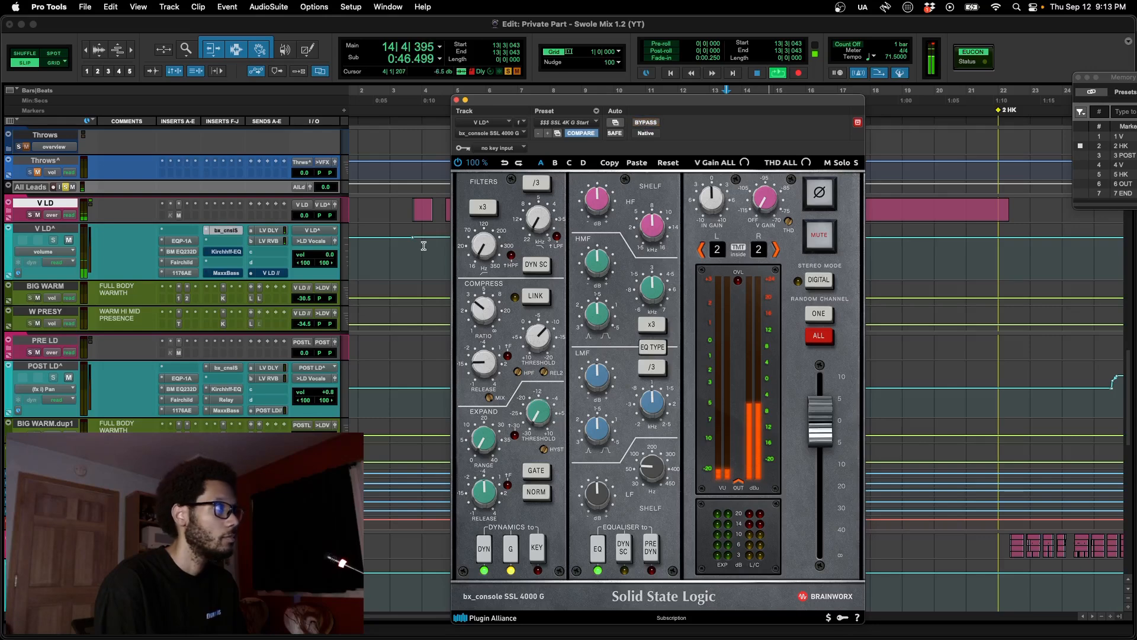
key("space")
Step: Open the Kirchhoff-EQ on V LD^, take it out of bypass, and play the vocal from the clip start
left_click(235, 254)
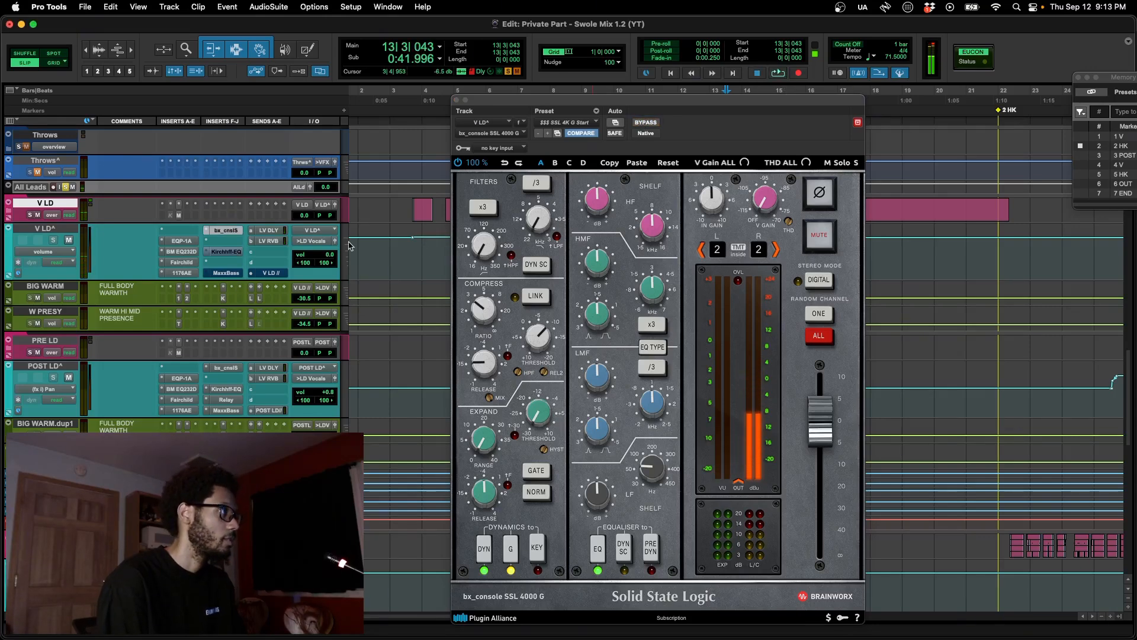
left_click_drag(661, 105, 634, 210)
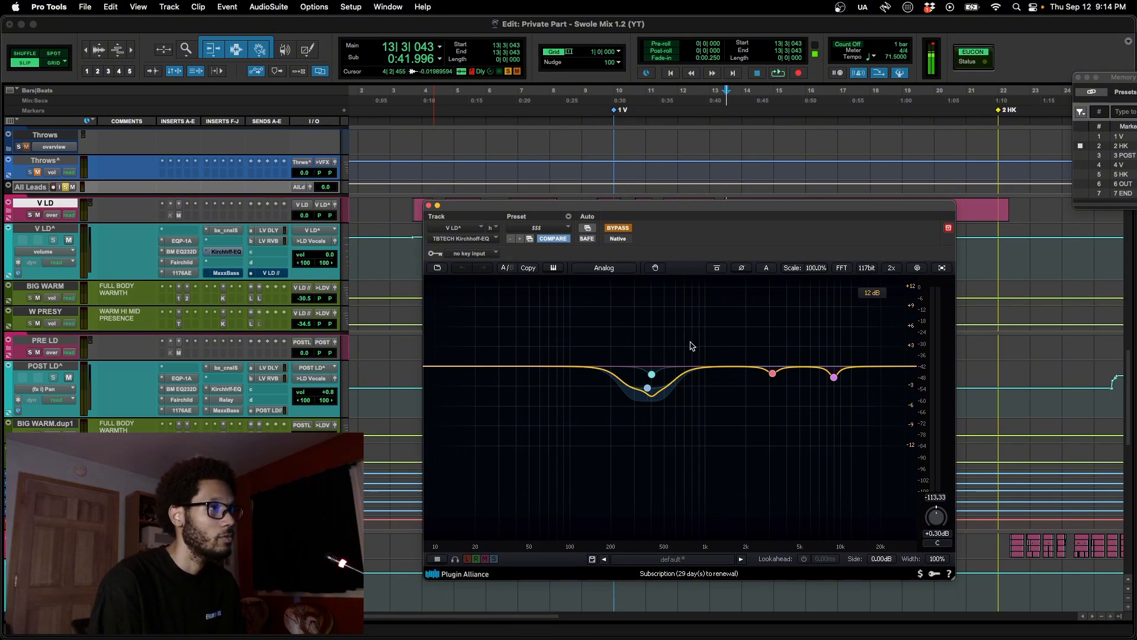
left_click(617, 231)
key("space")
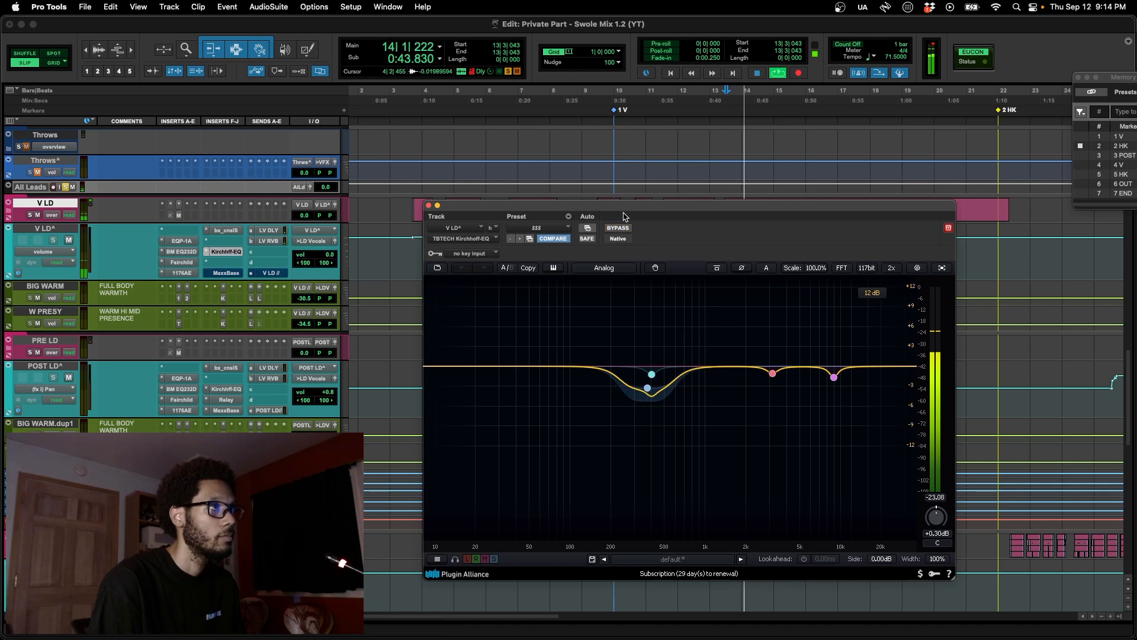
left_click_drag(625, 213, 615, 211)
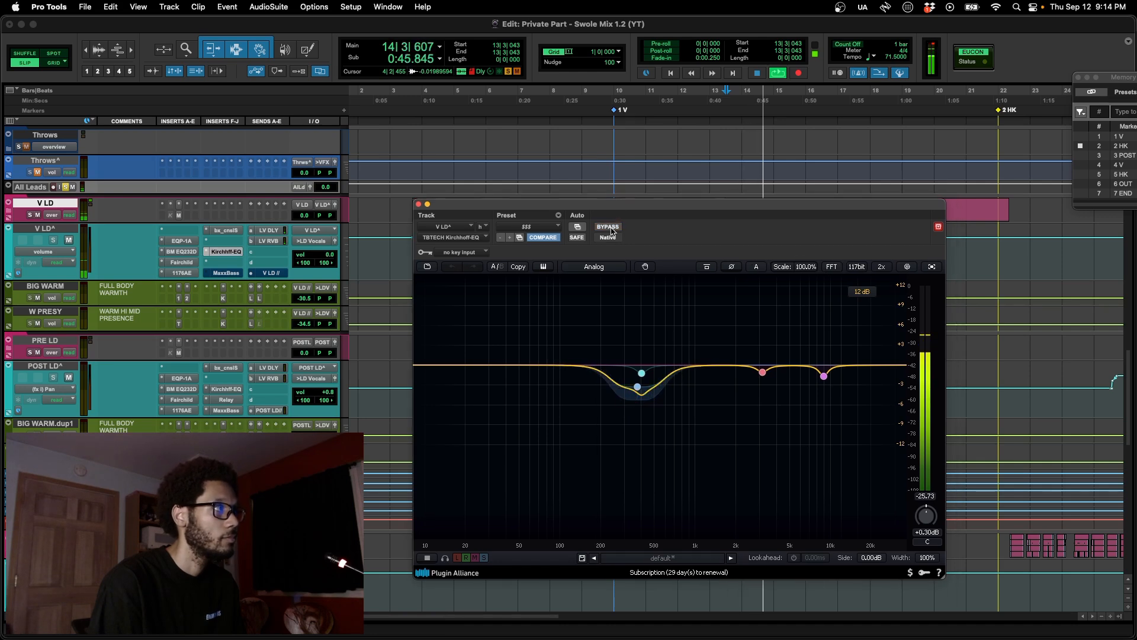
key("space")
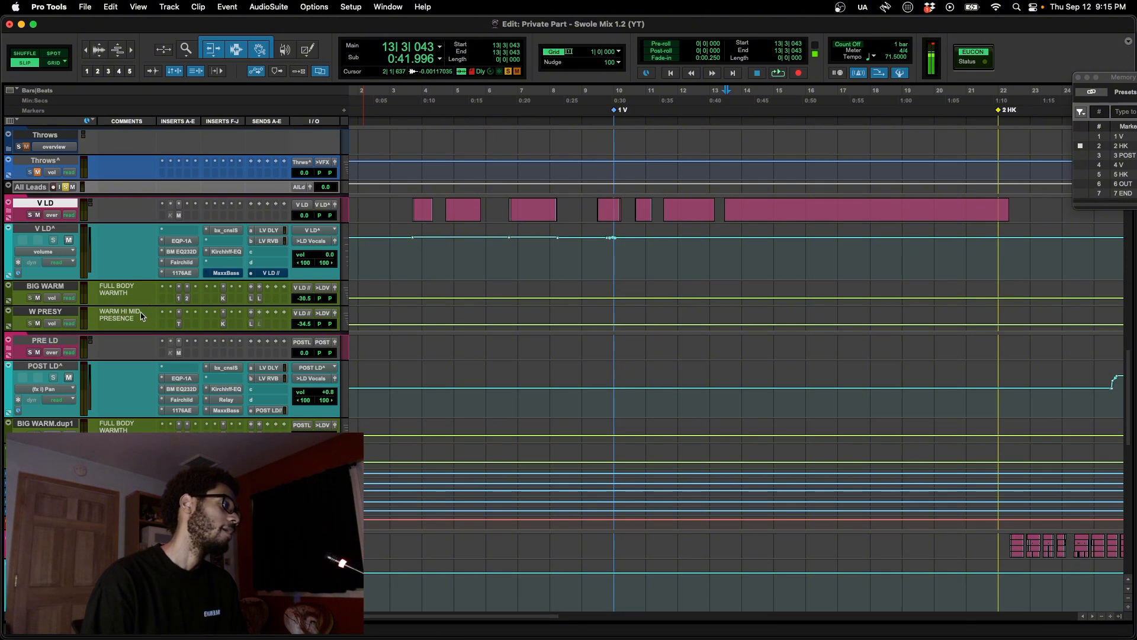
Step: Open MaxxBass on V LD^, play the vocal, and toggle its bypass to compare, leaving the plug-in active
scroll(157, 302, "down", 1)
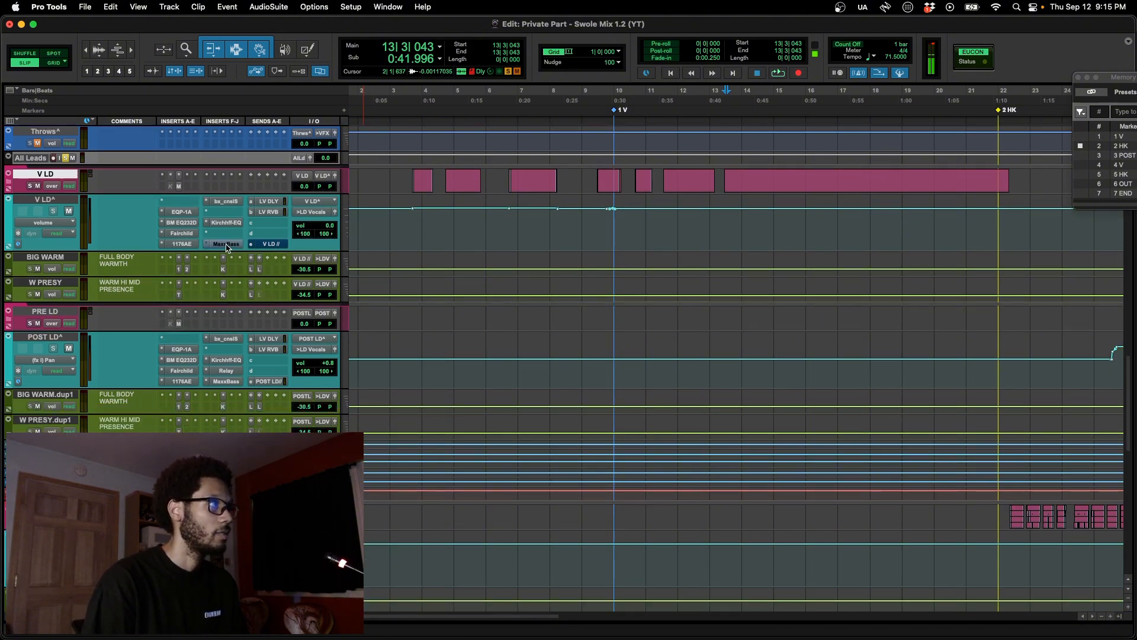
left_click(226, 244)
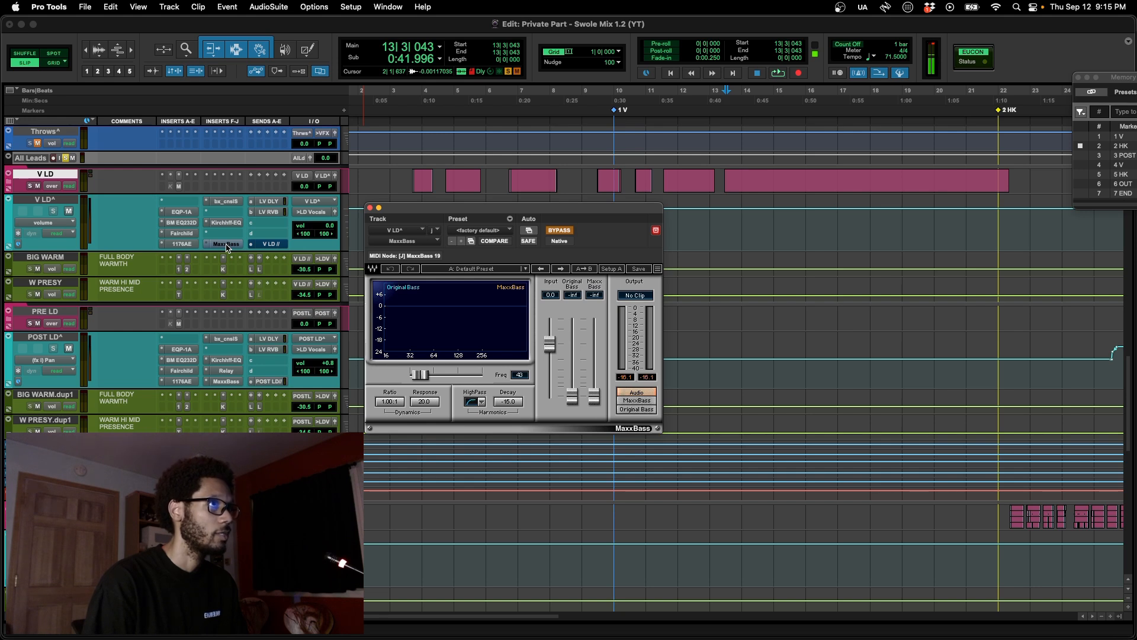
key("space")
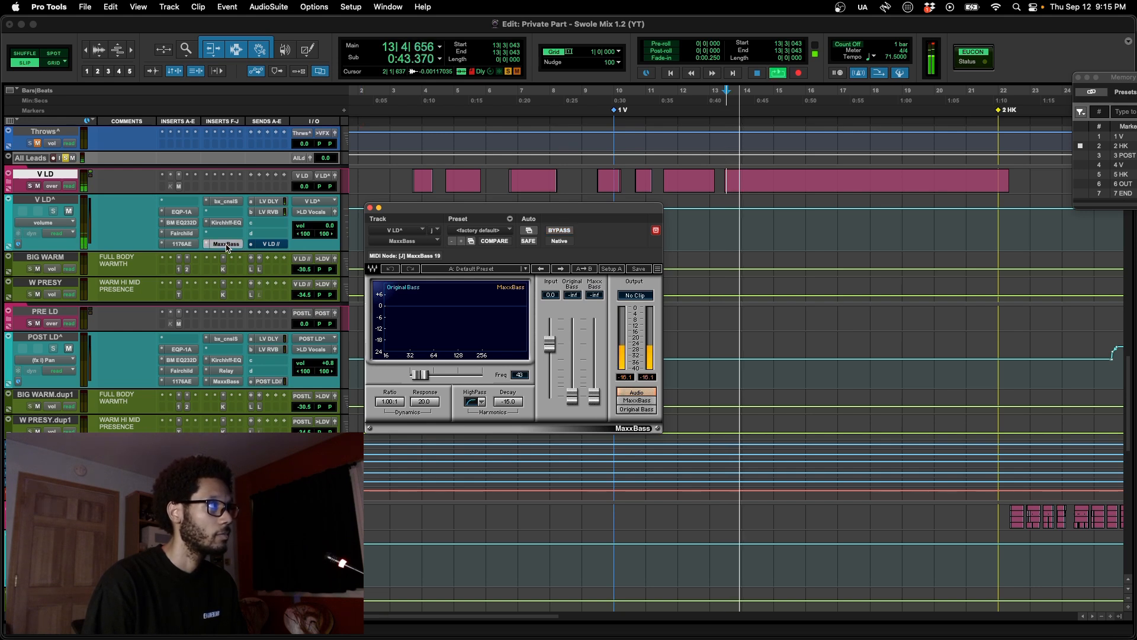
left_click(225, 245, "super")
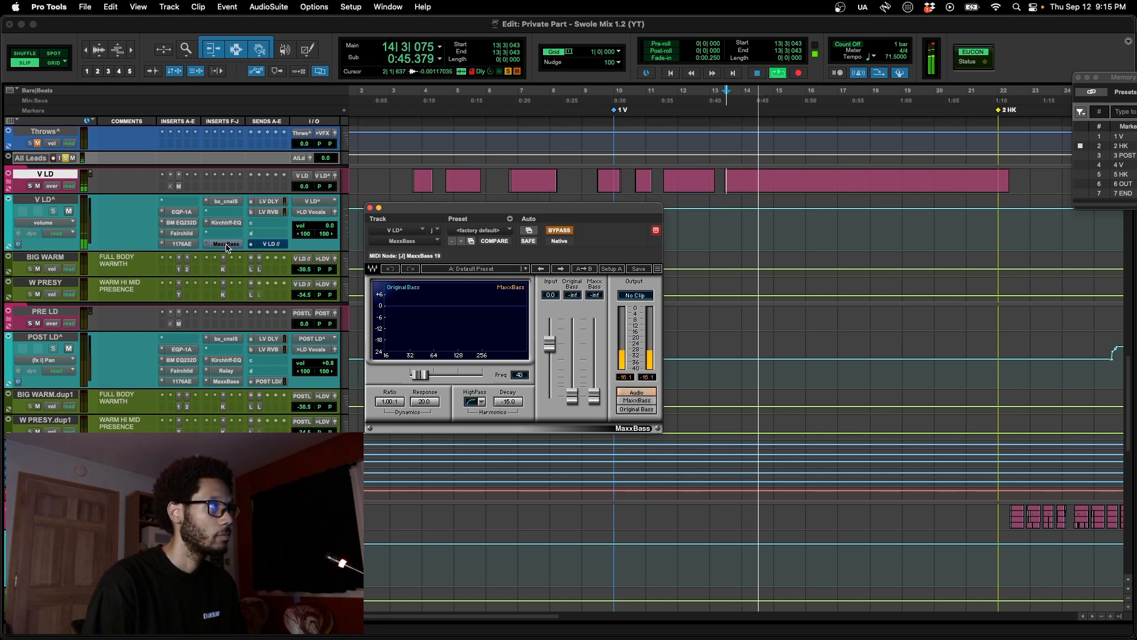
left_click(226, 244, "super")
left_click_drag(526, 217, 577, 219)
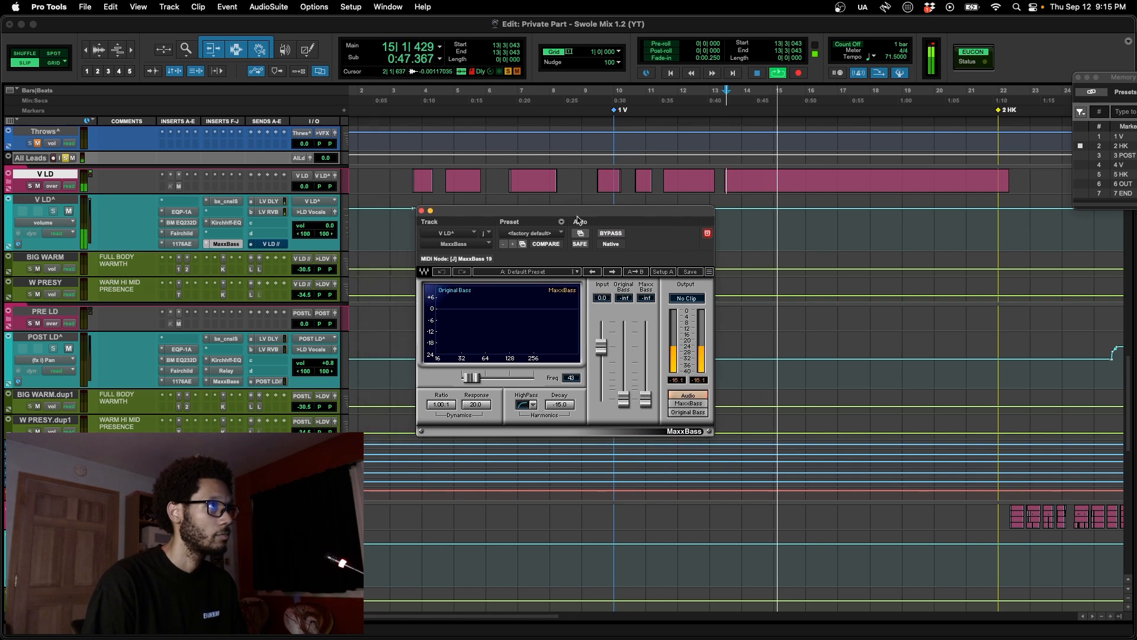
key("space")
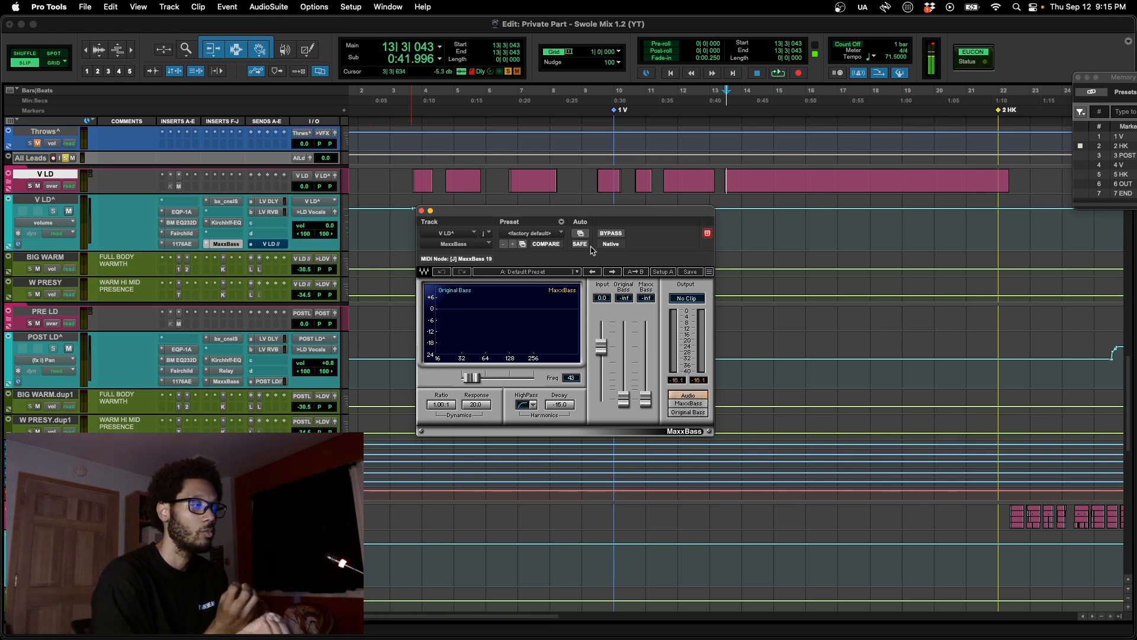
Step: Replay the vocal while switching the MaxxBass bypass on and off to compare the low end again
left_click(615, 236)
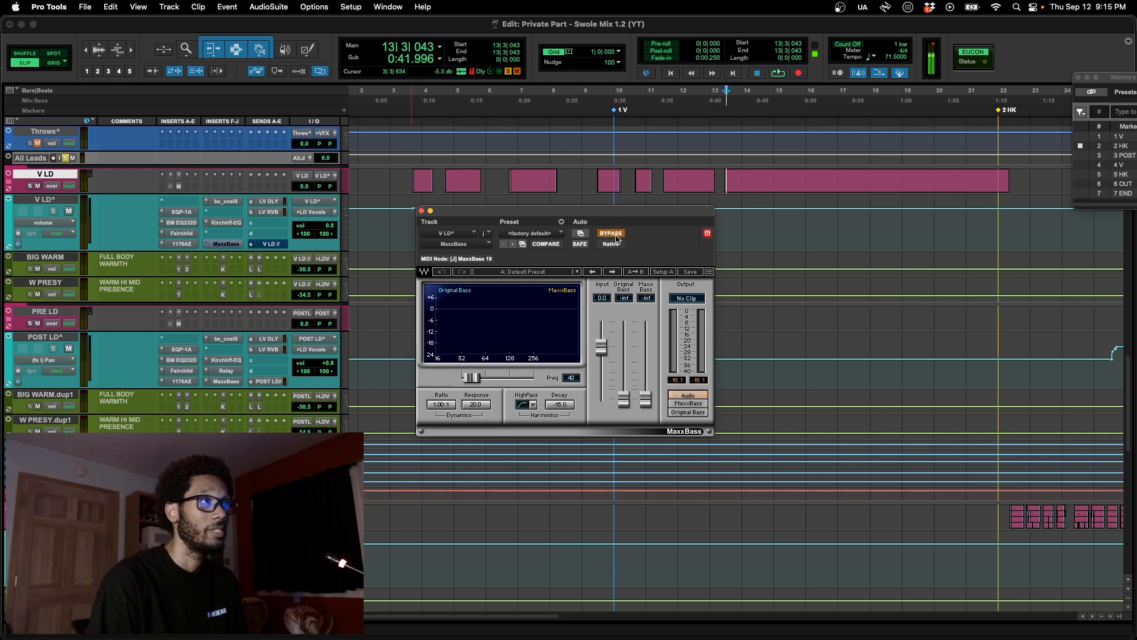
key("space")
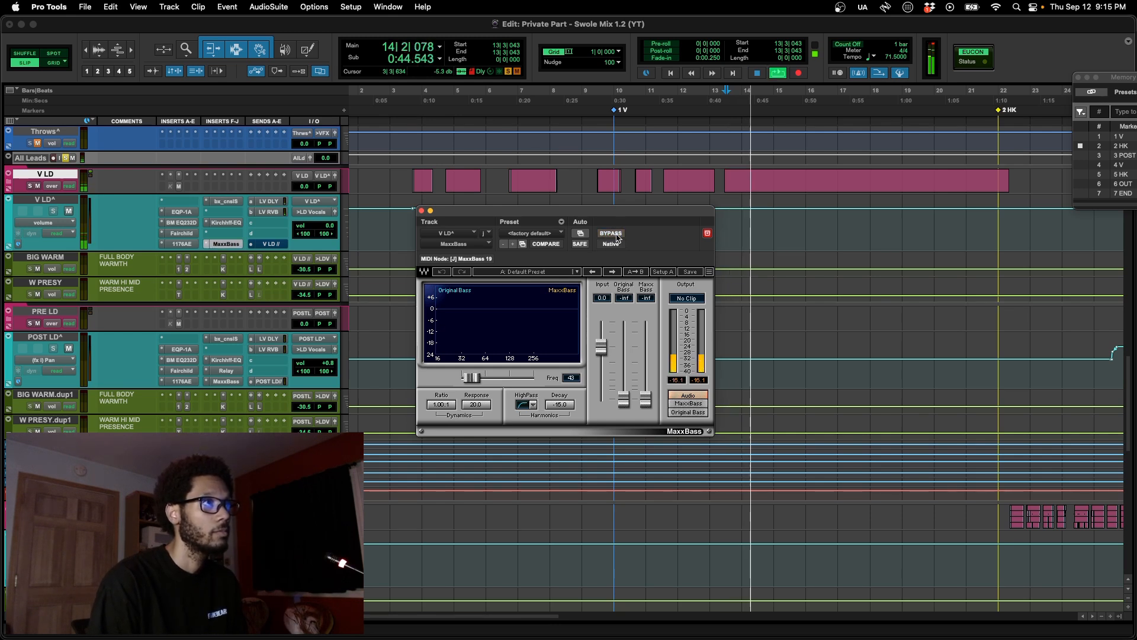
left_click(616, 236)
left_click_drag(627, 217, 629, 216)
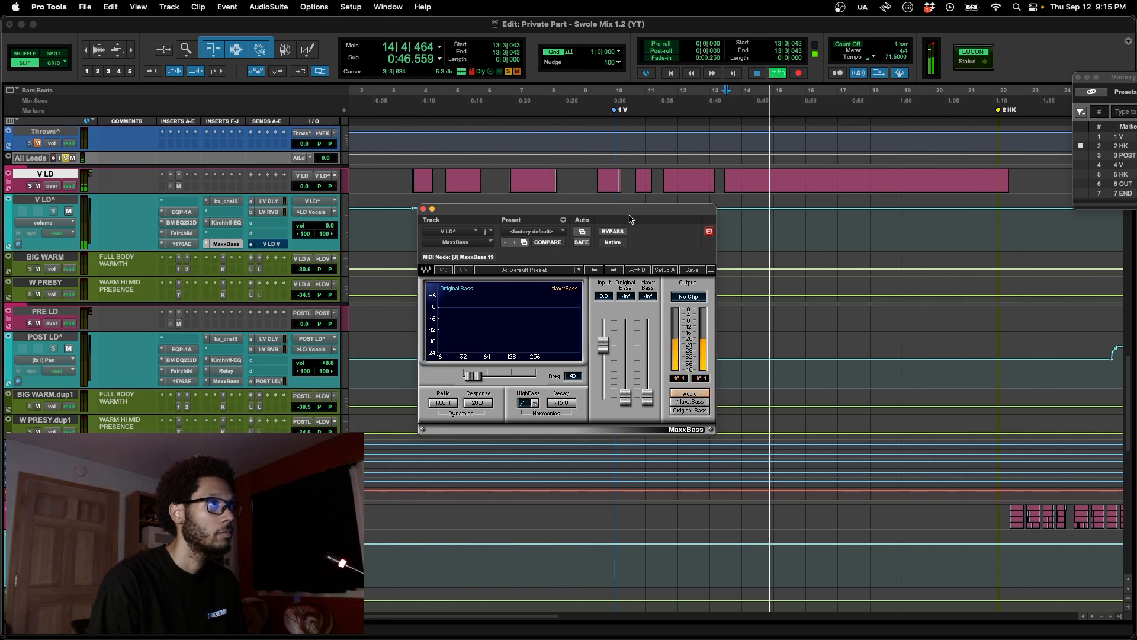
left_click(618, 235)
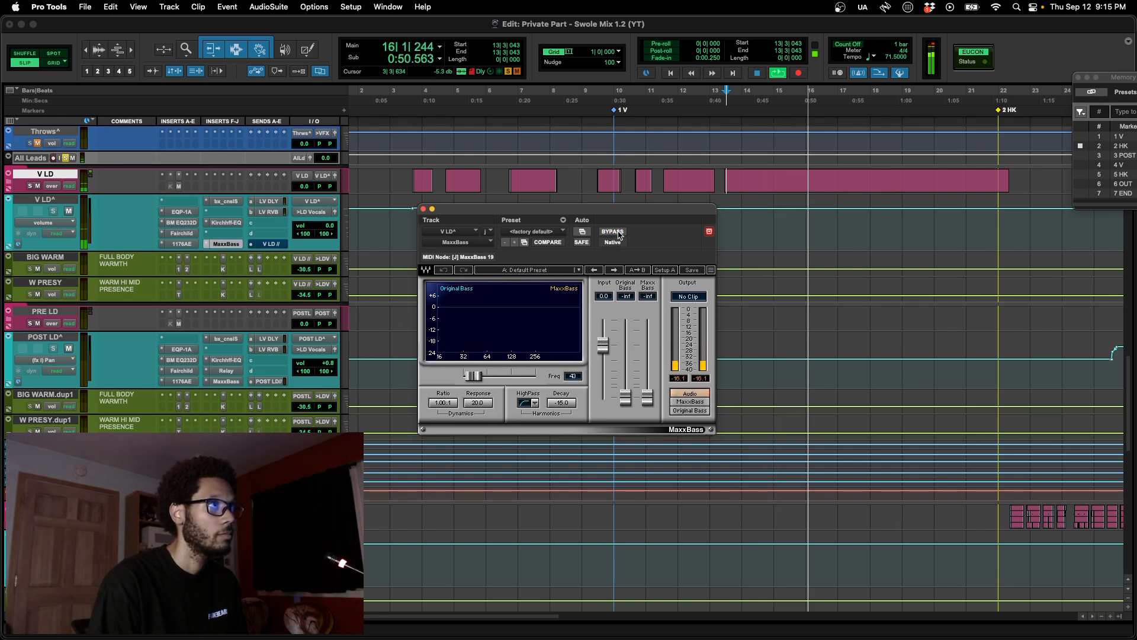
left_click(618, 235)
key("space")
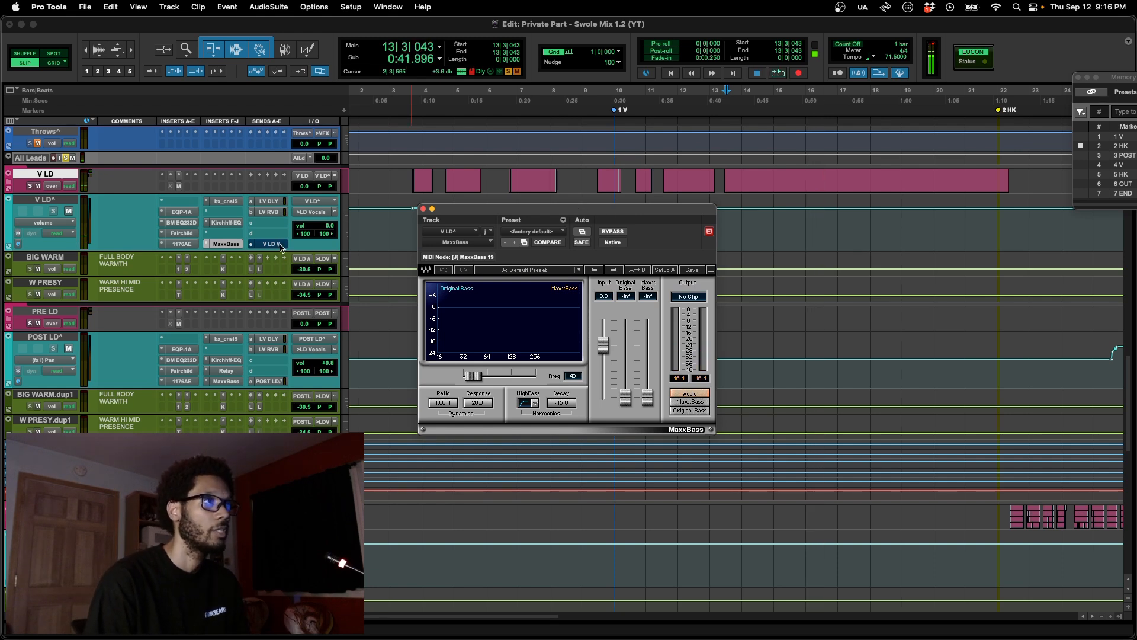
Step: Unmute the V LD // send on V LD^ and replay the vocal with its parallel tracks
key("space")
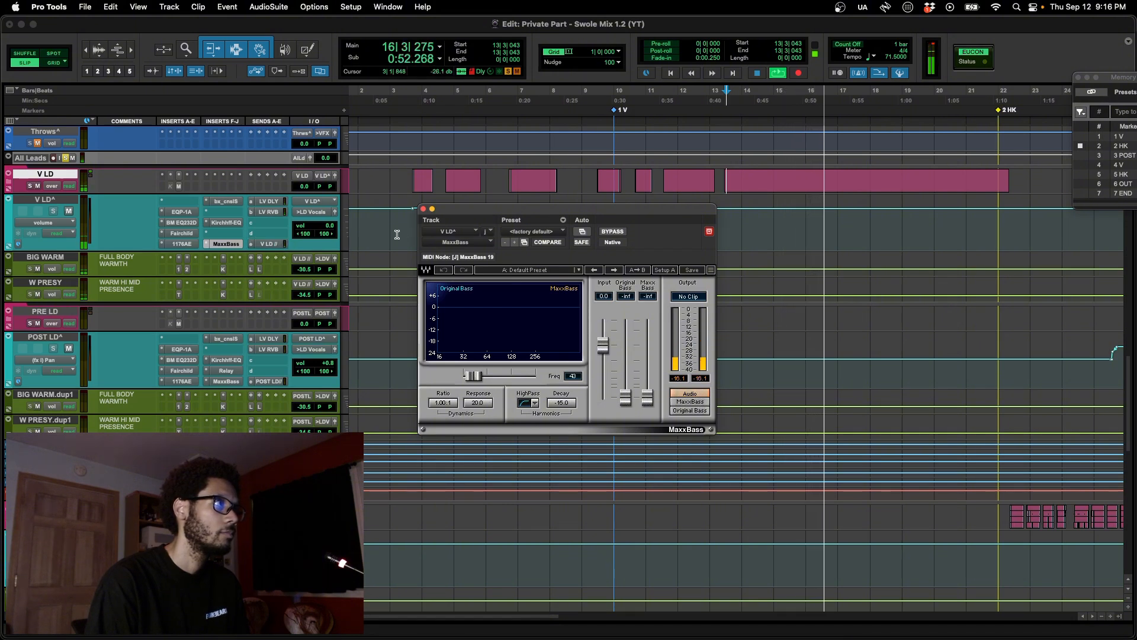
key("space")
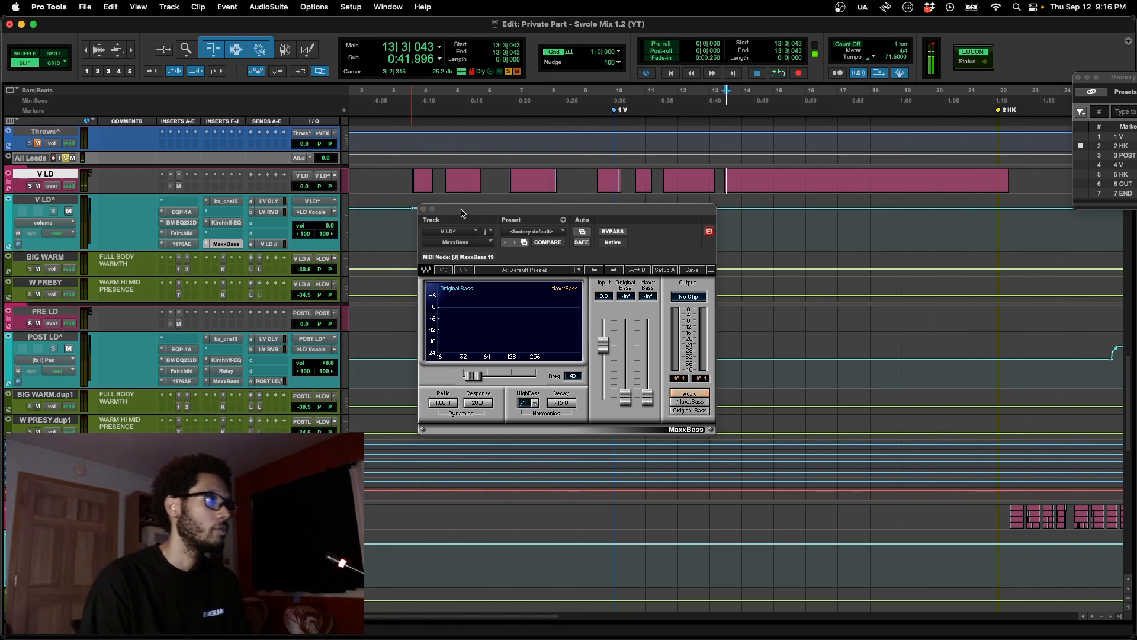
Step: Switch to the Mix window and examine the high-pass and low-pass bands of the Kirchhoff-EQ on BIG WARM
key("super+equal")
left_click(595, 138)
scroll(595, 138, "right", 3)
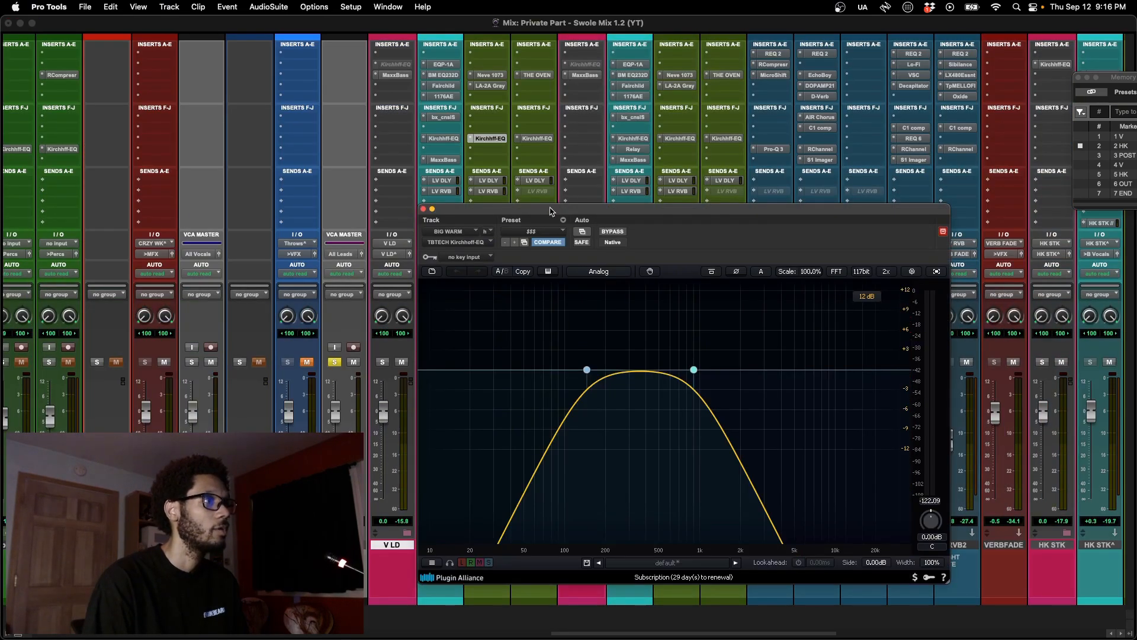
left_click_drag(550, 211, 550, 154)
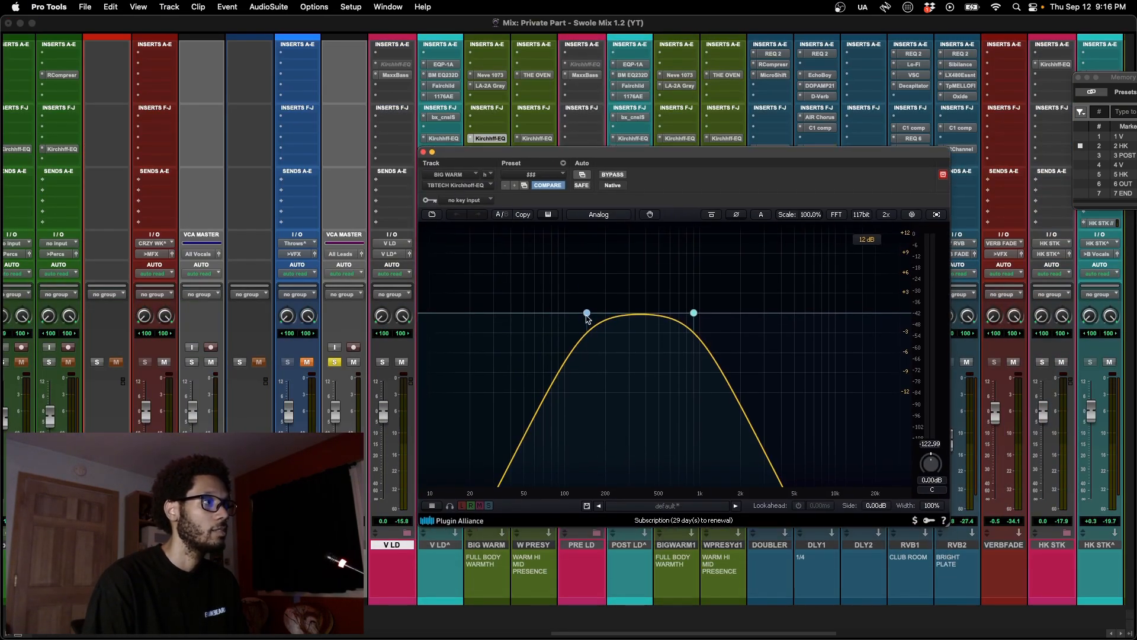
left_click(586, 313)
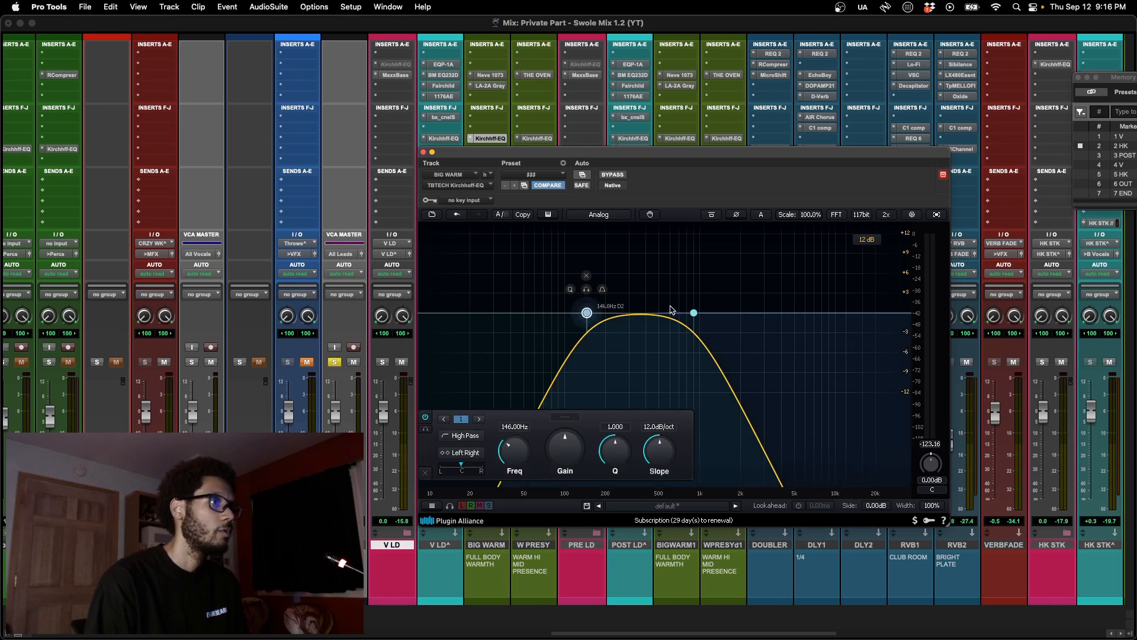
left_click(694, 314)
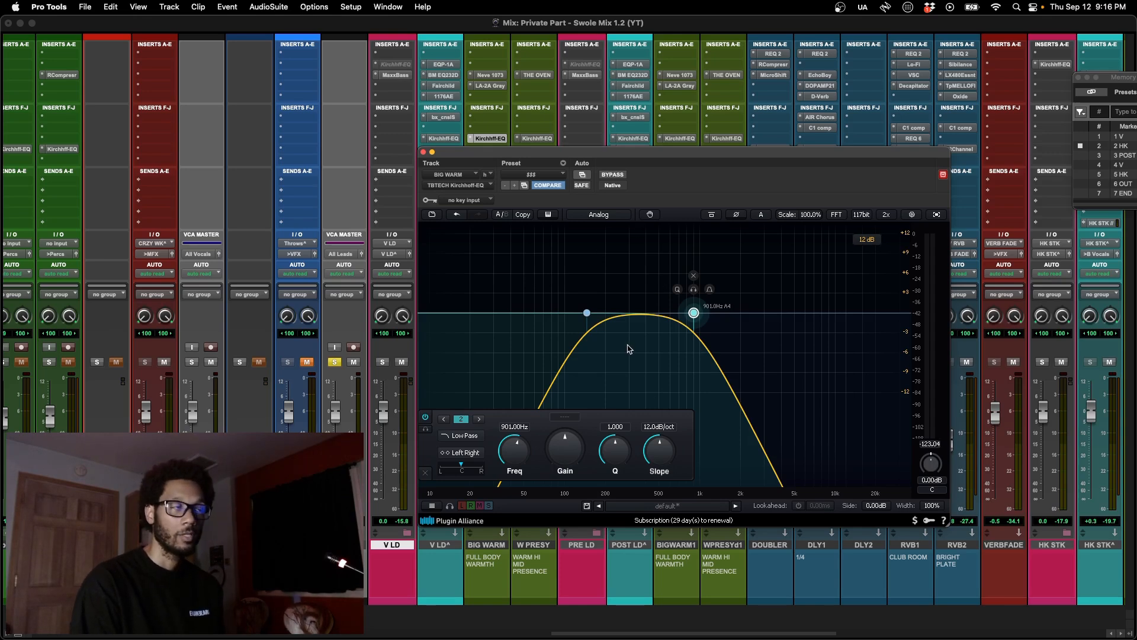
Step: Examine the high-pass and low-pass bands of the Kirchhoff-EQ on W PRESY and close the plug-in window
left_click_drag(503, 155, 665, 131)
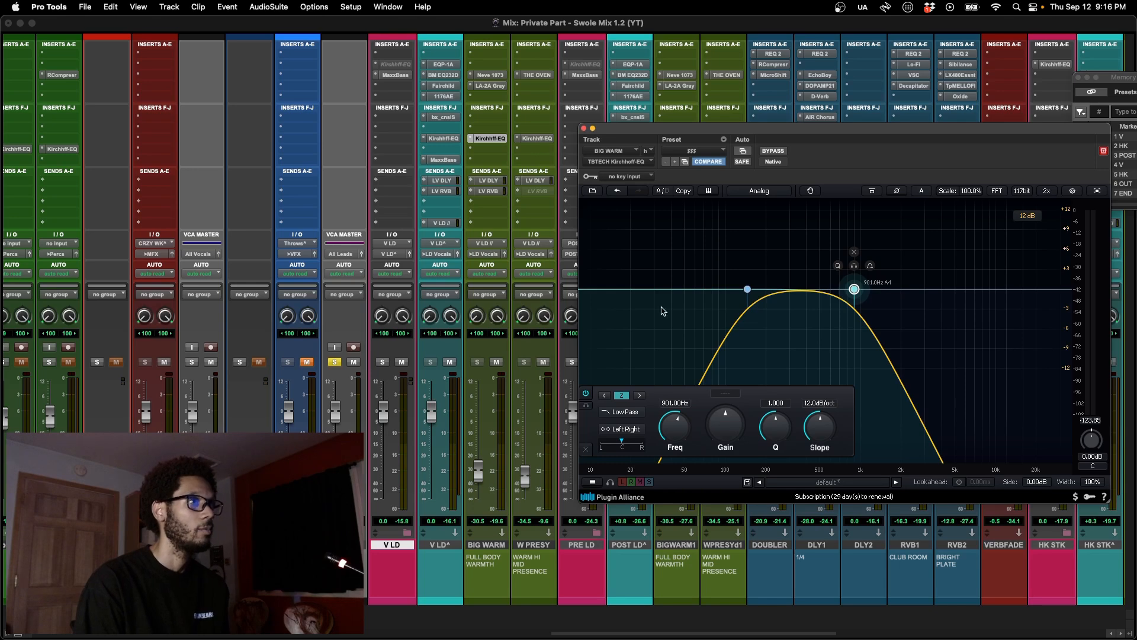
left_click(537, 139)
left_click(859, 291)
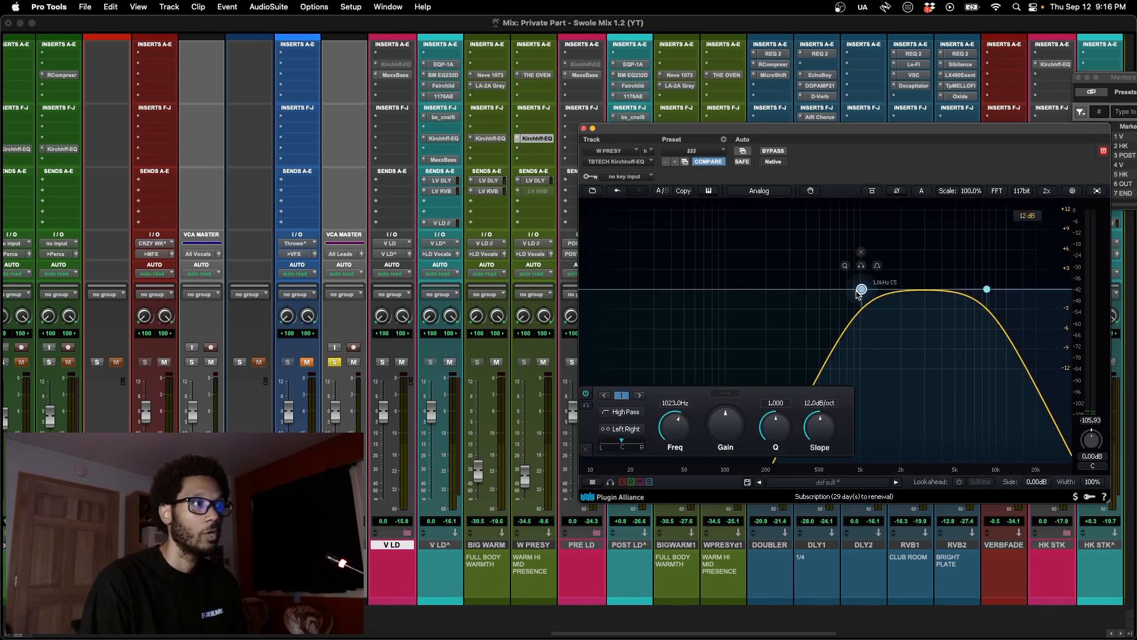
left_click(986, 290)
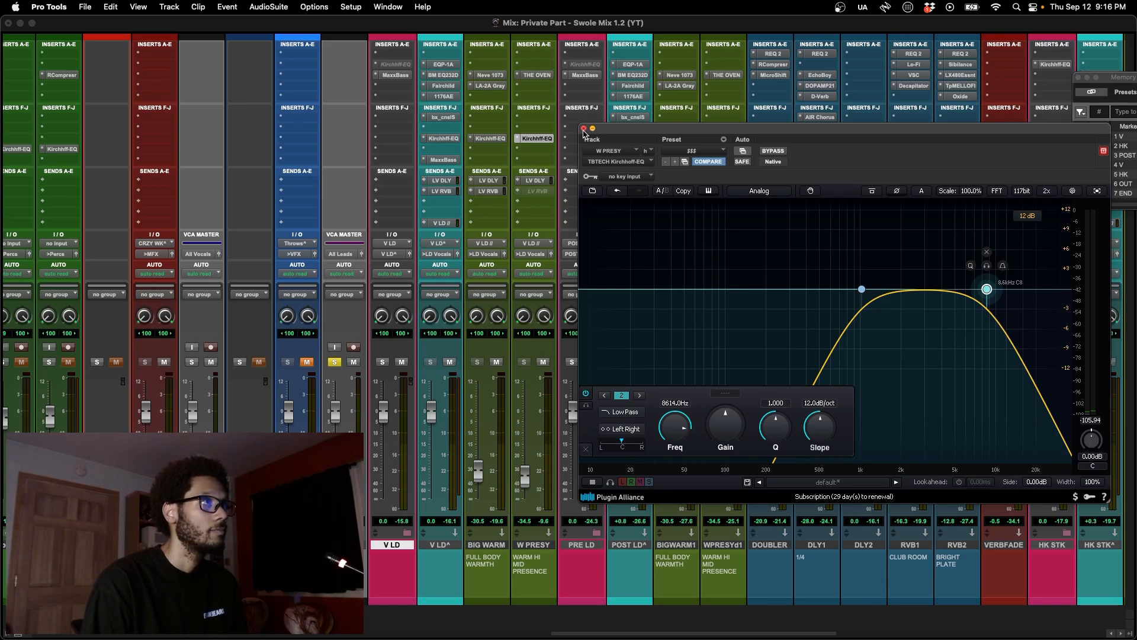
left_click(584, 128)
Step: Mute BIG WARM and W PRESY, play the vocal, and toggle the BIG WARM mute to compare, leaving that track unmuted
scroll(620, 199, "left", 3)
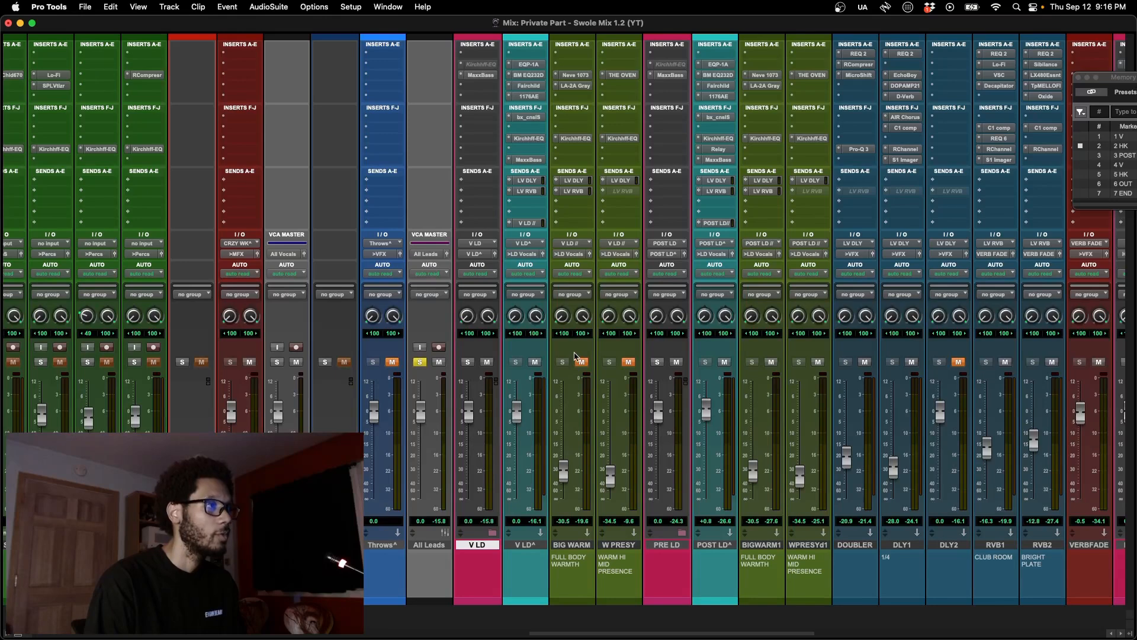
key("space")
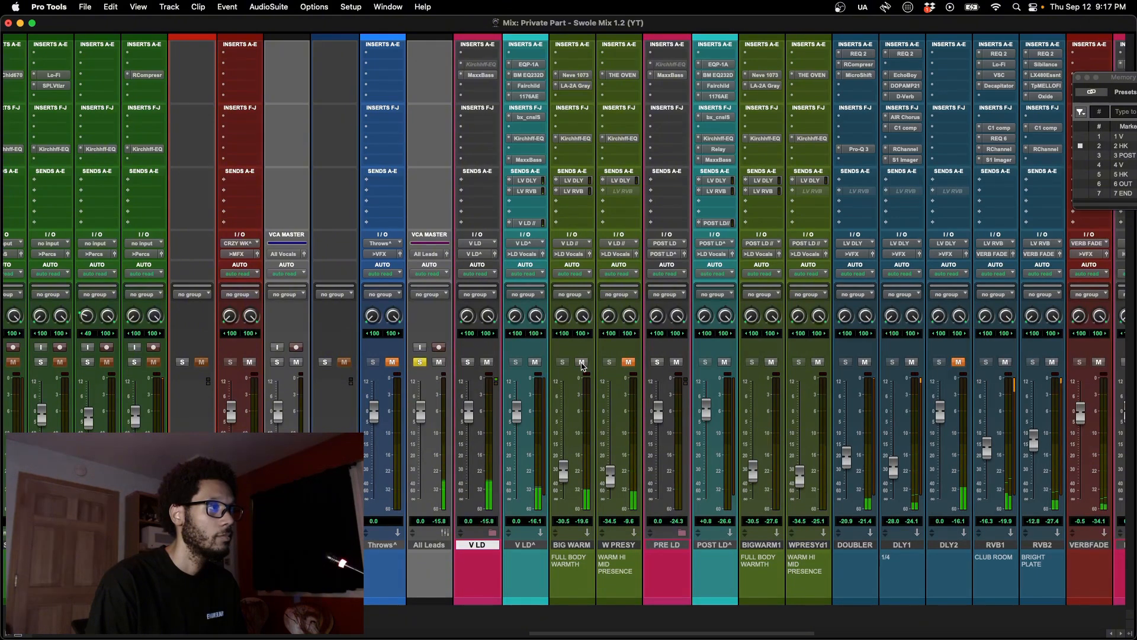
left_click(582, 362)
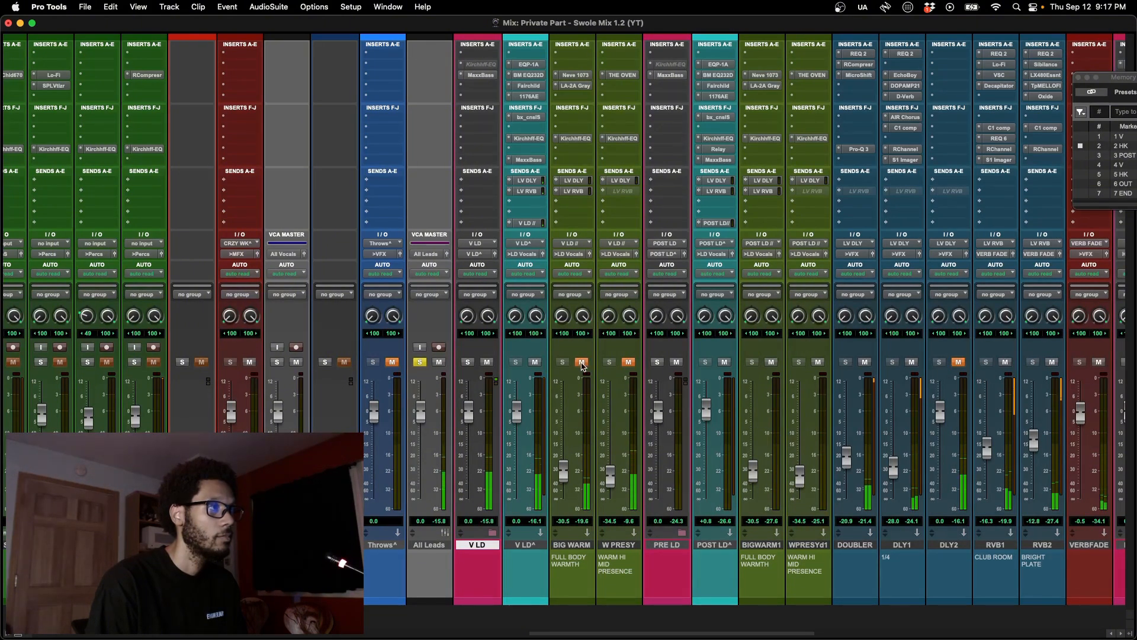
left_click(582, 362)
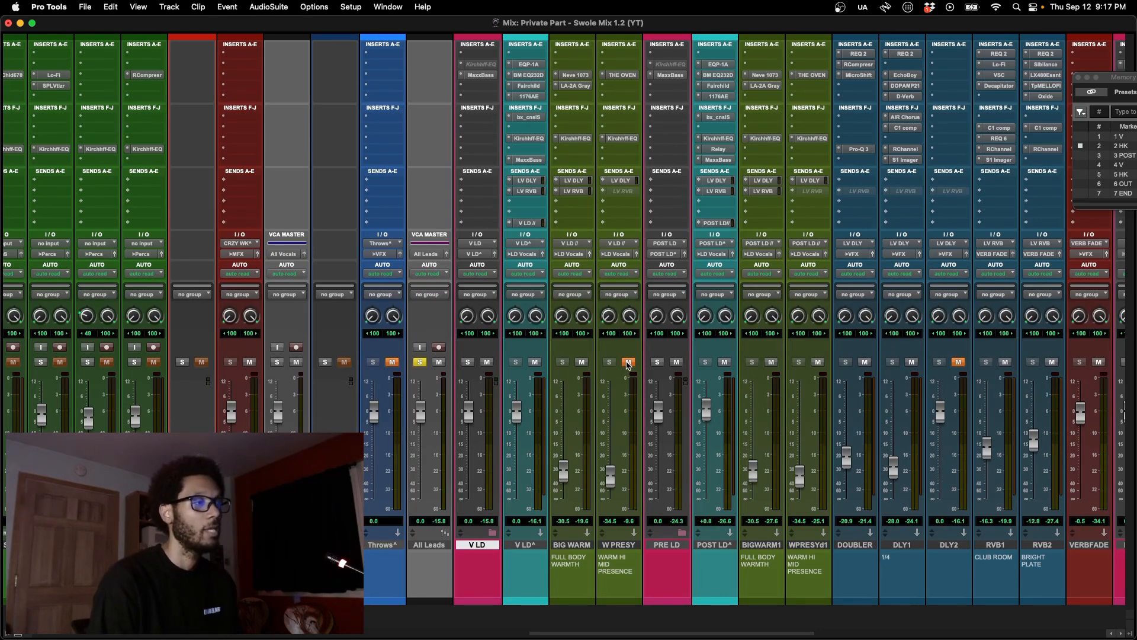
Step: Replay the vocal and unmute W PRESY during playback to hear its added presence
key("space")
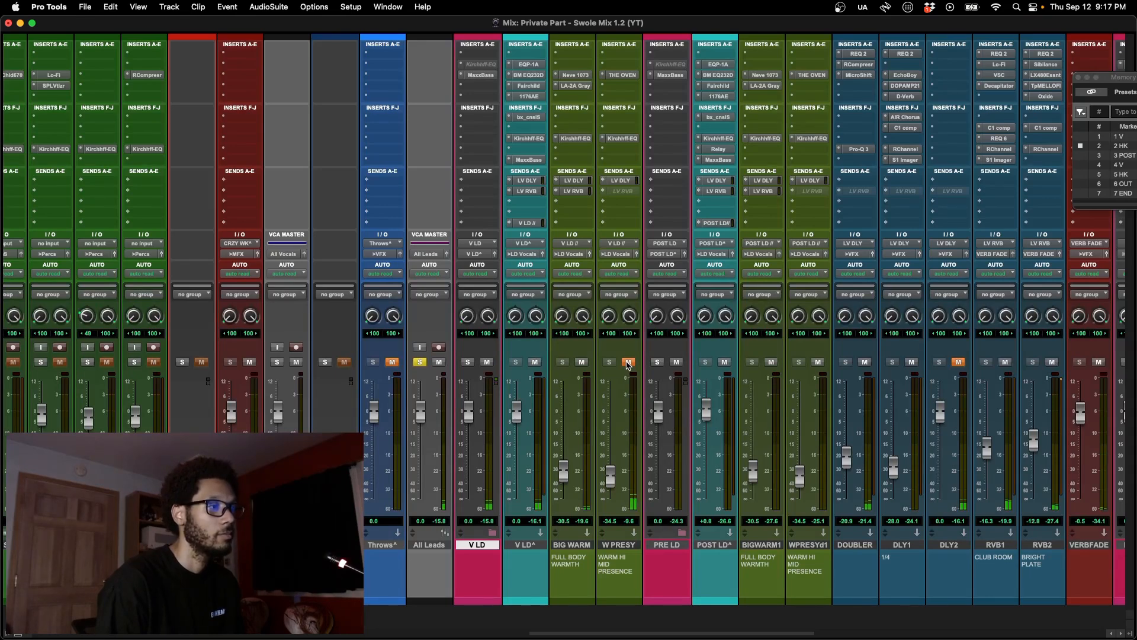
left_click(628, 362)
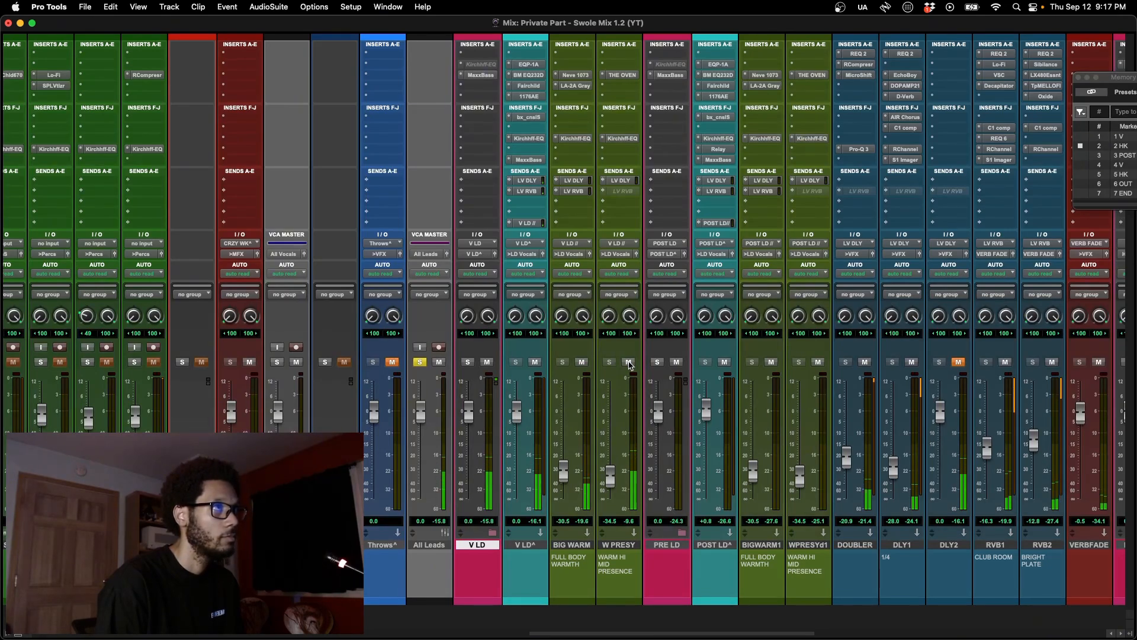
Step: Mute and unmute W PRESY during playback to compare the vocal with and without it
left_click(628, 362)
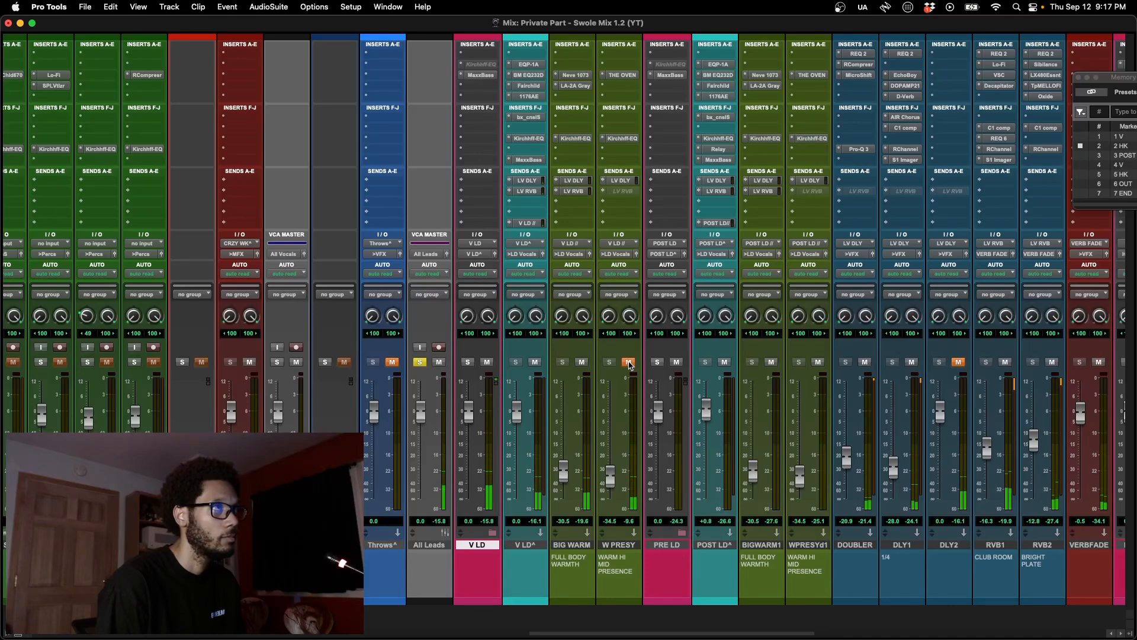
left_click(629, 363)
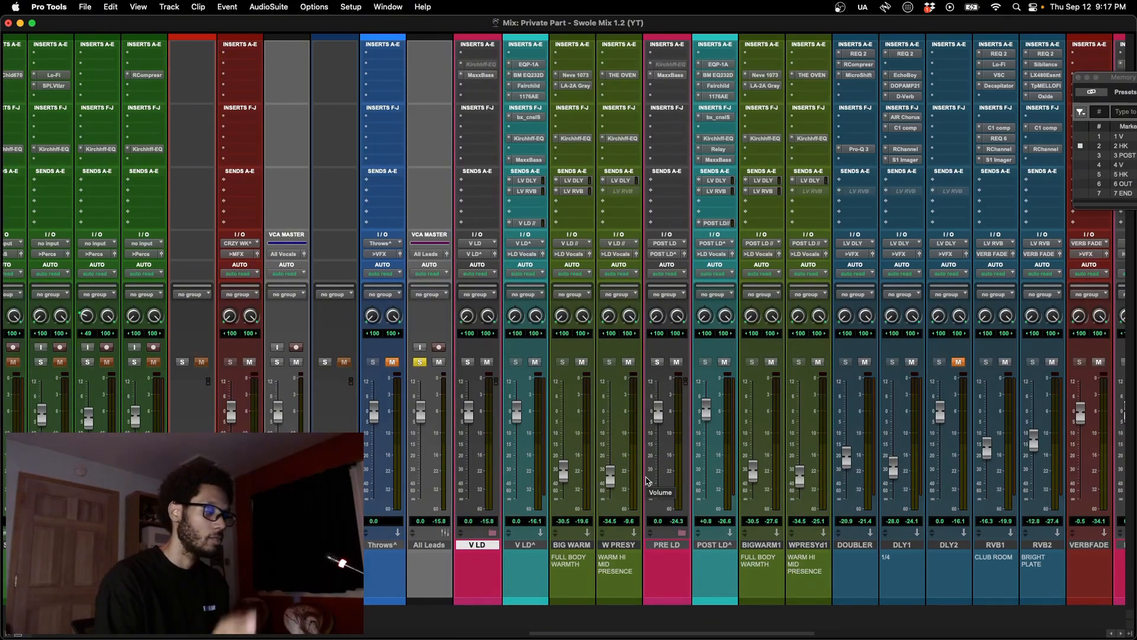
Step: Switch to the YT Lesson Plans document in Safari, review the remaining EQ topics, and return to the Pro Tools mixer
key("super+Tab")
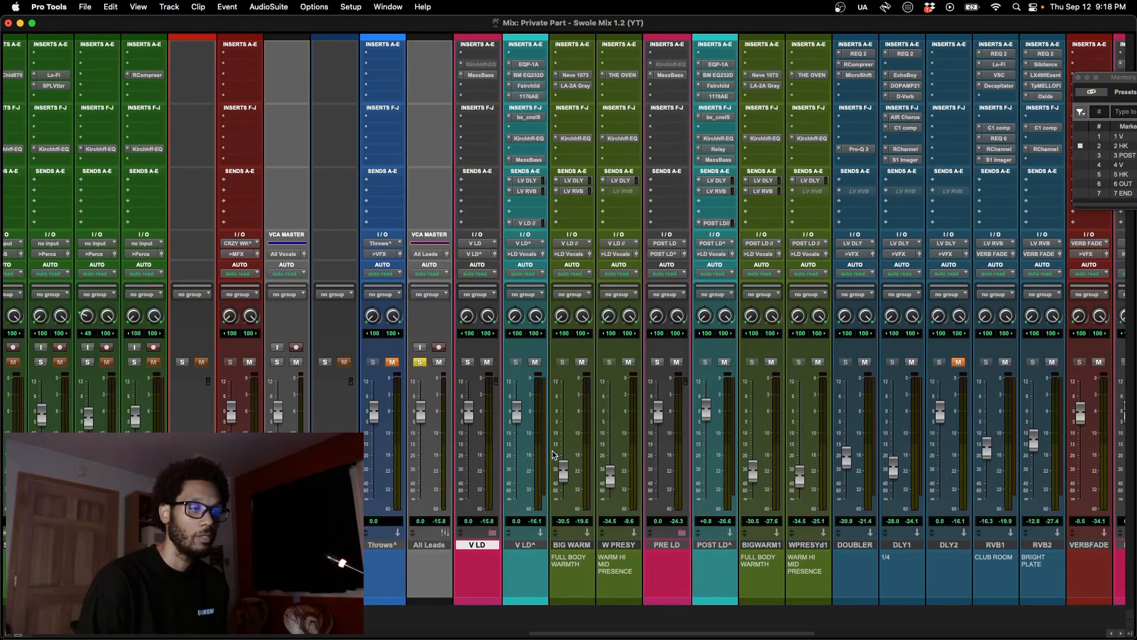
scroll(553, 453, "left", 5)
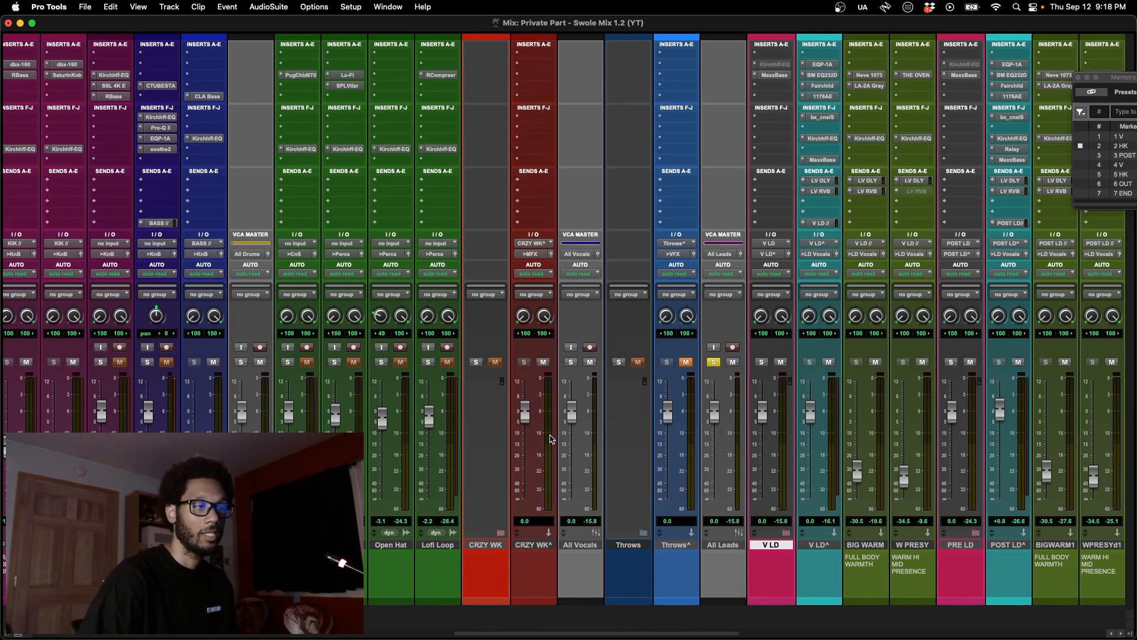
scroll(549, 438, "right", 3)
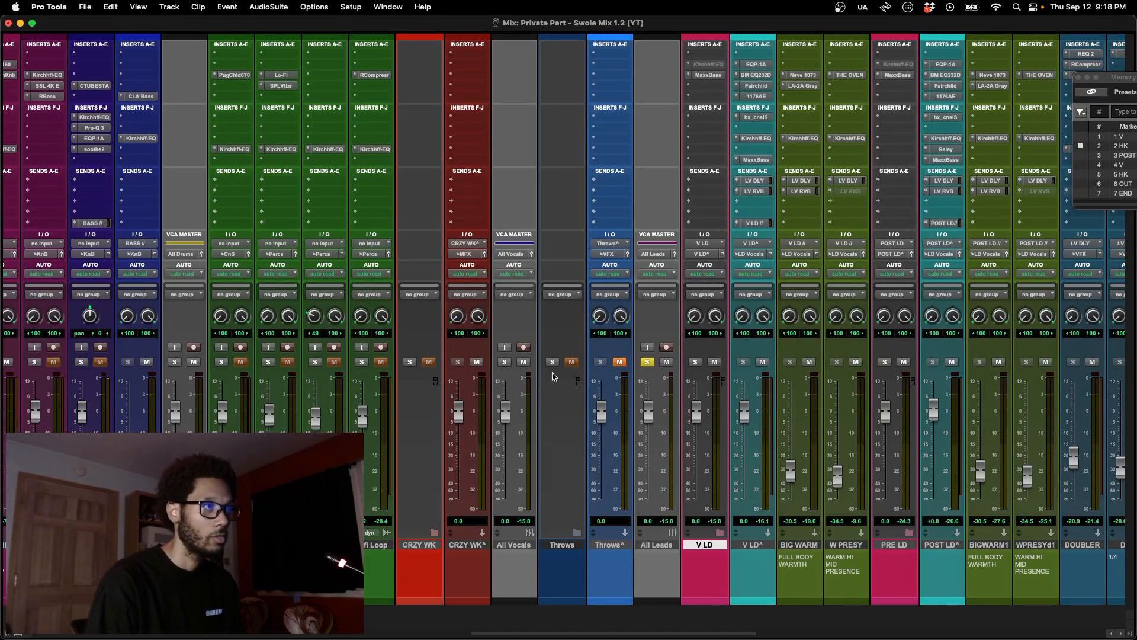
scroll(590, 396, "right", 1)
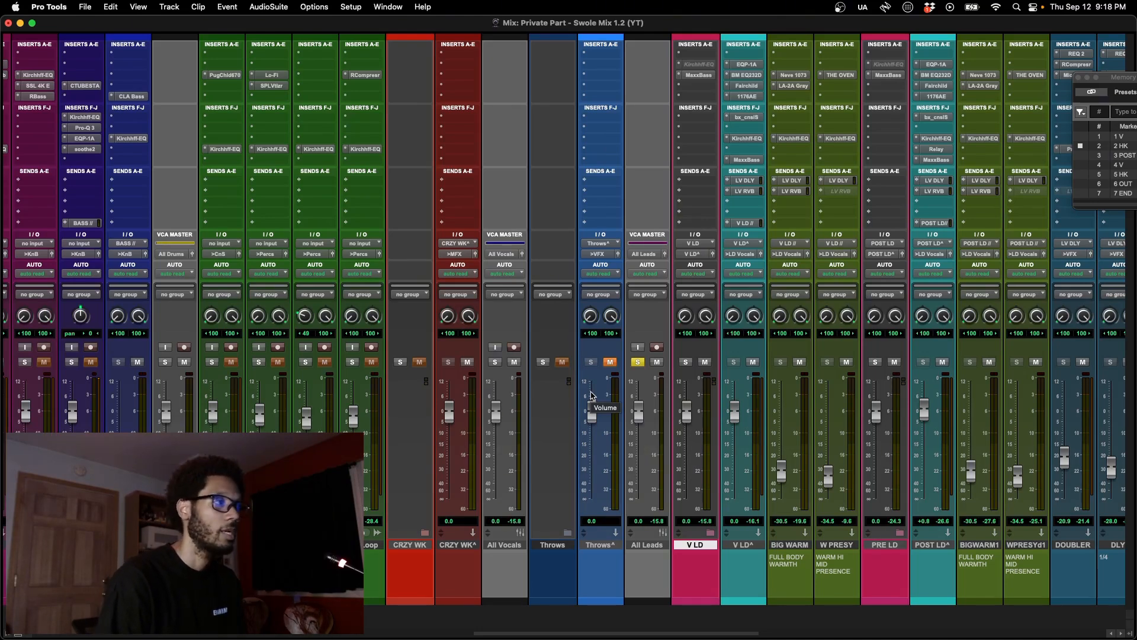
key("super+Tab")
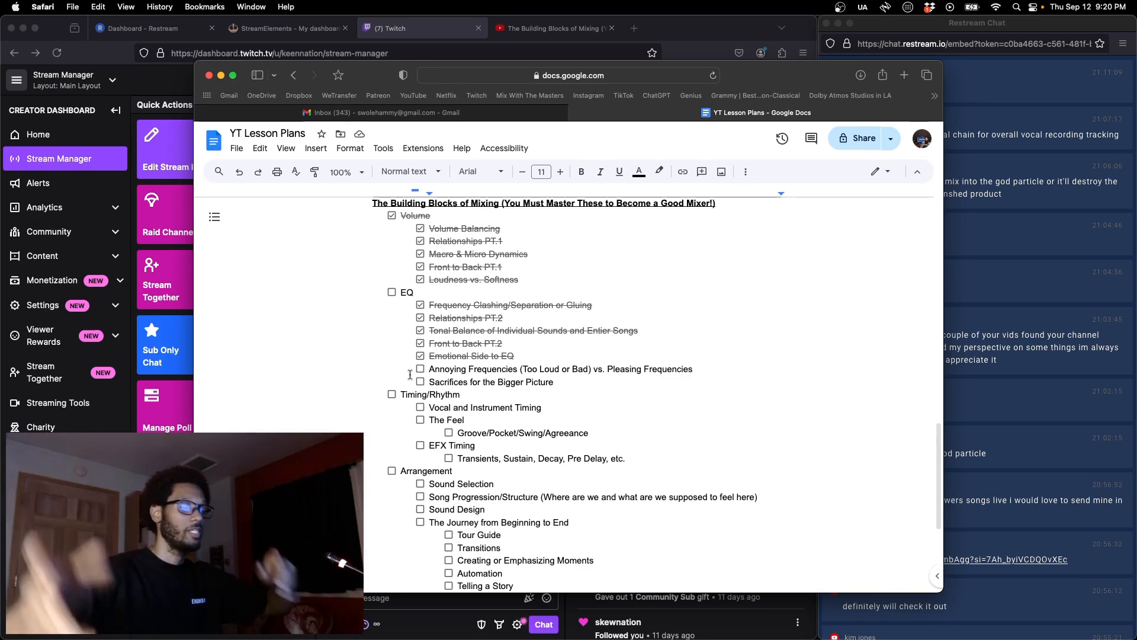
key("super+Tab")
key("super+Tab")
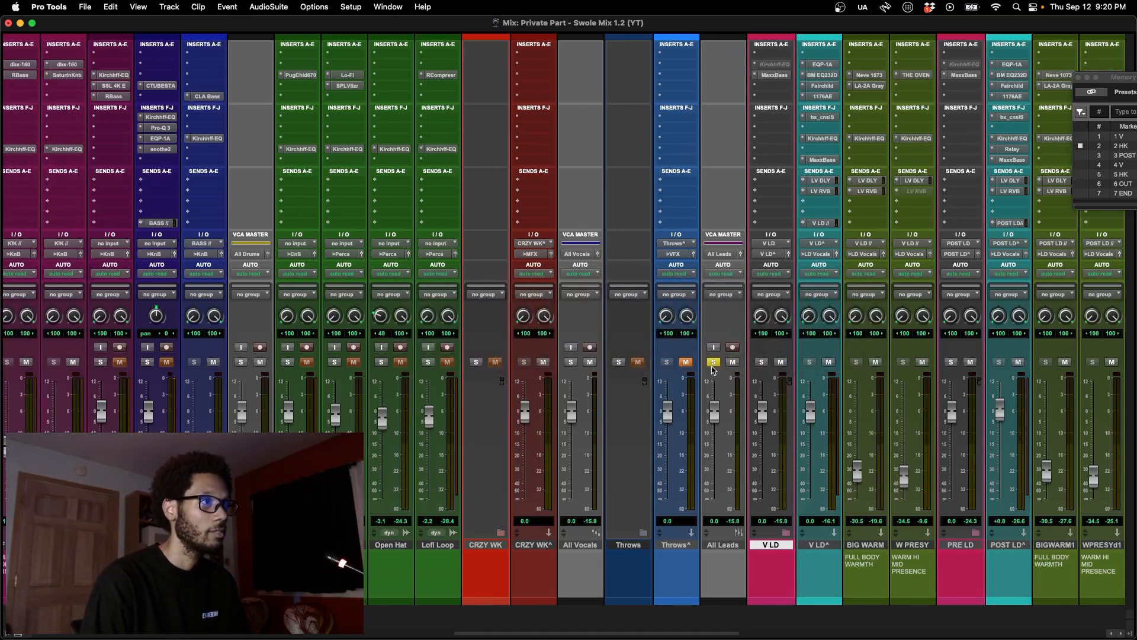
Step: Take All Leads out of solo and open the Kirchhoff-EQ on the Rim Shot track
left_click(713, 365)
scroll(717, 370, "left", 5)
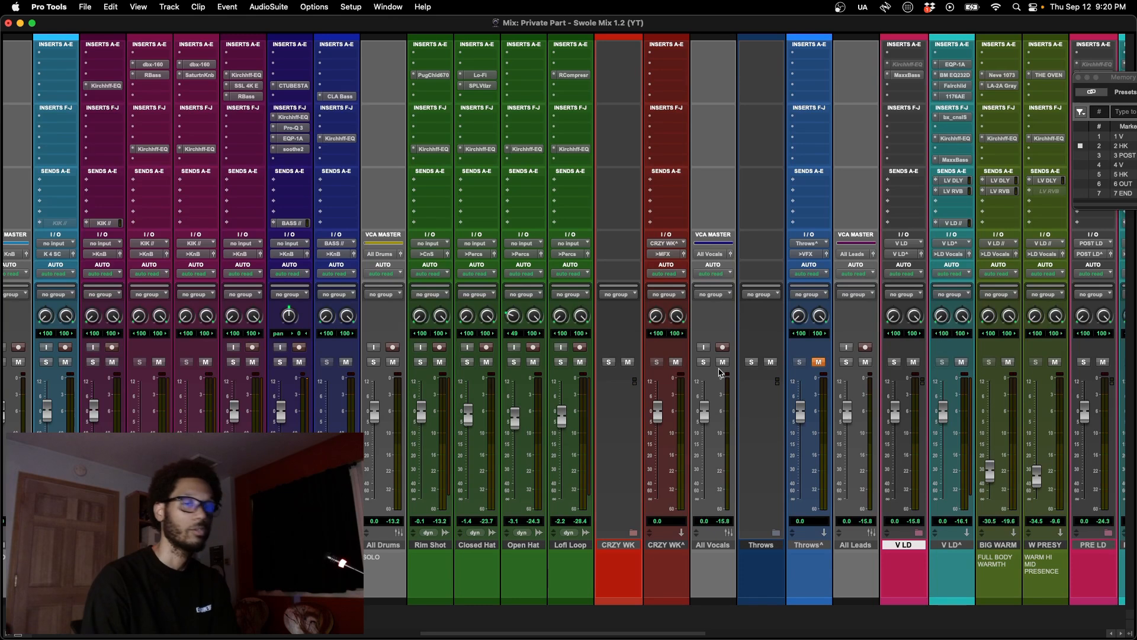
scroll(646, 365, "left", 5)
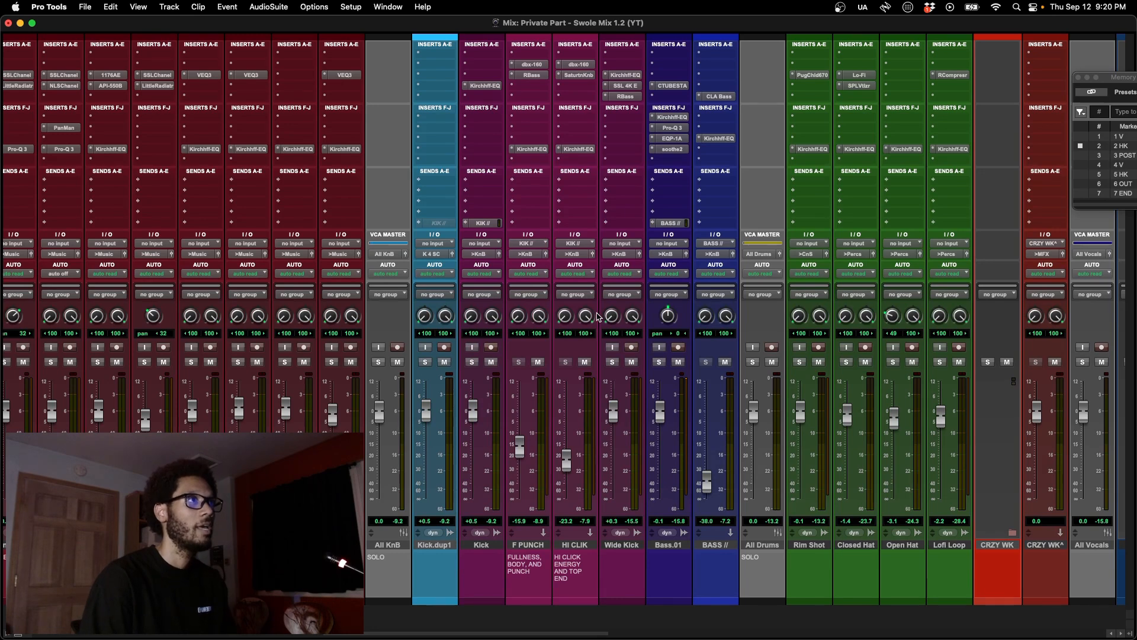
scroll(598, 317, "left", 1)
scroll(862, 296, "right", 3)
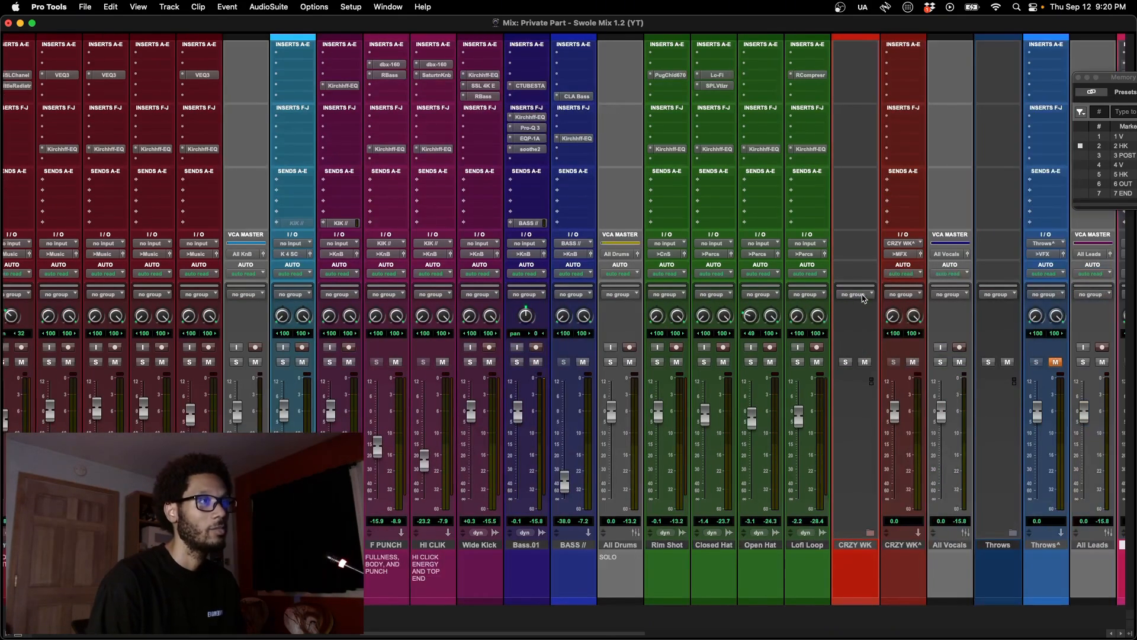
left_click(672, 149)
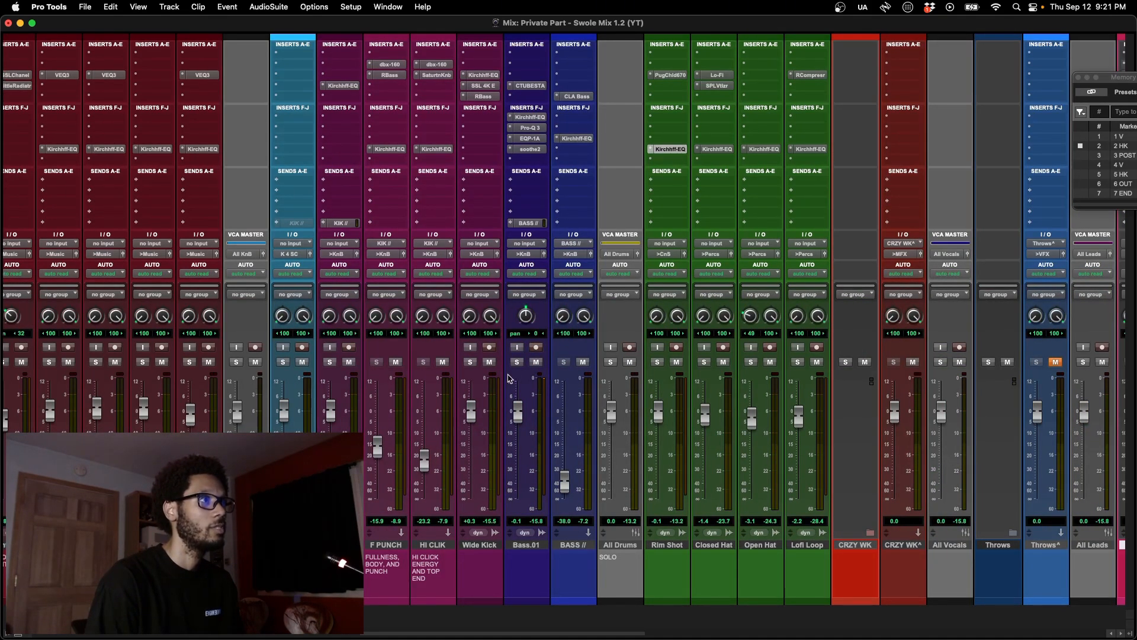
Step: Switch to the Edit window, select the Rim Shot clip from bar 10 to bar 22, and move the EQ window clear of it
key("super+Tab")
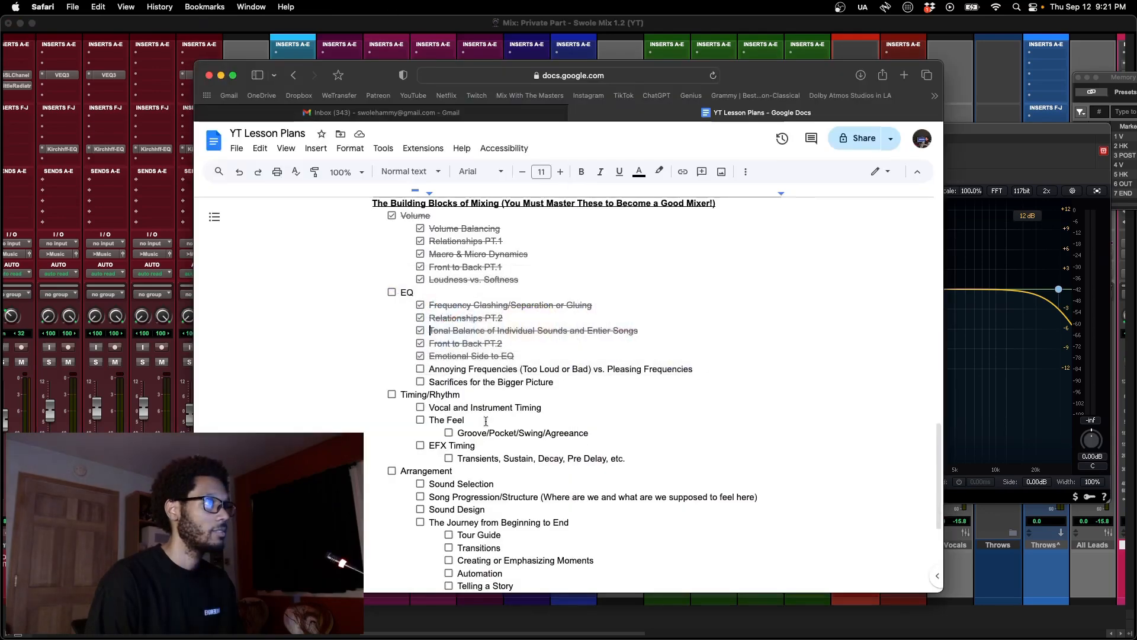
key("super+Tab")
key("super+equal")
scroll(485, 415, "up", 10)
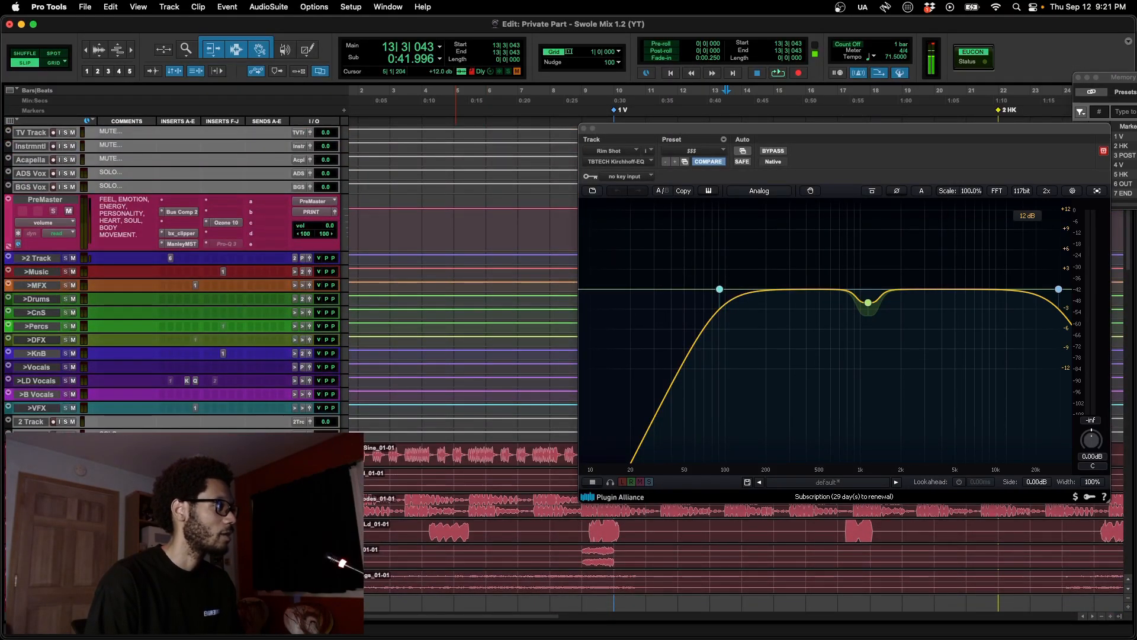
scroll(566, 297, "down", 15)
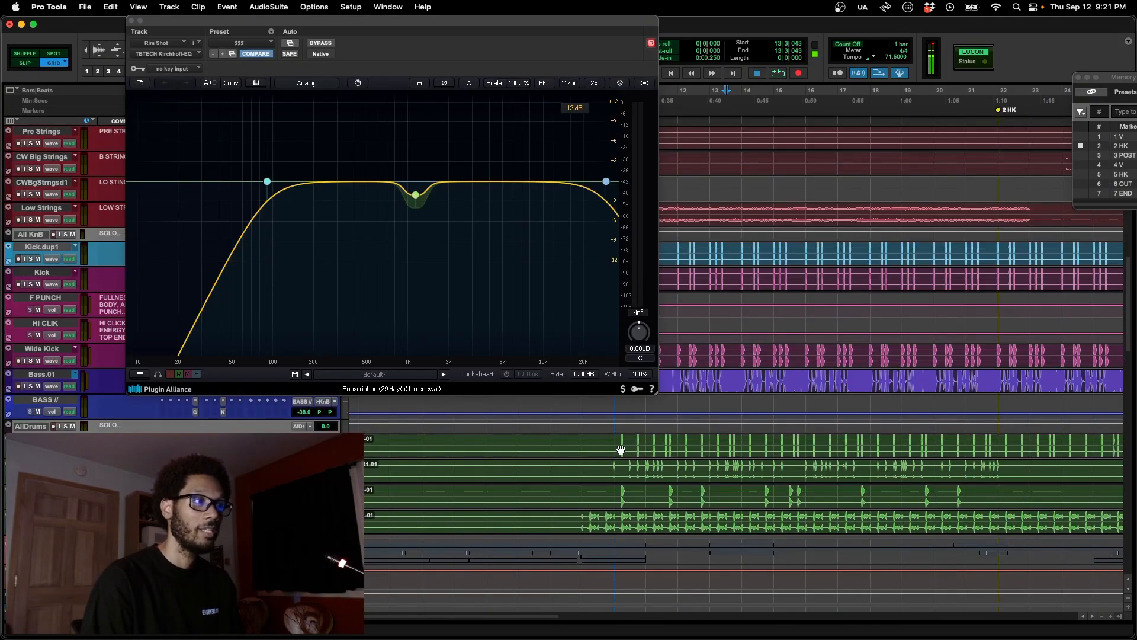
left_click_drag(614, 445, 1000, 452)
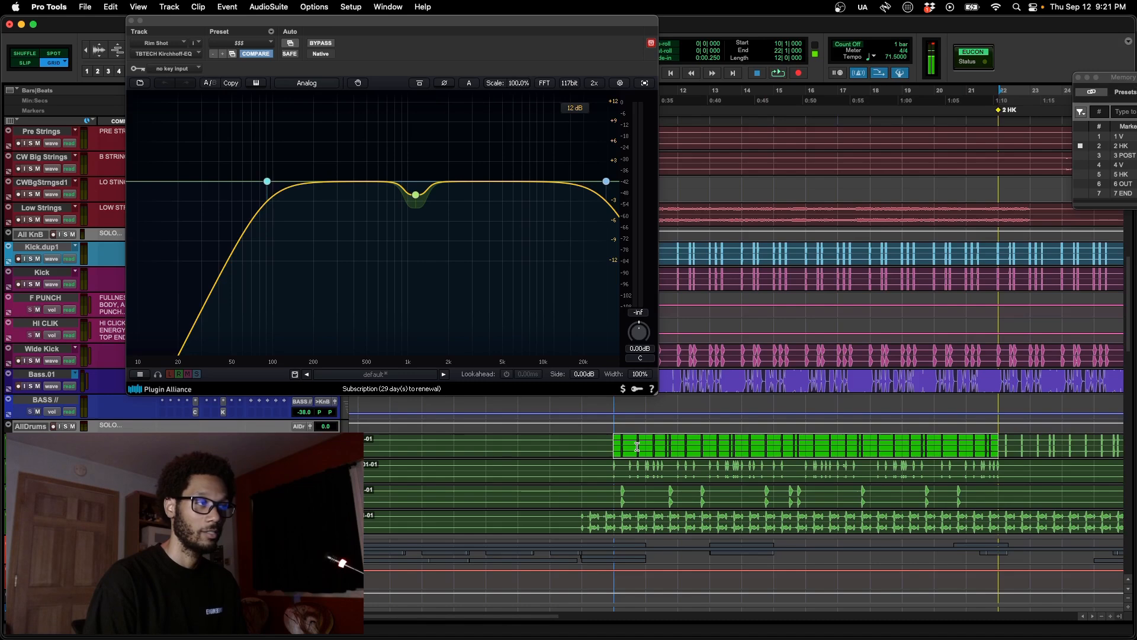
left_click_drag(382, 26, 657, 108)
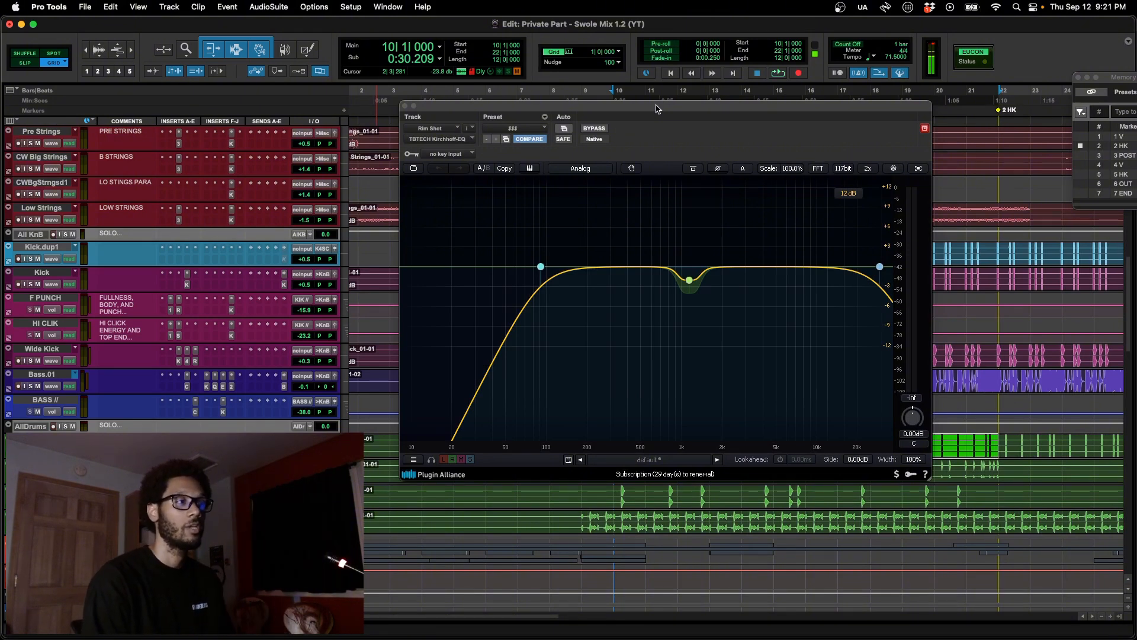
Step: Select the Rim Shot EQ's 1140 Hz bell band and play the selection with All Drums soloed
left_click(691, 280)
key("space")
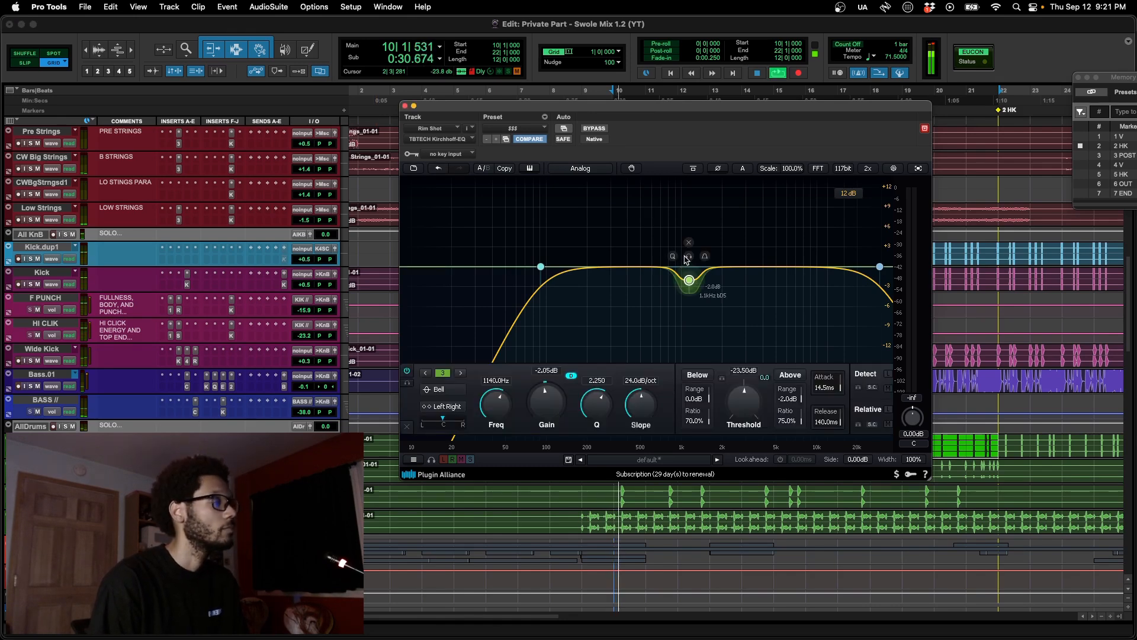
key("space")
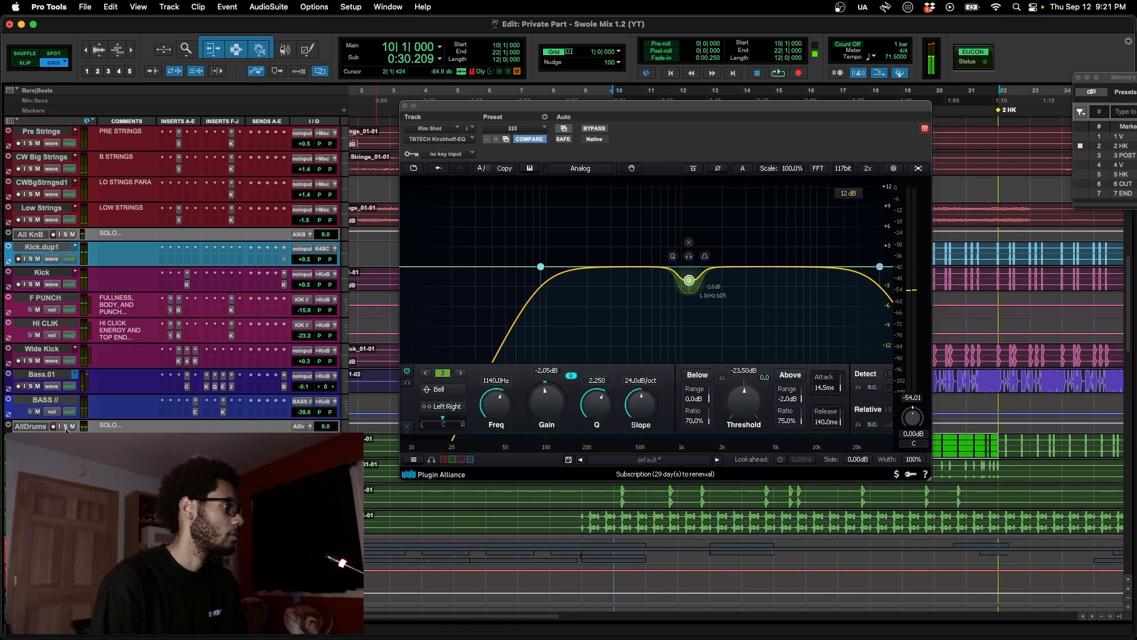
left_click(66, 429)
key("space")
Step: Audition the 1140 Hz band in isolation with a boost of about 11.4 dB, lower it to -2.80 dB, and undo the gain change
mouse_move(546, 421)
left_mouse_down()
mouse_move(546, 391)
mouse_move(546, 419)
left_mouse_up()
key("space")
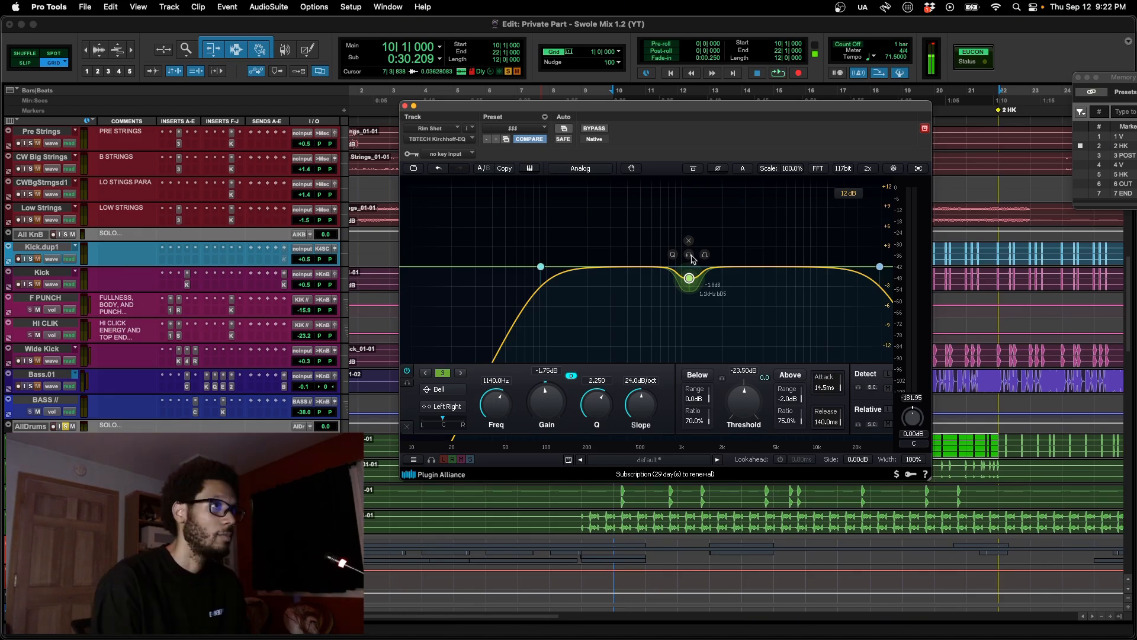
key("space")
left_click_drag(691, 259, 694, 169)
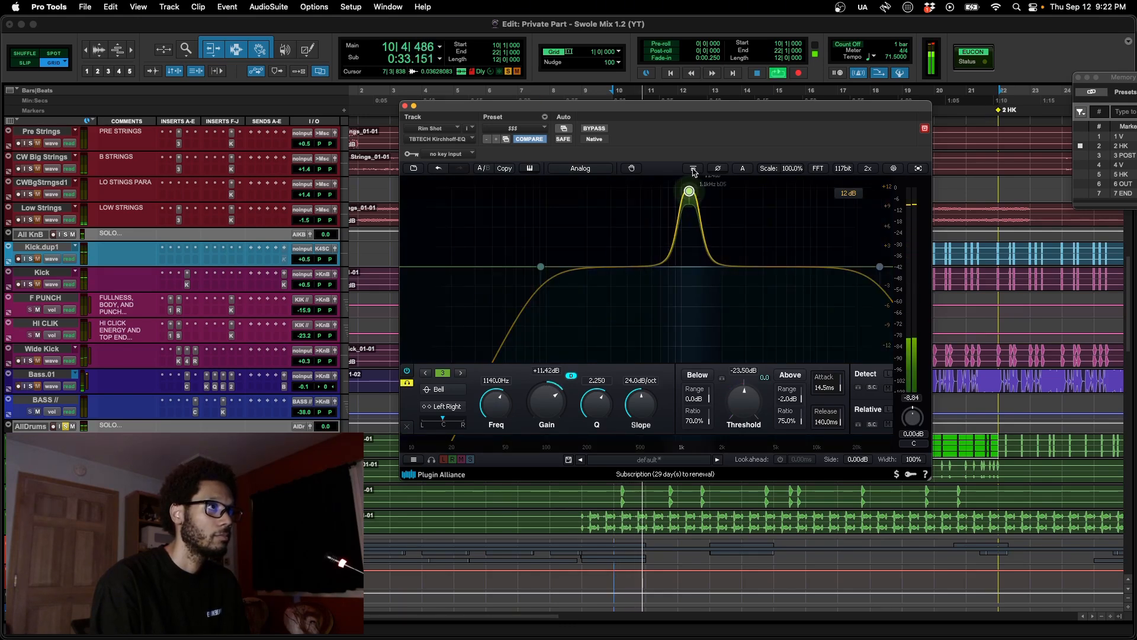
left_click_drag(693, 169, 693, 264)
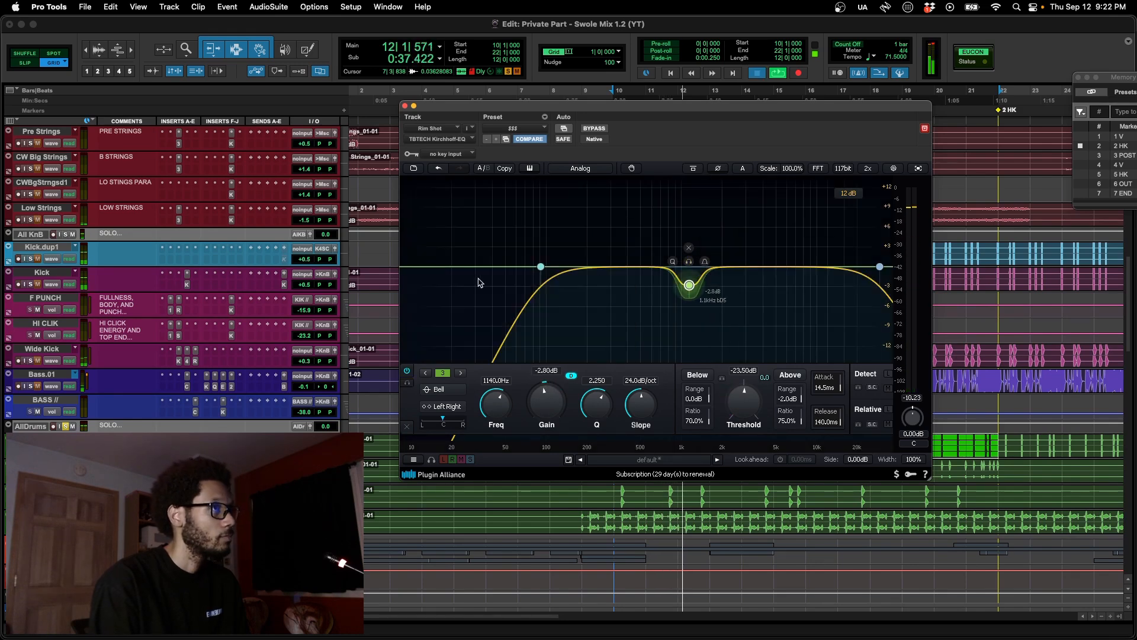
key("space")
left_click(438, 169)
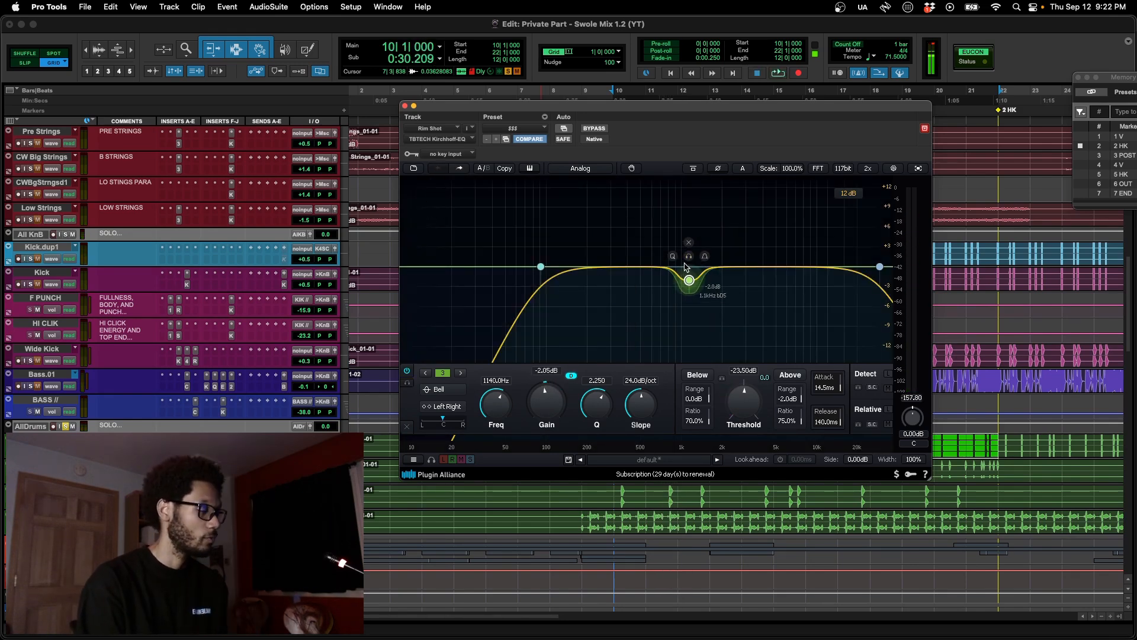
Step: Close the Rim Shot EQ, return to the Mix window and open the Kirchhoff-EQ on V LD^
key("super+w")
key("super+equal")
scroll(694, 330, "right", 12)
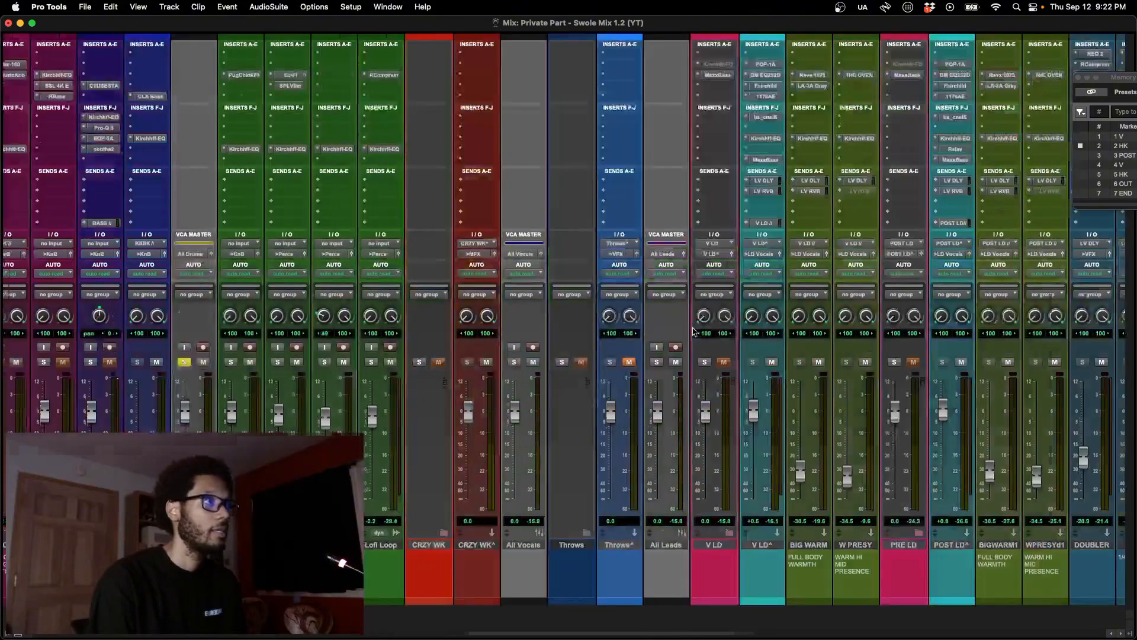
scroll(694, 330, "left", 1)
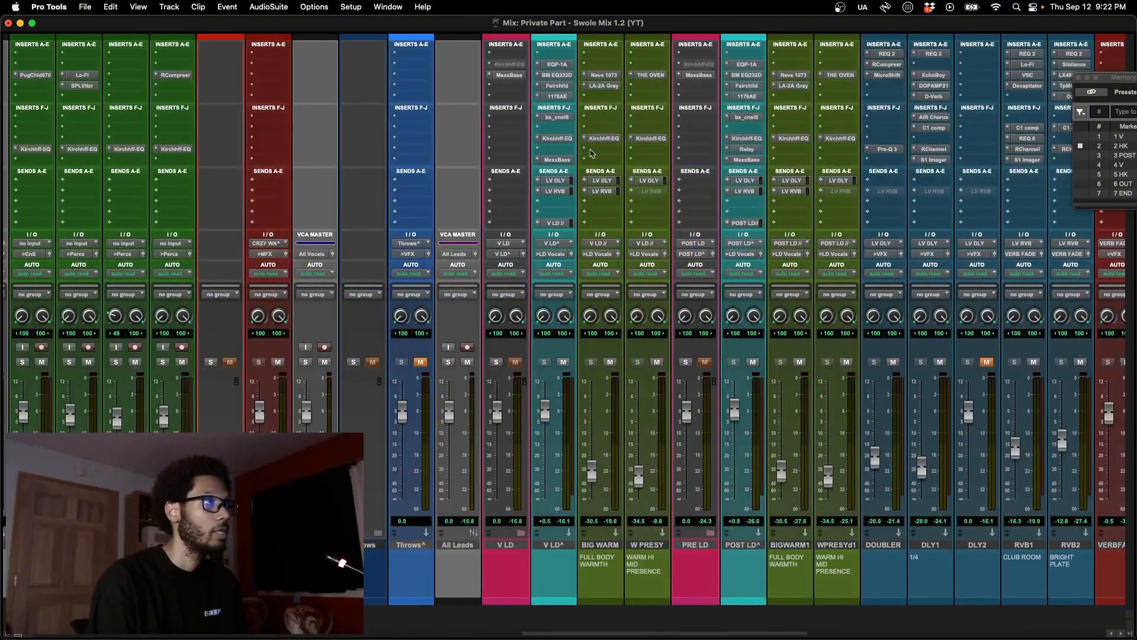
left_click(551, 139)
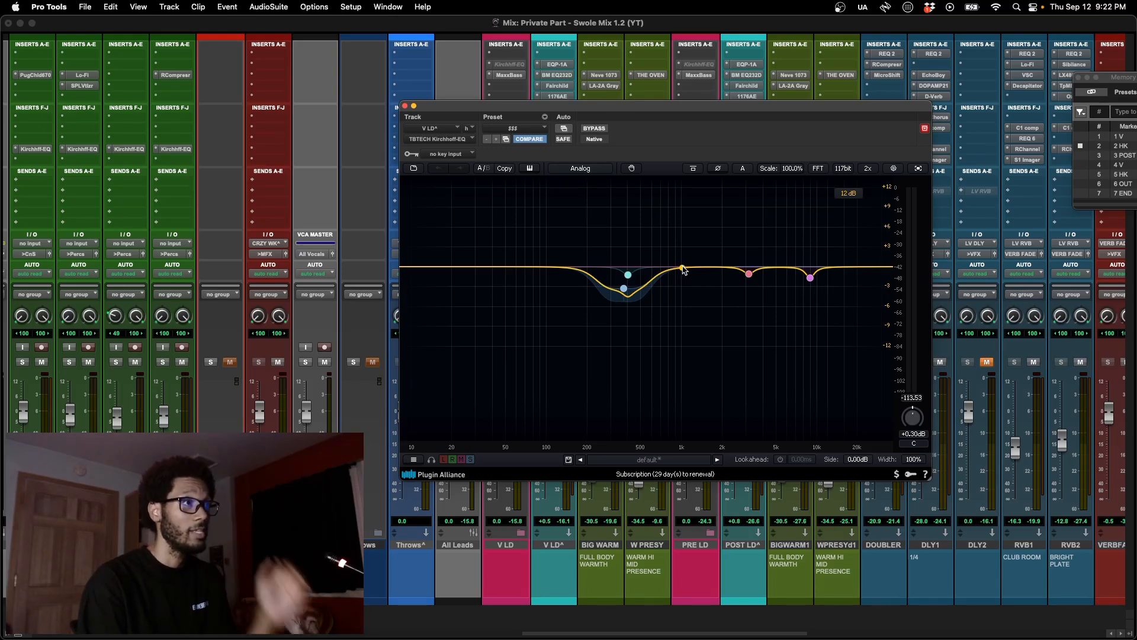
Step: Try a bell cut of about 0.8 dB near 1 kHz and another of about 0.95 dB near 139 Hz, and undo both
left_click_drag(684, 270, 668, 207)
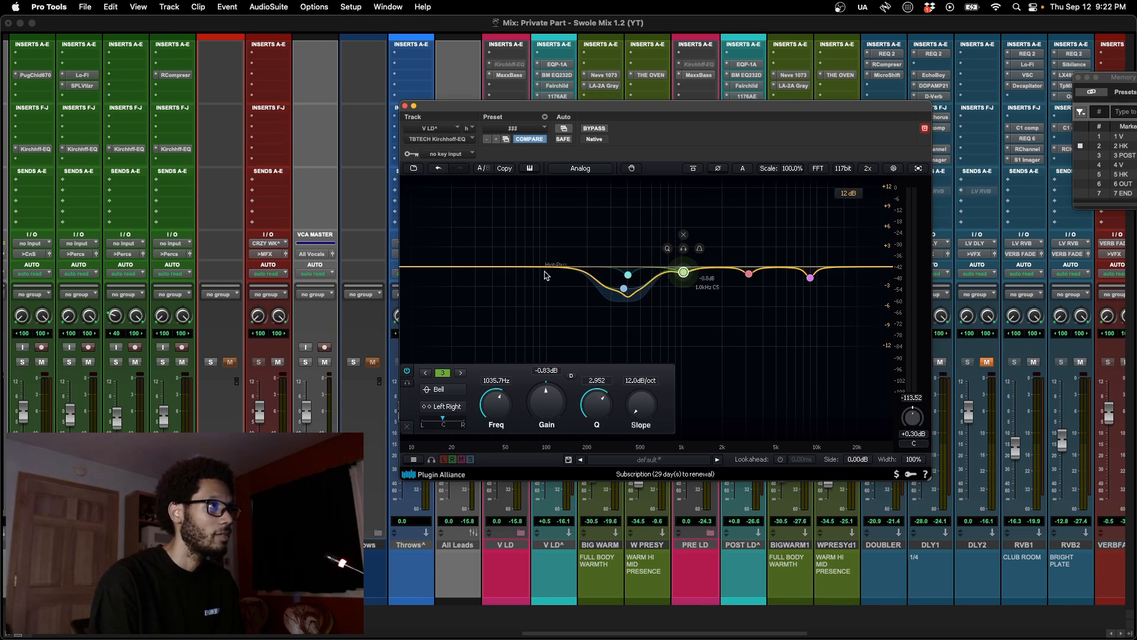
left_click(566, 272)
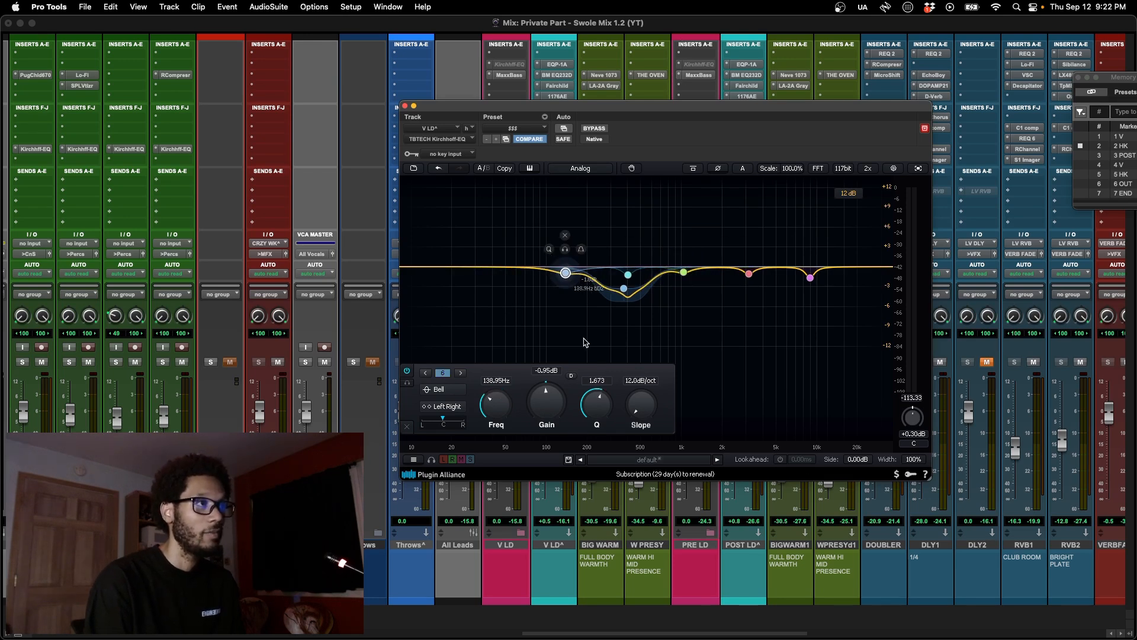
left_click(438, 168)
left_click(438, 168)
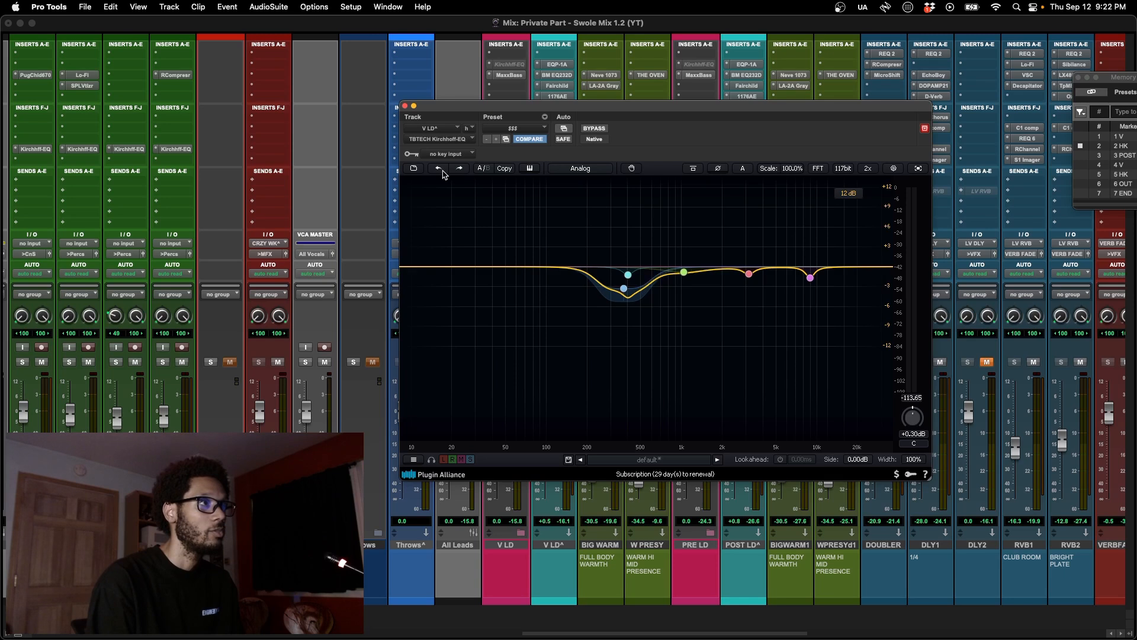
left_click(442, 170)
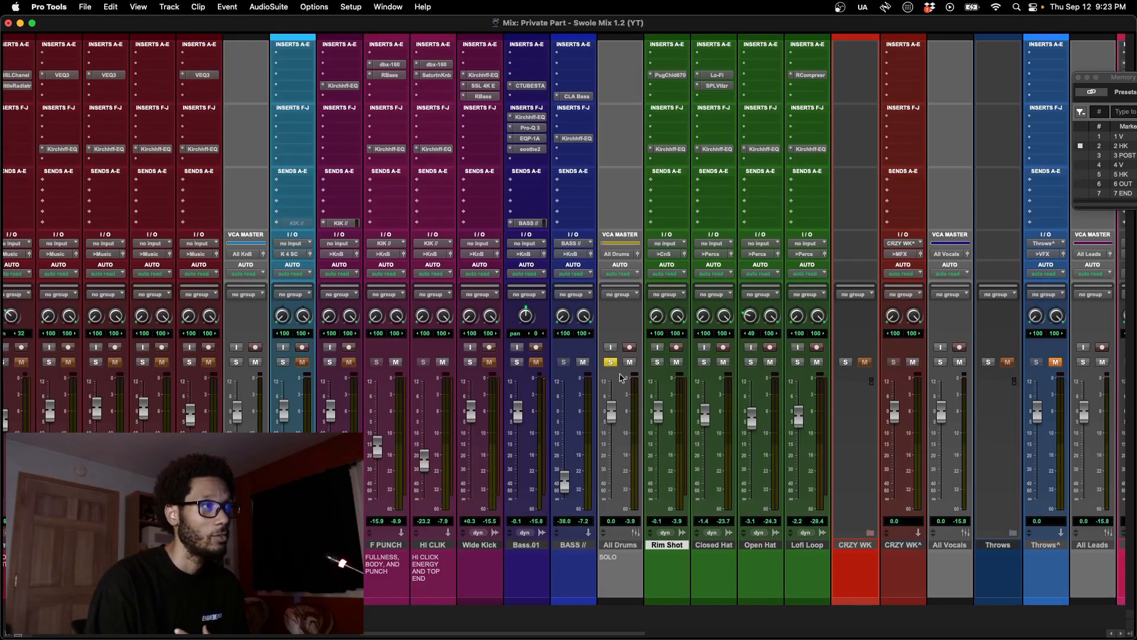
Step: Take All Drums out of solo and look across the mixer from the bus tracks back to the lead vocals
left_click(615, 367)
scroll(615, 366, "left", 5)
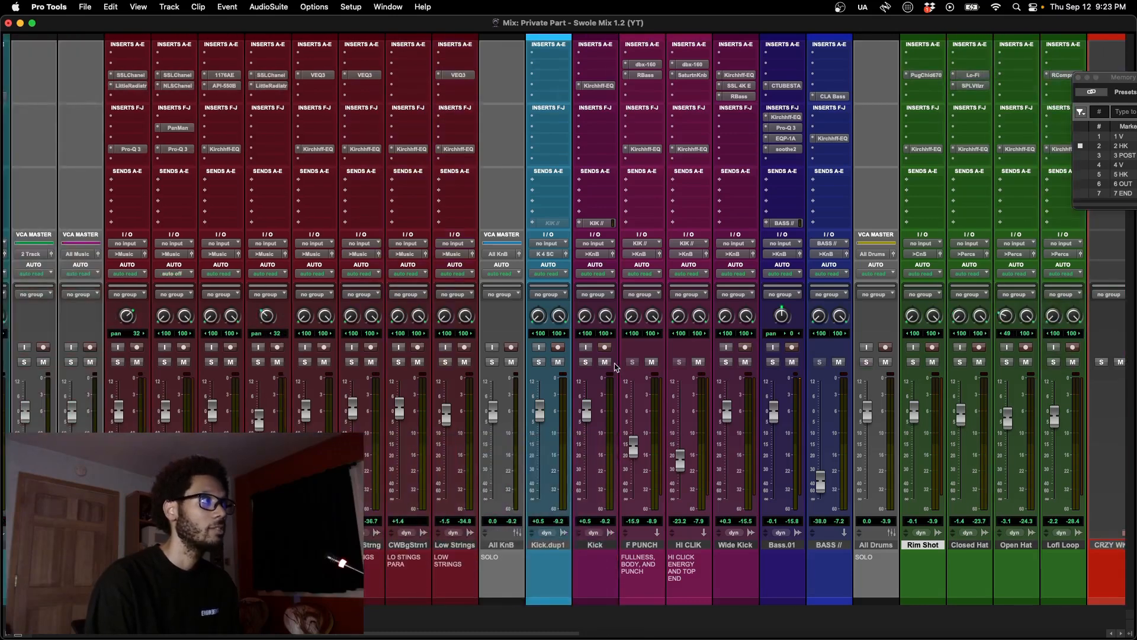
scroll(615, 367, "left", 15)
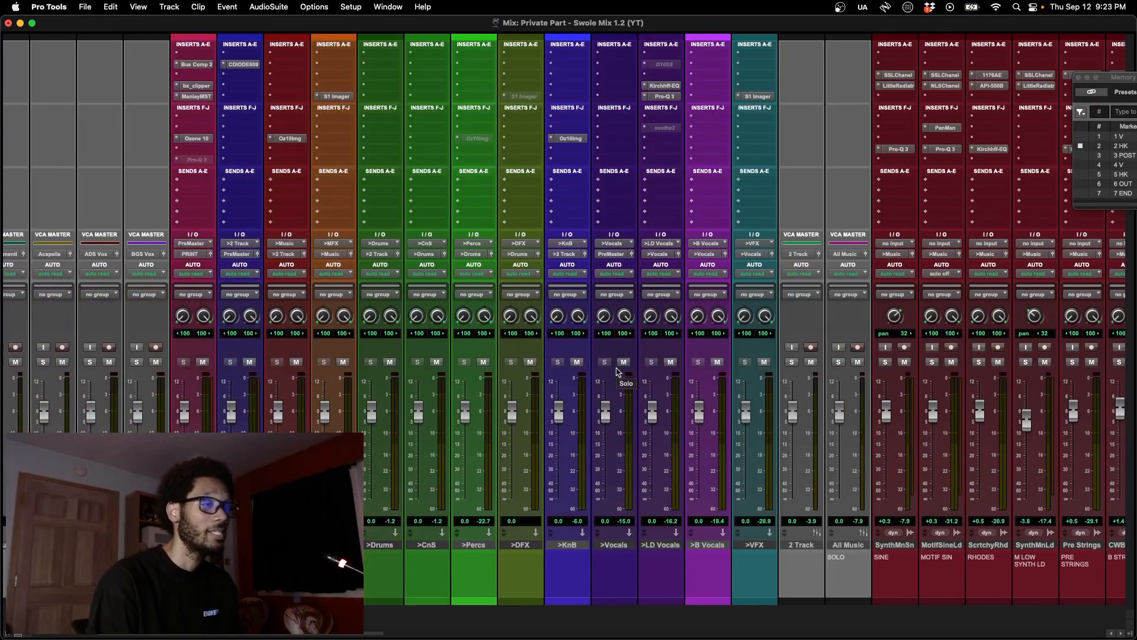
scroll(569, 374, "right", 10)
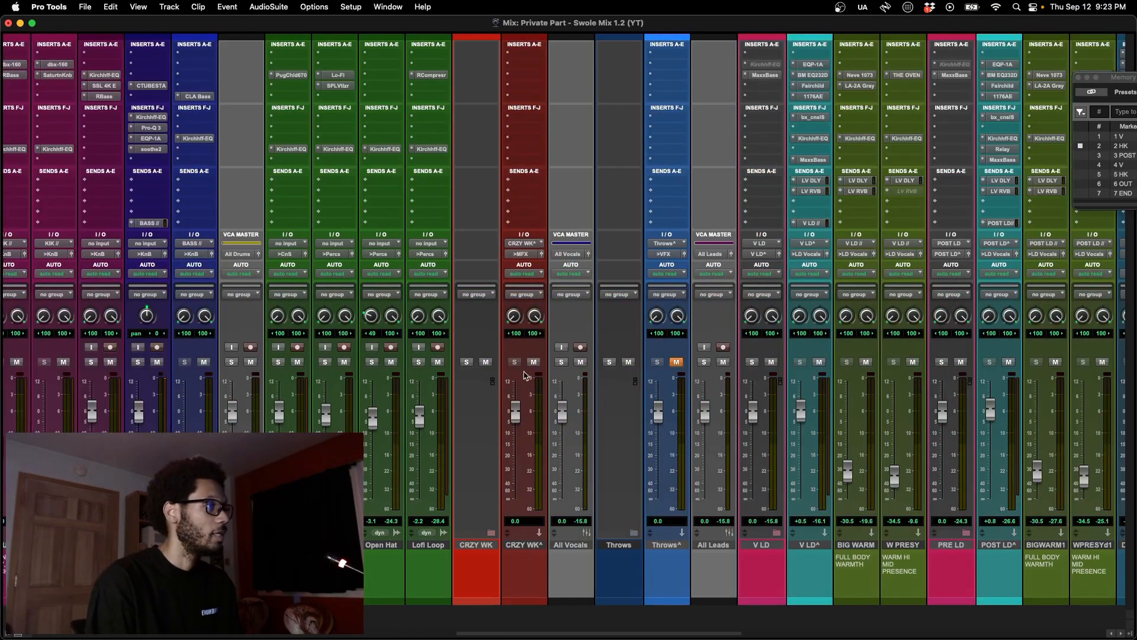
Step: Switch to the YT Lesson Plans document in Safari and check off "Annoying Frequencies (Too Loud or Bad) vs. Pleasing Frequencies"
key("super+Tab")
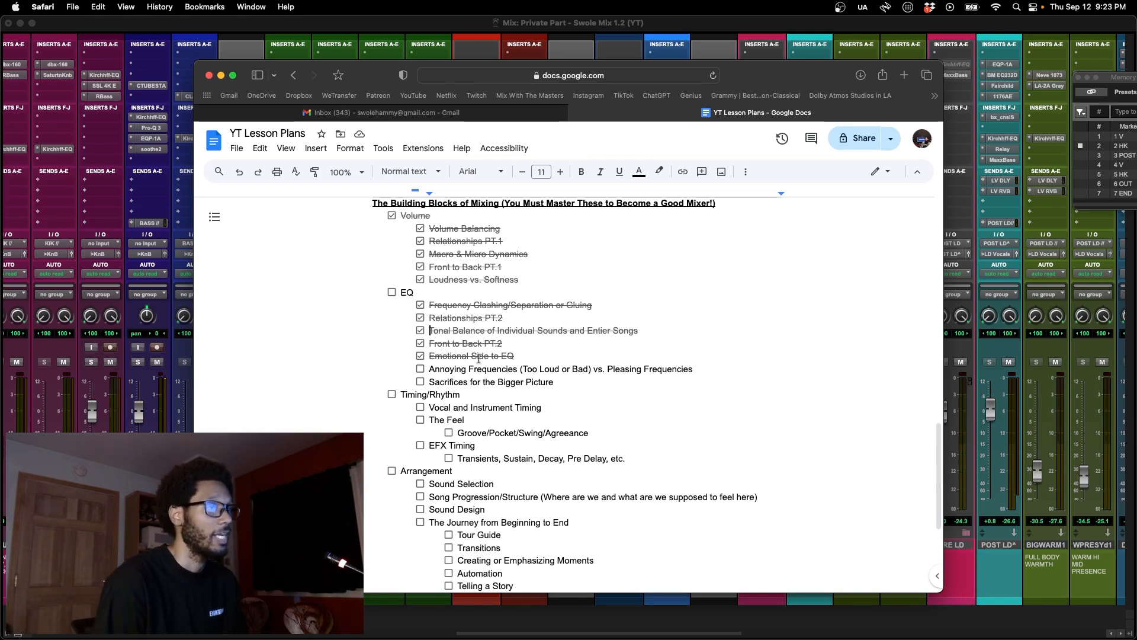
left_click(420, 368)
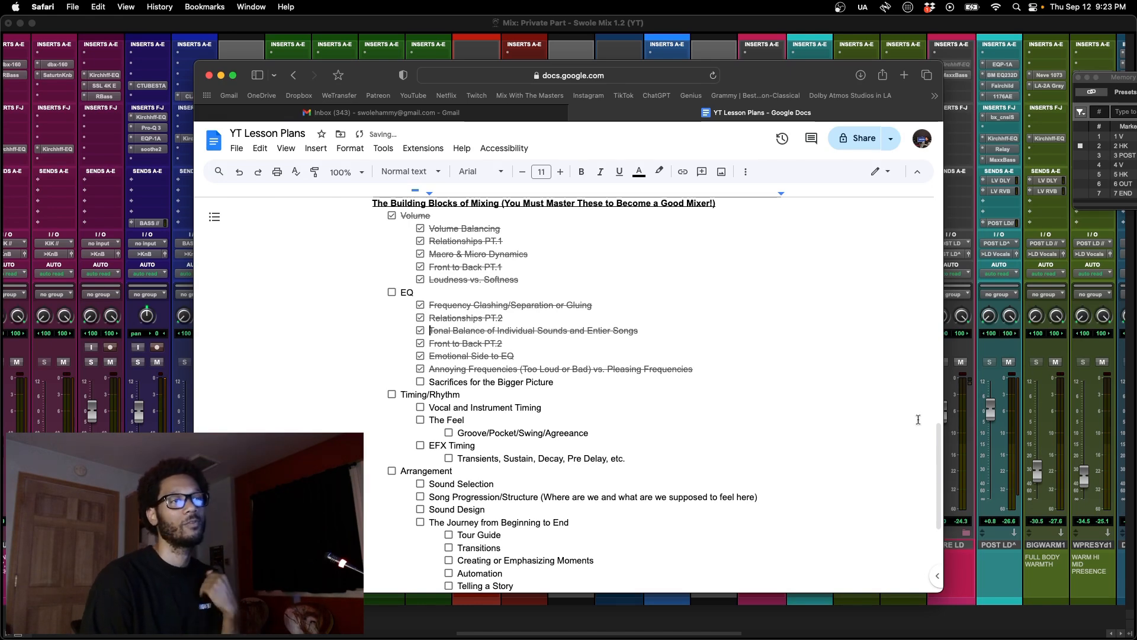
Step: Return to Pro Tools and look across the mixer's lead vocal, effects and background vocal channels
left_click(1009, 465)
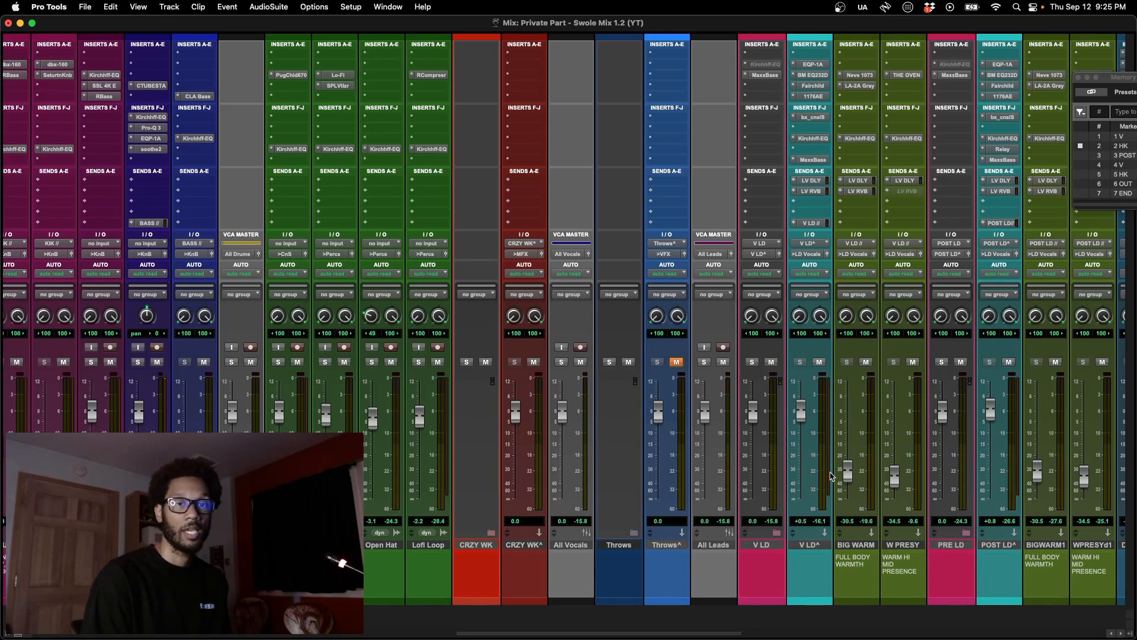
scroll(831, 475, "left", 15)
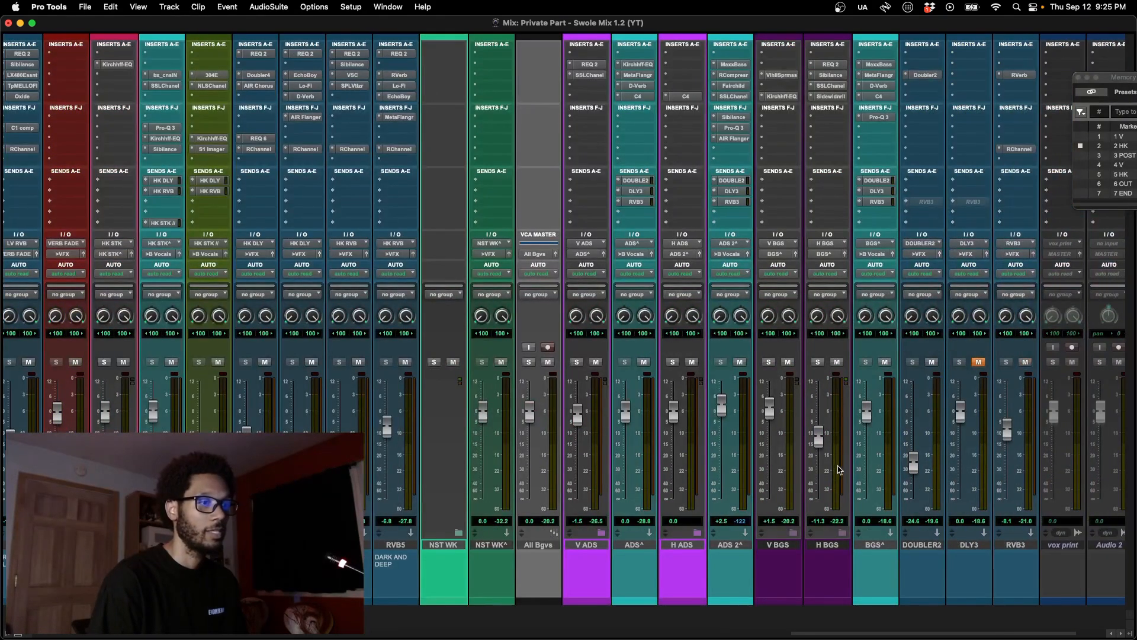
scroll(839, 470, "right", 1)
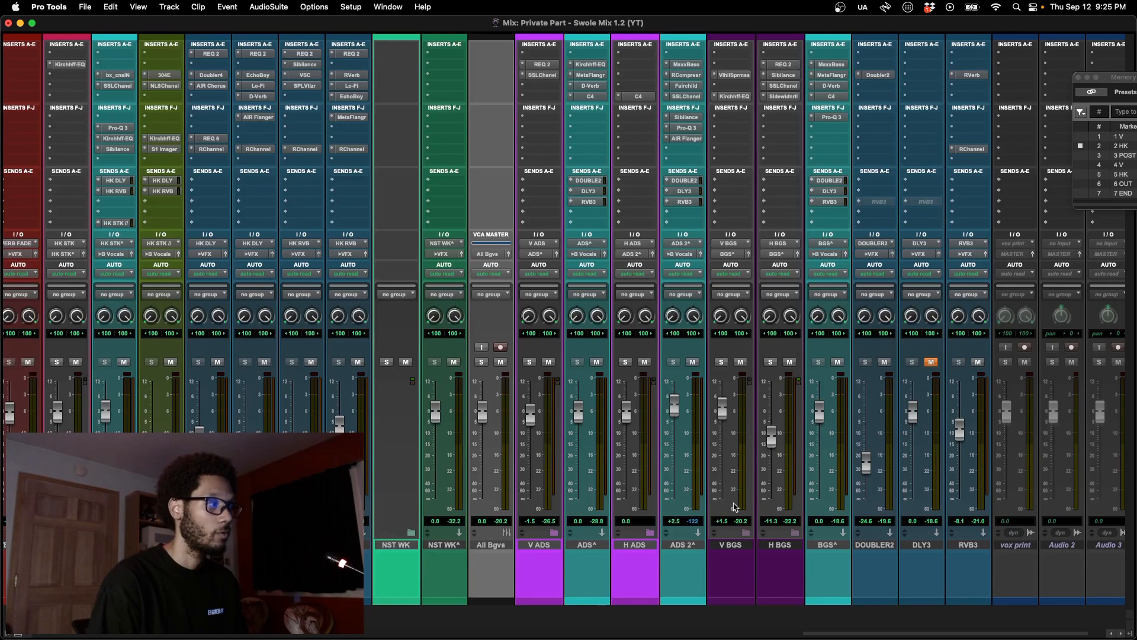
scroll(736, 508, "left", 9)
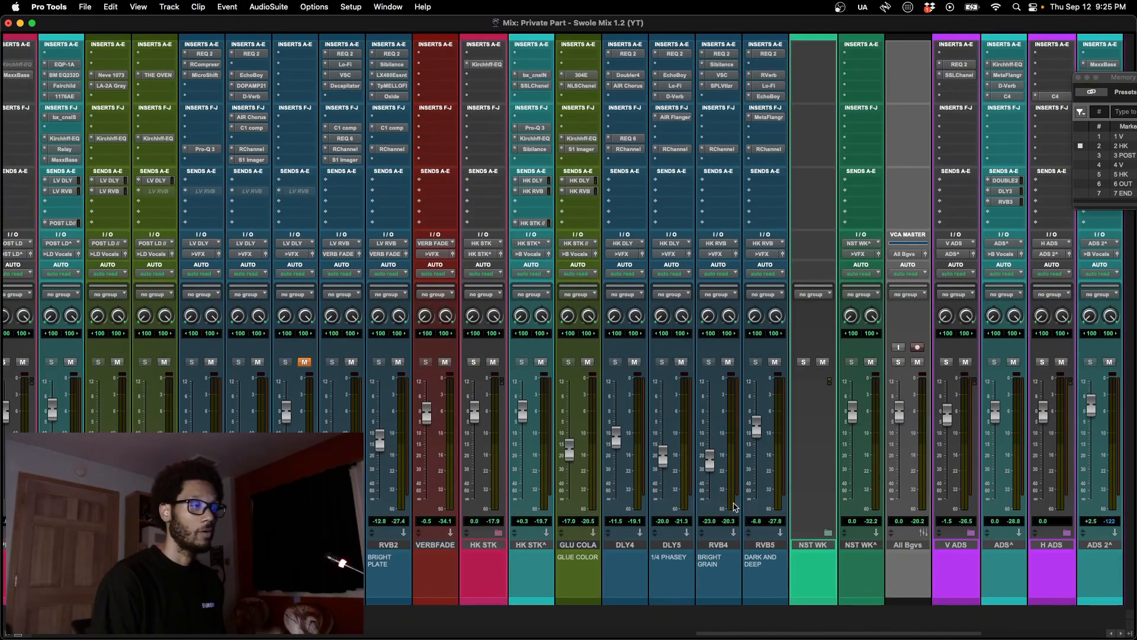
scroll(730, 508, "left", 5)
Step: Show the Edit window, solo All Music and audition it from the 1 V marker at bar 10
key("super+equal")
scroll(724, 517, "up", 1)
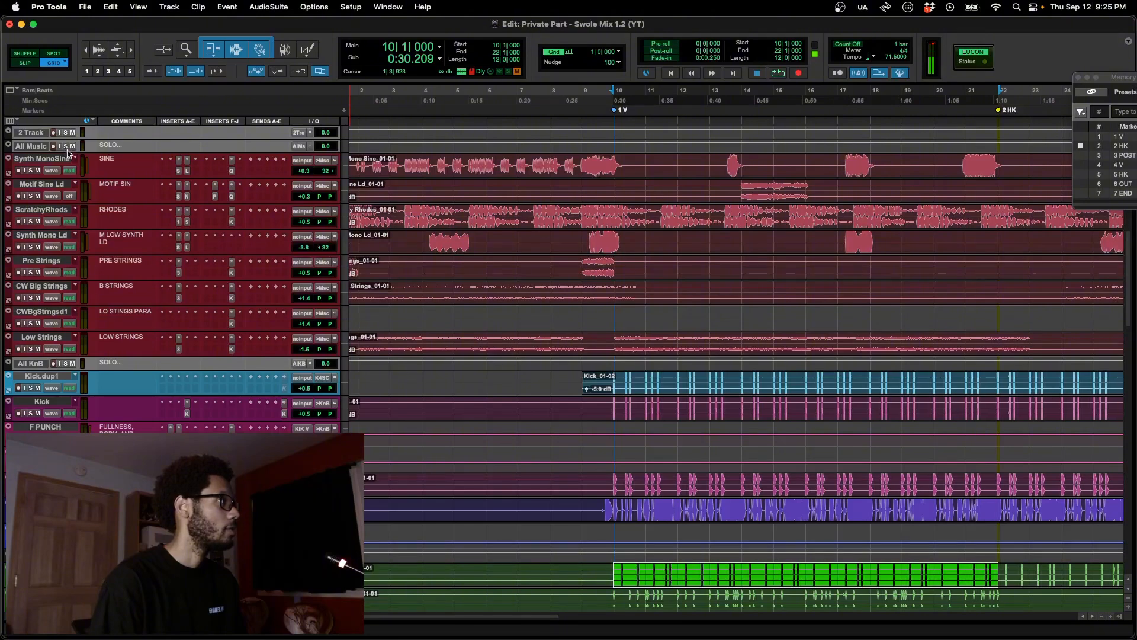
scroll(69, 153, "down", 15)
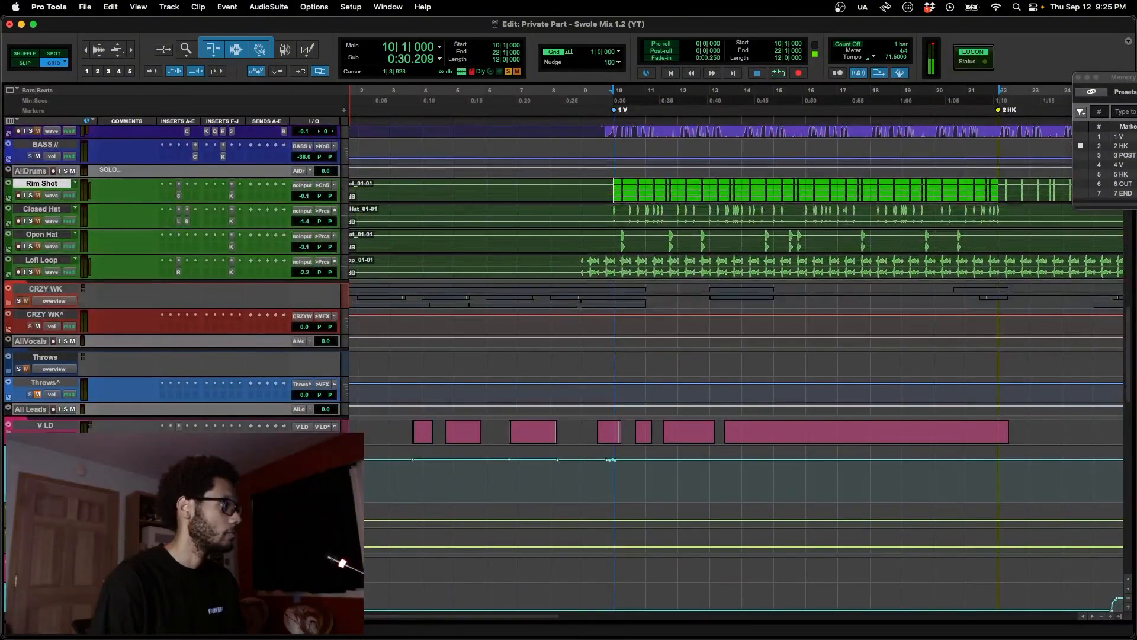
key("space")
scroll(358, 402, "up", 20)
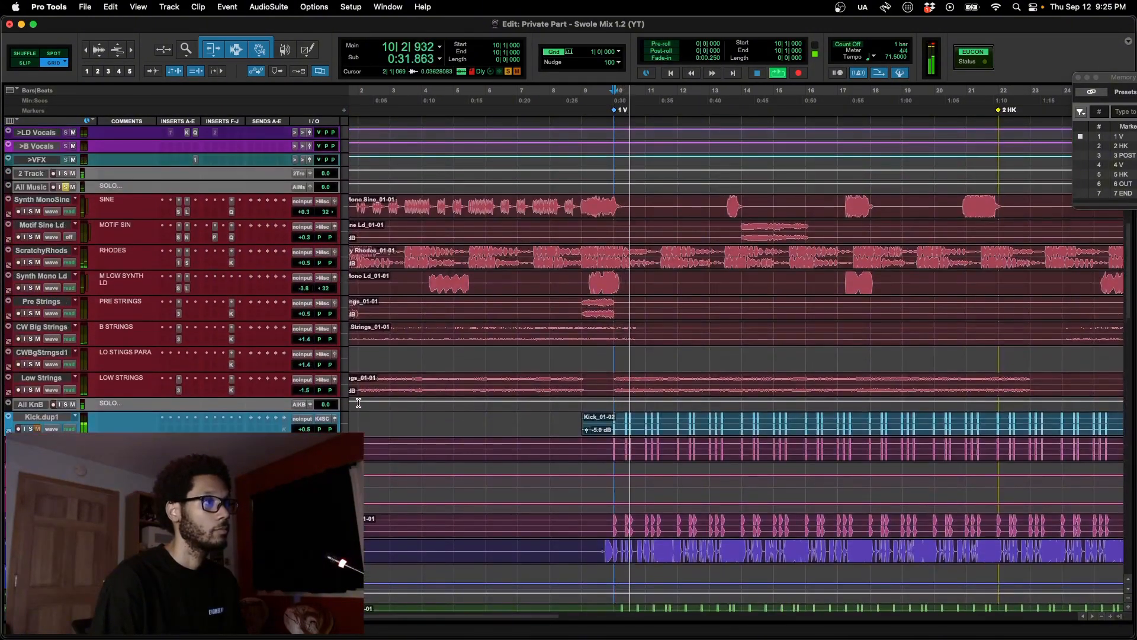
scroll(358, 403, "down", 1)
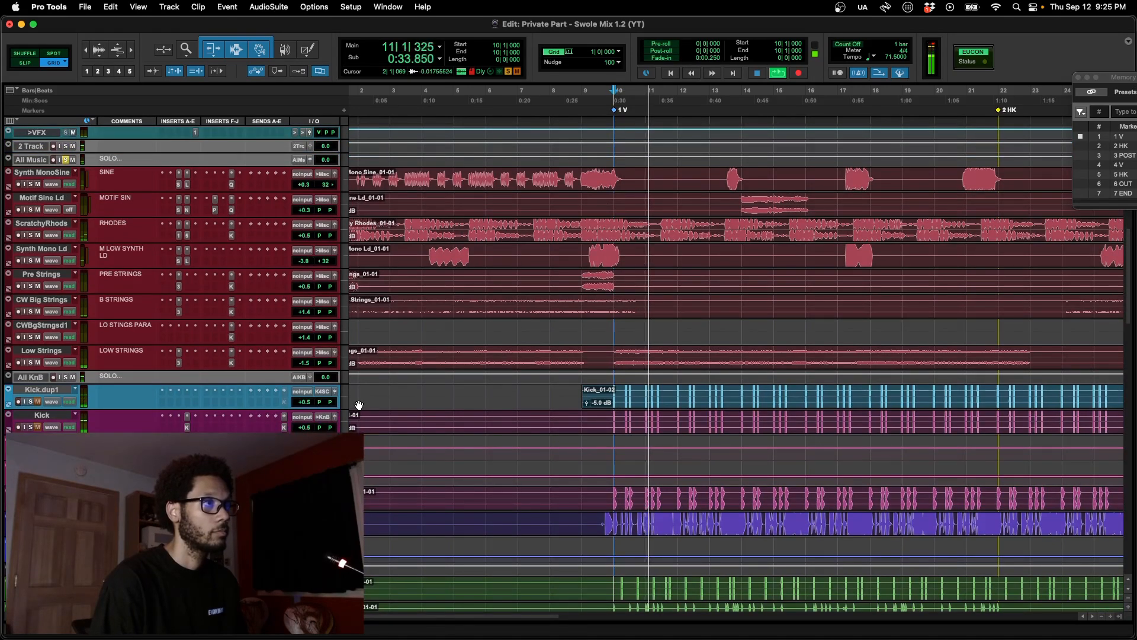
scroll(358, 405, "down", 1)
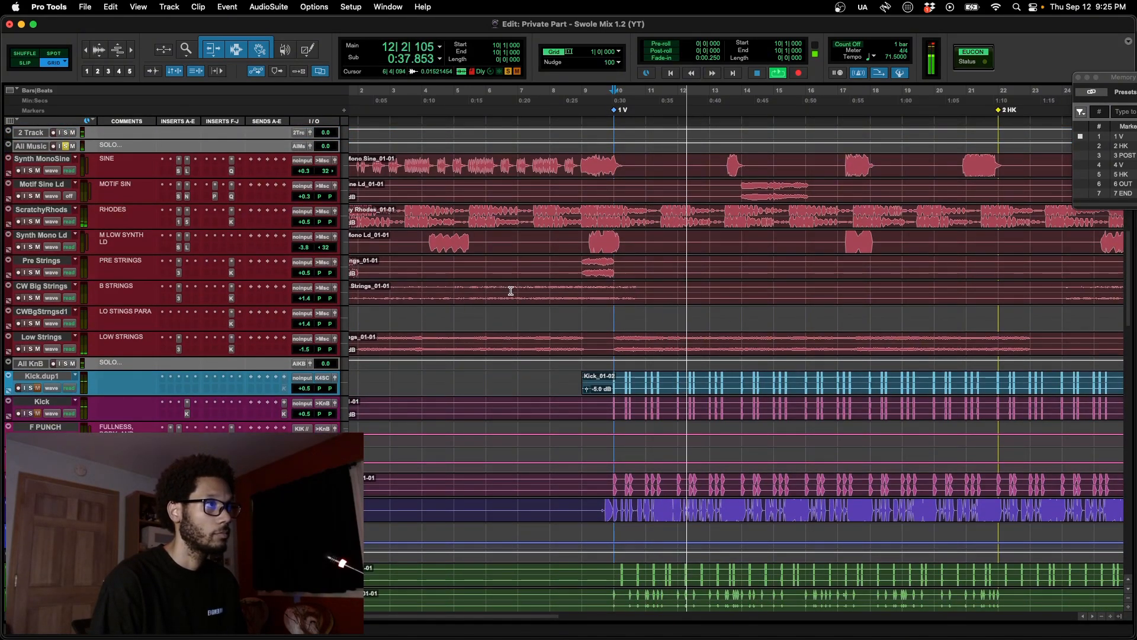
key("space")
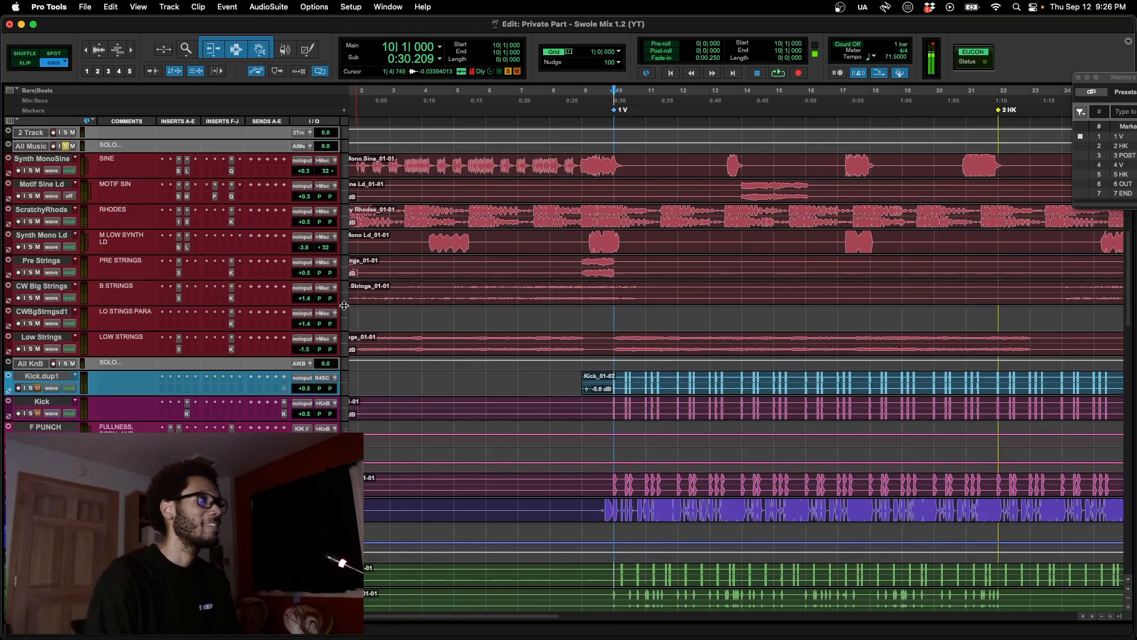
Step: Check off "Sacrifices for the Bigger Picture" and "EQ" in the YT Lesson Plans document, and switch to Firefox to read the Restream Chat
left_click(576, 213)
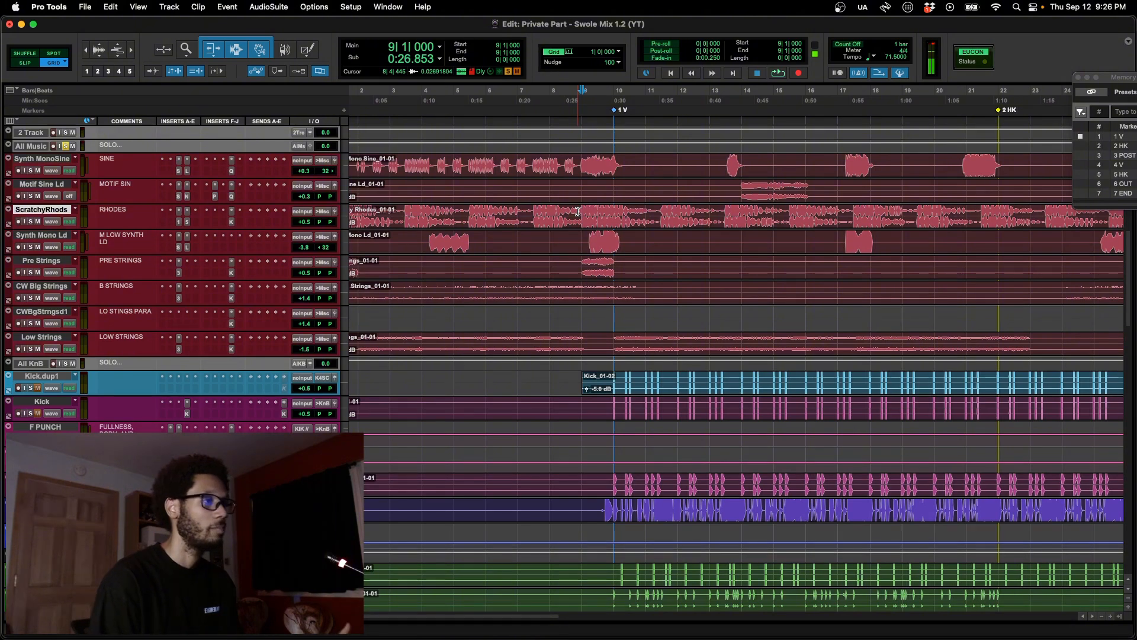
scroll(583, 226, "down", 5)
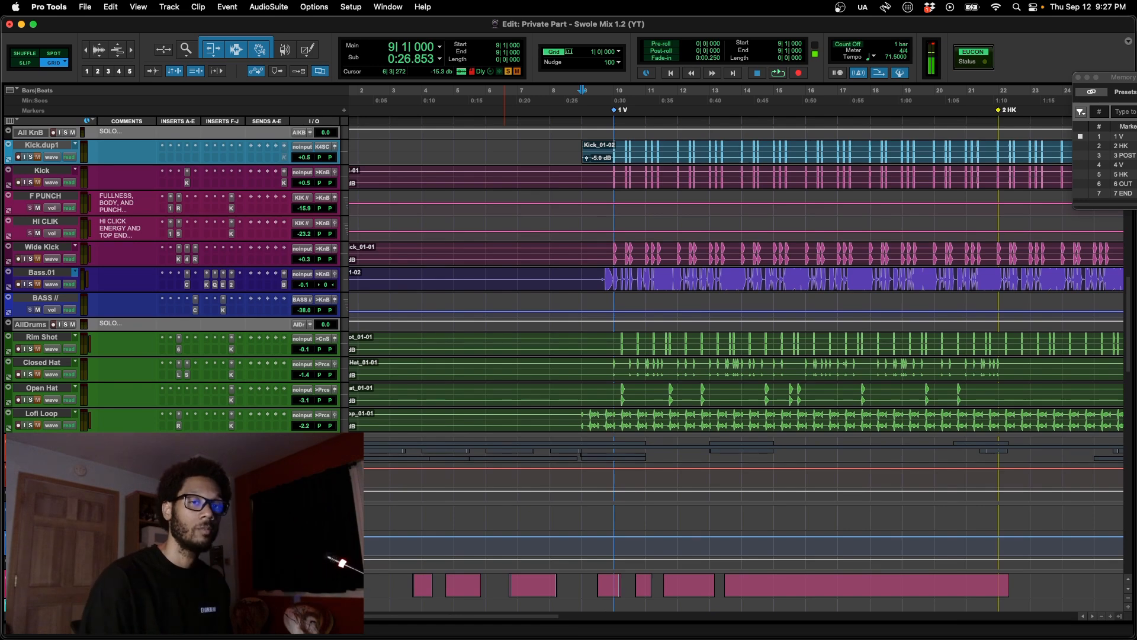
key("super+Tab")
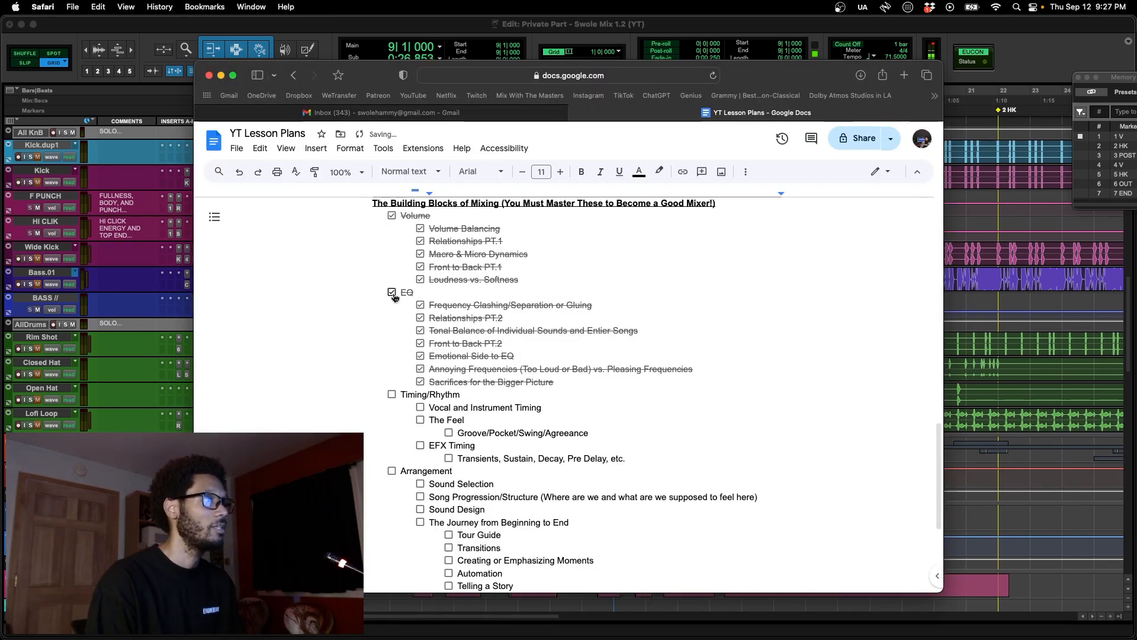
key("super+Tab")
left_click(513, 326)
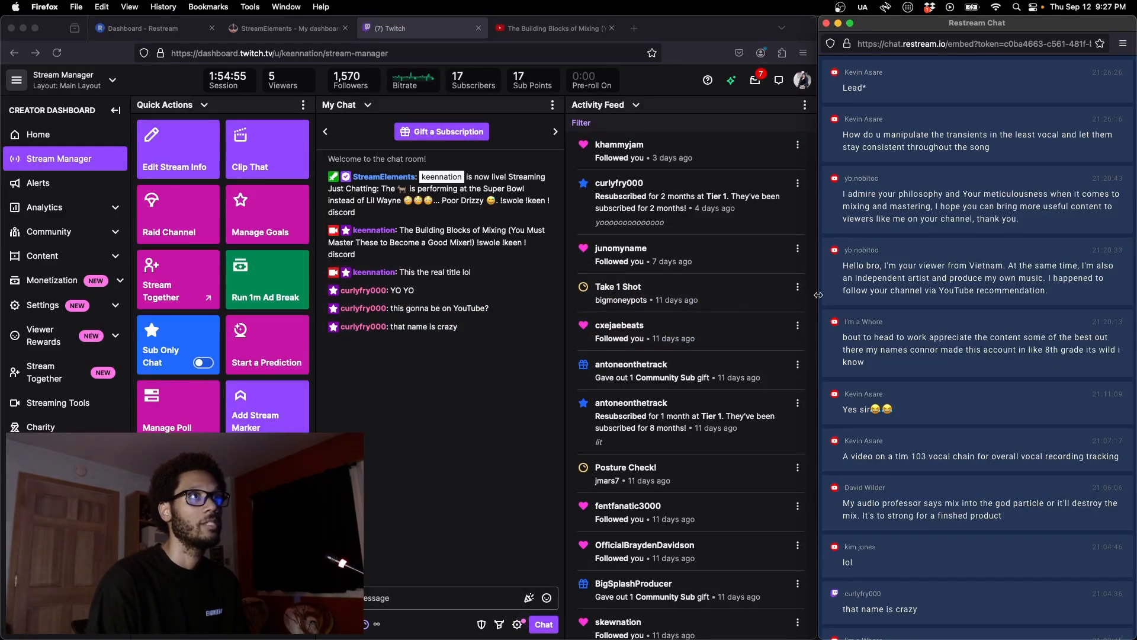
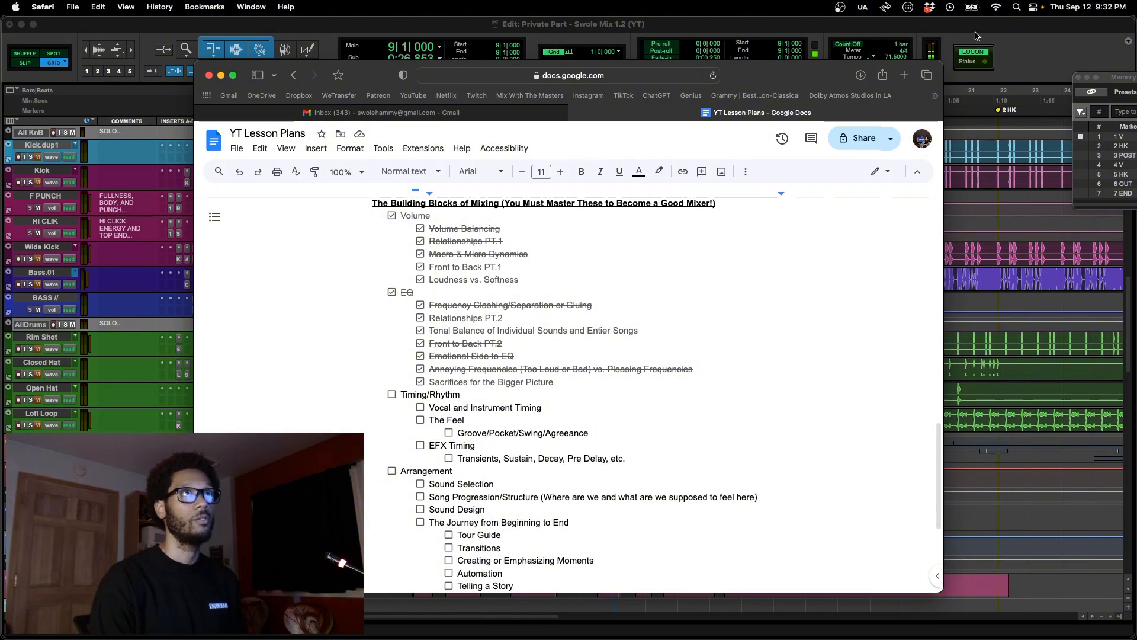
Step: Return to Pro Tools, solo All Vocals, open the V LD folder and display the Ld Vox Main C track with its alternate playlist
key("super+Tab")
scroll(773, 342, "down", 5)
left_click(490, 389)
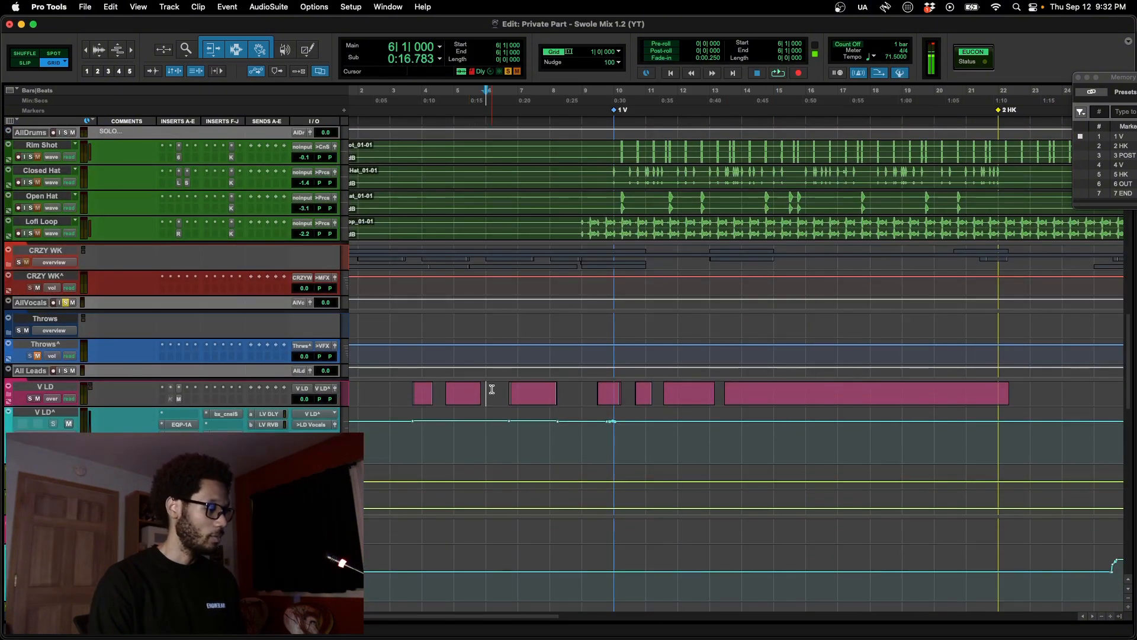
key("shift+f")
scroll(492, 390, "down", 2)
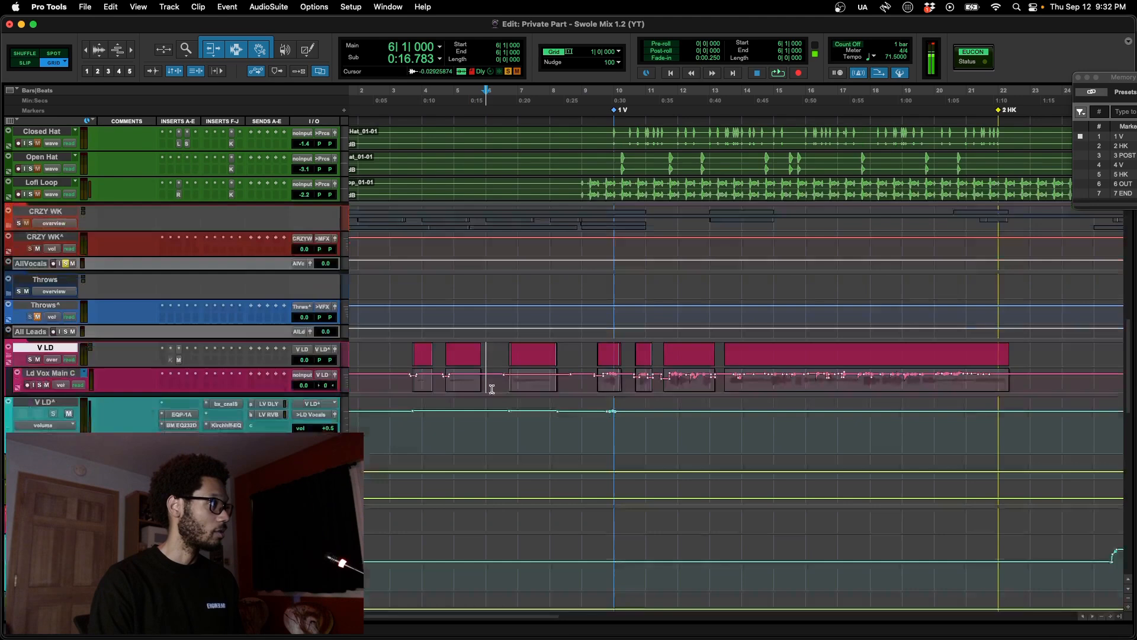
left_click(419, 380)
key("minus")
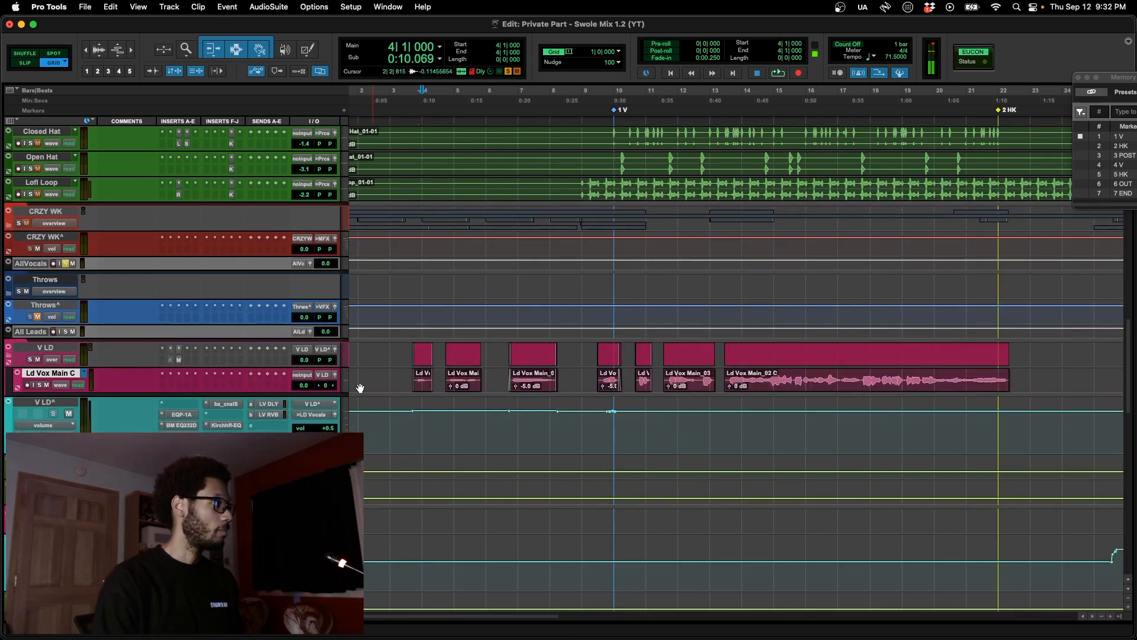
key("ctrl+super+Left")
scroll(414, 419, "down", 2)
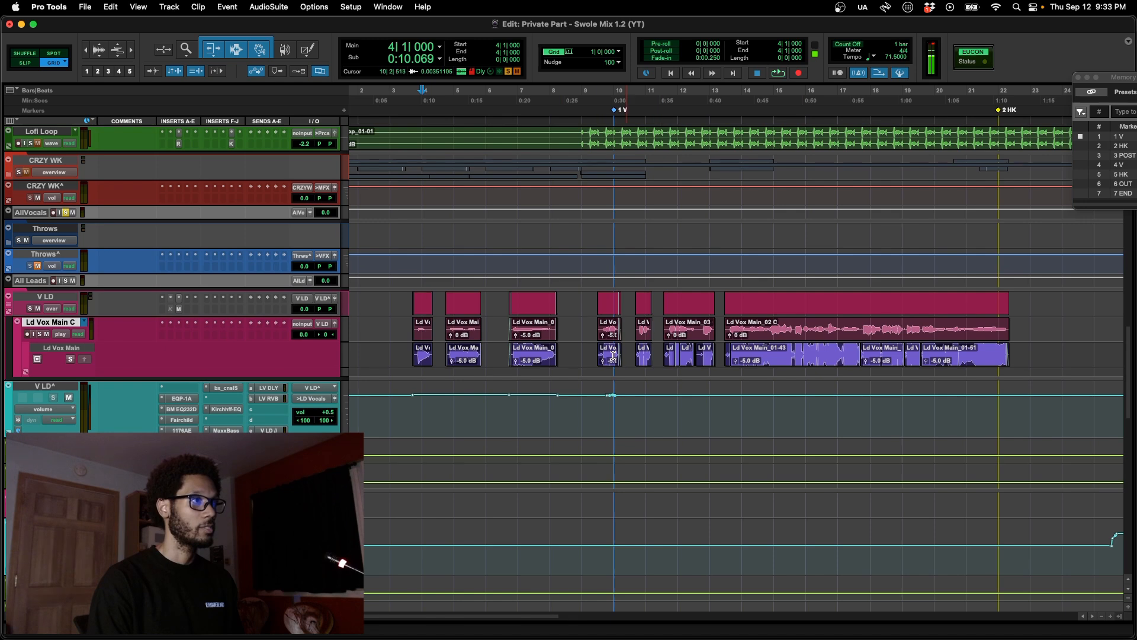
Step: Select the Ld Vox Main playlist clips from bar 11 to 14 and zoom in on the clip edits around bar 12
left_click_drag(654, 355, 727, 383)
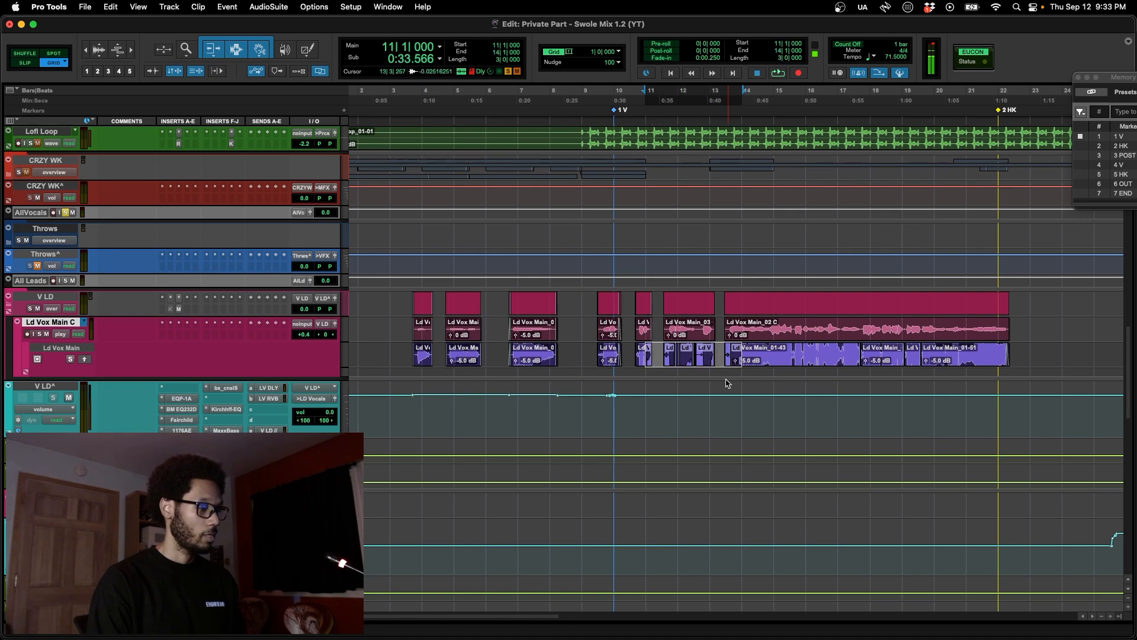
key("e")
left_click(530, 318)
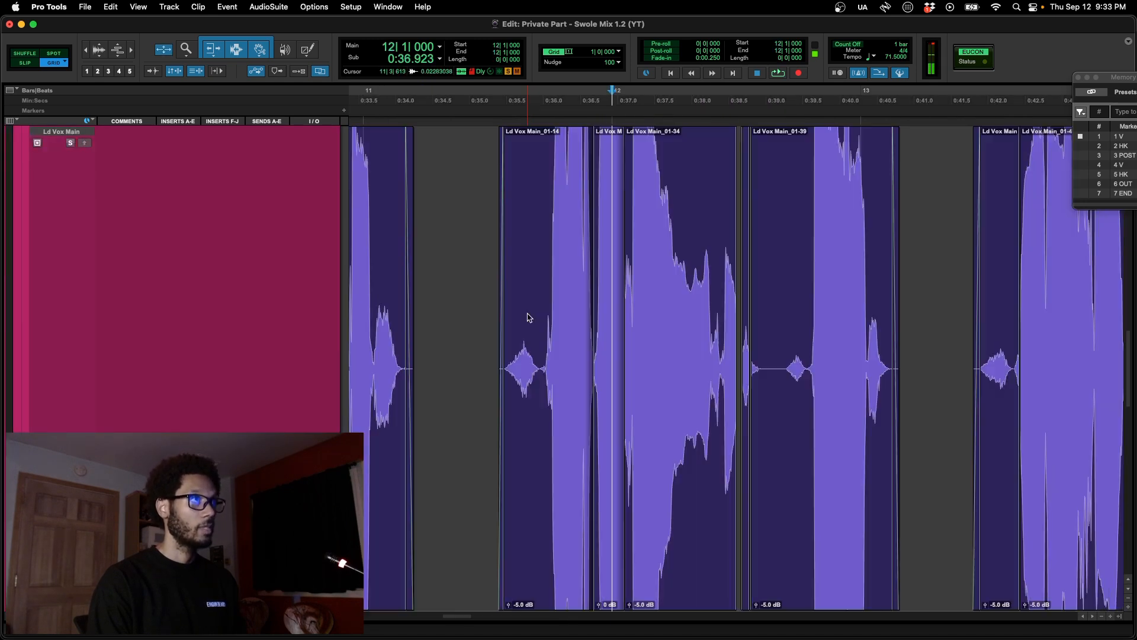
left_click(660, 438)
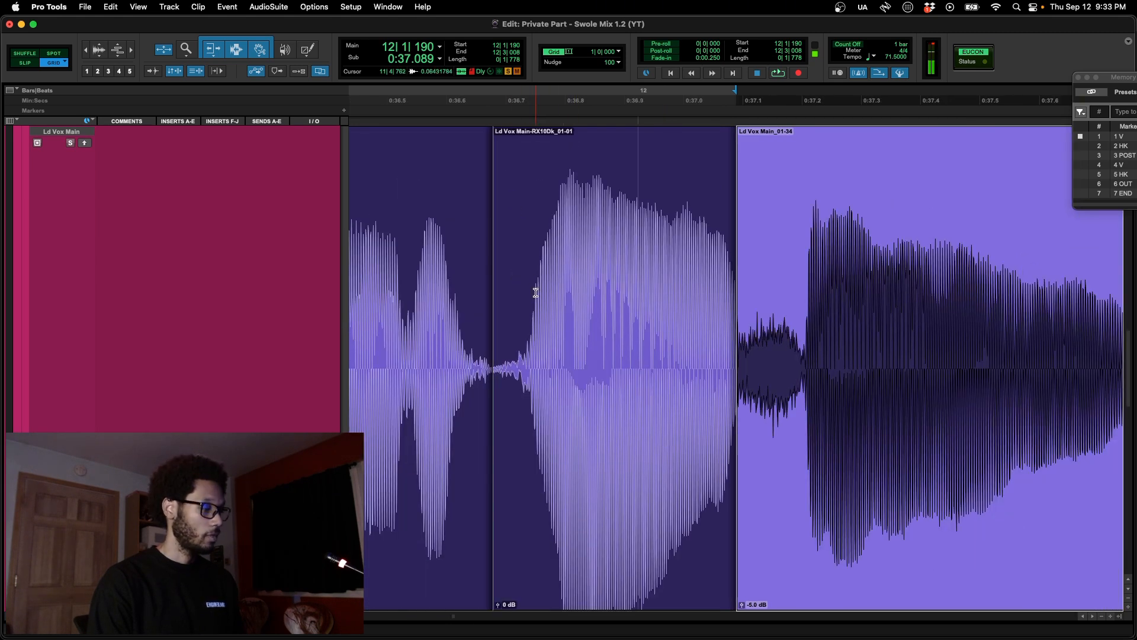
Step: Zoom back out to the whole verse, adjust the waveform height and return Ld Vox Main C to waveform view
key("e")
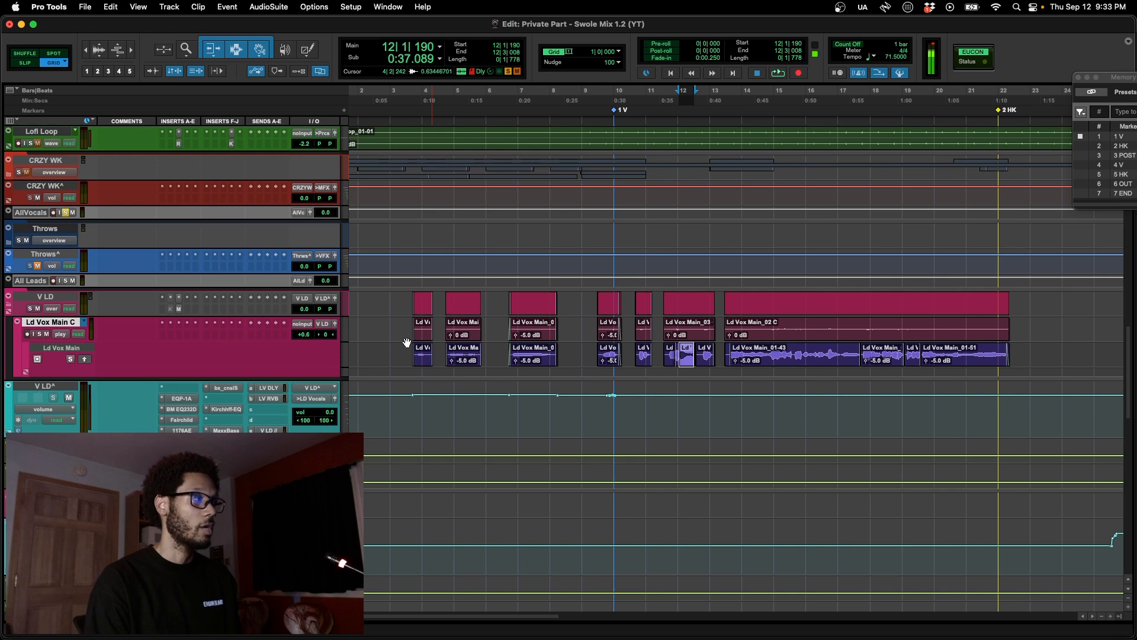
key("super+alt+bracketright")
key("super+alt+bracketright")
key("super+alt+bracketright")
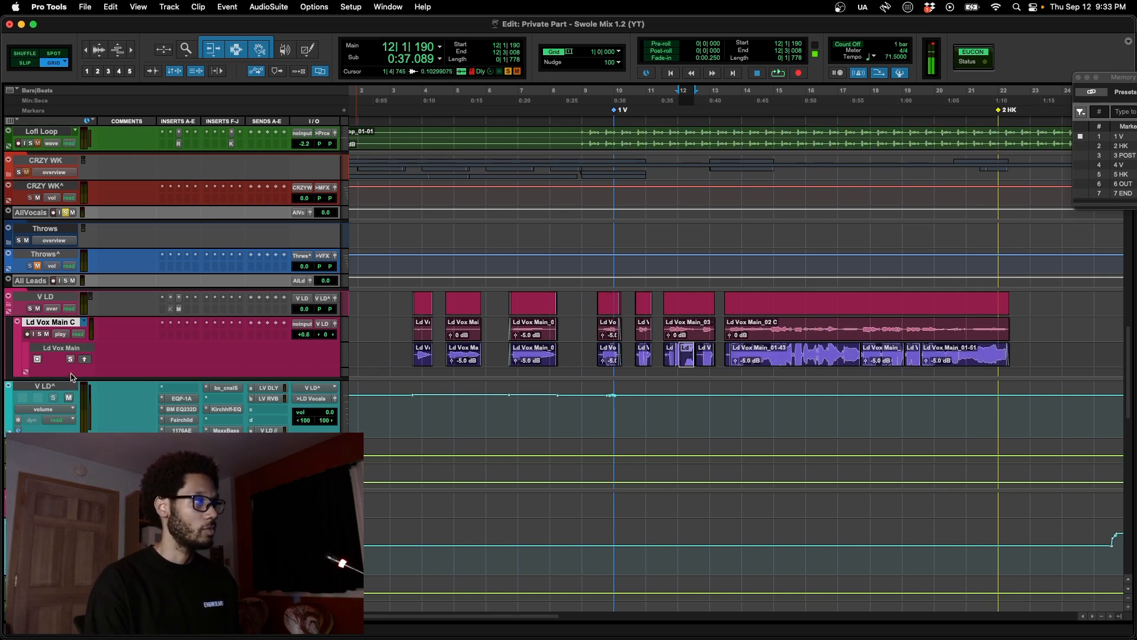
key("ctrl+super+Left")
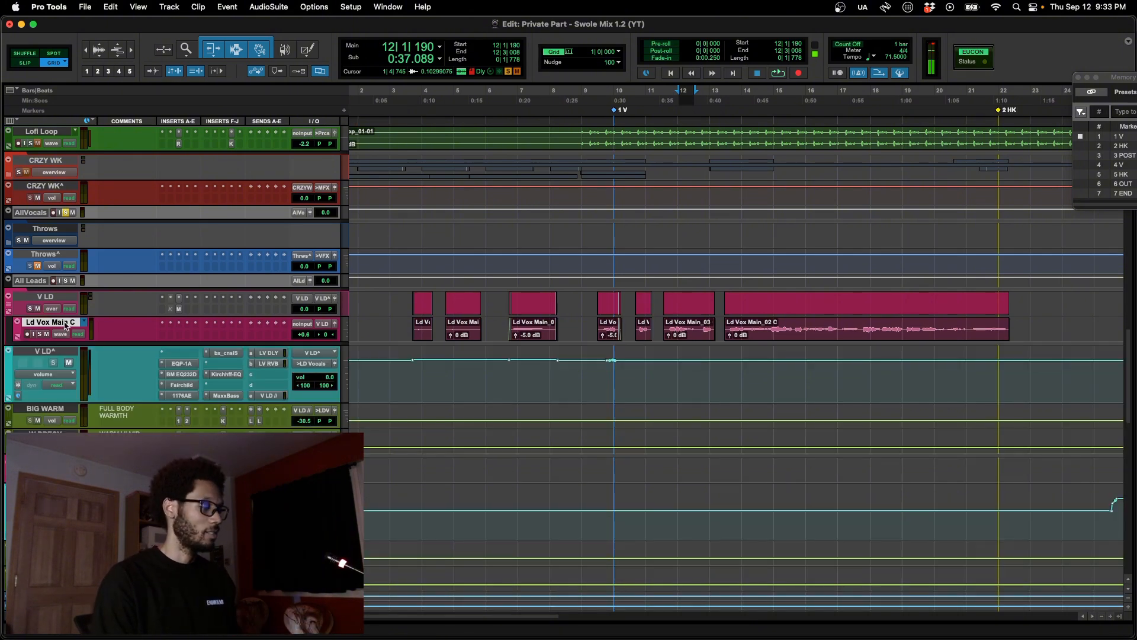
Step: Consult the lesson plan, then place the edit cursor at bar 10 on Wide Kick and zoom in to compare kick, bass and drum timing
key("super+Tab")
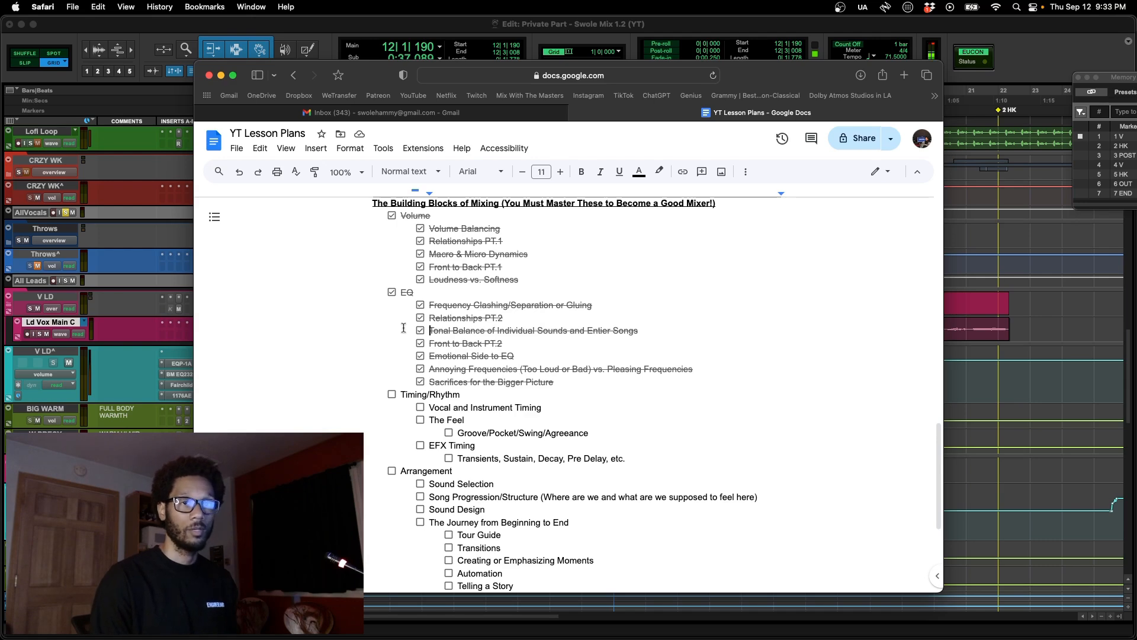
key("super+Tab")
scroll(660, 237, "up", 15)
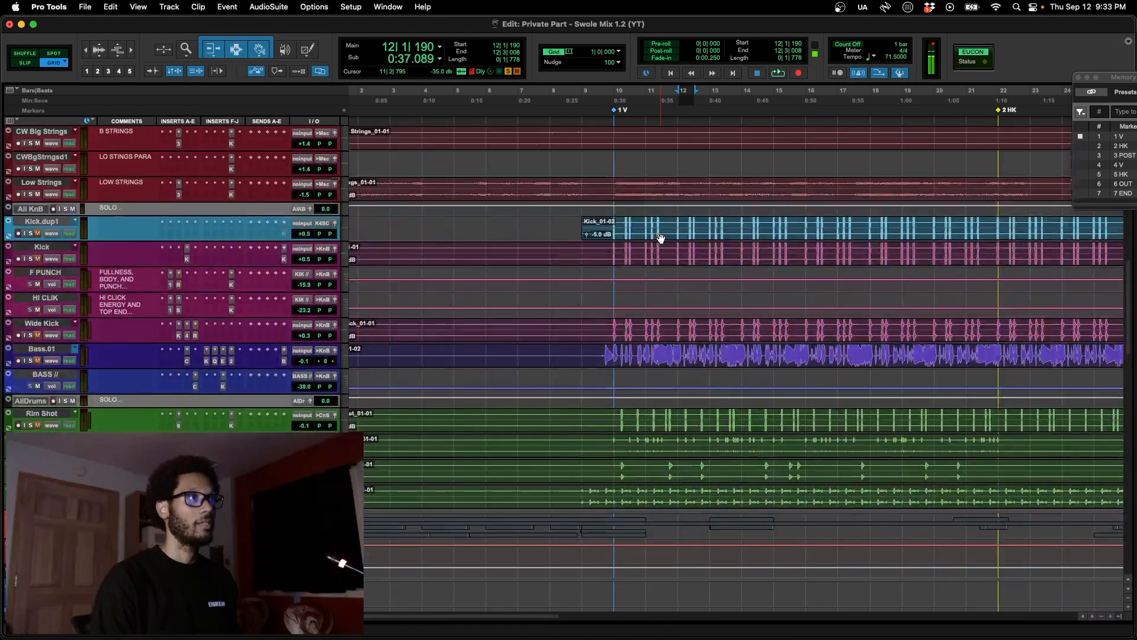
left_click(616, 327)
scroll(616, 327, "down", 5)
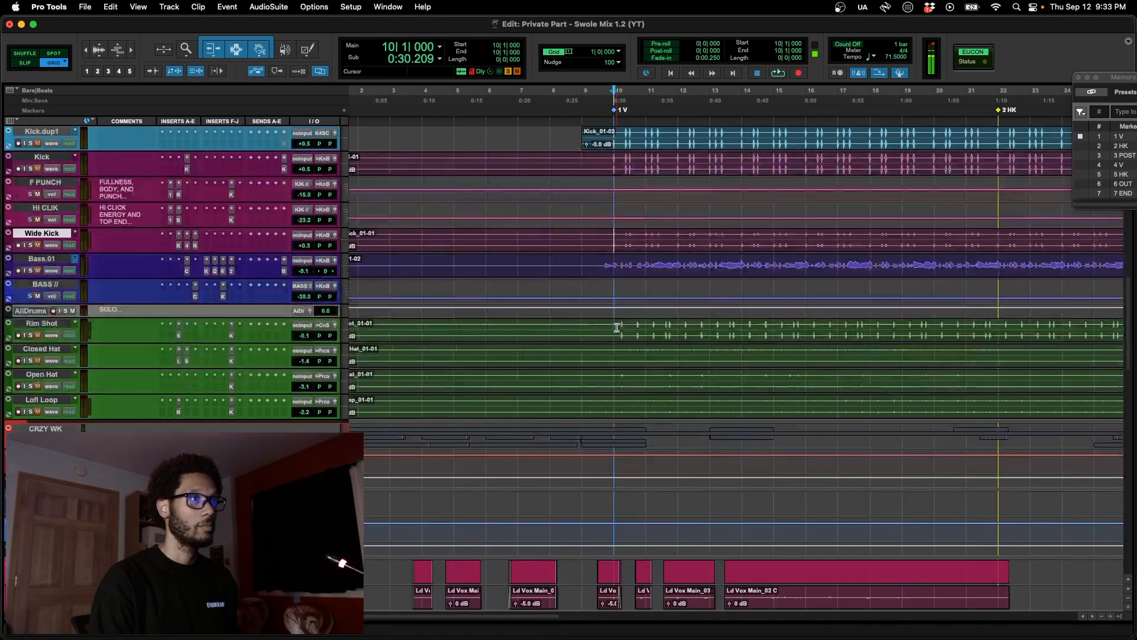
key("super+bracketright")
key("super+bracketright")
key("super+bracketright")
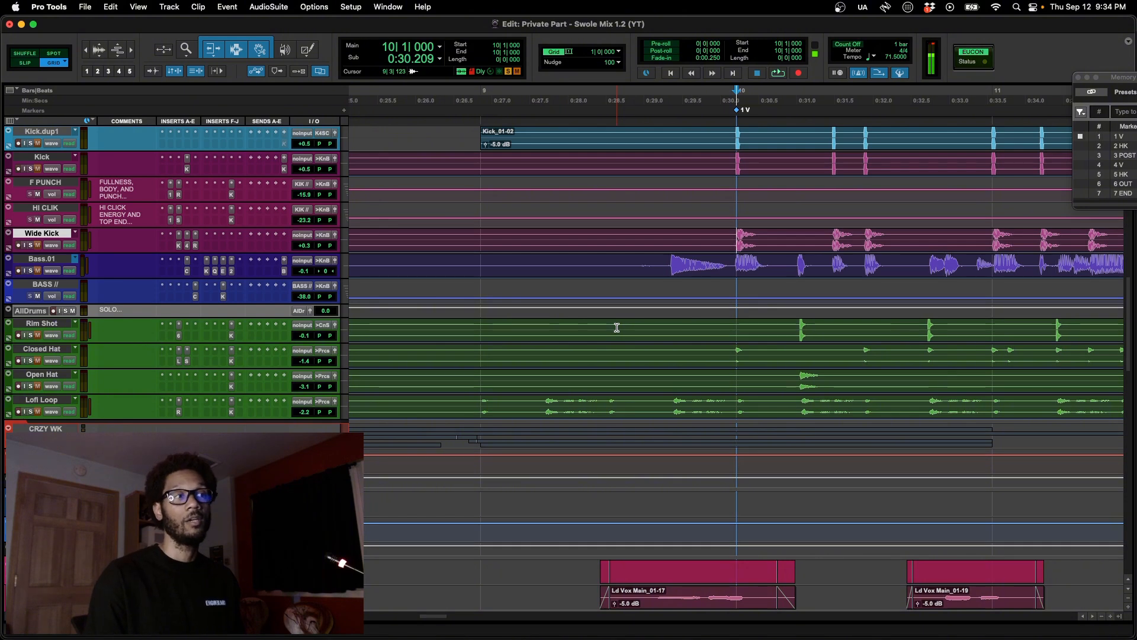
Step: Review the Timing/Rhythm topics in the lesson plan and return to Pro Tools to view the music and drum tracks from bar 1
key("super+Tab")
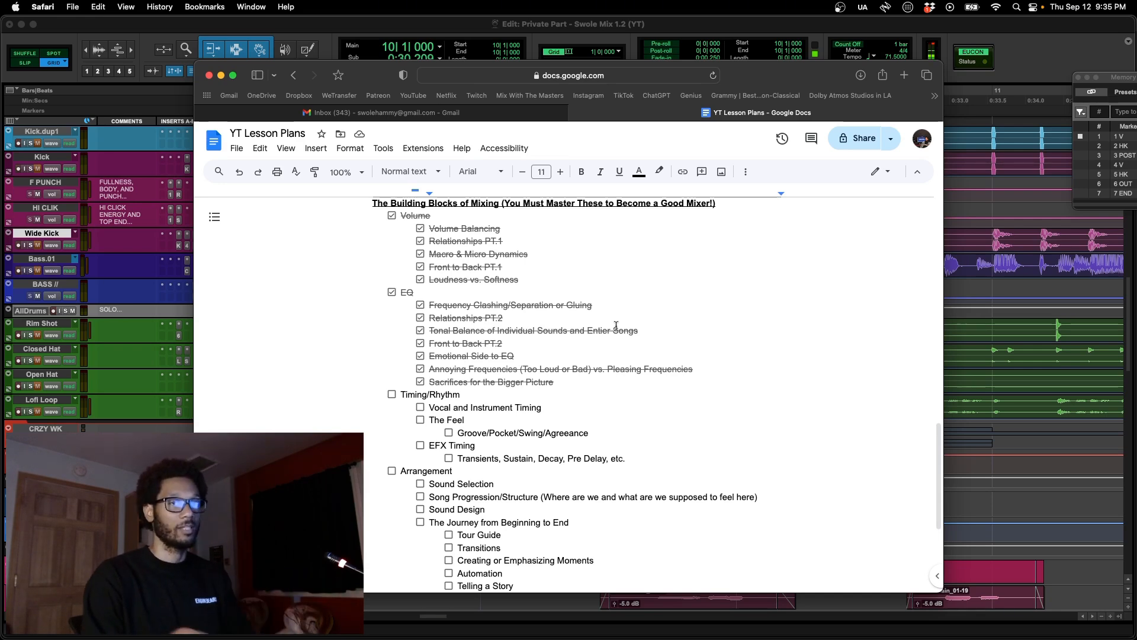
left_click(928, 33)
scroll(884, 257, "up", 6)
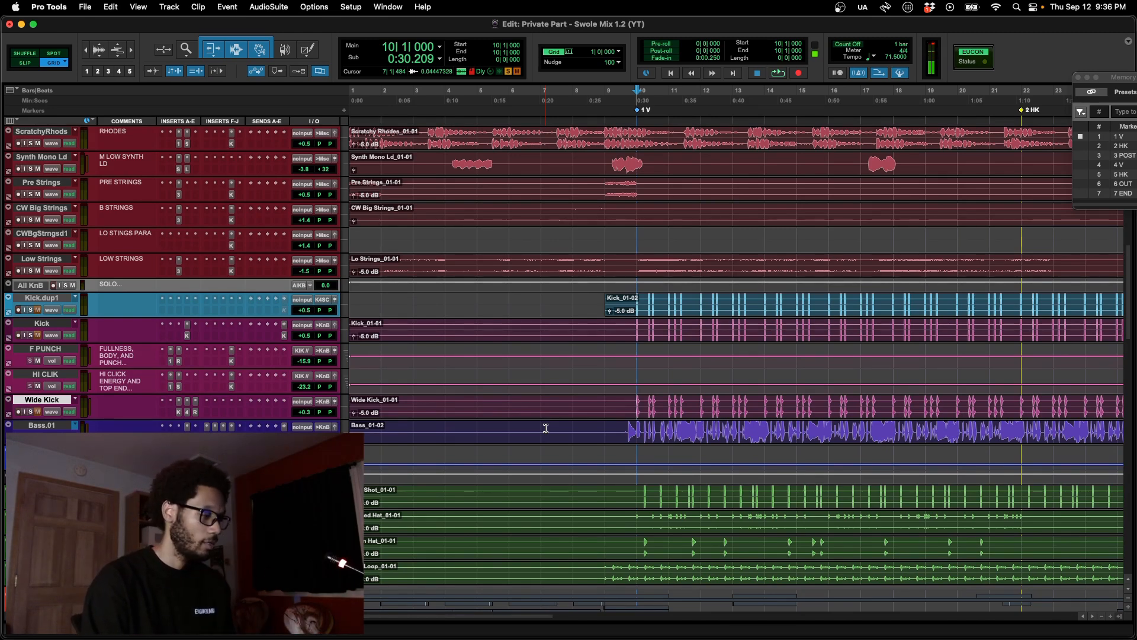
Step: Check off "Vocal and Instrument Timing", "The Feel" and "Groove/Pocket/Swing/Agreeance" in the YT Lesson Plans document
key("super+Tab")
left_click(421, 420)
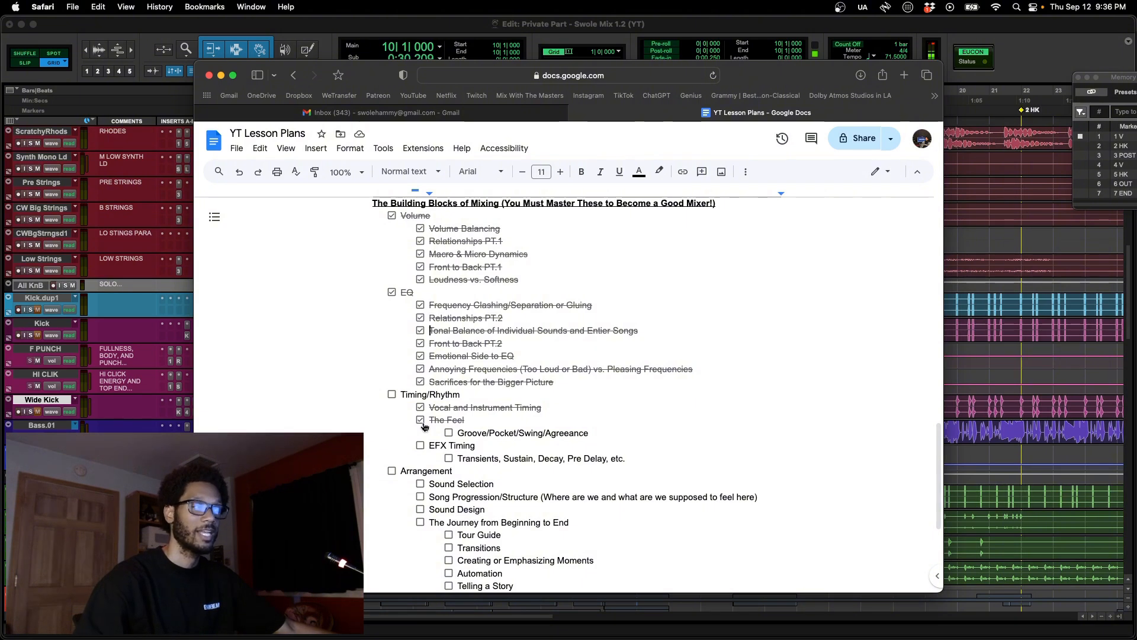
left_click(448, 433)
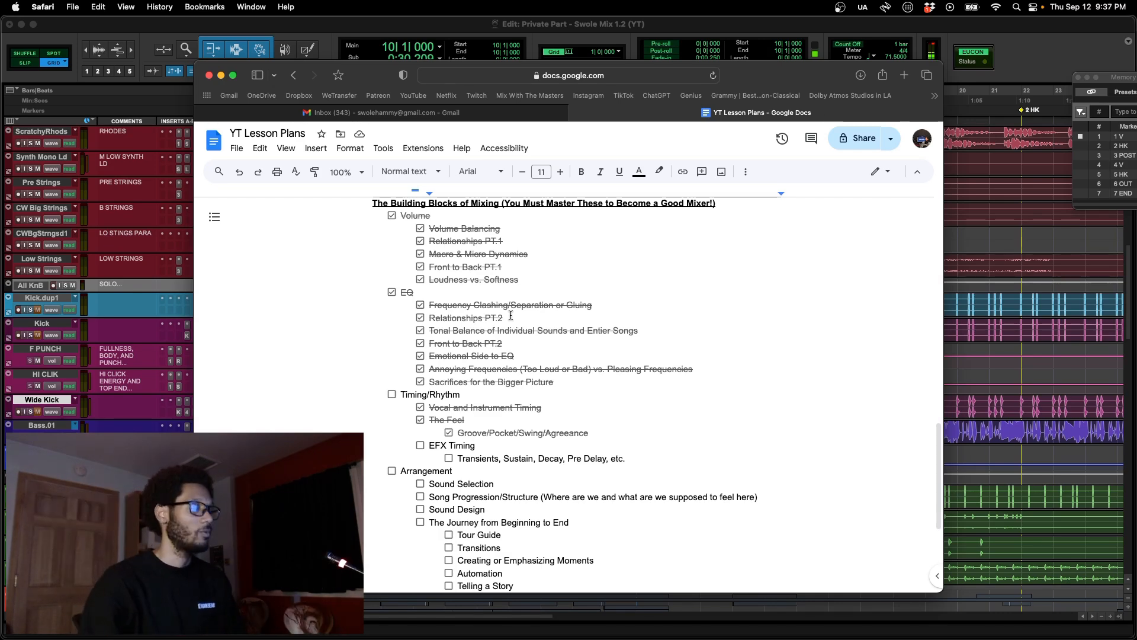
Step: Return to the Pro Tools Mix window, solo All Leads and play the lead vocals while viewing their delay and reverb channels
left_click(605, 28)
key("super+equal")
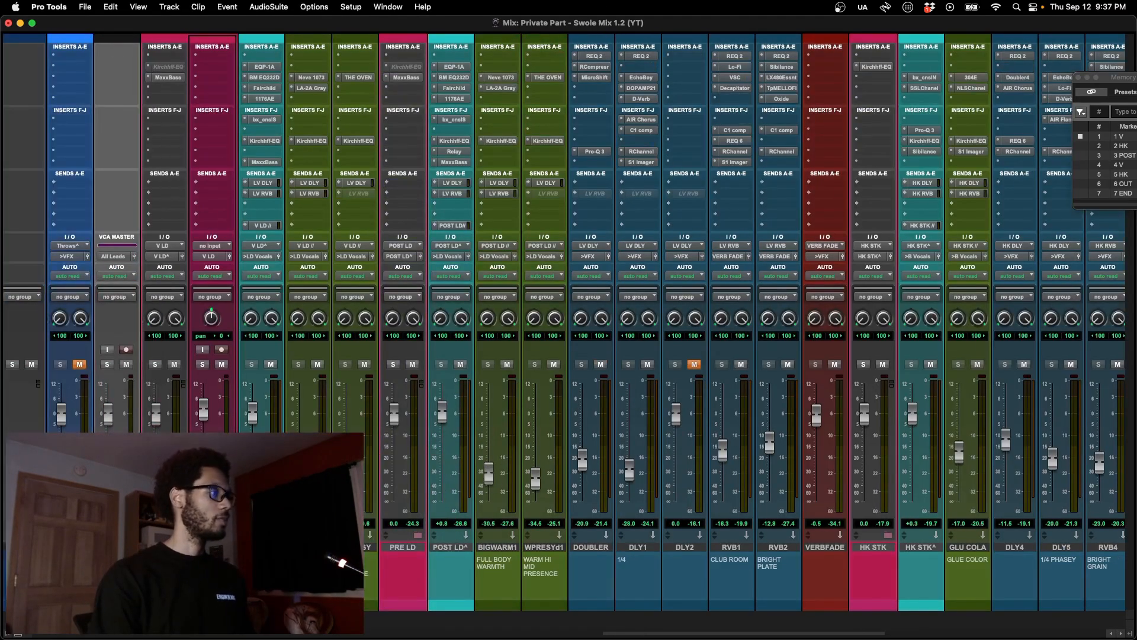
left_click(106, 364)
key("space")
scroll(256, 413, "right", 2)
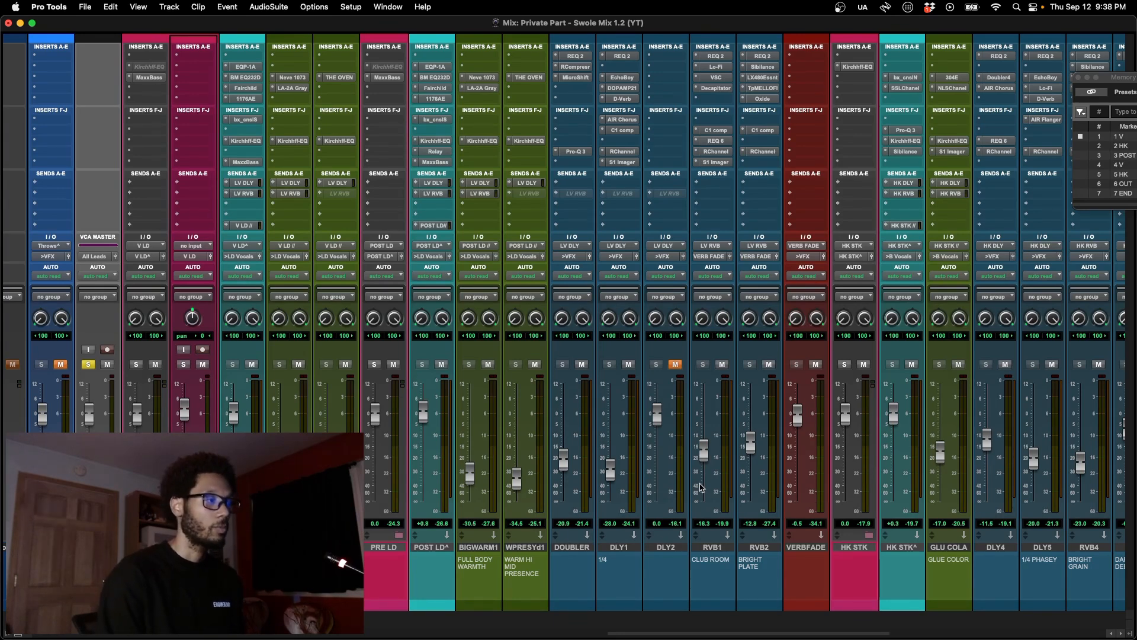
Step: Solo All KnB and All Drums alongside All Leads and play the session while viewing the drum, vocal and delay channels
scroll(580, 450, "left", 2)
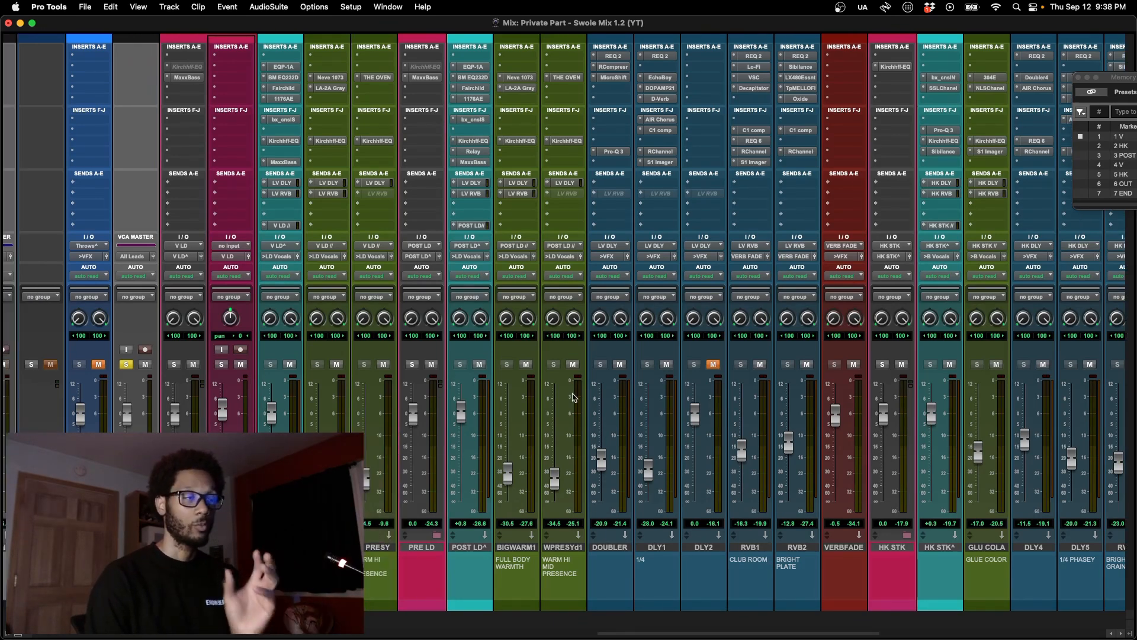
scroll(573, 397, "left", 10)
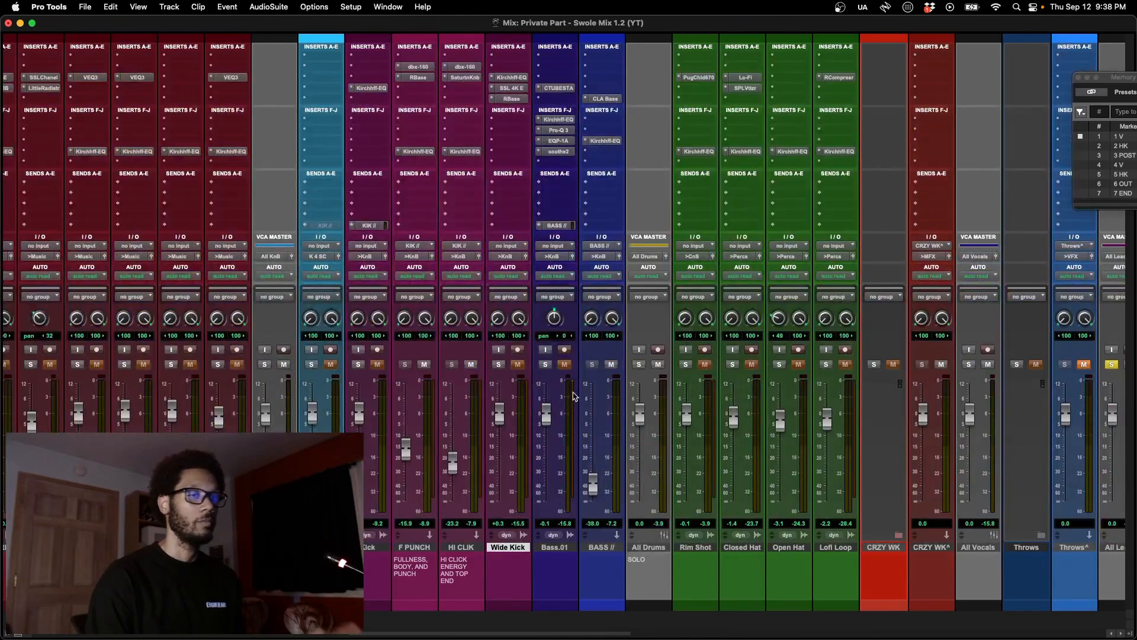
right_click(553, 489)
left_click(553, 490)
scroll(552, 491, "right", 10)
scroll(552, 490, "left", 8)
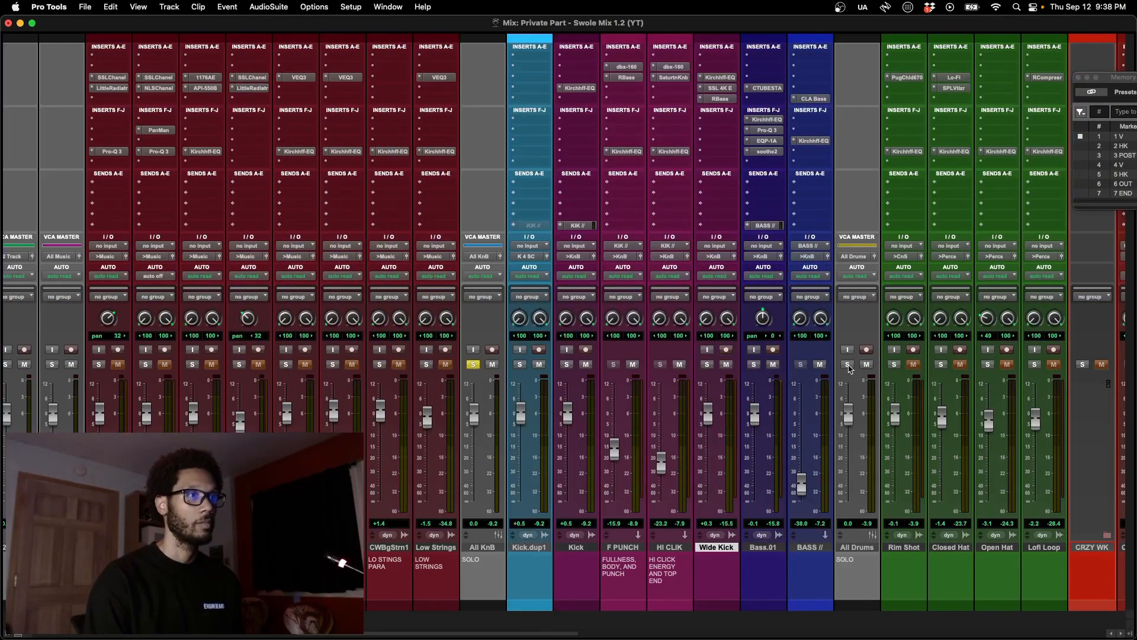
left_click(848, 364)
scroll(818, 391, "right", 5)
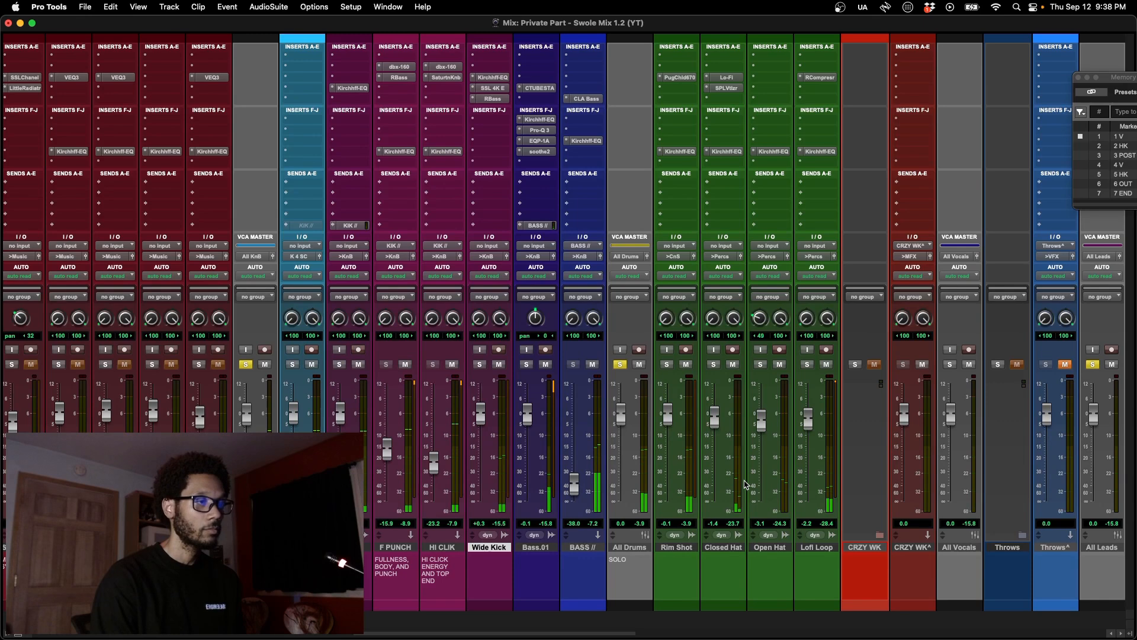
scroll(745, 485, "right", 15)
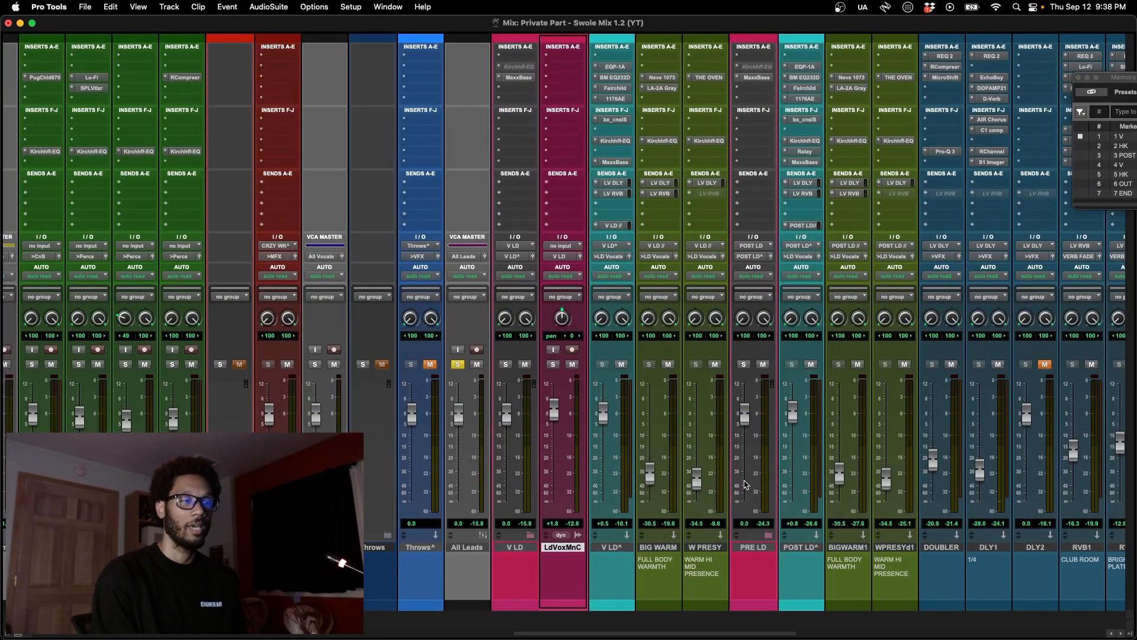
scroll(687, 513, "right", 7)
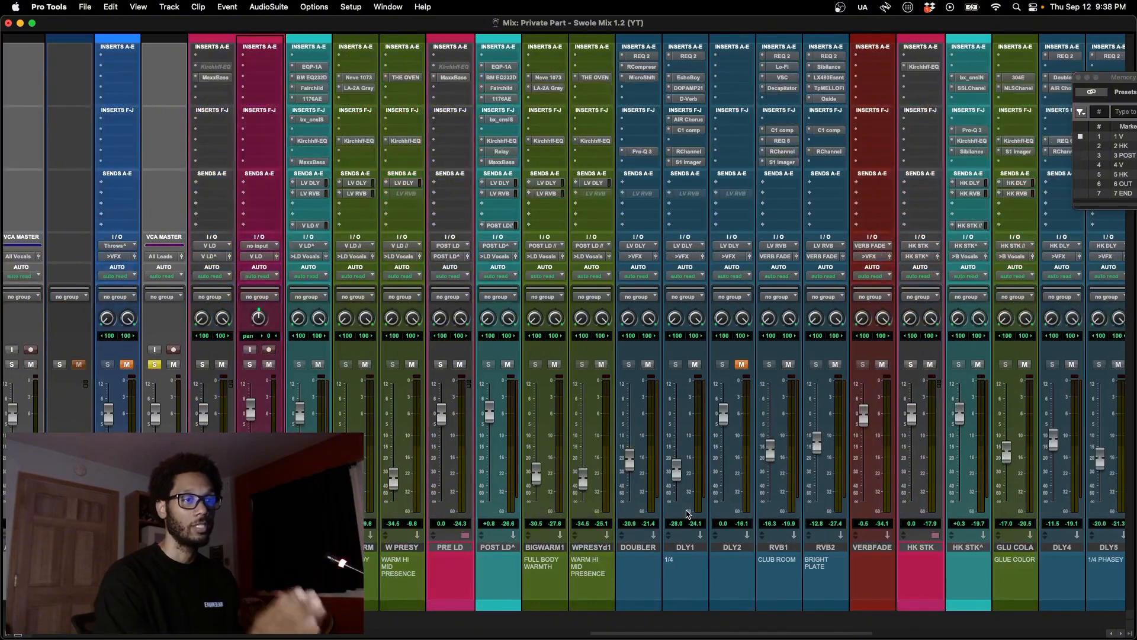
Step: Play the soloed vocals and drums from bar 11 in the Edit window with bars 11 to 15 enlarged, and stop playback
key("super+equal")
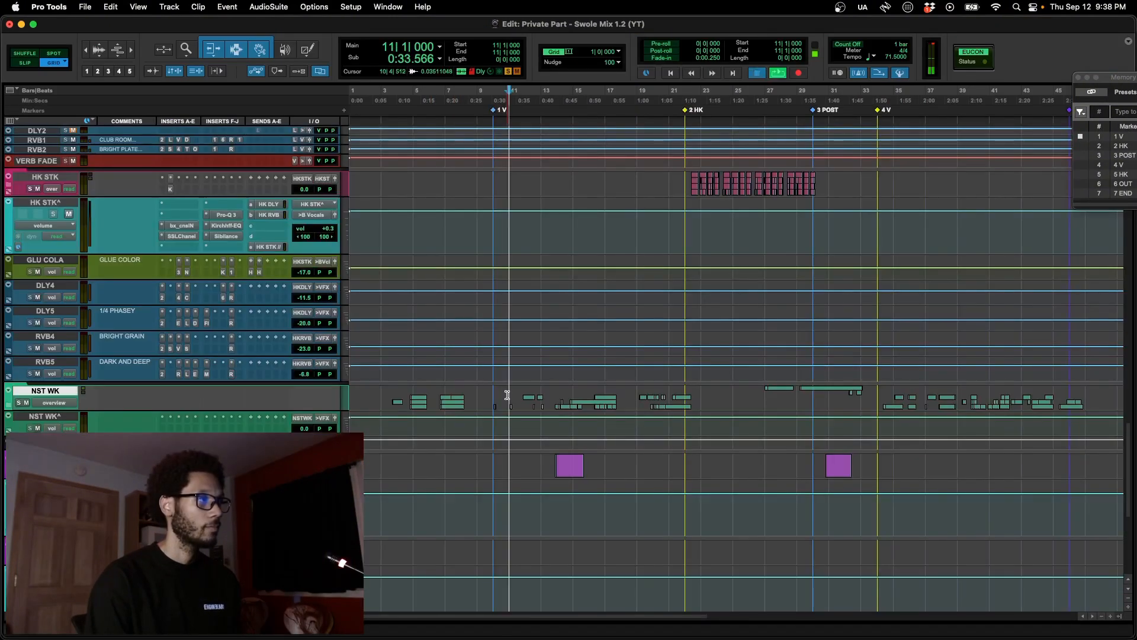
scroll(507, 396, "right", 10)
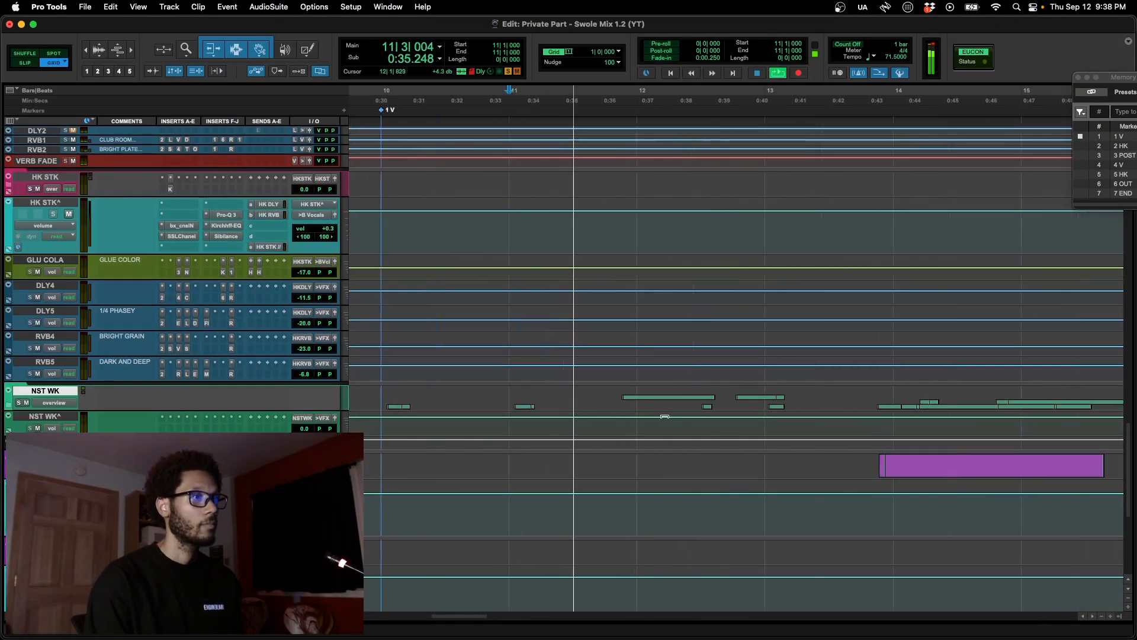
scroll(664, 416, "right", 2)
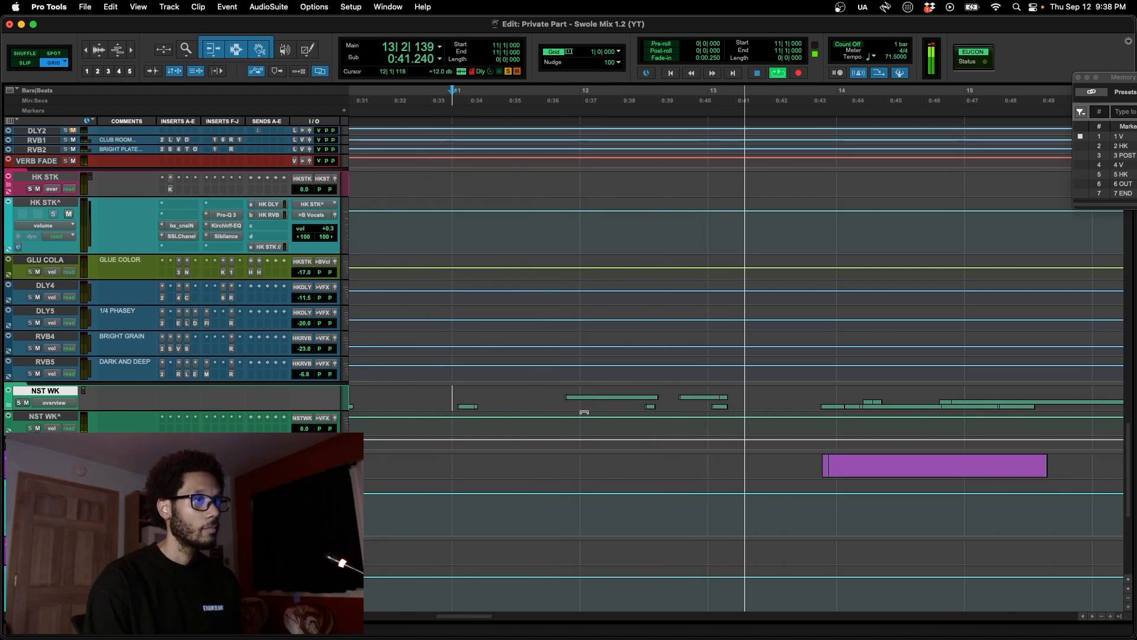
key("space")
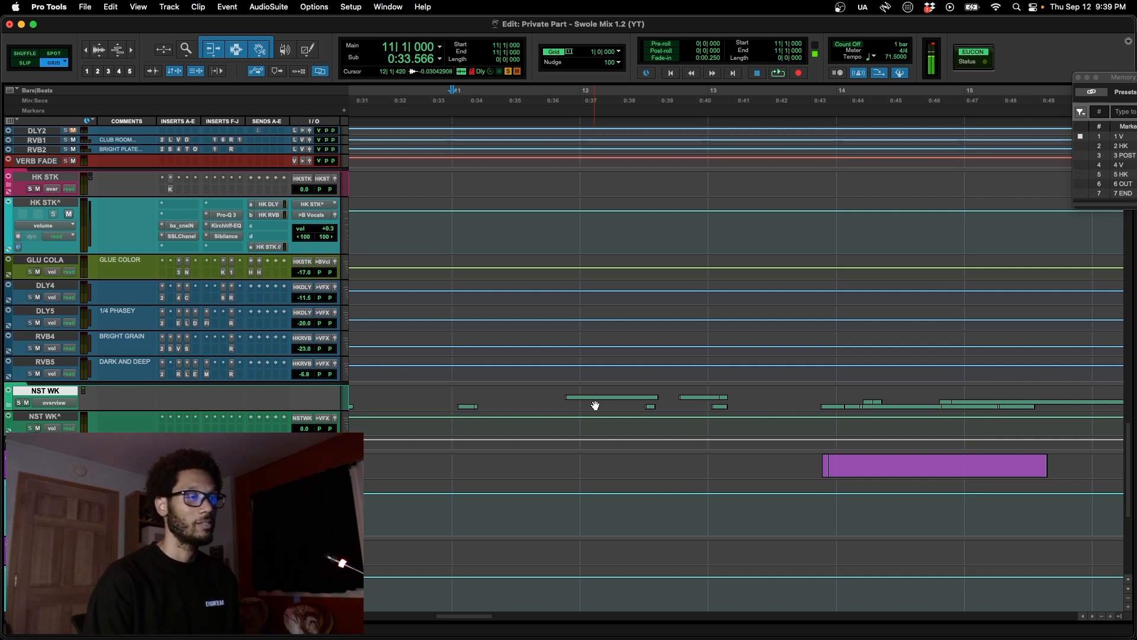
Step: Consult the EFX Timing topic in the lesson plan, and inspect the LX480 Essentials on RVB2 and VerbSuite Classics on RVB1
key("super+Tab")
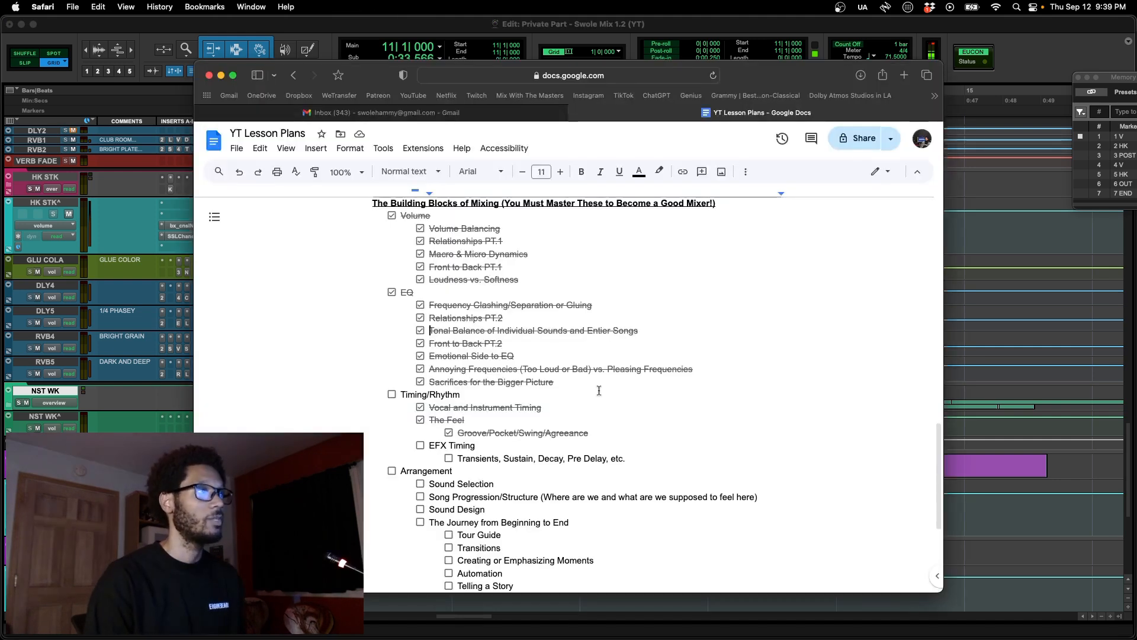
key("super+Tab")
key("super+equal")
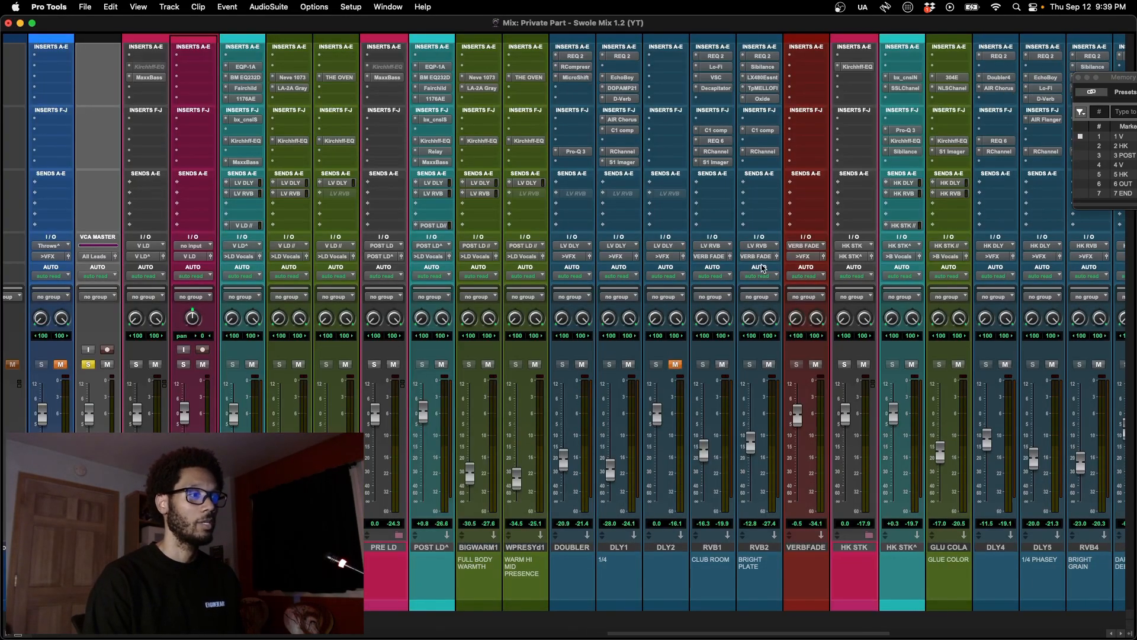
left_click(762, 77)
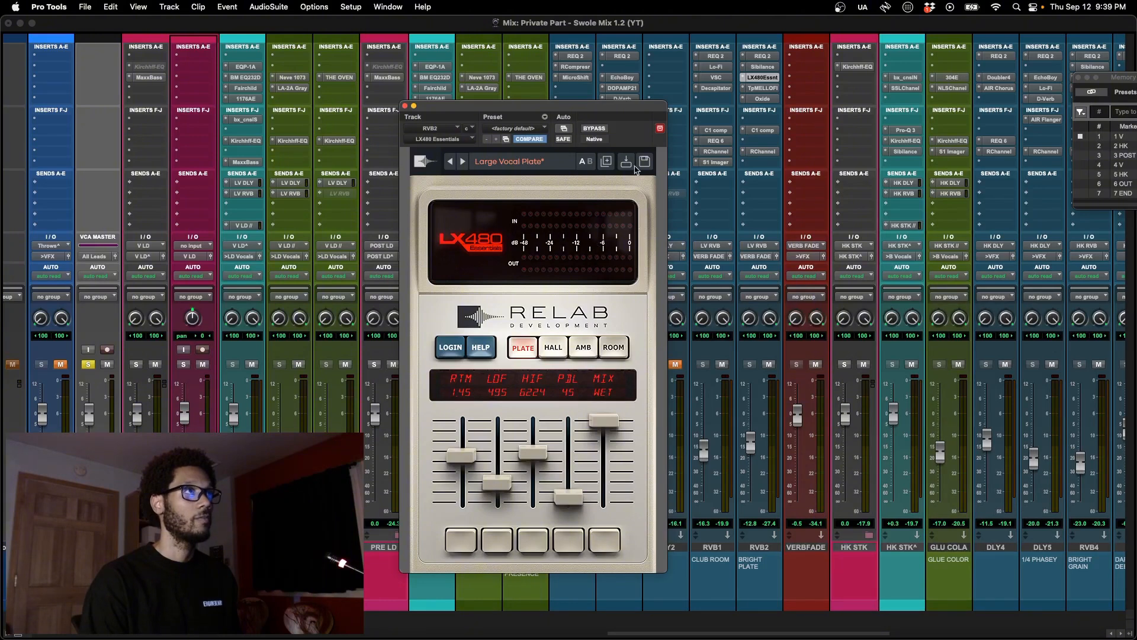
left_click(716, 77)
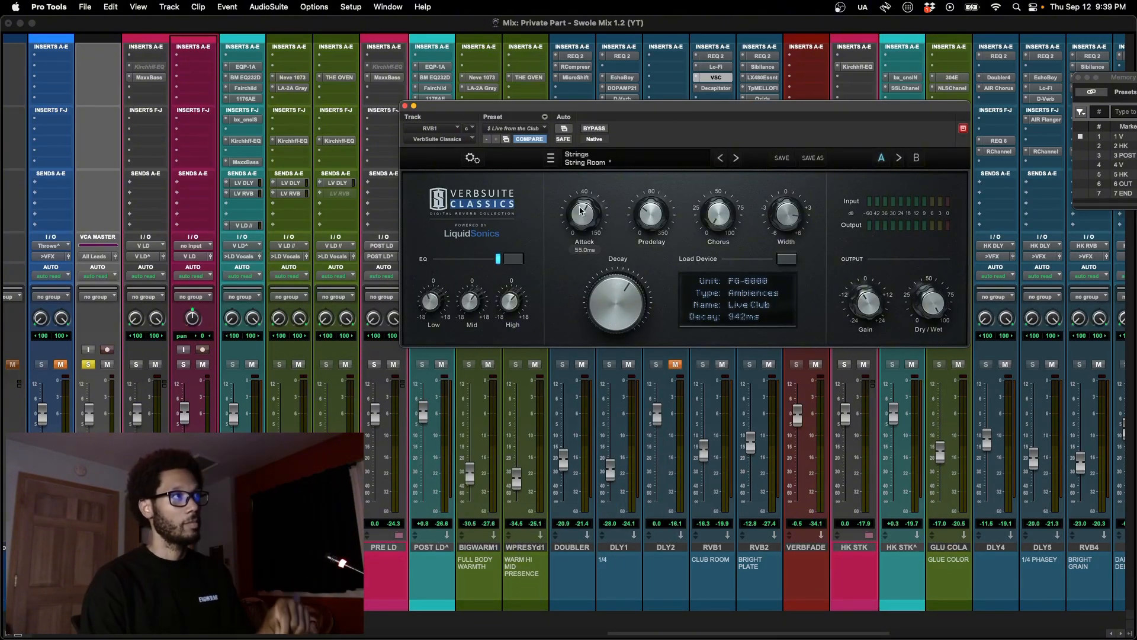
left_click(405, 106)
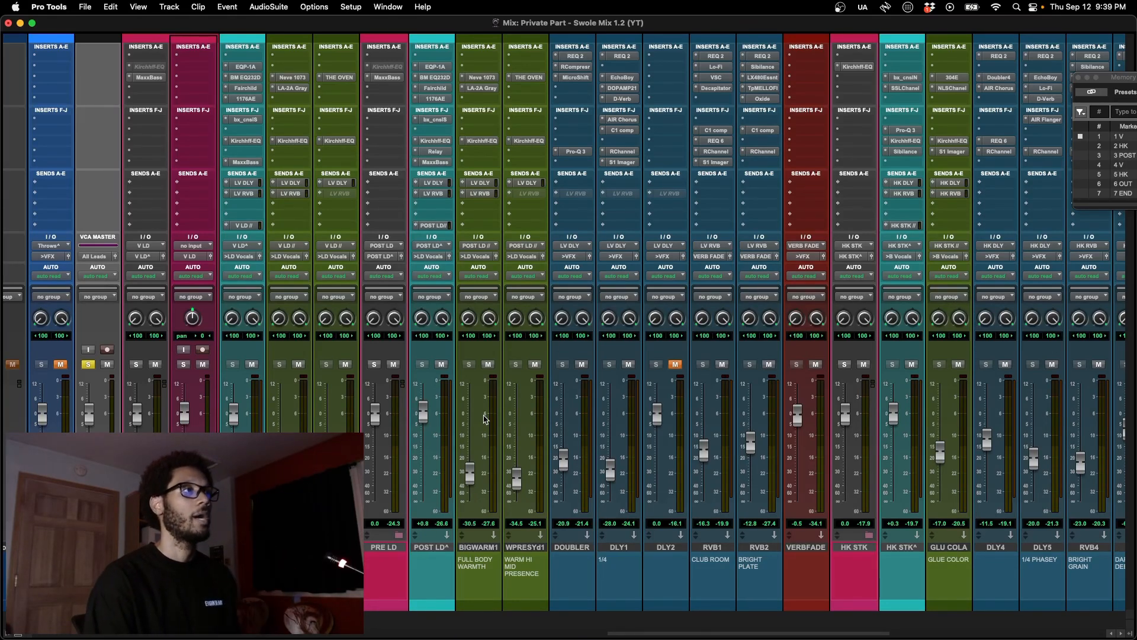
Step: Examine the 1176AE and Fairchild compressors on V LD^ while the lead vocal plays, keeping the 1176AE open above the faders
scroll(484, 419, "left", 1)
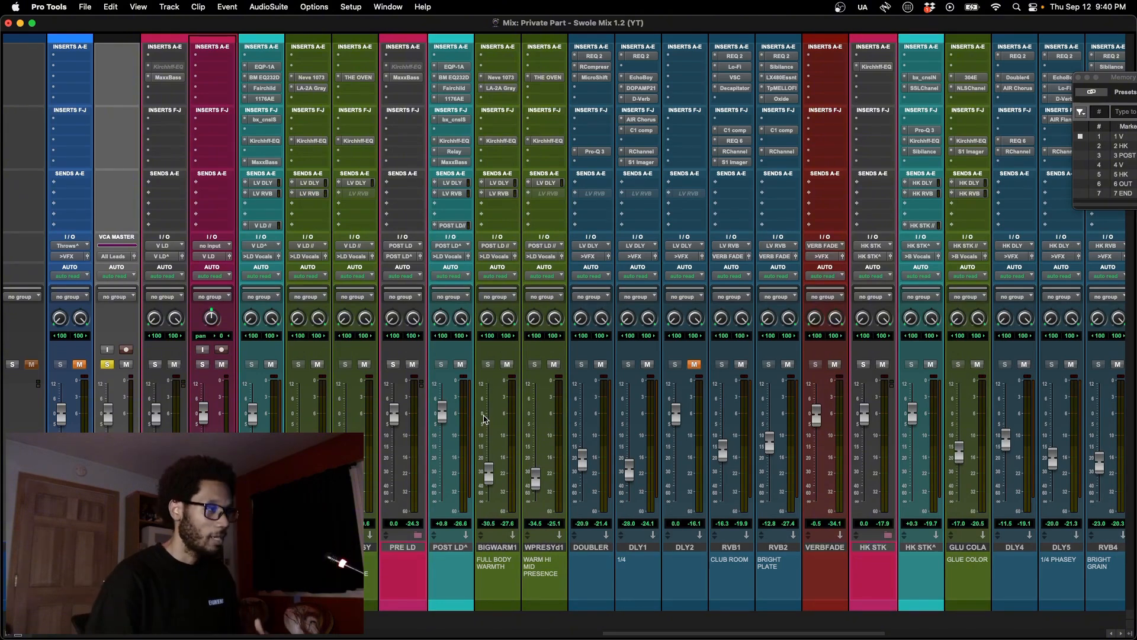
scroll(484, 418, "left", 3)
scroll(484, 418, "left", 3)
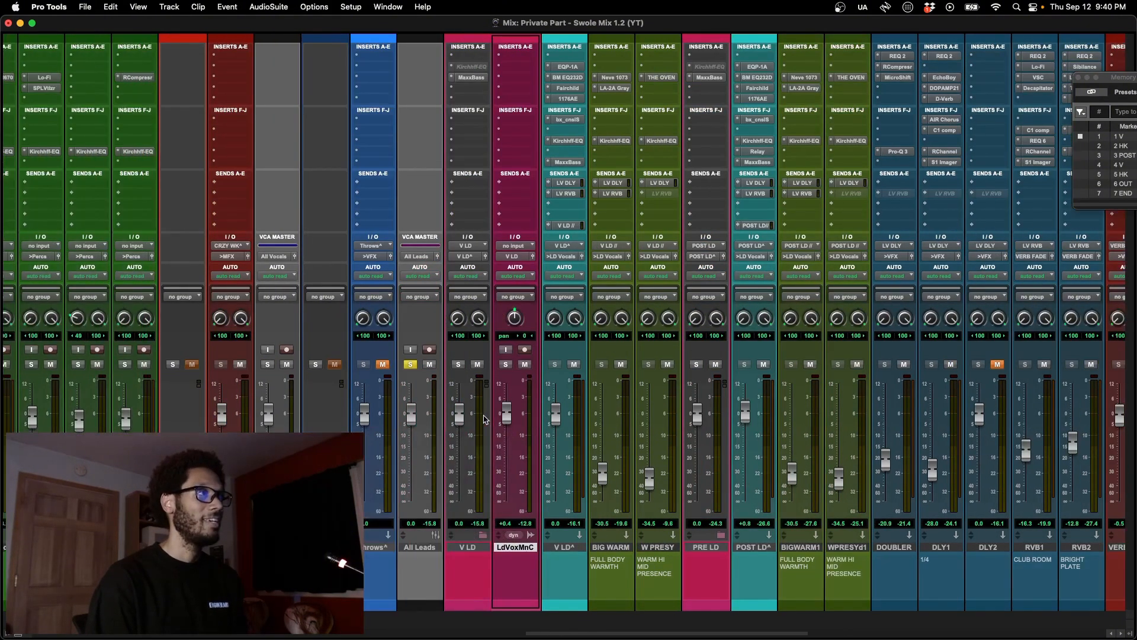
left_click(568, 99)
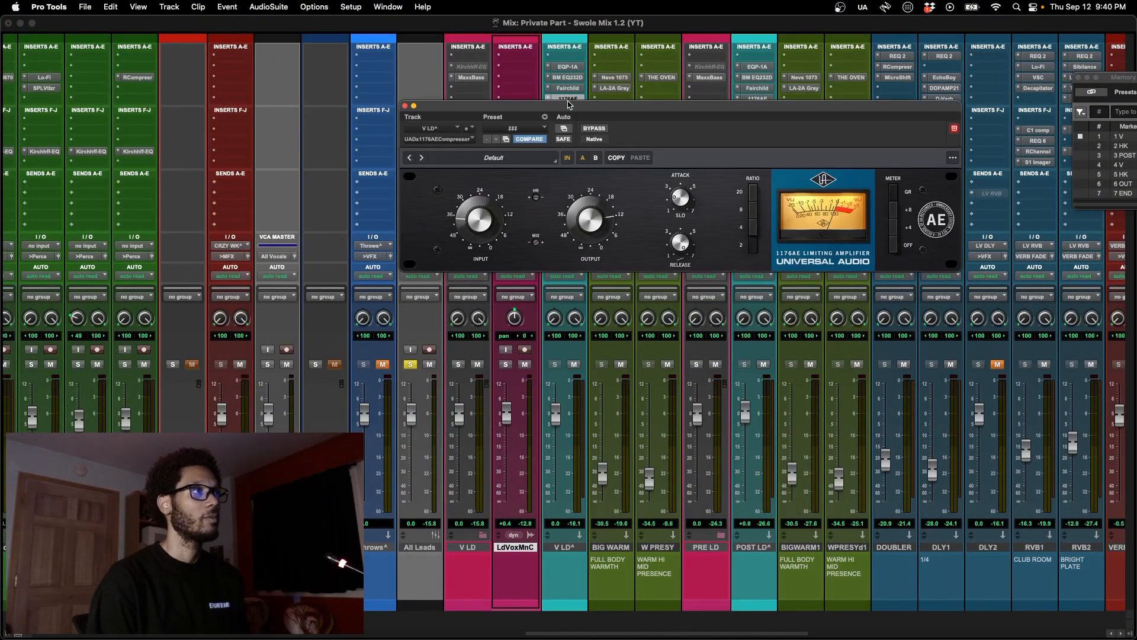
left_click_drag(633, 105, 620, 183)
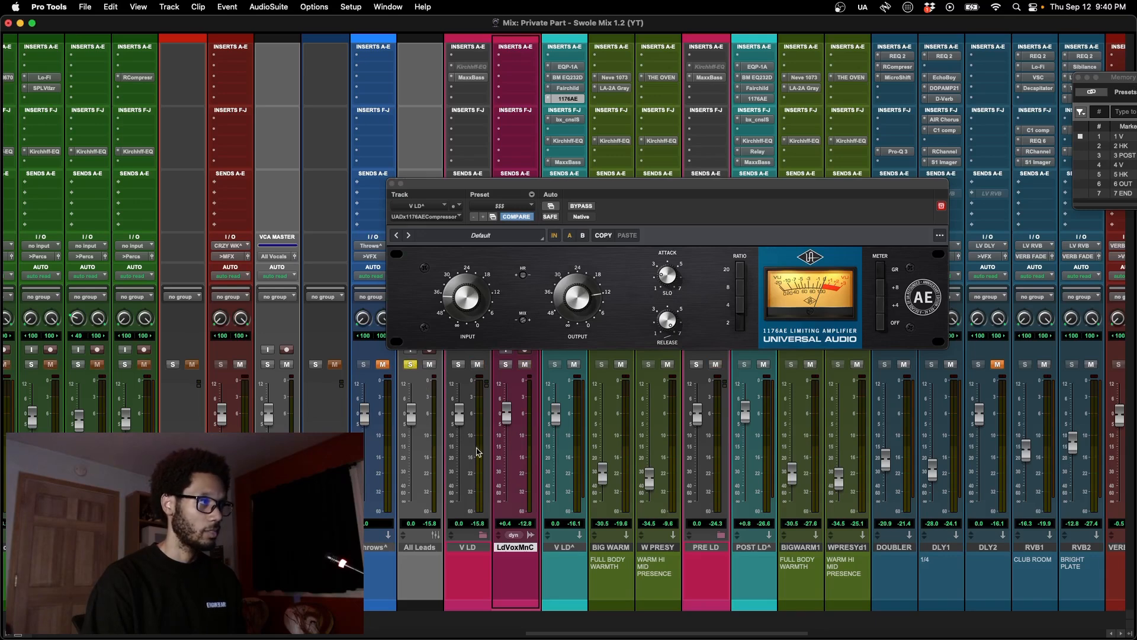
left_click_drag(616, 186, 565, 186)
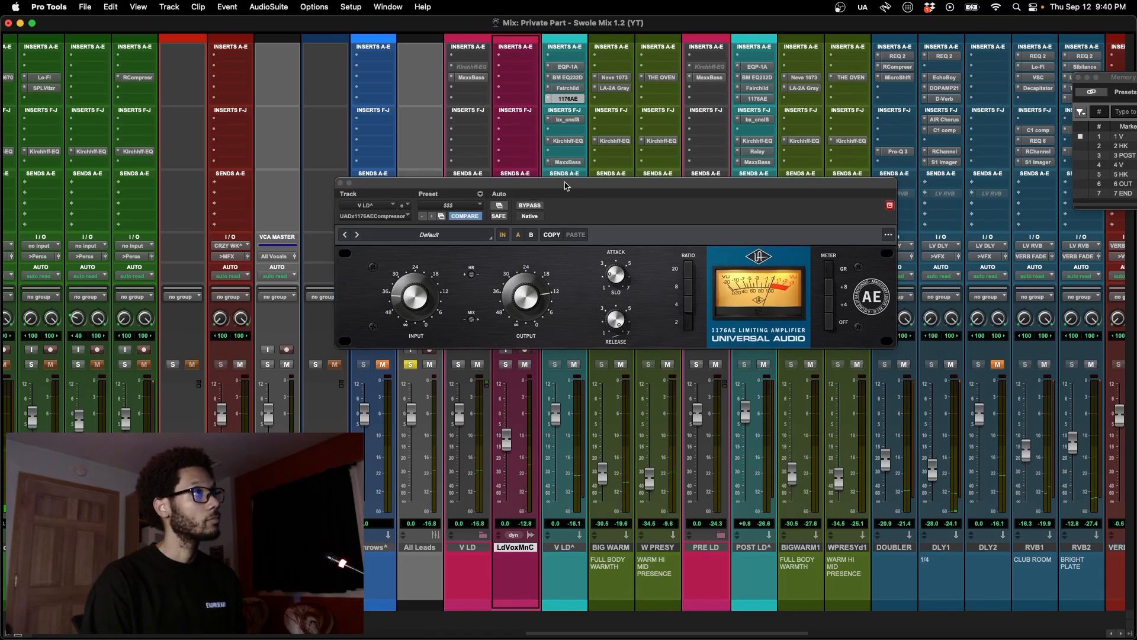
left_click(567, 88)
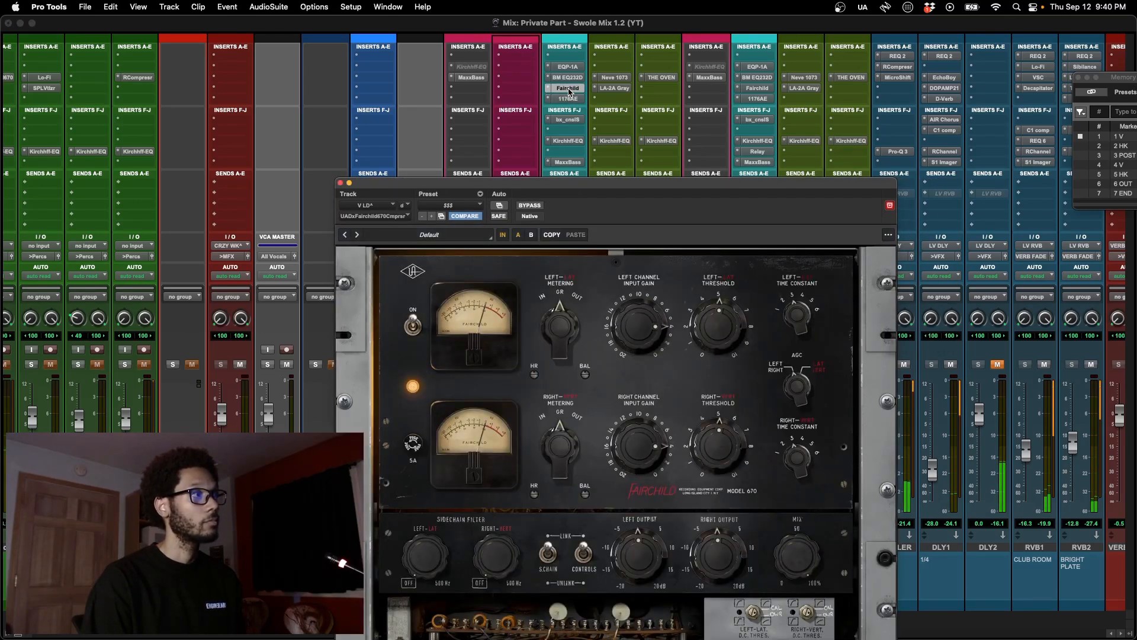
left_click(568, 99)
left_click_drag(592, 193, 594, 186)
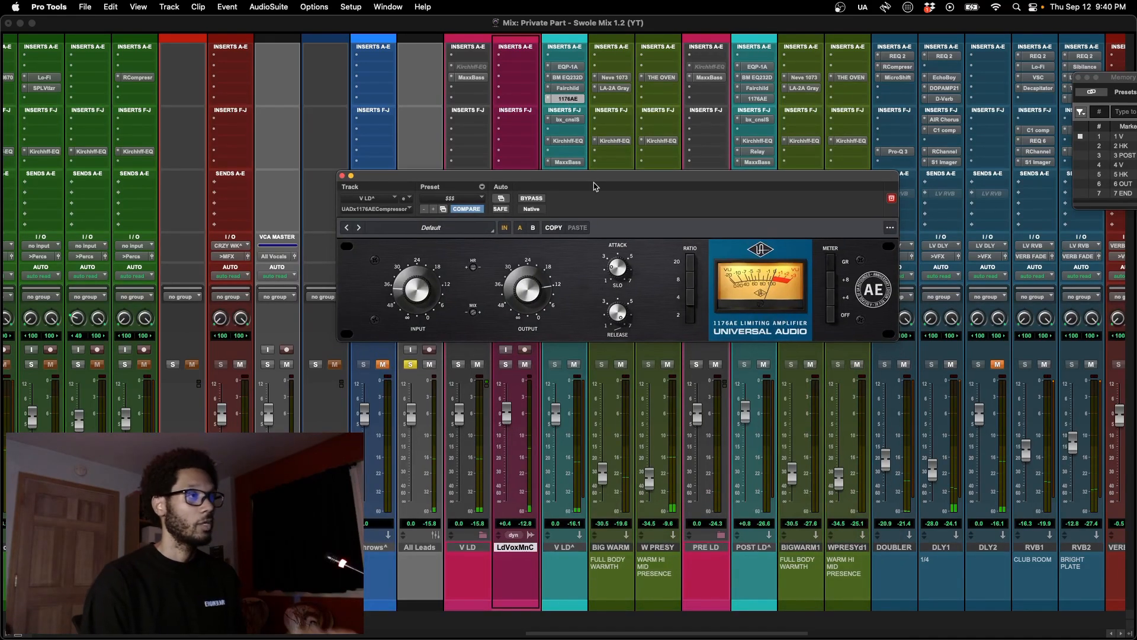
Step: Collapse the V LD folder track in the mixer, consult the lesson plan, and return to Pro Tools
left_click(481, 535)
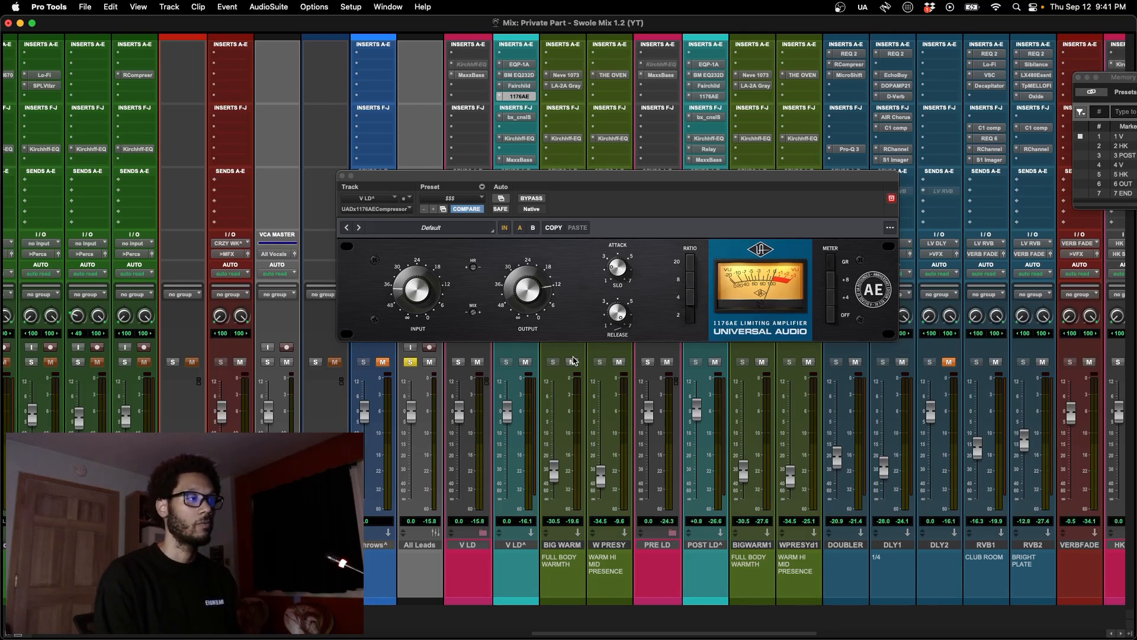
key("super+Tab")
key("super+Tab")
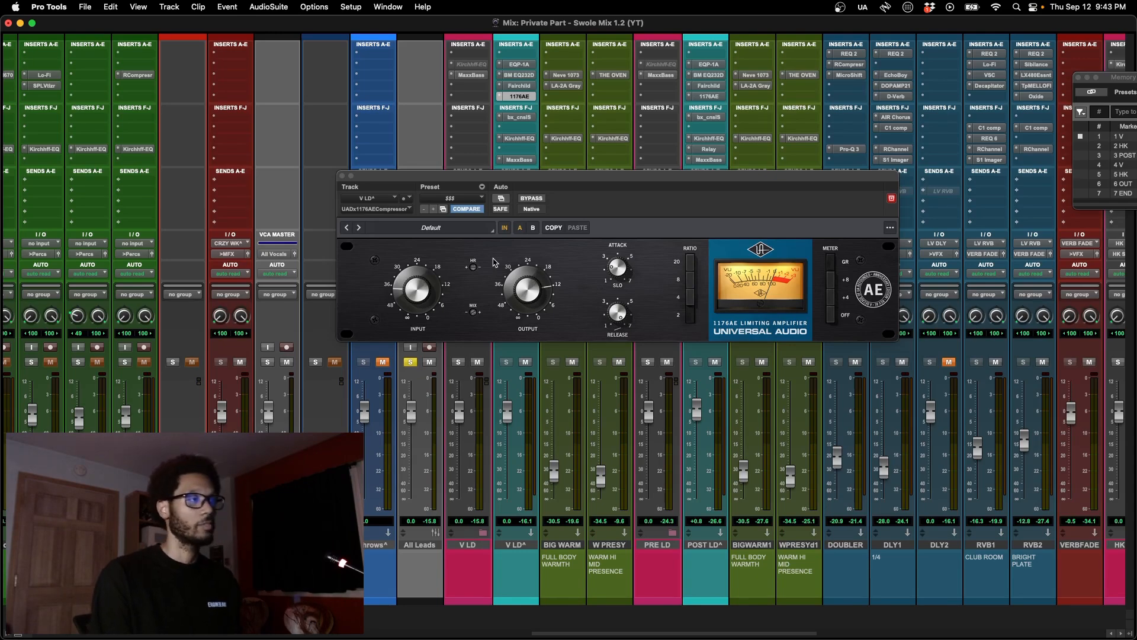
key("super+Tab")
key("super+Tab")
Step: Play the full mix from 2 HK while examining Comp DIODE-609 on >2 Track and the Bus Compressor 2 timing controls on PreMaster
scroll(851, 498, "right", 15)
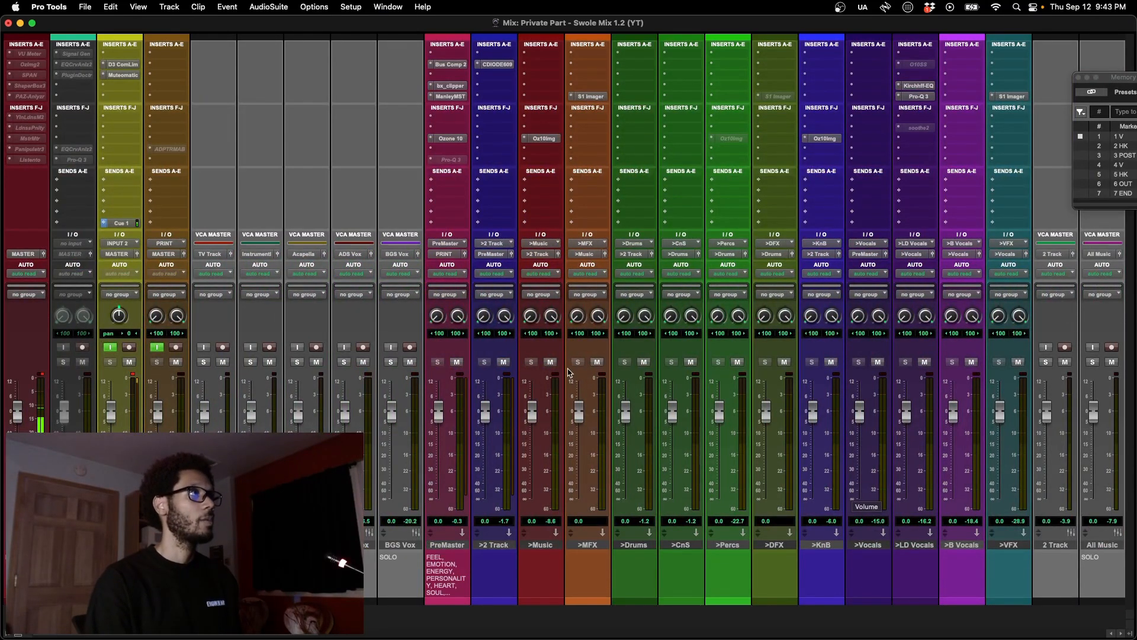
left_click(498, 65)
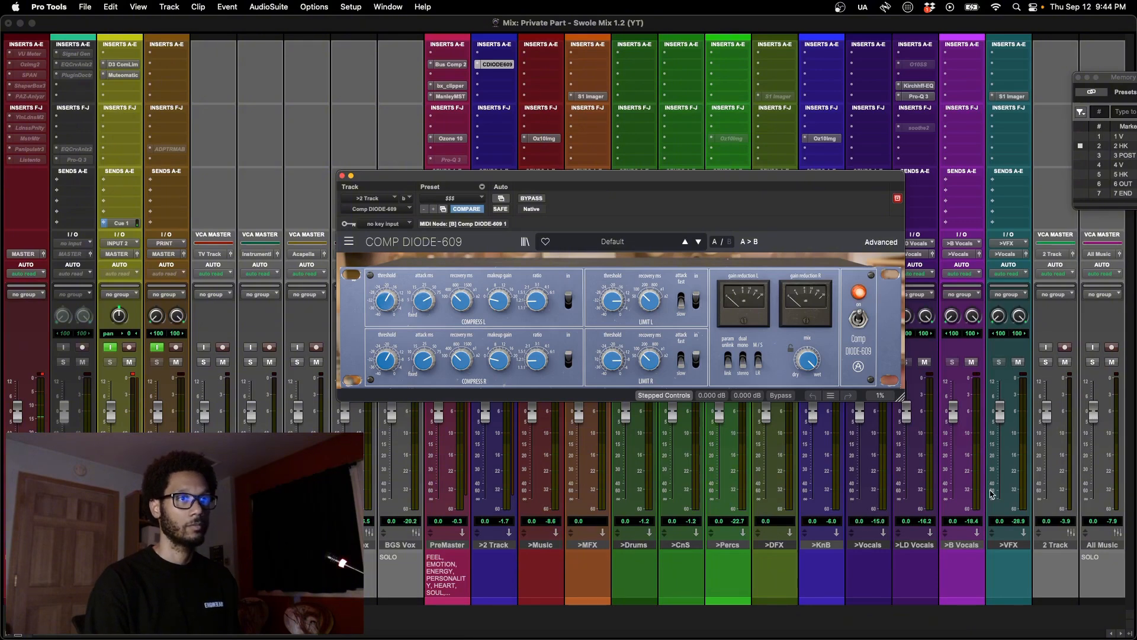
key("space")
left_click(1044, 365)
scroll(691, 462, "right", 2)
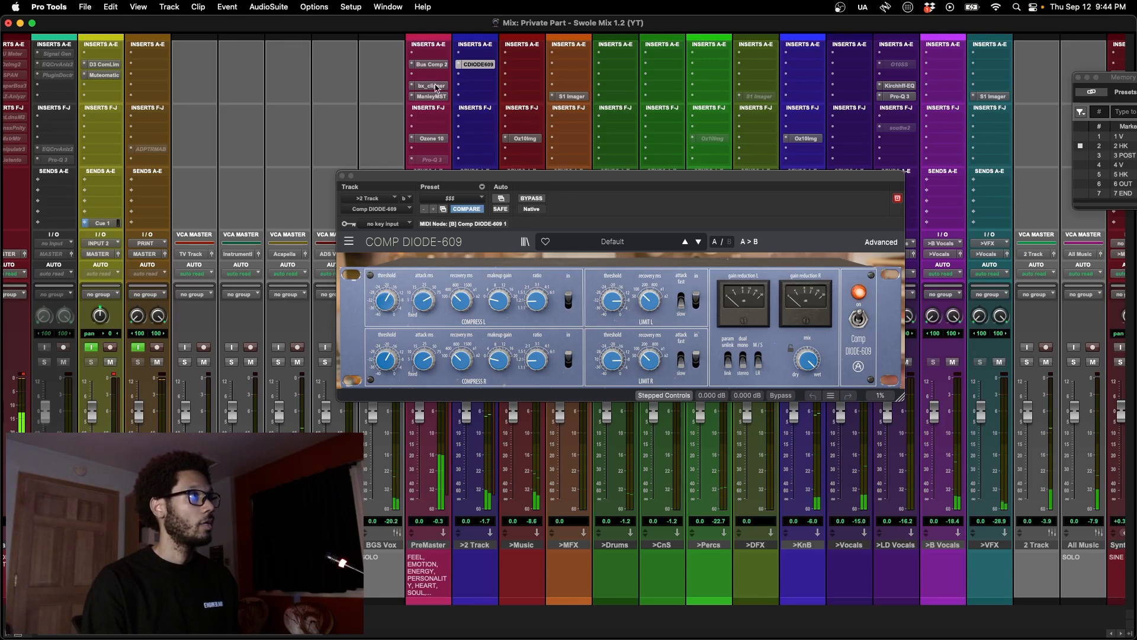
left_click(432, 64)
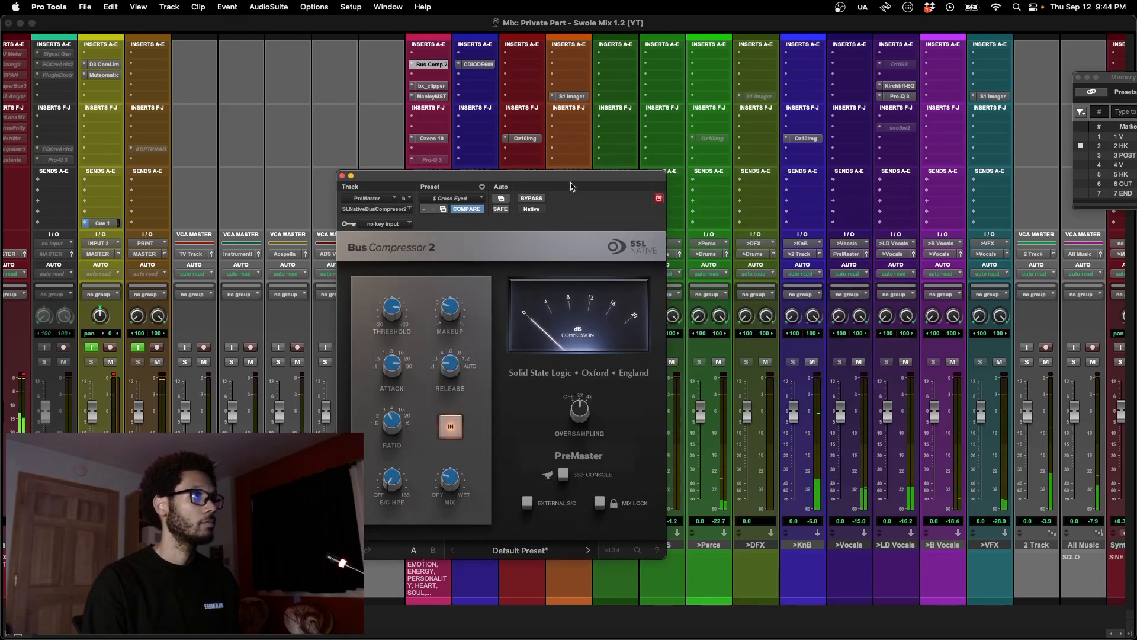
left_click_drag(577, 179, 700, 141)
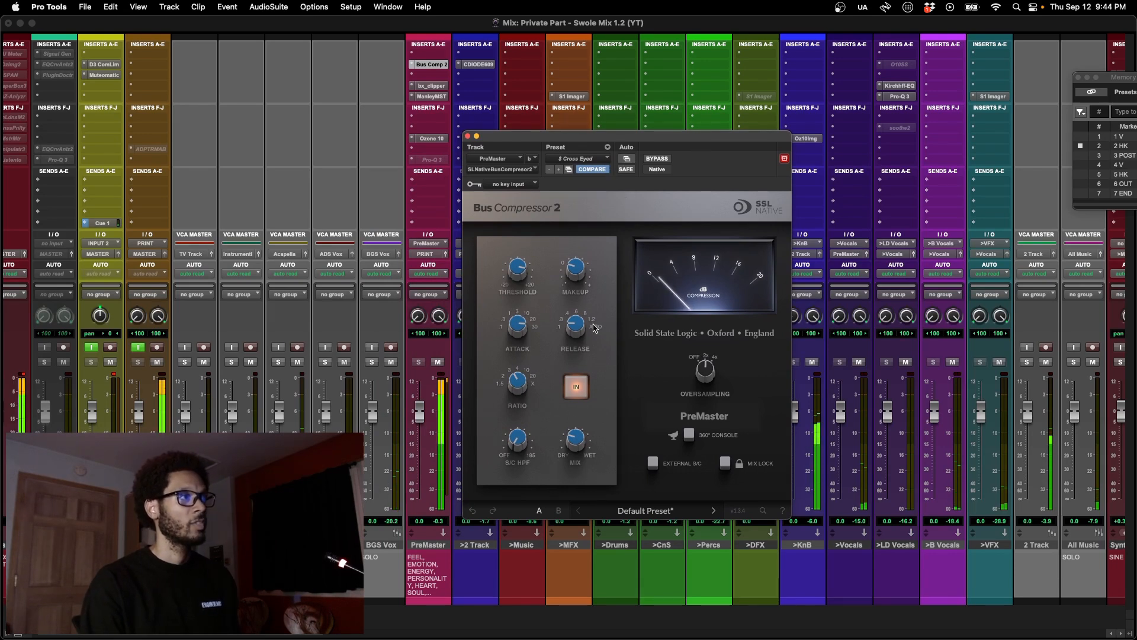
mouse_move(576, 446)
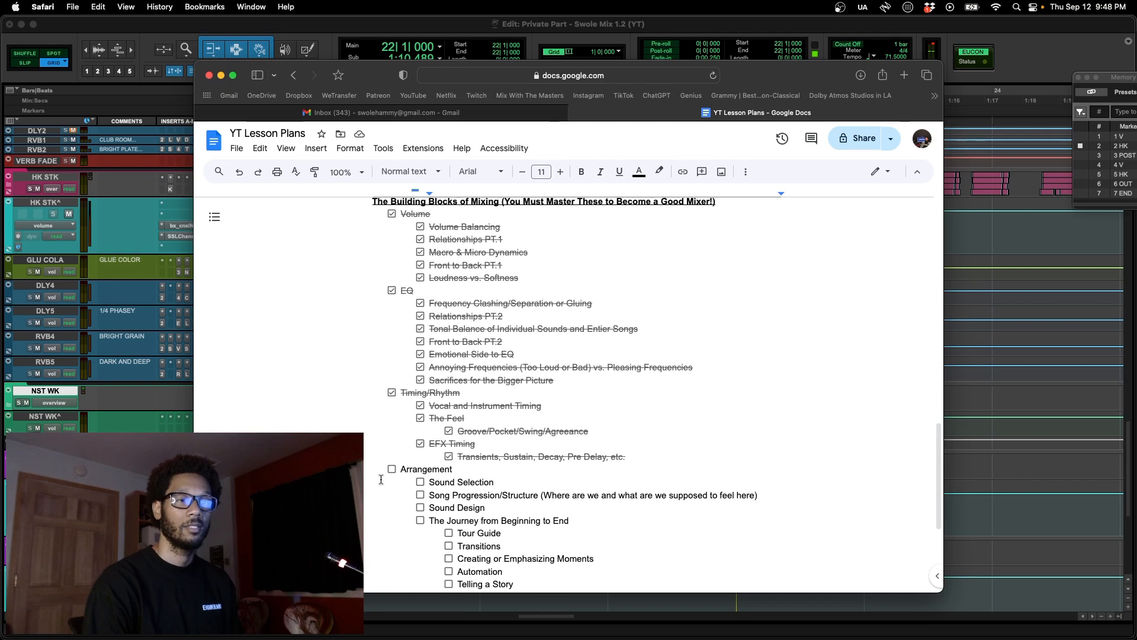
Step: Check off "Sound Selection" under Arrangement in the YT Lesson Plans document and return to the Pro Tools Edit window
left_click(419, 482)
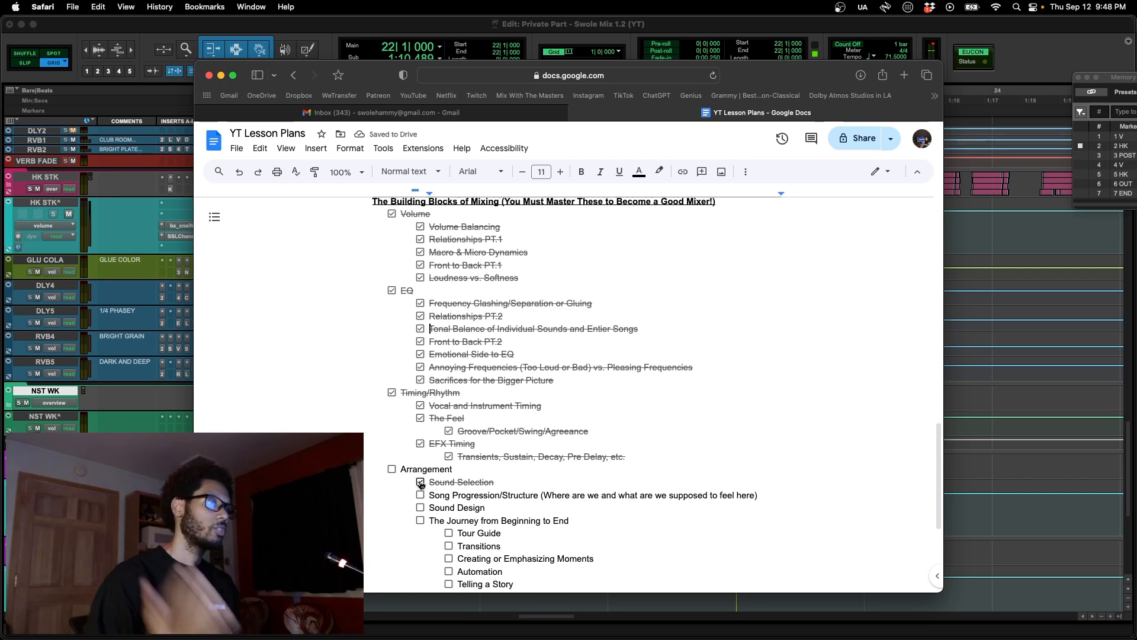
left_click(727, 33)
Step: Place the edit cursor at bar 28 on V LD and play through the 3 POST section into marker 4 V
key("r")
key("r")
key("r")
scroll(708, 251, "right", 3)
scroll(709, 251, "left", 3)
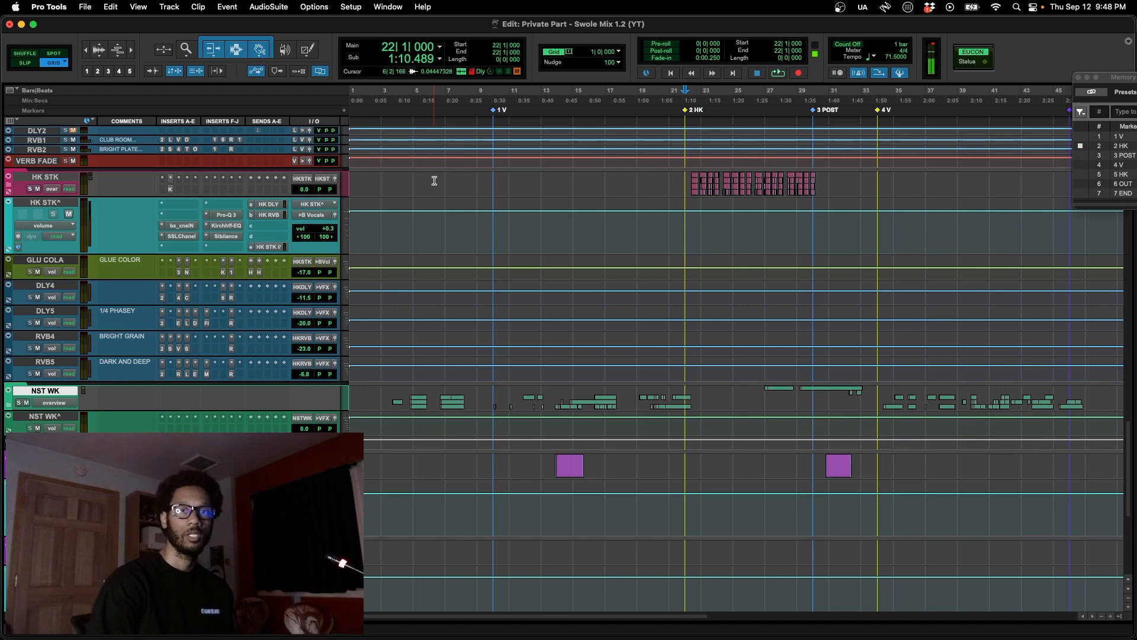
scroll(432, 180, "up", 10)
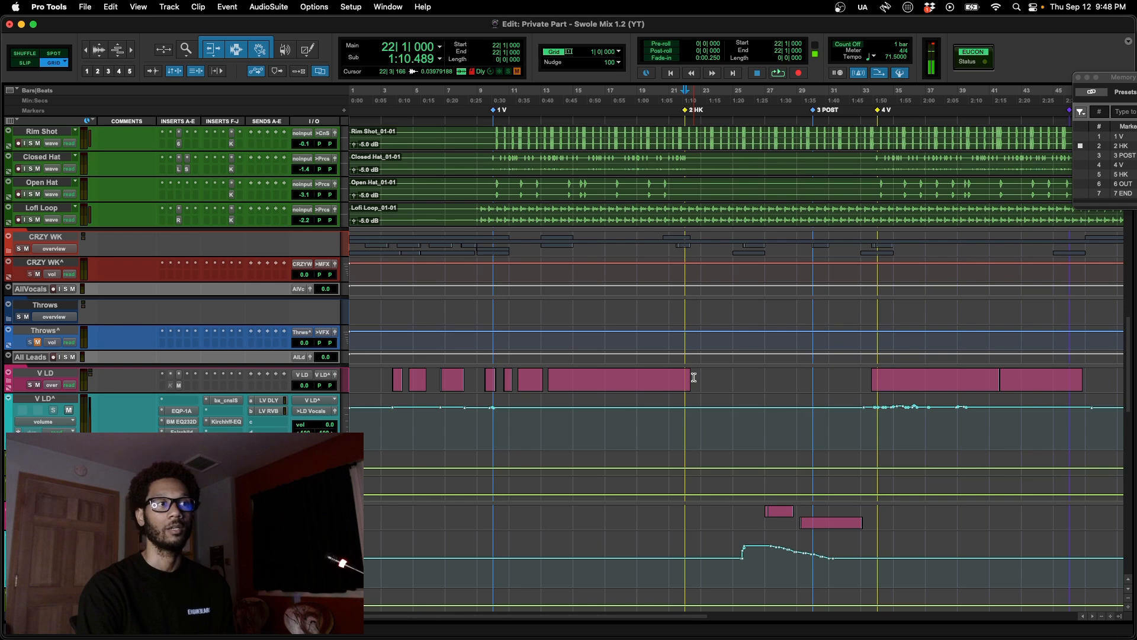
scroll(764, 350, "right", 5)
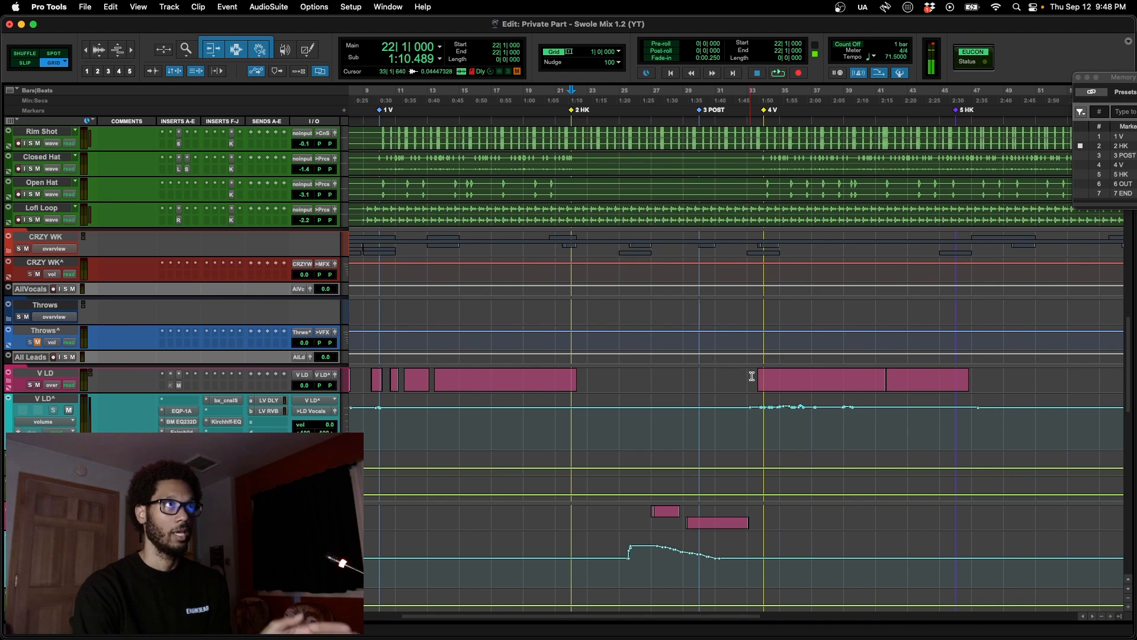
left_click(668, 377)
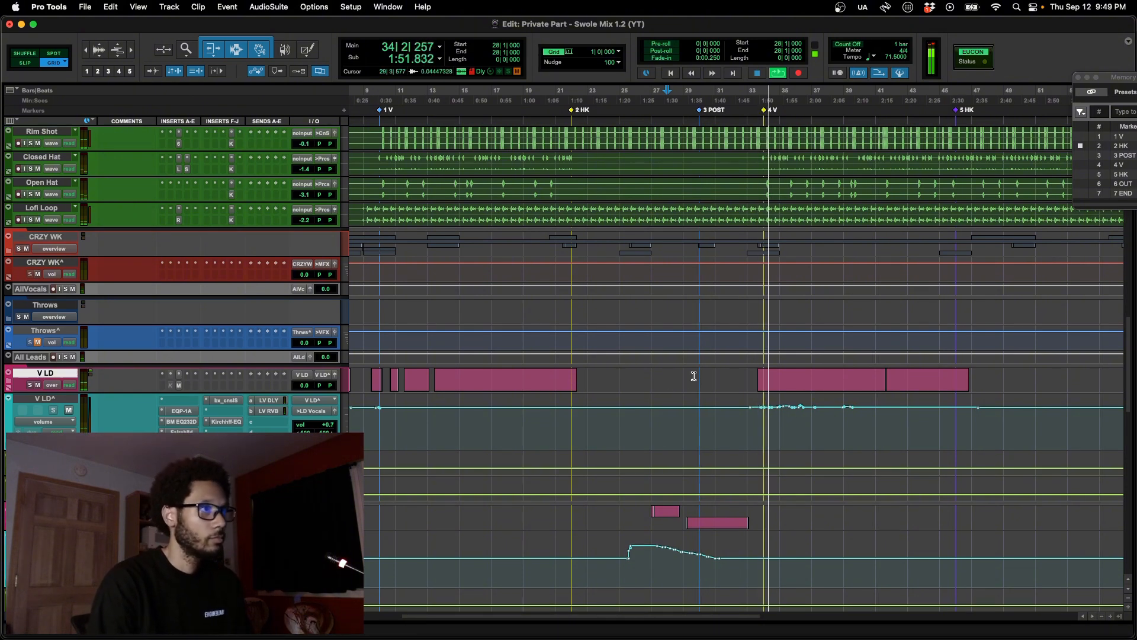
Step: Stop playback and examine the V LD clip layout from the 2 HK section through 5 HK
key("t")
scroll(694, 377, "right", 2)
scroll(693, 376, "right", 1)
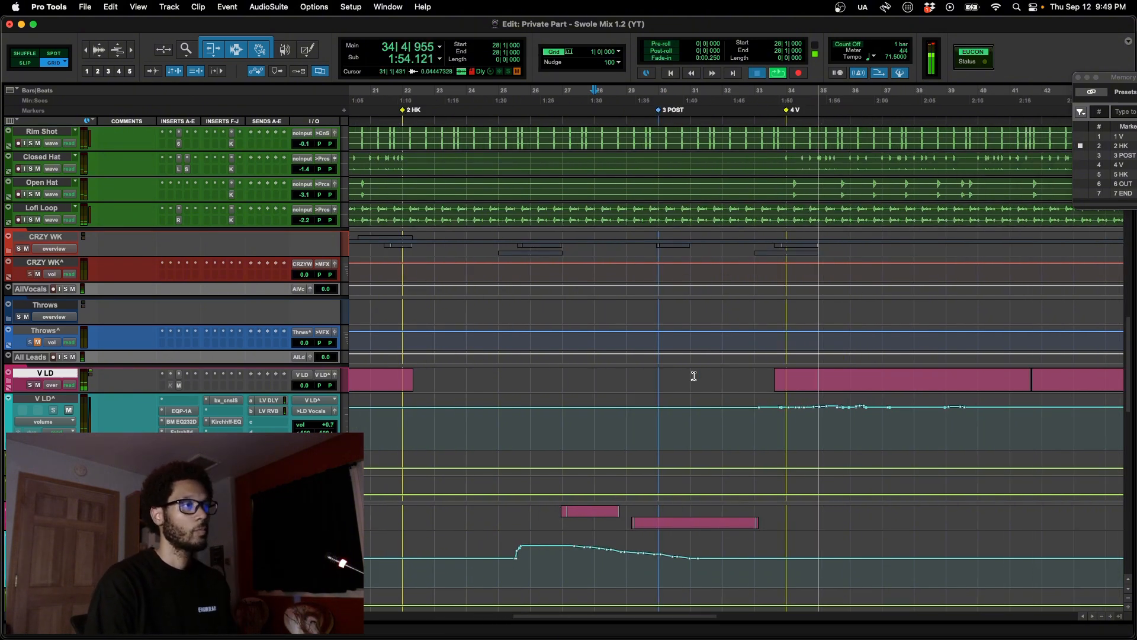
key("space")
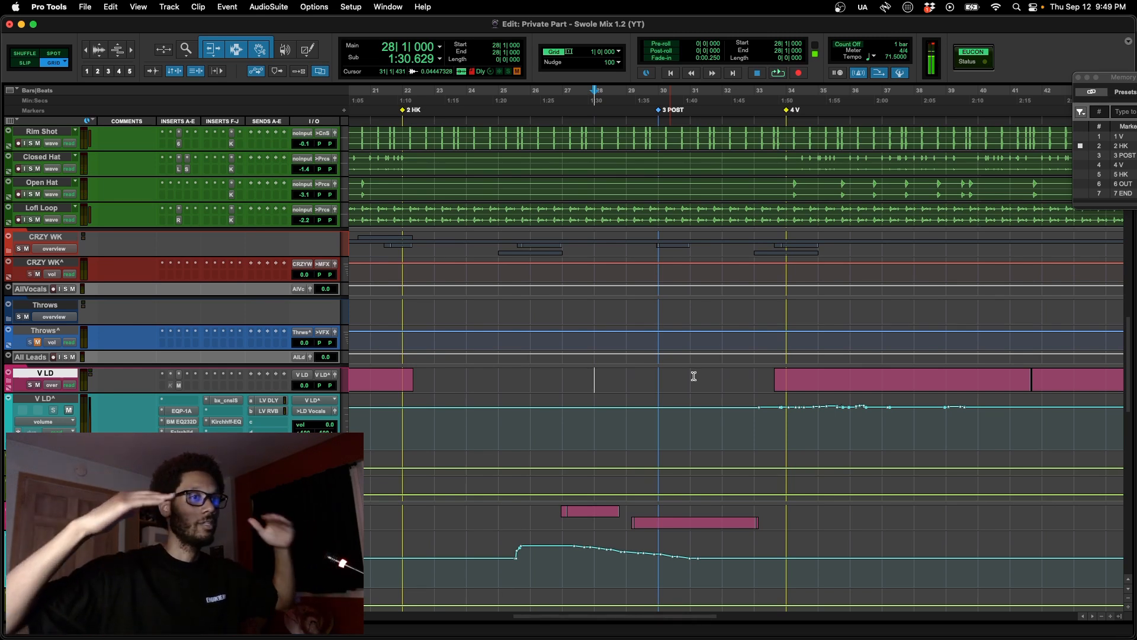
scroll(693, 376, "right", 8)
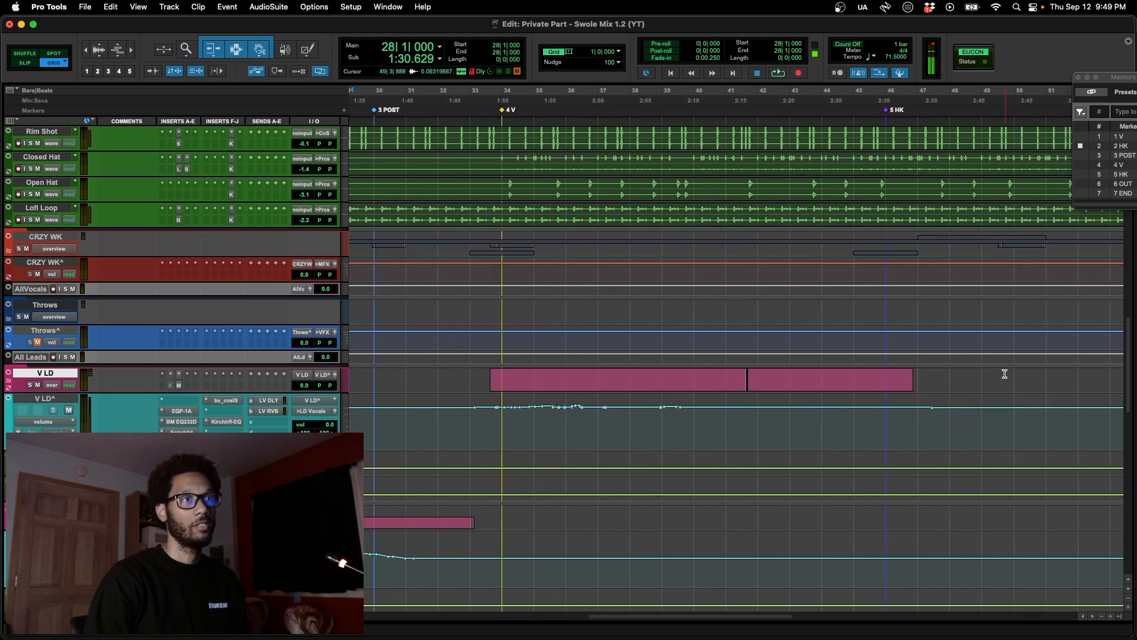
scroll(1004, 403, "left", 15)
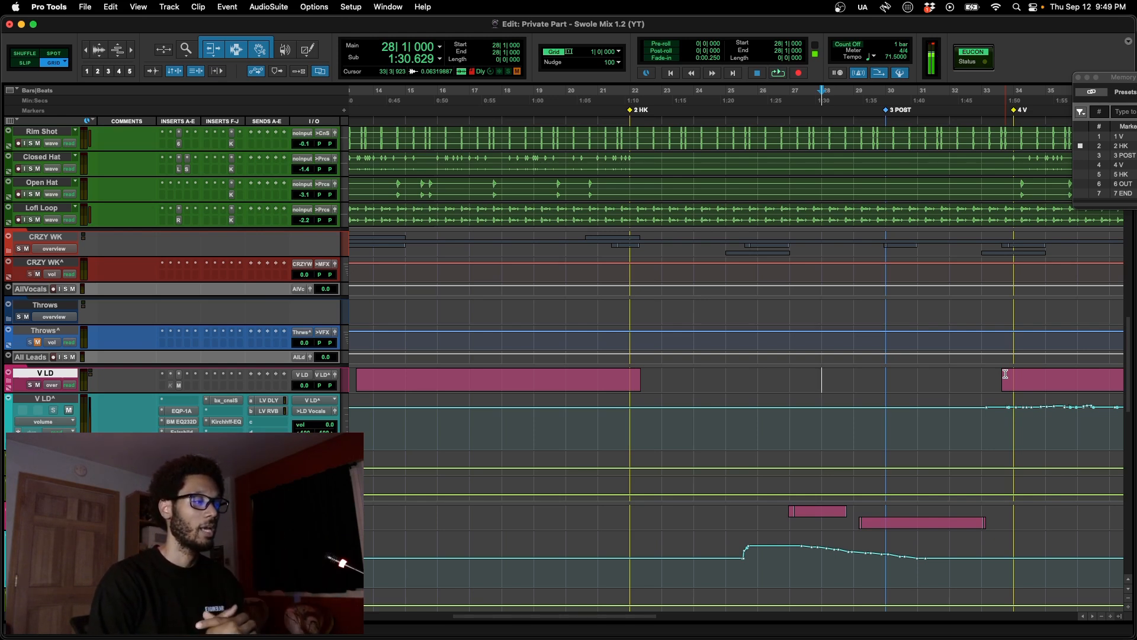
scroll(1005, 374, "right", 5)
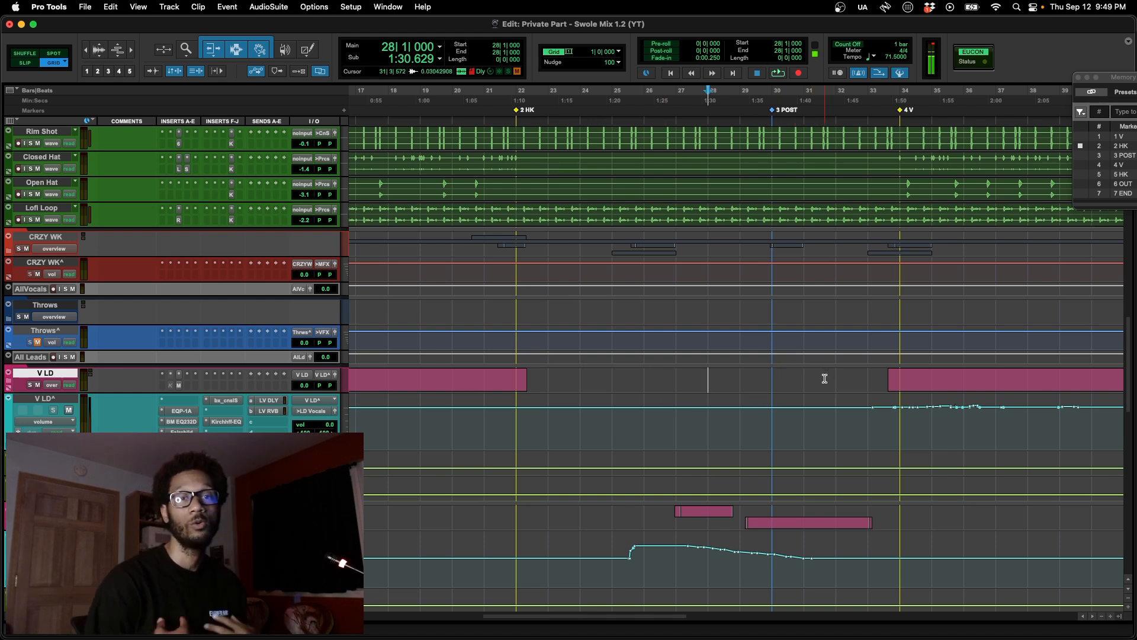
scroll(824, 378, "right", 3)
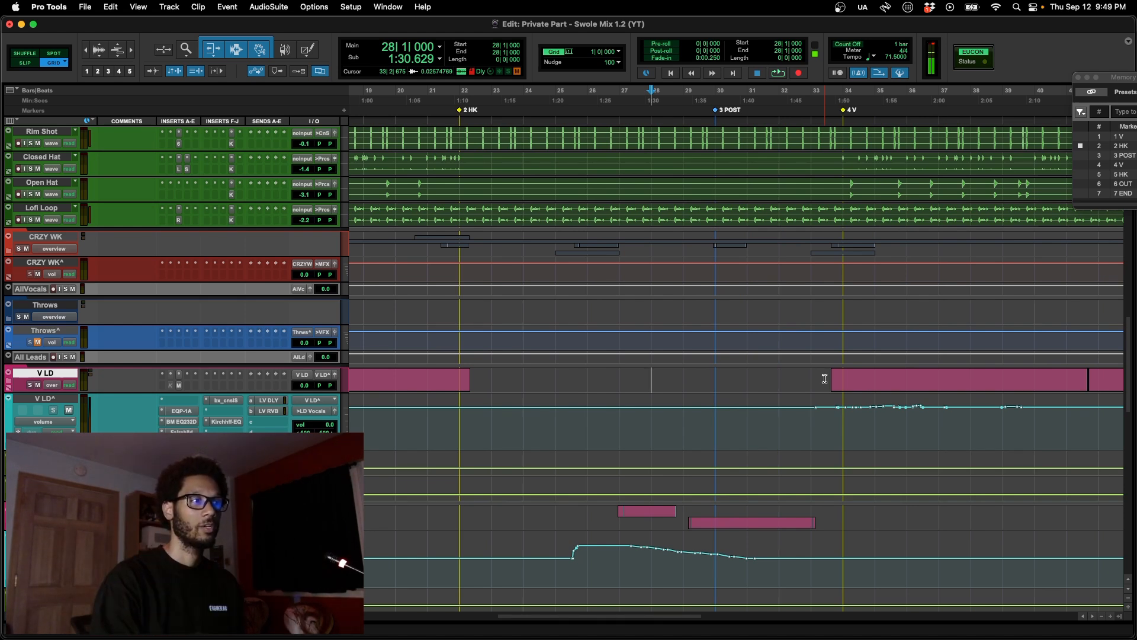
scroll(650, 376, "right", 3)
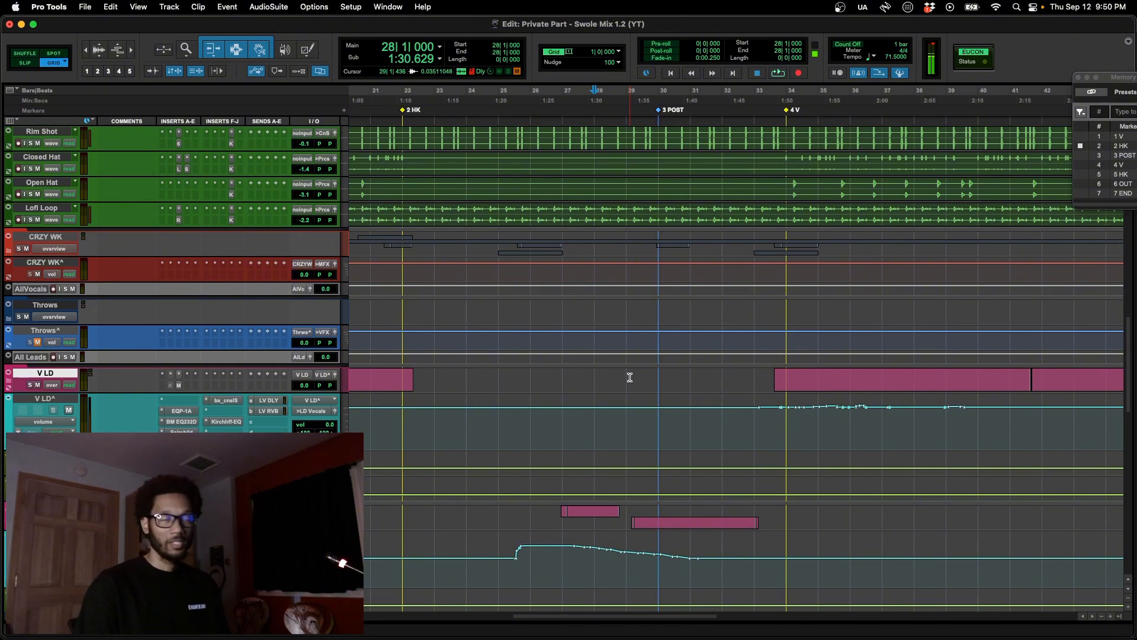
Step: Expand the NST WK folder track, place the edit cursor at bar 26, and increase the nst wk track's height
left_click(672, 376)
scroll(647, 414, "down", 10)
scroll(647, 414, "up", 5)
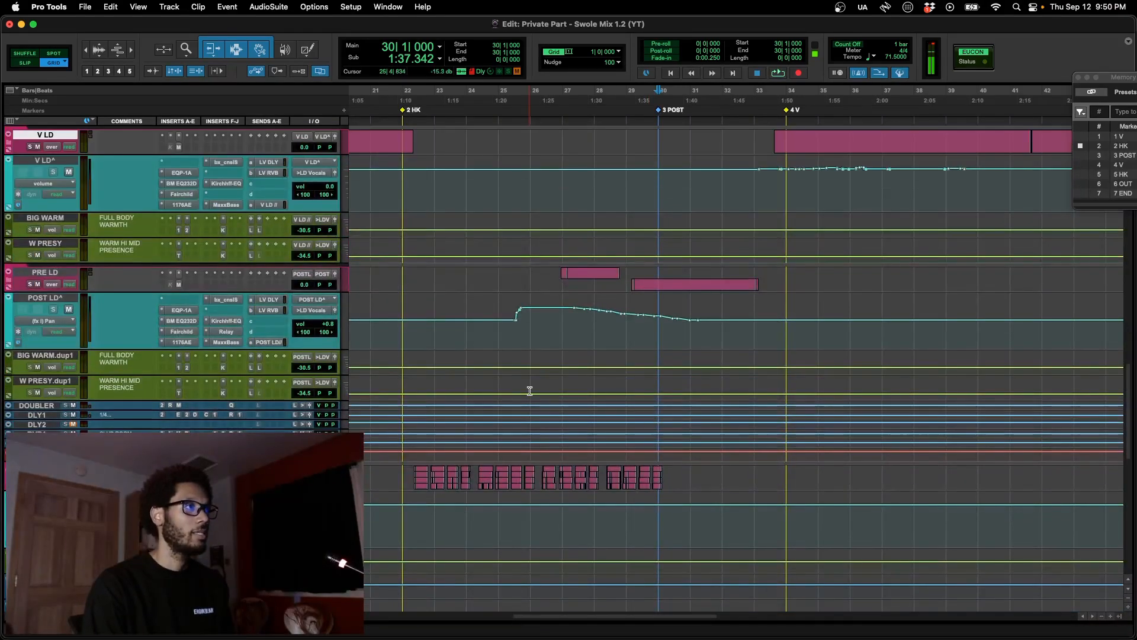
scroll(521, 350, "down", 5)
left_click(568, 434)
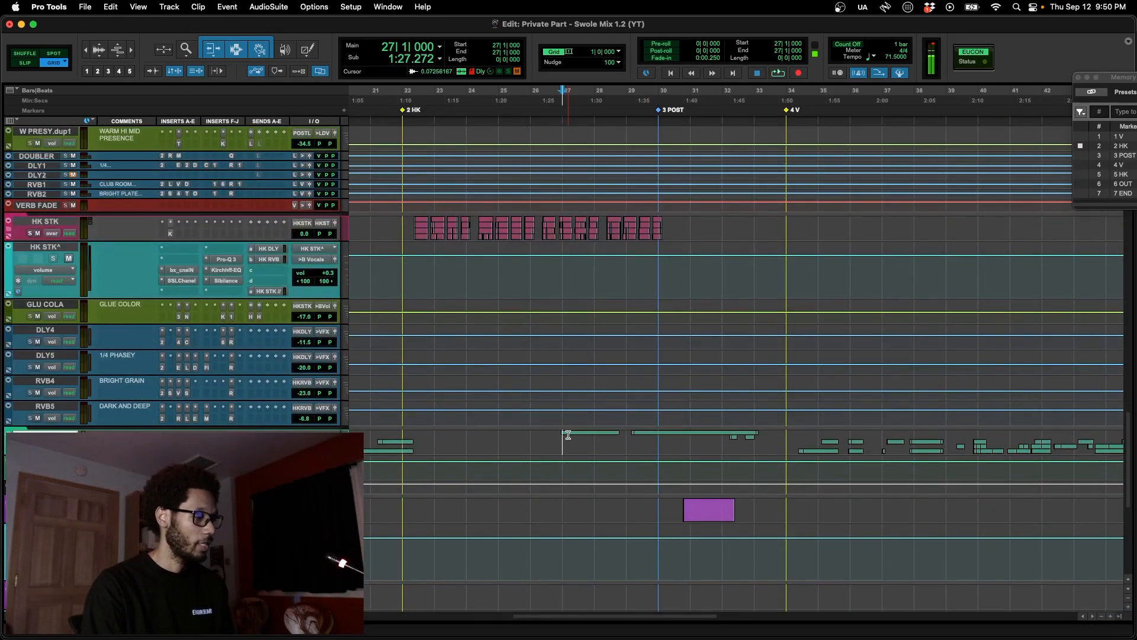
left_click(545, 465)
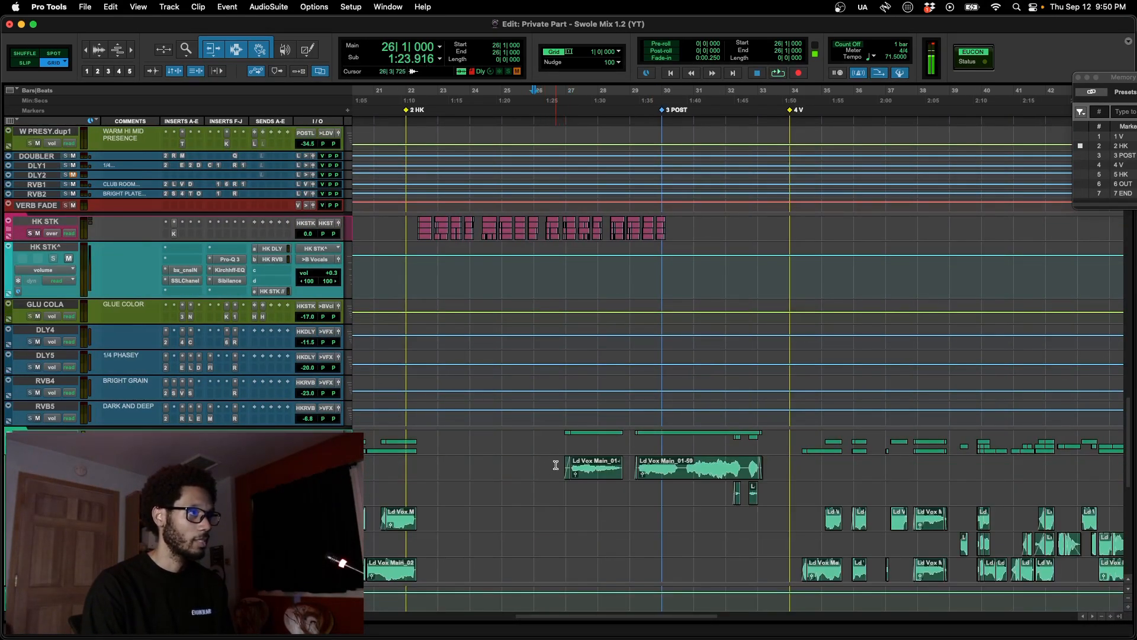
key("ctrl+Up")
key("ctrl+Up")
Step: View the RVerb settings on nst wk, close the plug-in, and play the nst wk clips through 3 POST into marker 4 V
left_click(229, 449)
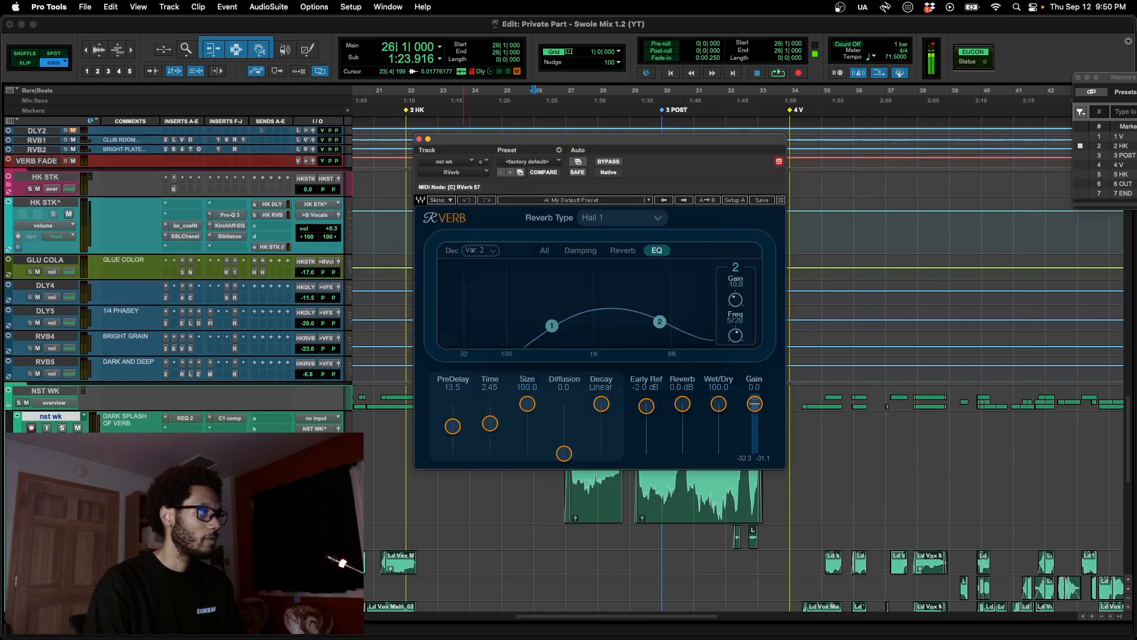
left_click(229, 450)
key("space")
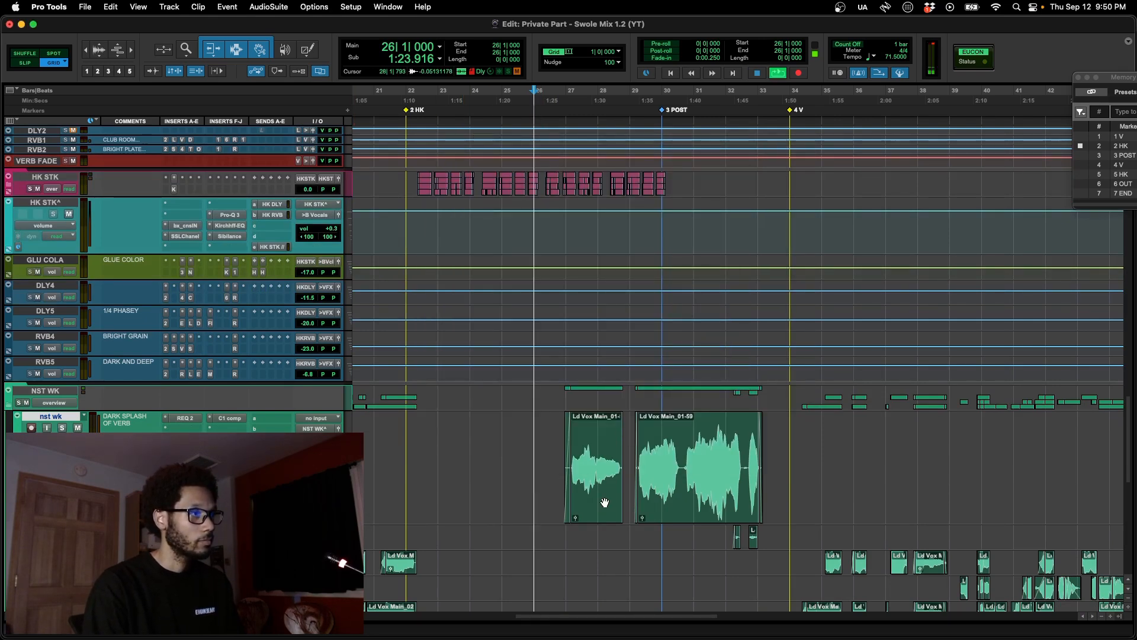
left_click(566, 466)
left_click(563, 466)
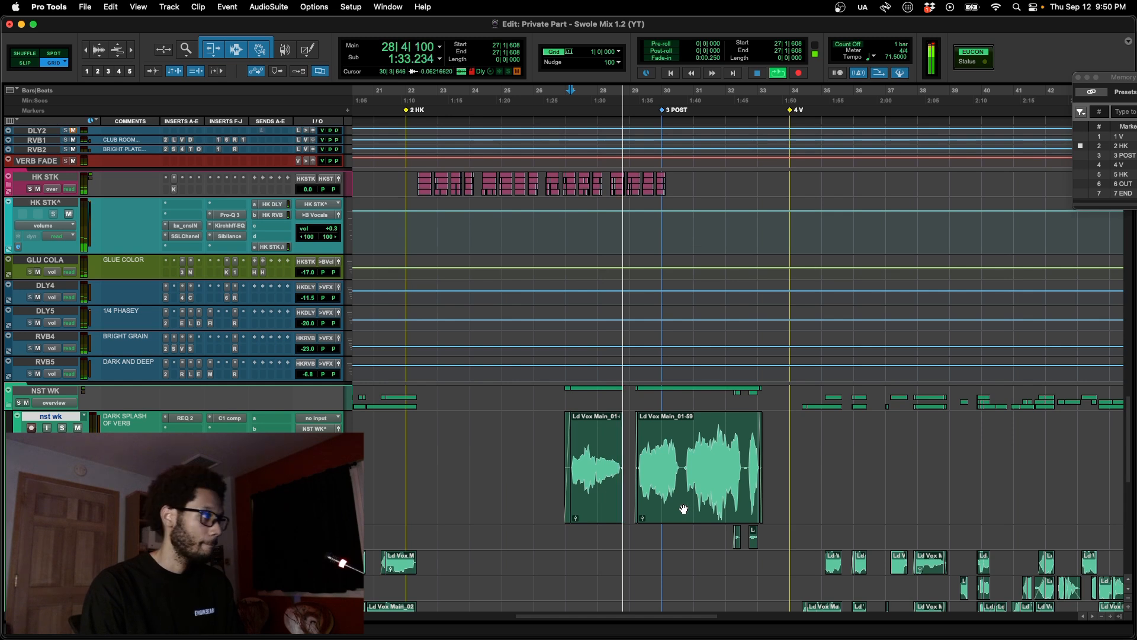
scroll(685, 509, "right", 2)
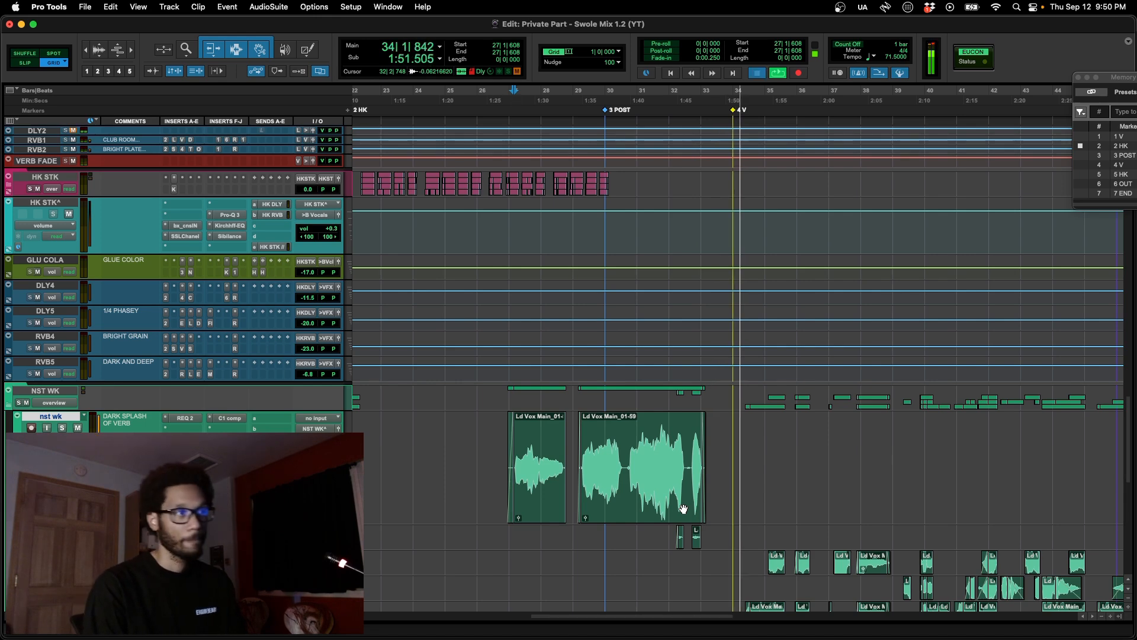
key("space")
Step: Return to the lead vocal tracks, consult the Arrangement topics in the YT Lesson Plans document, and switch back to Pro Tools
scroll(681, 503, "up", 10)
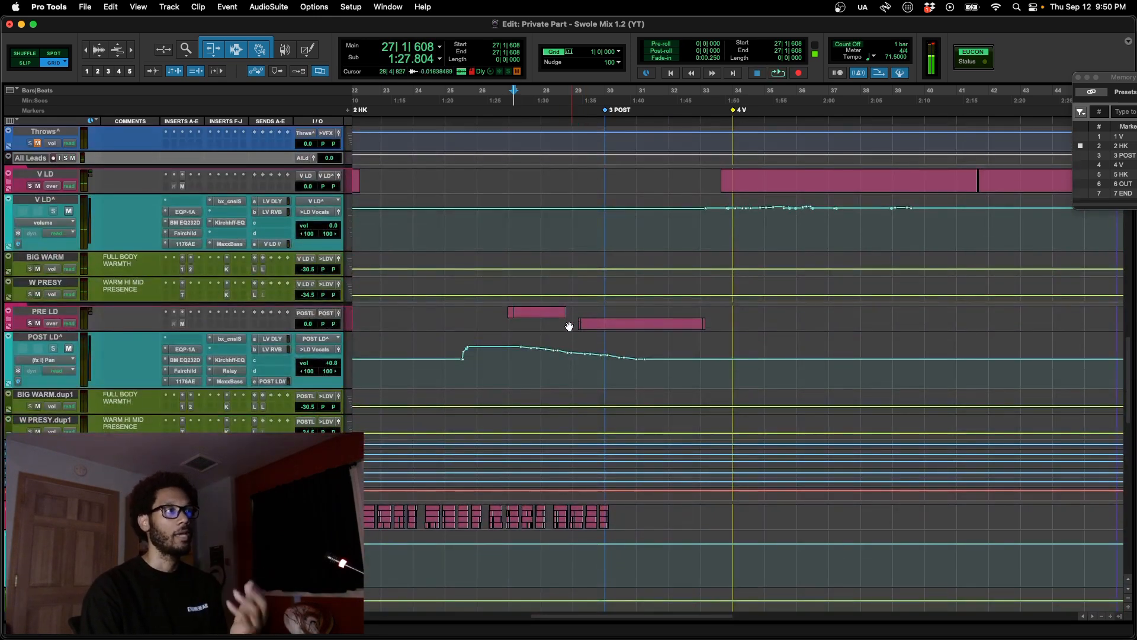
scroll(570, 335, "up", 5)
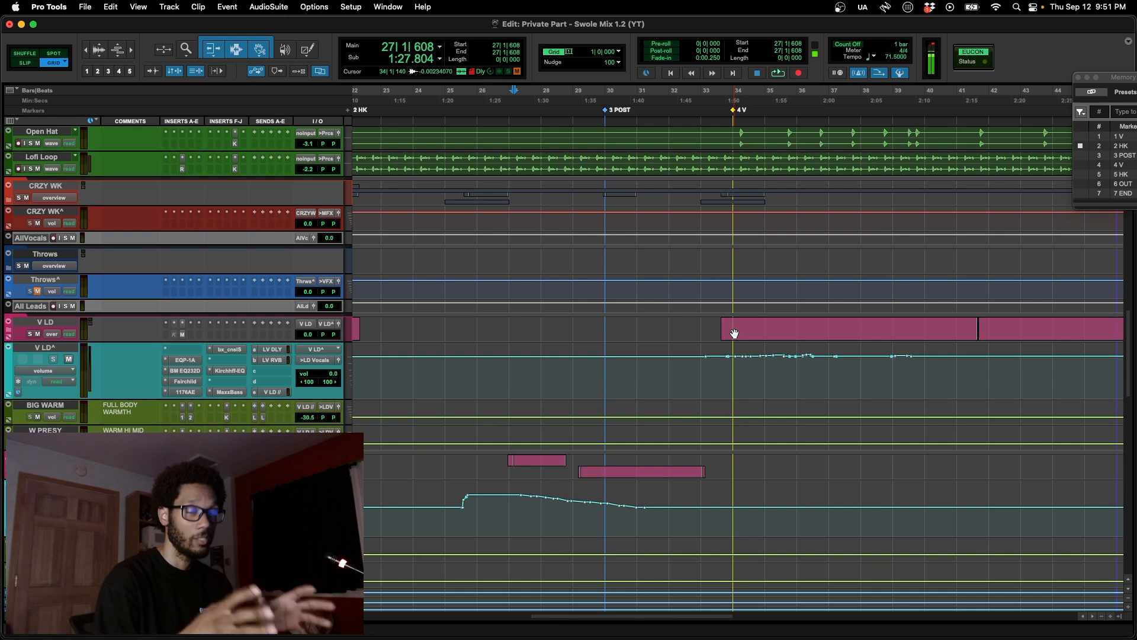
key("super+Tab")
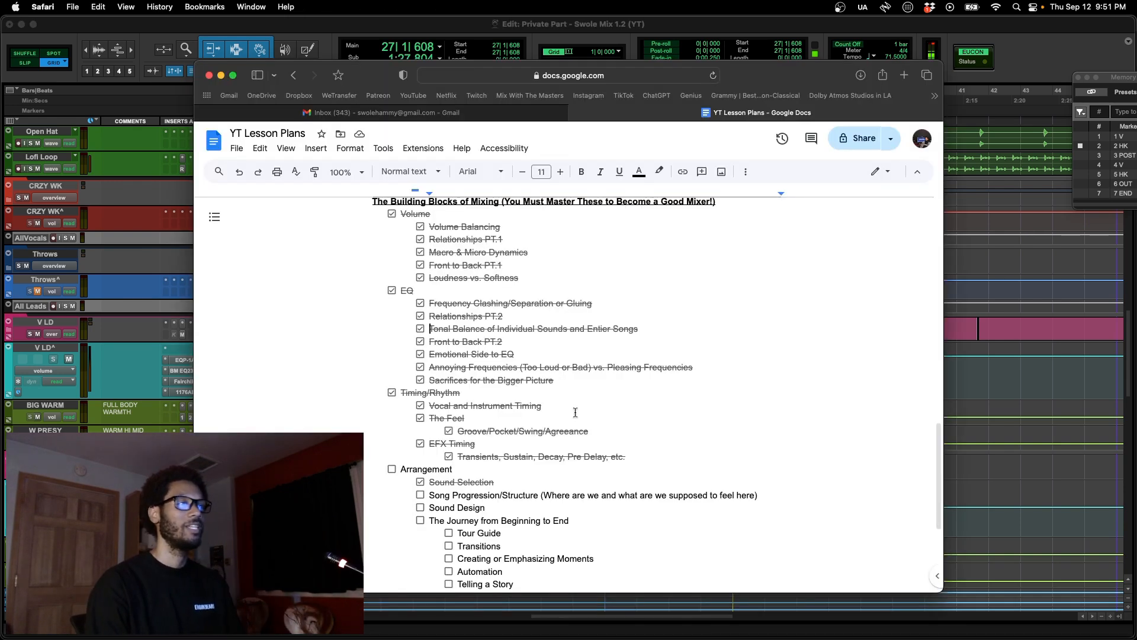
key("super+Tab")
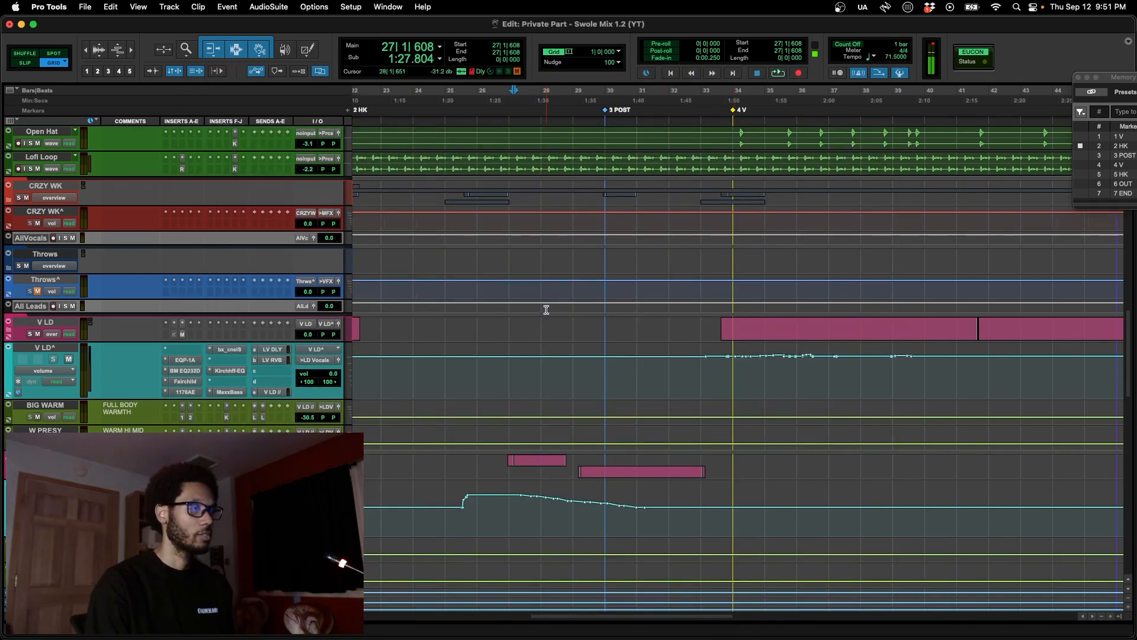
Step: Place the edit cursor at bar 45 on HK STK and play into the 5 HK section
key("r")
key("r")
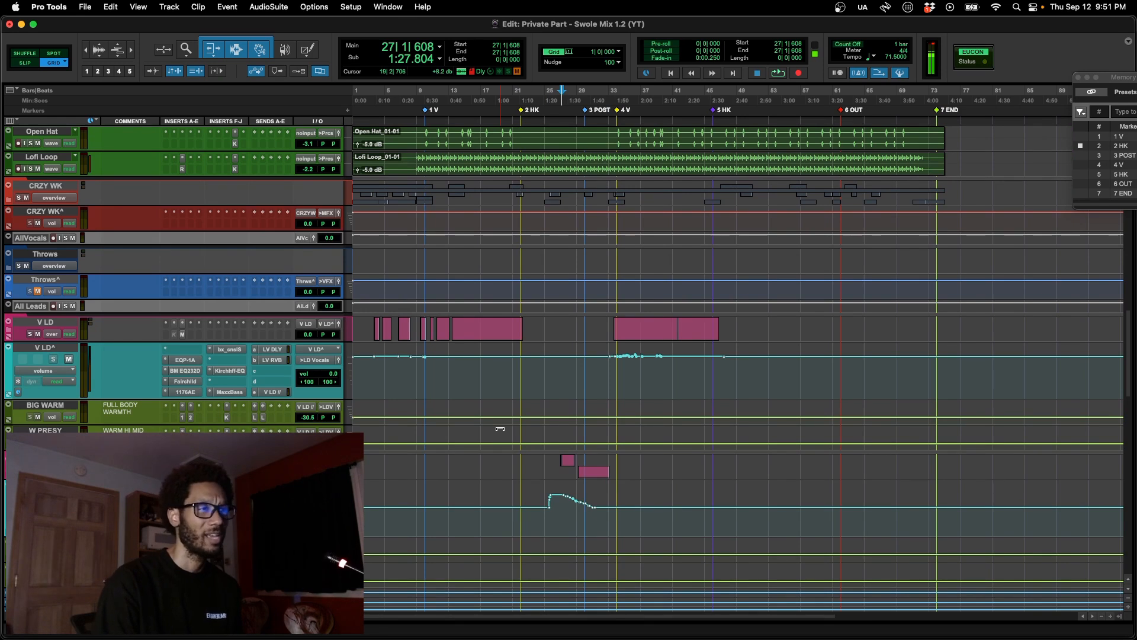
key("t")
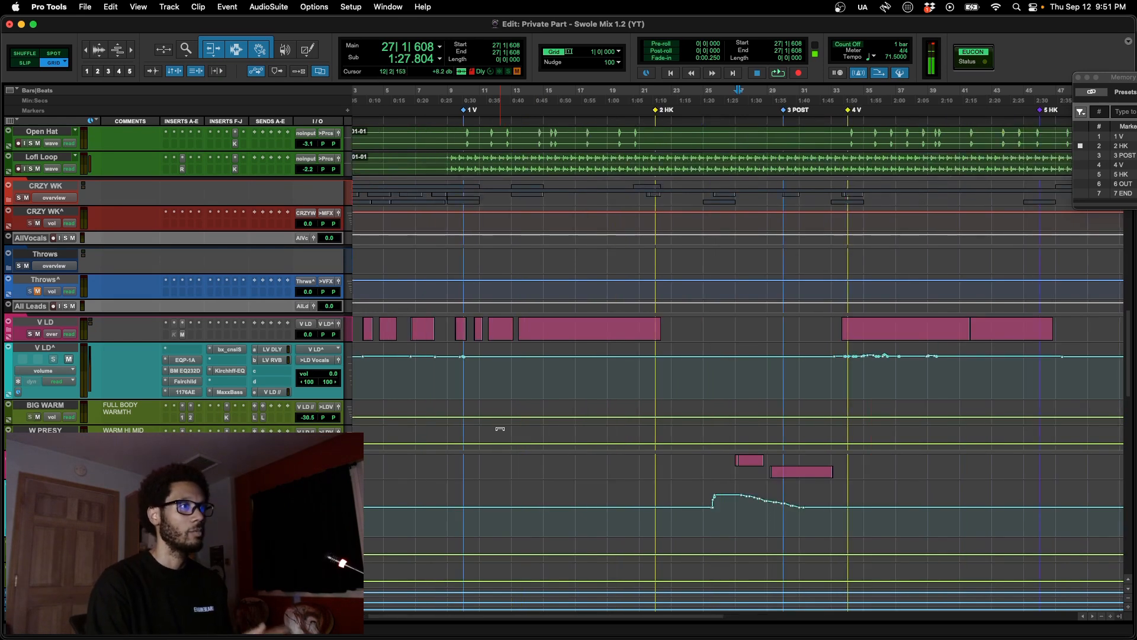
scroll(500, 428, "left", 2)
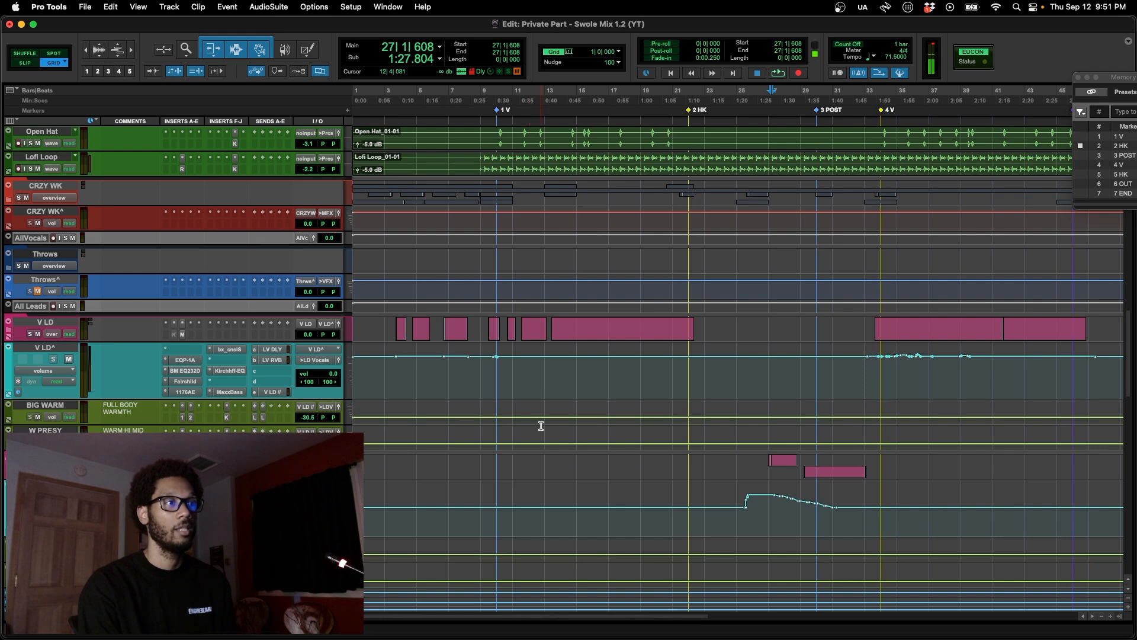
scroll(752, 439, "right", 10)
scroll(754, 417, "down", 10)
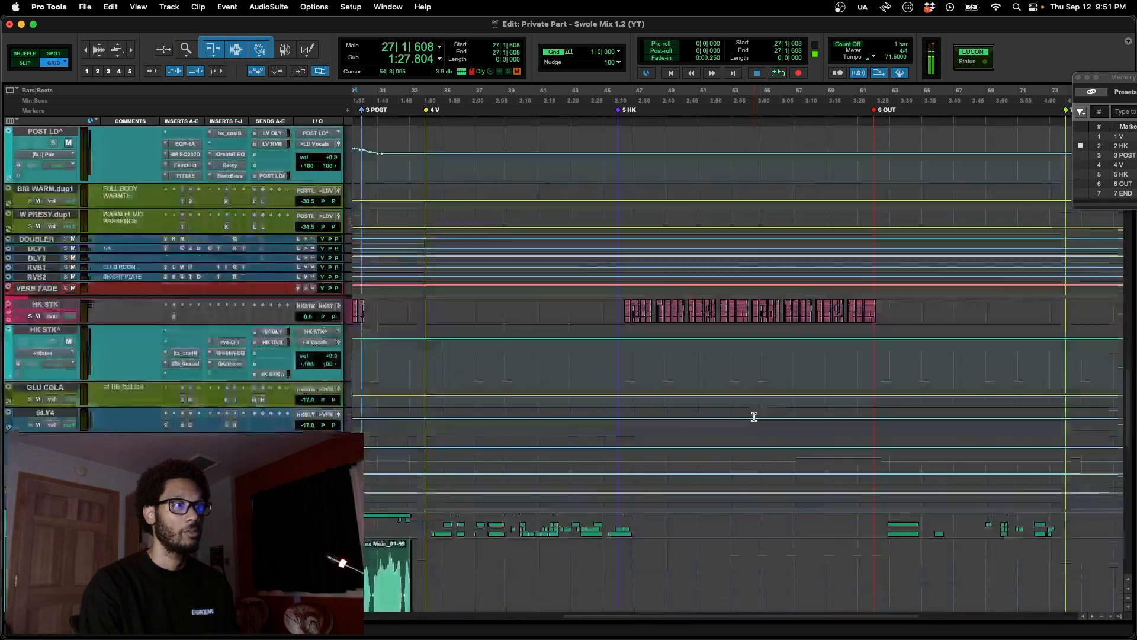
left_click(596, 389)
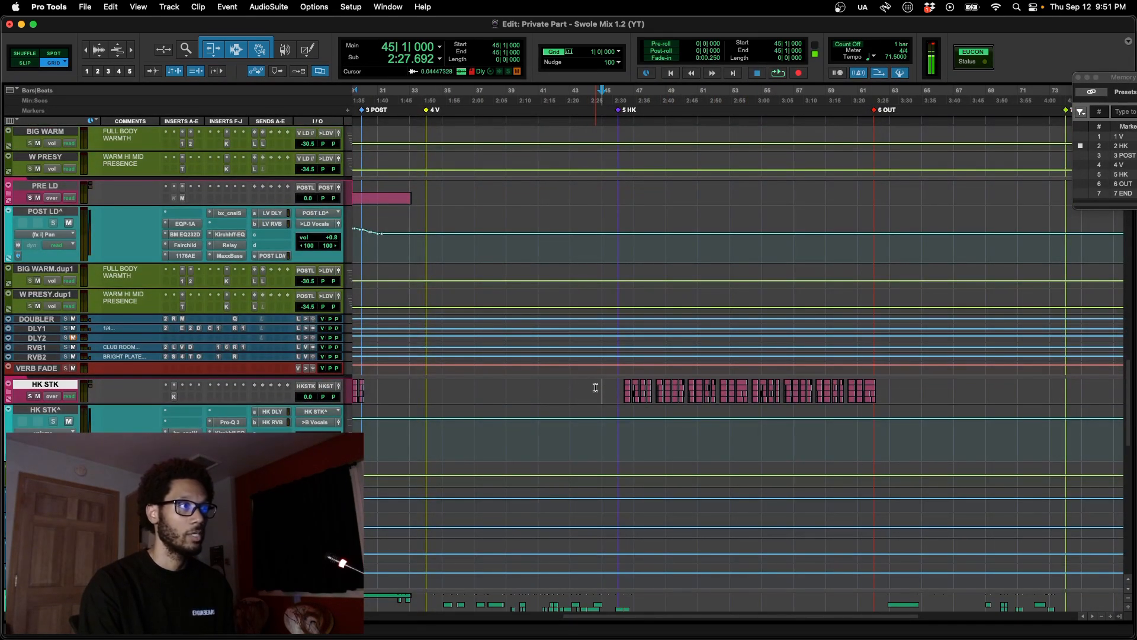
key("space")
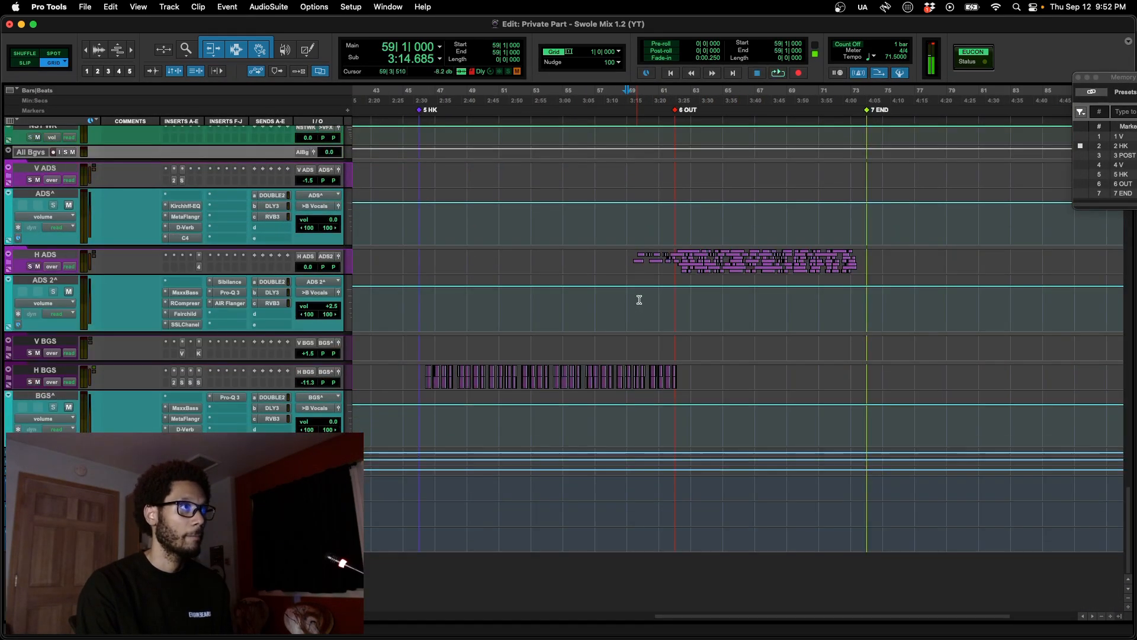
Step: Play from bar 59 into the 6 OUT section, collapse the NST WK folder track, and stop playback
key("space")
scroll(639, 300, "up", 2)
scroll(640, 299, "up", 4)
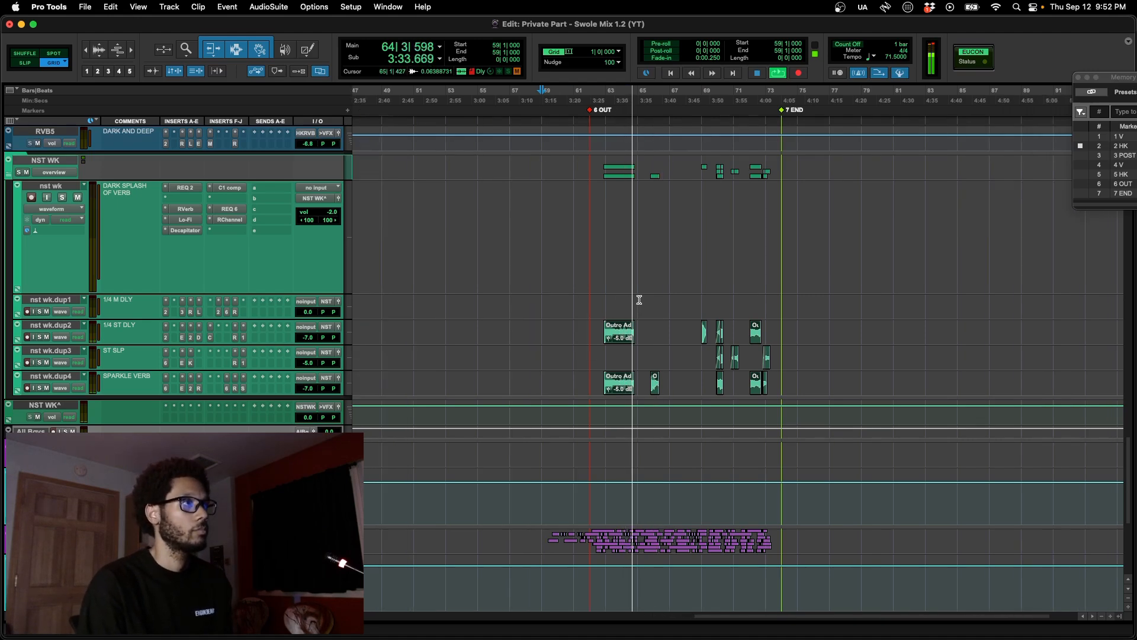
scroll(638, 299, "up", 3)
left_click(67, 211)
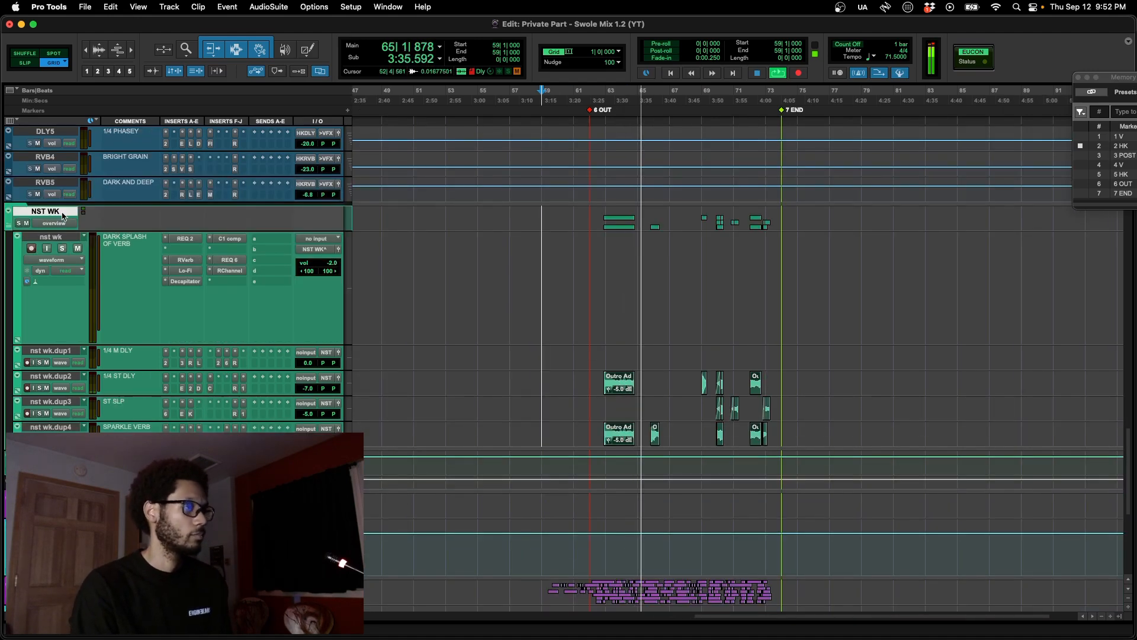
key("shift+f")
scroll(419, 351, "right", 2)
scroll(590, 386, "up", 5)
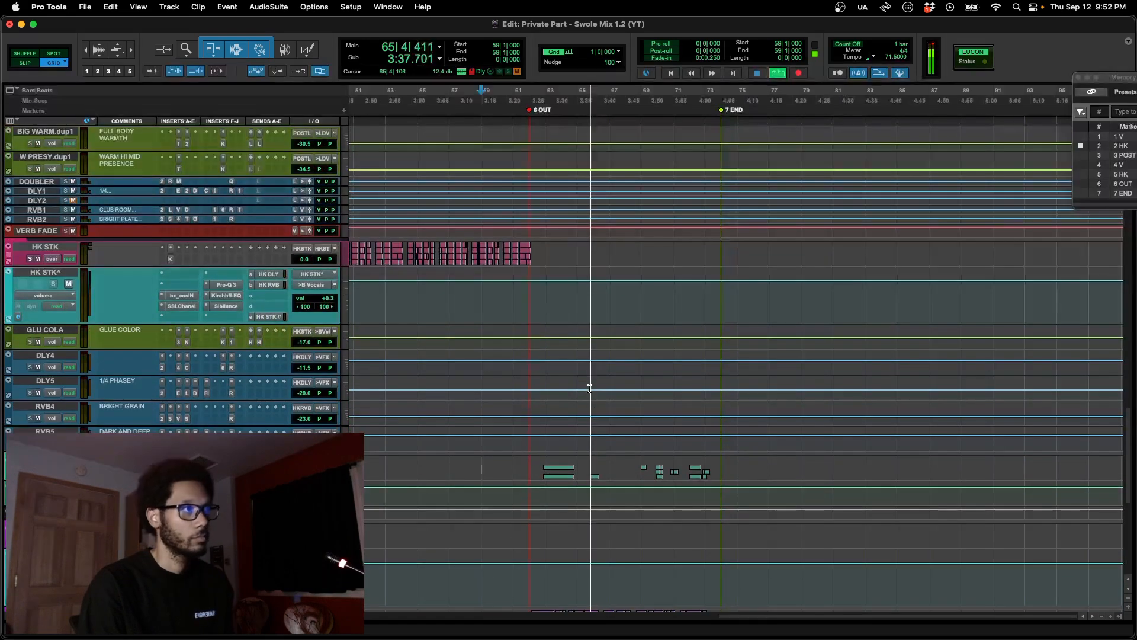
scroll(589, 388, "down", 2)
key("space")
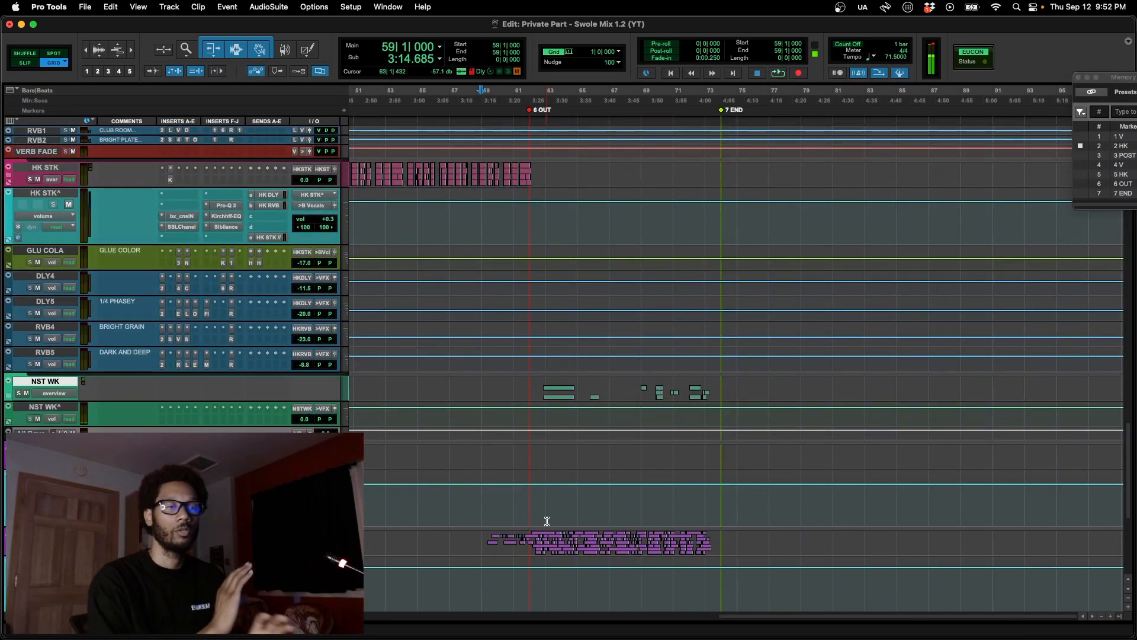
Step: Expand the H ADS folder track into its Outro Ad Lib tracks and place the edit cursor at bar 61
scroll(547, 520, "left", 2)
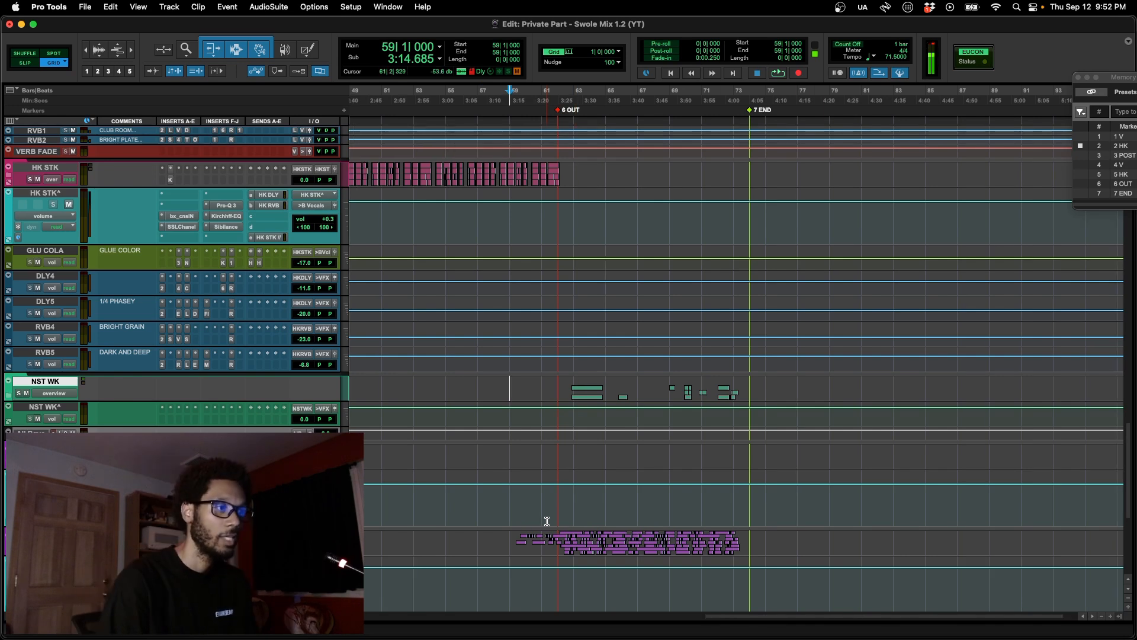
left_click(509, 537)
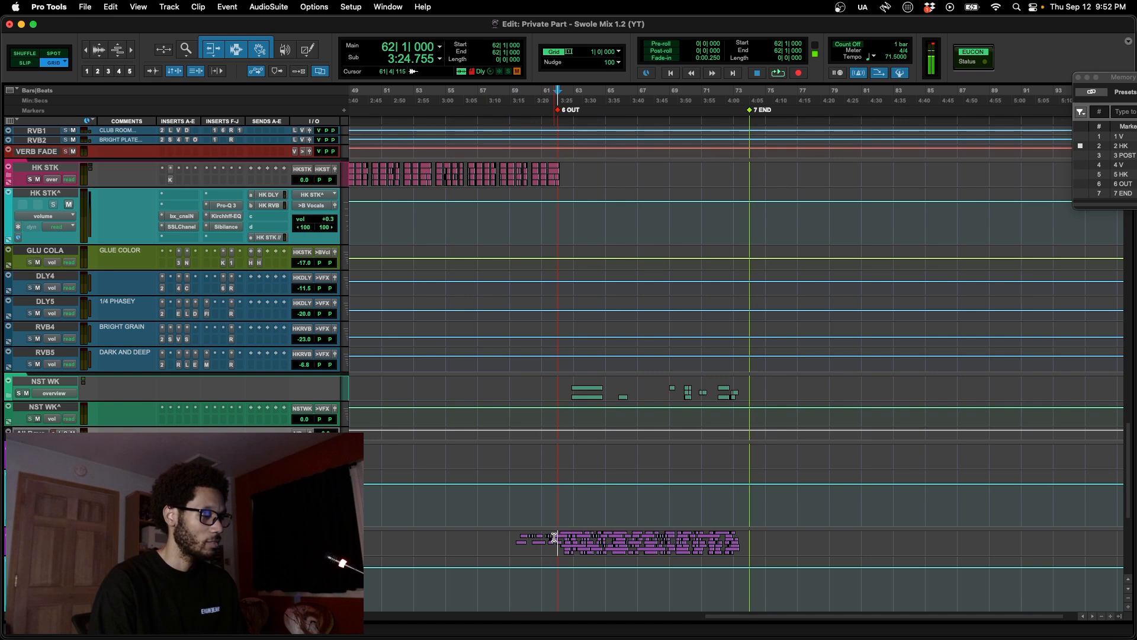
key("shift+f")
key("t")
key("t")
key("t")
key("t")
key("t")
key("r")
key("r")
key("r")
scroll(560, 557, "down", 2)
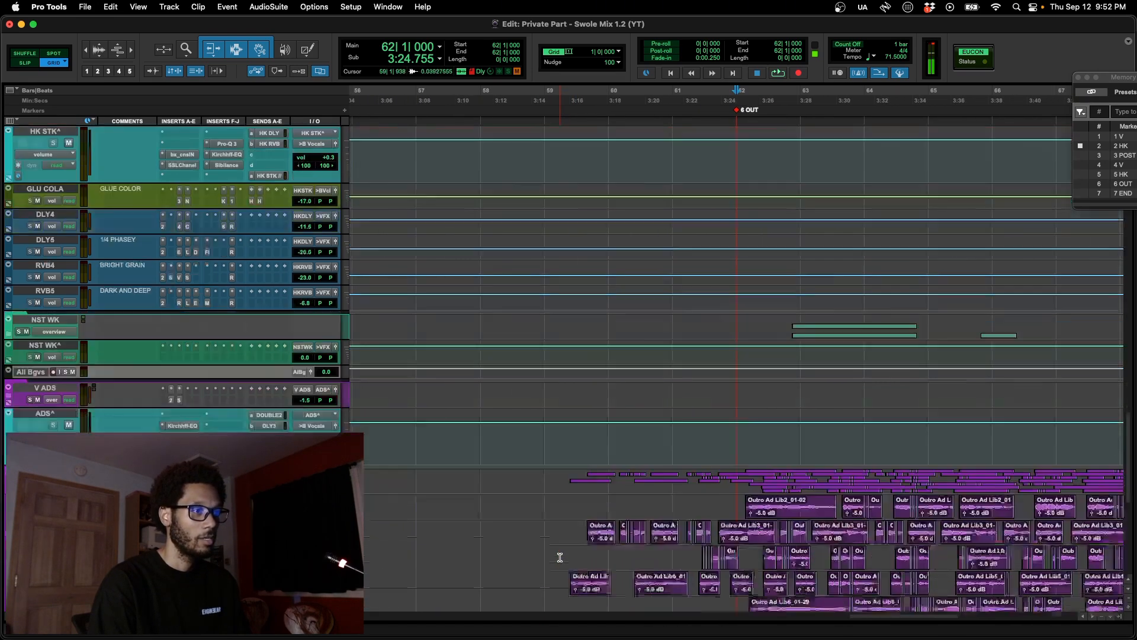
scroll(559, 557, "down", 3)
left_click(682, 445)
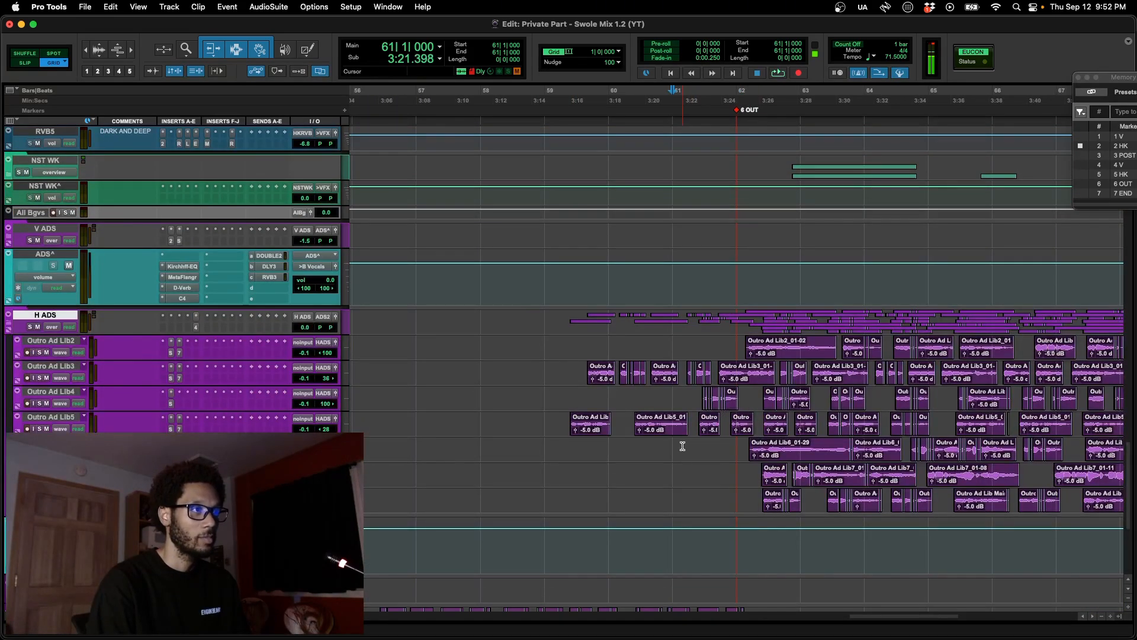
Step: Play the outro ad-libs from bar 61 and solo the H ADS folder track
key("space")
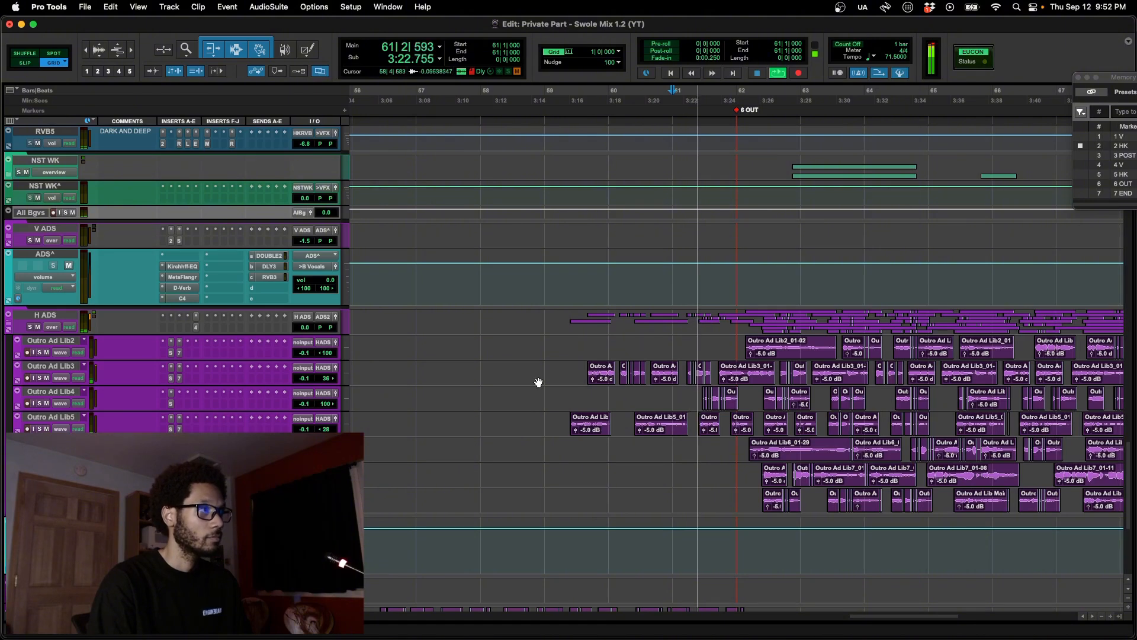
left_click(37, 317)
key("shift+s")
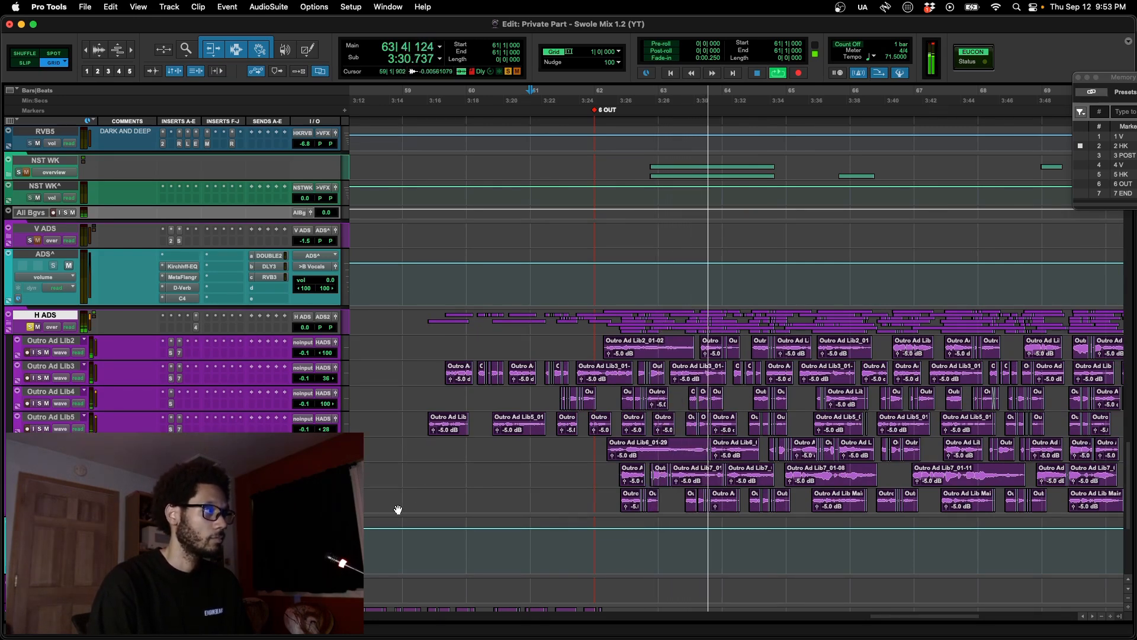
Step: Select bar 61 to bar 62 across the Outro Ad Lib tracks and switch those tracks to volume automation view
scroll(391, 515, "down", 1)
left_click_drag(546, 470, 579, 325)
key("ctrl+minus")
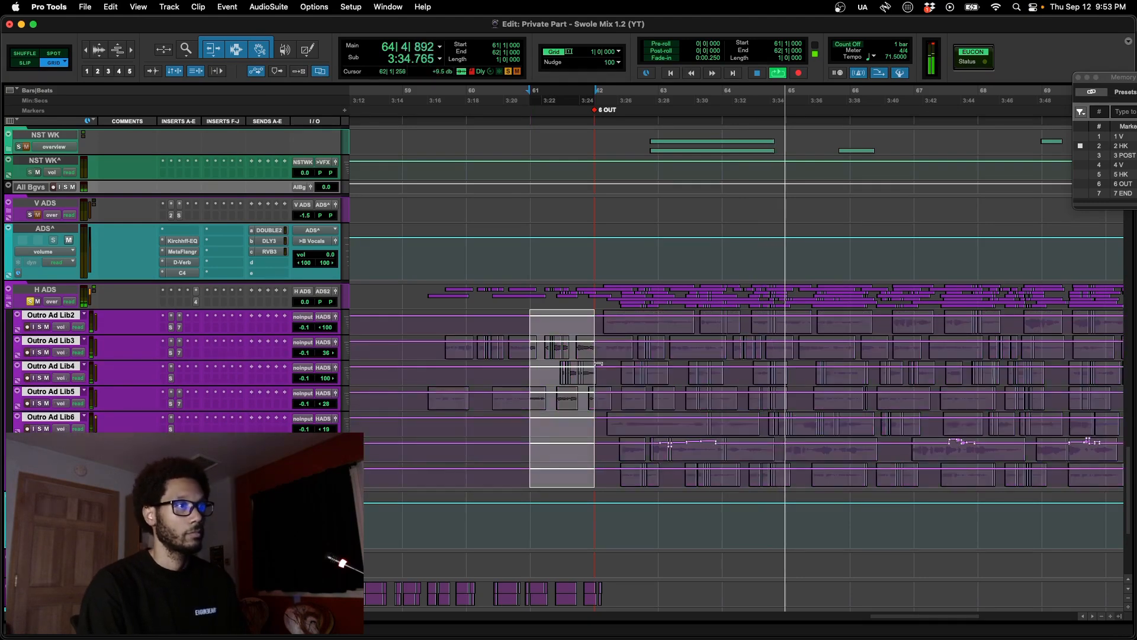
Step: Play the soloed outro ad-libs past bar 65 and stop playback
key("r")
scroll(628, 500, "right", 2)
key("space")
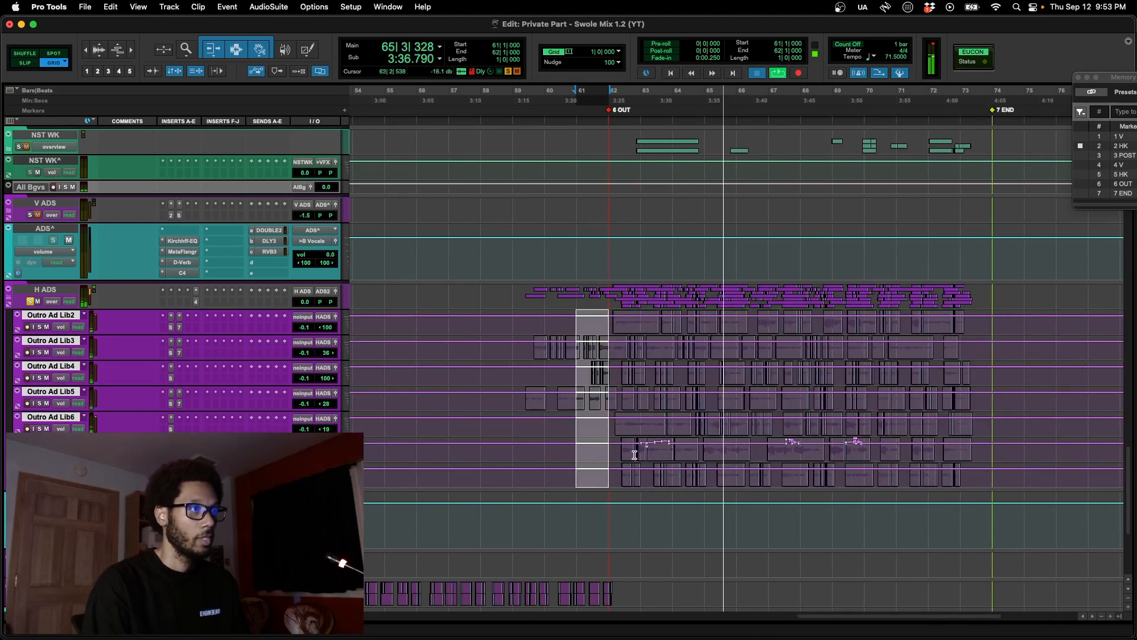
key("space")
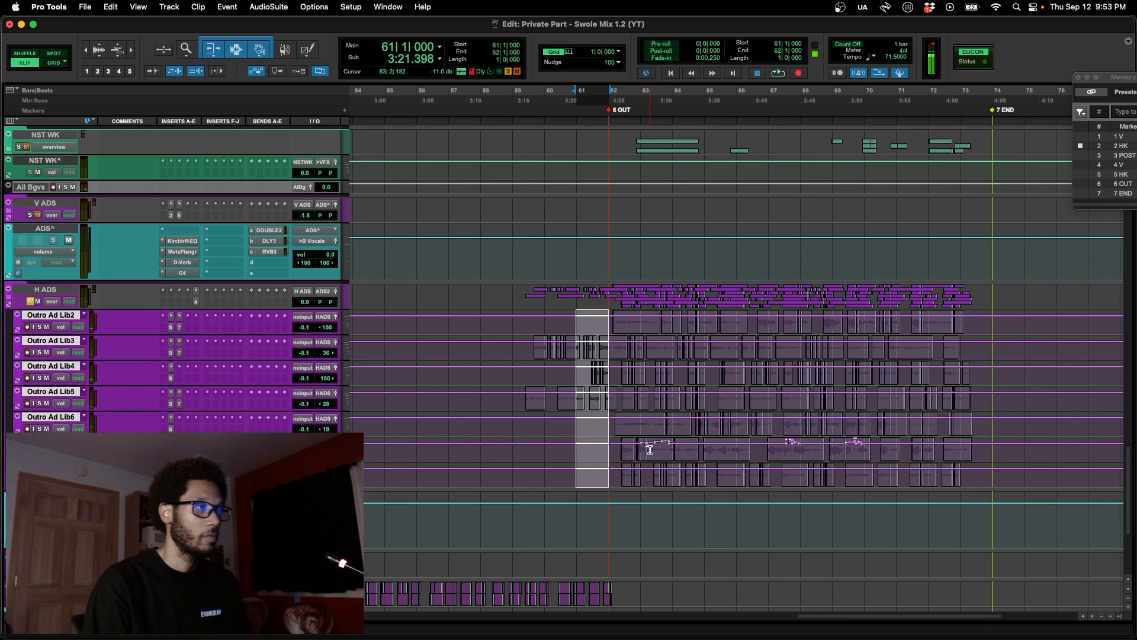
Step: Inspect the volume automation around bars 63 and 67 on the Outro Ad Lib track directly below Outro Ad Lib6
left_click(650, 450)
key("t")
key("r")
key("r")
key("r")
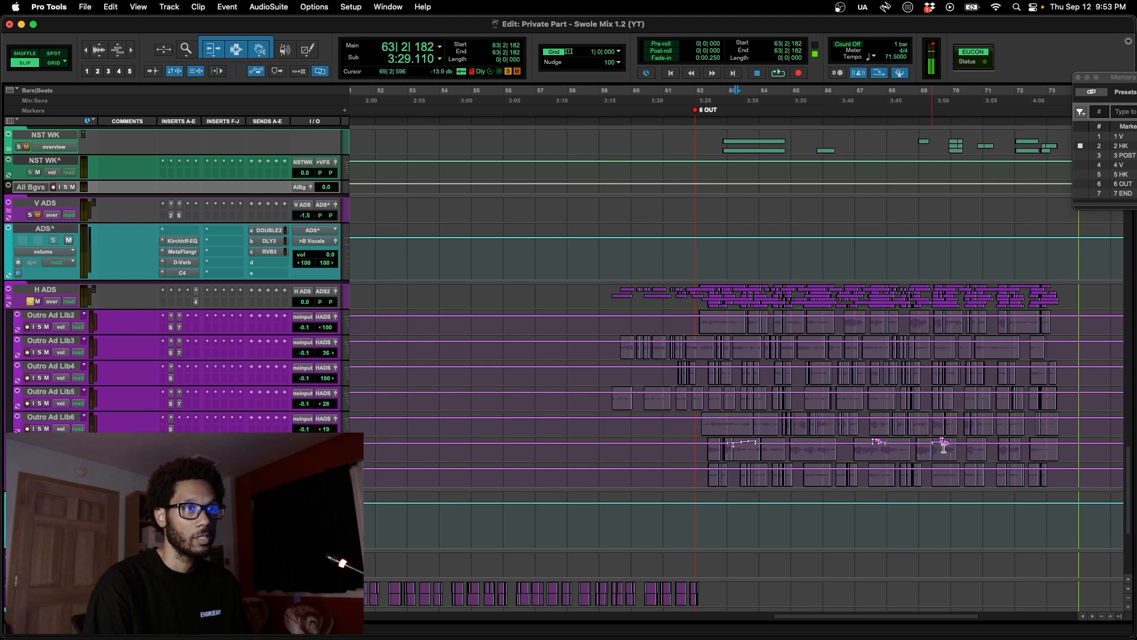
left_click(874, 454)
key("t")
key("t")
key("t")
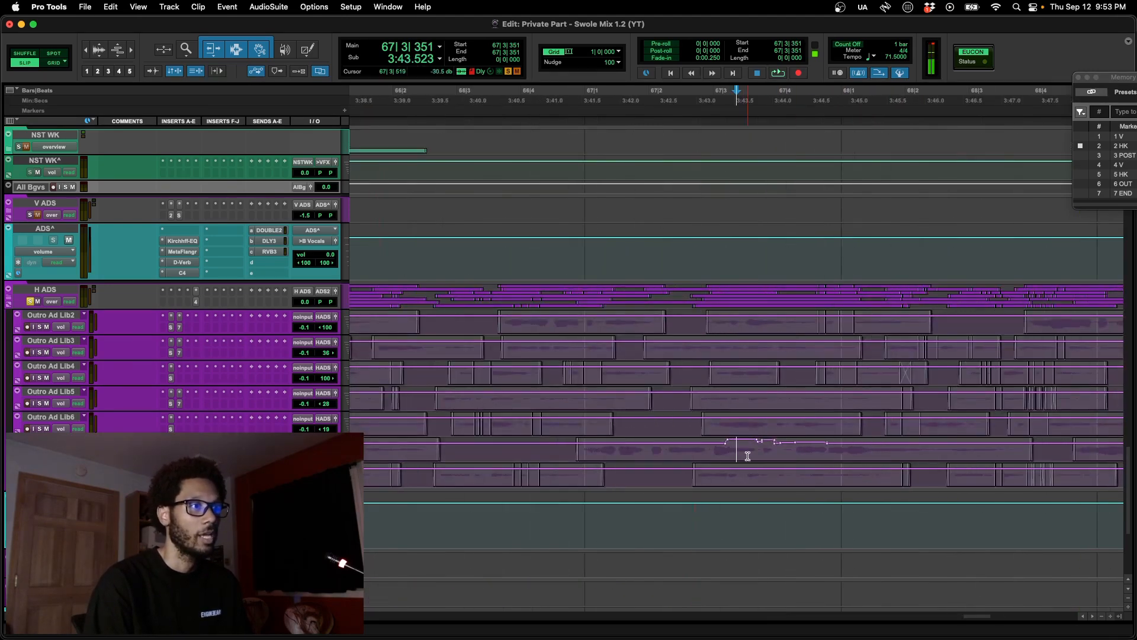
Step: Collapse the H ADS folder track and bring the lead vocal tracks into a whole-song overview
key("r")
key("r")
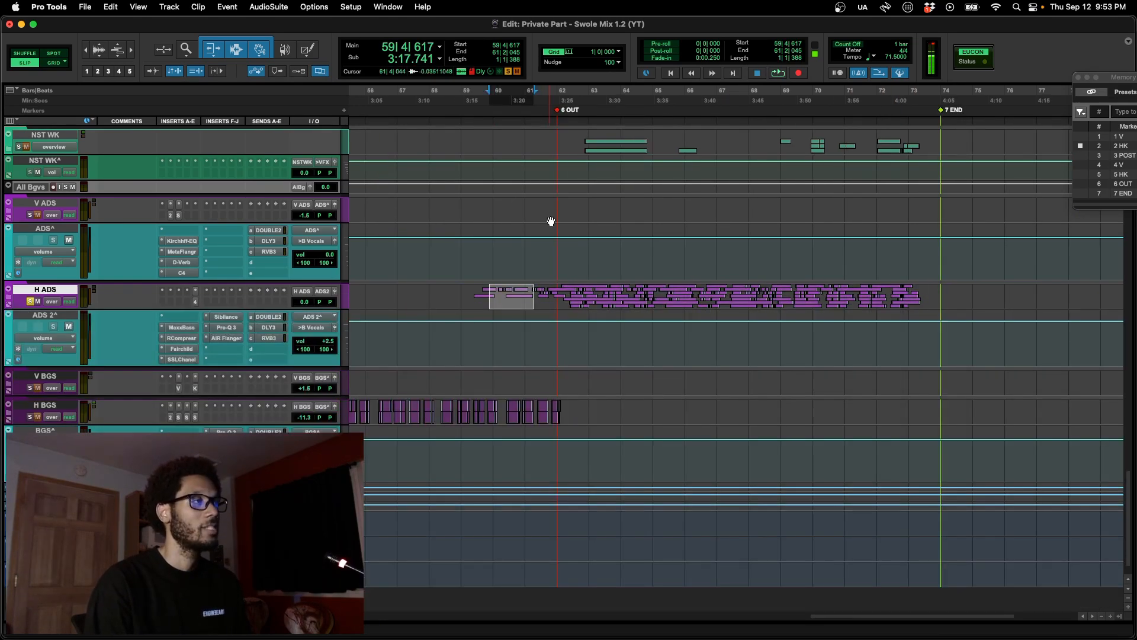
key("r")
key("r")
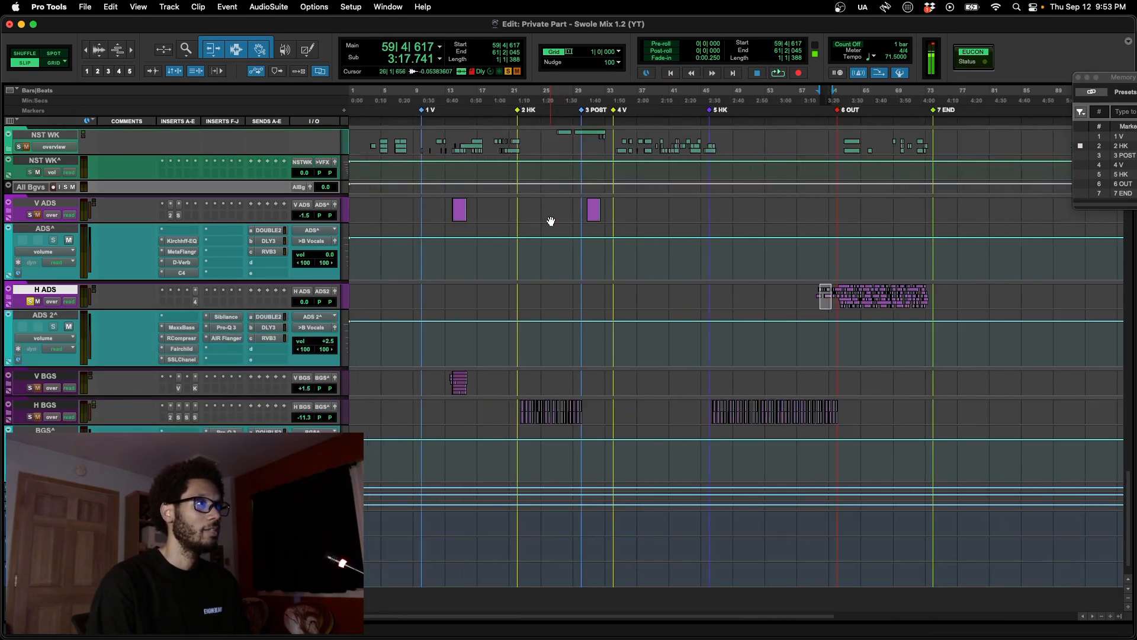
scroll(550, 218, "up", 8)
scroll(550, 218, "up", 10)
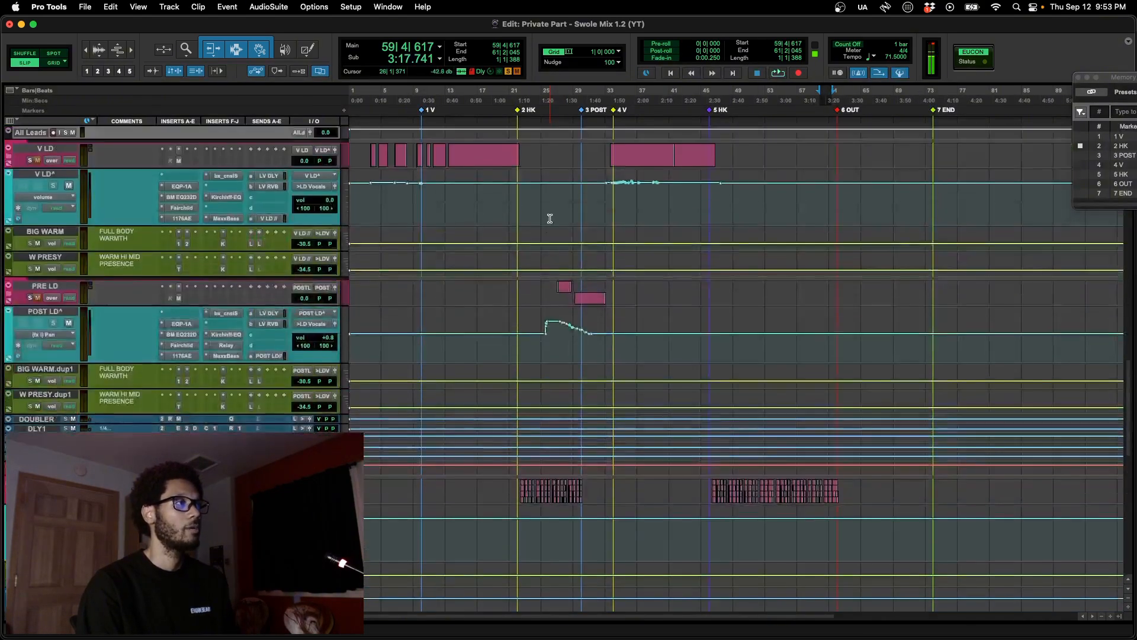
Step: Examine the inserts, sends and fader levels of the instrument, kick, drum and lead vocal channels in the Mix window
key("super+equal")
scroll(550, 219, "right", 10)
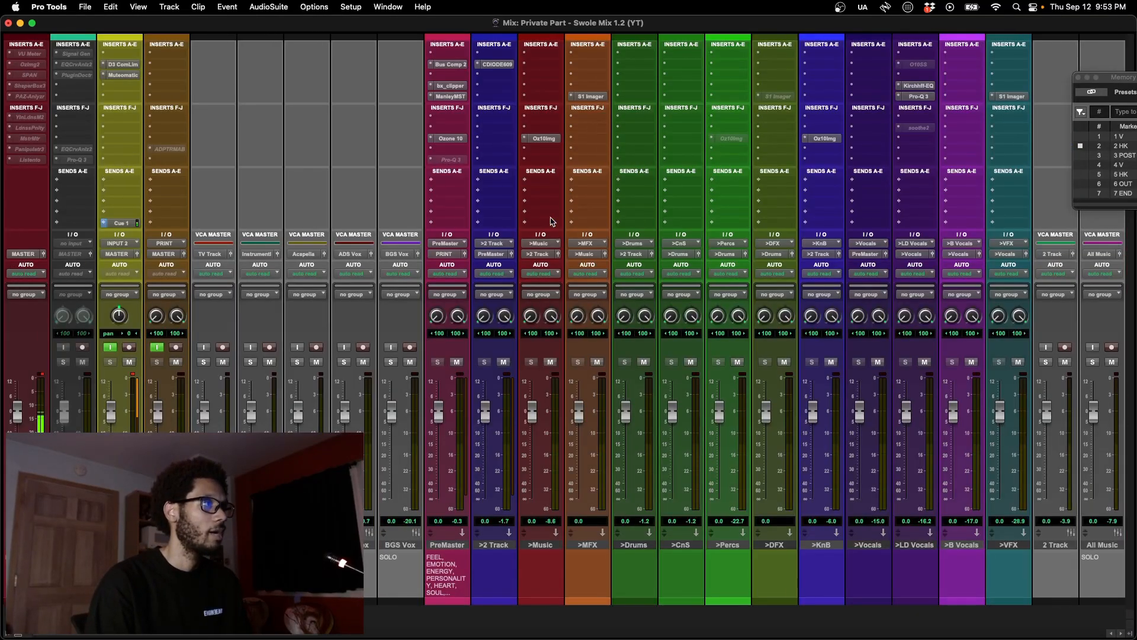
scroll(550, 221, "right", 7)
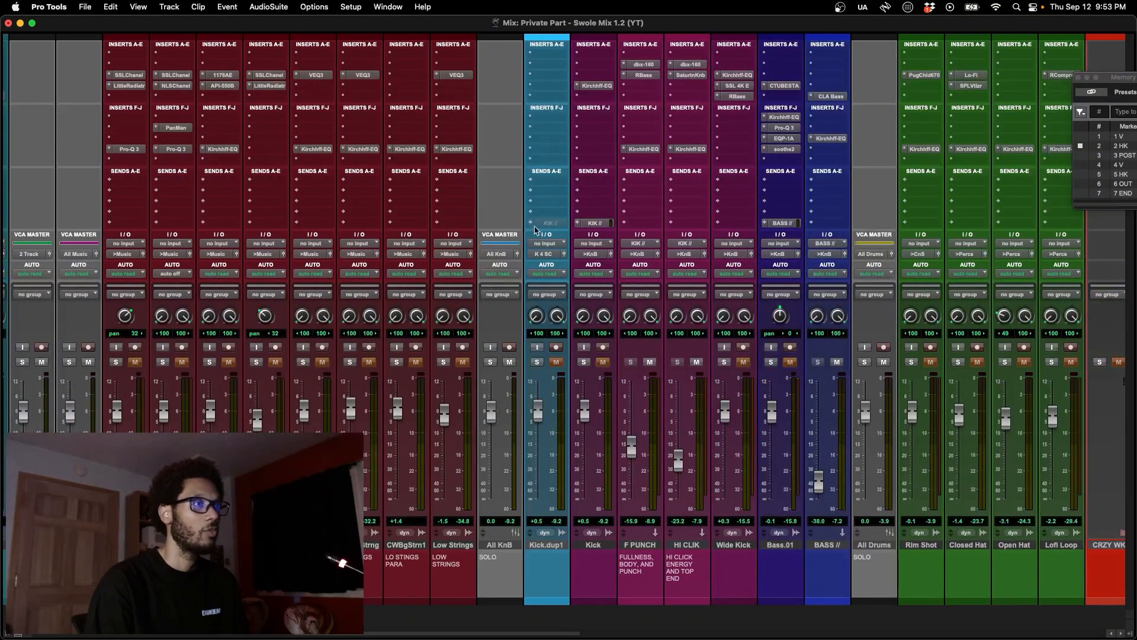
scroll(539, 408, "right", 1)
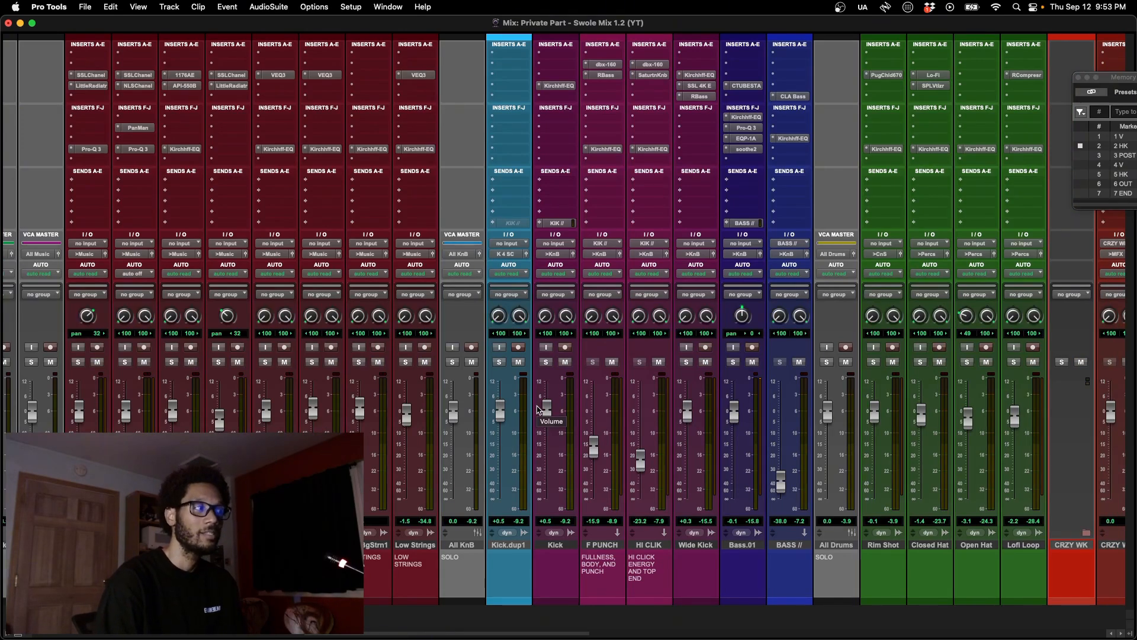
scroll(538, 409, "right", 18)
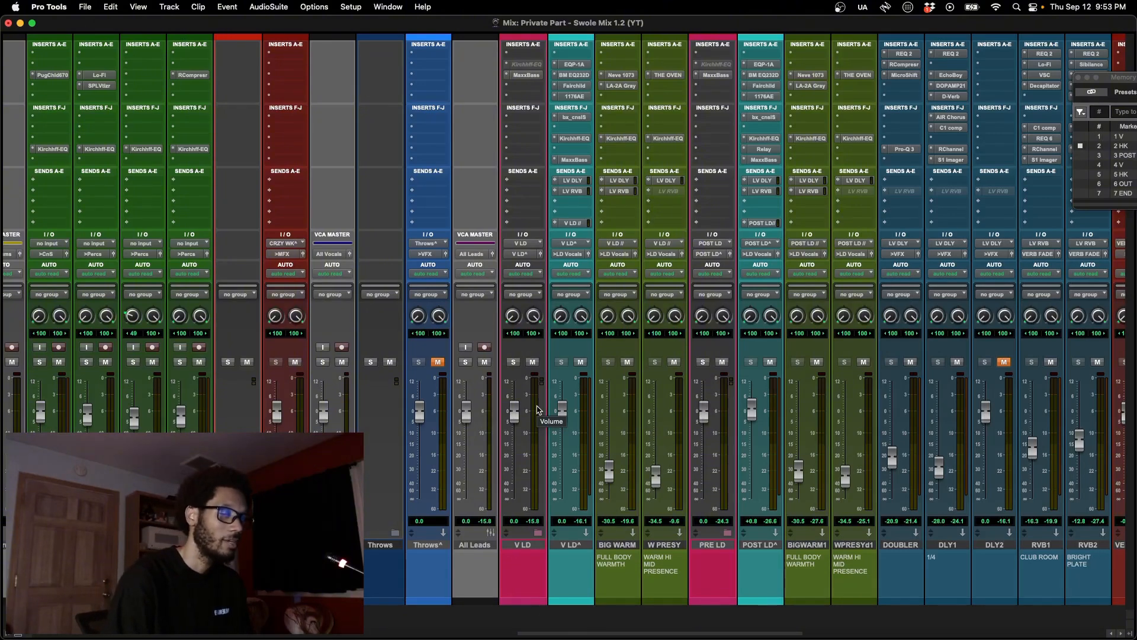
scroll(538, 409, "right", 1)
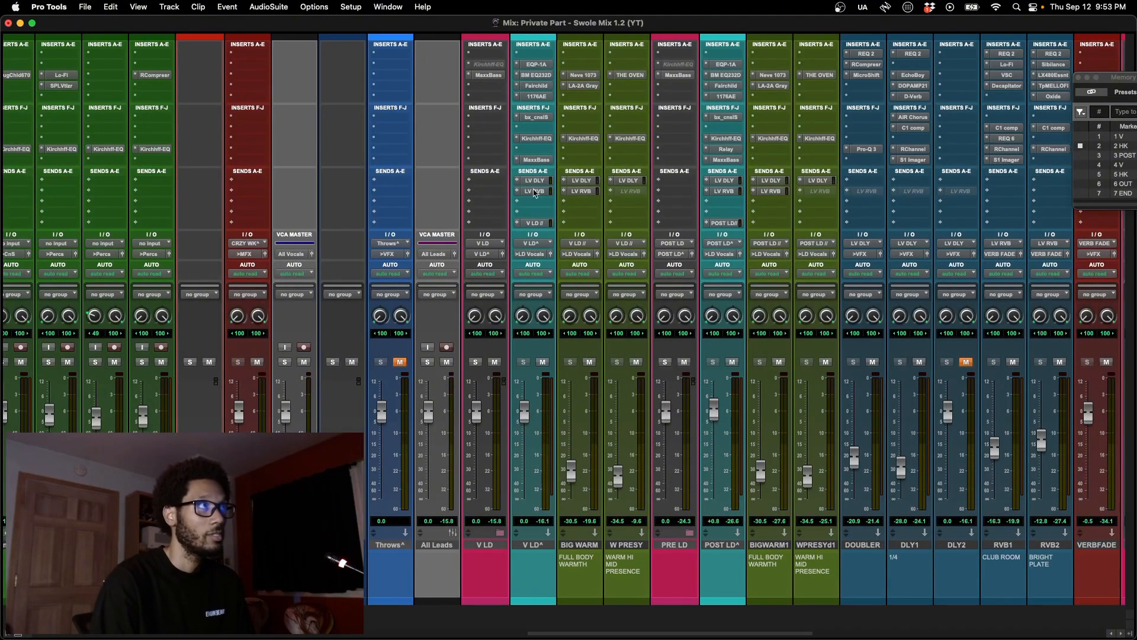
scroll(1002, 461, "right", 2)
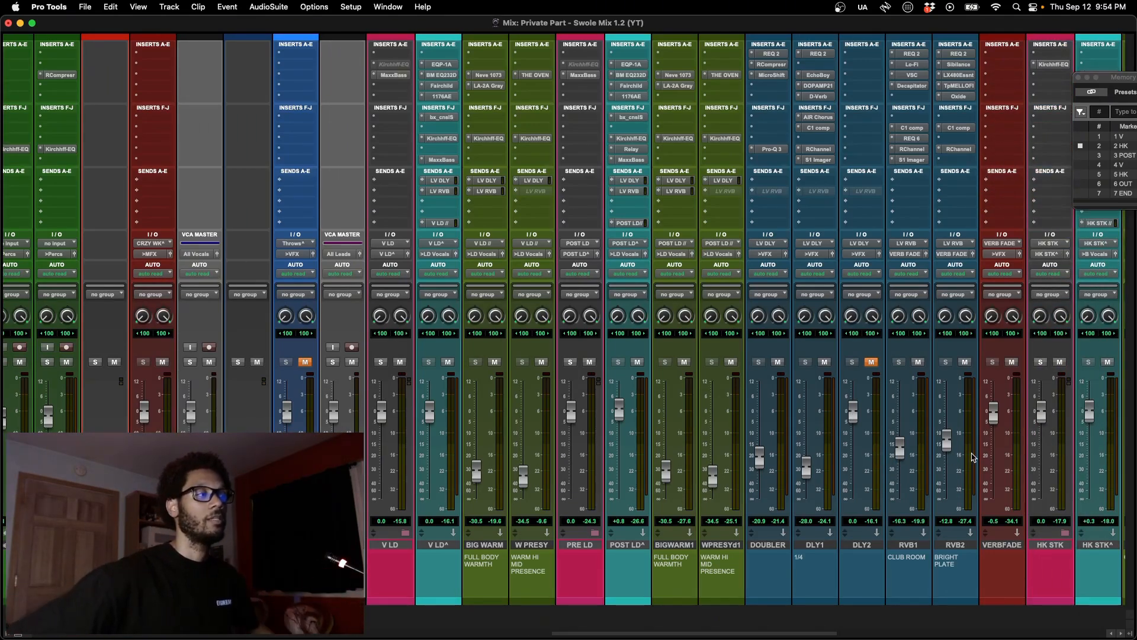
scroll(611, 402, "left", 2)
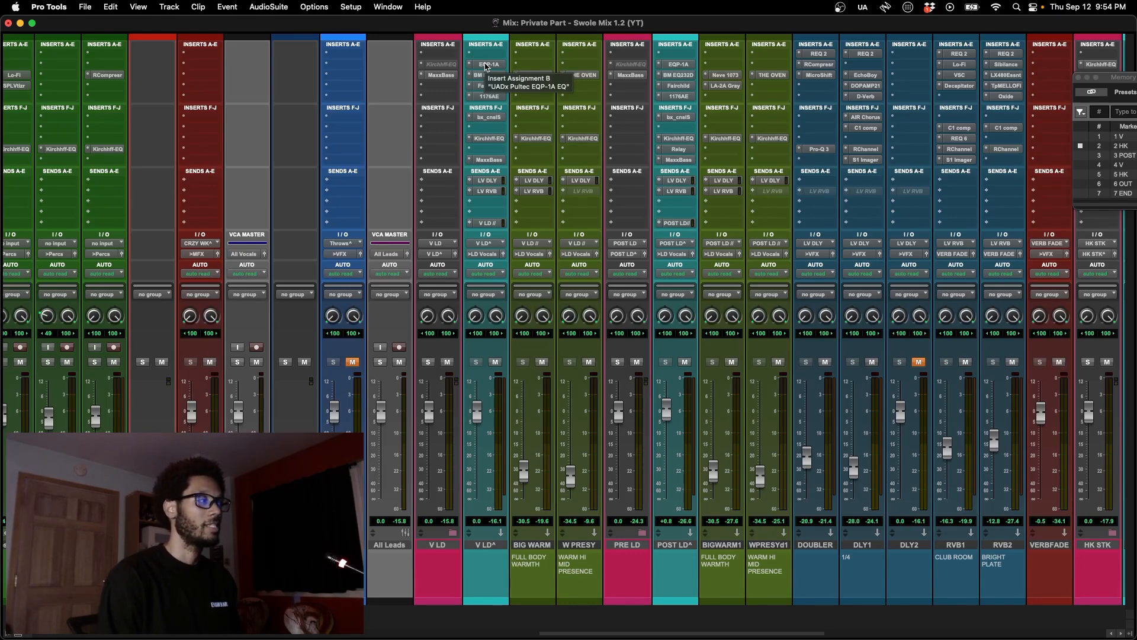
scroll(397, 221, "left", 15)
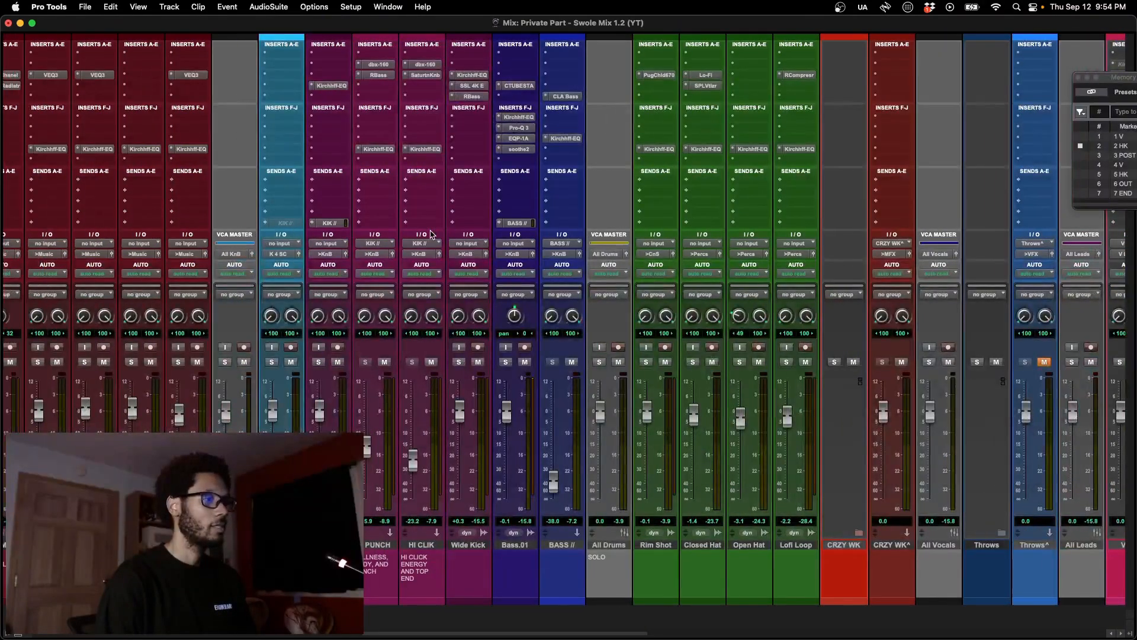
scroll(431, 234, "left", 4)
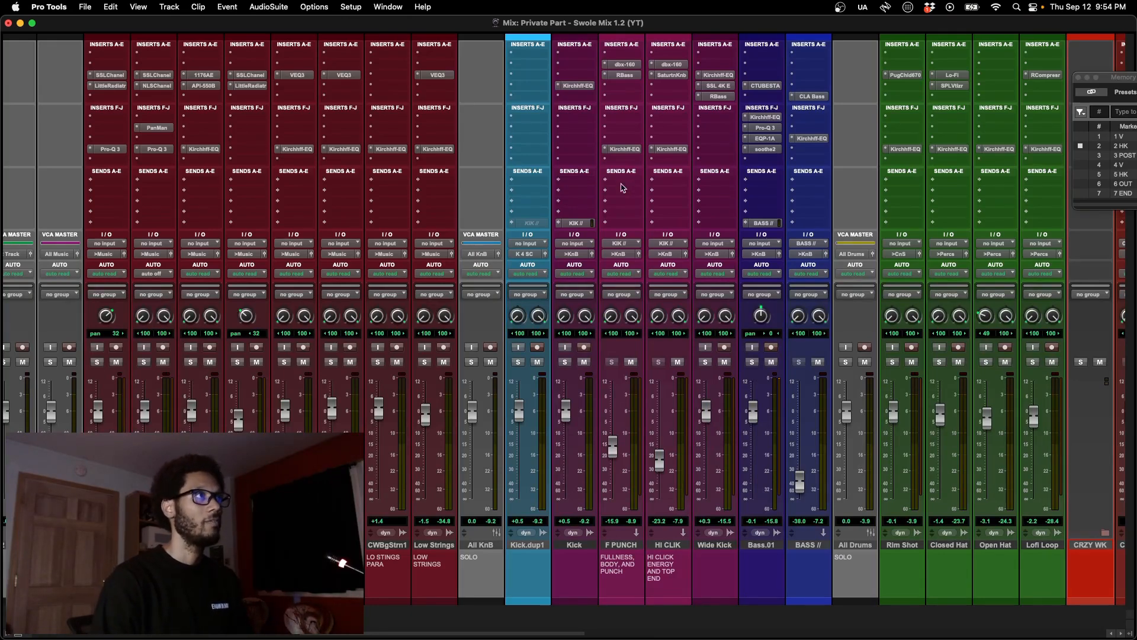
Step: Select the Kick channel, return to the Edit window, and place the edit cursor at bar 10 on its clip in Grid mode
left_click(580, 546)
key("super+equal")
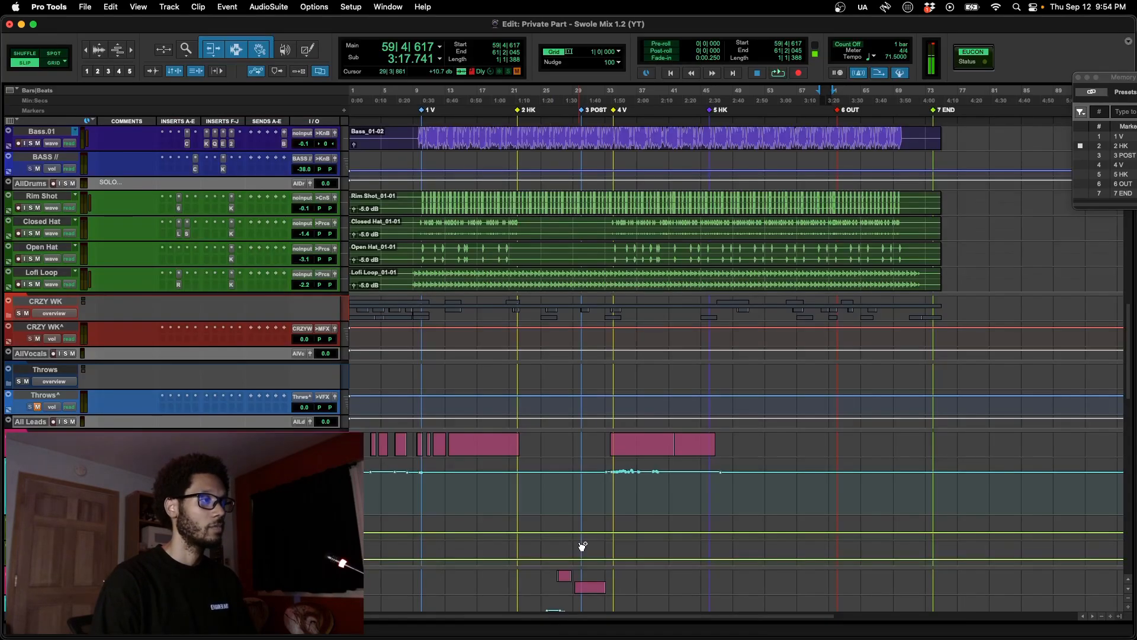
scroll(579, 543, "up", 10)
scroll(579, 543, "up", 3)
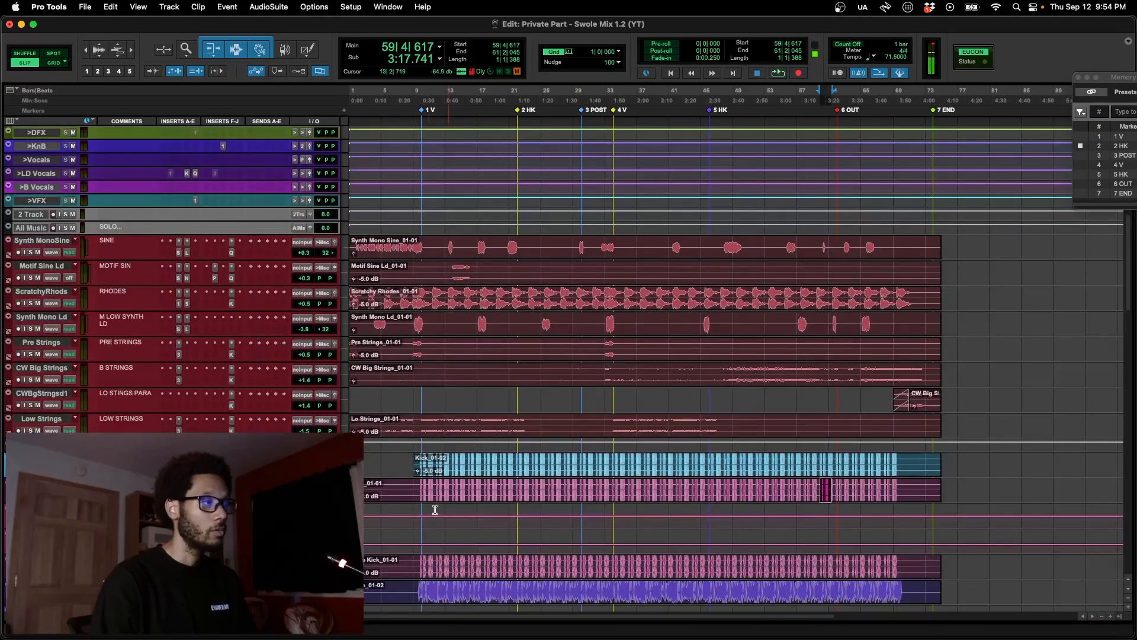
key("F4")
left_click(421, 485)
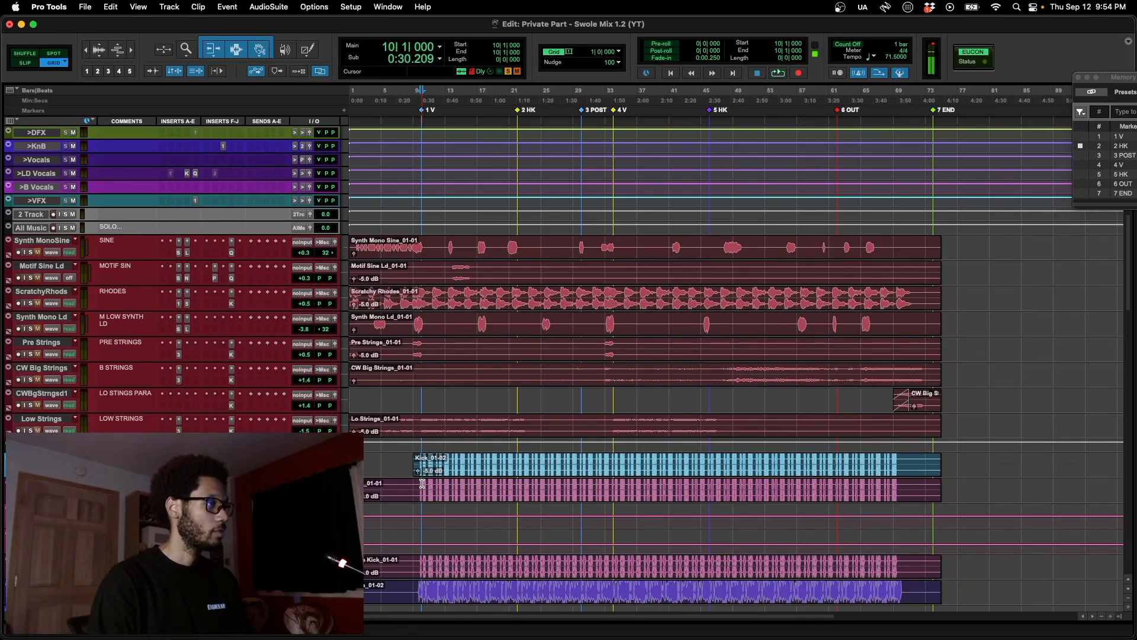
Step: Play the session from bar 10 at the 1 V marker with the timeline magnified, and stop playback
key("space")
key("super+bracketright")
key("super+bracketright")
key("super+bracketright")
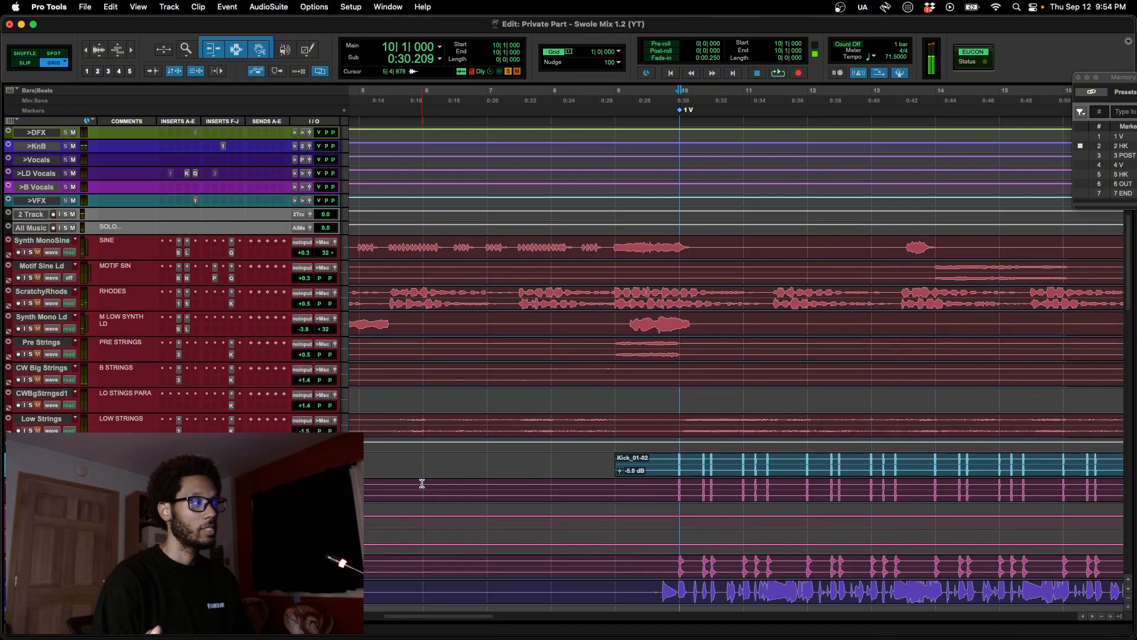
key("space")
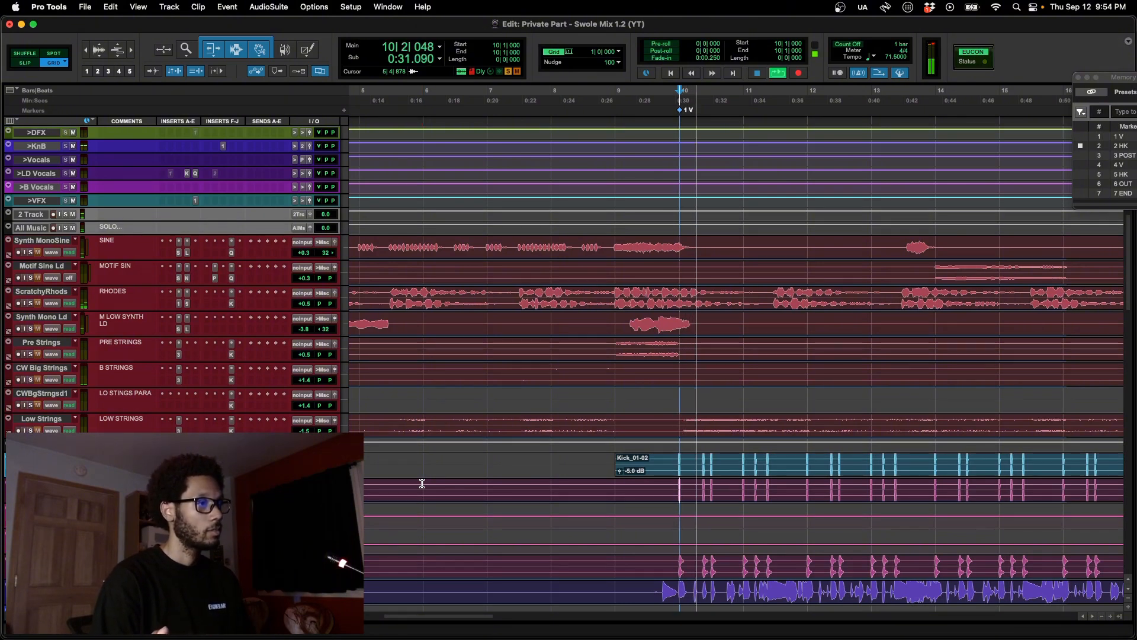
key("space")
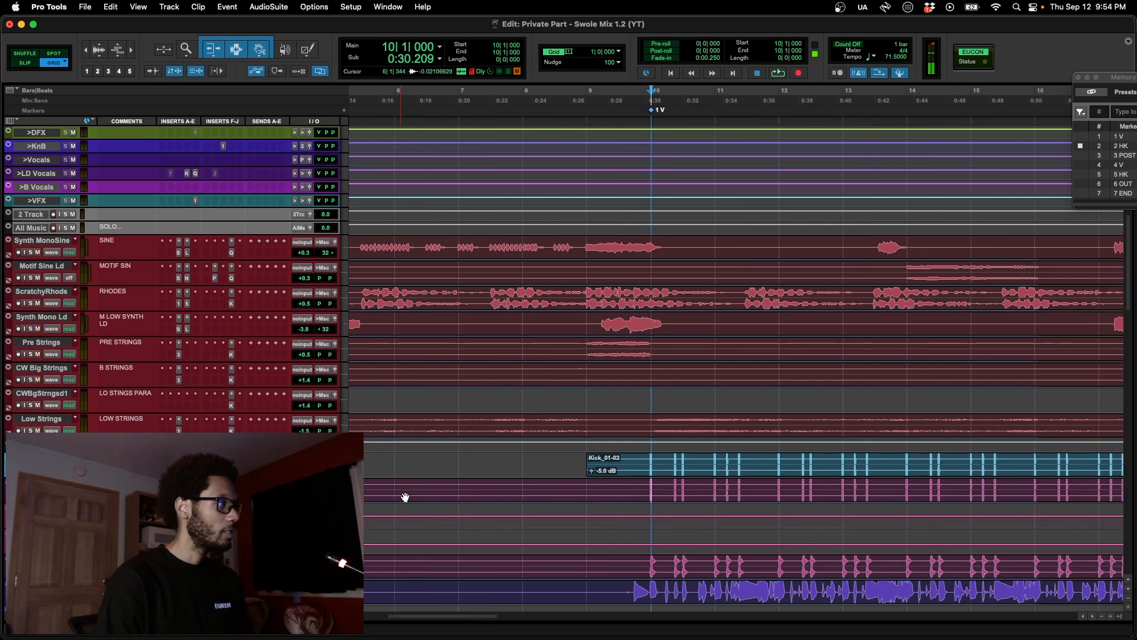
Step: Review the bus, instrument and kick channels in the Mix window, and return to the kick and drum tracks in the Edit window
key("super+equal")
scroll(407, 497, "left", 3)
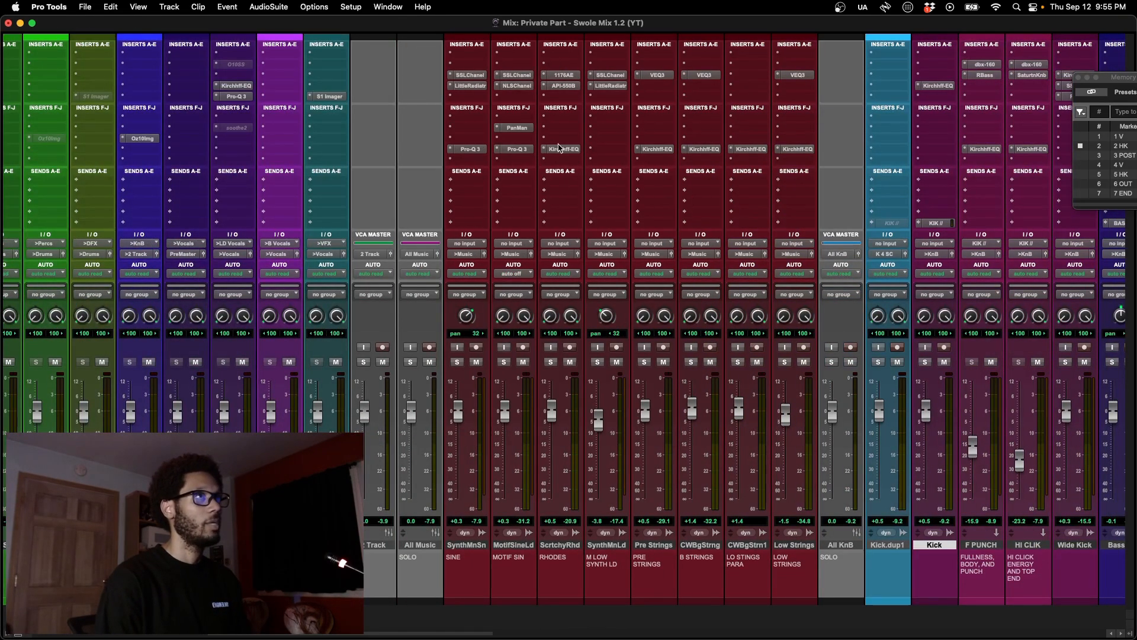
scroll(559, 148, "left", 8)
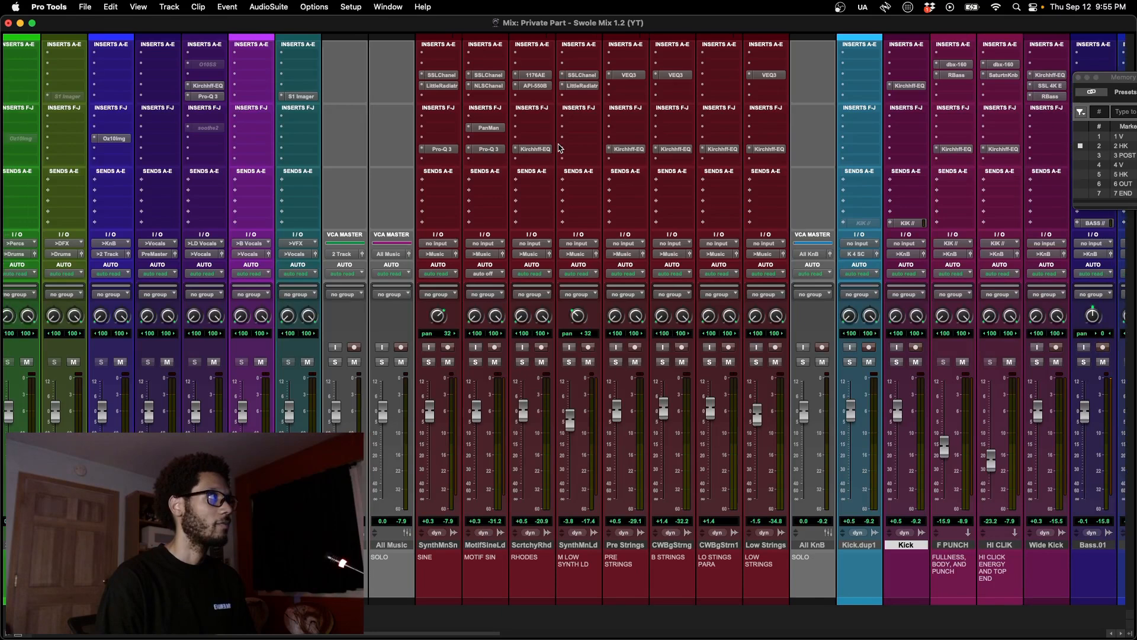
scroll(558, 148, "right", 20)
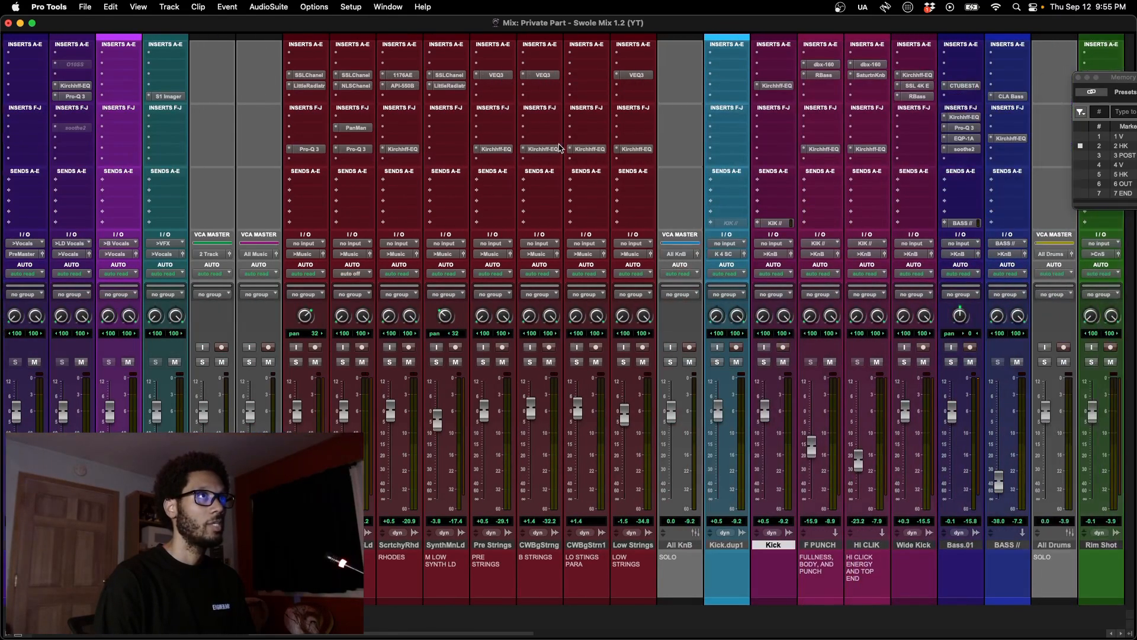
key("super+equal")
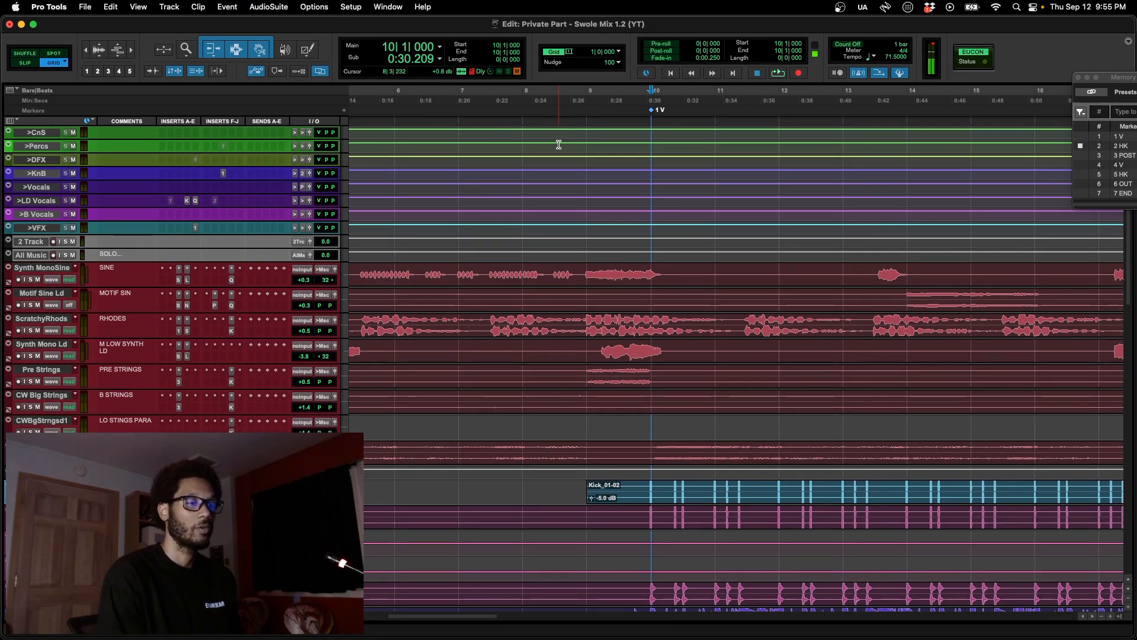
scroll(558, 145, "down", 5)
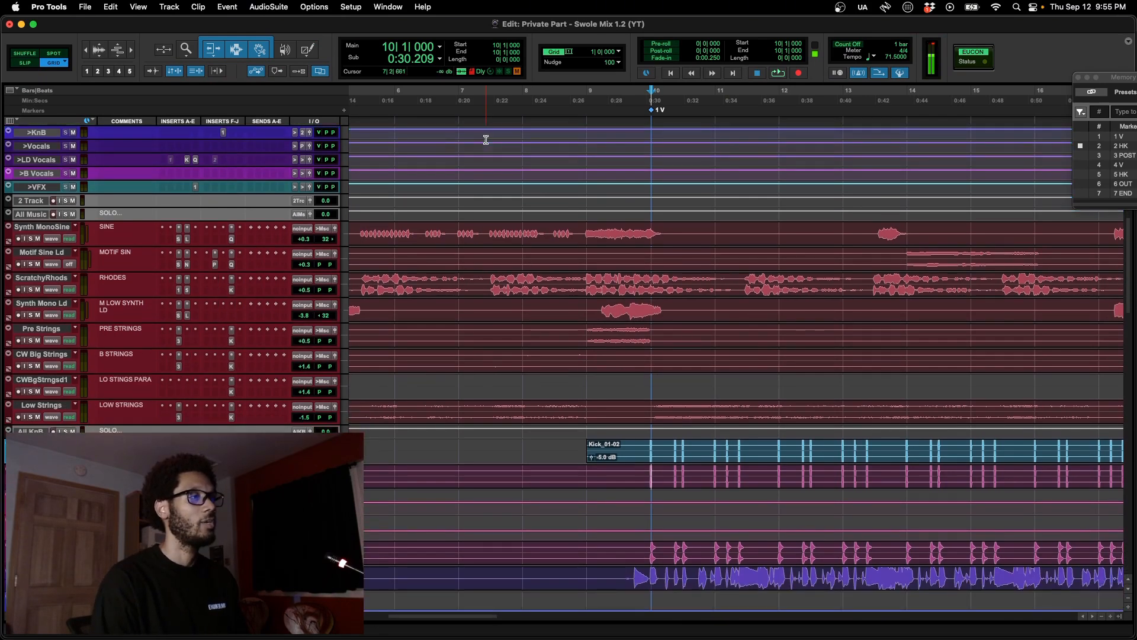
scroll(673, 353, "down", 3)
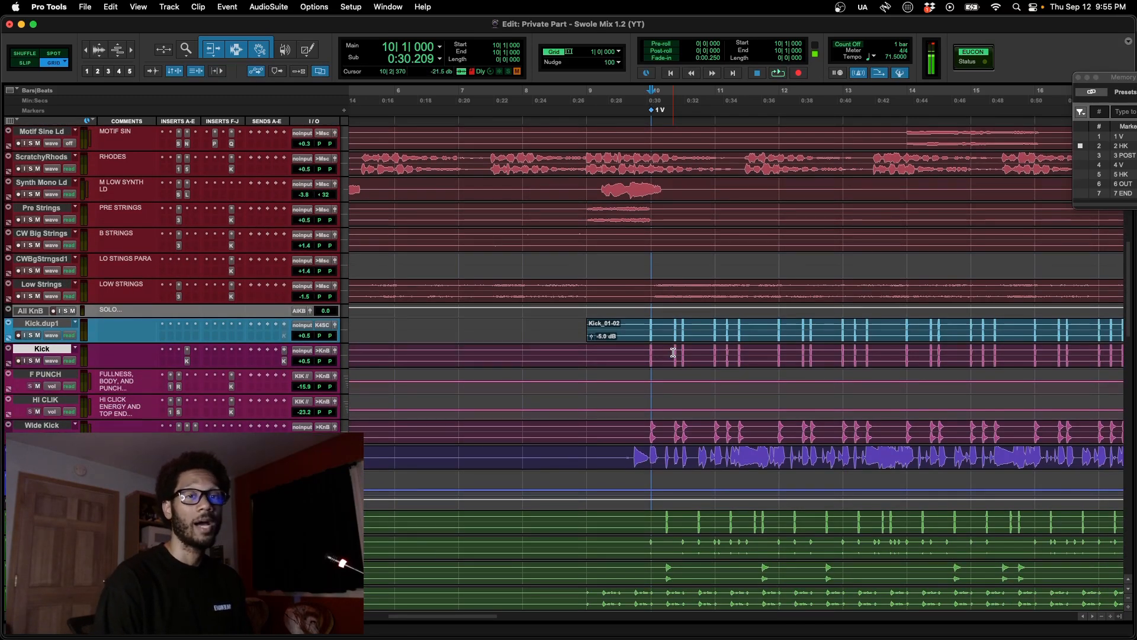
Step: Switch to Safari to consult the Arrangement topics in the YT Lesson Plans document, and return to Pro Tools
key("super+Tab")
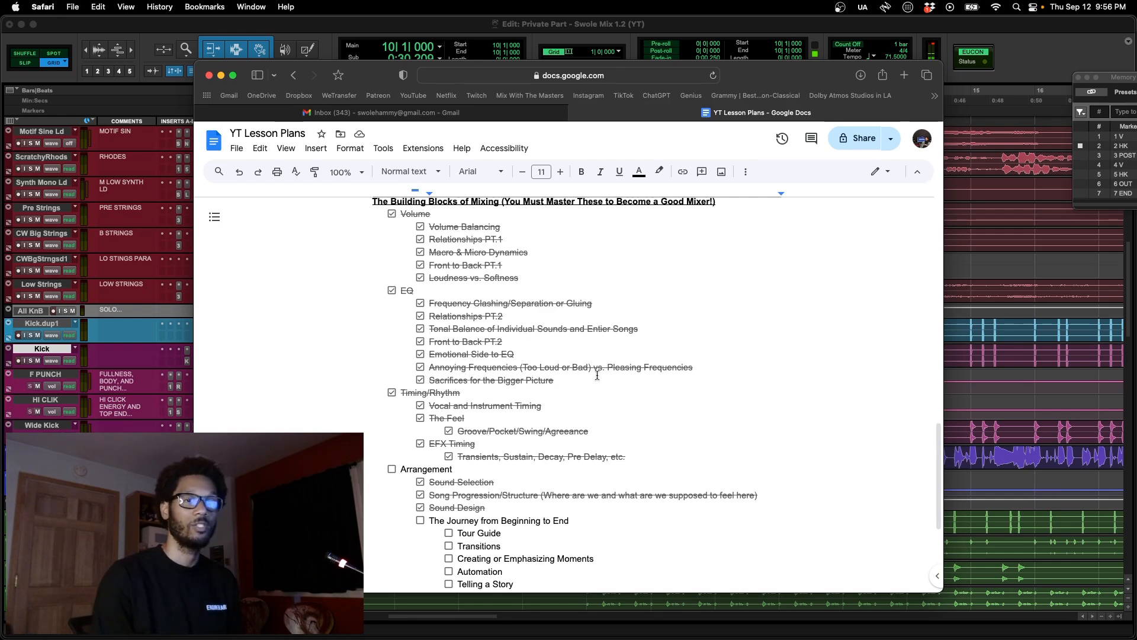
left_click(714, 25)
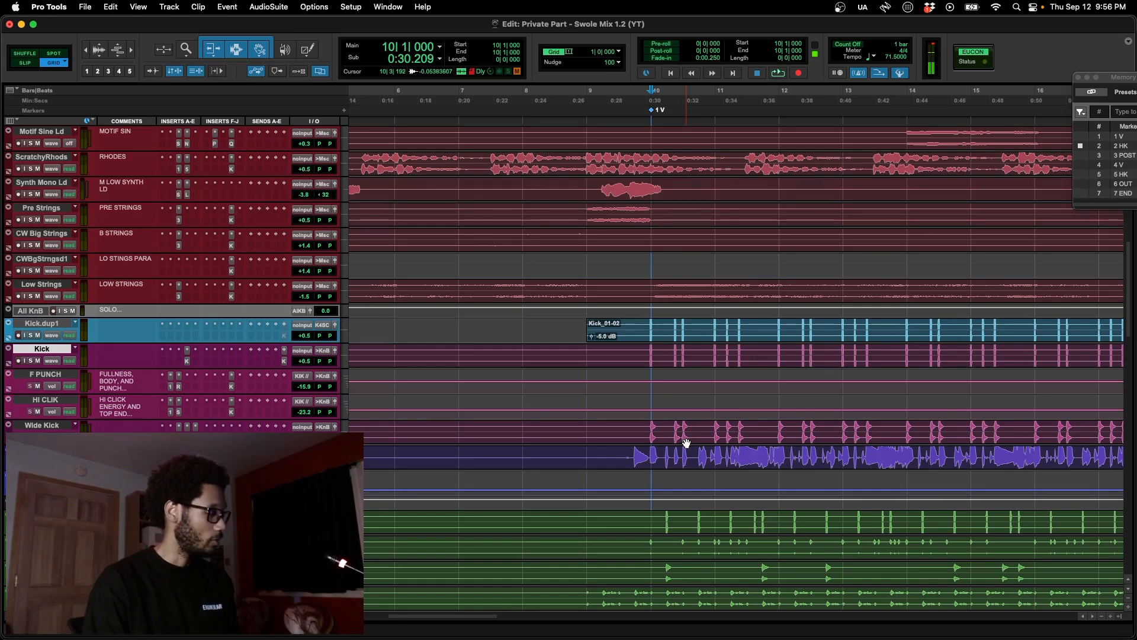
Step: Place the edit cursor at bar 8 and play the transition into the 1 V section, stopping after it
scroll(698, 429, "down", 8)
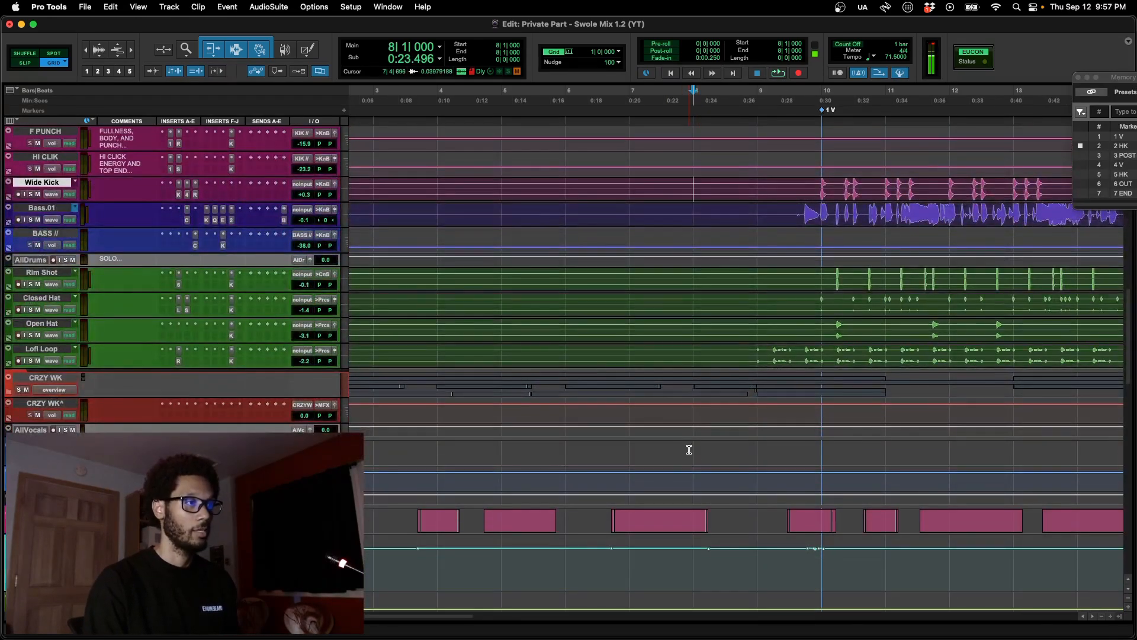
left_click(689, 450)
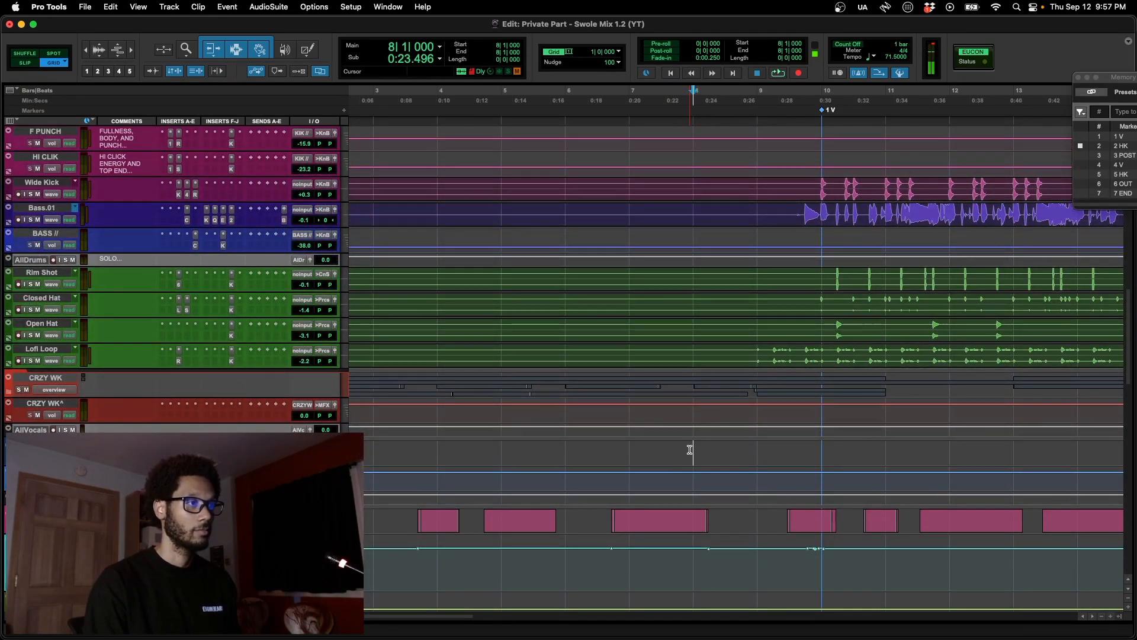
key("space")
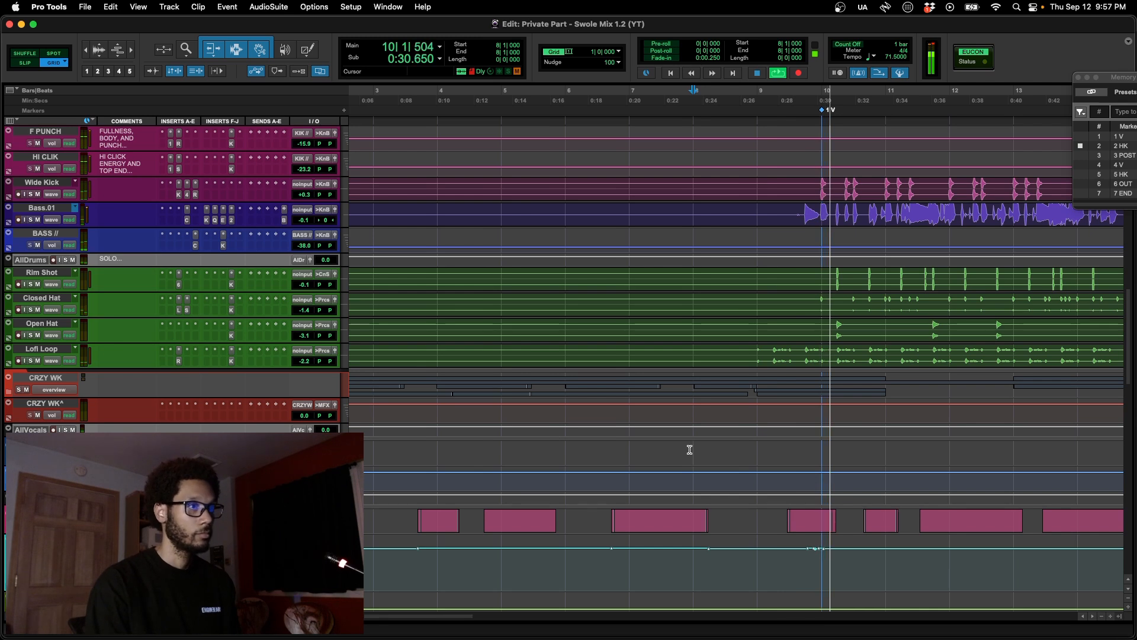
key("space")
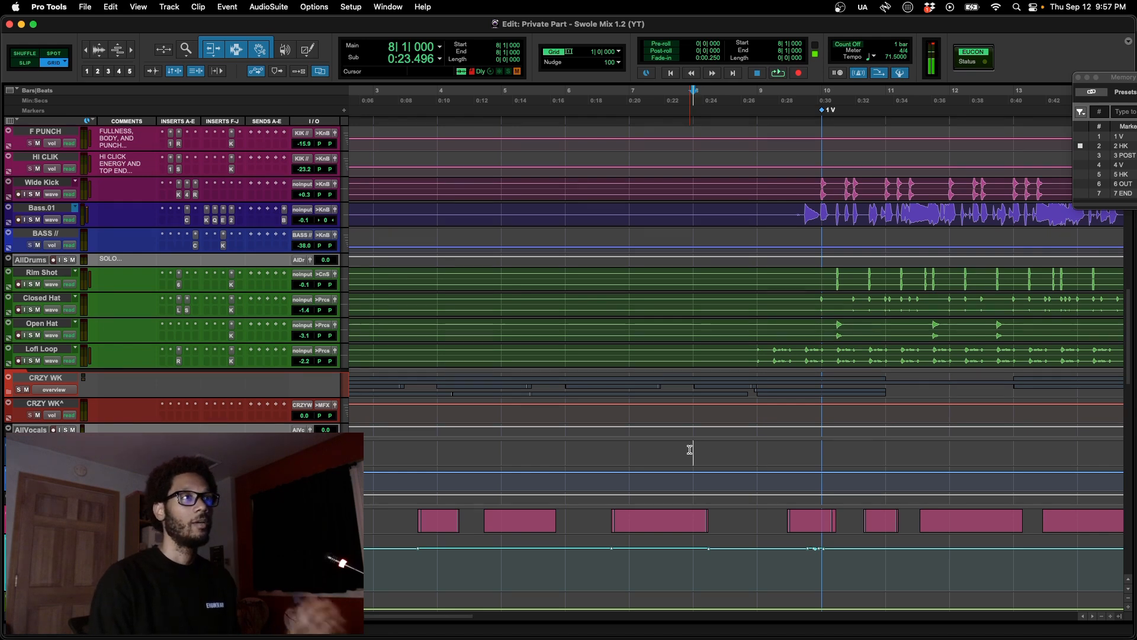
Step: Place the edit cursor at bar 9 on the Synth Mono Ld track
scroll(690, 450, "up", 8)
right_click(691, 449)
left_click(753, 163)
scroll(753, 163, "up", 2)
scroll(754, 163, "up", 1)
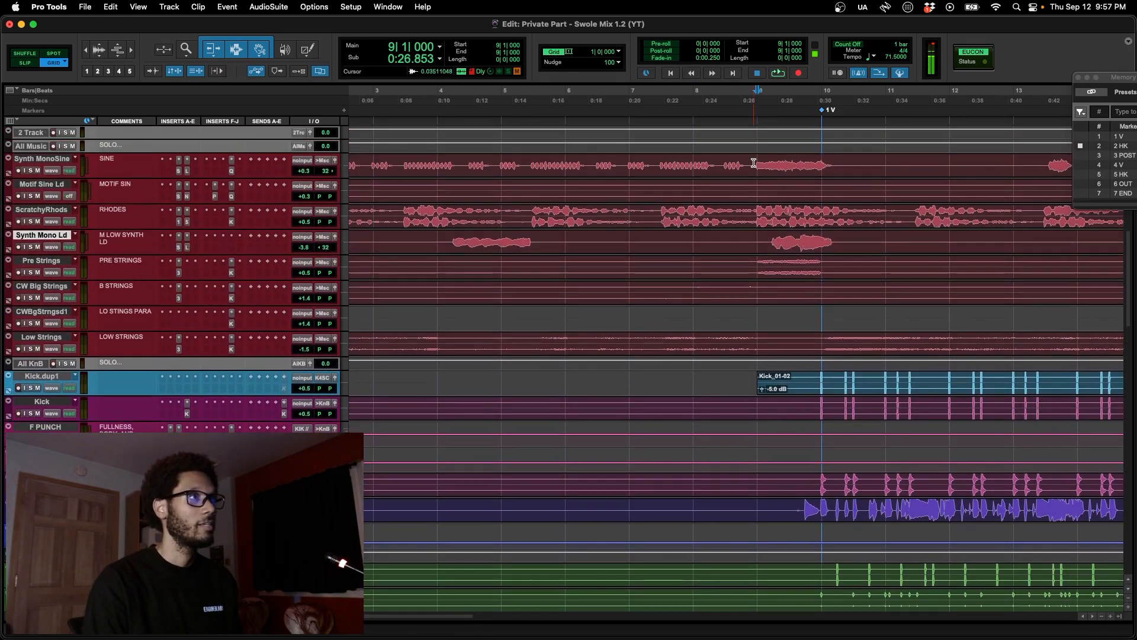
Step: Play from bar 9 into the 1 V section while viewing the drum and CRZY WK tracks, and stop playback
key("space")
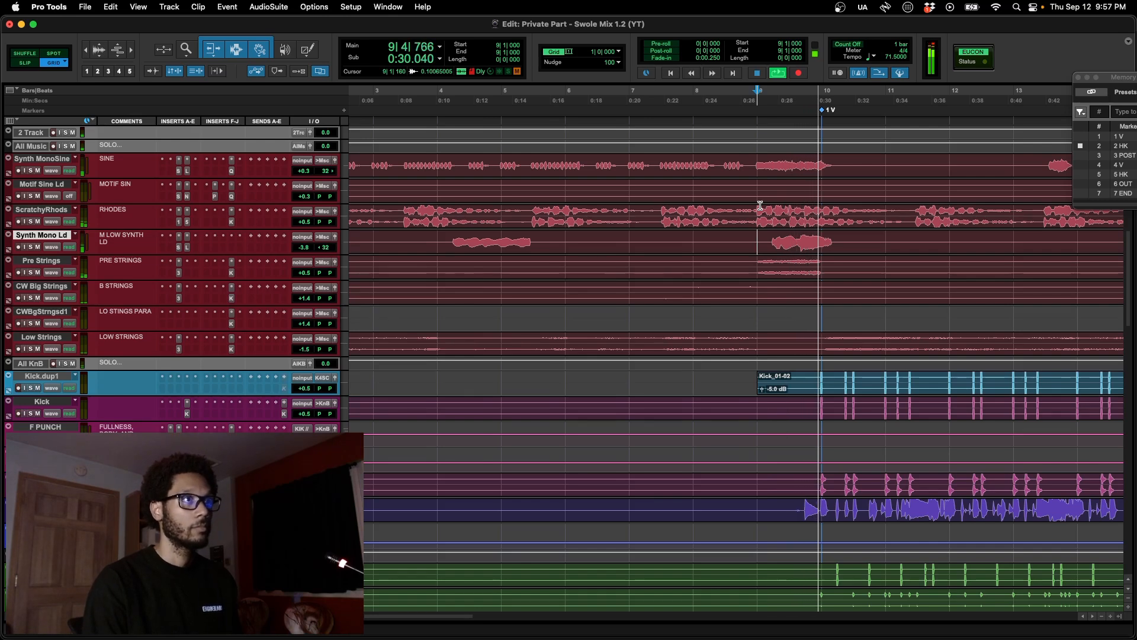
scroll(760, 206, "down", 5)
scroll(760, 205, "down", 6)
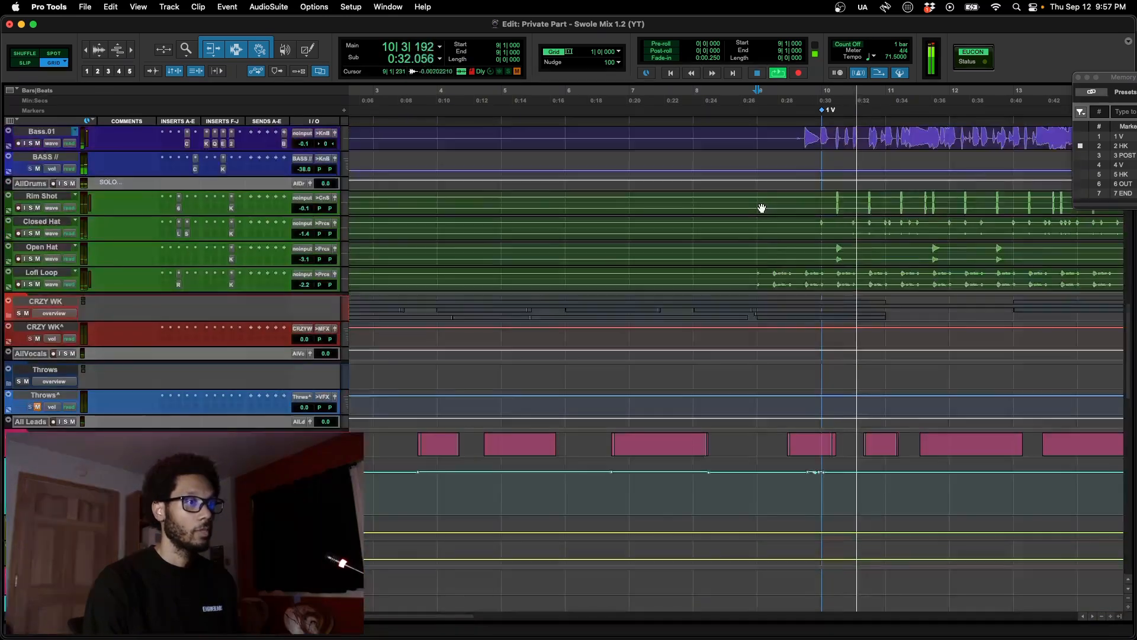
key("space")
scroll(760, 205, "up", 2)
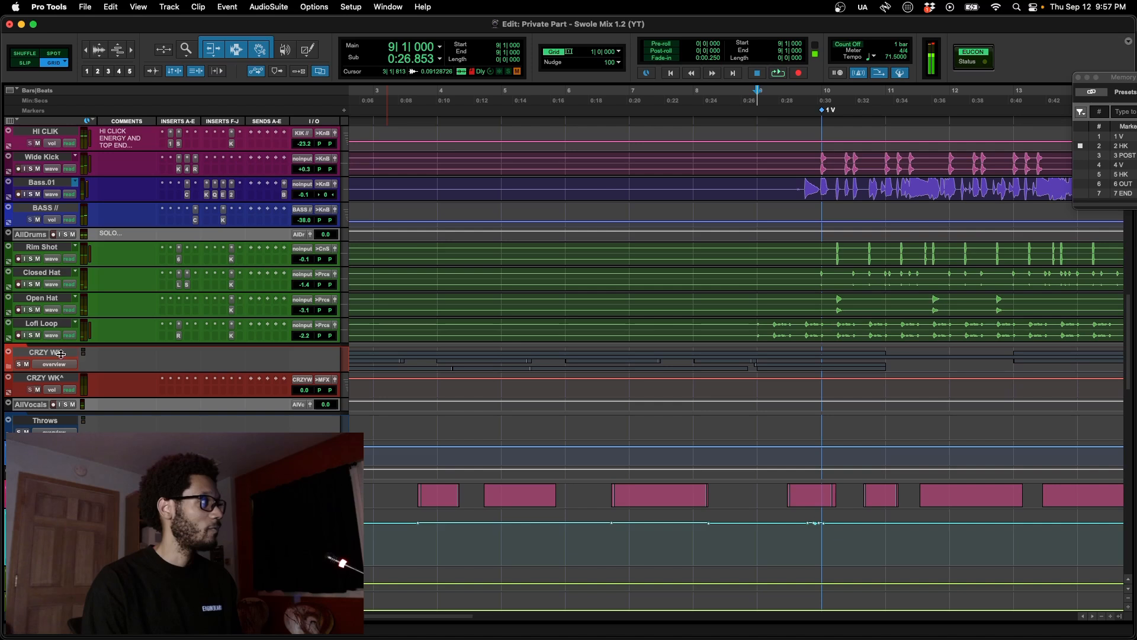
Step: Open the CRZY WK folder, enlarge the waveforms, select all its crzy wk tracks and make them active
left_click(42, 353)
key("shift+f")
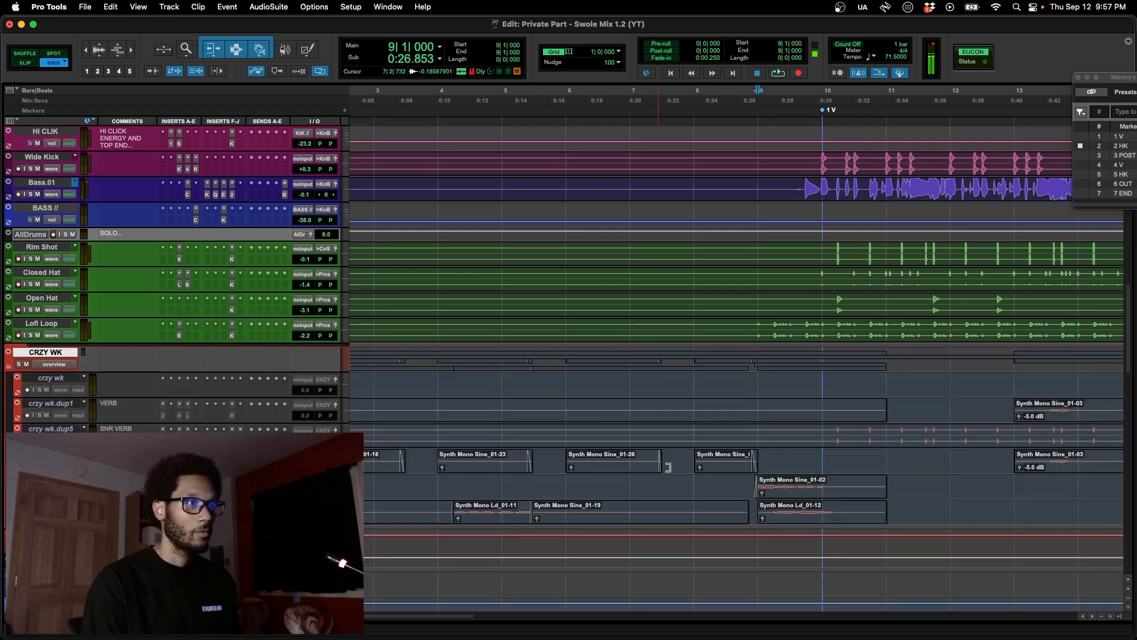
key("alt+super+bracketright")
left_click(66, 379)
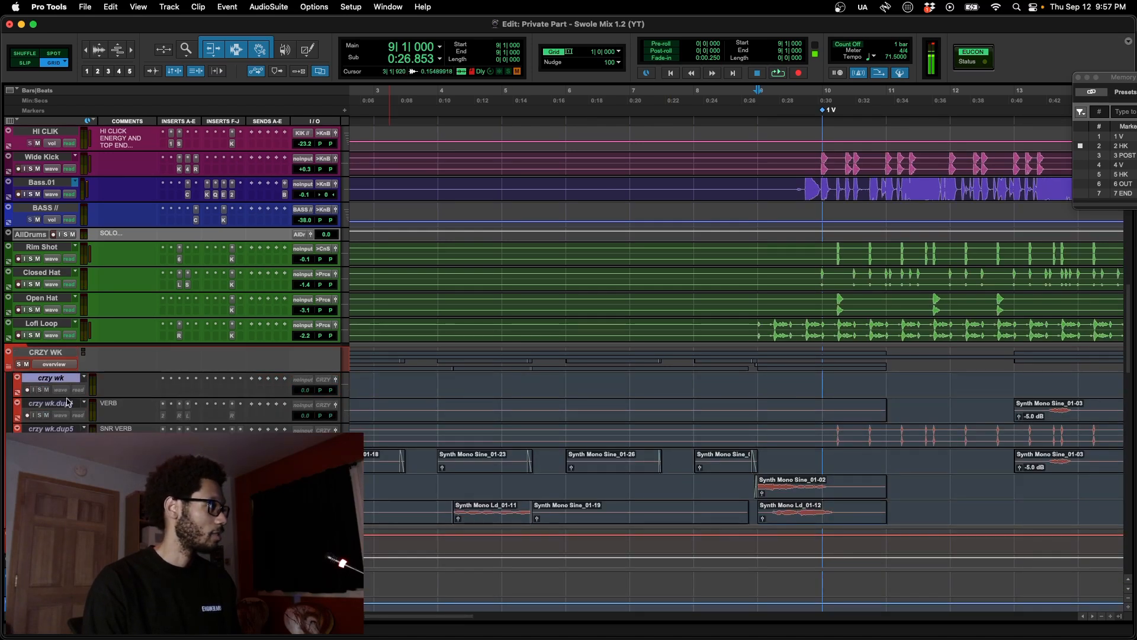
left_click(51, 505, "shift")
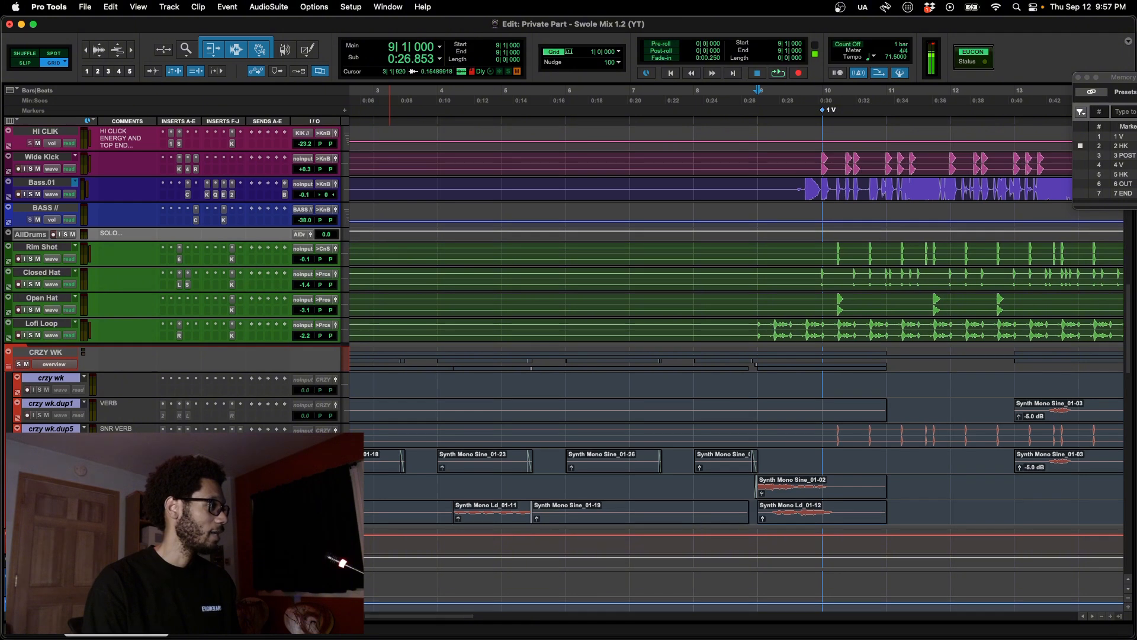
key("alt+shift+super+a")
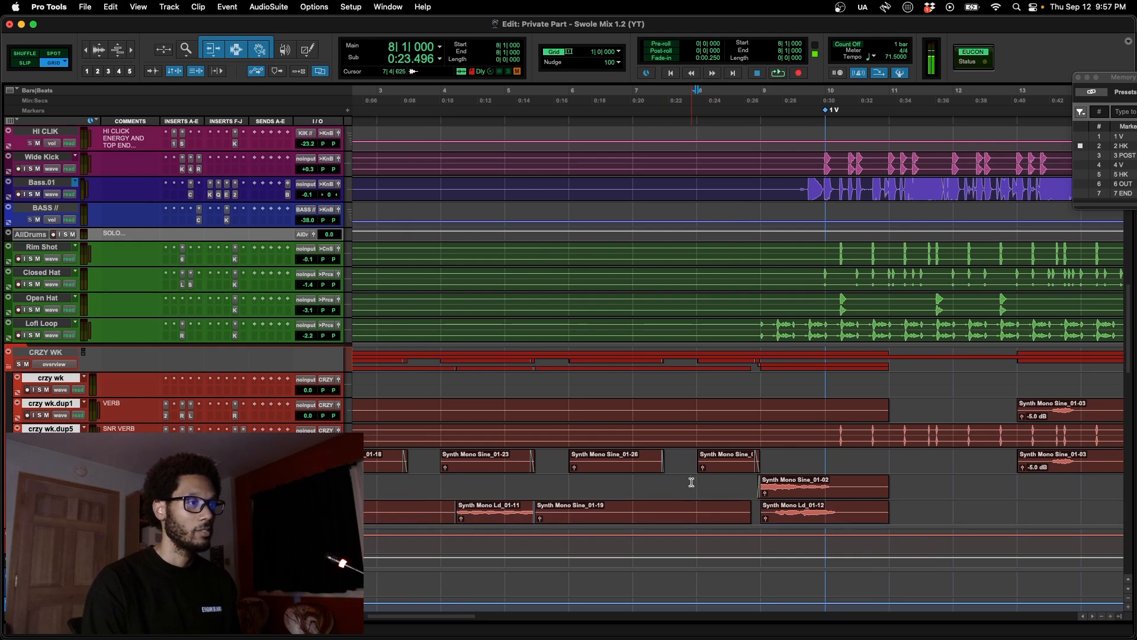
Step: Play the transition from bar 8 into 1 V with the crzy wk tracks, stop it and collapse the CRZY WK folder
key("space")
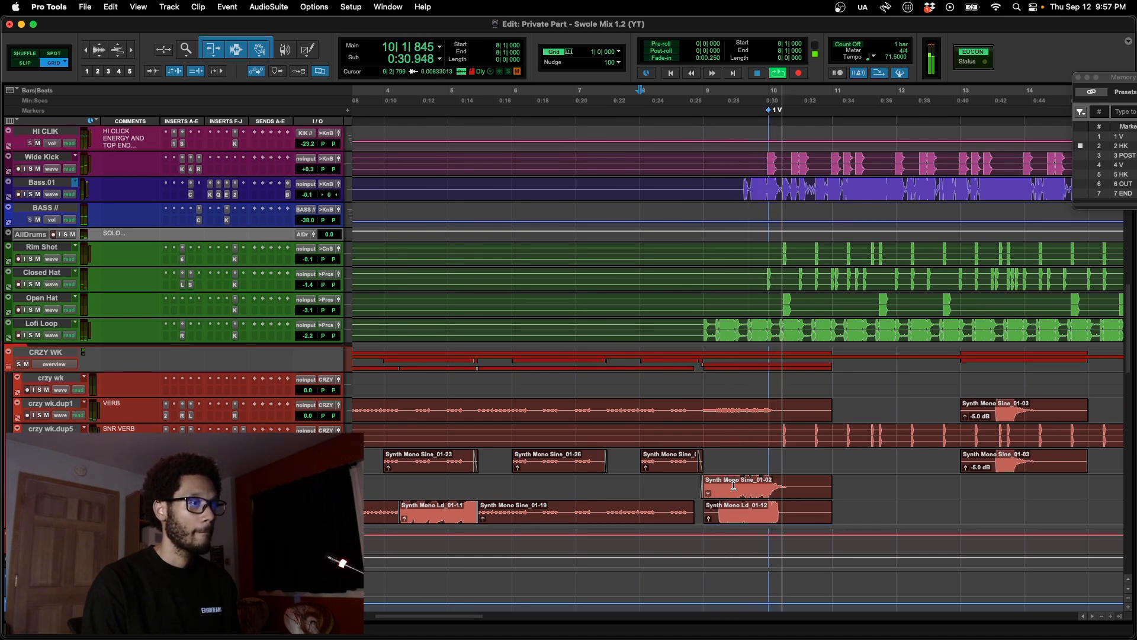
key("space")
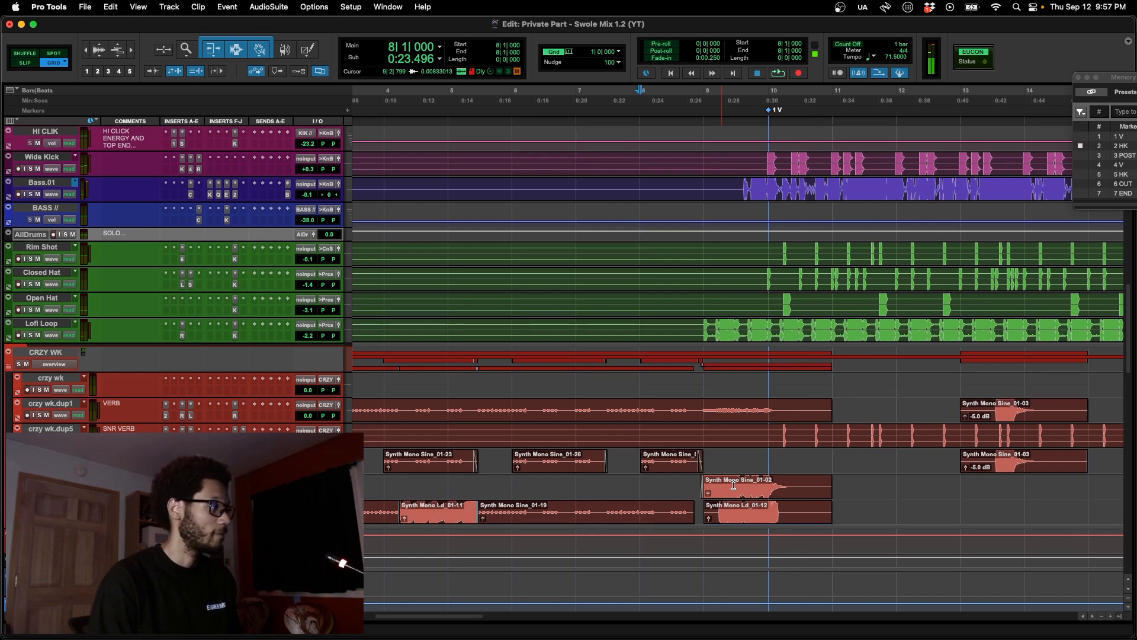
left_click(40, 355)
key("shift+f")
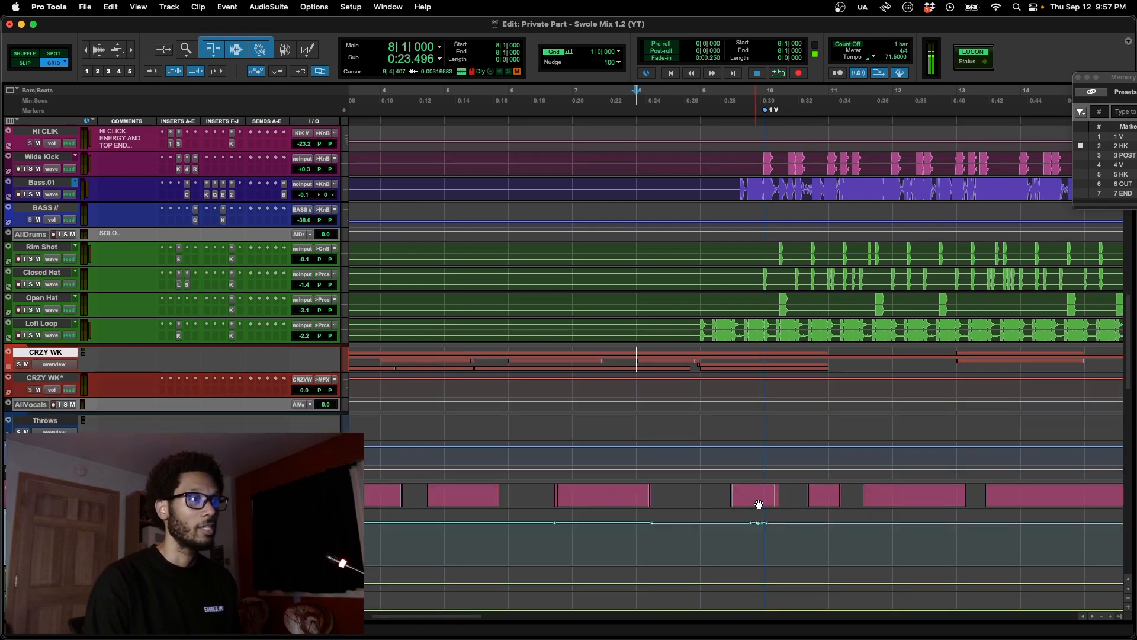
Step: Open the V LD folder with the timeline enlarged around the 1 V marker, and place the edit cursor at bar 9
key("t")
key("t")
key("t")
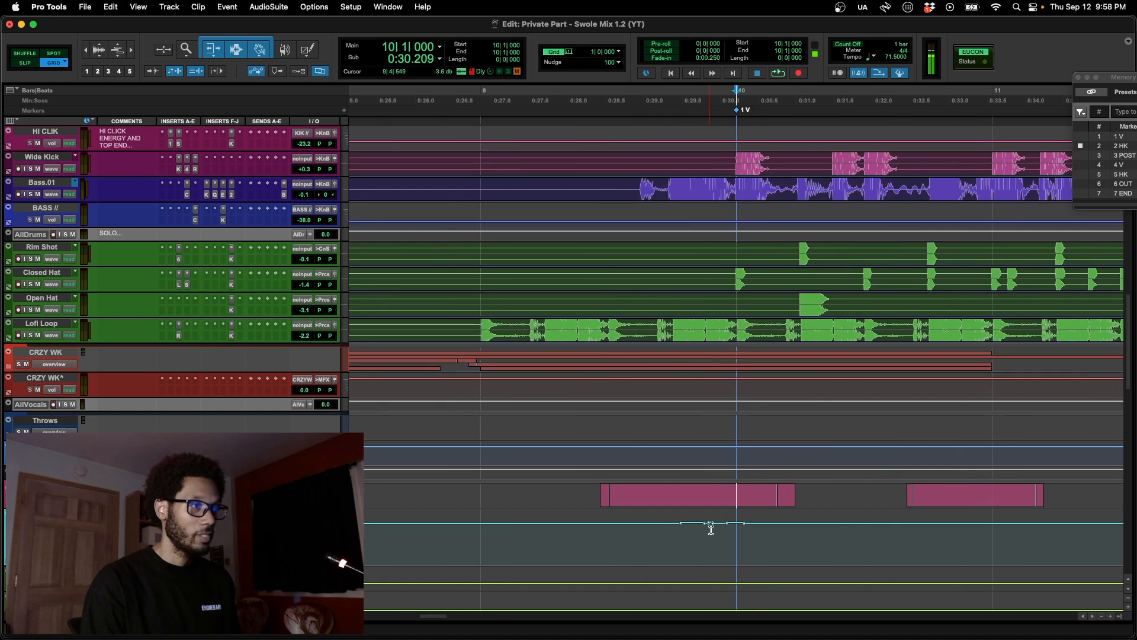
key("shift+f")
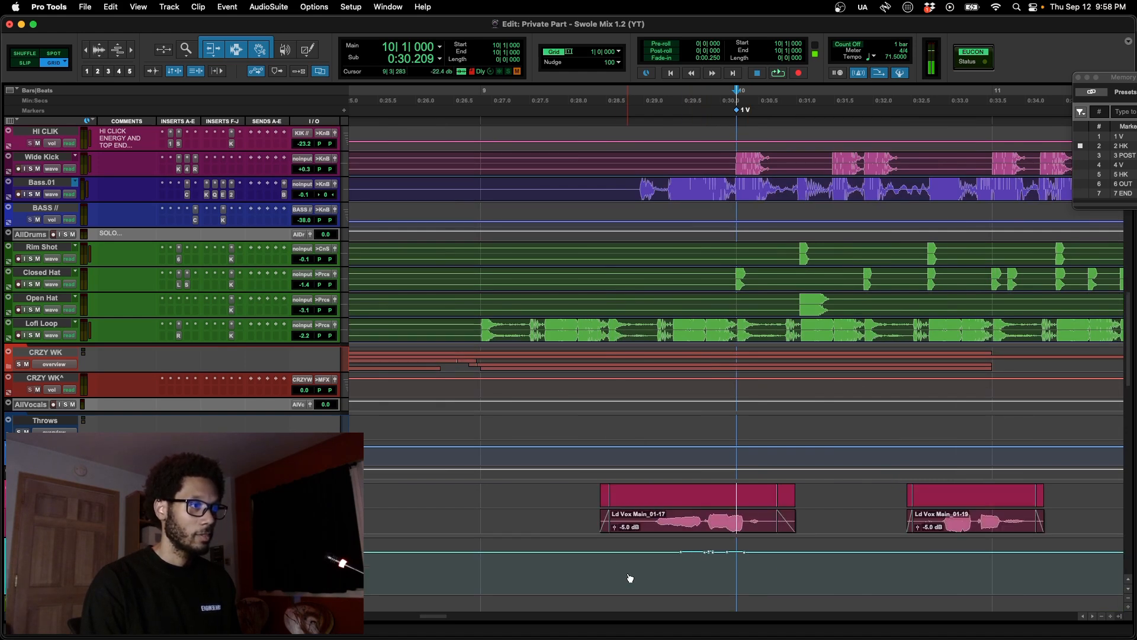
left_click(471, 572)
scroll(471, 572, "down", 3)
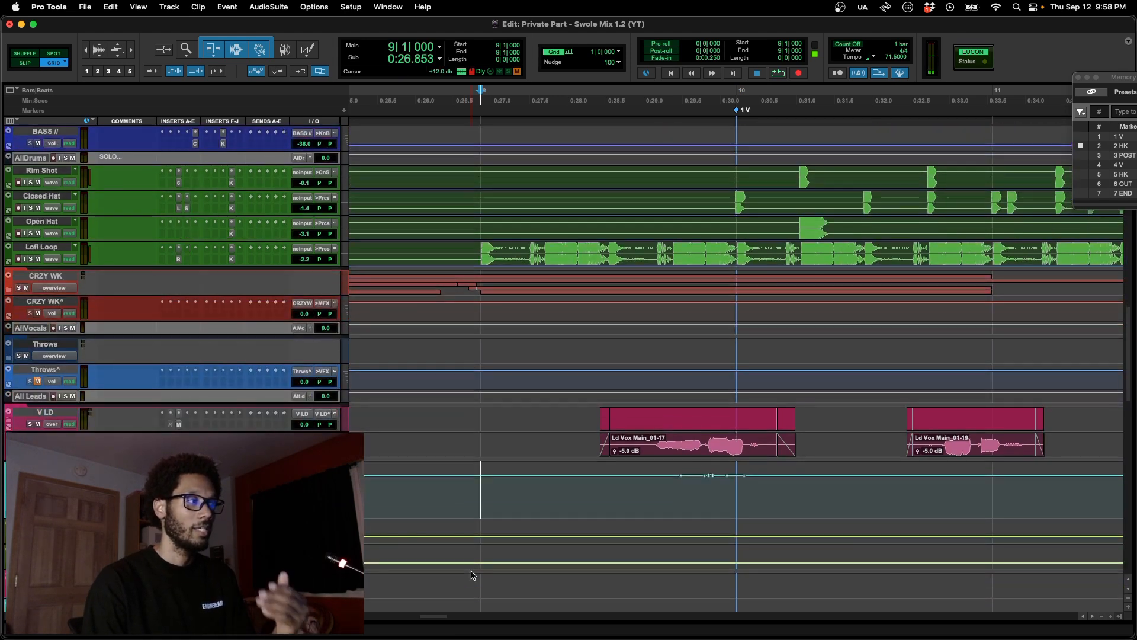
Step: Play from bar 9, show the volume automation on the Ld Vox Main C track, and stop playback
key("space")
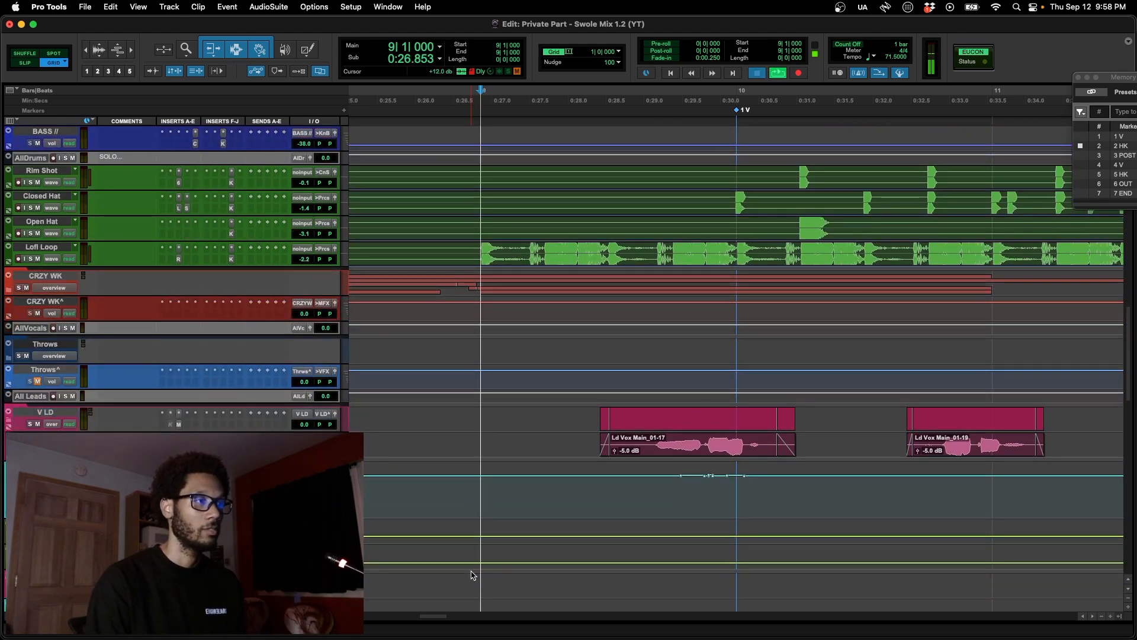
left_click(556, 441)
key("minus")
key("r")
key("r")
key("r")
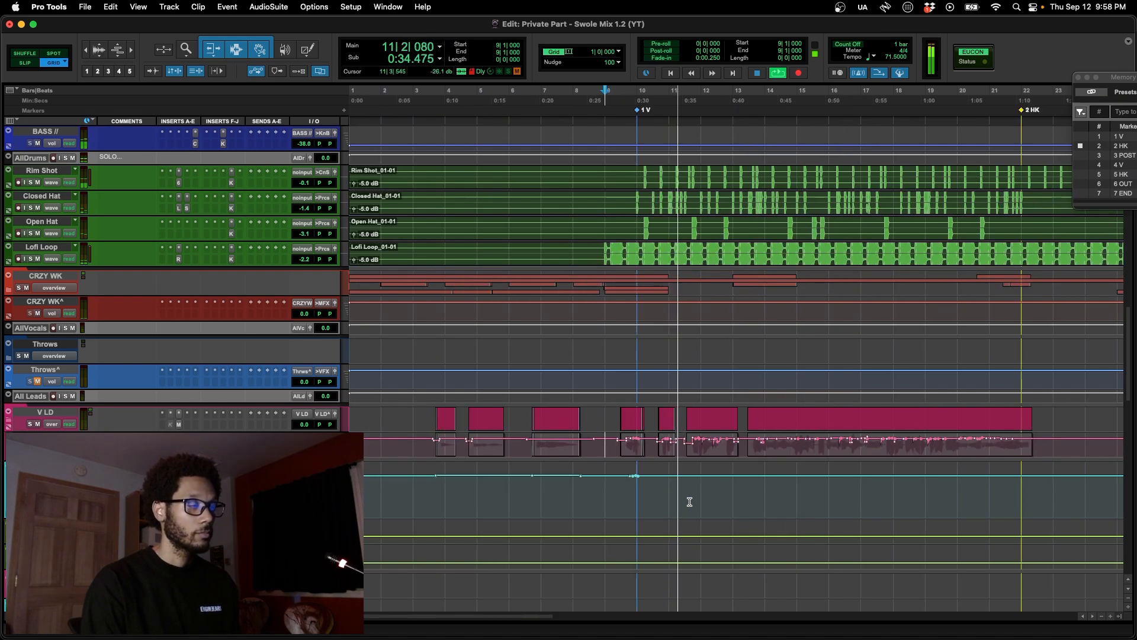
key("space")
Step: Place the edit cursor at bar 20 and play the transition into the 2 HK section, stopping after it
scroll(690, 502, "right", 5)
scroll(689, 501, "down", 1)
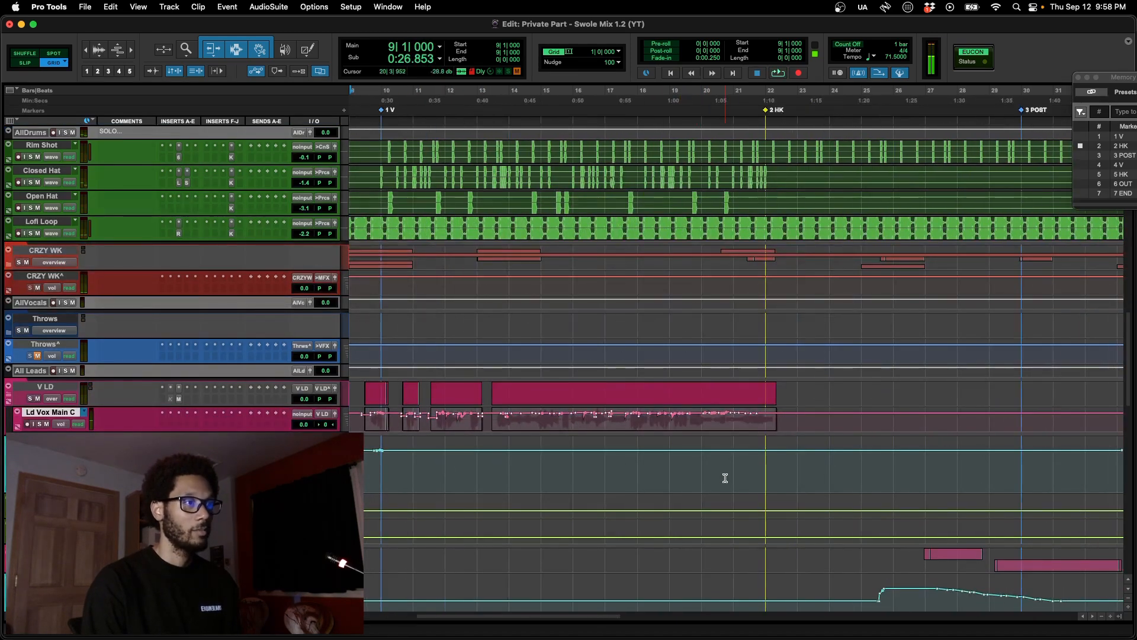
left_click(706, 465)
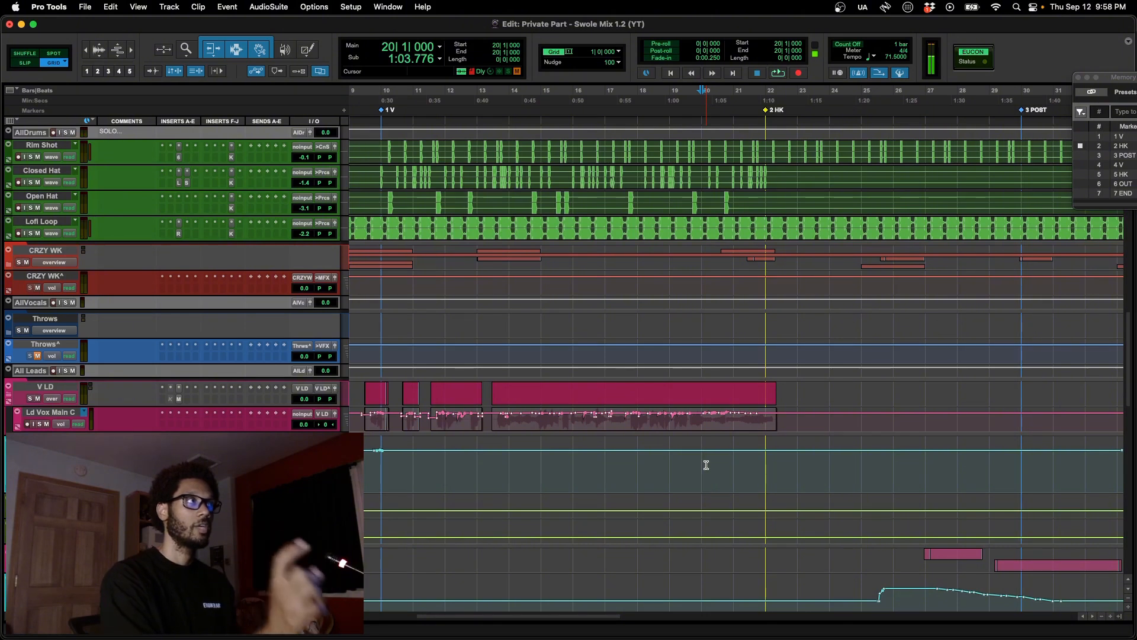
key("space")
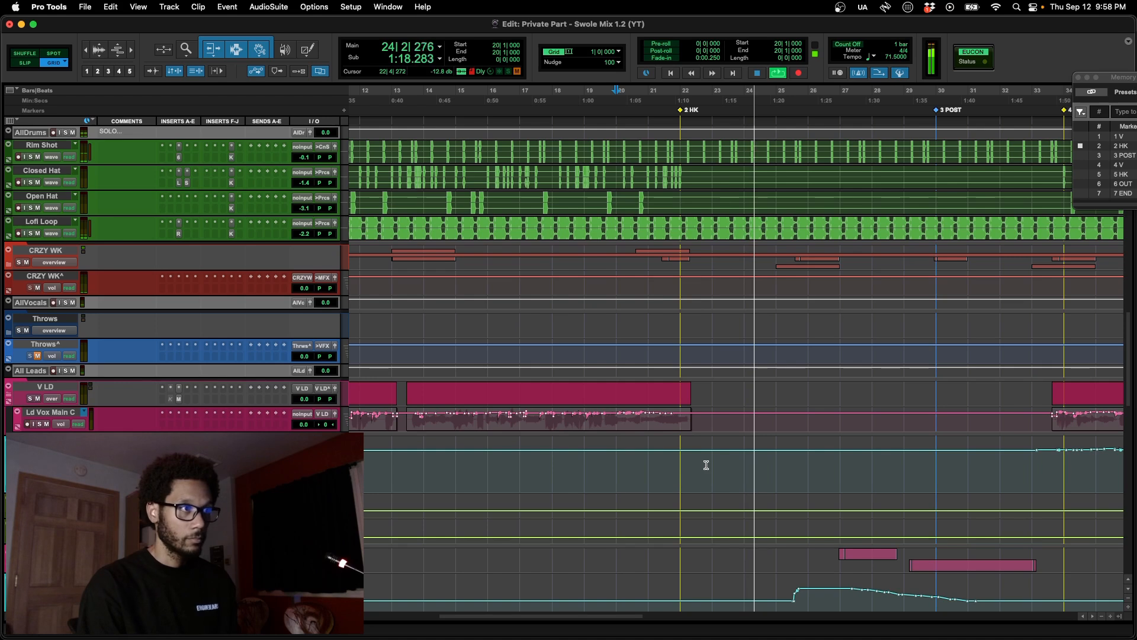
key("space")
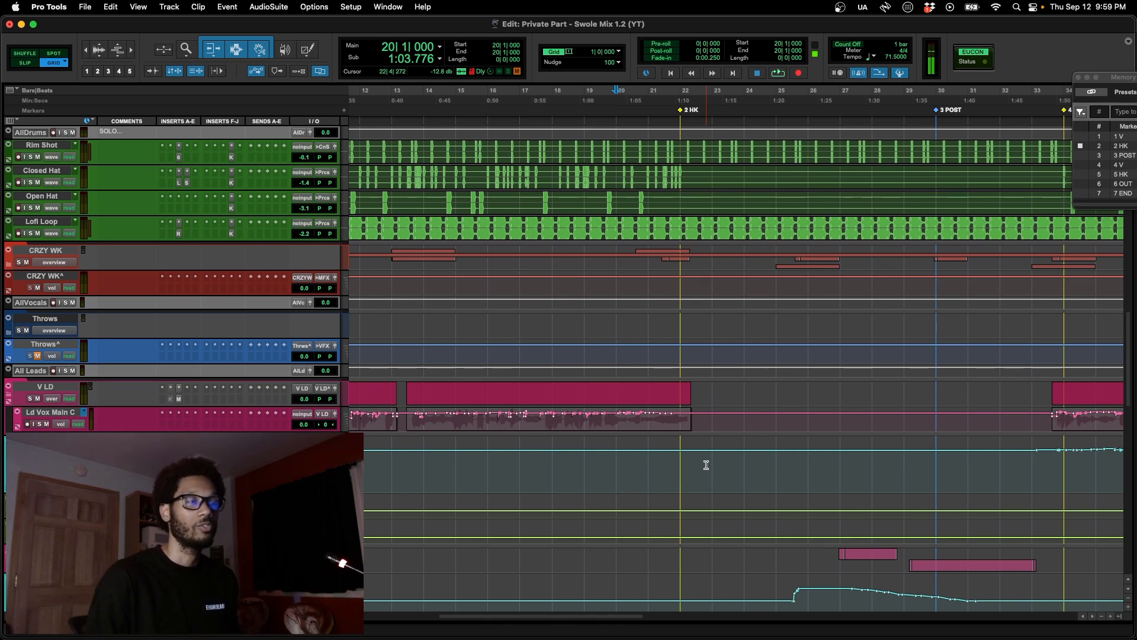
Step: Switch to Safari to consult The Journey from Beginning to End topics in YT Lesson Plans, and return to Pro Tools
key("super+Tab")
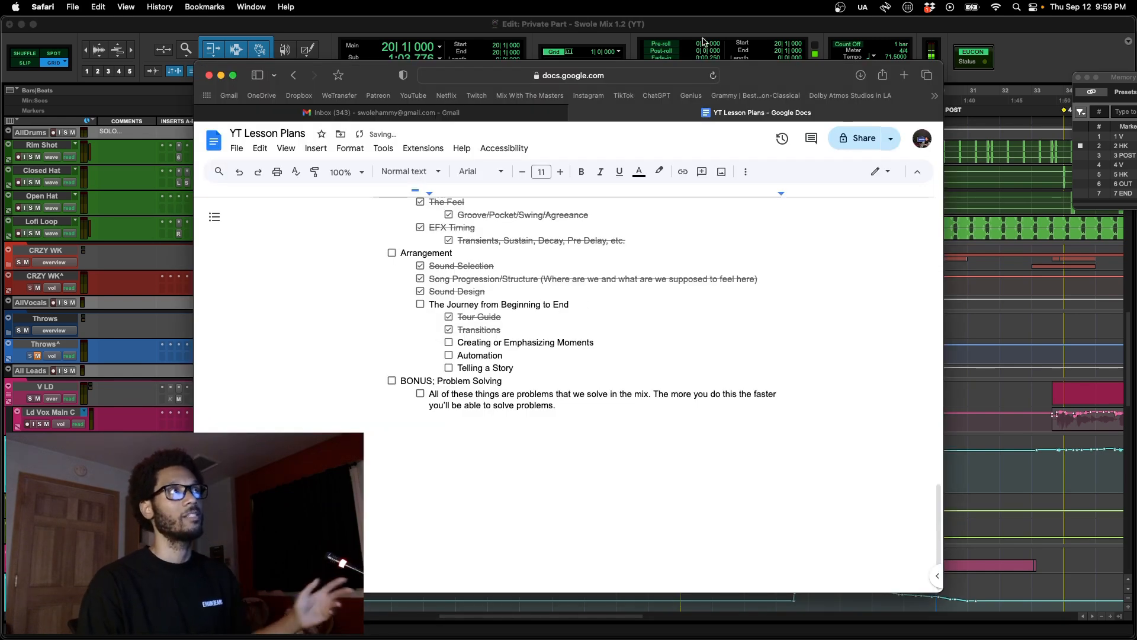
key("super+Tab")
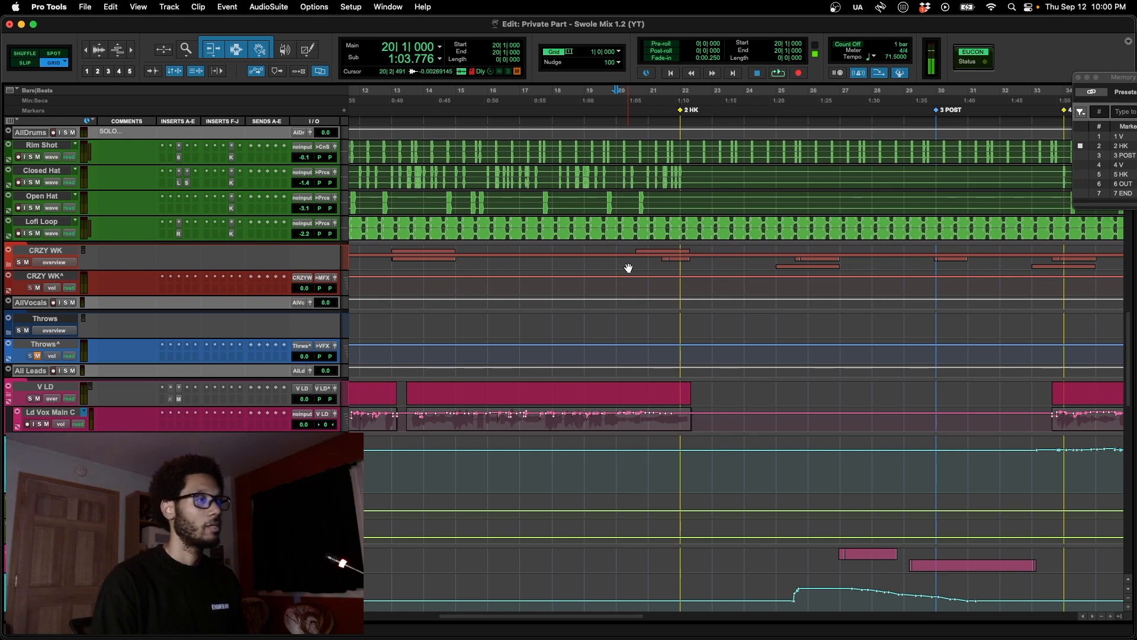
Step: Open the NST WK folder, place the edit cursor at bar 26 and play the end of the 2 HK section
key("r")
scroll(629, 269, "down", 8)
scroll(788, 435, "down", 10)
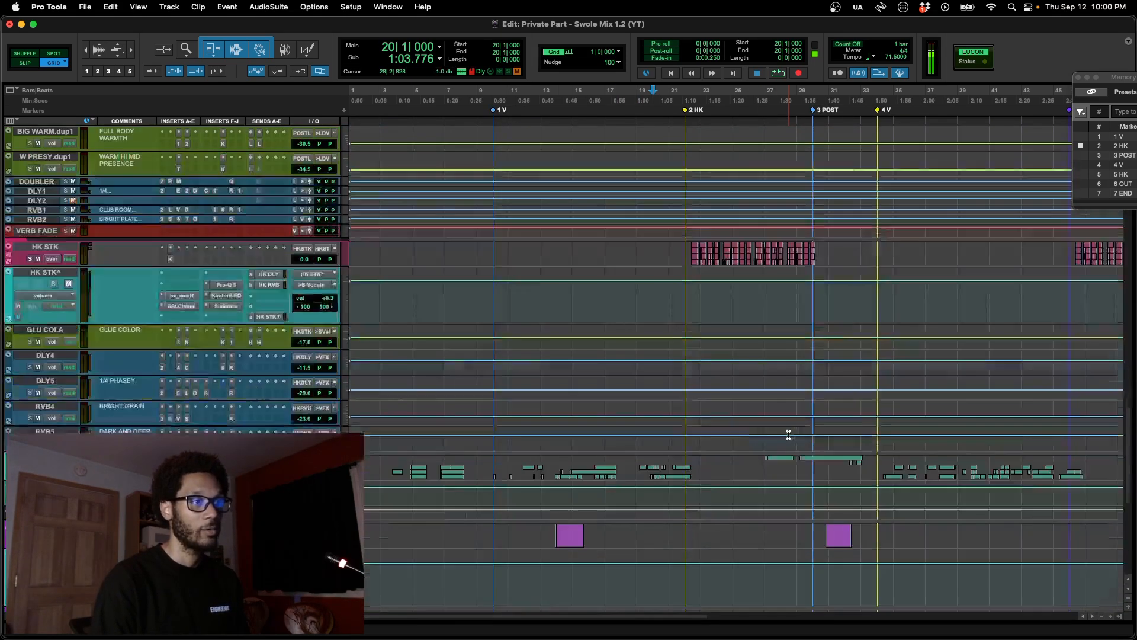
left_click(781, 410)
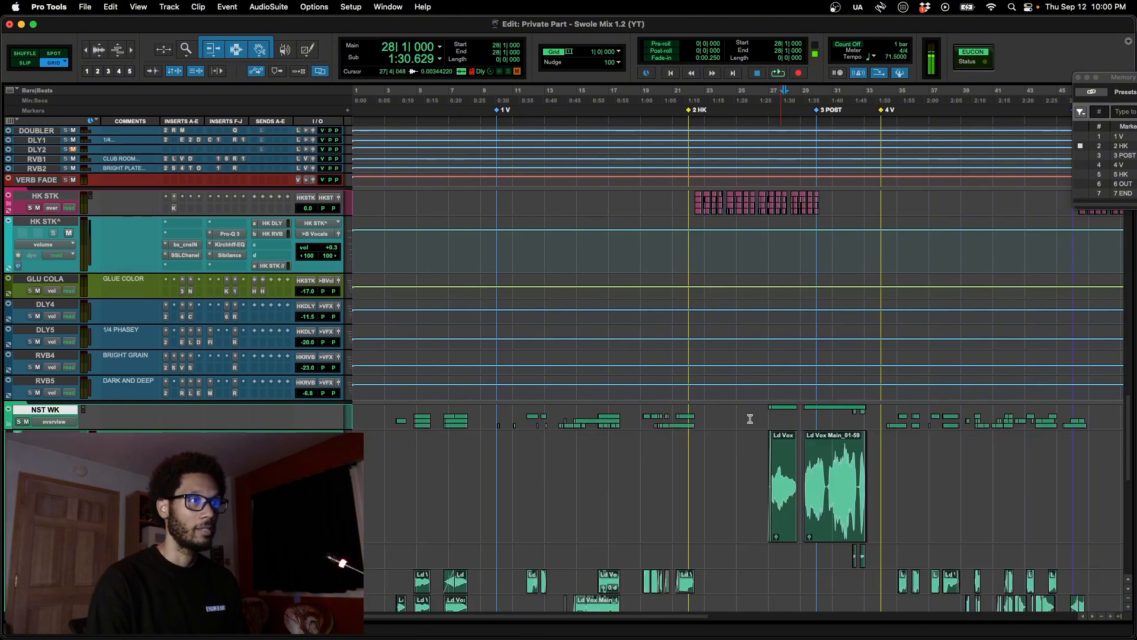
key("t")
left_click(753, 459)
key("space")
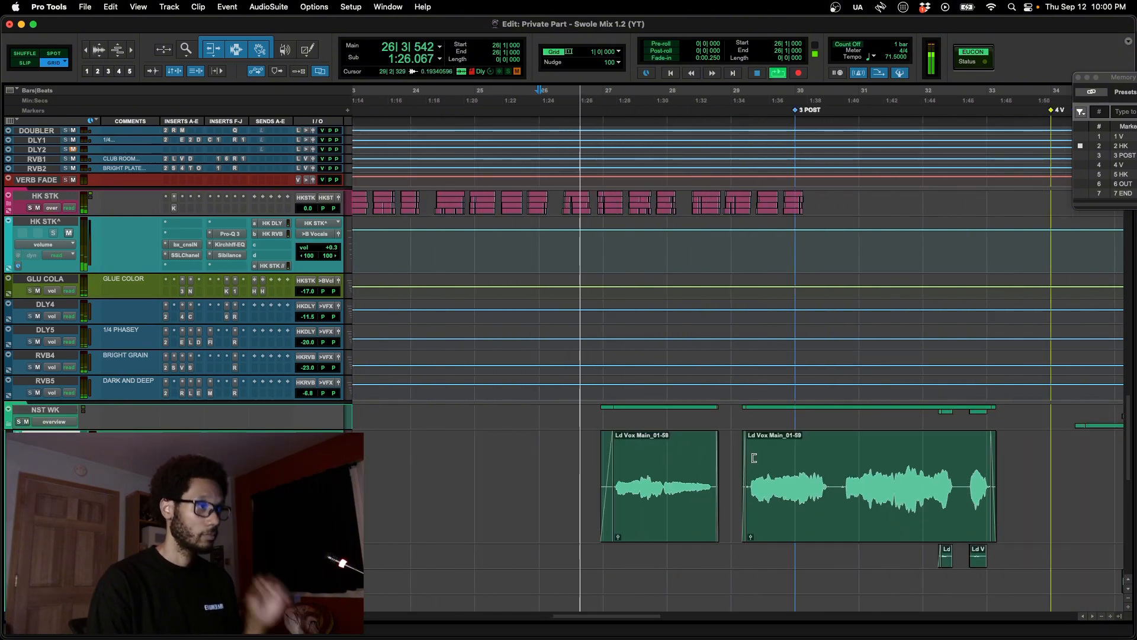
Step: Try raising the nst wk track's volume during playback, and stop playback
scroll(471, 448, "up", 10)
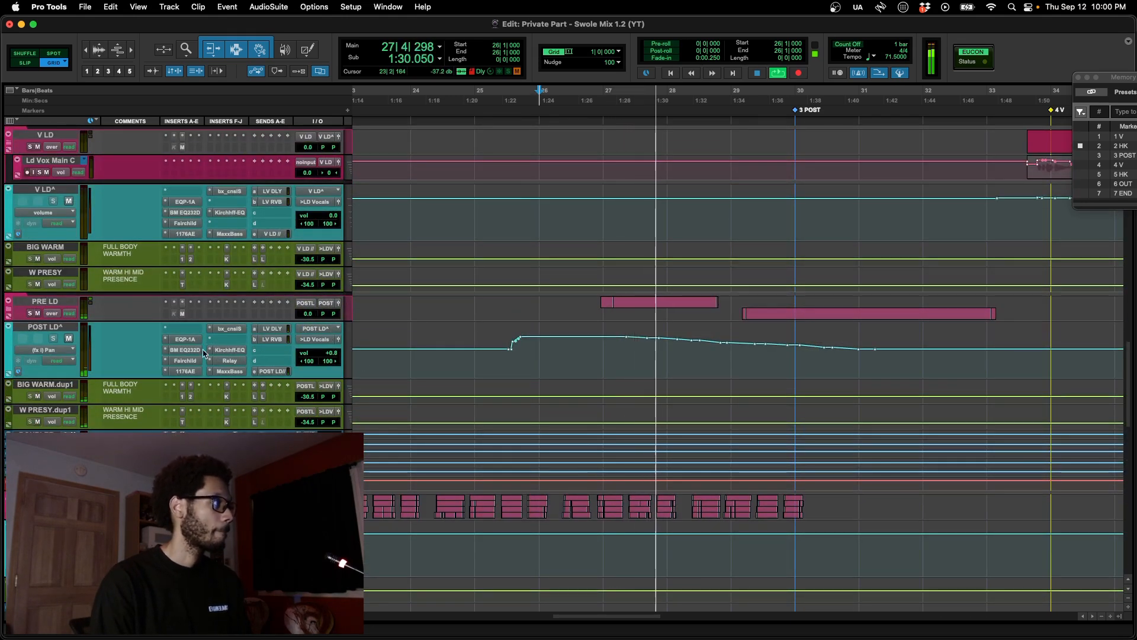
scroll(389, 362, "down", 10)
scroll(389, 362, "down", 3)
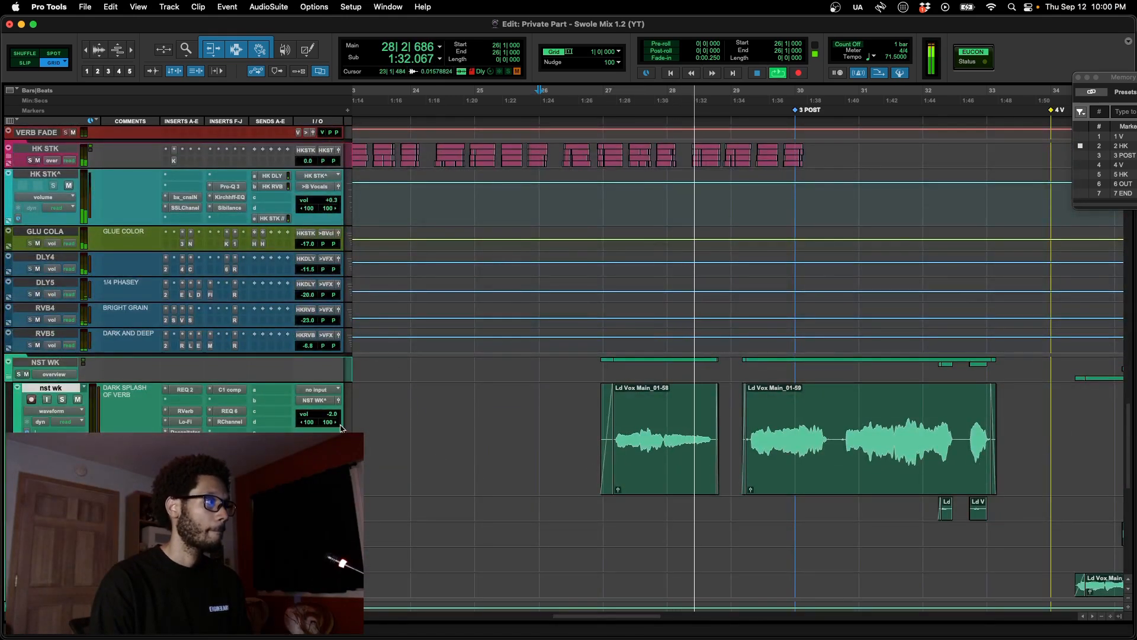
left_click_drag(334, 418, 337, 391)
key("space")
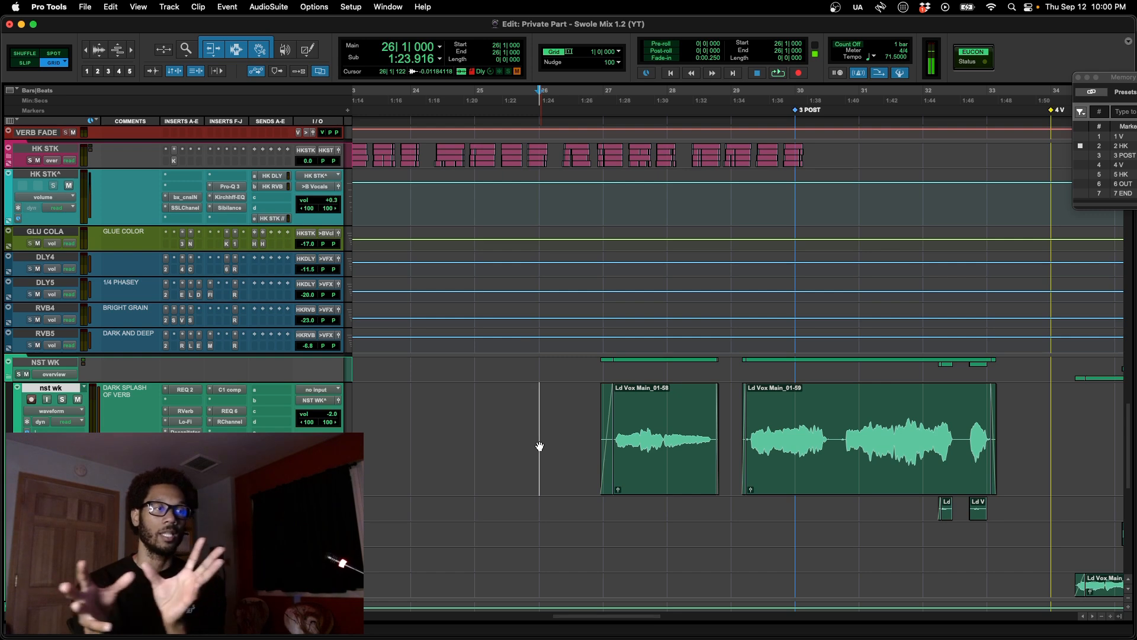
Step: Reduce the nst wk track's height and collapse the NST WK folder
key("ctrl+Down")
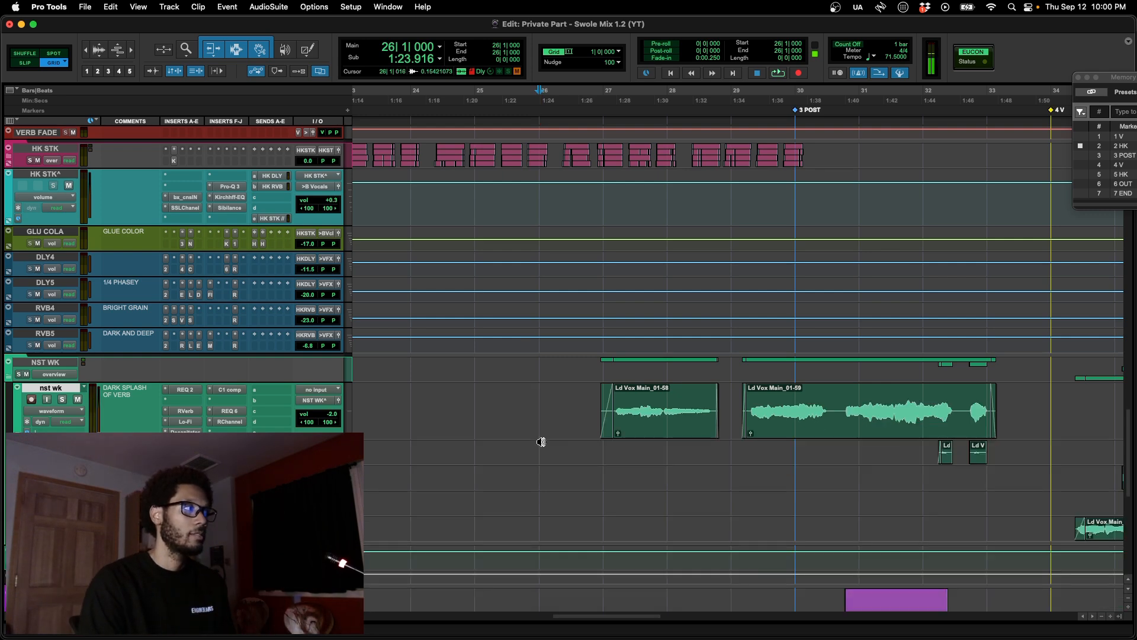
left_click(549, 367)
key("shift+f")
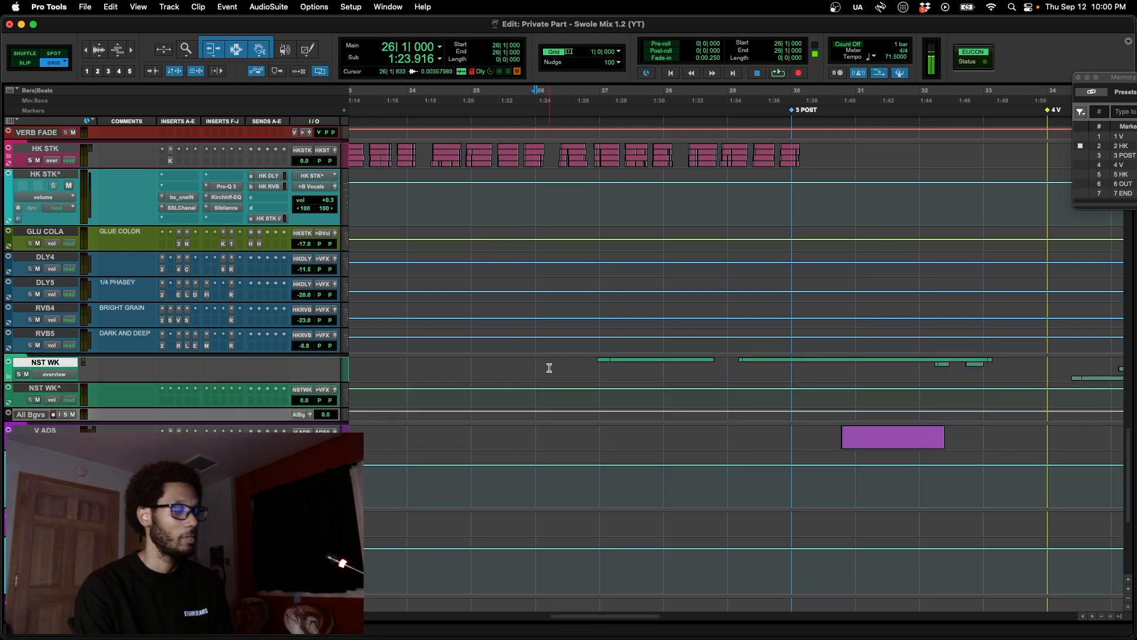
Step: Locate the NST WK clips around the 3 POST marker by placing the edit cursor at bar 27 and at bar 29
key("r")
left_click(667, 366)
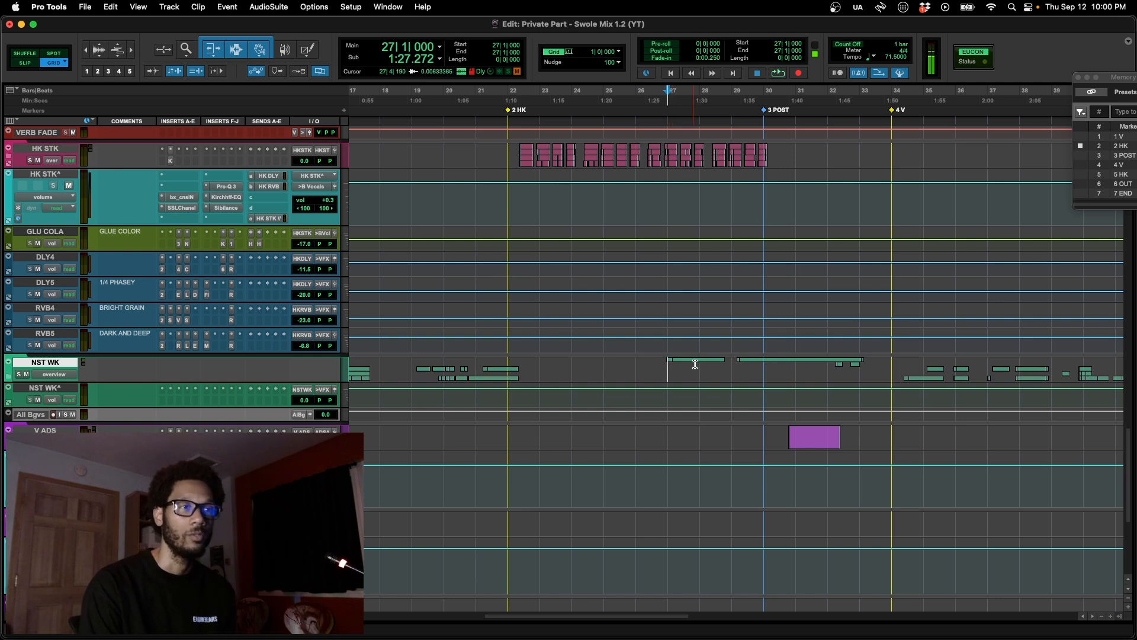
left_click(739, 365)
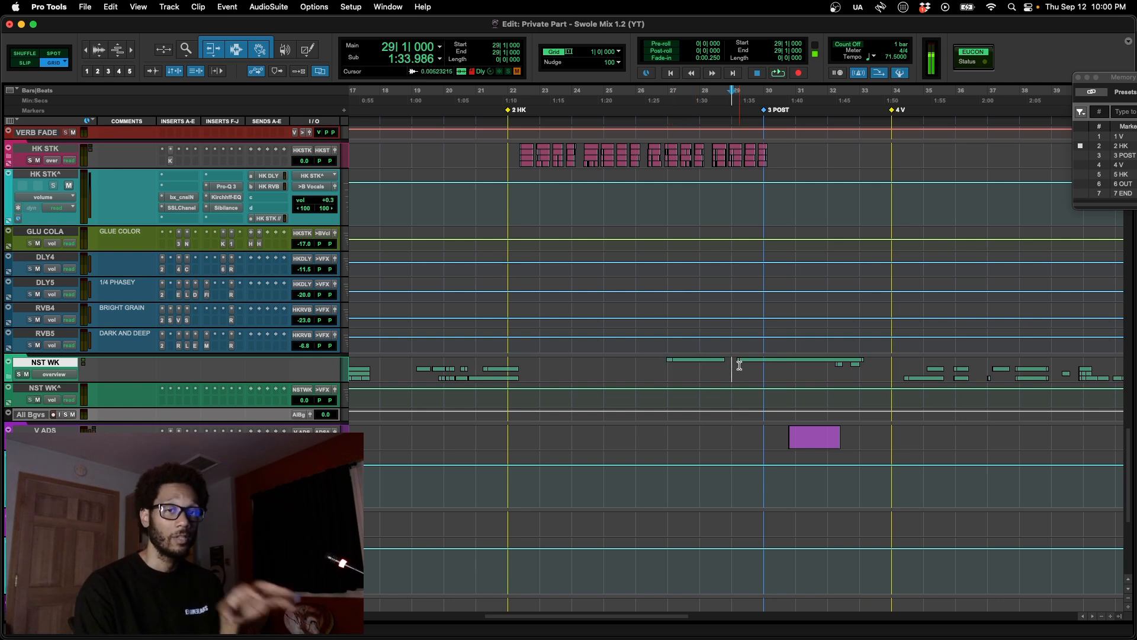
Step: Place the edit cursor at bar 15 with the NST WK folder's tracks shown, and play the verse vocal effect clips
scroll(739, 365, "up", 3)
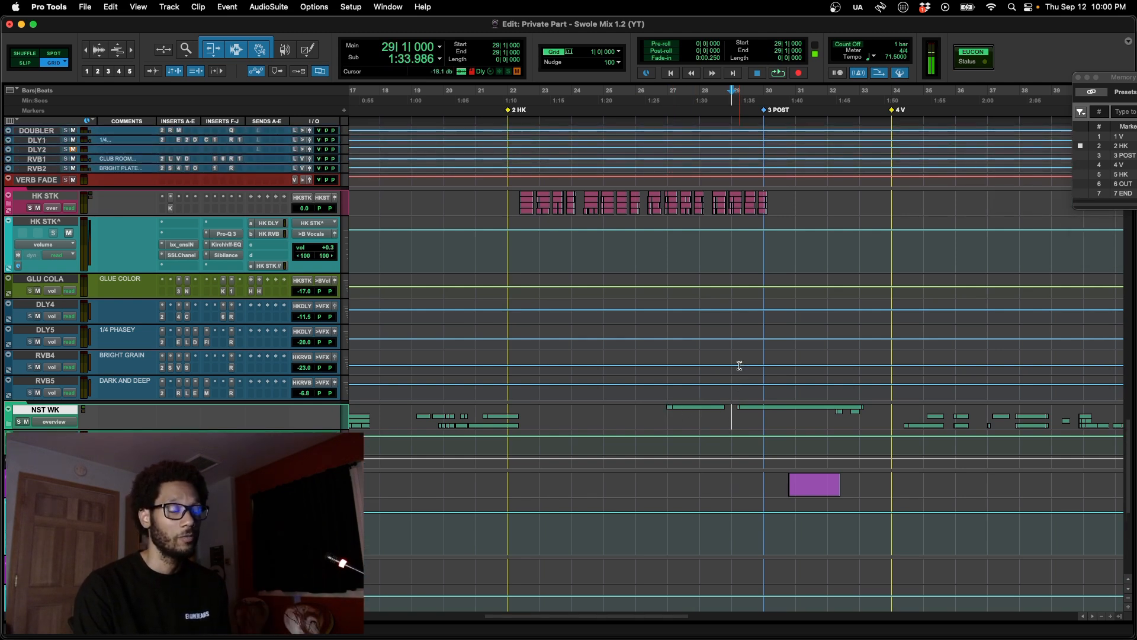
scroll(739, 365, "up", 2)
key("super+bracketleft")
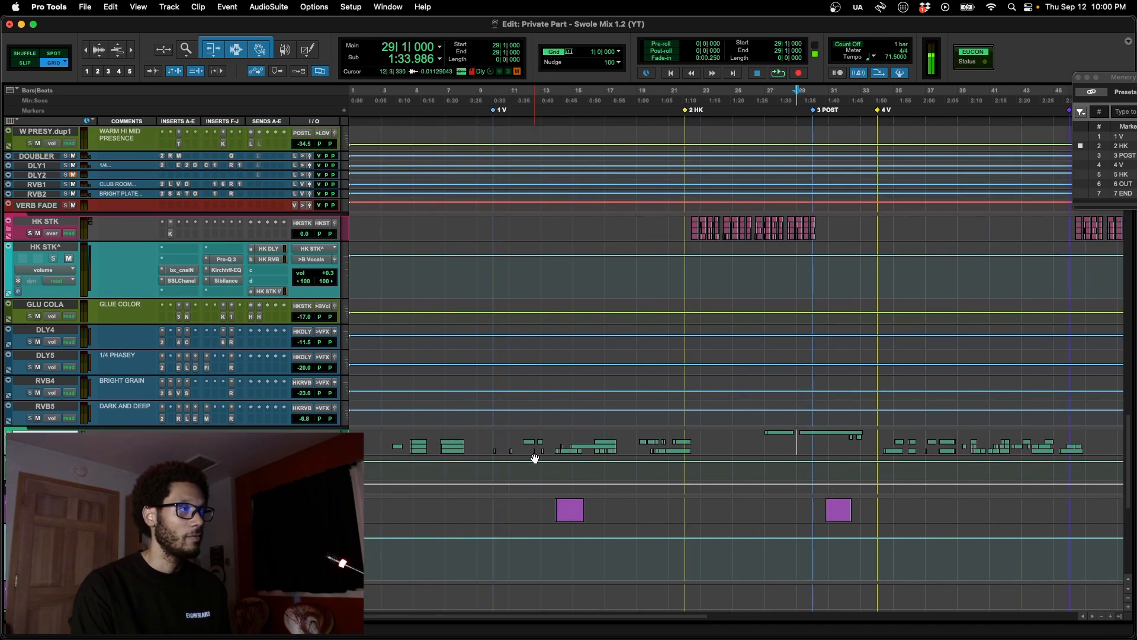
left_click(569, 437)
key("super+bracketright")
key("super+bracketright")
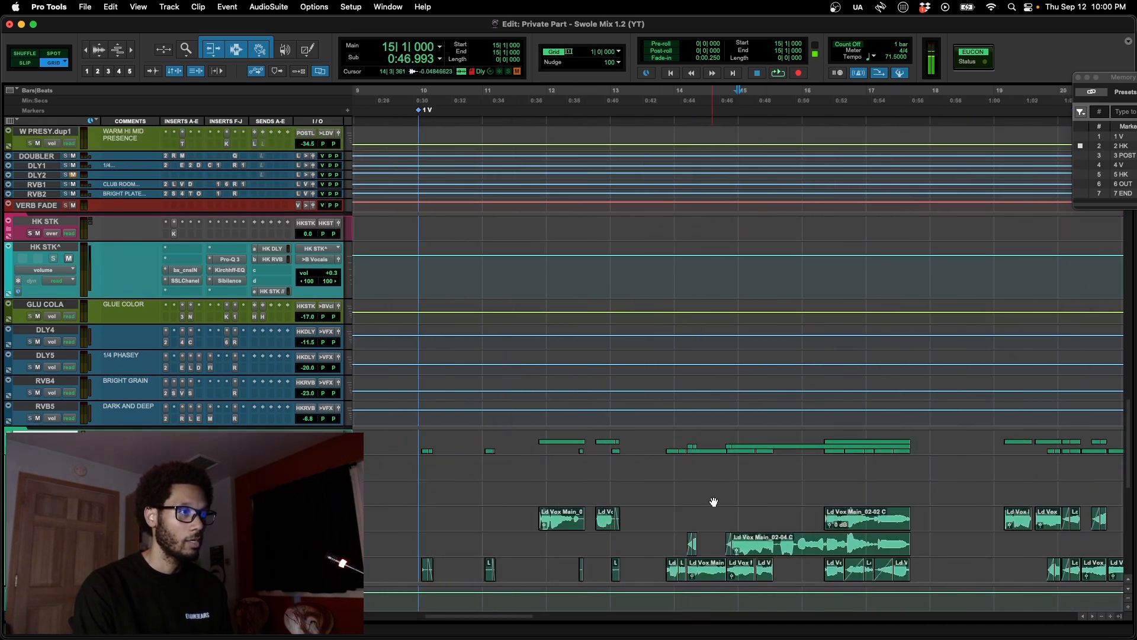
key("space")
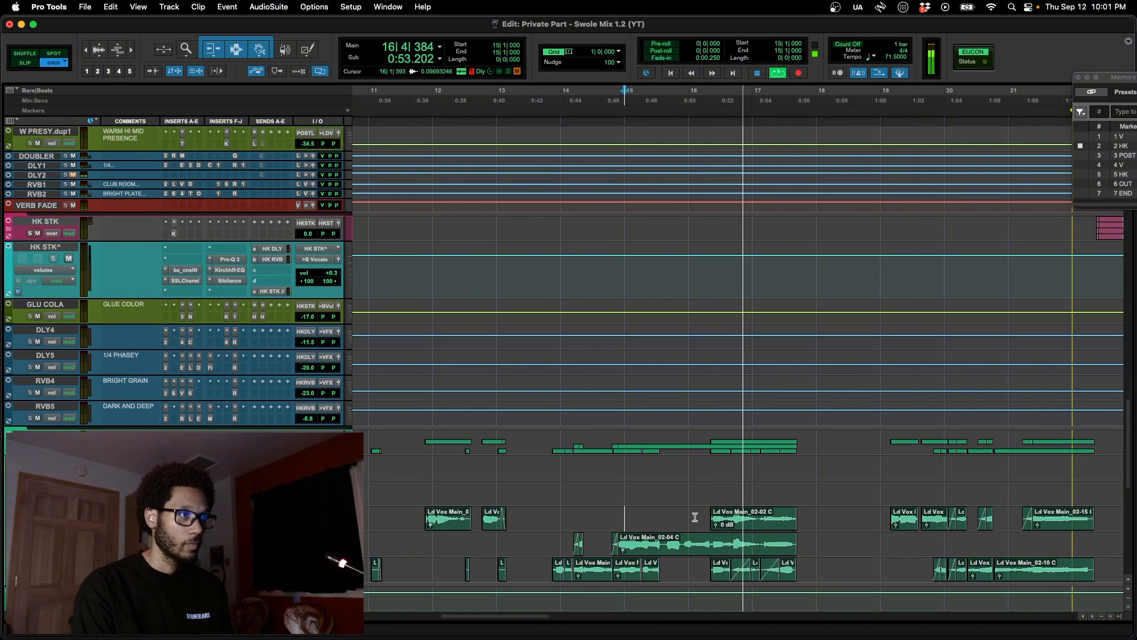
Step: Place the edit cursor at bar 16 and play the verse's Ld Vox Main effect clips twice
left_click(694, 517)
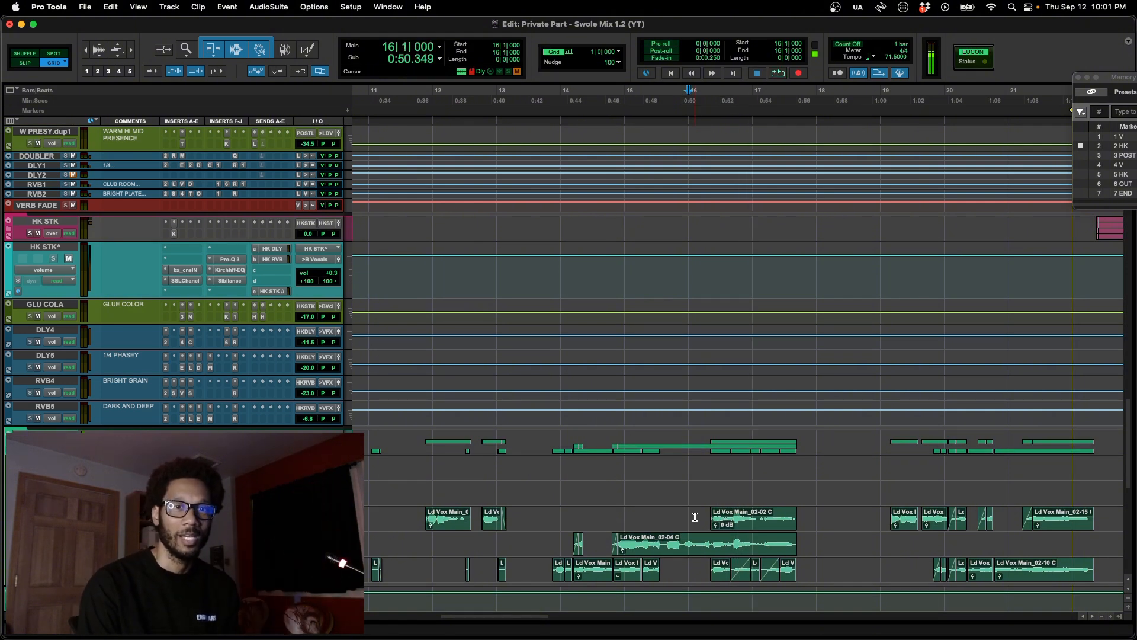
key("super+bracketright")
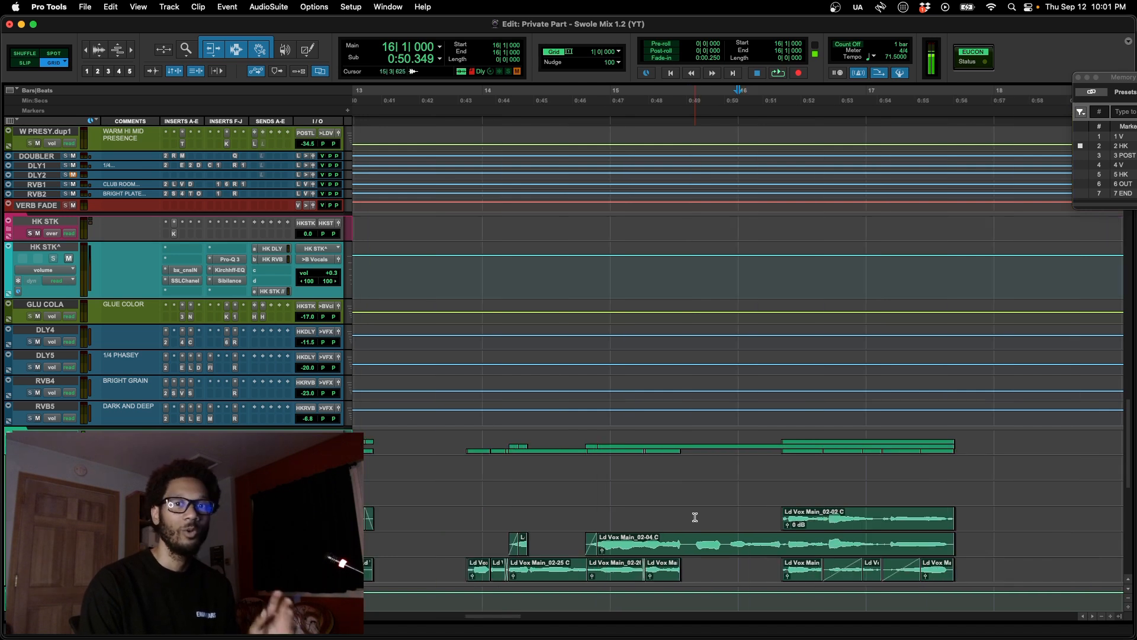
key("super+bracketright")
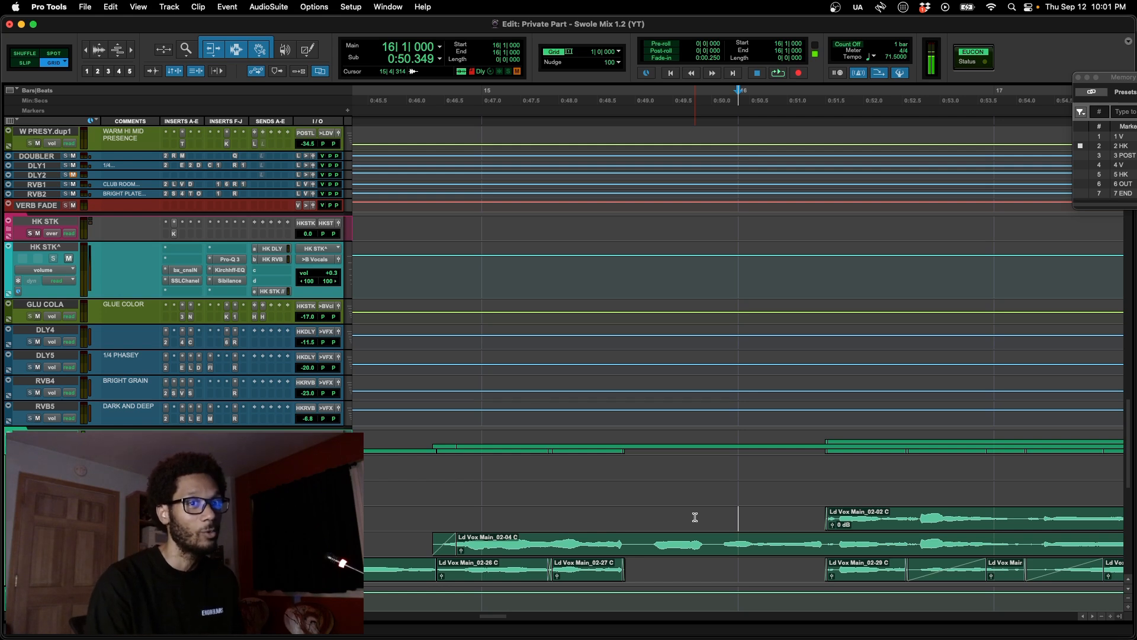
key("space")
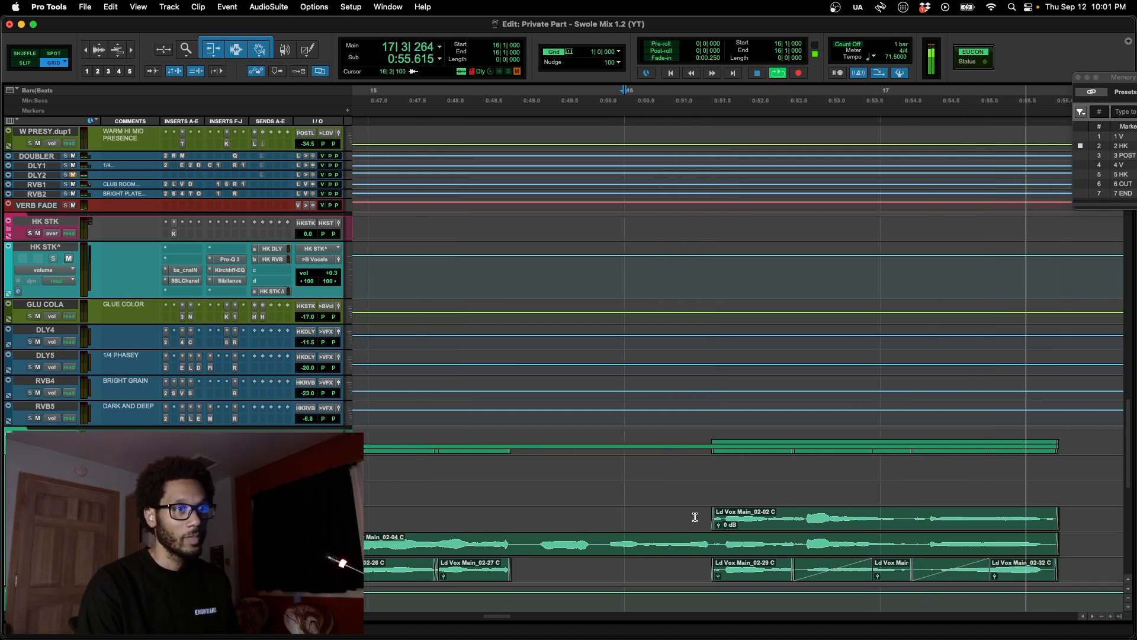
key("space")
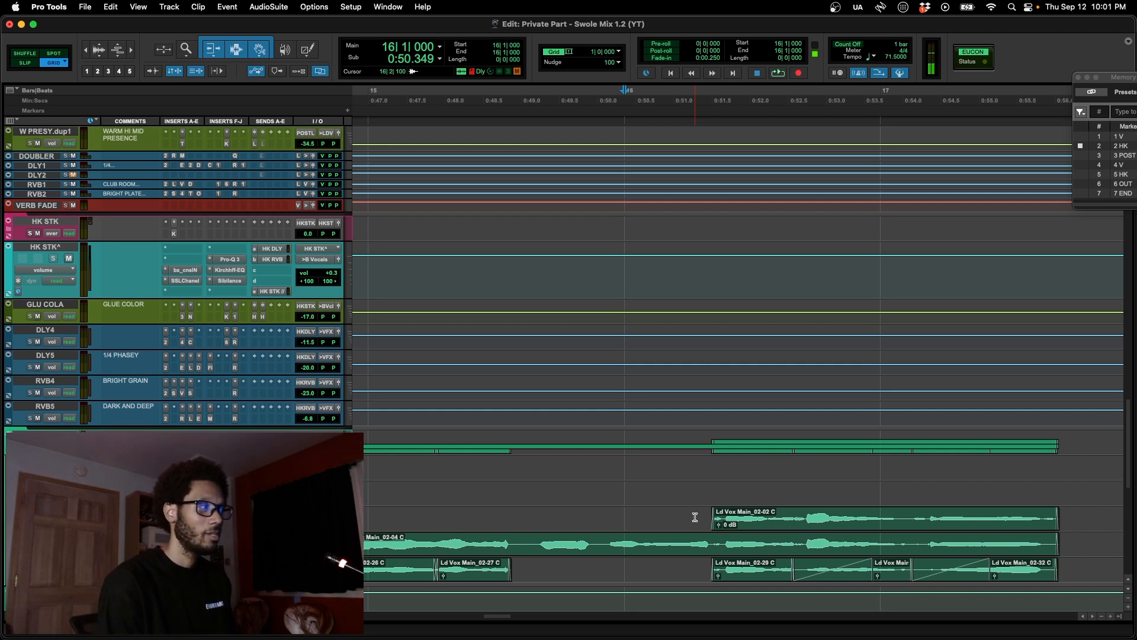
key("space")
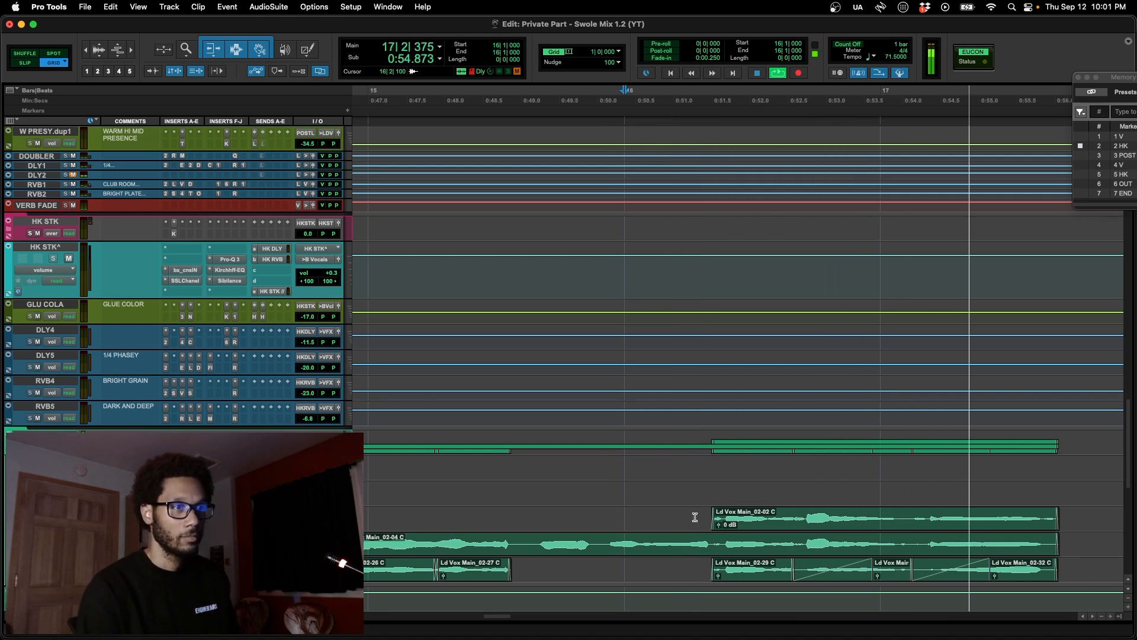
key("space")
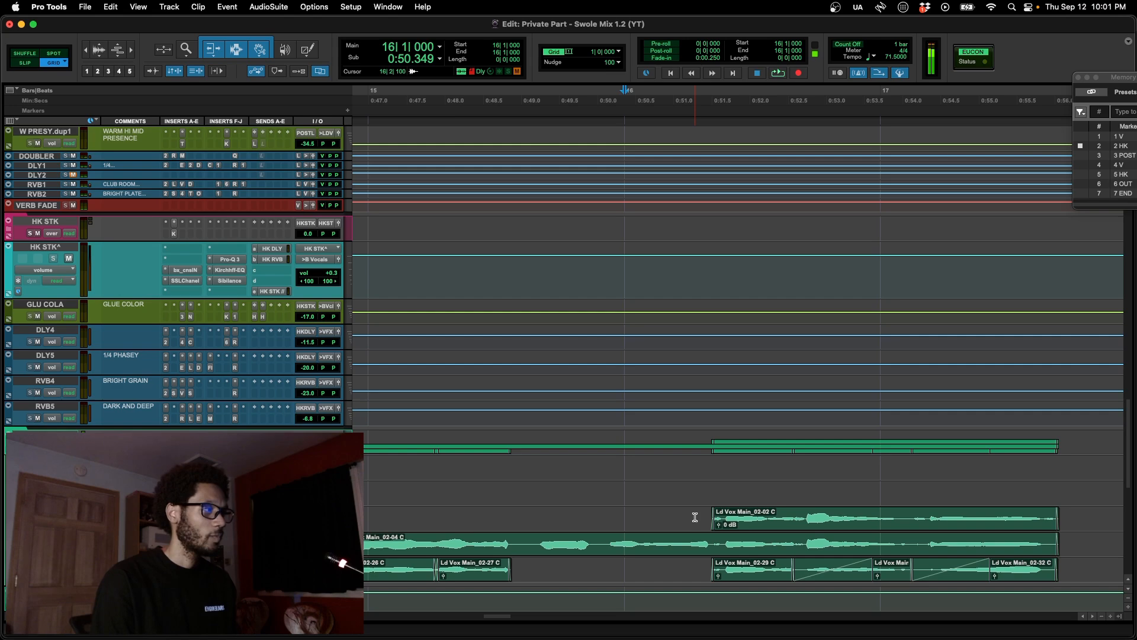
Step: Locate the CRZY WK folder's synth clips in the session overview, with the edit cursor at bar 9
scroll(695, 517, "up", 1)
key("r")
key("r")
key("r")
key("r")
scroll(694, 517, "down", 2)
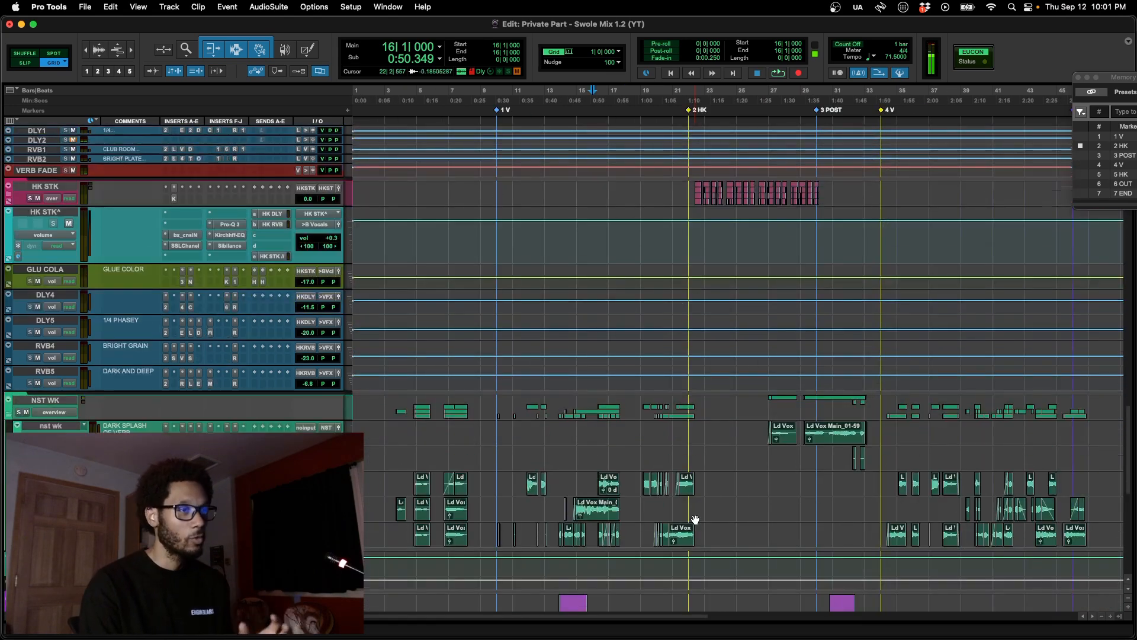
scroll(695, 517, "up", 6)
scroll(694, 517, "up", 10)
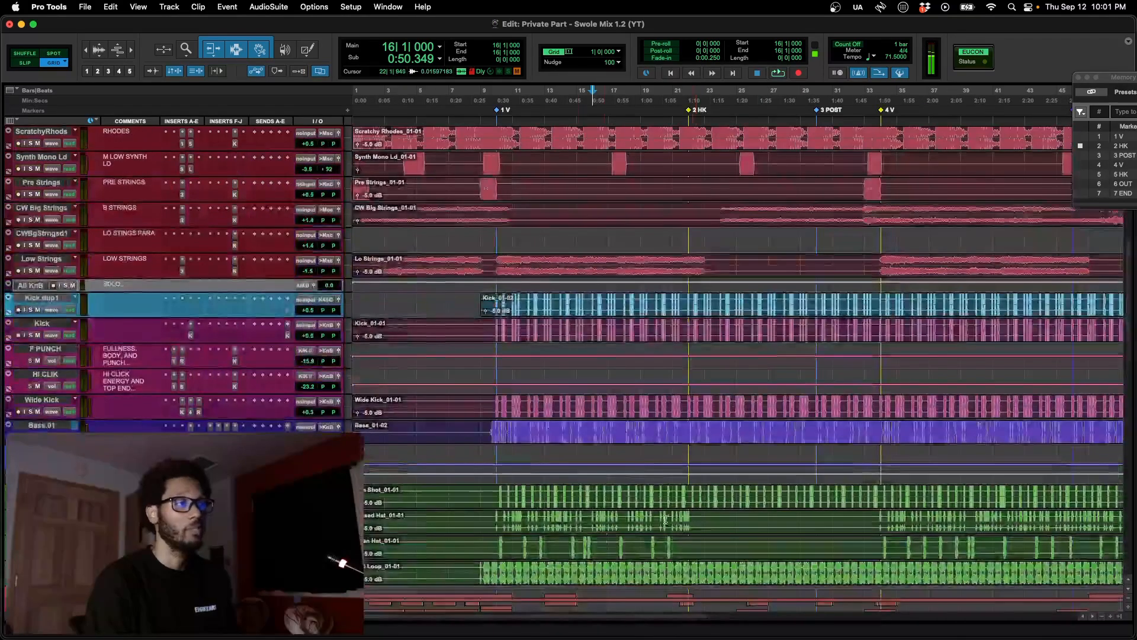
scroll(562, 555, "down", 2)
left_click(487, 507)
scroll(487, 507, "down", 4)
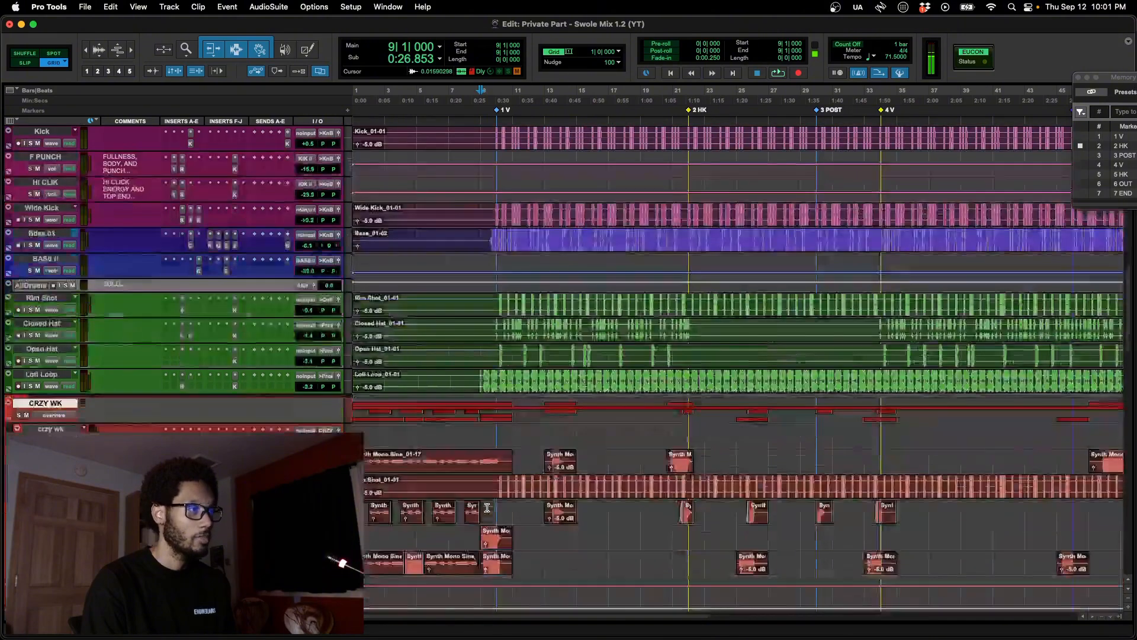
scroll(546, 490, "down", 2)
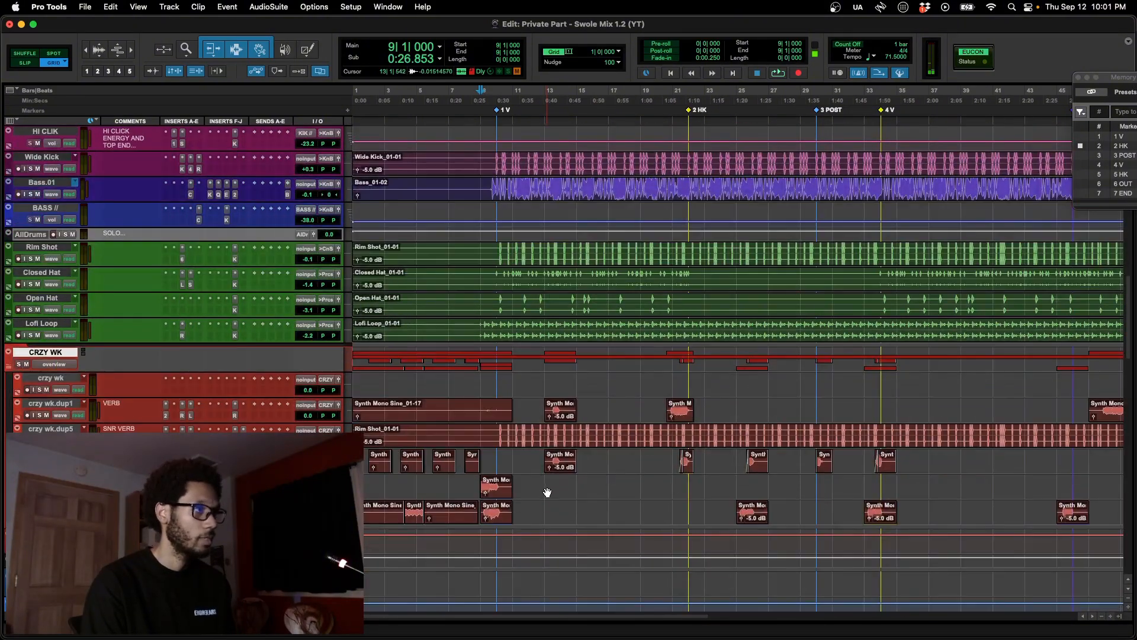
Step: Play the Synth Mono Sine effect clips from bar 13 twice, and stop playback
left_click(545, 482)
key("super+bracketright")
key("space")
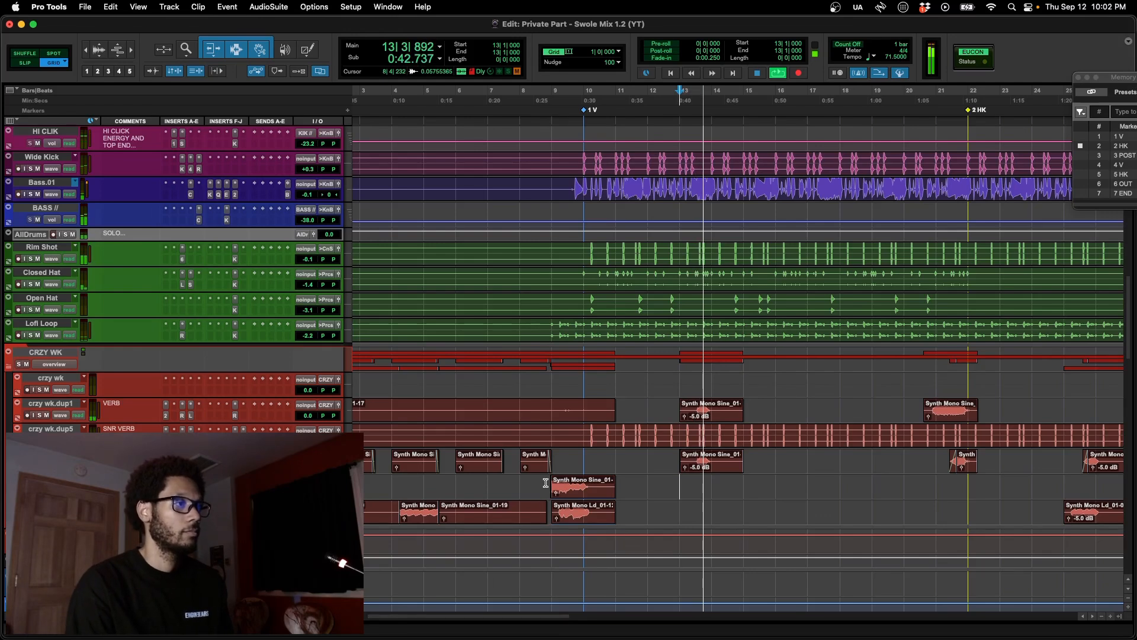
key("space")
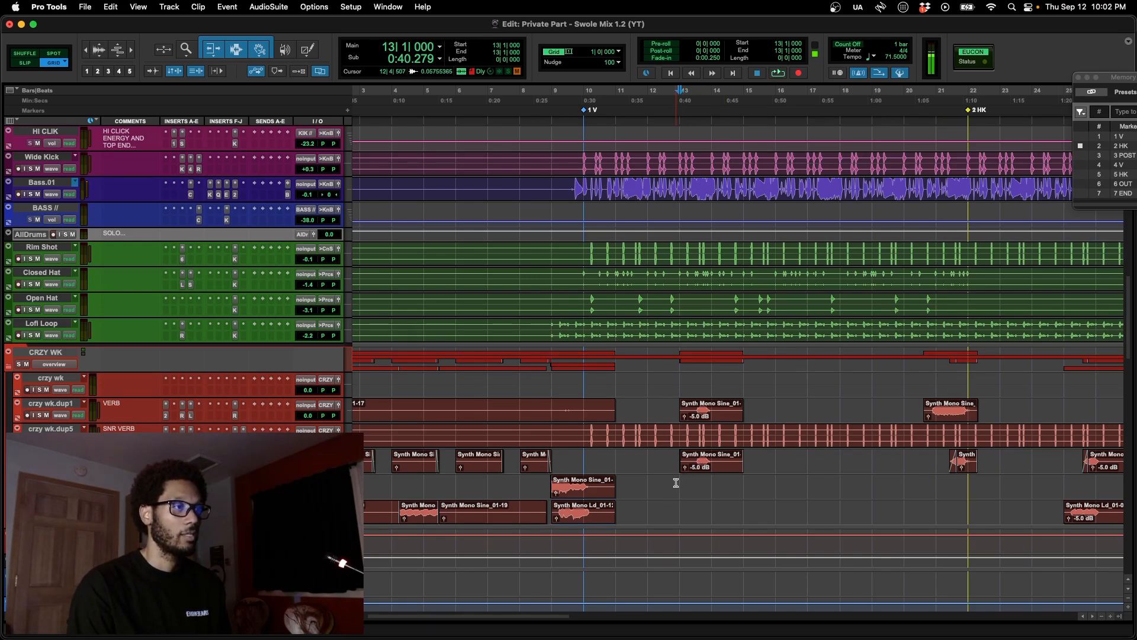
key("space")
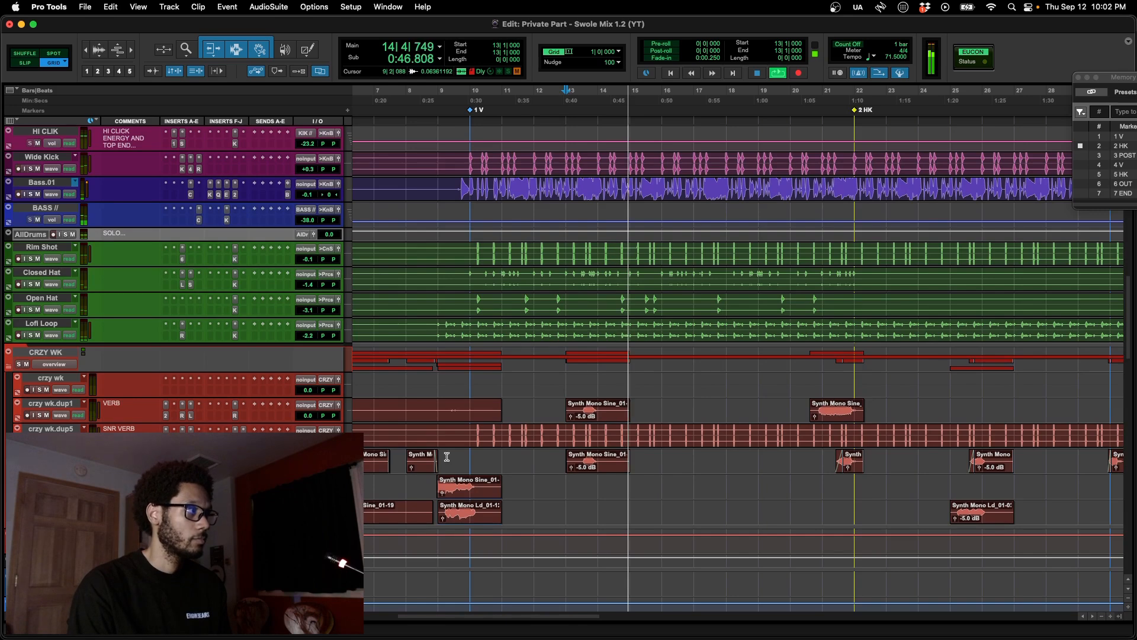
key("super+bracketleft")
key("super+alt+bracketleft")
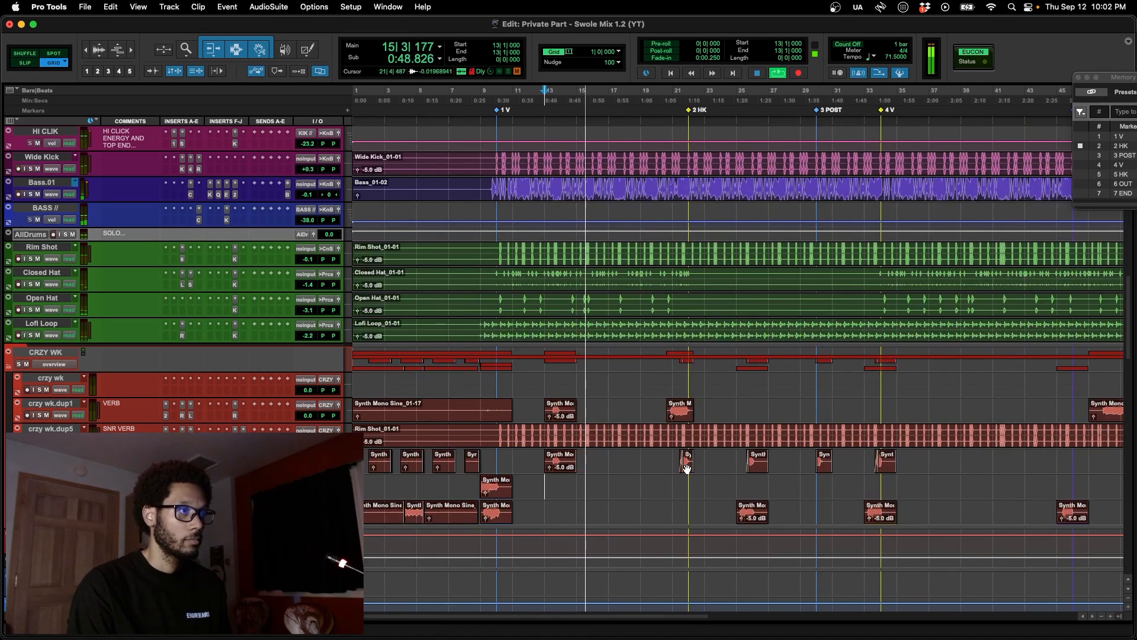
key("space")
Step: Play the synth effect clips leading into the 2 HK marker from bar 20
left_click(659, 460)
key("space")
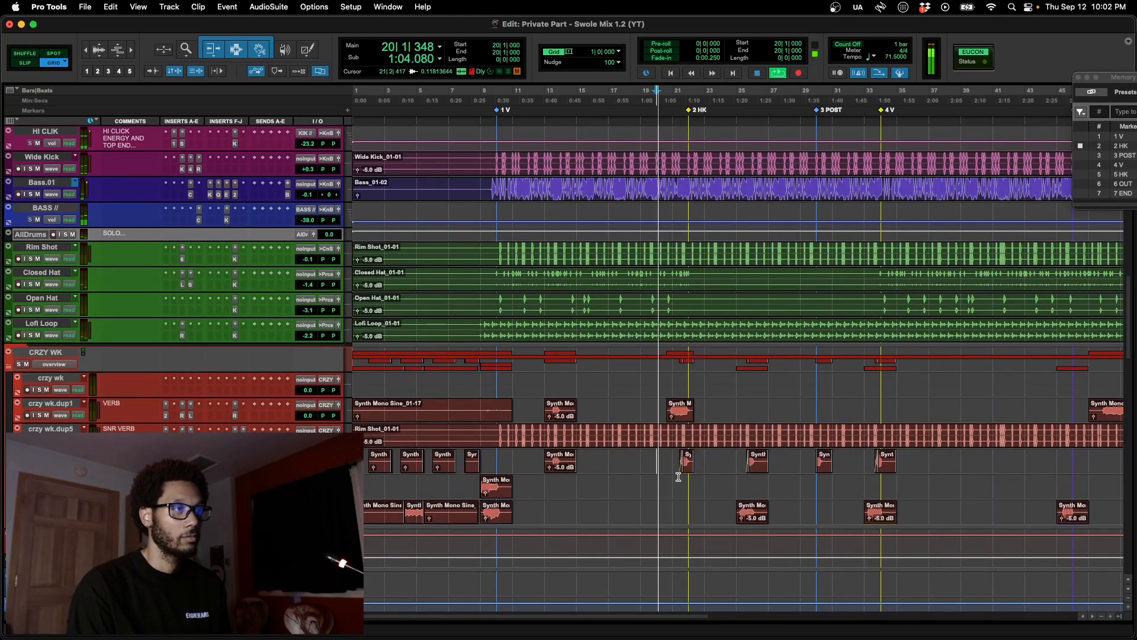
key("space")
key("space")
key("super+bracketright")
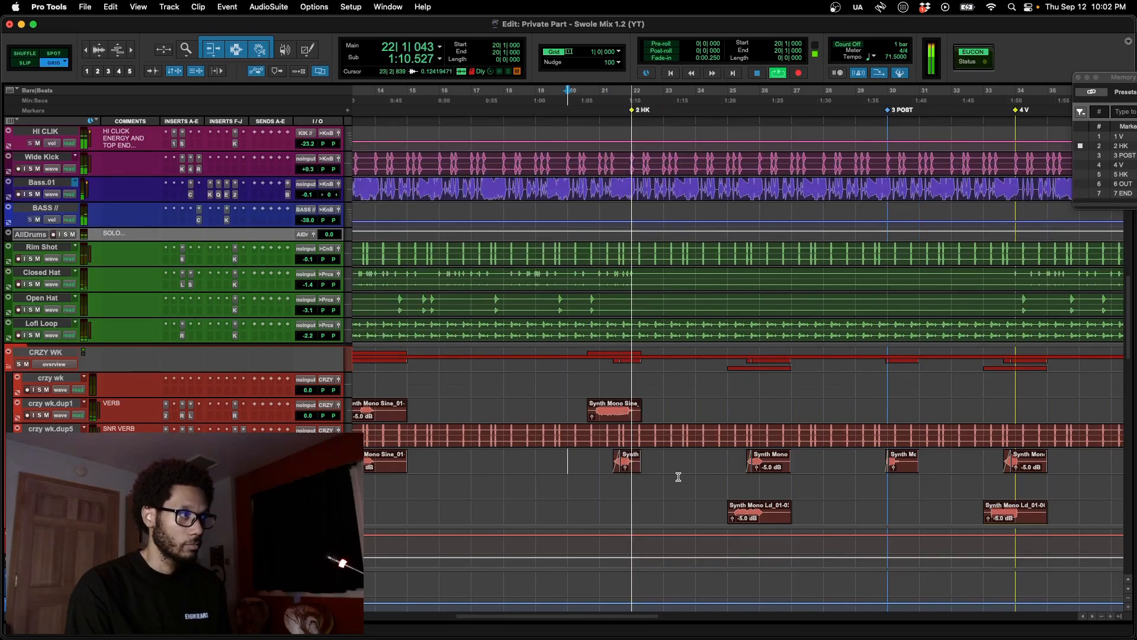
Step: Stop playback and examine the two Synth Mono Sine clips before 2 HK, placing the edit cursor at bars 21 and 20
left_click(600, 486)
key("super+bracketright")
key("super+bracketright")
key("space")
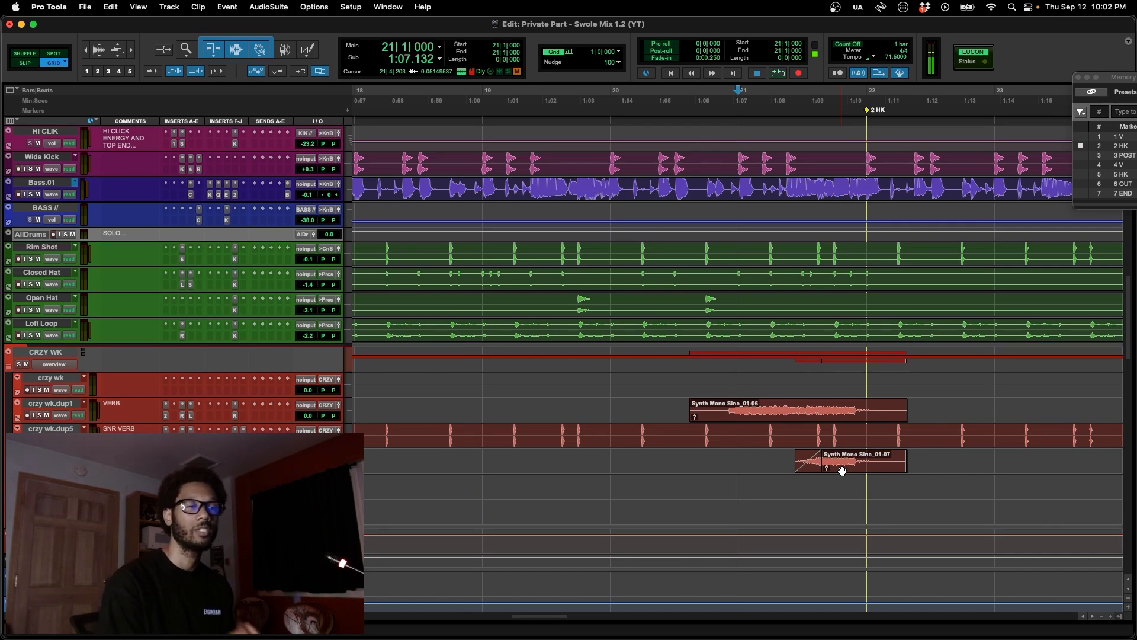
left_click(609, 458)
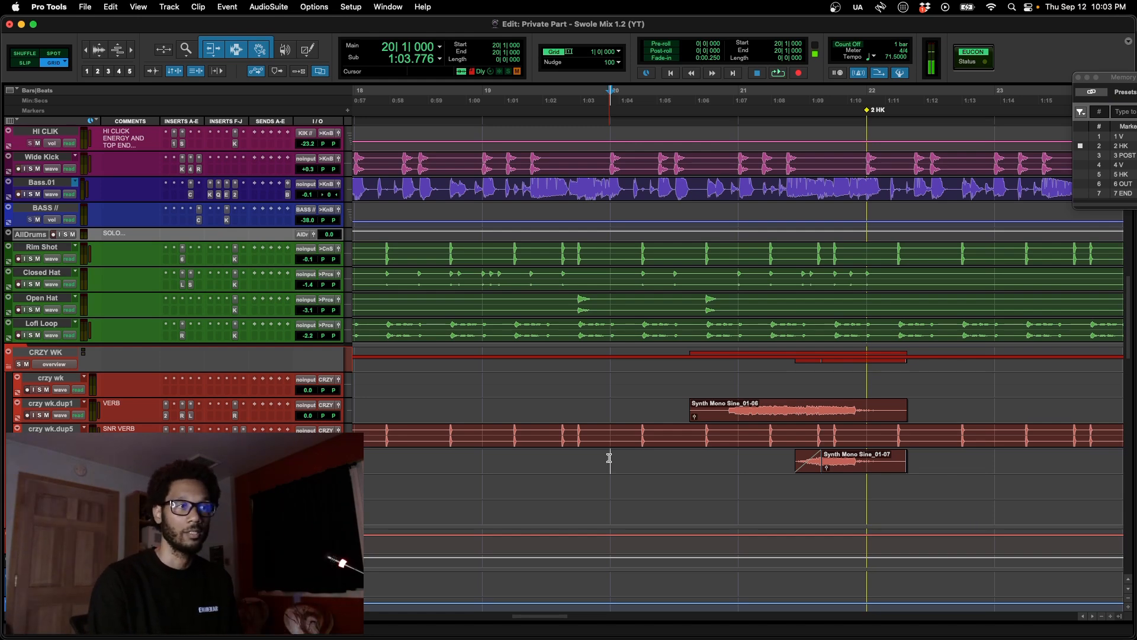
Step: Check off Creating or Emphasizing Moments in the YT Lesson Plans document in Safari, and return to the Pro Tools session
key("super+Tab")
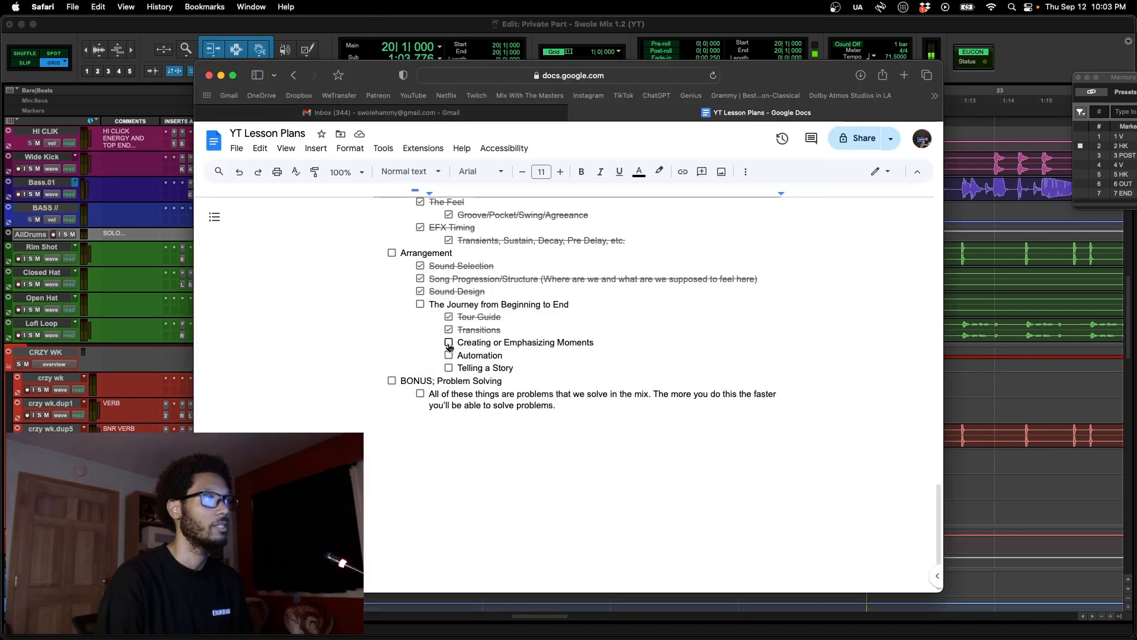
left_click(449, 343)
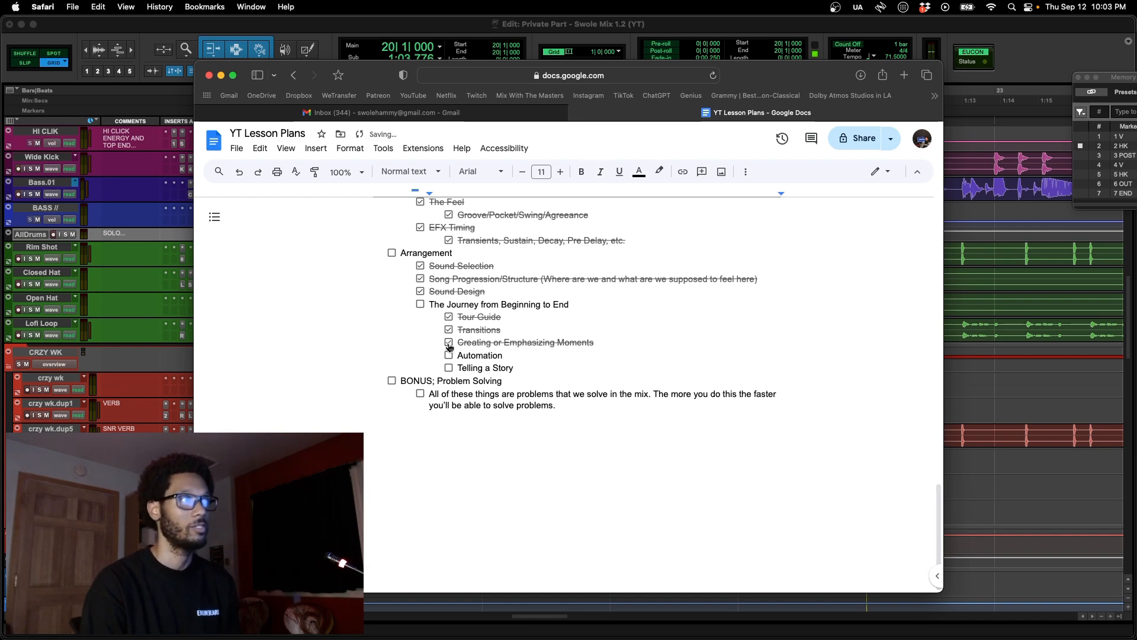
key("super+Tab")
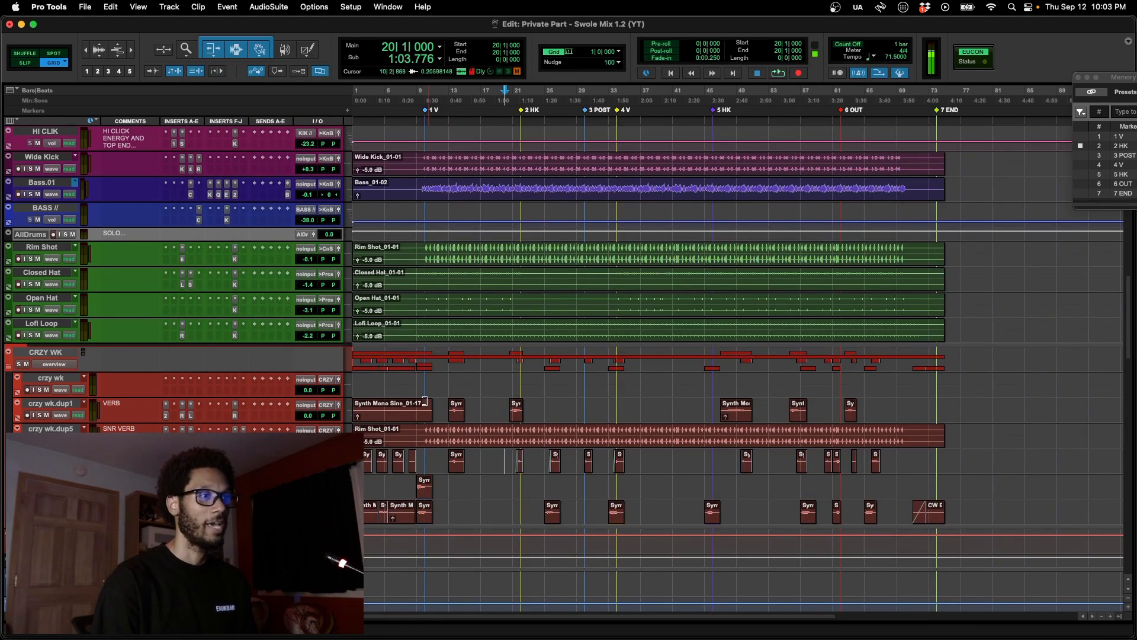
Step: Place the edit cursor at bar 10 near the 1 V marker and enlarge the displayed audio waveforms
left_click(430, 455)
key("t")
key("t")
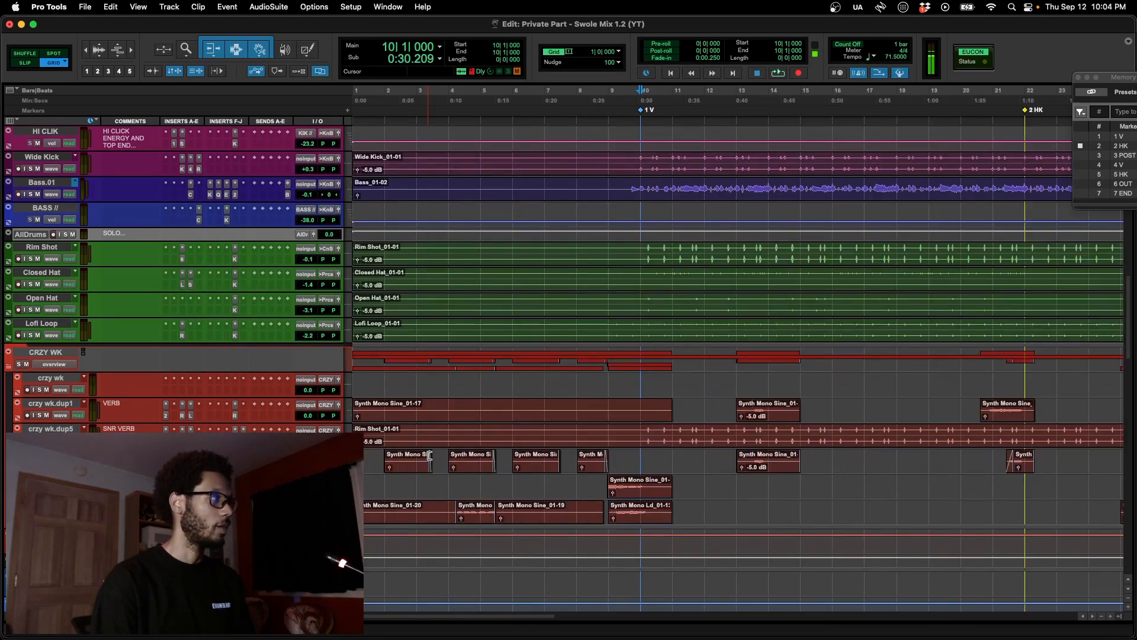
key("alt+super+bracketright")
key("alt+super+bracketright")
key("alt+super+bracketright")
key("alt+super+bracketleft")
key("alt+super+bracketleft")
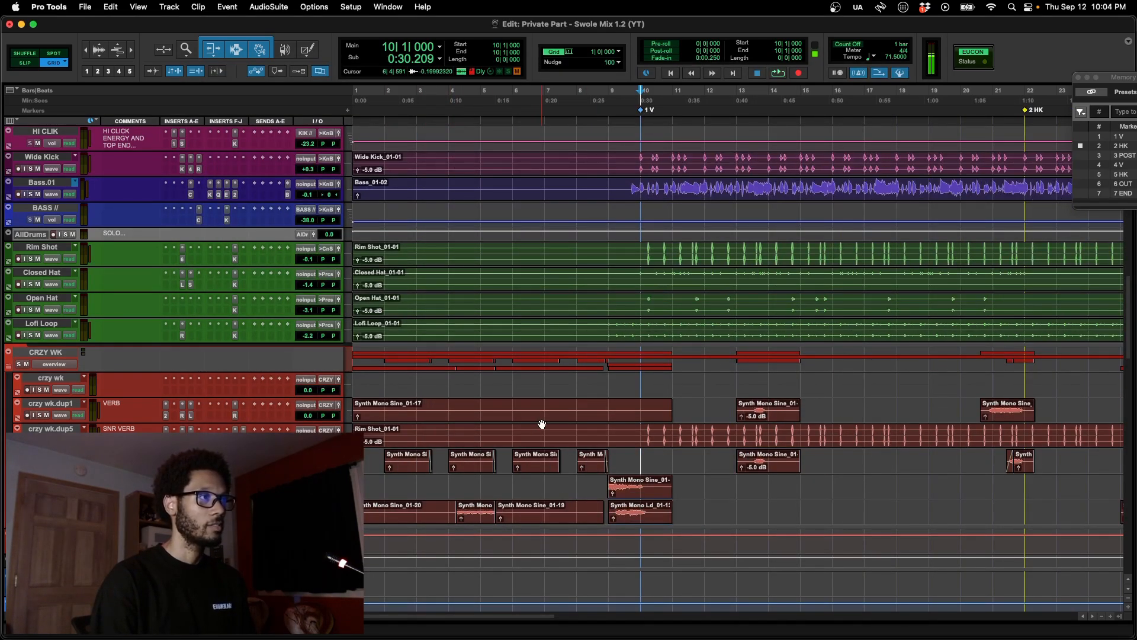
key("alt+super+bracketright")
key("alt+super+bracketright")
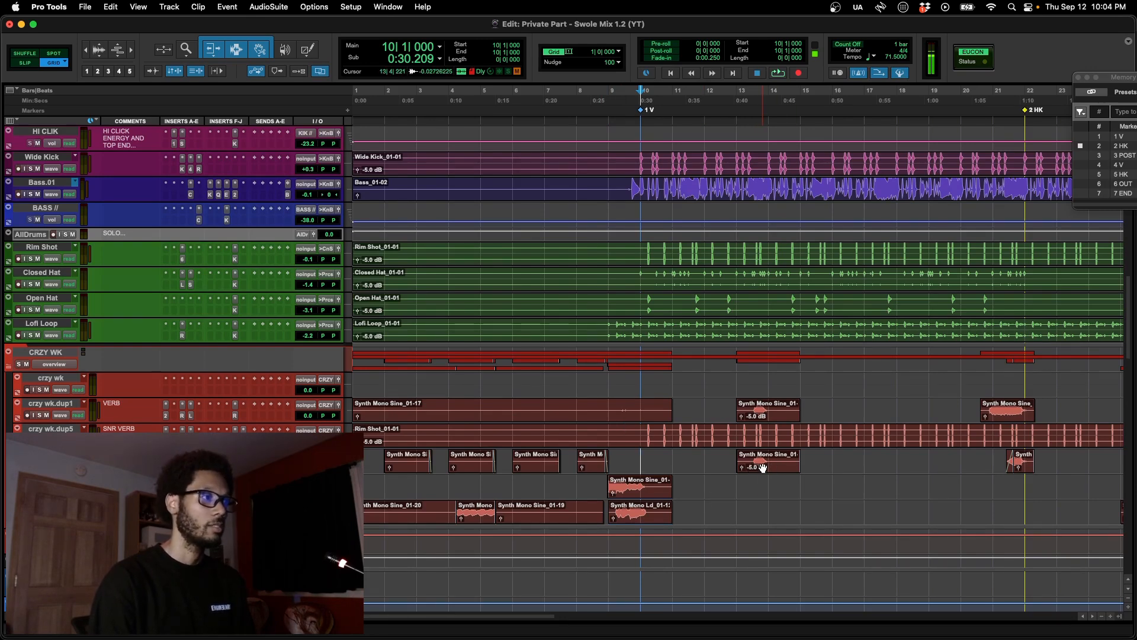
Step: Inspect the Synth Mono Sine clips around 2 HK with the edit cursor at bar 21, and return to a wider session view
scroll(764, 470, "right", 3)
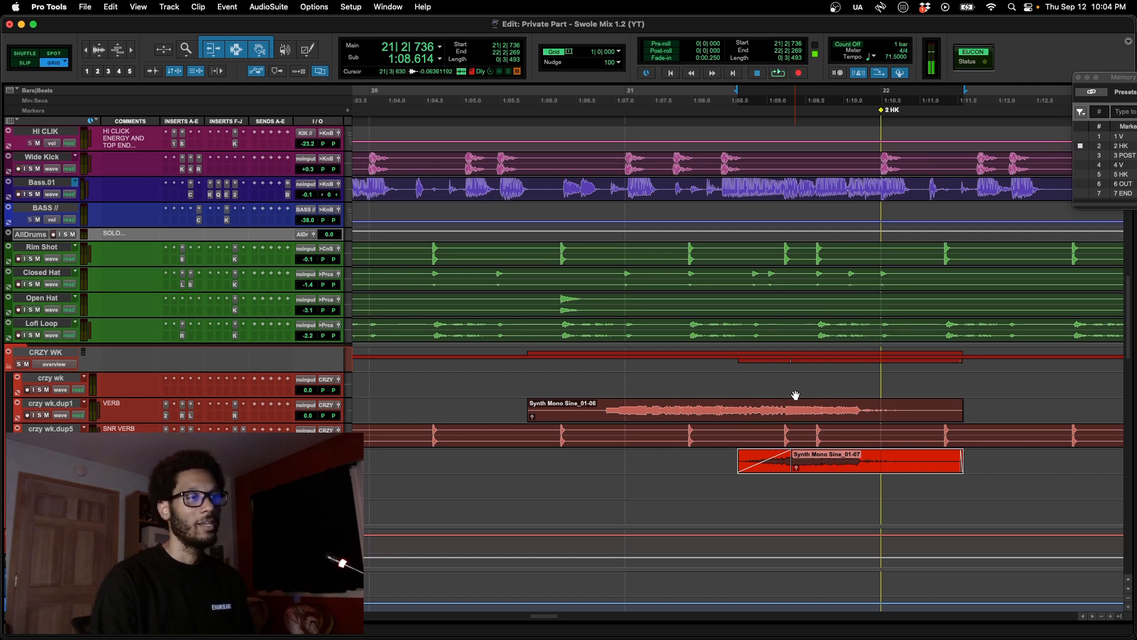
left_click(643, 459)
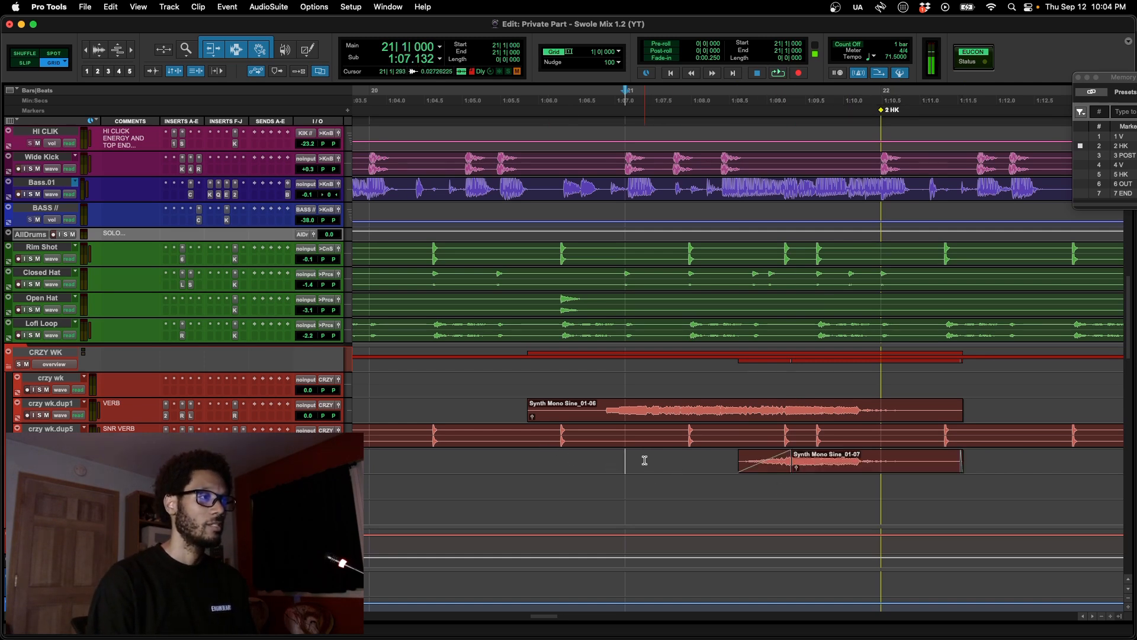
key("super+bracketleft")
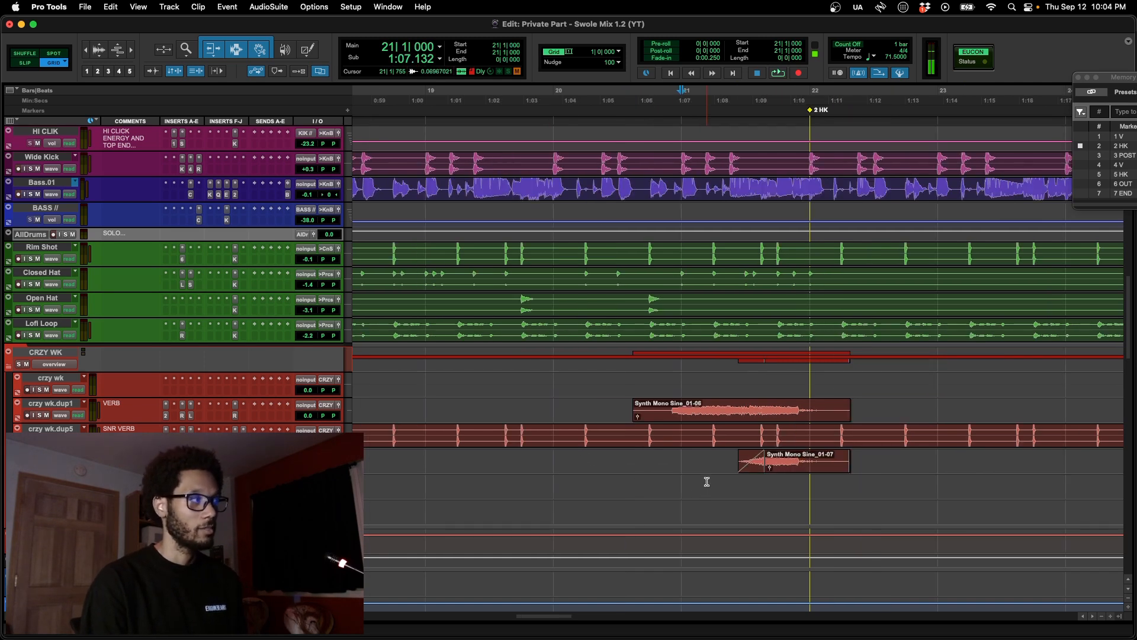
key("super+bracketleft")
key("super+bracketleft")
key("super+bracketleft")
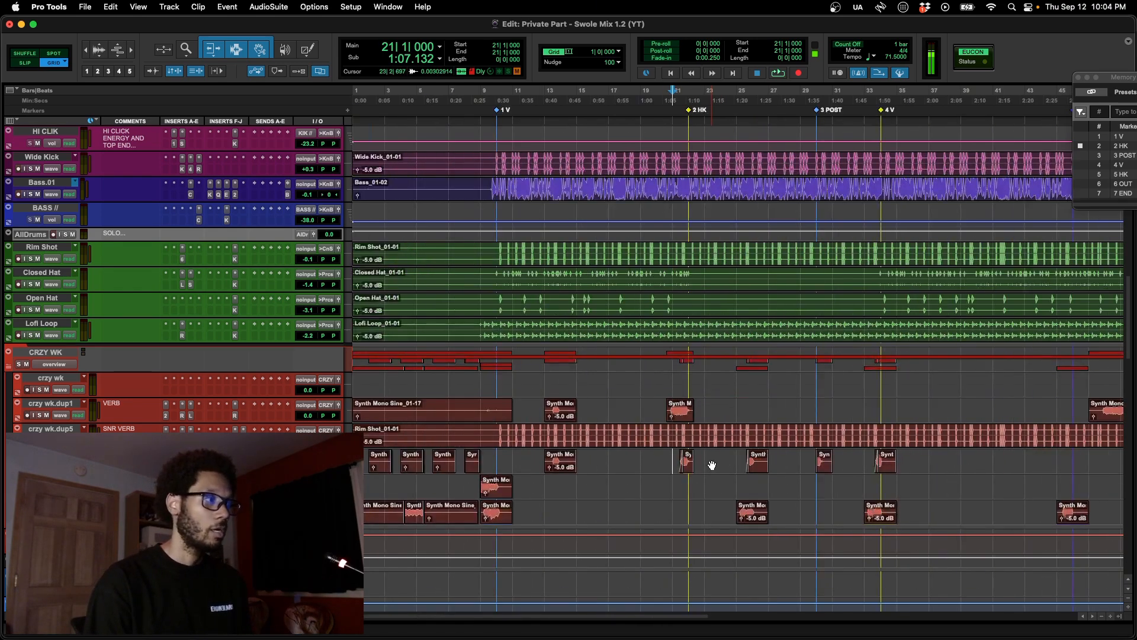
Step: Place the edit cursor at bar 33 on the Ld Vox Main C track, just before the 4 V marker
key("super+bracketleft")
key("super+bracketleft")
key("super+bracketright")
scroll(713, 465, "up", 5)
scroll(713, 465, "down", 12)
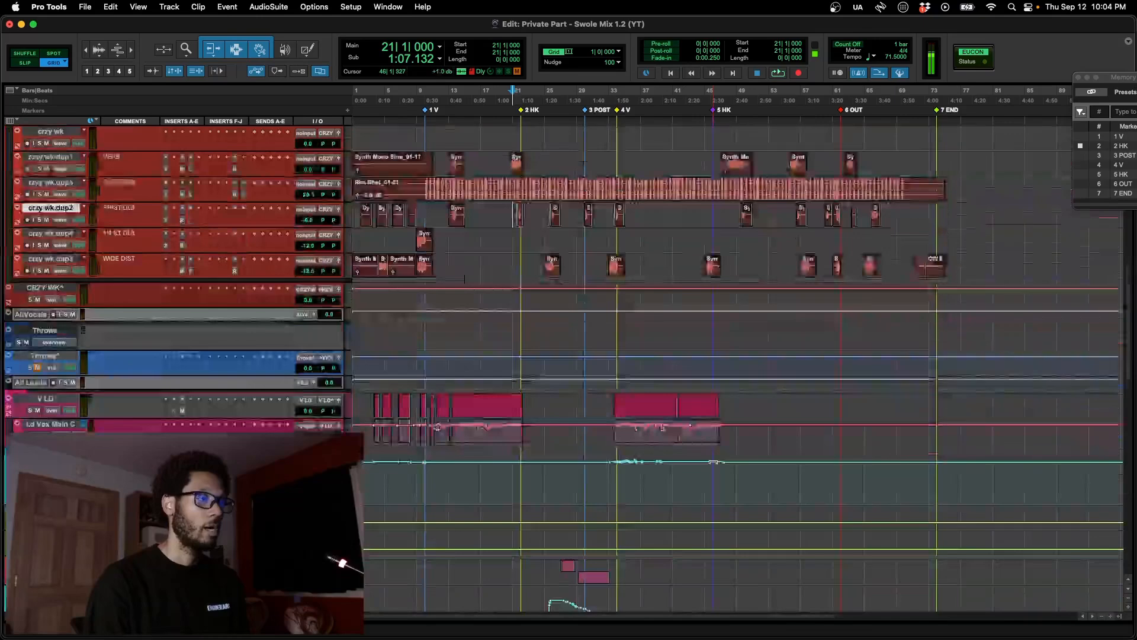
scroll(713, 462, "down", 5)
left_click(603, 332)
scroll(604, 331, "up", 4)
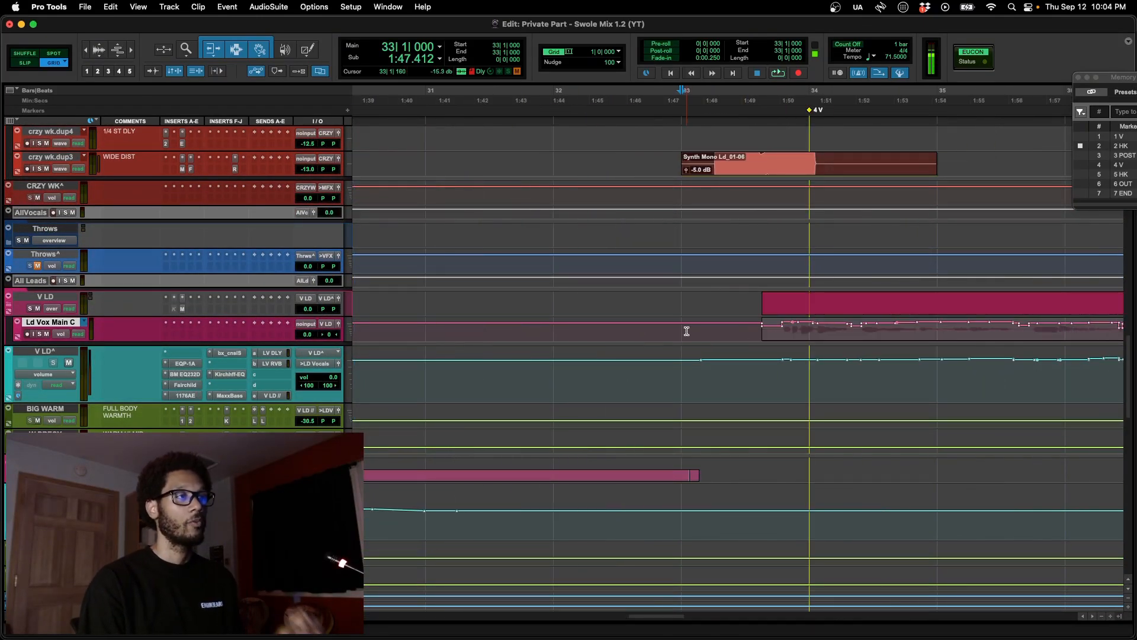
Step: Place the edit cursor at bars 32 and 31 on Ld Vox Main C, and play from bar 32 into the second verse
left_click(553, 328)
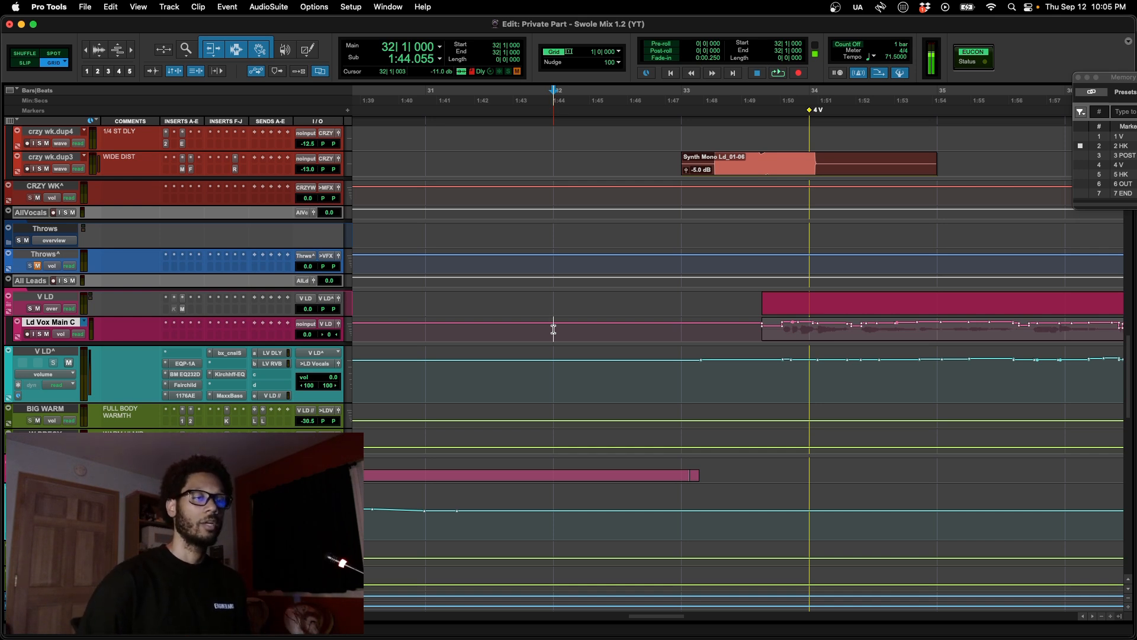
key("r")
key("r")
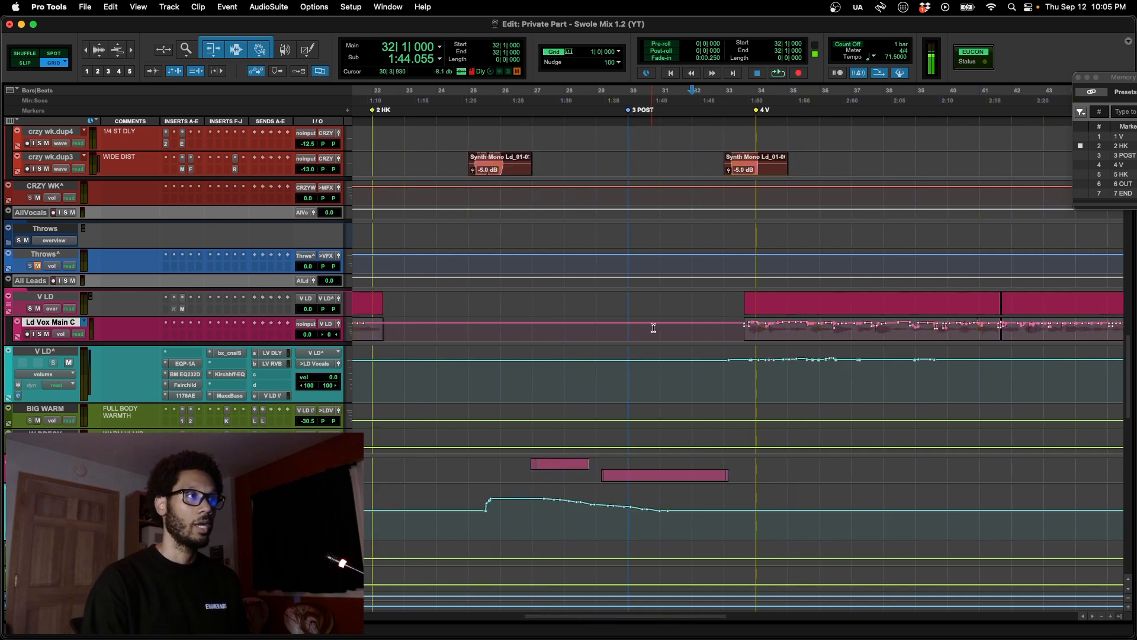
left_click(655, 328)
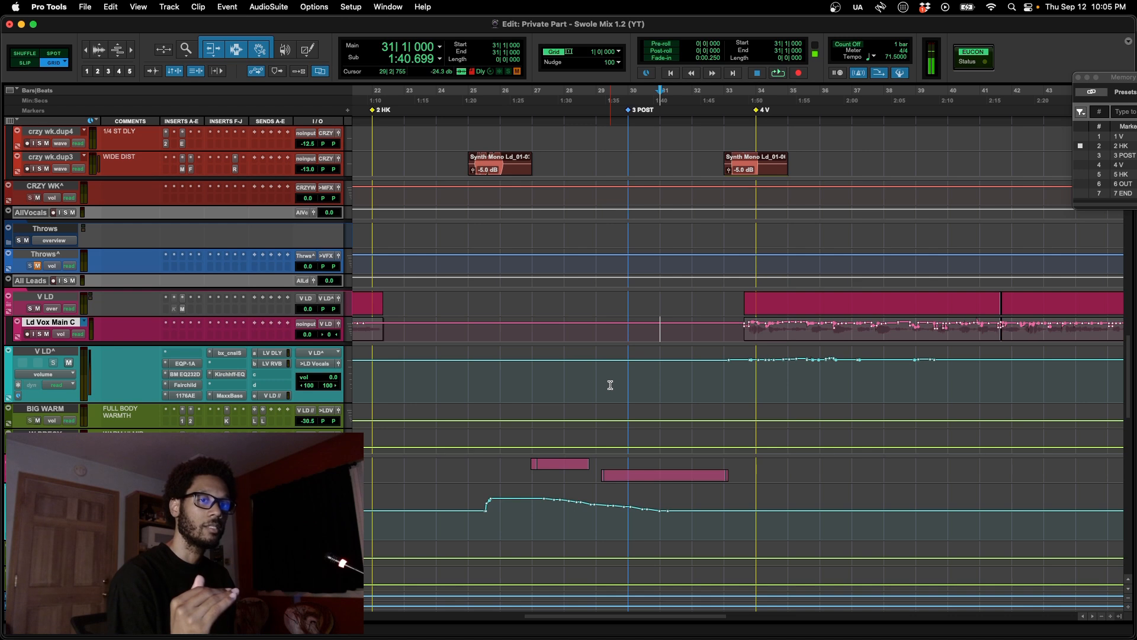
key("space")
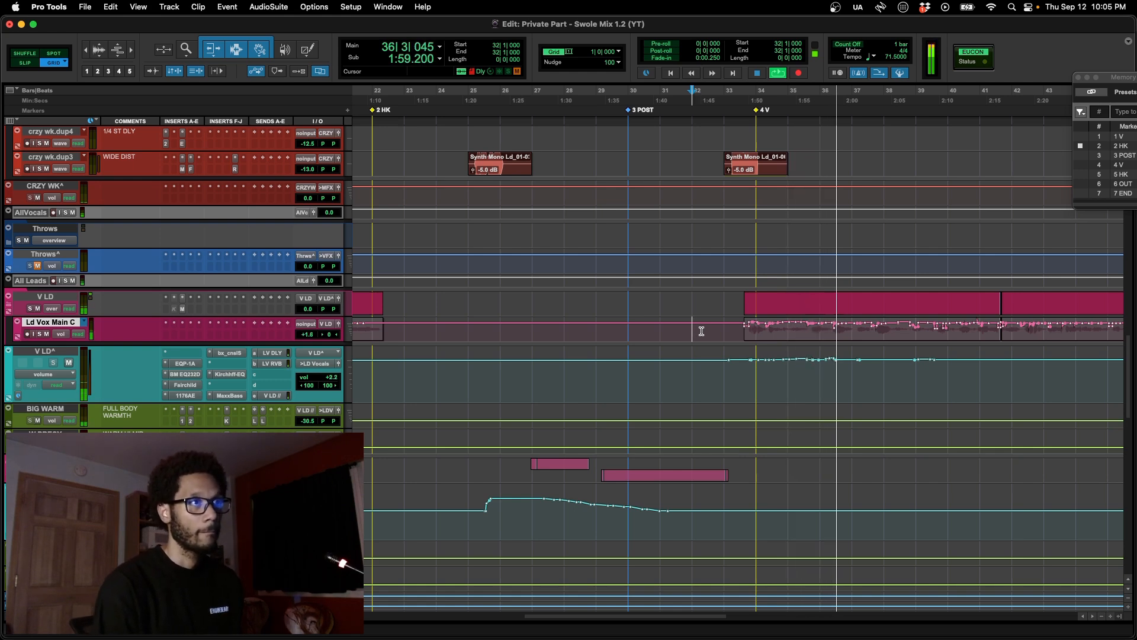
Step: Stop playback, check the Automation topic in the YT Lesson Plans document, and return to the Pro Tools session
key("space")
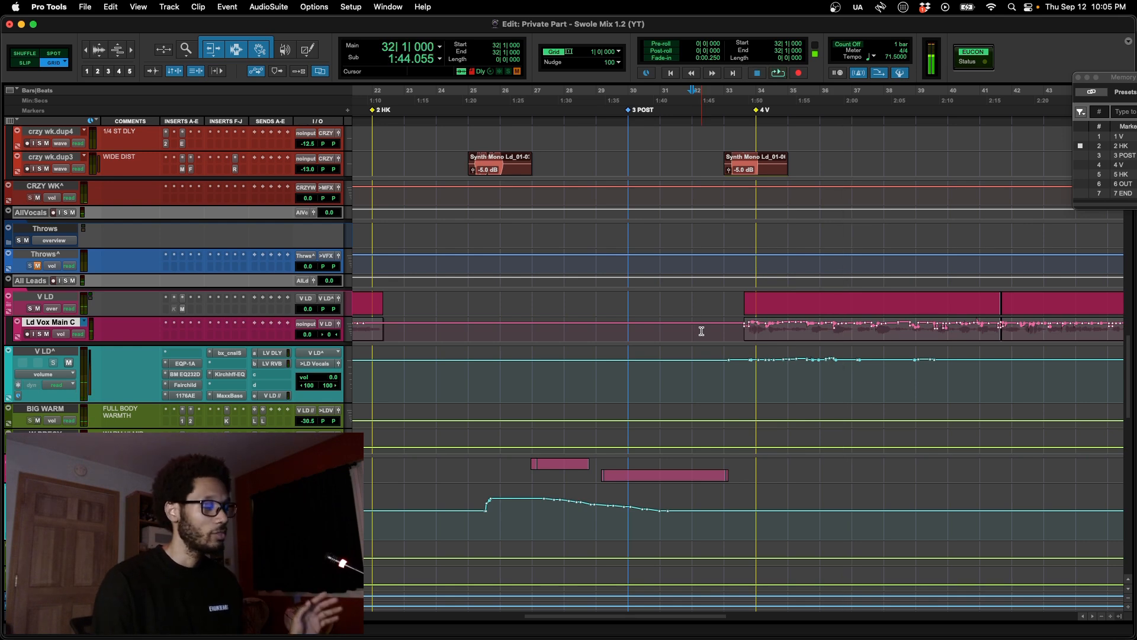
key("super+Tab")
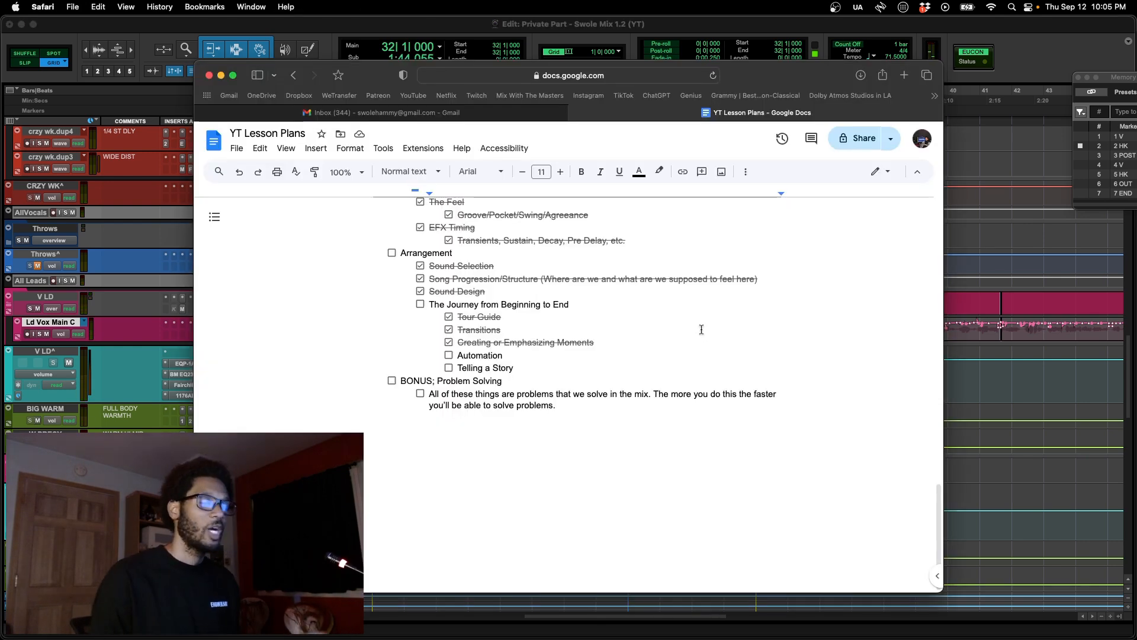
key("super+Tab")
Step: Place the edit cursor at bar 27 on the volume automation below the pink post-hook clips, and briefly play from there
scroll(699, 400, "up", 1)
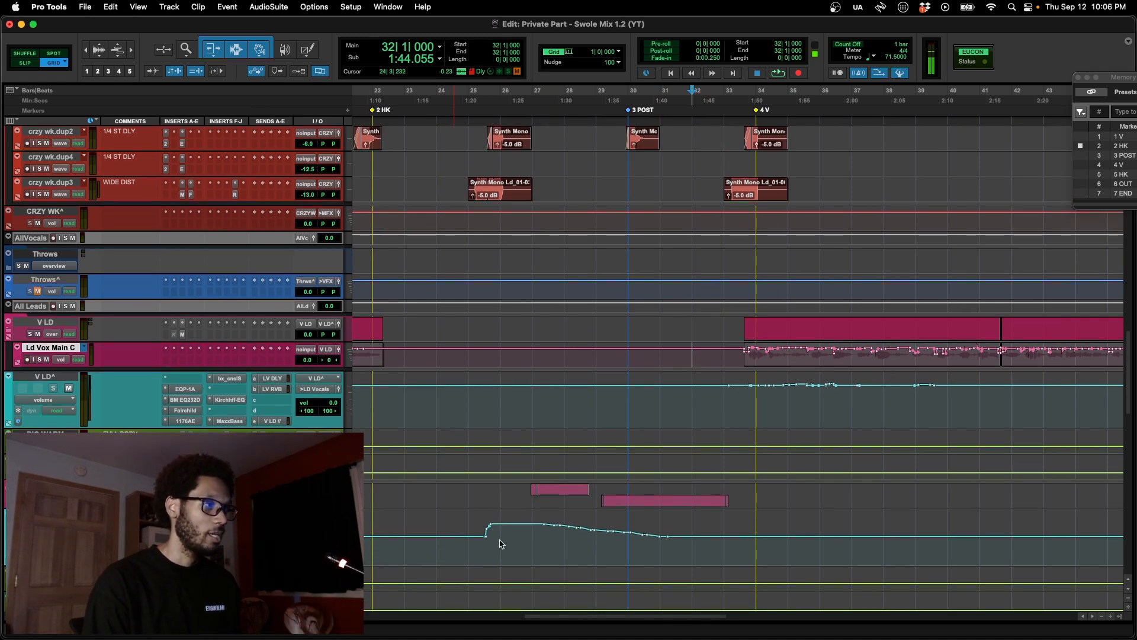
left_click_drag(501, 544, 720, 537)
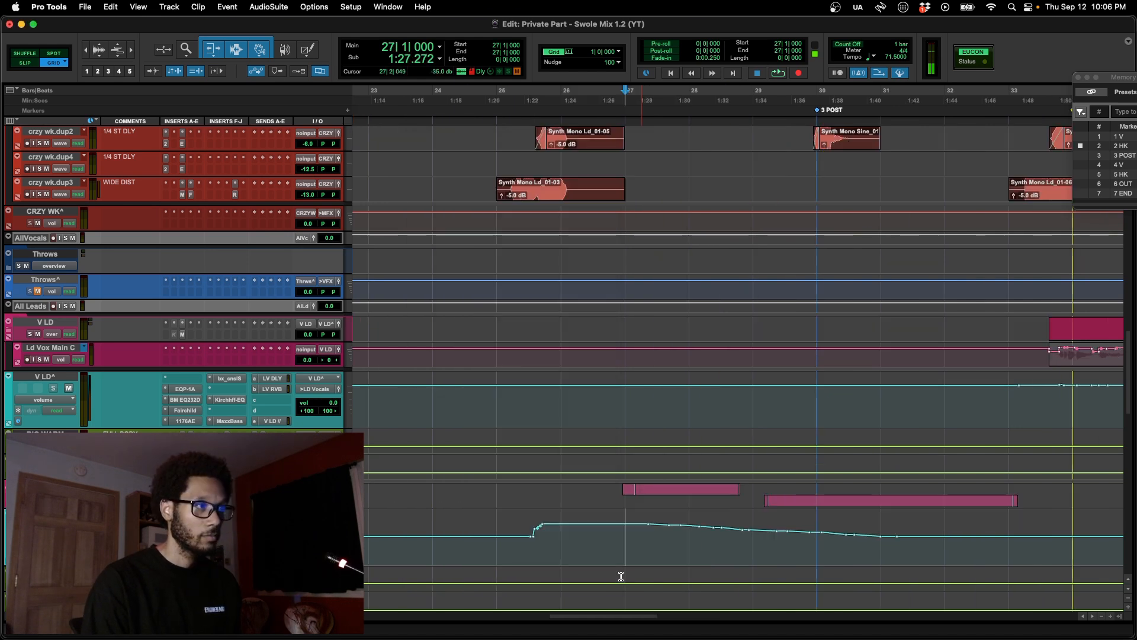
key("space")
scroll(622, 576, "right", 2)
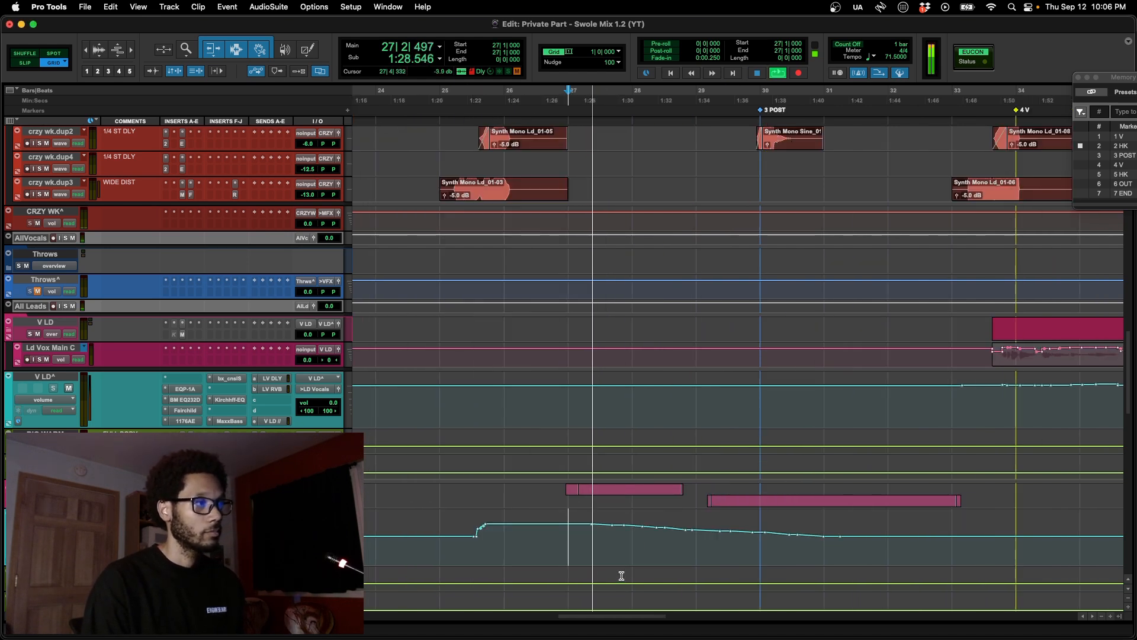
key("space")
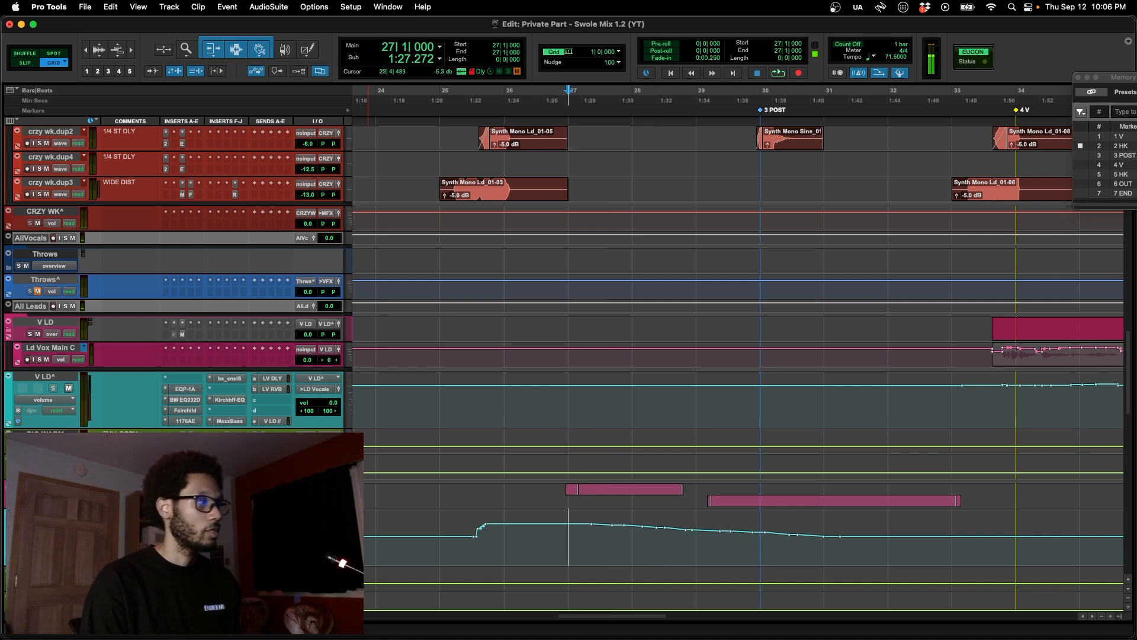
Step: Open the Relay plug-in on POST LD^, play from bar 27 past 3 POST to observe its pan automation, and close it
left_click(185, 537)
key("space")
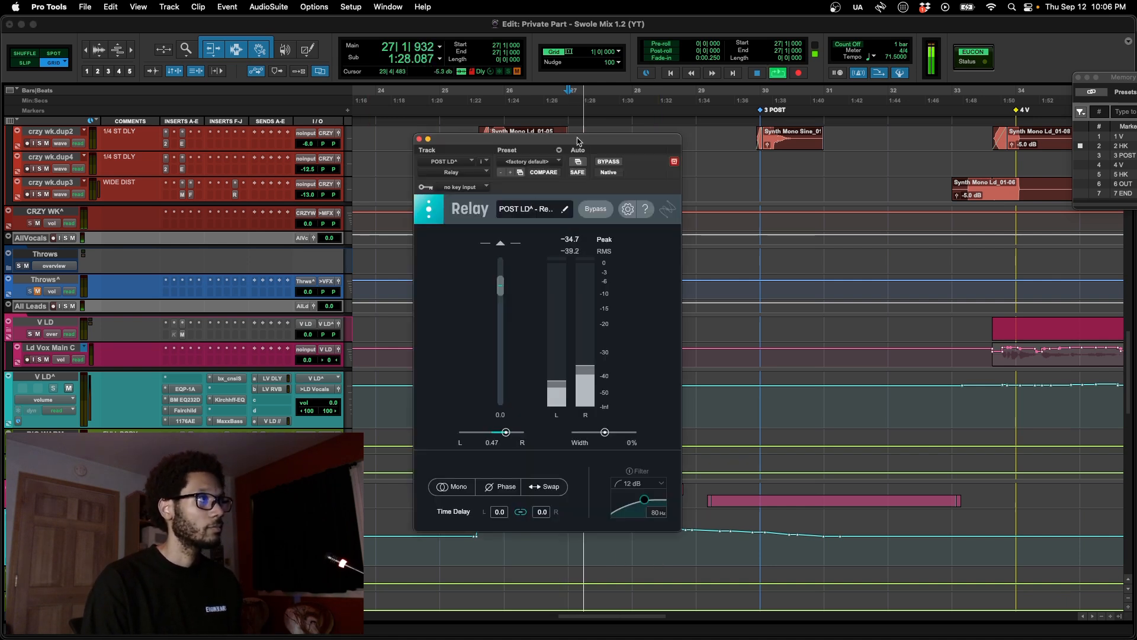
left_click_drag(598, 160, 504, 110)
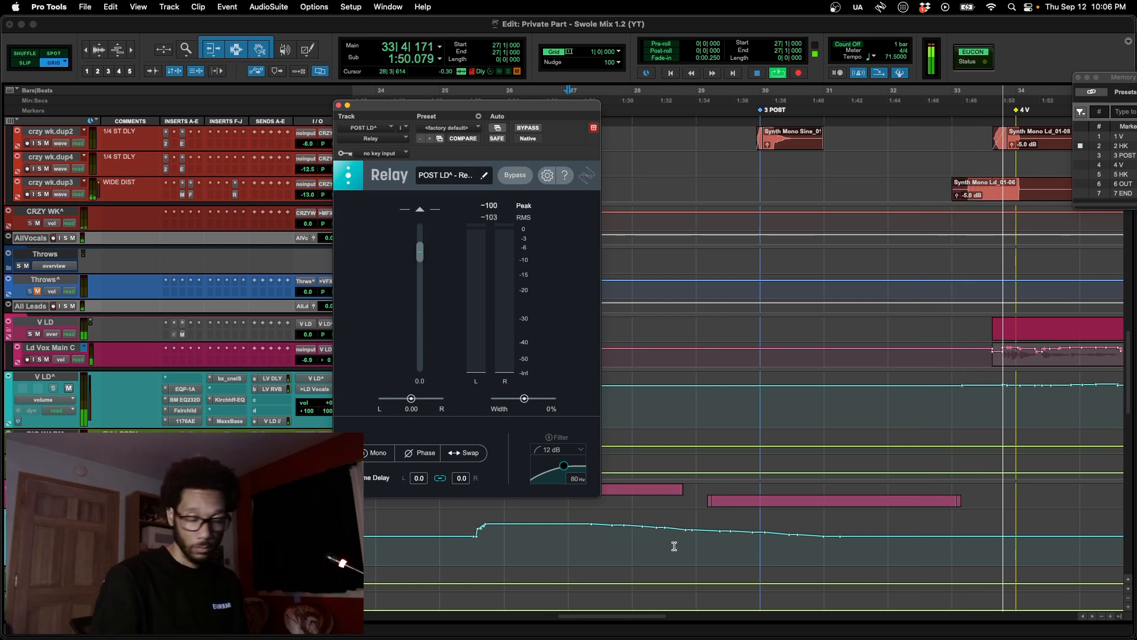
key("space")
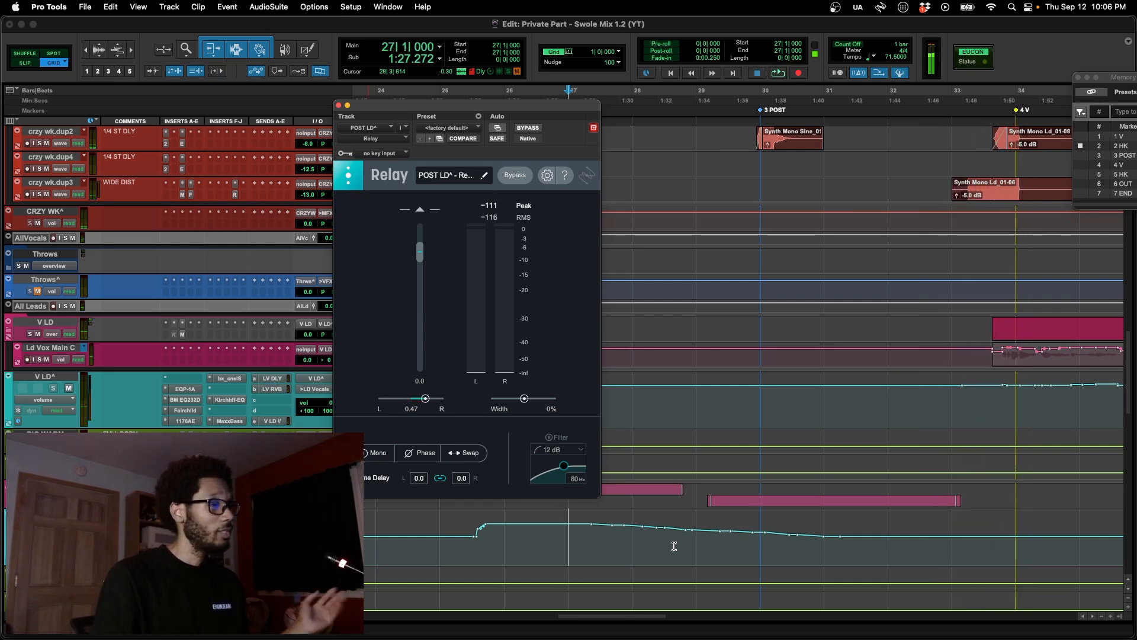
key("super+w")
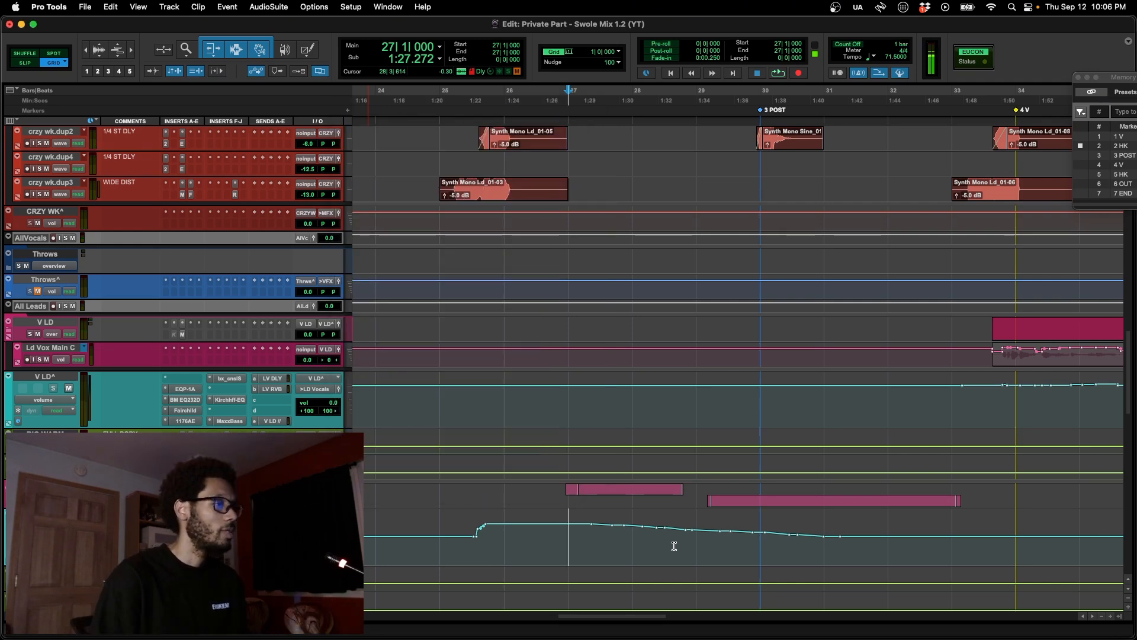
Step: Examine the hook stack, drum, bass and music tracks across the whole song for further automation examples
scroll(583, 479, "down", 5)
scroll(584, 478, "down", 9)
key("r")
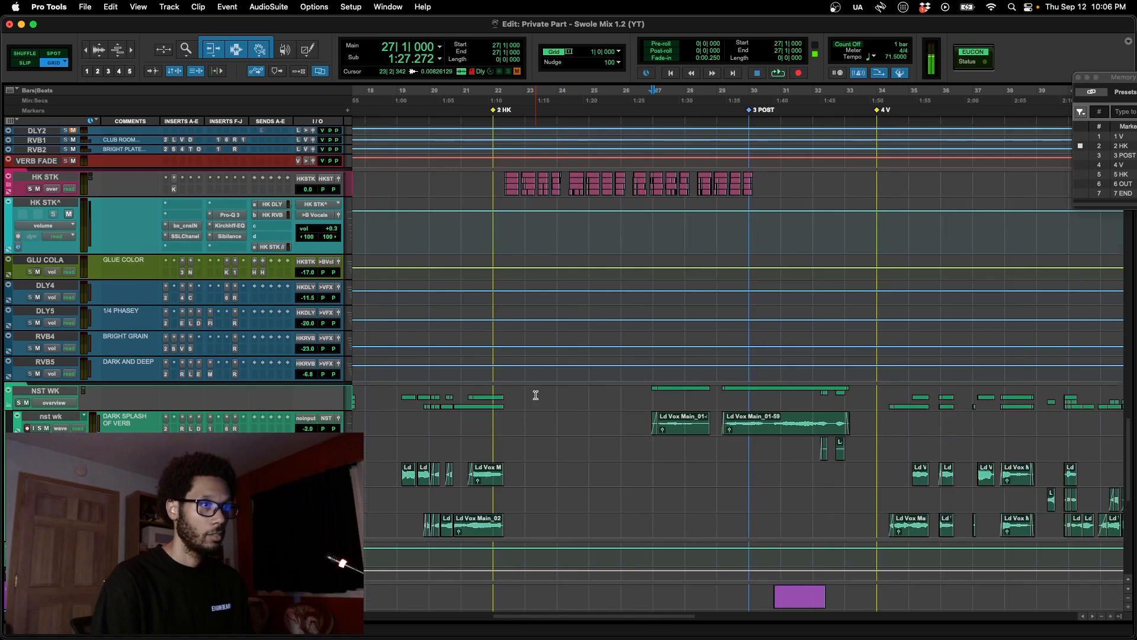
scroll(535, 393, "down", 1)
scroll(740, 526, "down", 2)
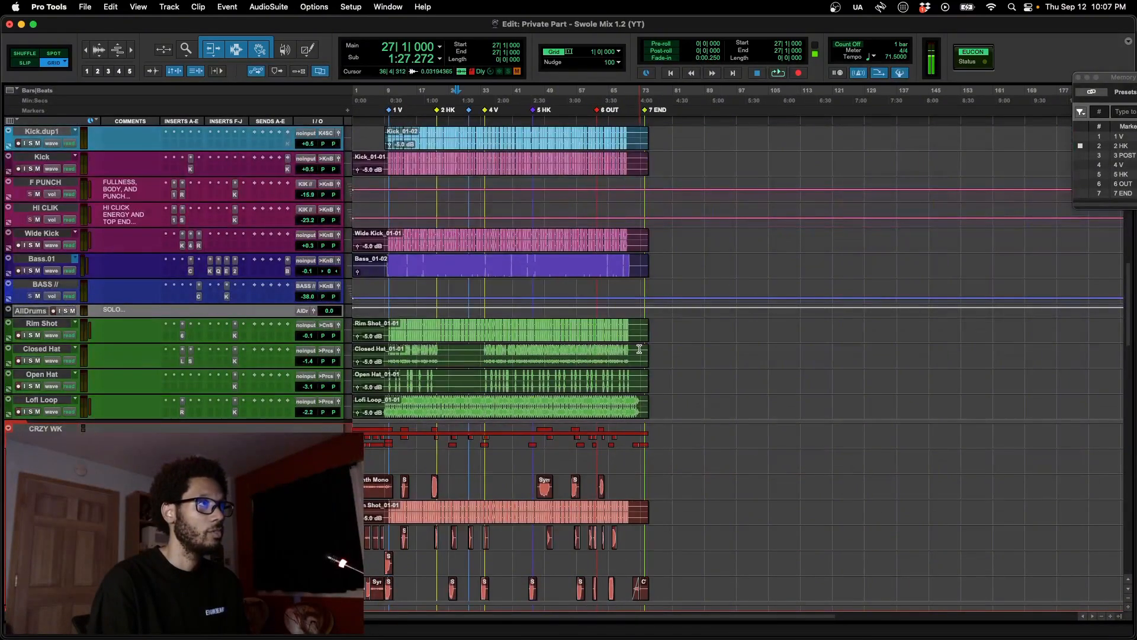
scroll(639, 349, "up", 2)
scroll(639, 349, "up", 8)
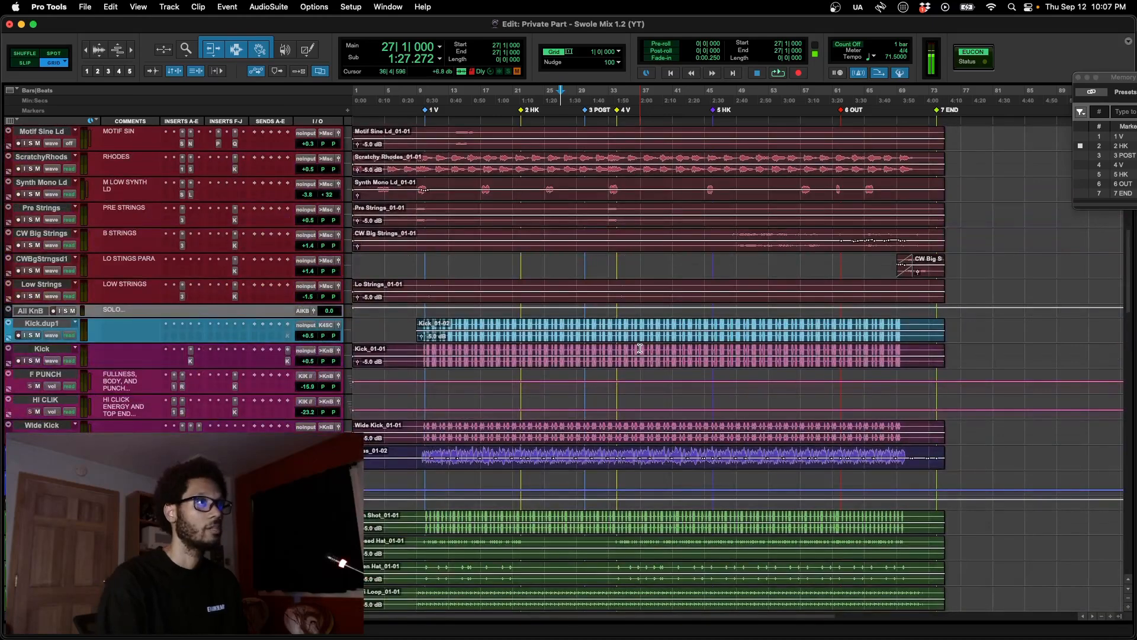
scroll(640, 349, "up", 4)
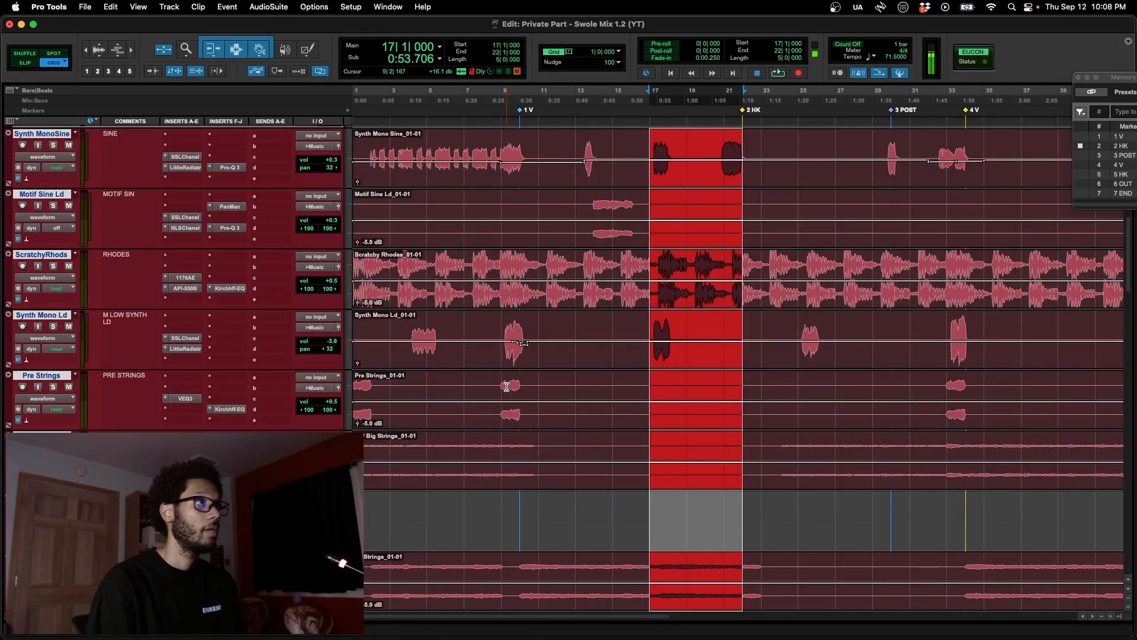
Step: Place the edit cursor at bar 13 on Synth MonoSine and examine the music tracks' gain lines through to 7 END
key("F2")
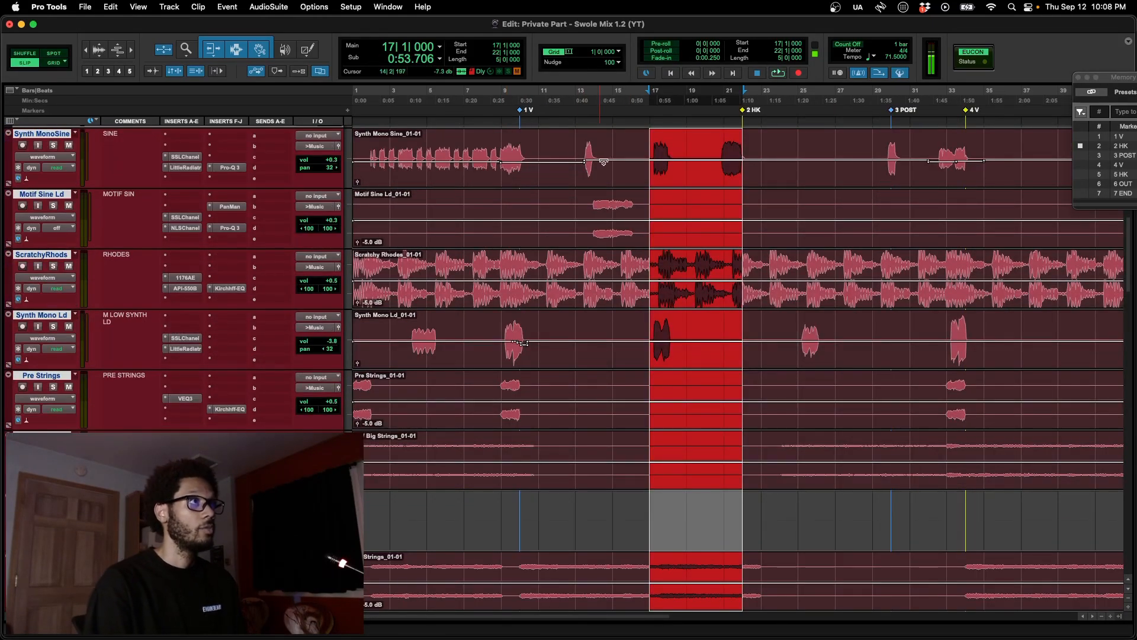
left_click(591, 143)
scroll(867, 172, "right", 3)
scroll(867, 171, "up", 1)
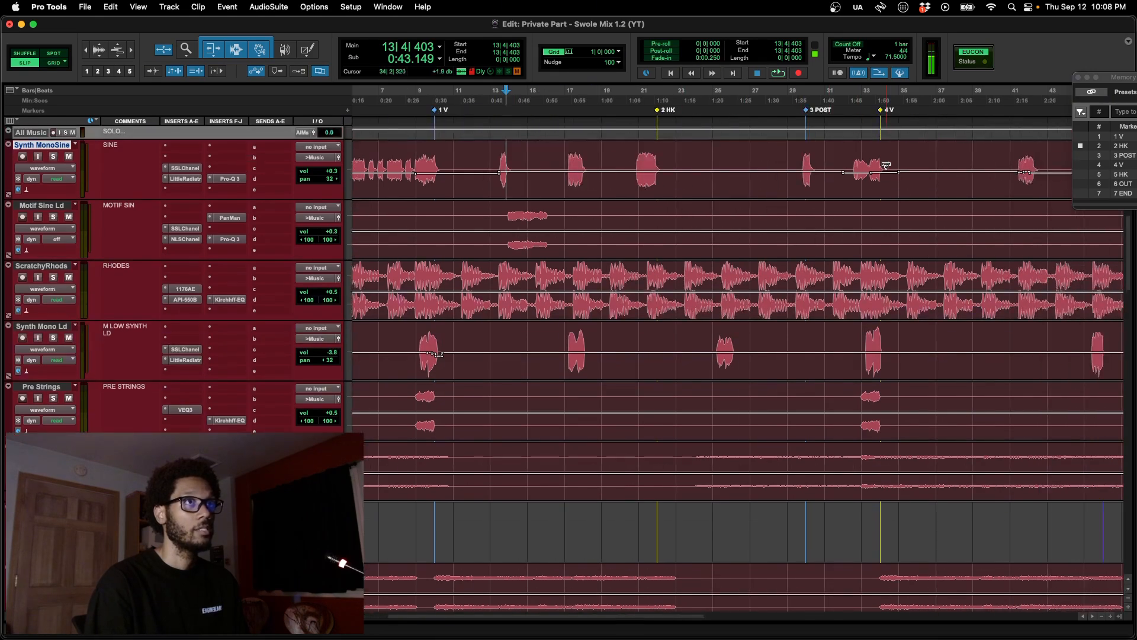
scroll(779, 251, "left", 3)
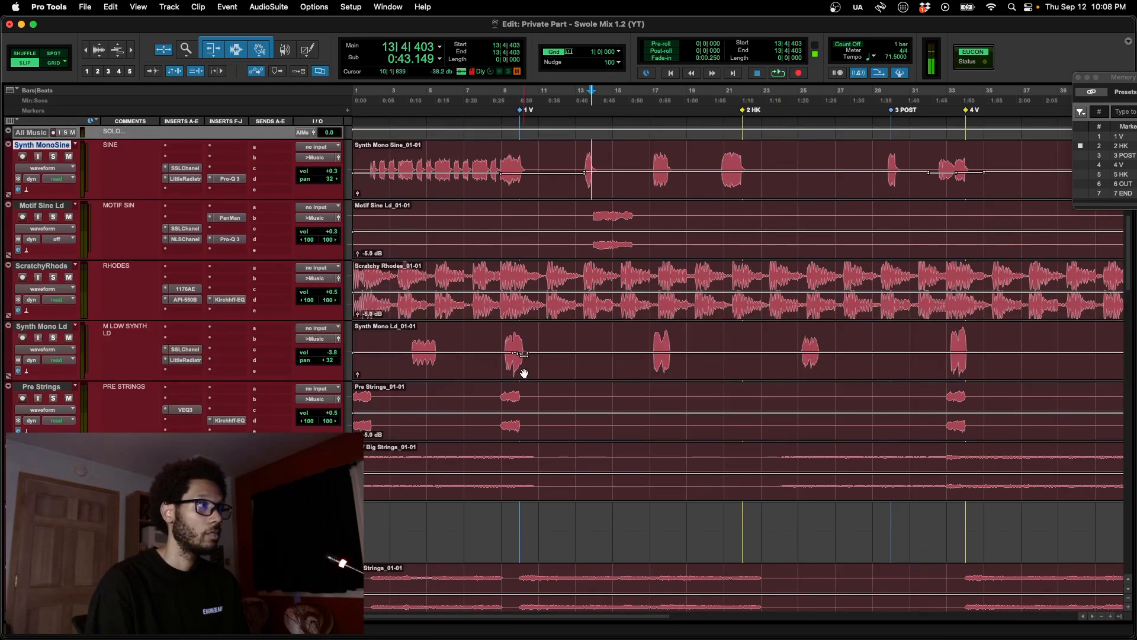
scroll(512, 379, "up", 2)
scroll(511, 390, "right", 9)
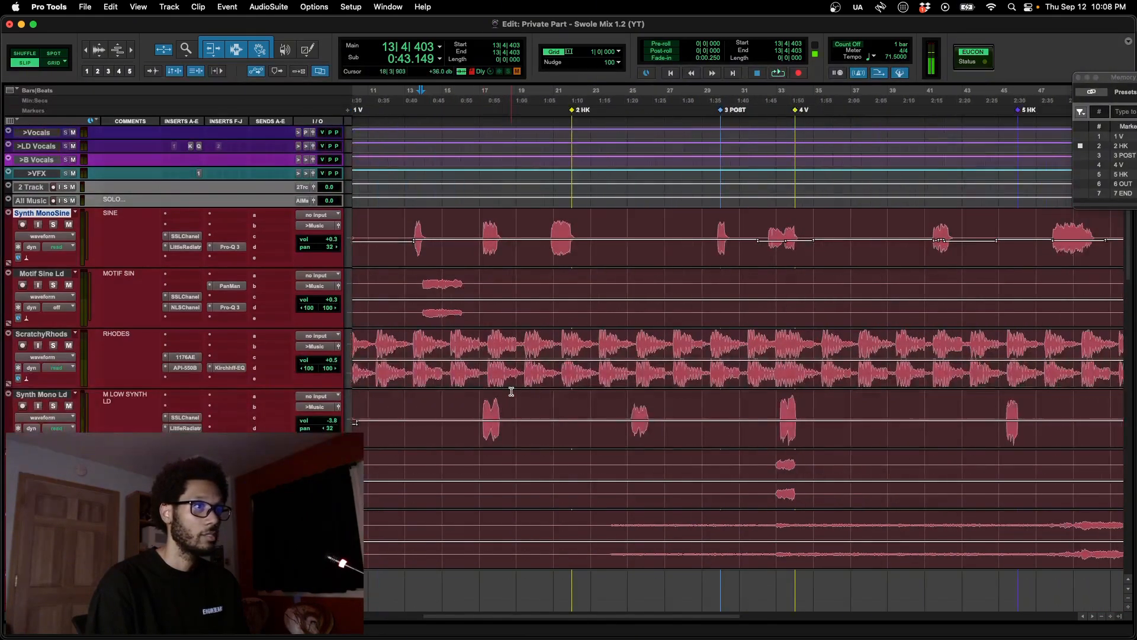
scroll(511, 392, "down", 2)
scroll(511, 391, "right", 15)
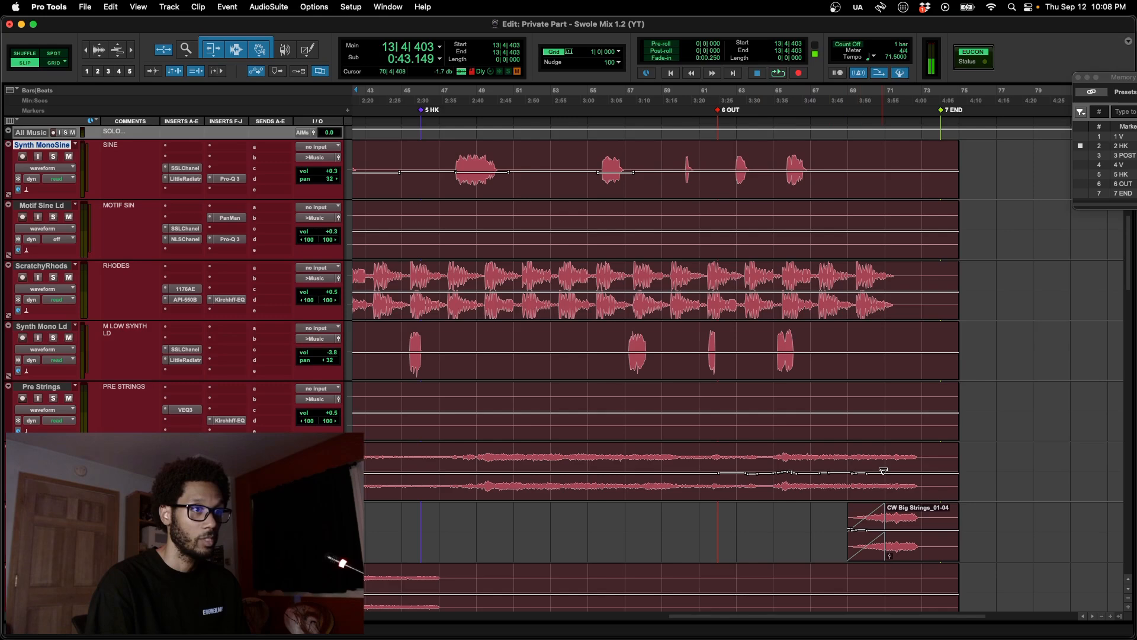
Step: Place the edit cursor at bar 62 near 6 OUT on the CWBgStrngsd1 track, and briefly play the outro
left_click(720, 507)
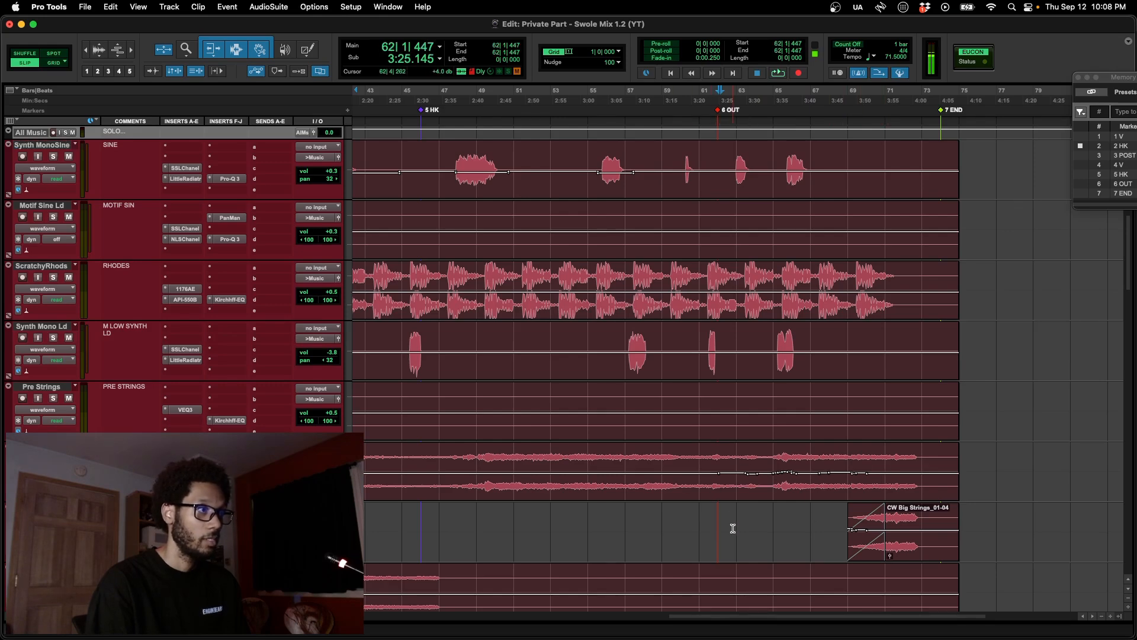
key("space")
key("super+bracketleft")
key("super+bracketleft")
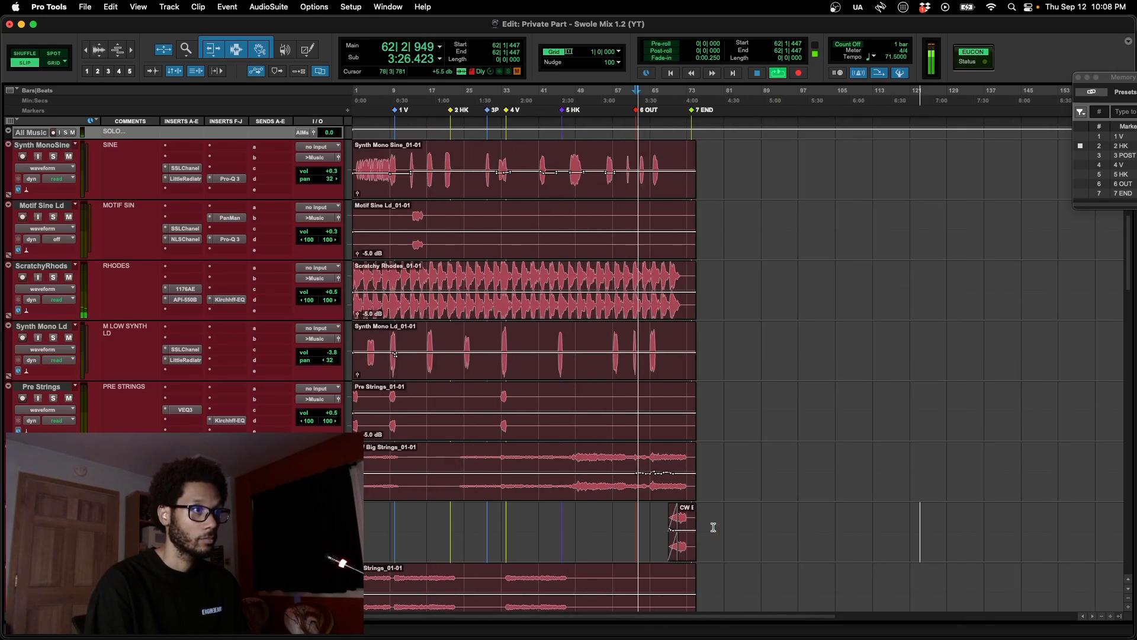
key("space")
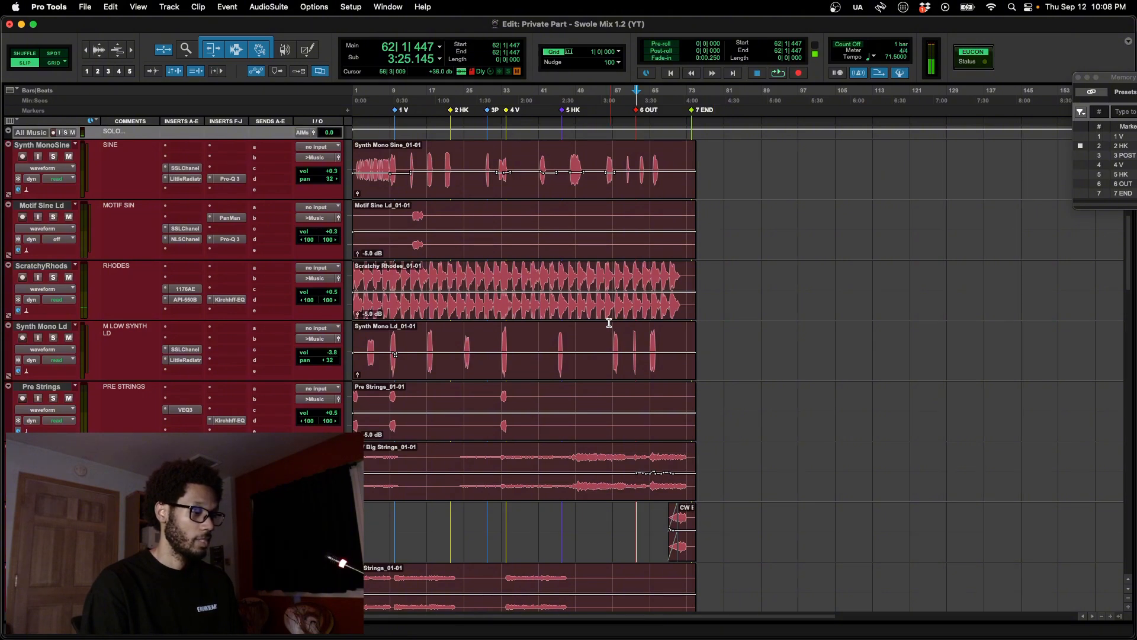
Step: Select across the music tracks to show their volume automation, and play from bar 60 on CWBgStrngsd1 into the outro
left_click_drag(588, 150, 521, 555)
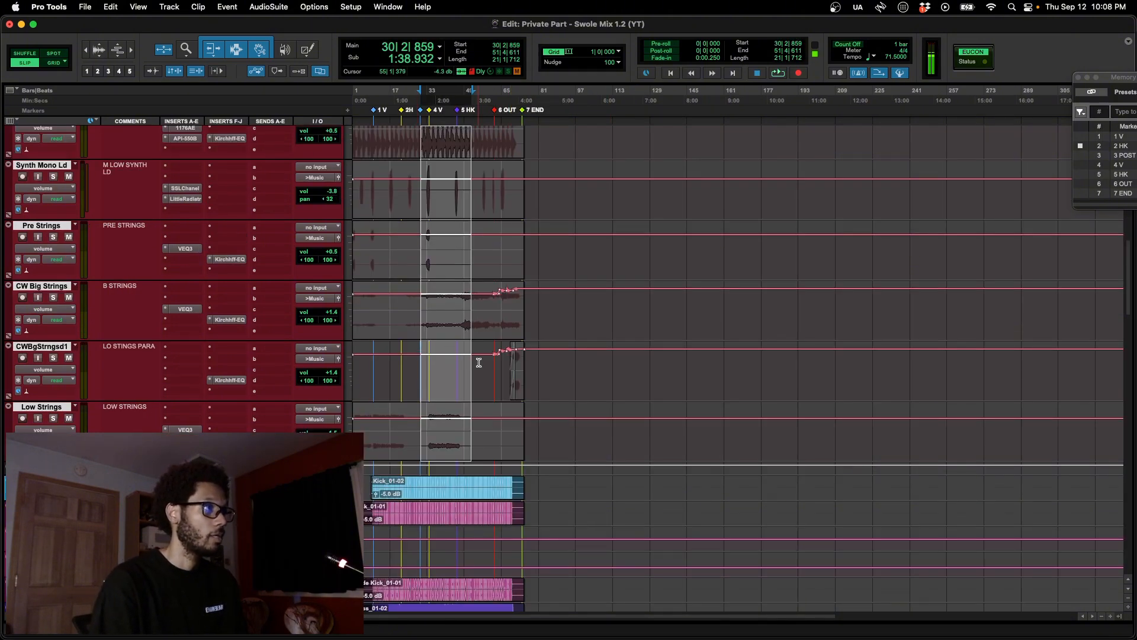
left_click(492, 369)
key("super+bracketright")
key("super+bracketright")
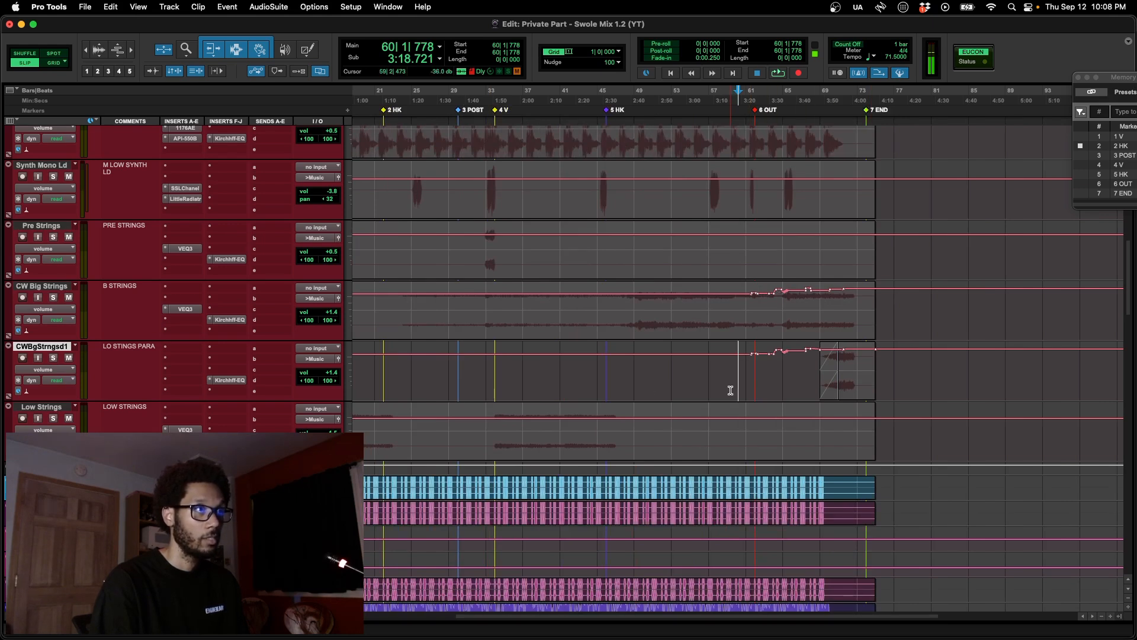
key("space")
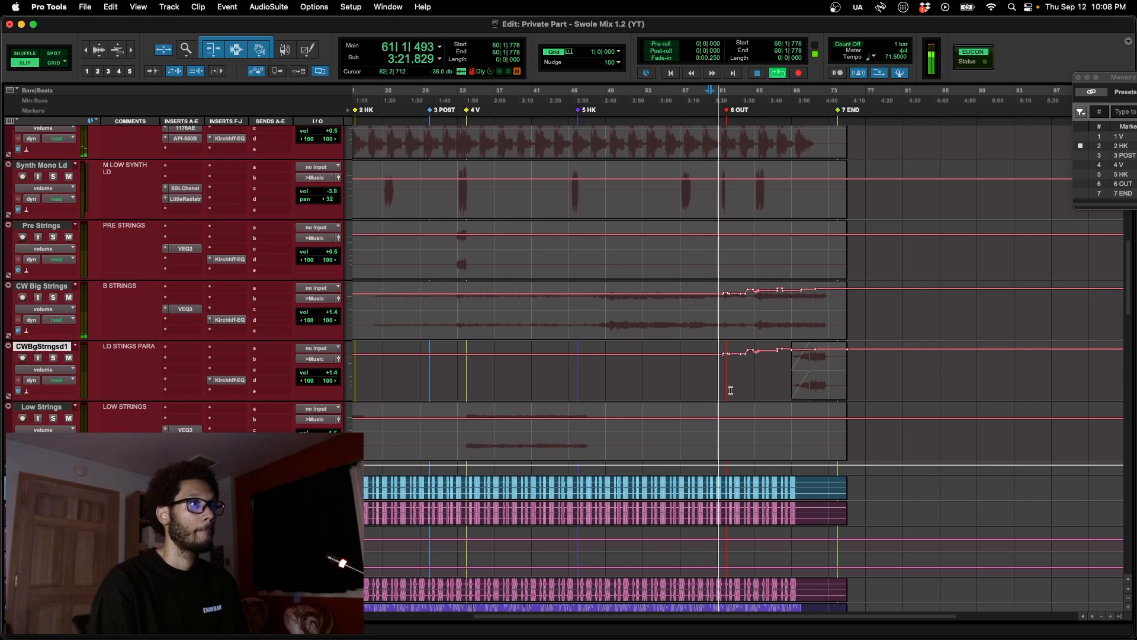
key("t")
key("t")
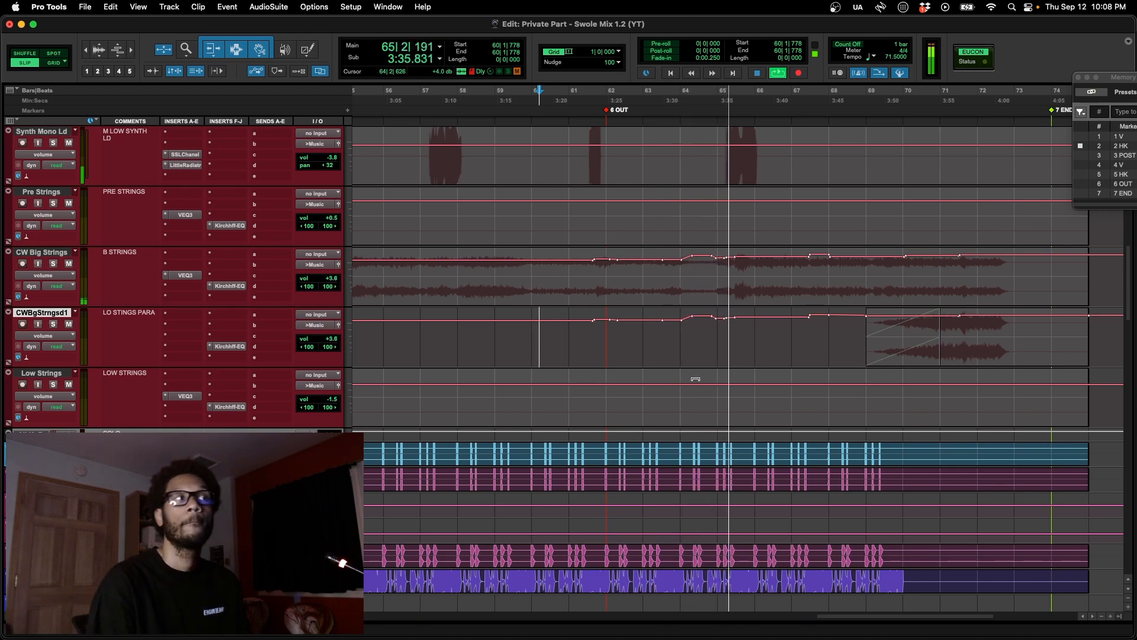
Step: Place the edit cursor at bar 65 on CWBgStrngsd1, stop playback, and inspect the strings' volume automation around 6 OUT
left_click(728, 339)
key("space")
key("super+bracketright")
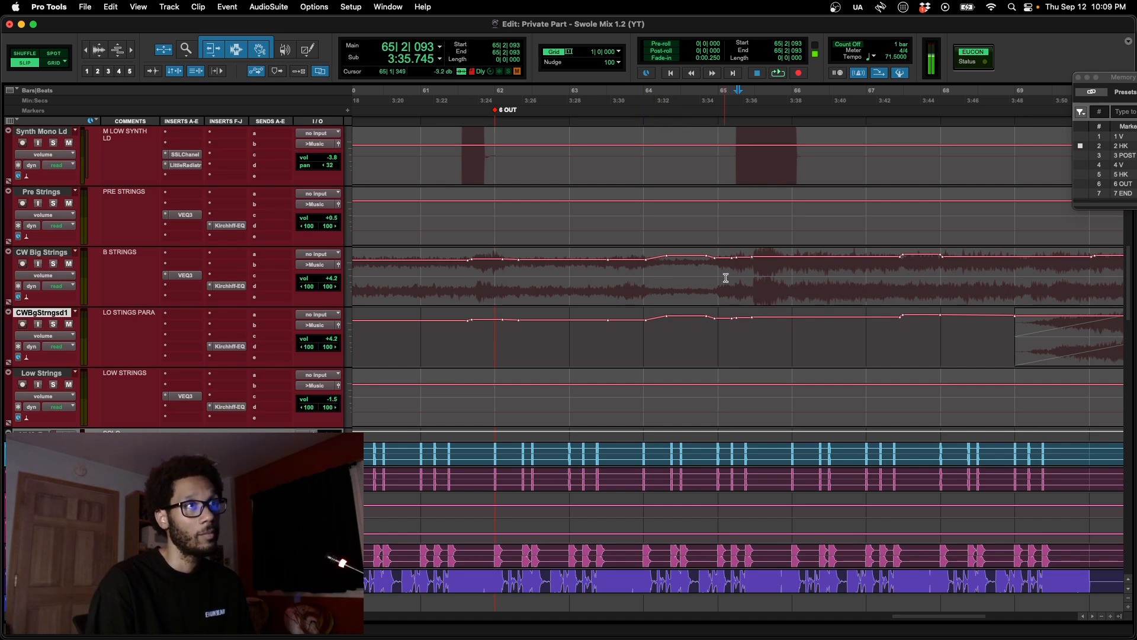
key("r")
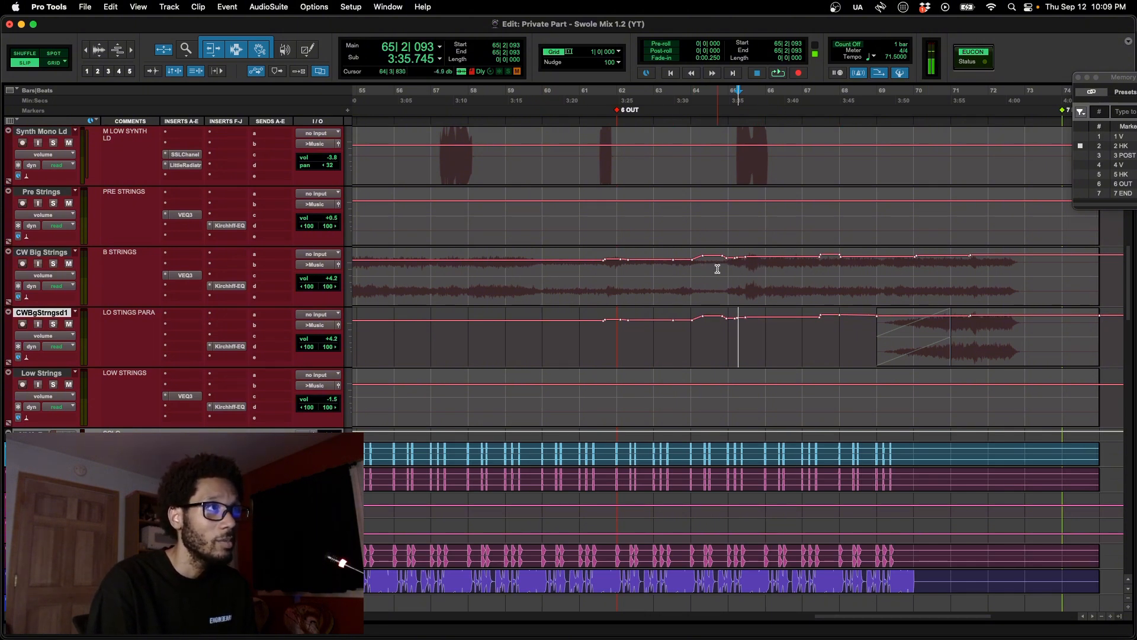
key("r")
key("r")
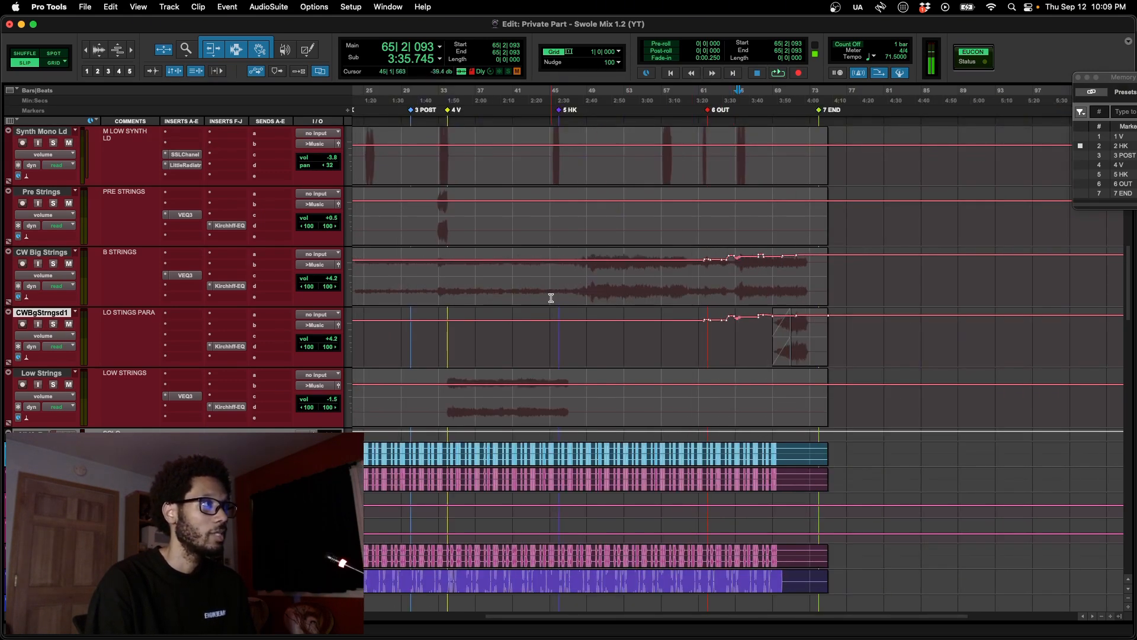
scroll(548, 297, "left", 5)
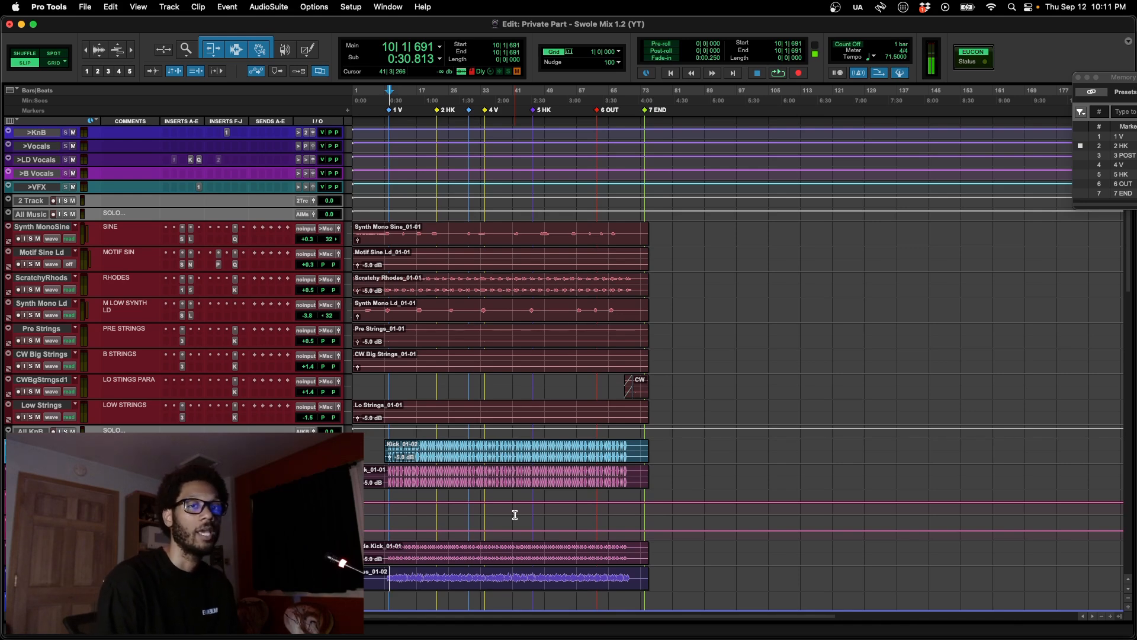
Step: Place the edit cursor at bar 9 on the BASS // track, look over the vocal tracks, and switch to the YT Lesson Plans document
scroll(515, 515, "down", 5)
left_click(386, 405)
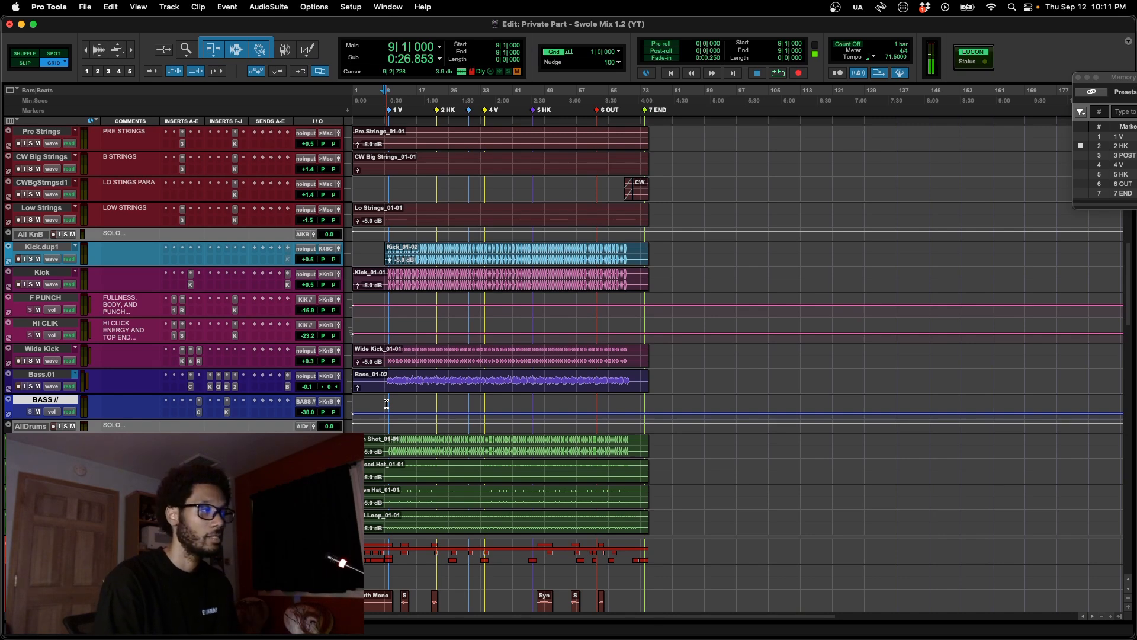
scroll(366, 554, "down", 5)
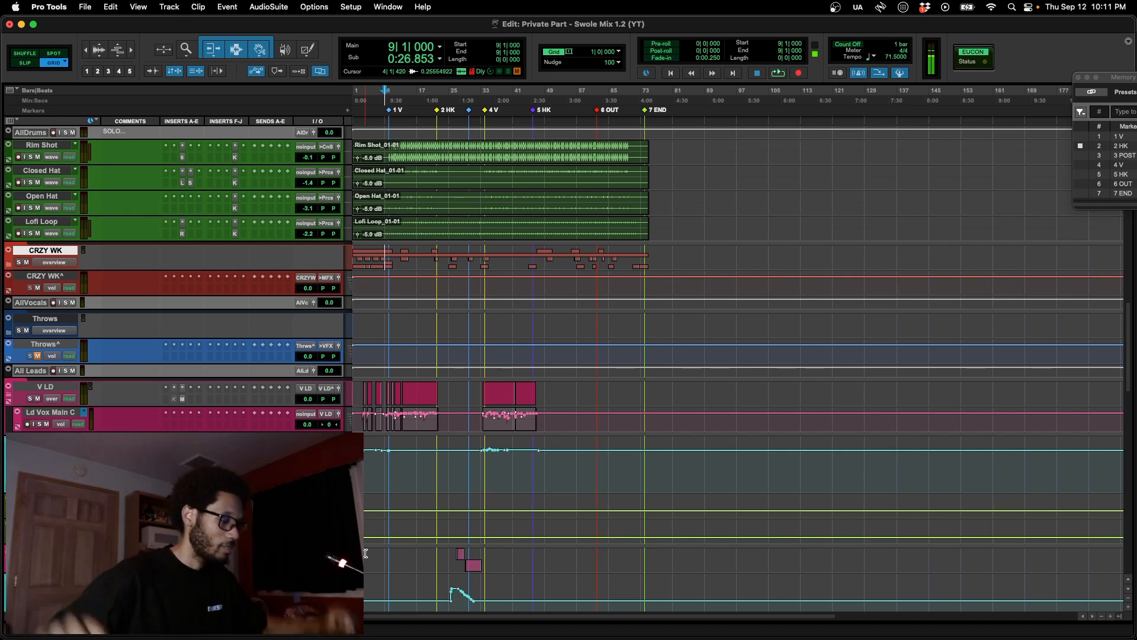
key("super+Tab")
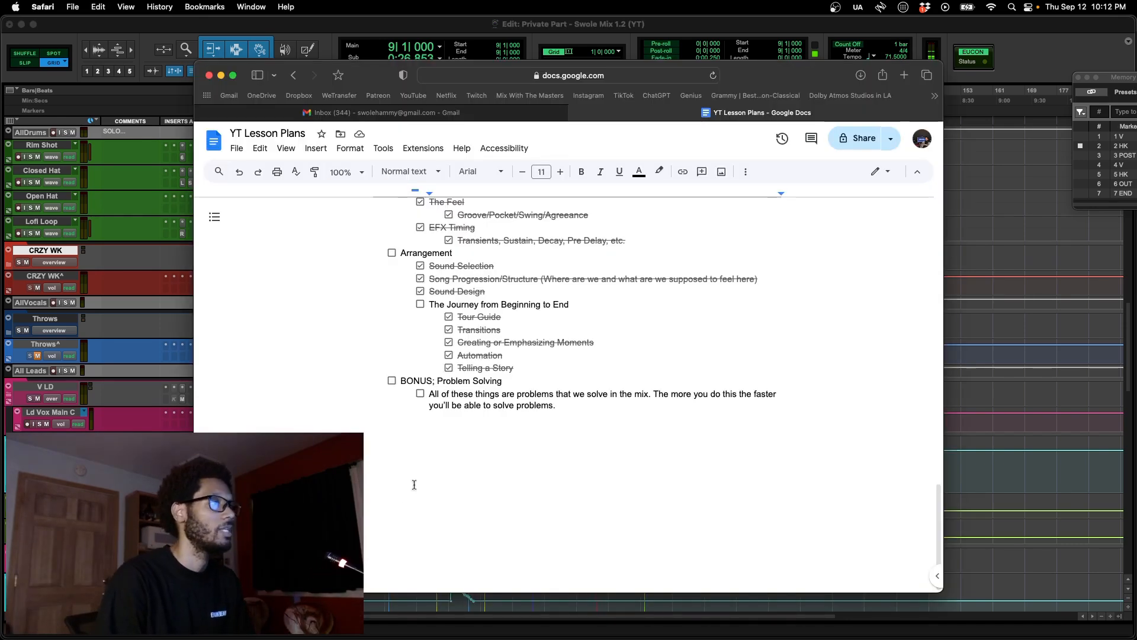